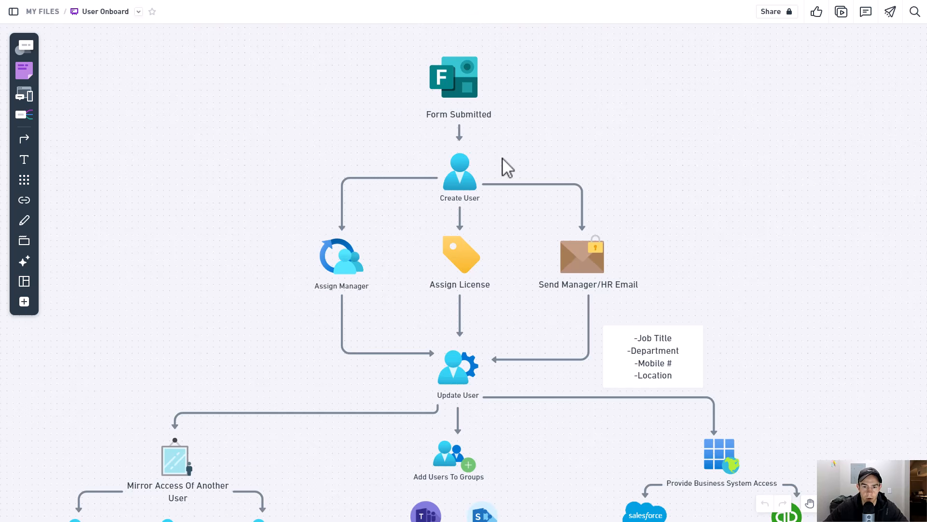
- Pan down through the user onboarding flowchart from Form Submitted to the welcome email steps
left_click_drag(516, 240, 531, 175)
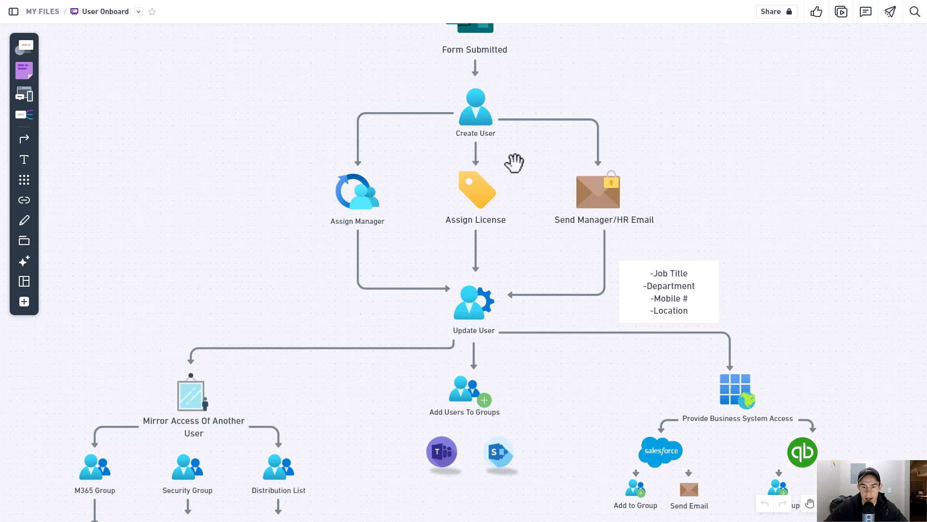
left_click_drag(514, 162, 527, 118)
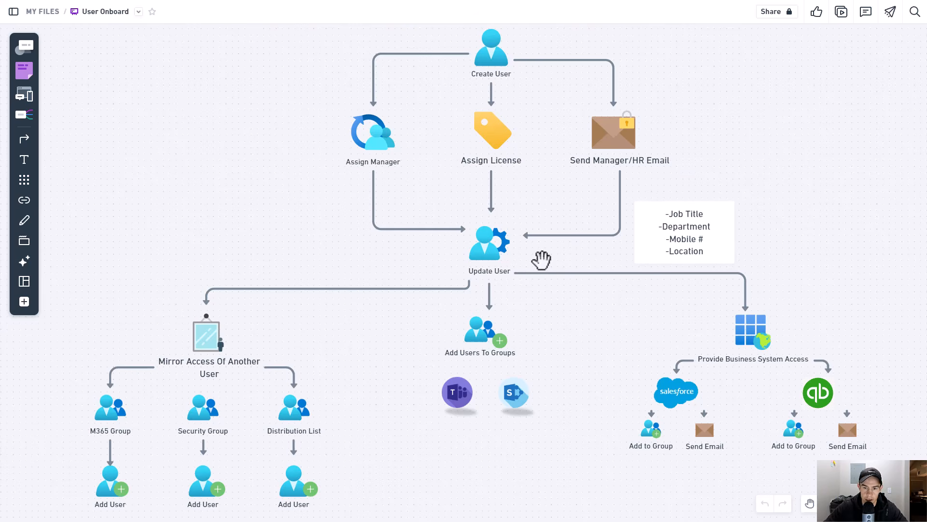
left_click_drag(540, 254, 535, 200)
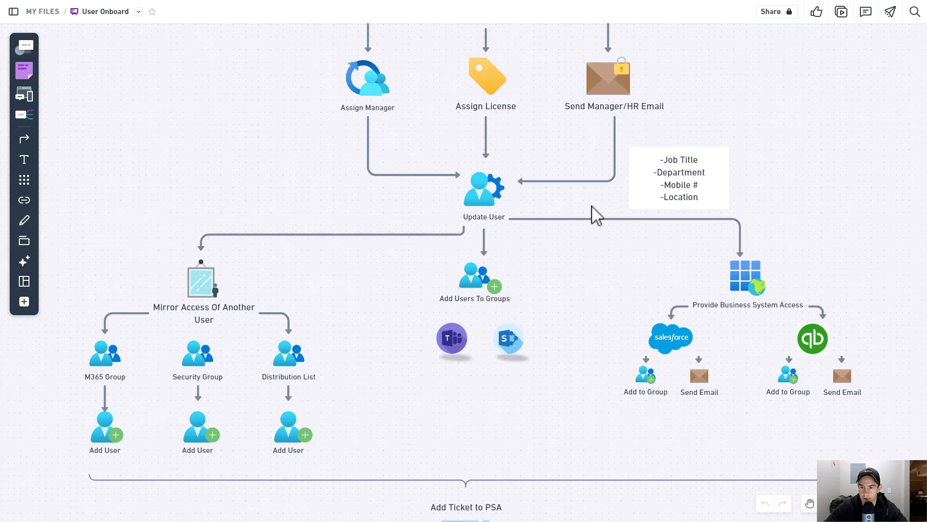
left_click_drag(547, 270, 561, 203)
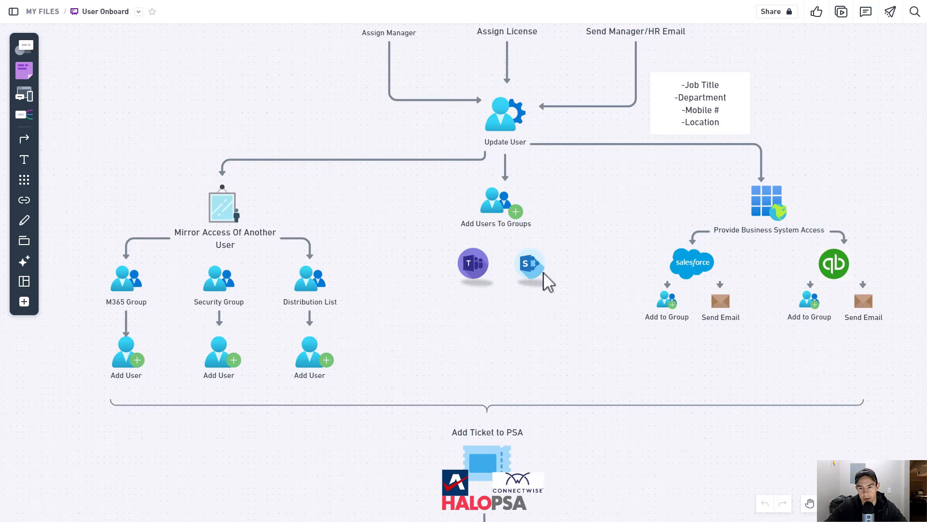
left_click_drag(619, 260, 533, 252)
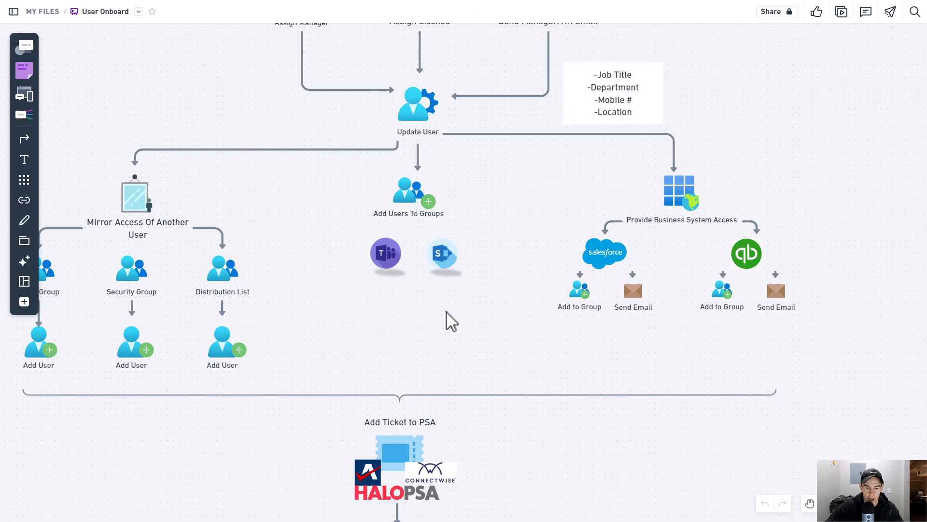
left_click_drag(400, 319, 512, 154)
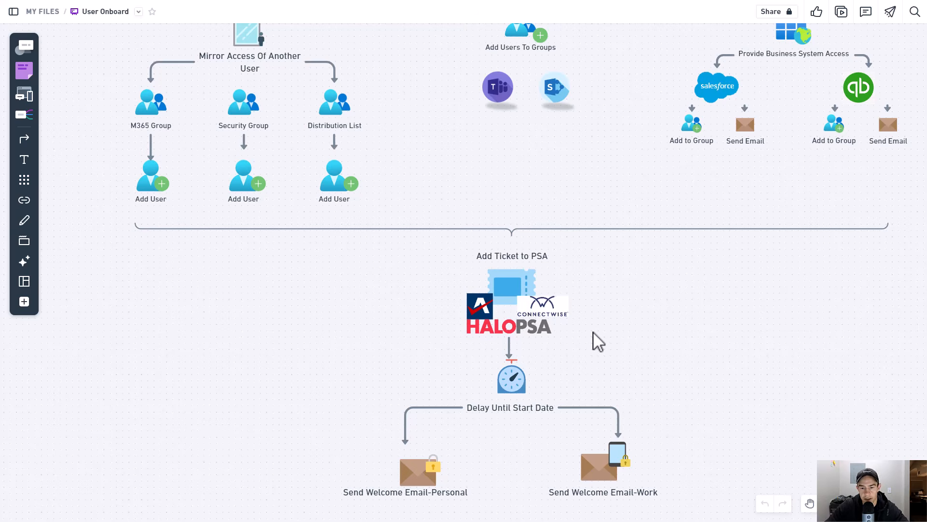
left_click_drag(579, 336, 570, 310)
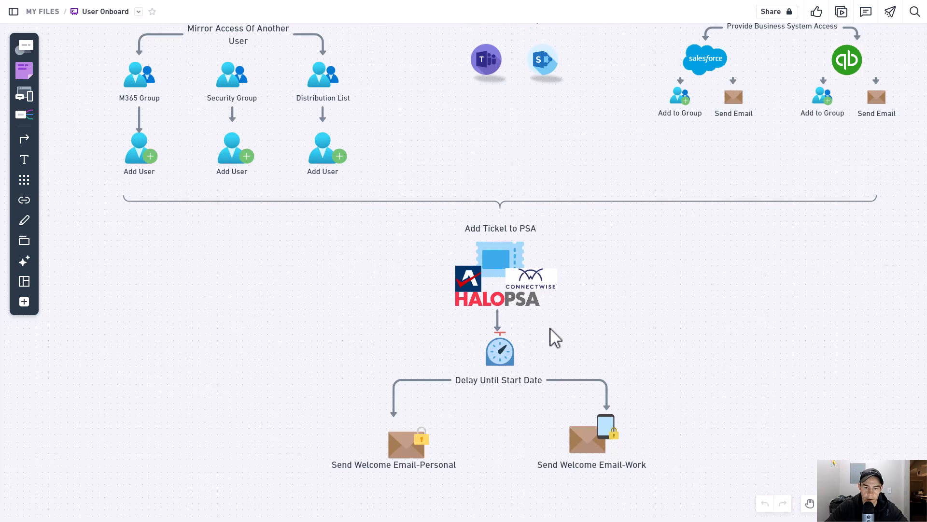
left_click_drag(550, 315, 545, 235)
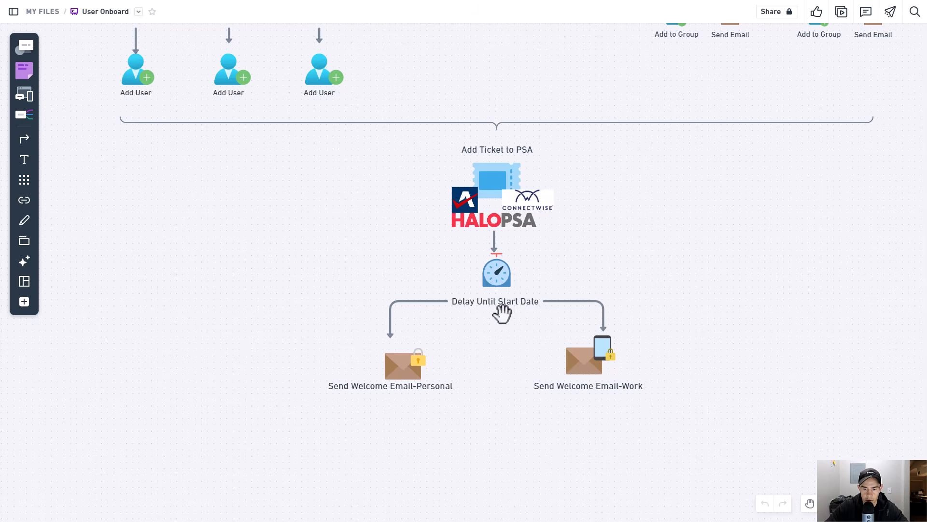
left_click_drag(501, 310, 551, 235)
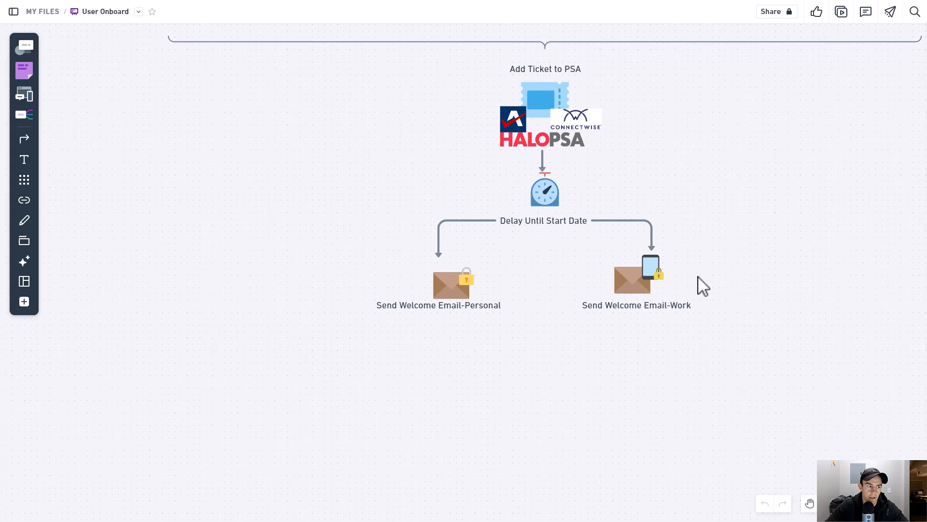
- Scroll up and down through the flowchart to review the branches around Update User
scroll(688, 273, "up", 4)
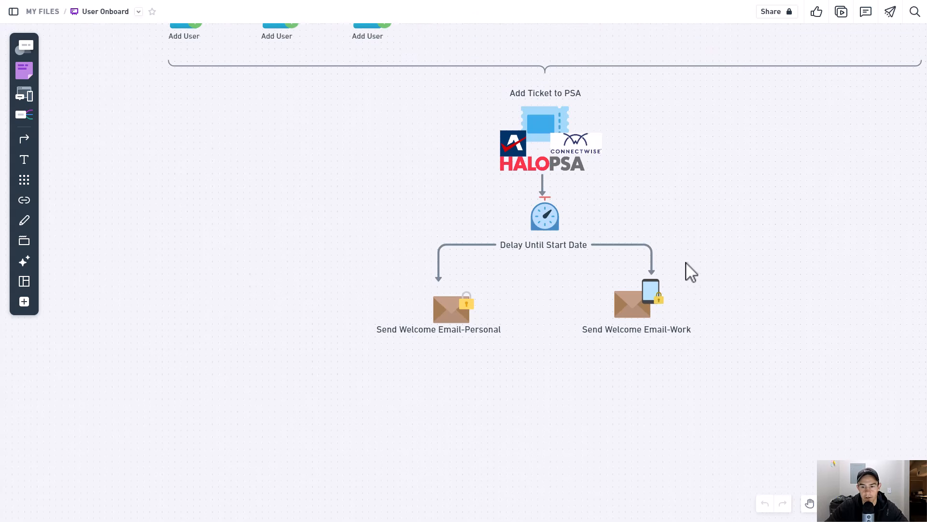
scroll(691, 272, "up", 2)
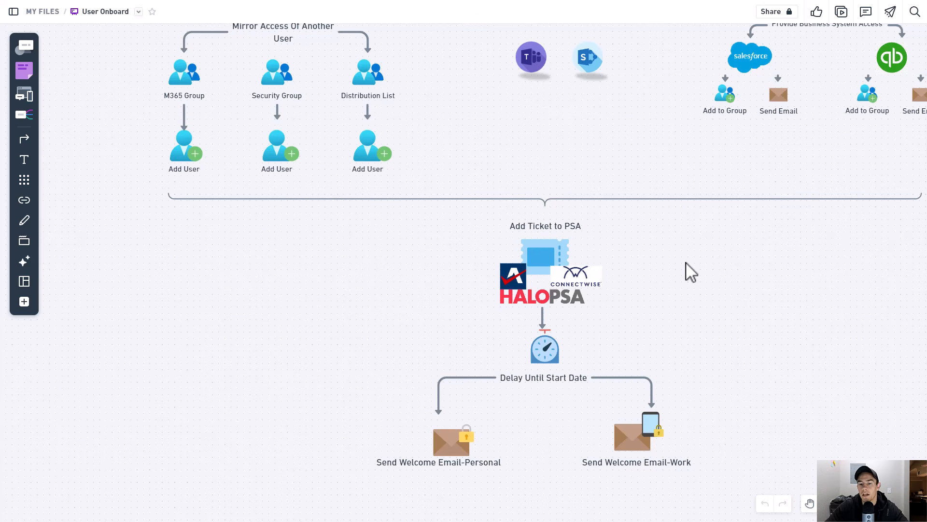
scroll(688, 282, "up", 15)
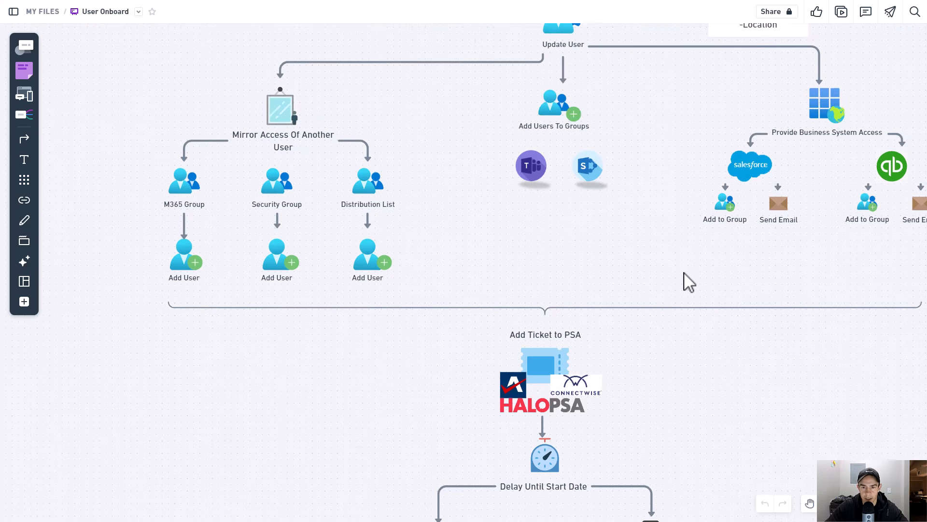
scroll(691, 278, "up", 2)
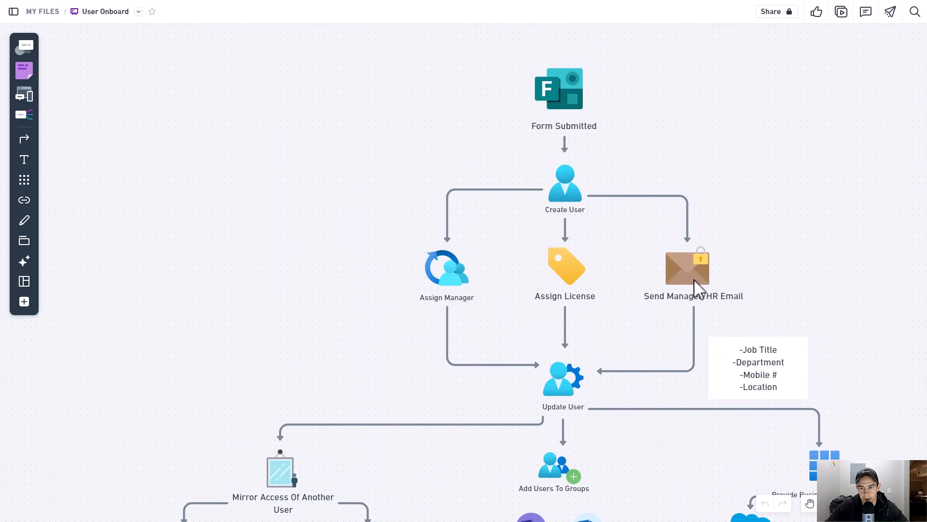
scroll(556, 348, "down", 10)
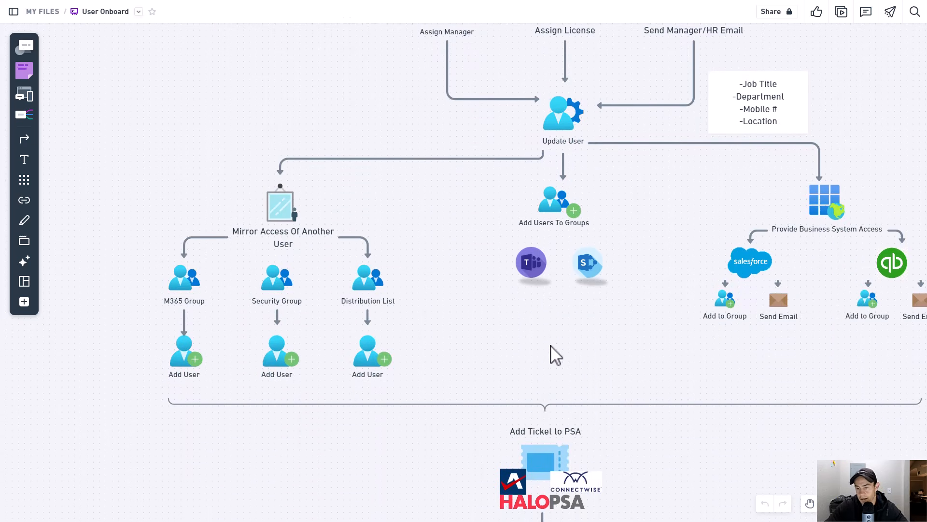
scroll(558, 355, "down", 8)
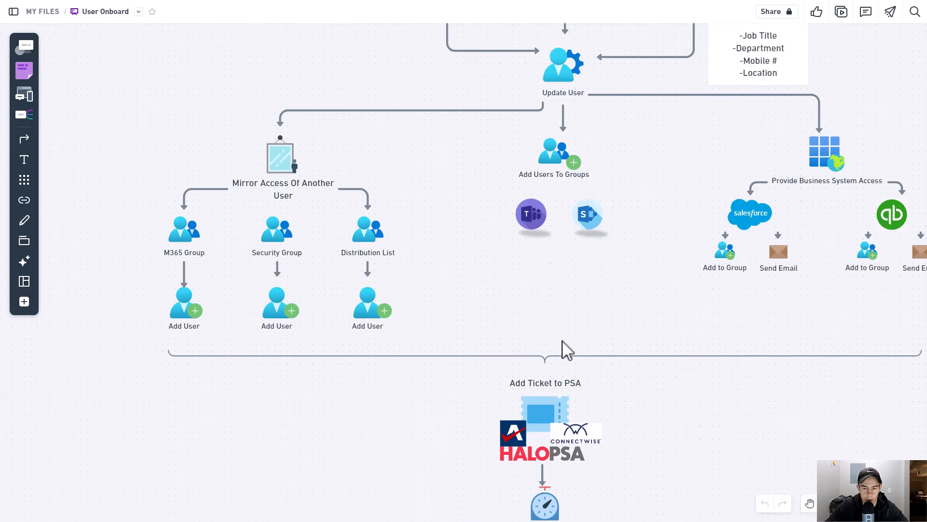
scroll(574, 355, "up", 10)
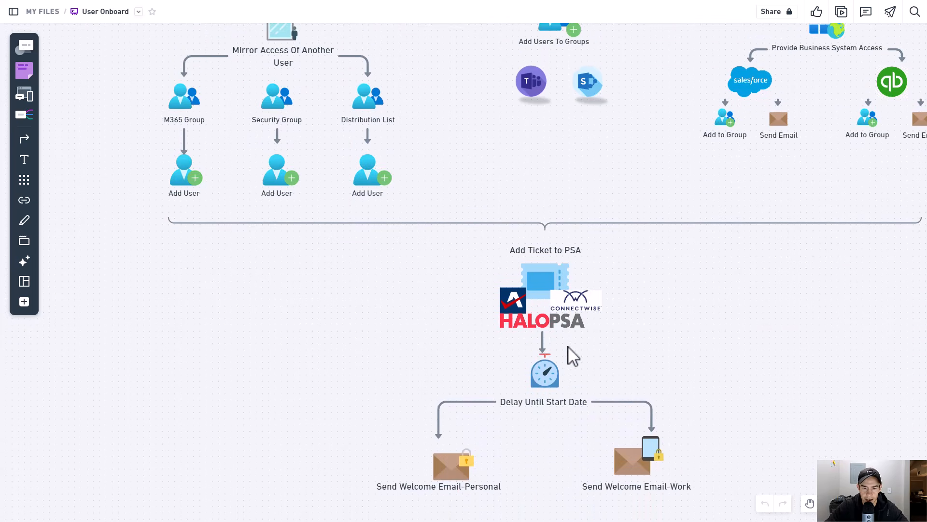
scroll(573, 357, "up", 8)
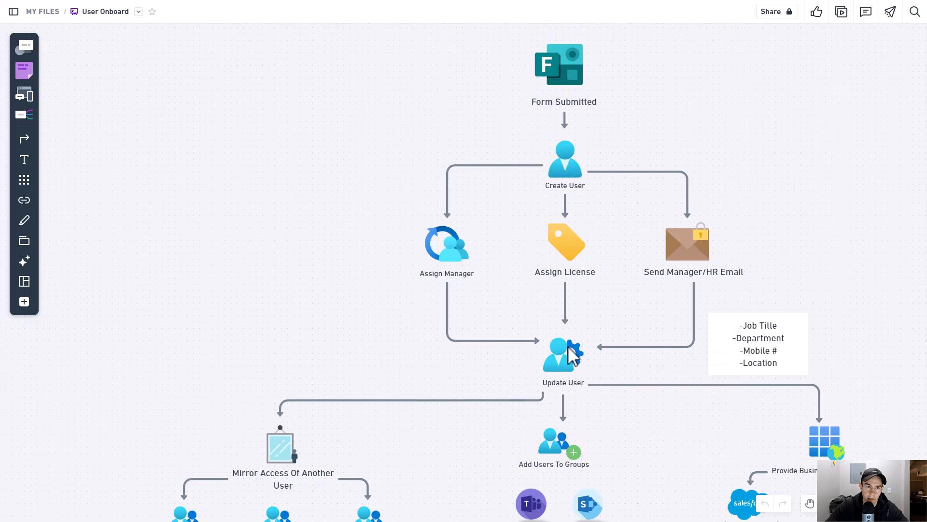
scroll(573, 355, "down", 3)
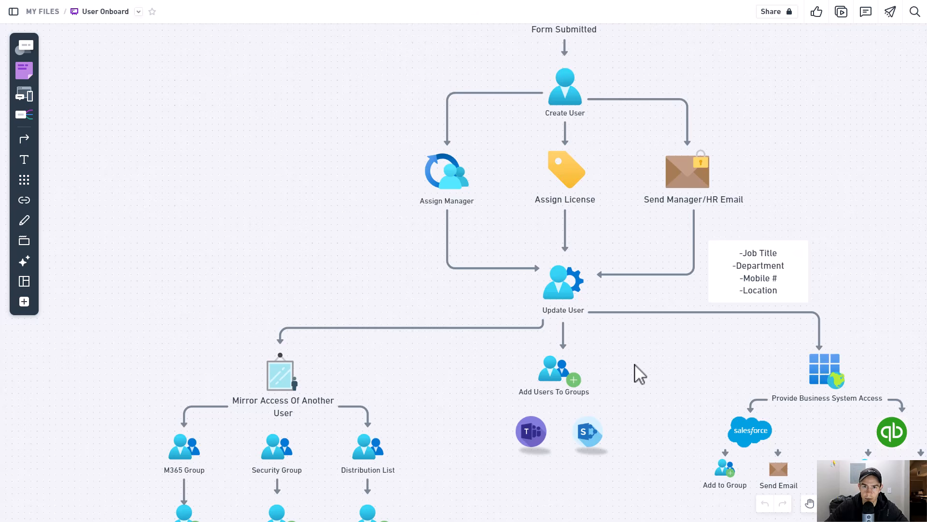
scroll(610, 325, "up", 2)
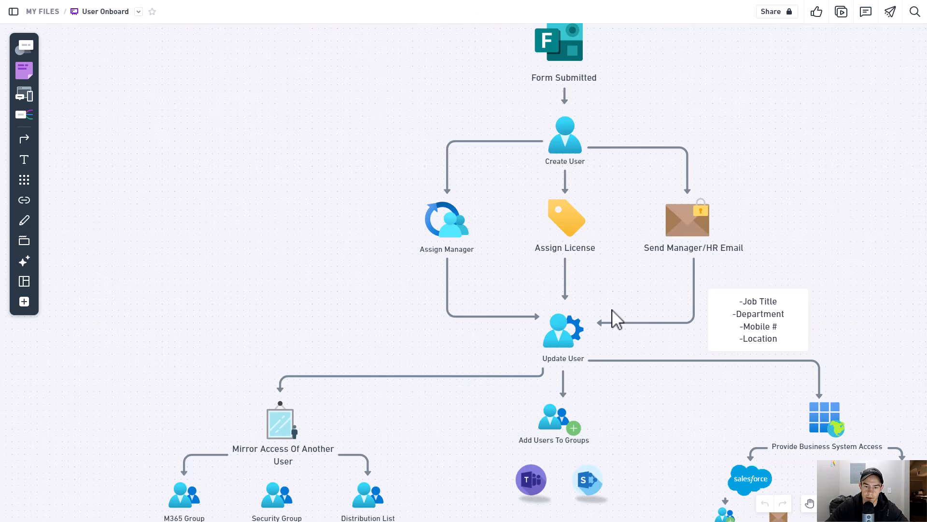
scroll(612, 309, "down", 5)
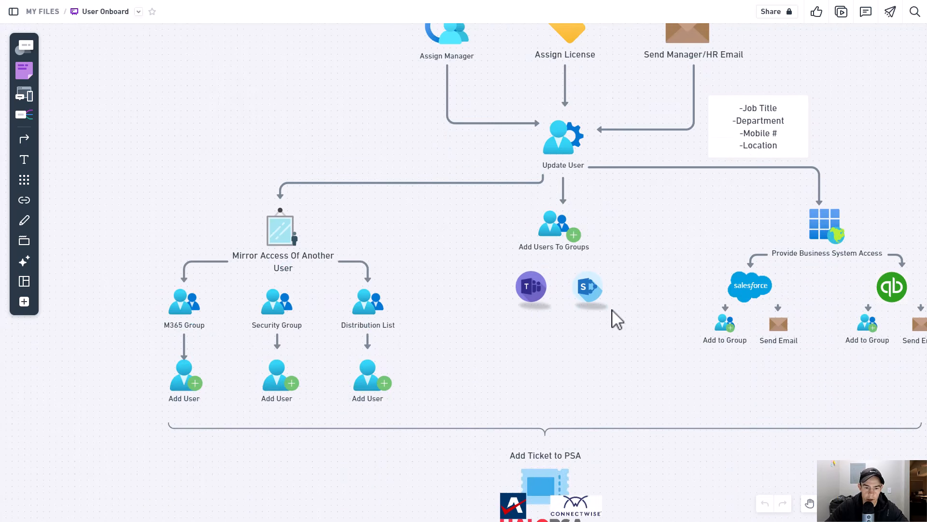
scroll(616, 319, "down", 5)
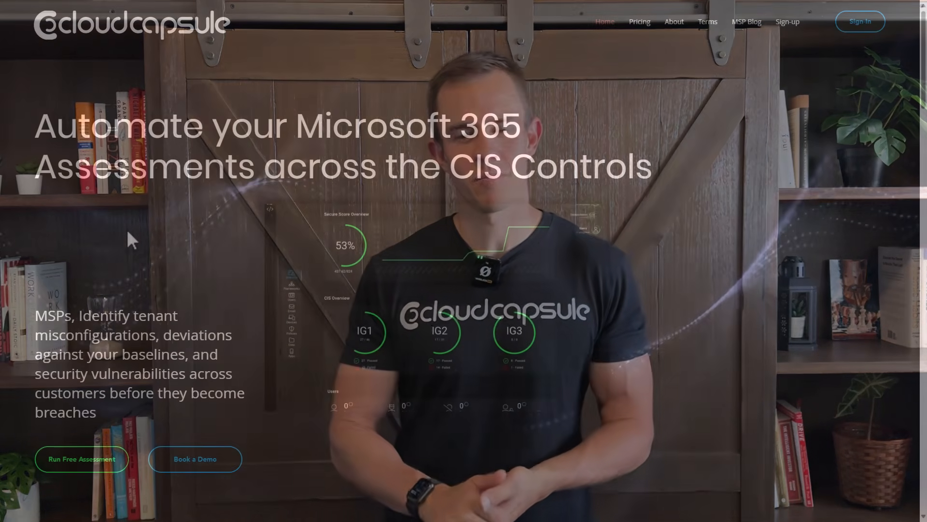
- Switch to the CloudCapsule website and scroll through its homepage
scroll(128, 231, "down", 4)
scroll(128, 232, "down", 6)
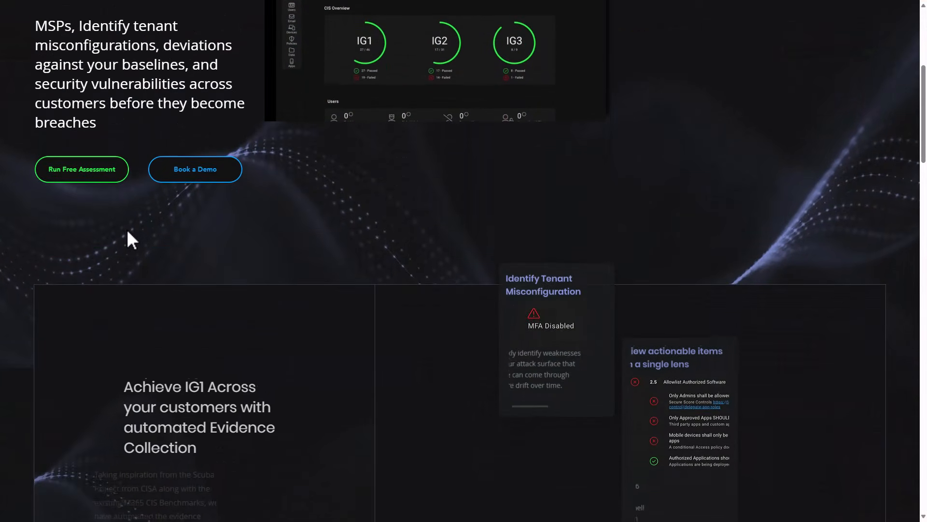
scroll(126, 229, "up", 10)
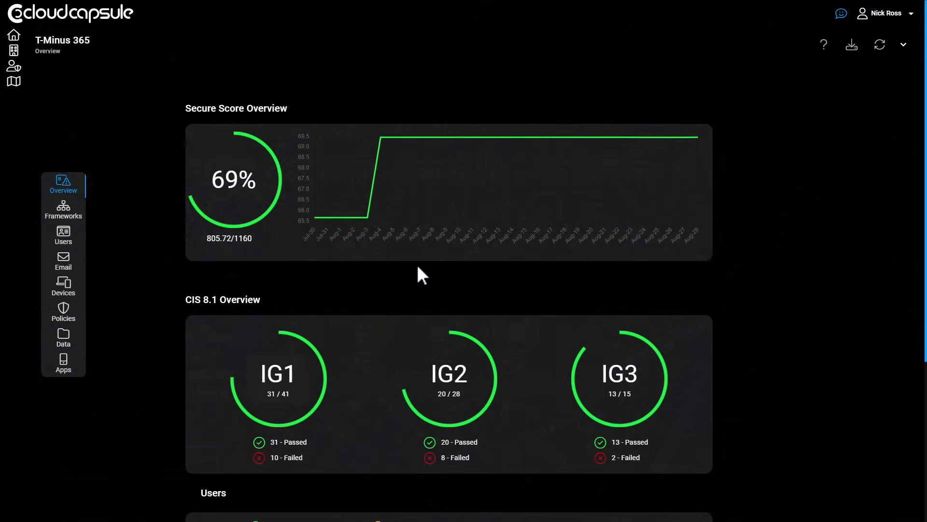
scroll(418, 268, "down", 4)
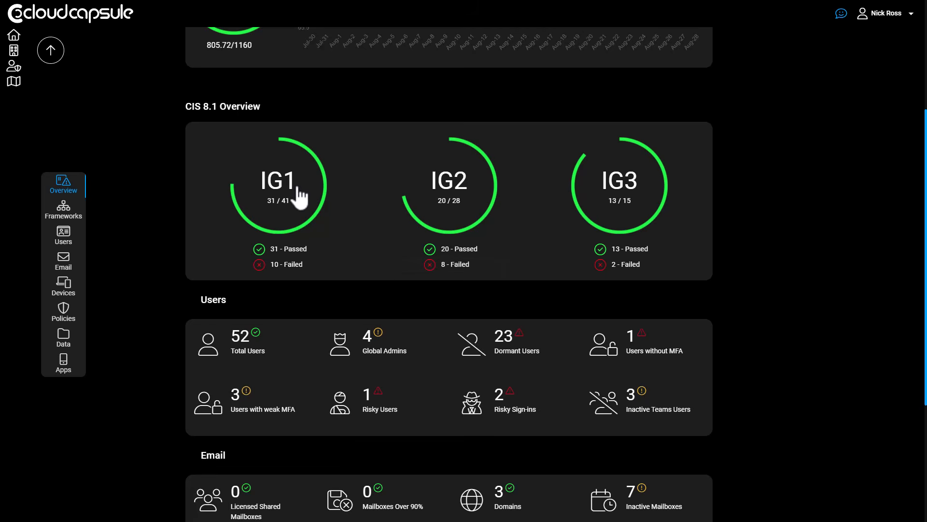
- Open the IG1 framework results and expand control 1.1 to view its device inventory check details
left_click(301, 195)
scroll(432, 280, "down", 2)
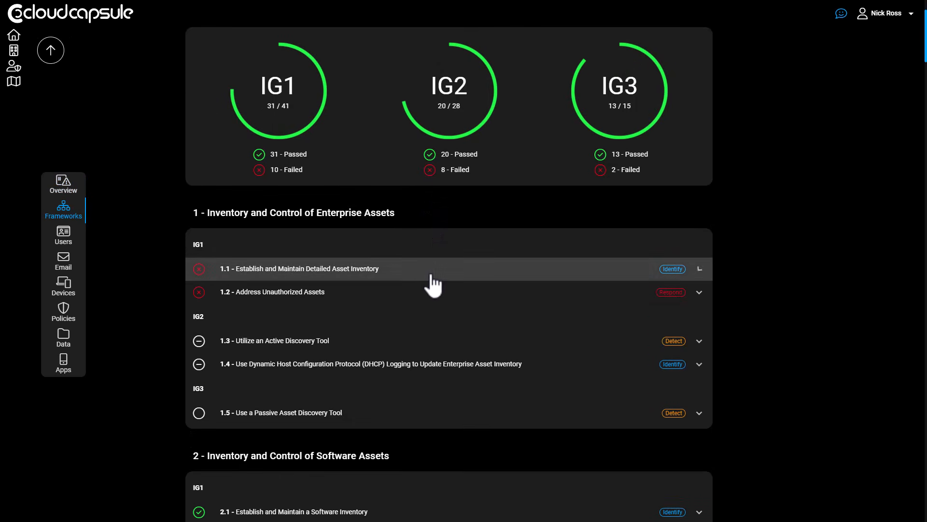
left_click(432, 275)
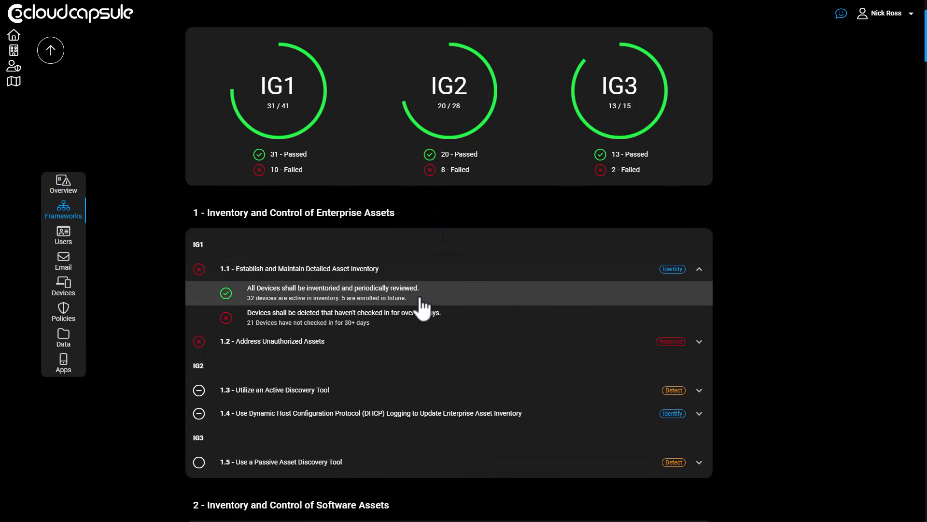
left_click(420, 299)
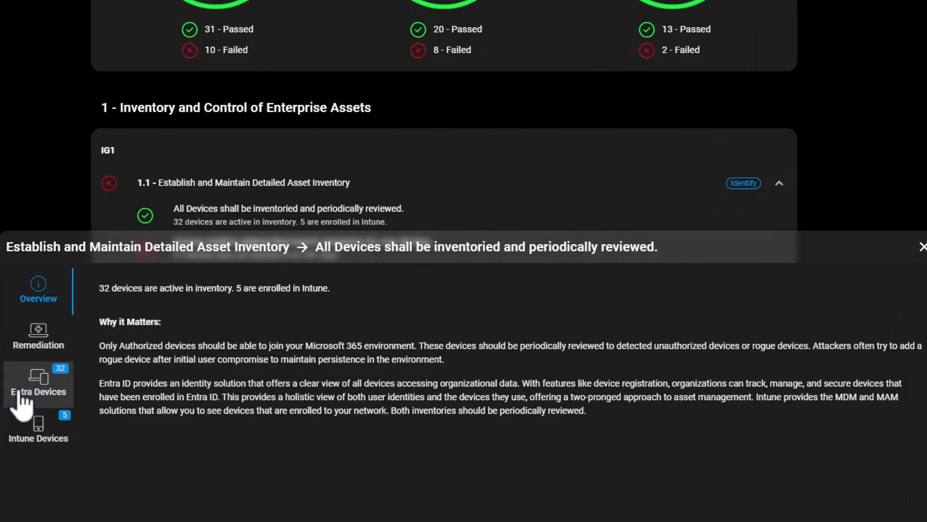
- View the Entra Devices list for the asset inventory check
left_click(19, 392)
scroll(227, 356, "down", 2)
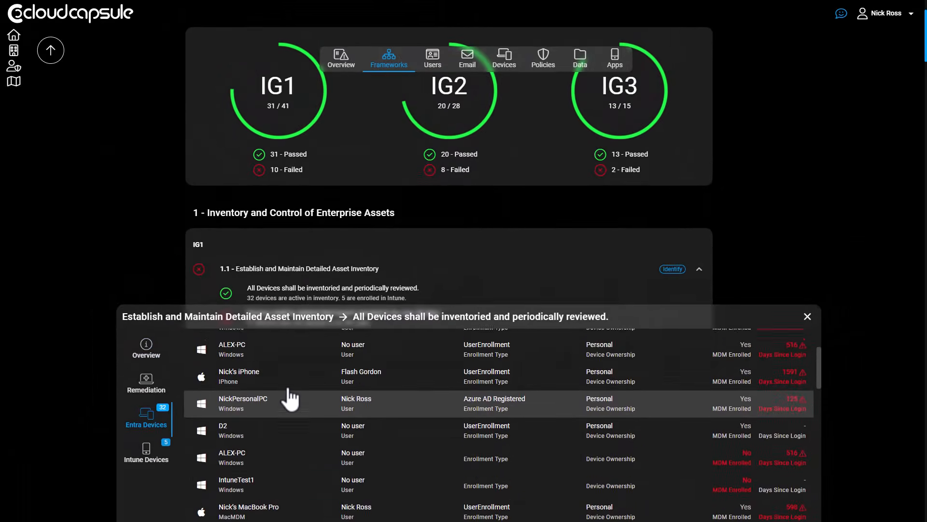
scroll(309, 278, "up", 2)
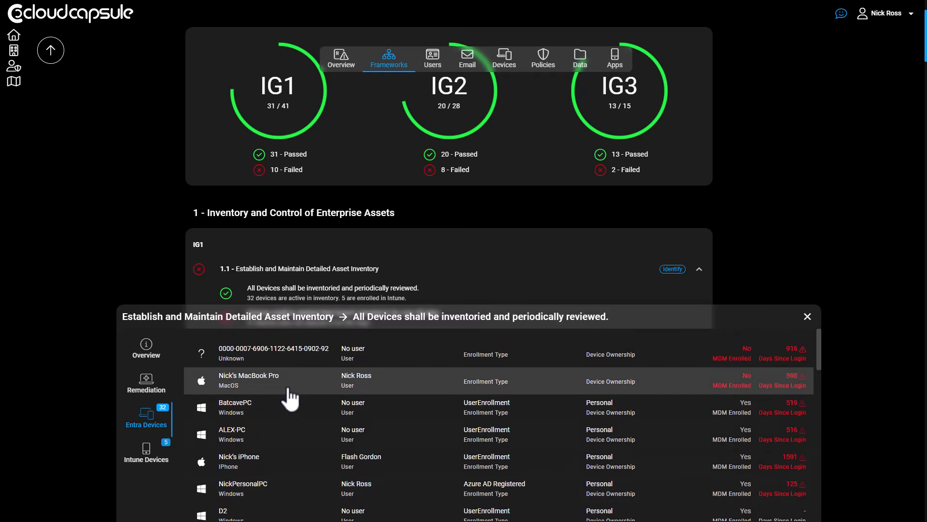
- Close the check details and review the Email section of the tenant report
left_click(99, 265)
left_click(64, 261)
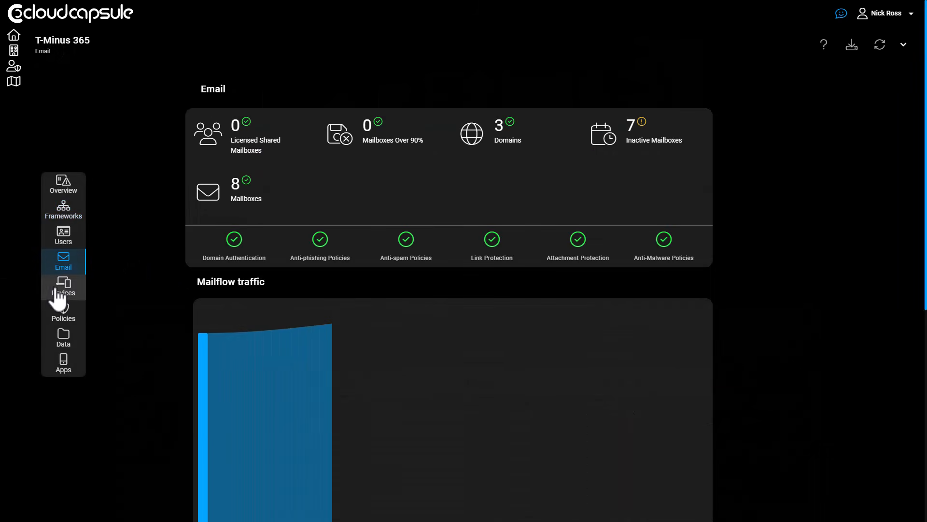
scroll(147, 270, "down", 2)
scroll(146, 270, "down", 2)
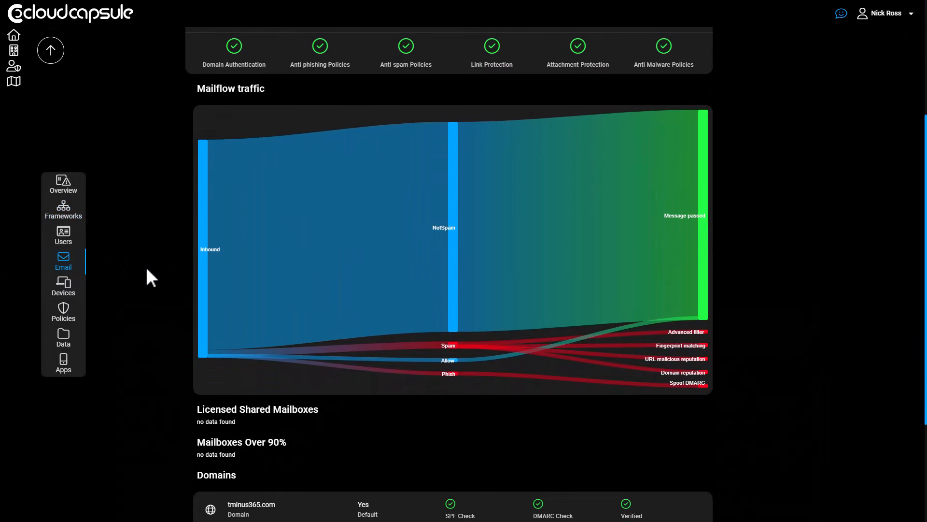
scroll(146, 269, "down", 4)
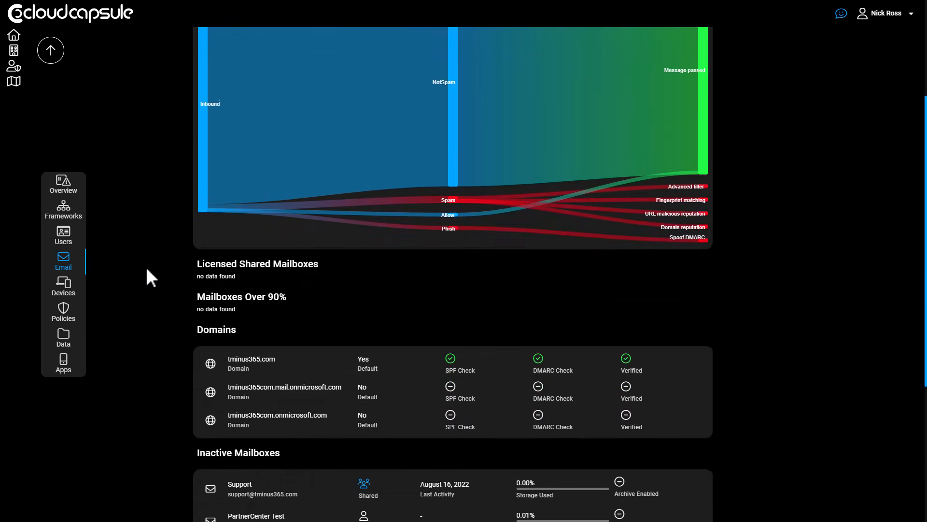
scroll(146, 265, "down", 1)
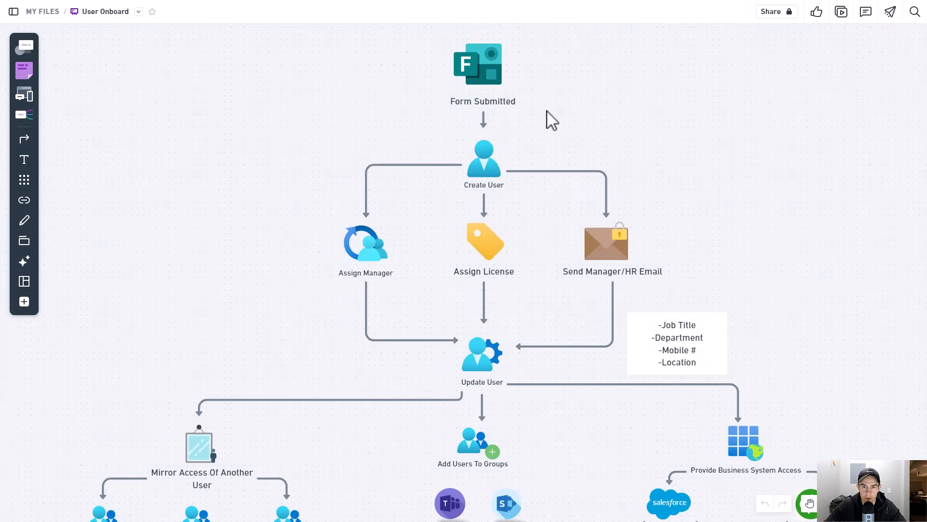
- Review the top of the onboarding flowchart, from the Form Submitted trigger through the Update User stage
left_click_drag(546, 109, 428, 50)
left_click(562, 146)
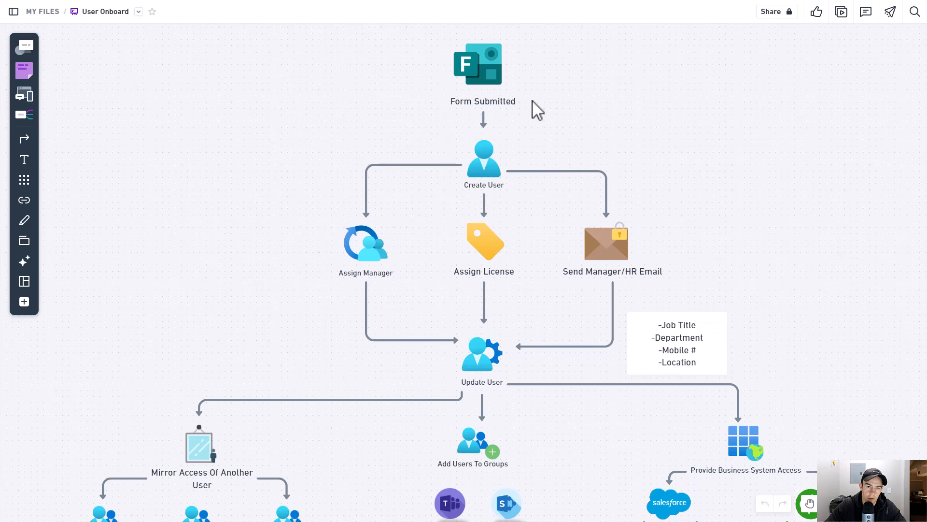
left_click(450, 75)
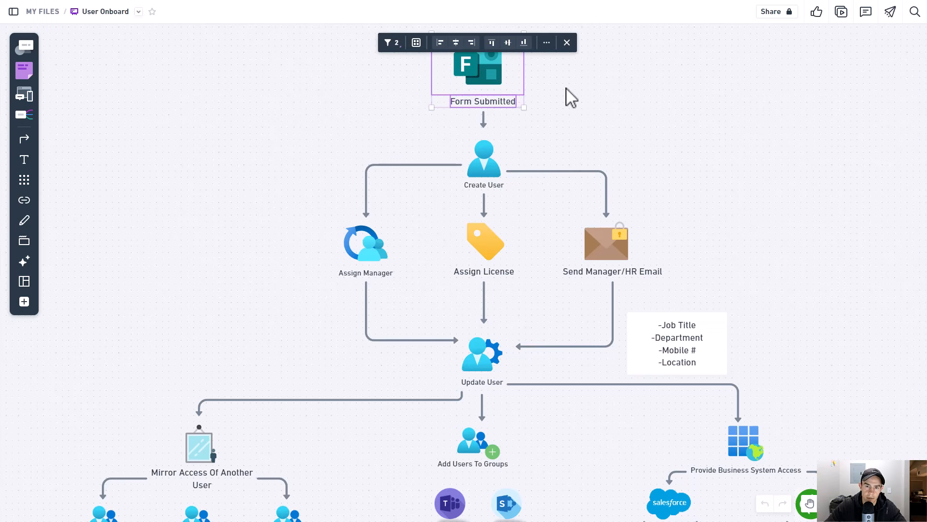
left_click(562, 136)
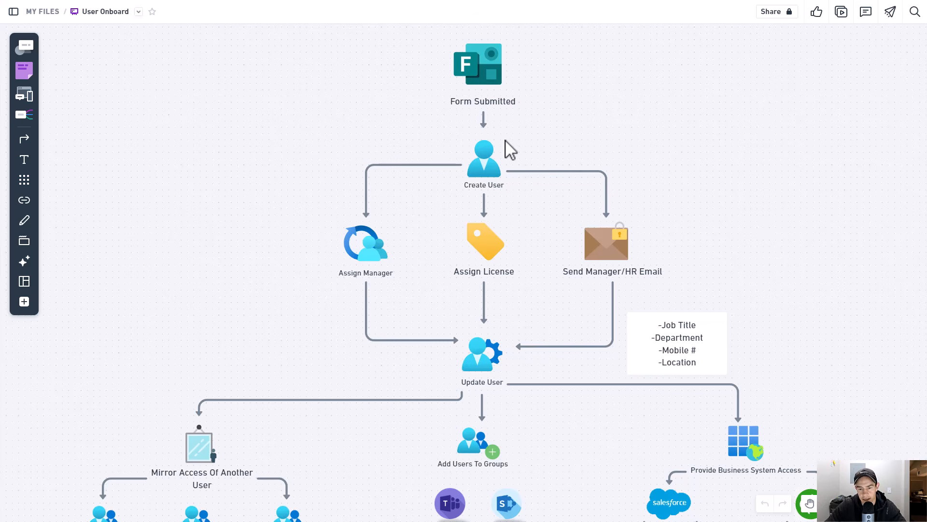
scroll(510, 150, "down", 1)
scroll(510, 149, "down", 5)
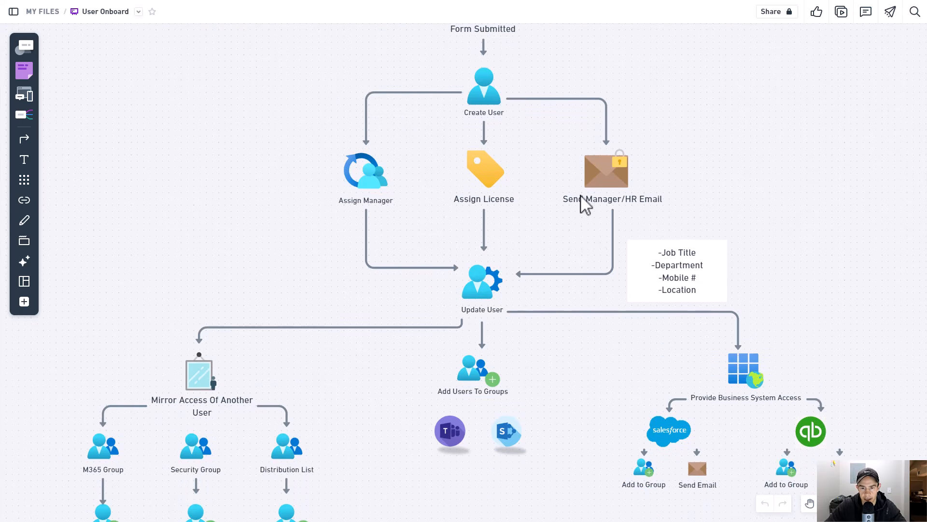
scroll(587, 206, "up", 8)
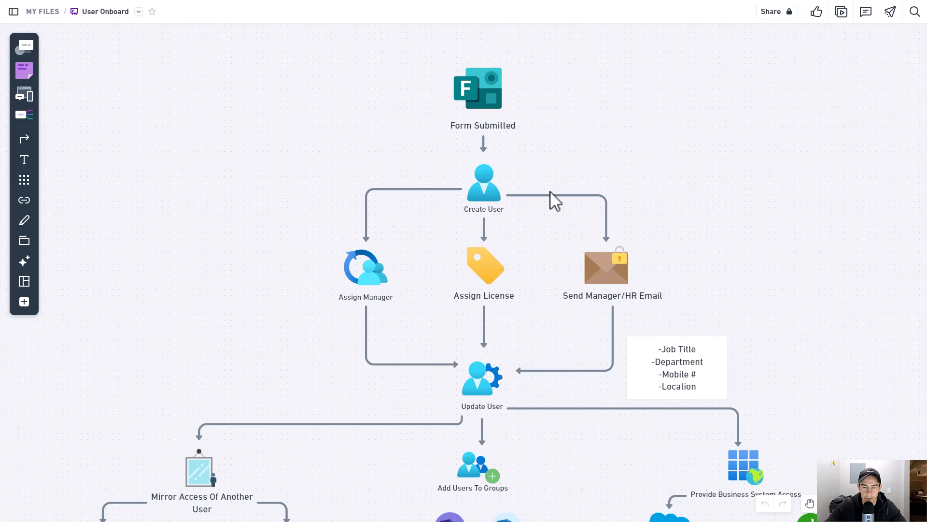
scroll(551, 193, "down", 4)
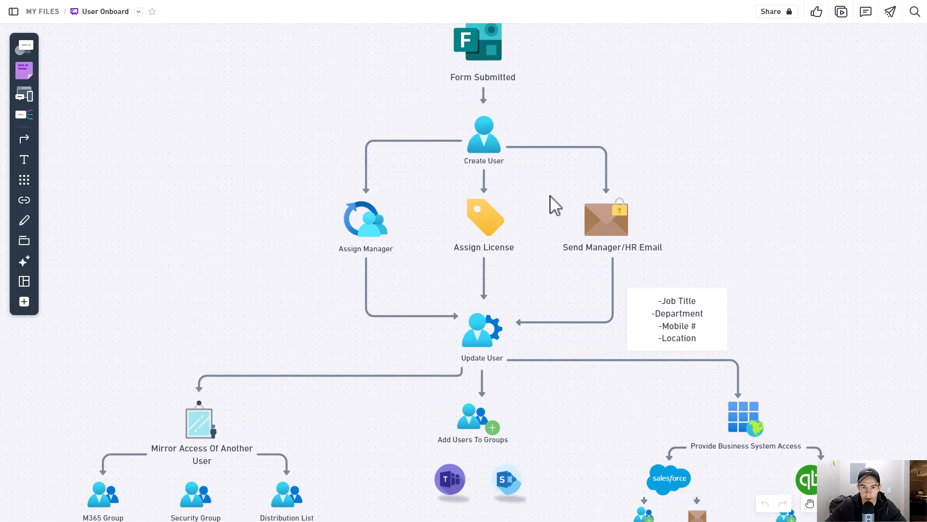
scroll(556, 205, "down", 3)
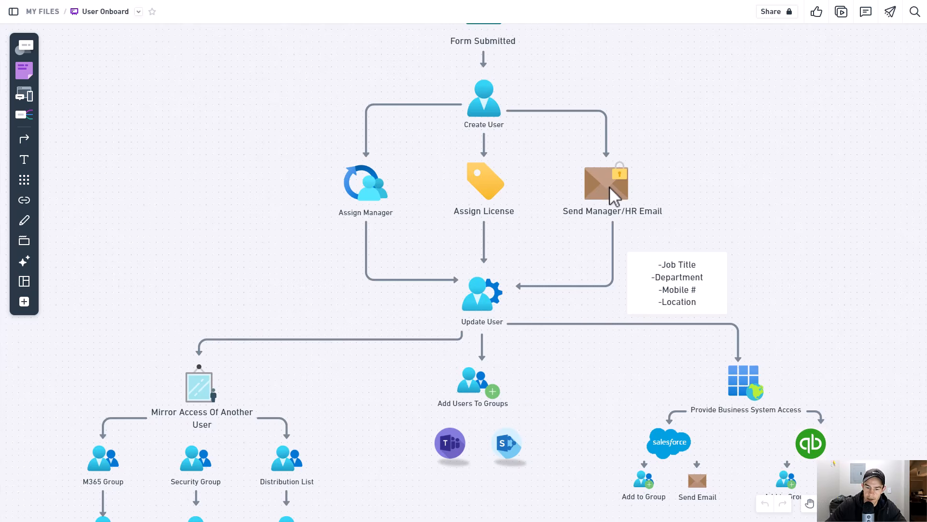
scroll(608, 198, "down", 4)
scroll(607, 199, "down", 4)
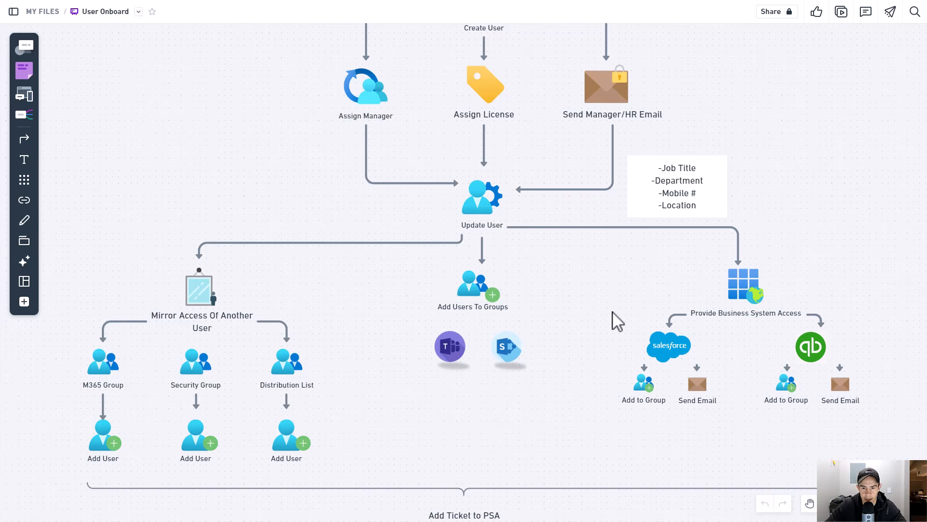
scroll(609, 286, "up", 5)
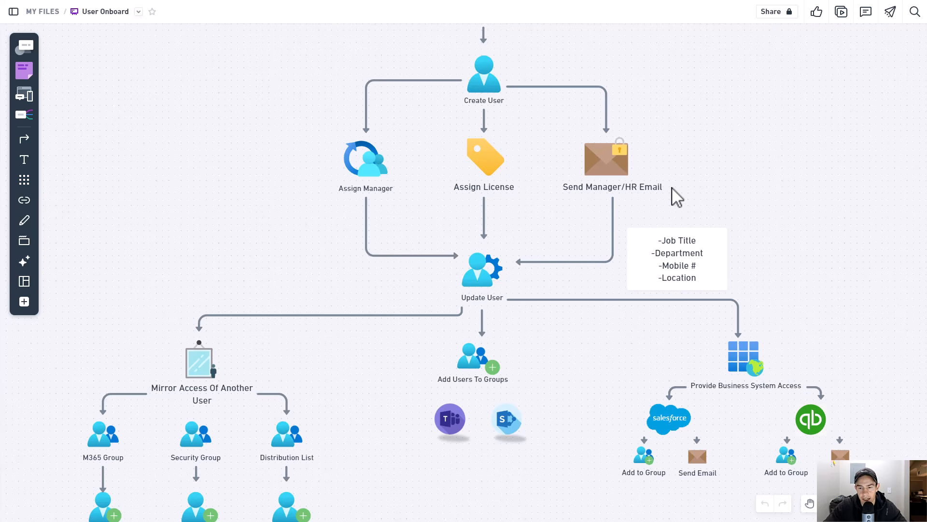
- Examine the lower flowchart branches down to the PSA ticket, start-date delay and welcome emails
scroll(676, 197, "up", 1)
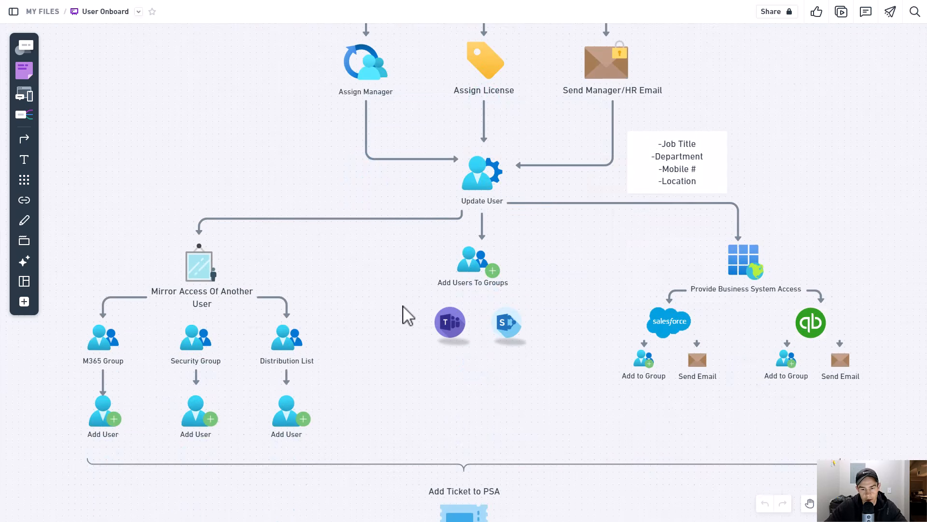
scroll(408, 317, "up", 1)
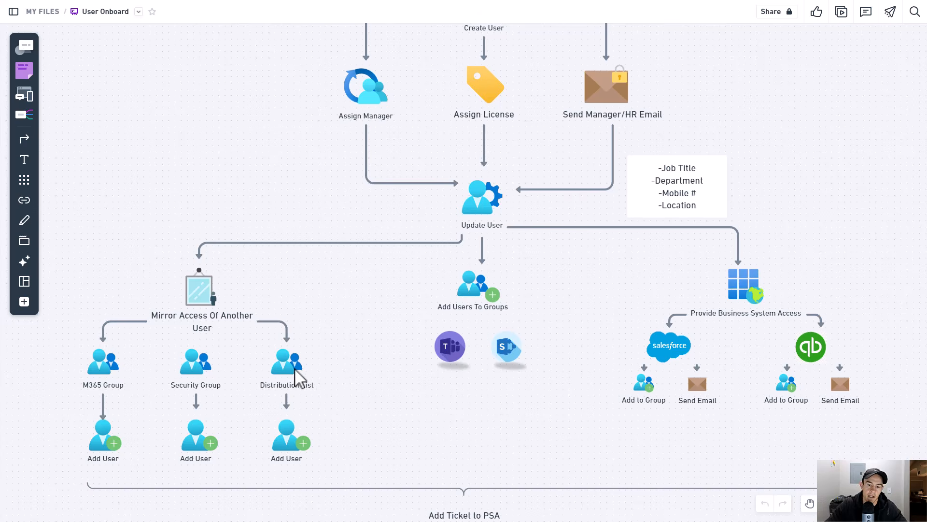
scroll(597, 389, "down", 3)
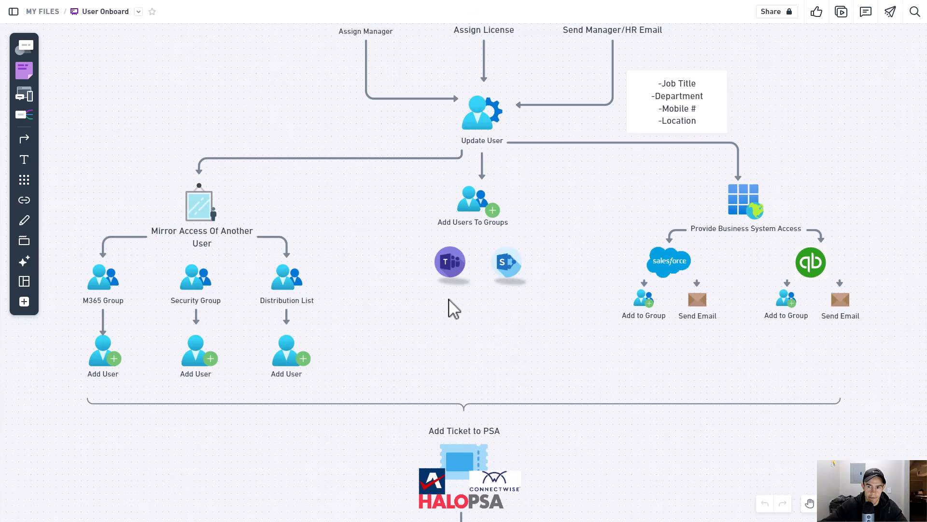
scroll(452, 308, "down", 2)
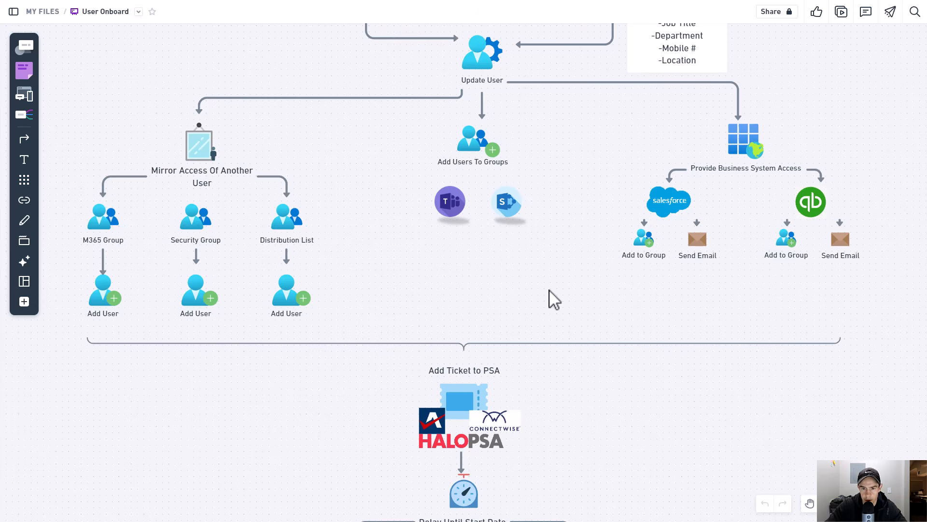
scroll(552, 301, "down", 3)
scroll(546, 294, "down", 3)
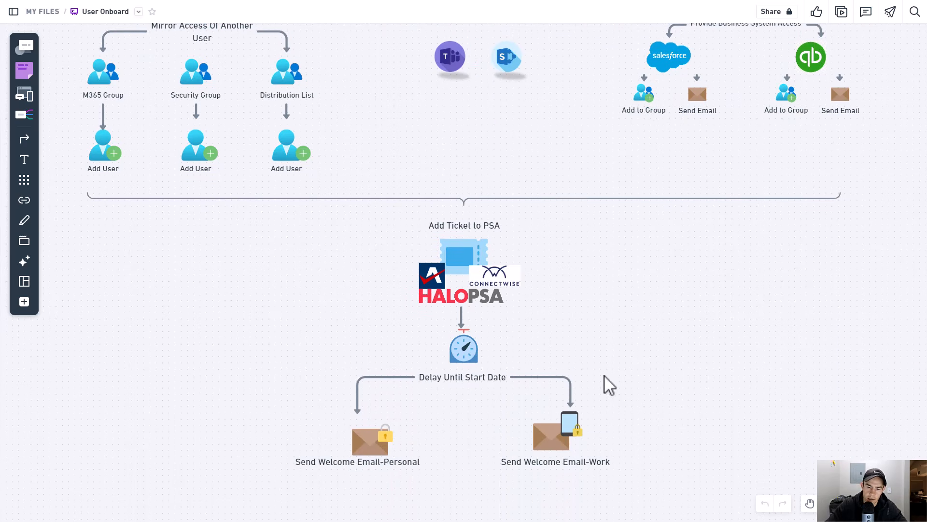
scroll(694, 300, "up", 1)
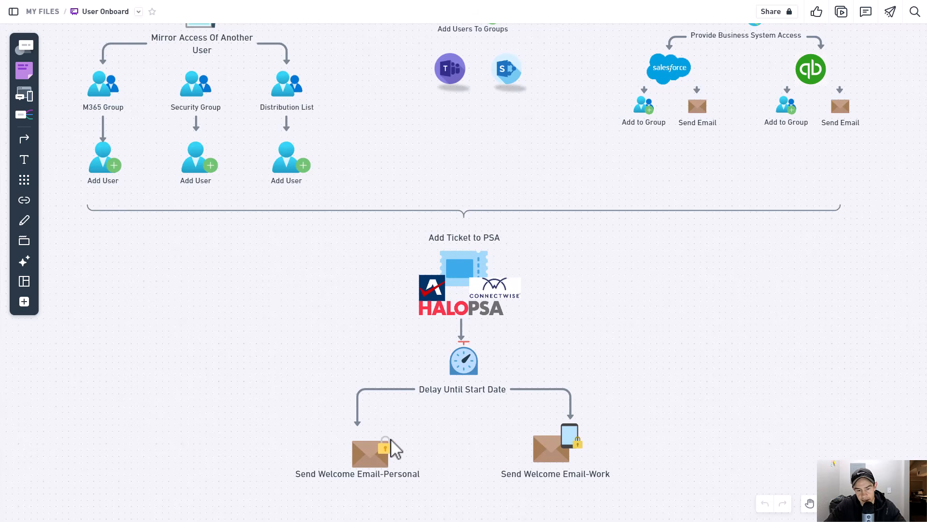
scroll(388, 464, "up", 6)
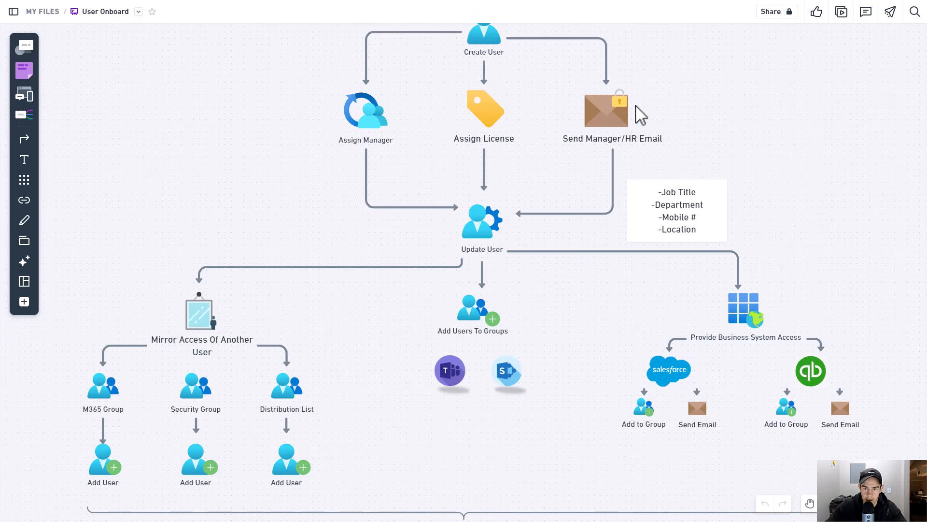
- Pan across the whiteboard to review the group, business system and PSA branches of the flowchart
key("space")
left_click_drag(653, 164, 546, 178)
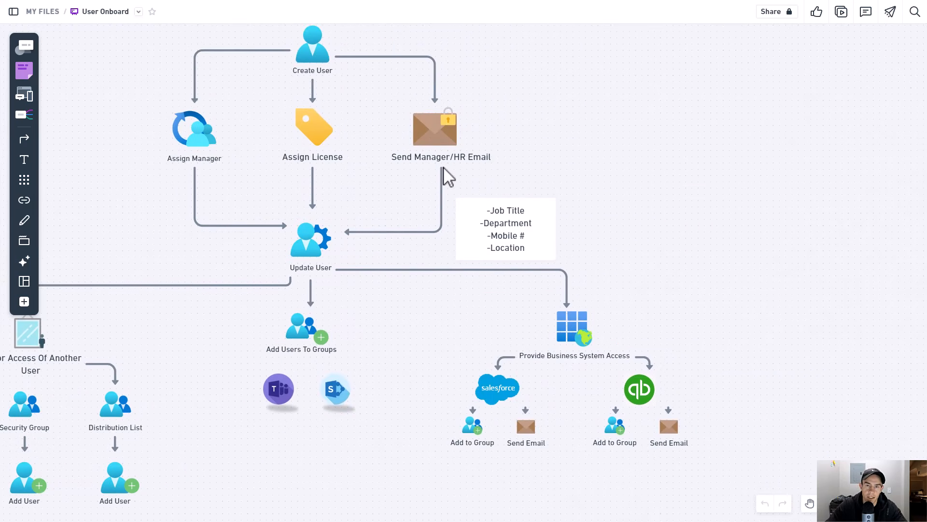
key("space")
left_click_drag(462, 168, 528, 170)
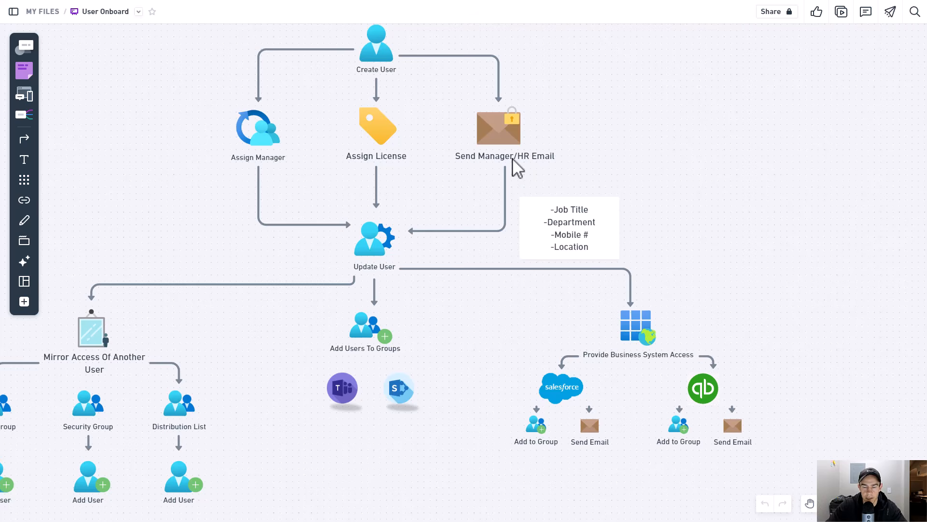
key("space")
left_click_drag(472, 343, 561, 122)
left_click_drag(651, 410, 683, 287)
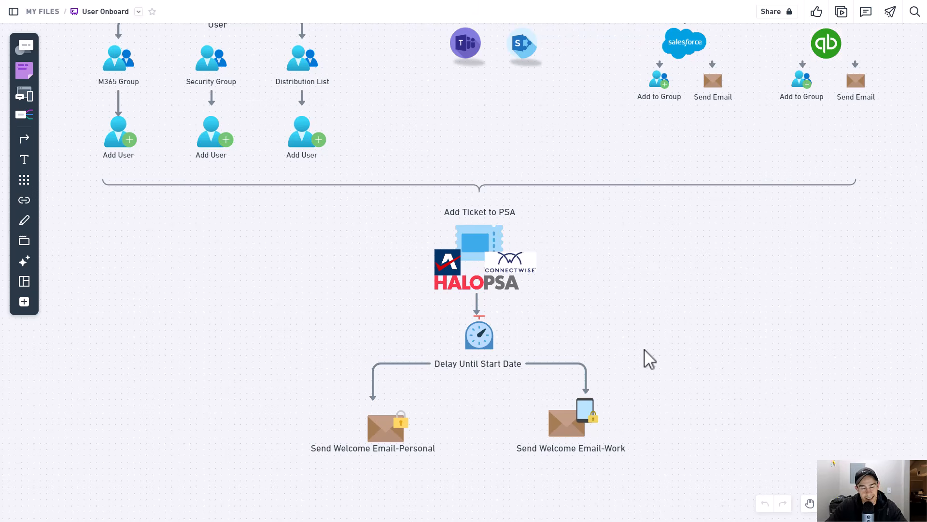
scroll(633, 365, "up", 10)
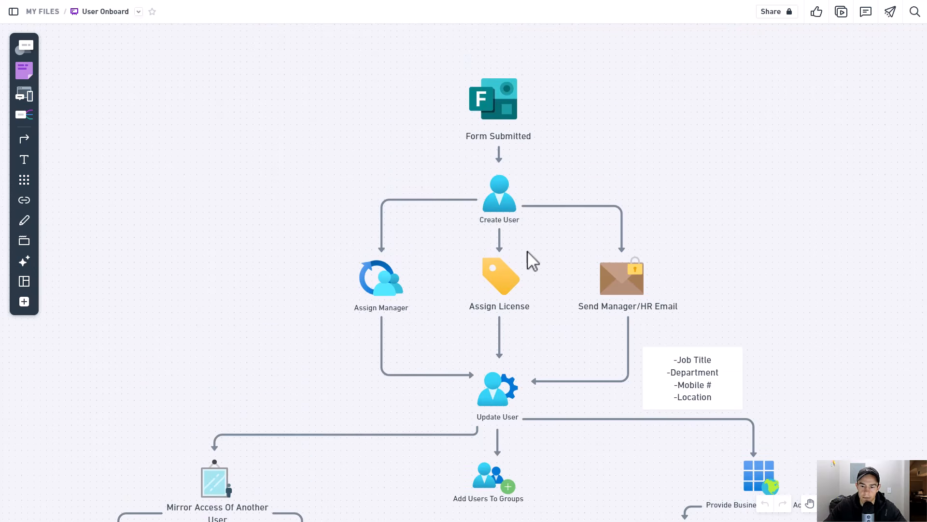
scroll(538, 261, "down", 3)
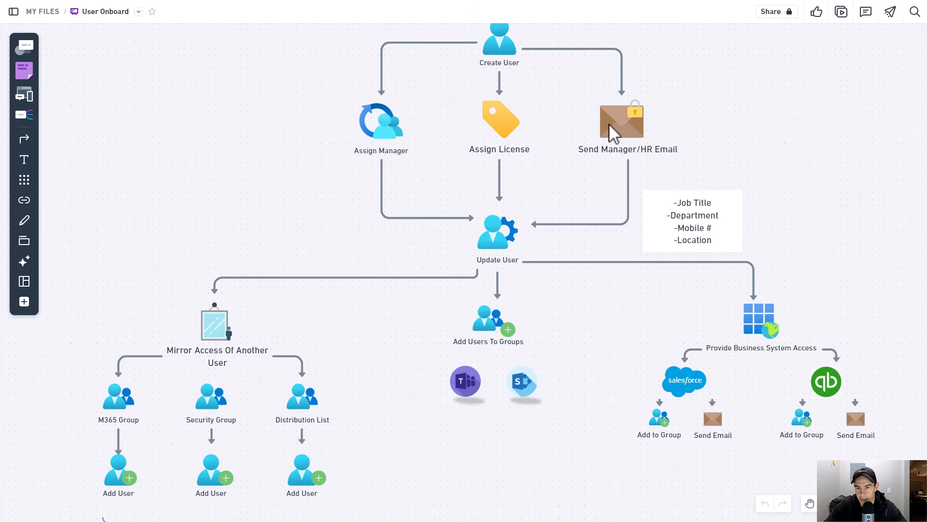
scroll(648, 300, "down", 4)
scroll(642, 309, "down", 4)
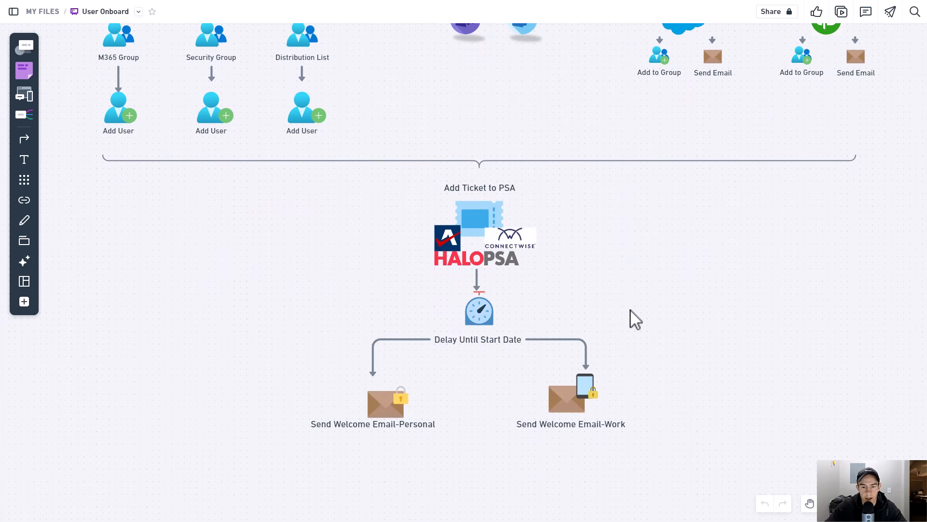
scroll(635, 318, "up", 3)
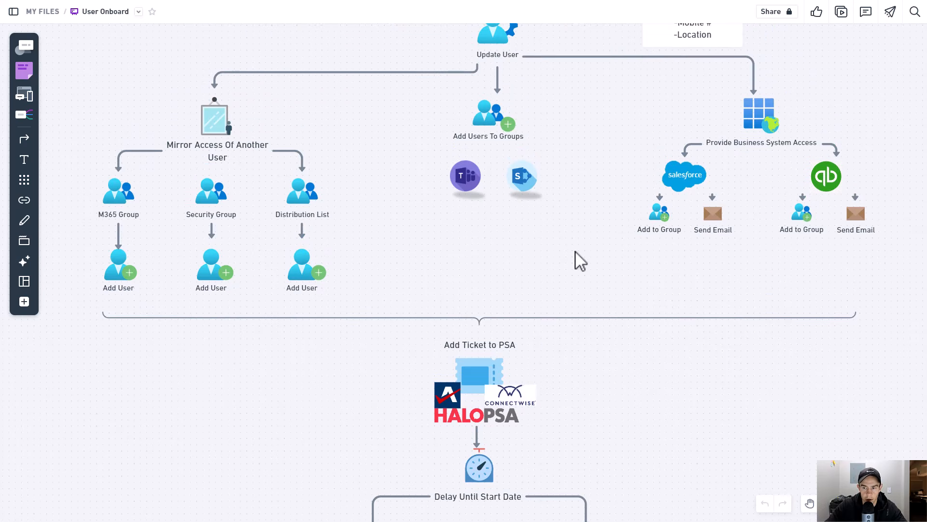
scroll(576, 256, "up", 5)
scroll(575, 310, "up", 2)
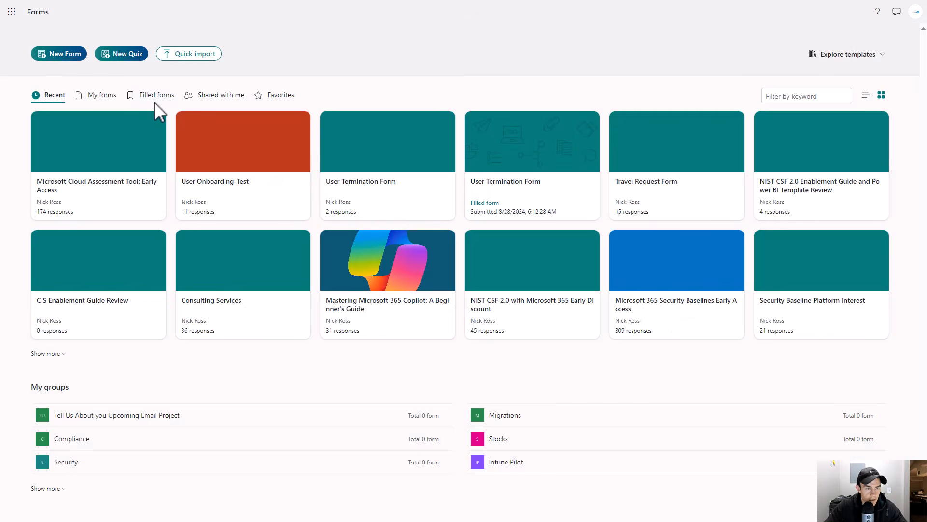
- Create a new blank form, skipping the Copilot draft, titled Employee Onboarding-Tminus365
left_click(52, 55)
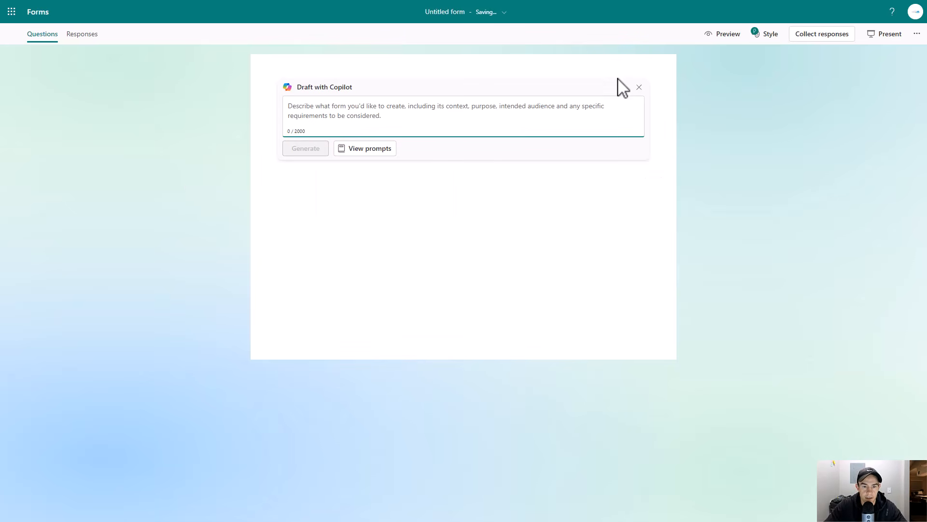
left_click(640, 88)
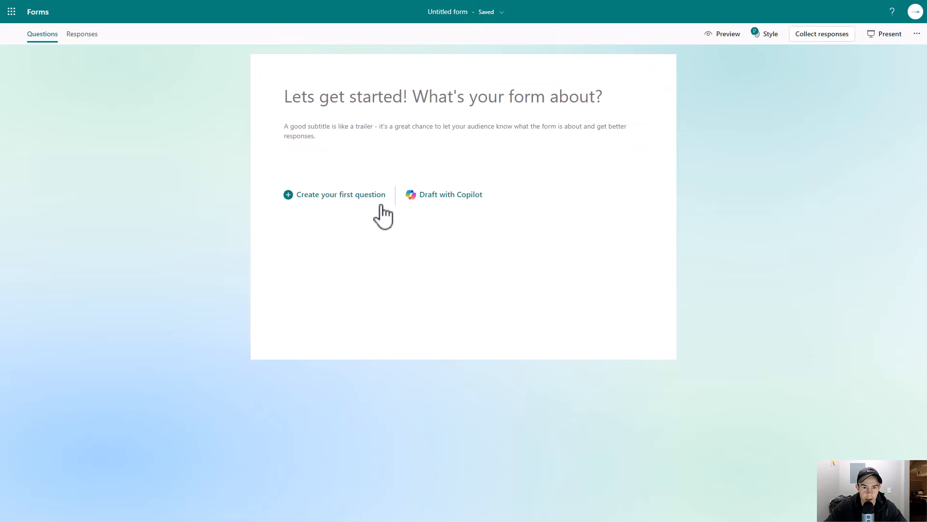
left_click(357, 99)
type("U")
key("BackSpace")
type("Employee Onboarding-")
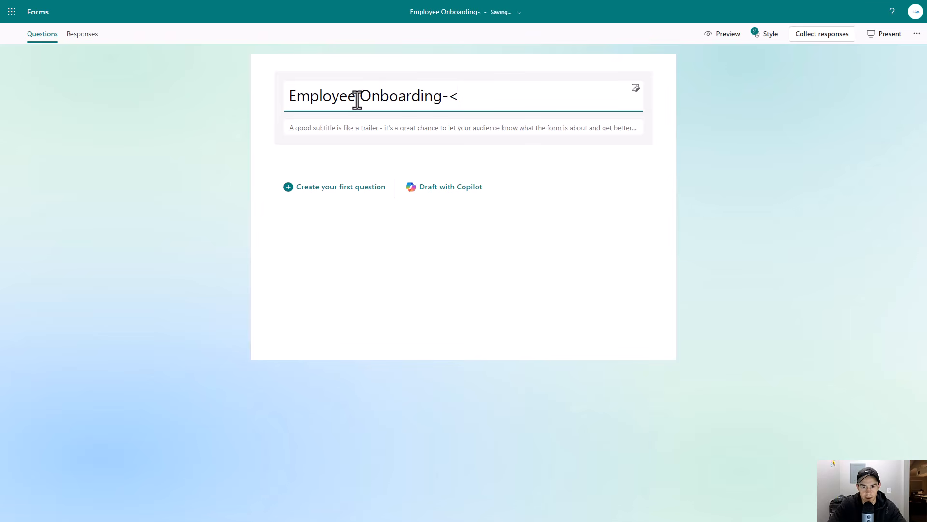
type("<INse")
key("BackSpace")
key("BackSpace")
type("Tminus365")
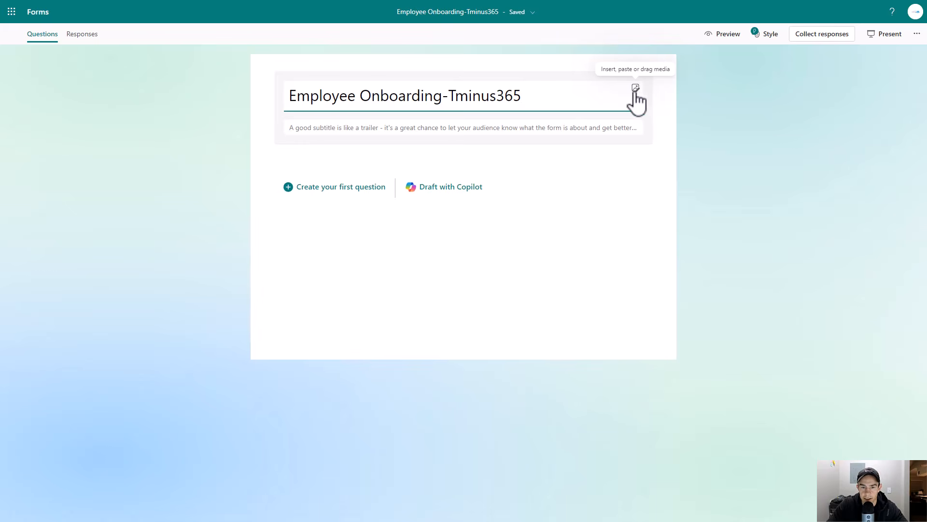
- Add a required text question named Users Full Name
left_click(357, 198)
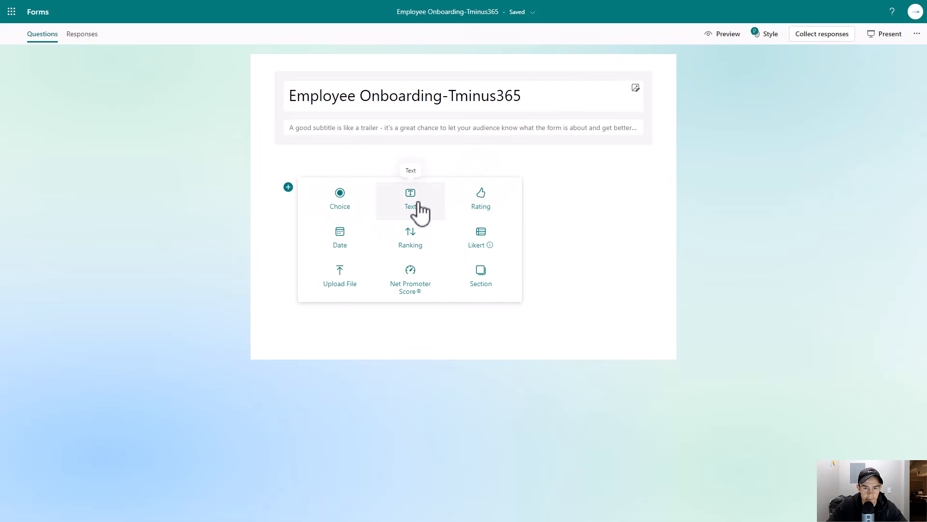
left_click(419, 211)
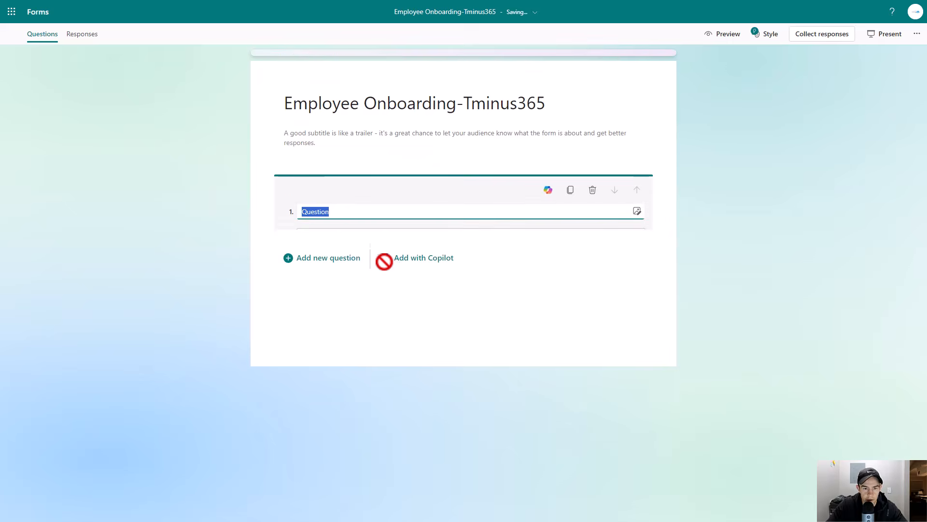
type("Users Full Name")
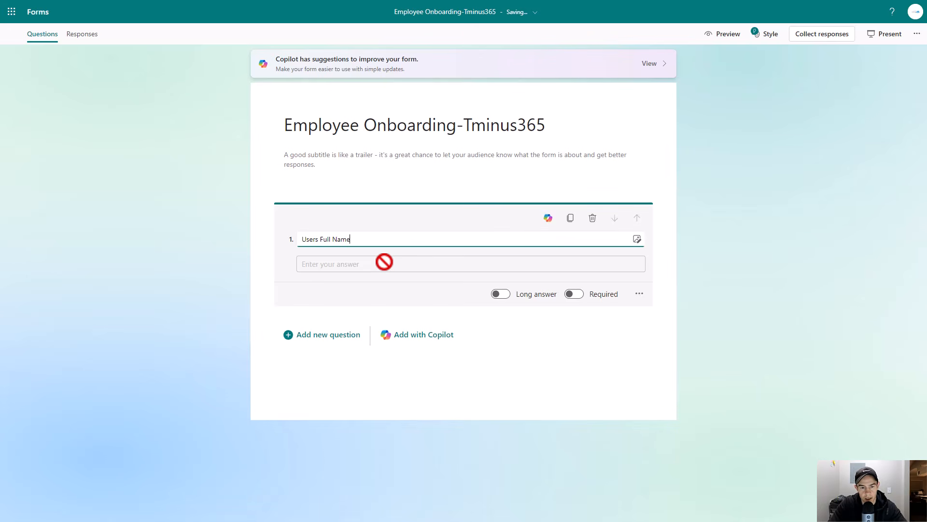
left_click(574, 294)
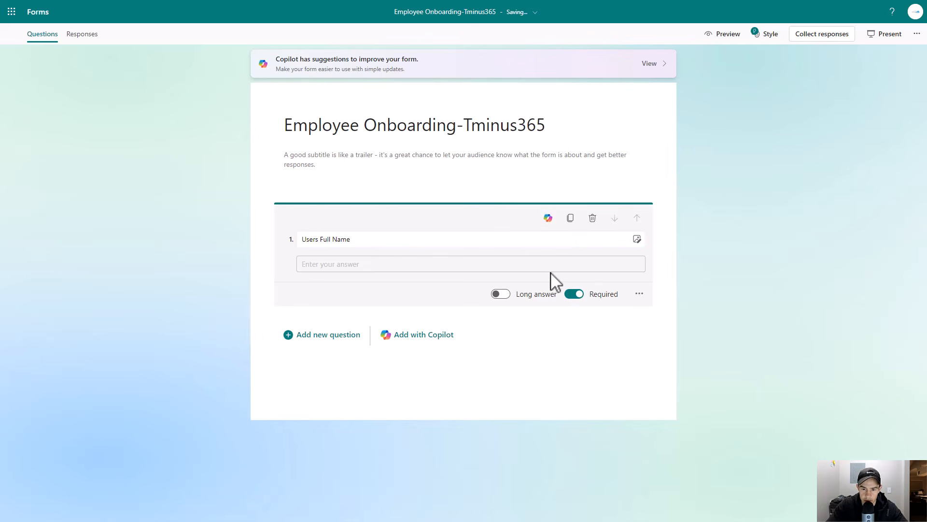
- Add a text question named Desired Email Address and restrict its answers to Email
left_click(312, 344)
left_click(414, 349)
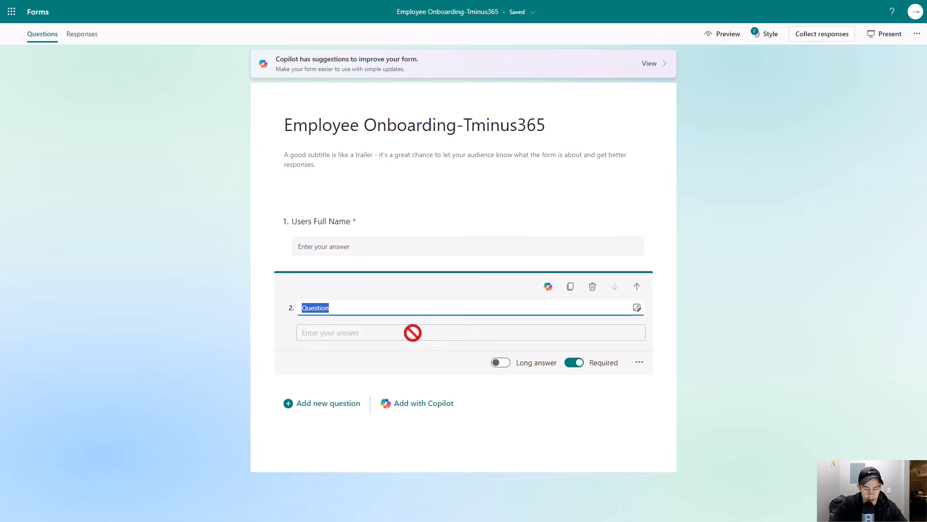
type("Desired Email Address")
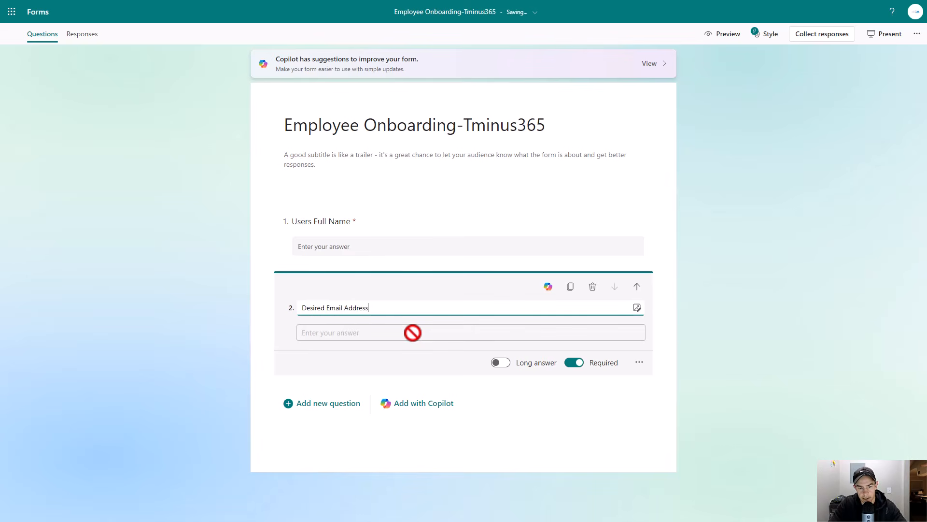
left_click(639, 362)
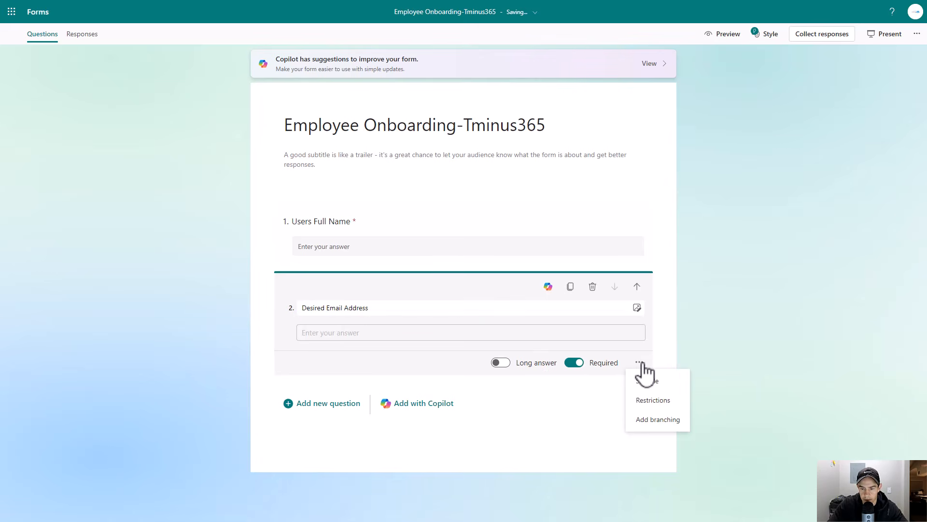
left_click(647, 402)
left_click(363, 368)
left_click(389, 425)
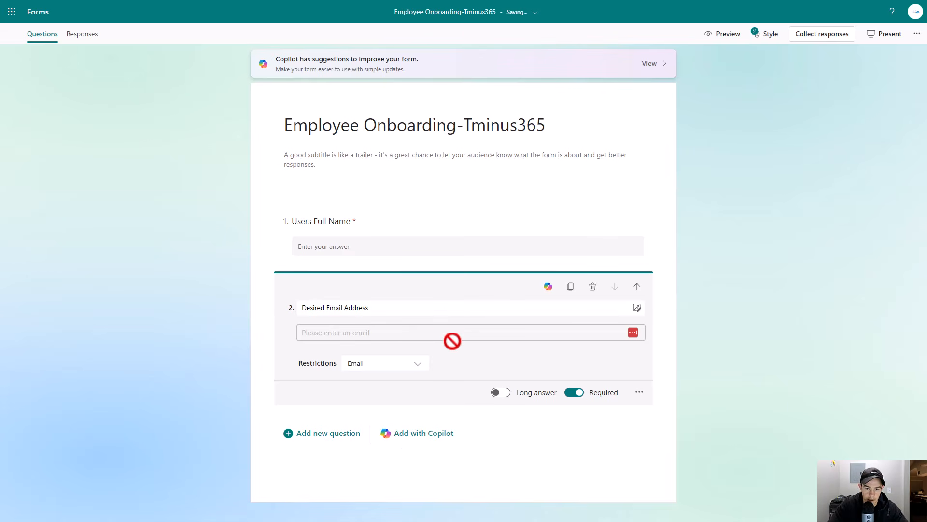
- Add a text question named Users Manager and restrict its answers to Email
left_click(324, 432)
left_click(393, 360)
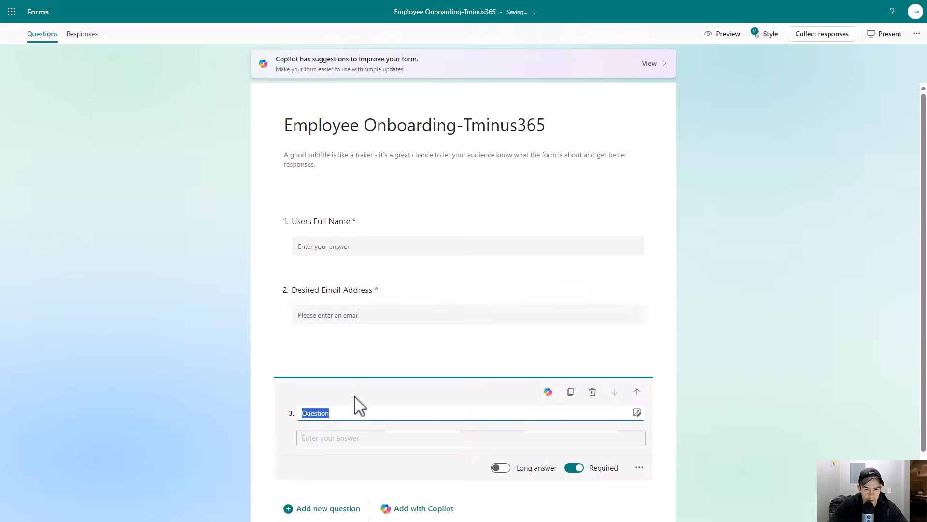
type("Users ")
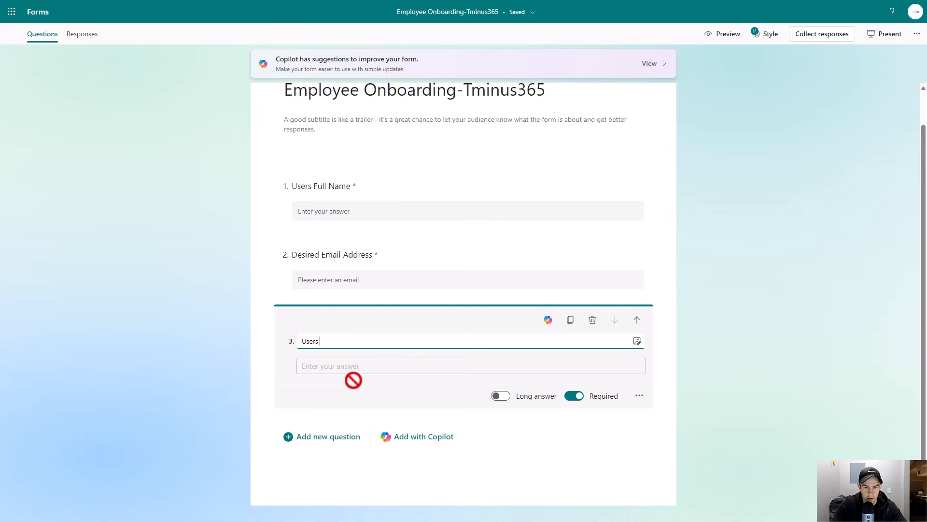
type("Manager")
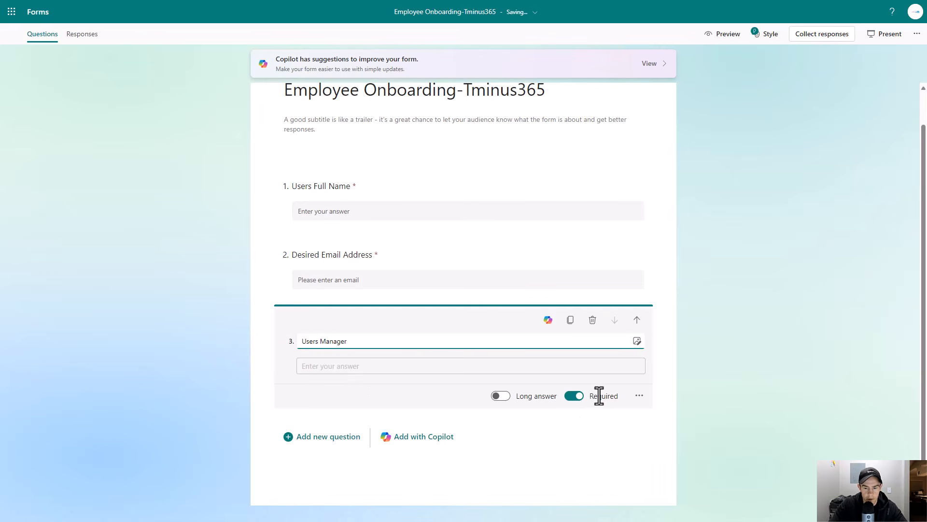
left_click(639, 395)
left_click(651, 431)
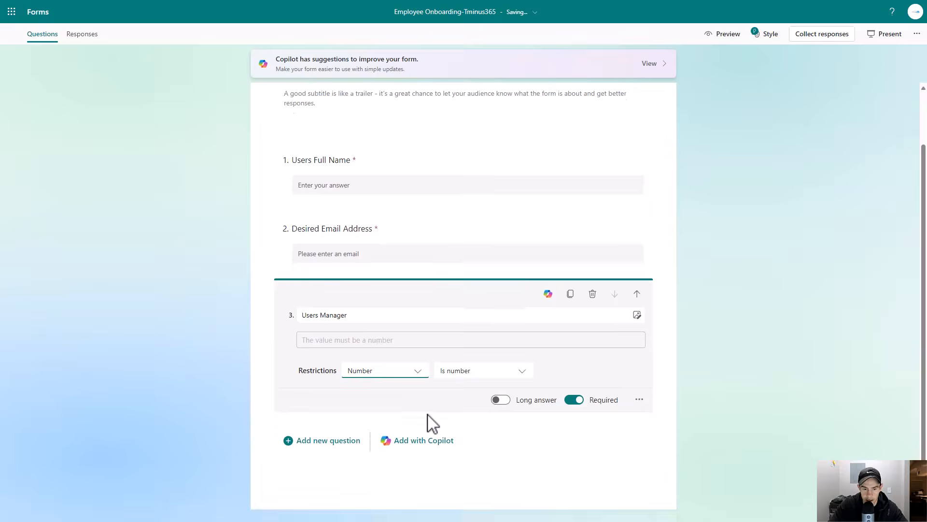
left_click(416, 369)
left_click(390, 437)
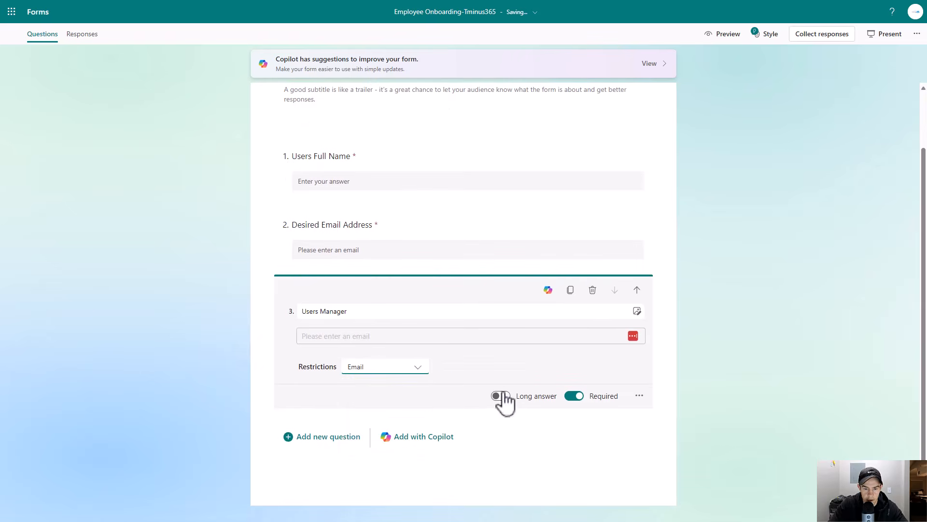
- Add a date question named Anticipated Start Date
left_click(318, 436)
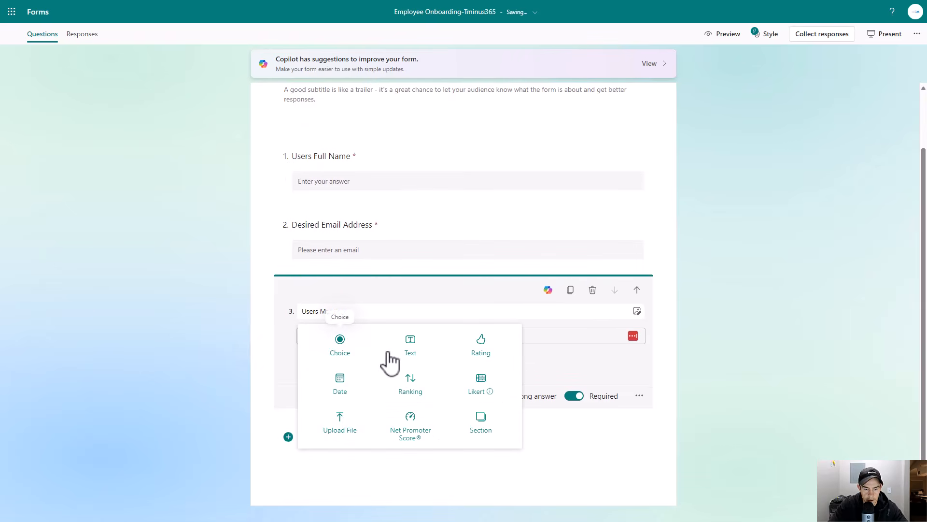
left_click(342, 389)
type("Anit")
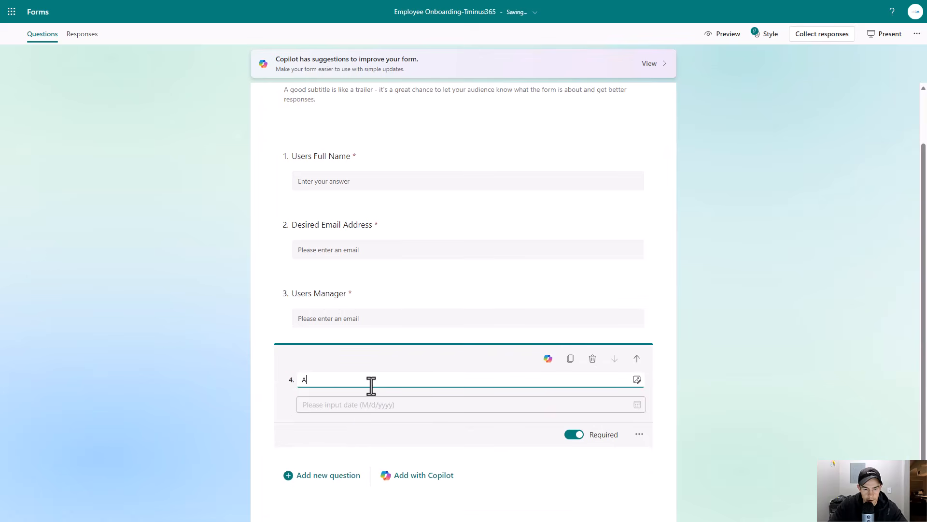
key("BackSpace")
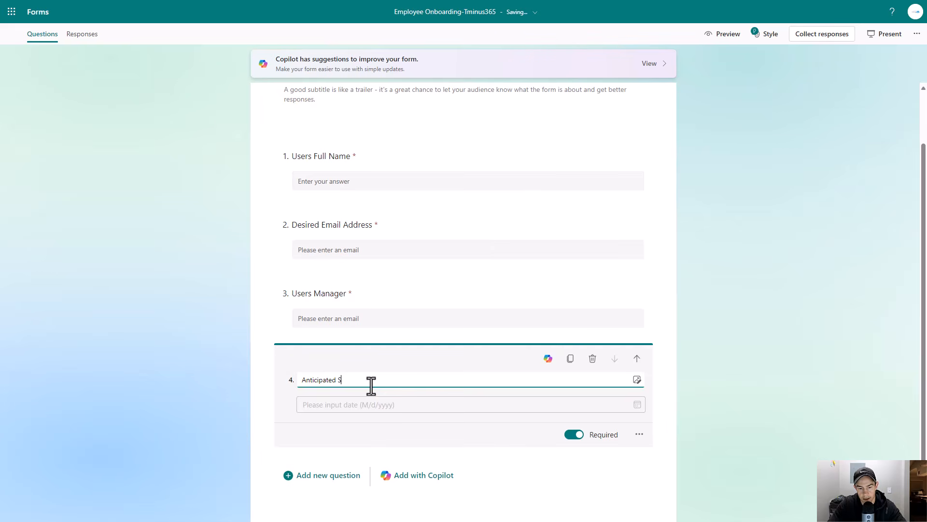
- Add a text question named Job Title
left_click(329, 474)
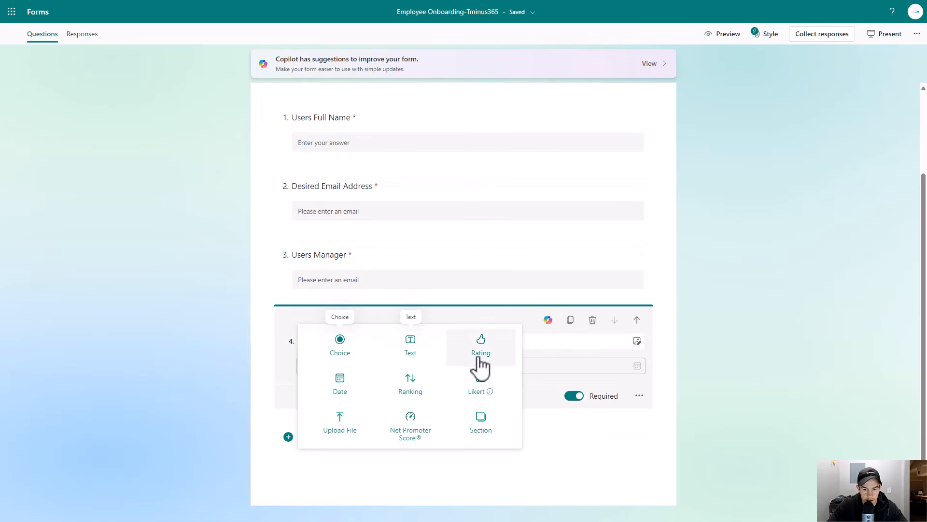
left_click(430, 351)
type("Job Title")
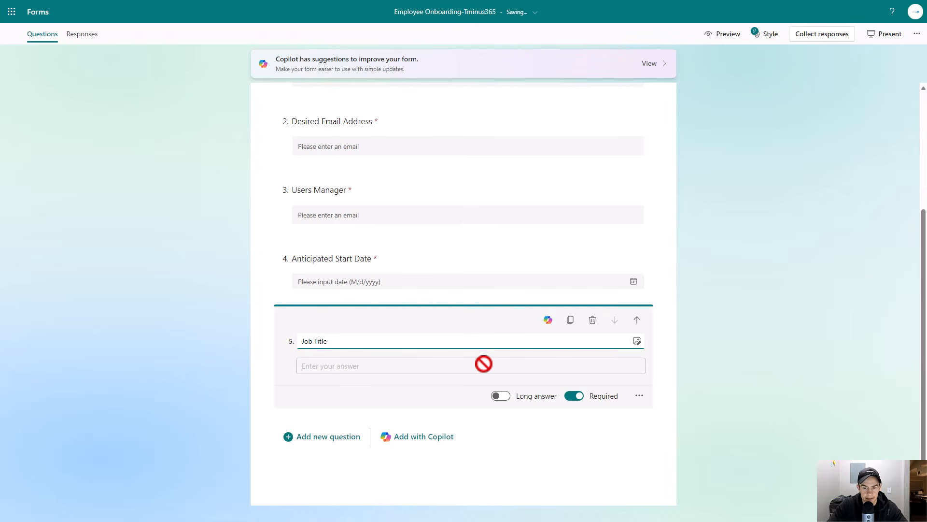
- Add a choice question named Department with Accountant as its first option
left_click(303, 437)
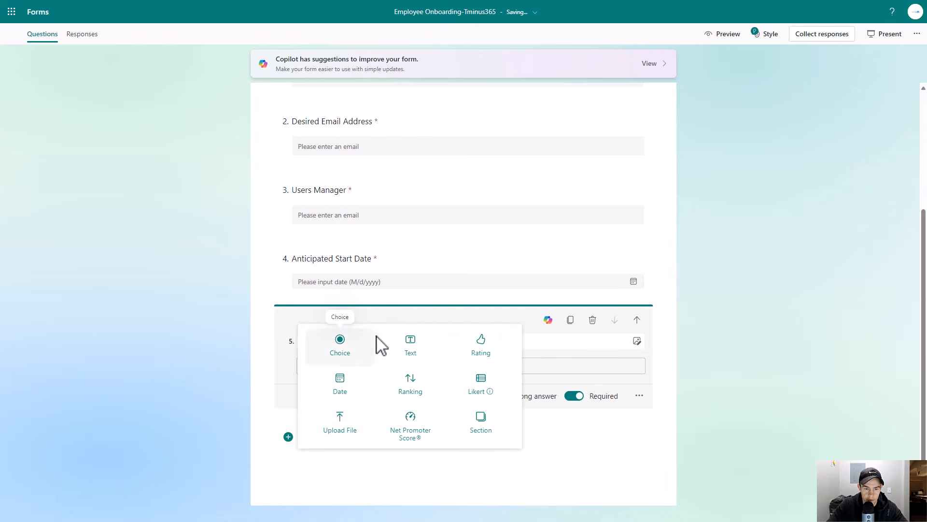
left_click(344, 346)
type("Department")
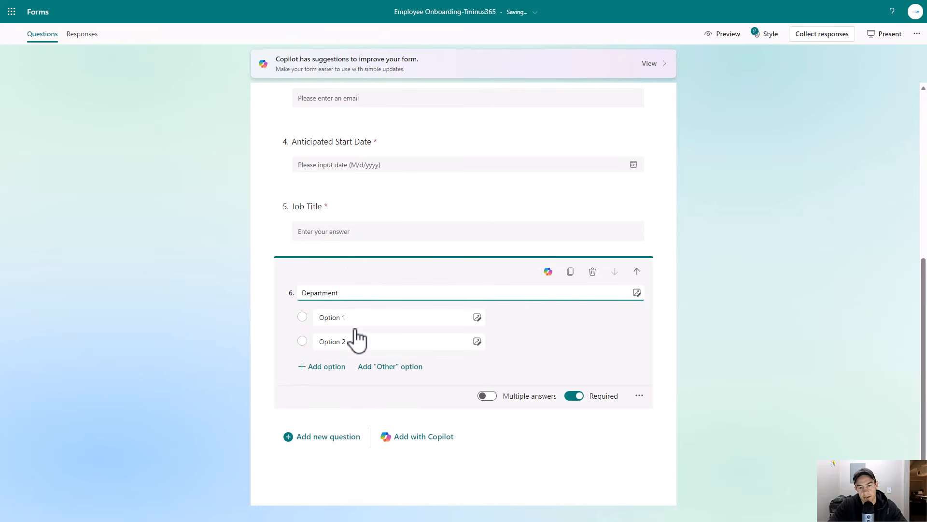
left_click(380, 318)
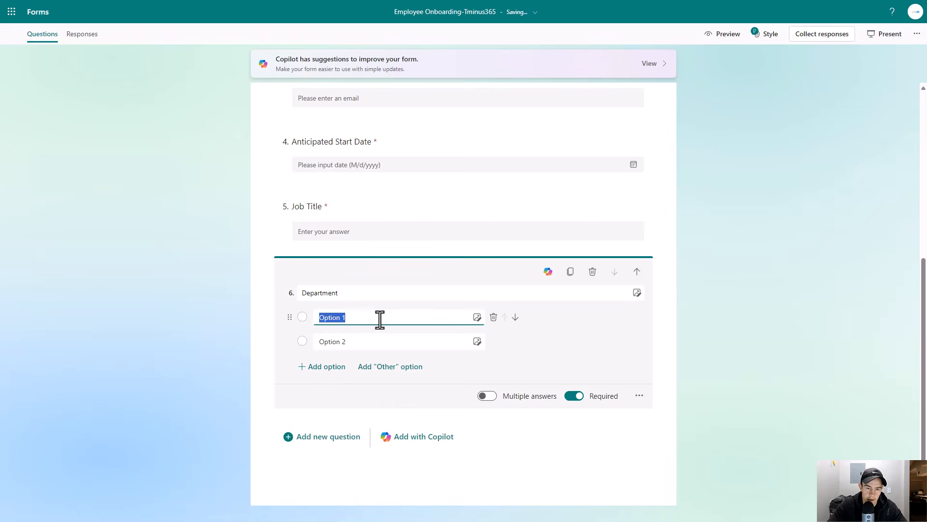
left_click(380, 304)
left_click(341, 316)
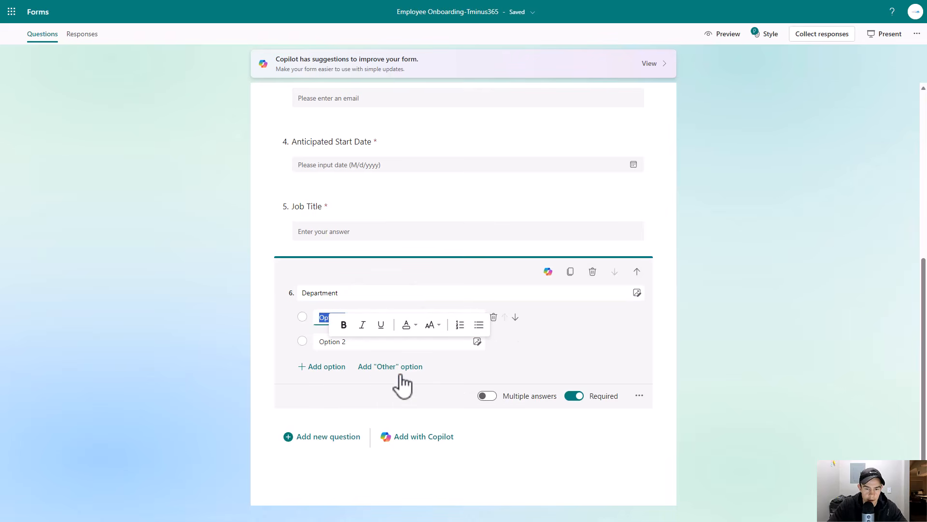
left_click(524, 379)
left_click(366, 318)
type("Accountant")
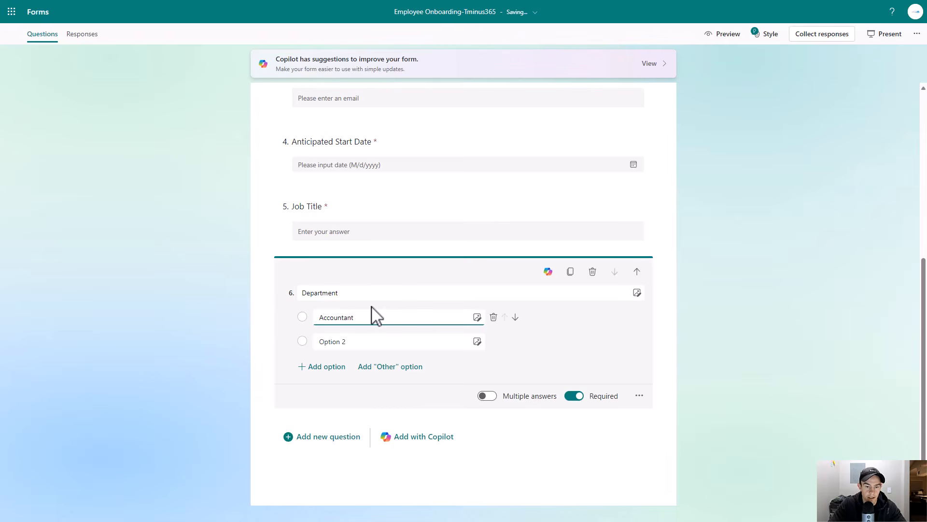
- Add Business Systems Manager and Software Developer options to Department and display its choices as a dropdown
left_click(345, 336)
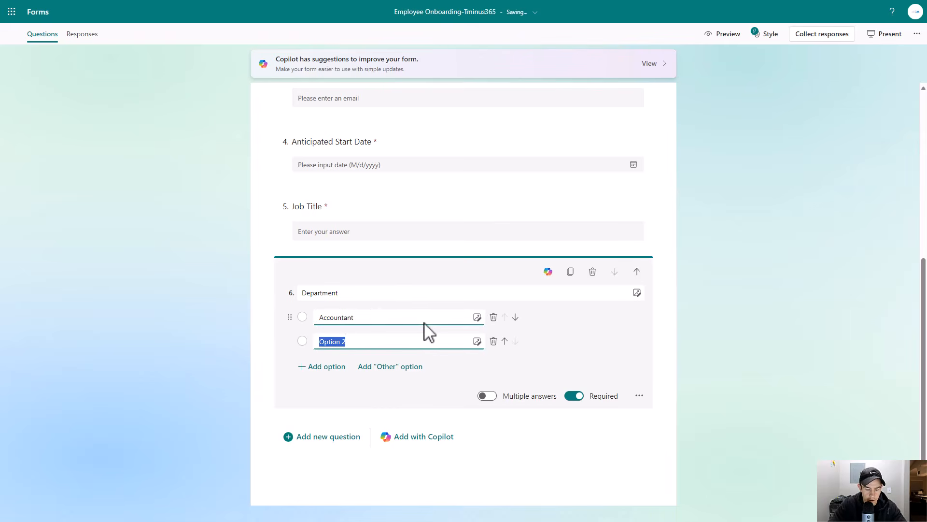
type("Busi")
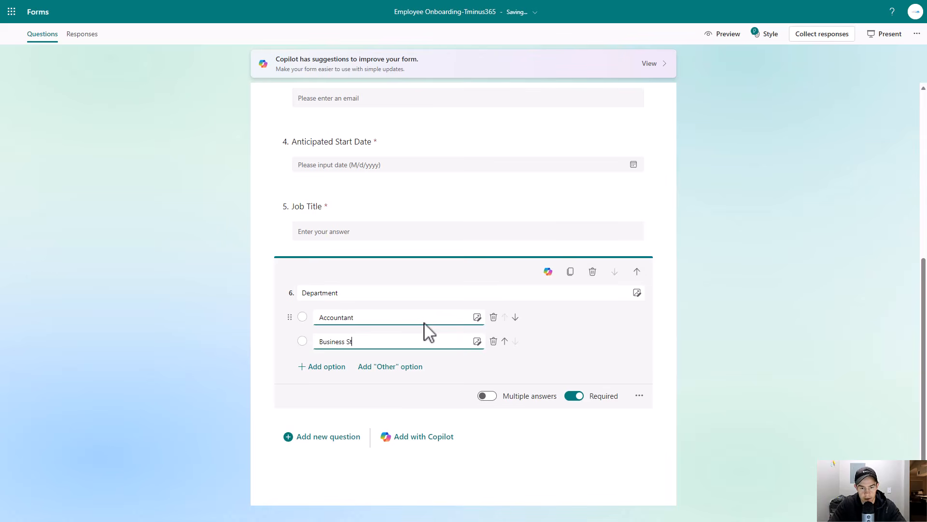
type("ness Systems Manager")
left_click(325, 367)
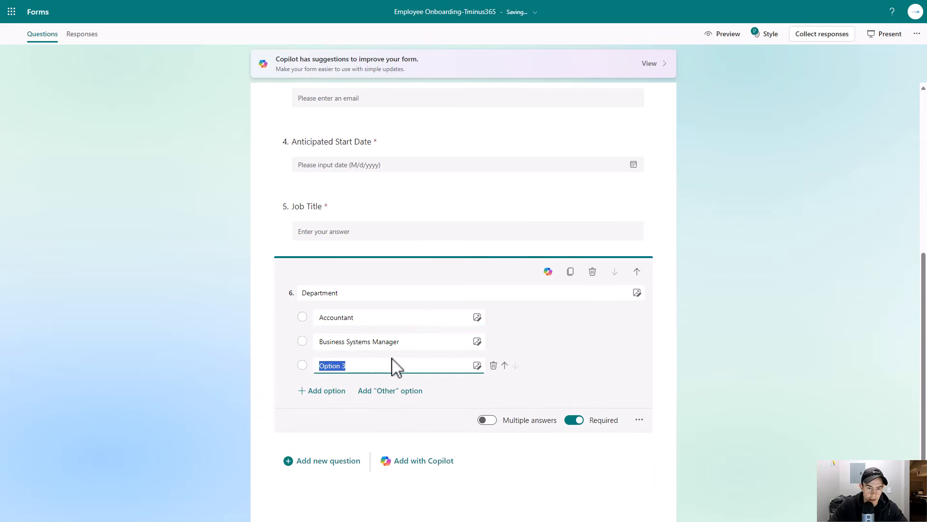
type("Software Developer")
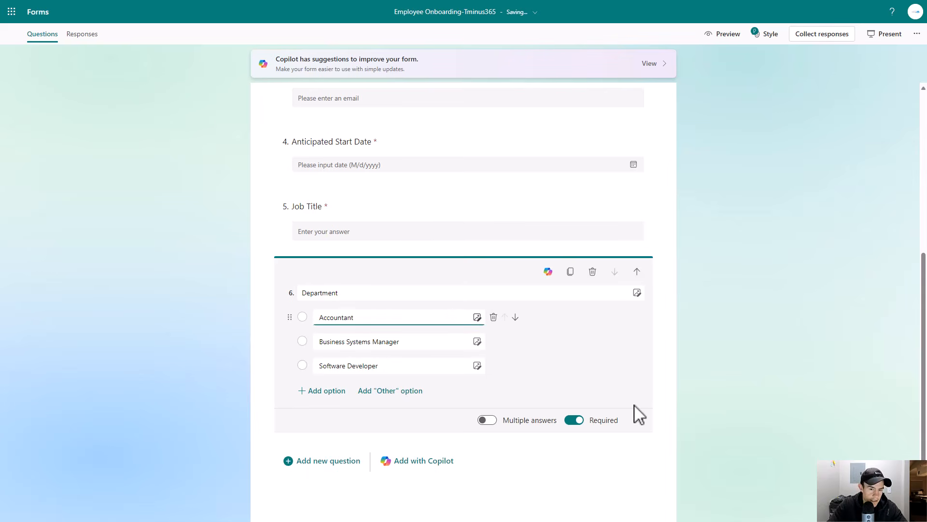
left_click(651, 420)
left_click(660, 462)
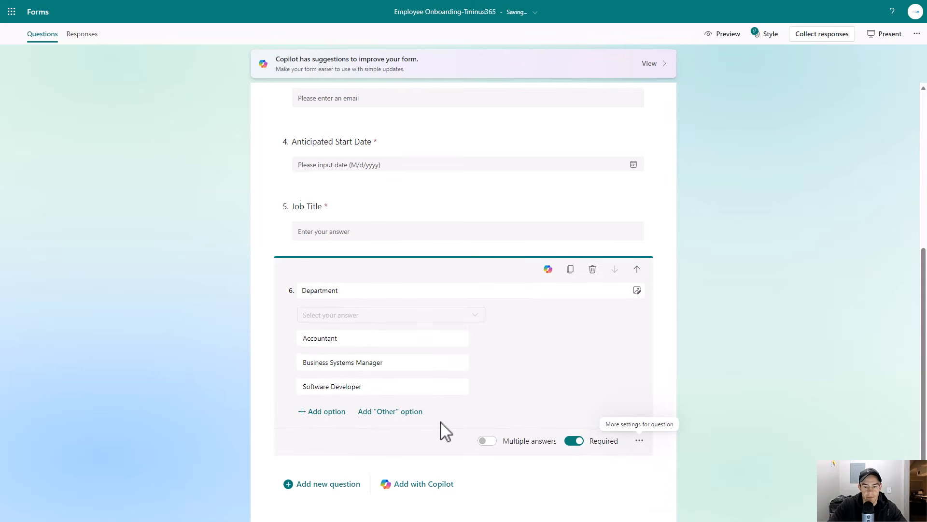
- Add a text question named Mobile Number (Format: XXX-XXX-XXXX)
scroll(441, 430, "down", 1)
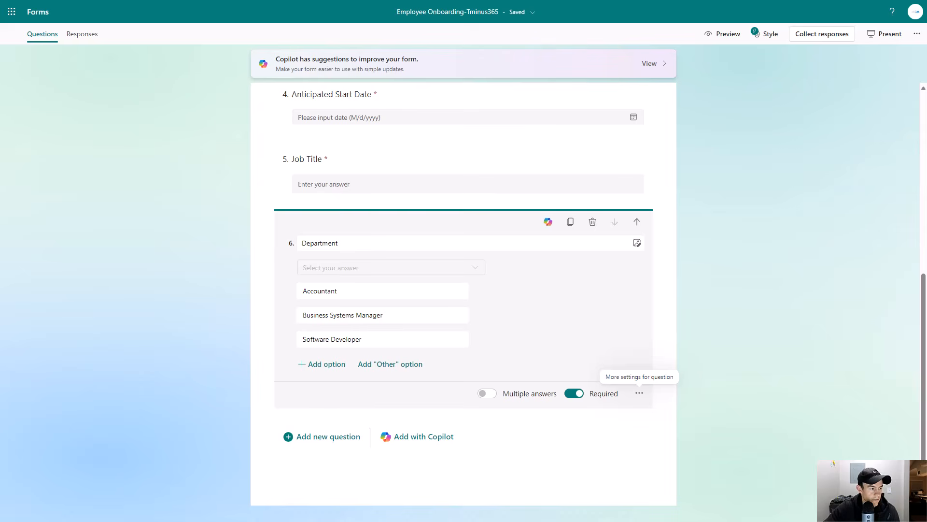
left_click(331, 438)
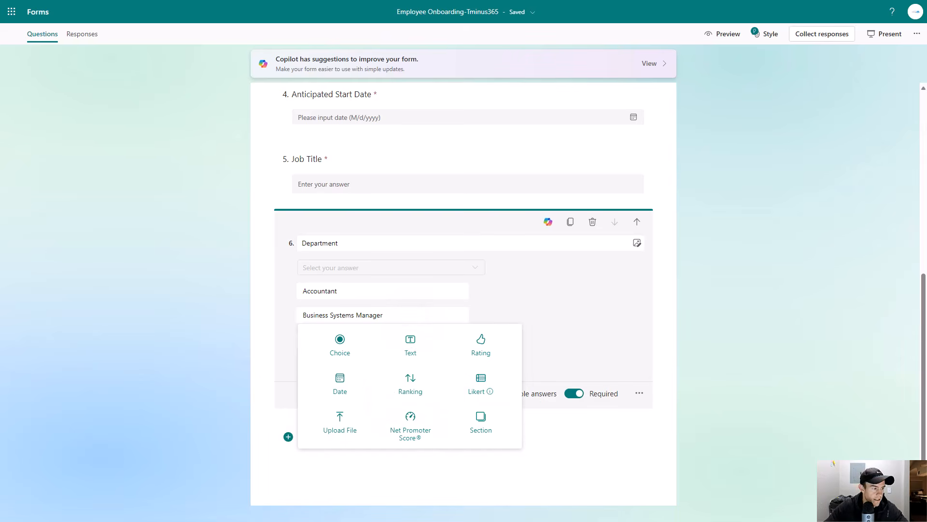
left_click(425, 359)
type("Mo")
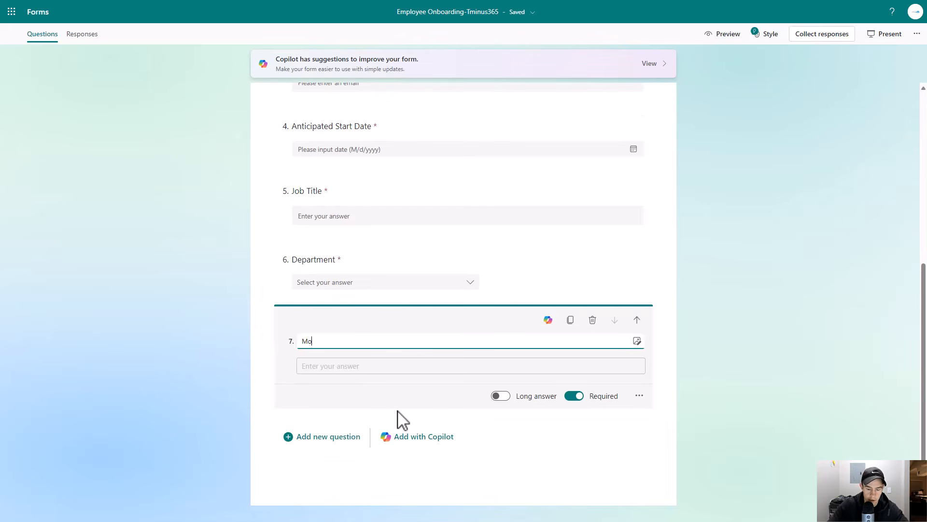
type("bile Number (Format: XXX-XXX-XXXX")
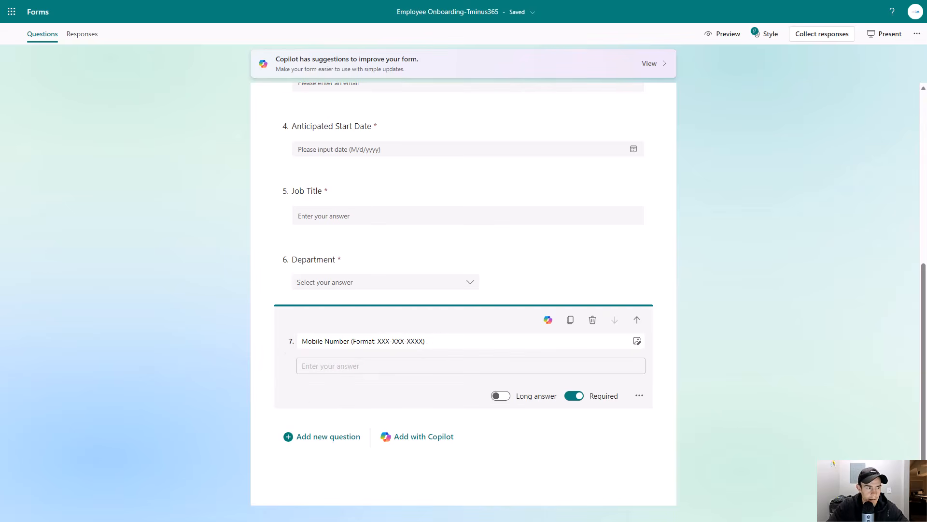
- Add a text question named Mirror the access of another user? (Enter Users Email)
left_click(337, 437)
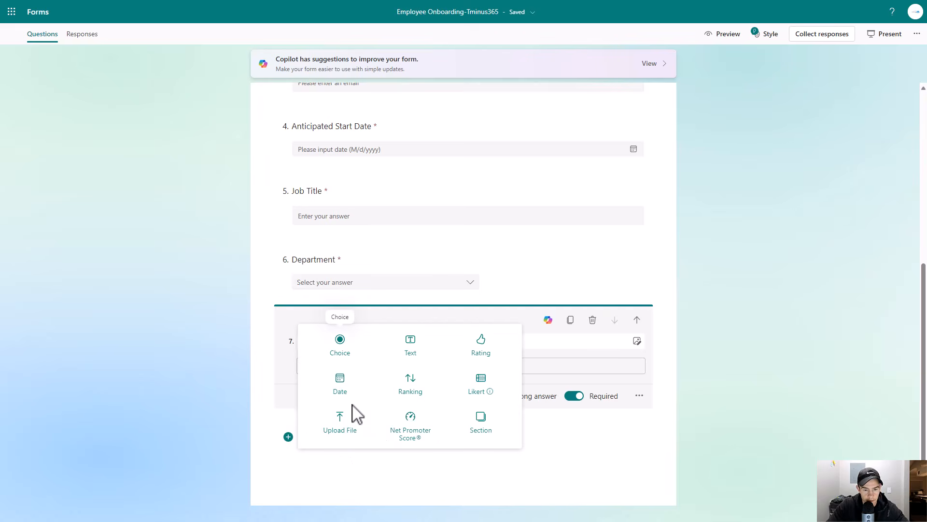
left_click(405, 360)
type("Mirror the access of another user?")
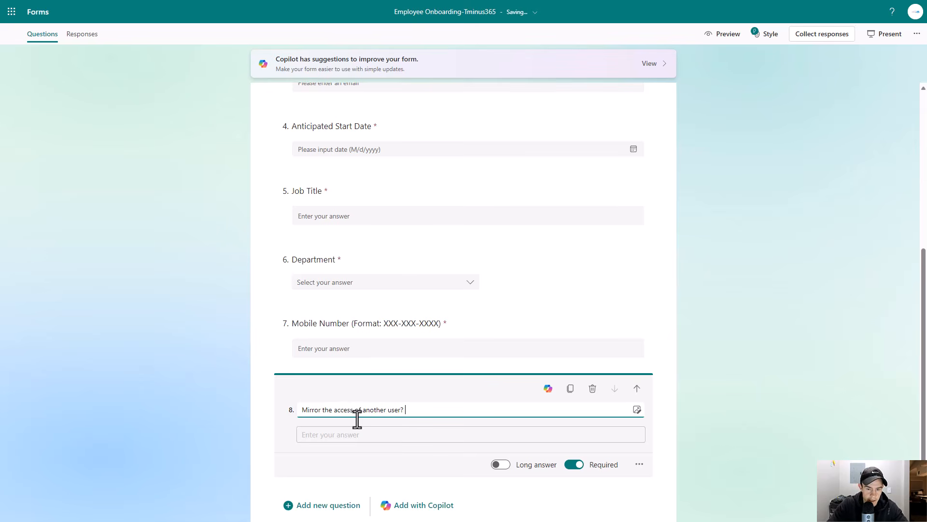
type(" (Enter Users Email")
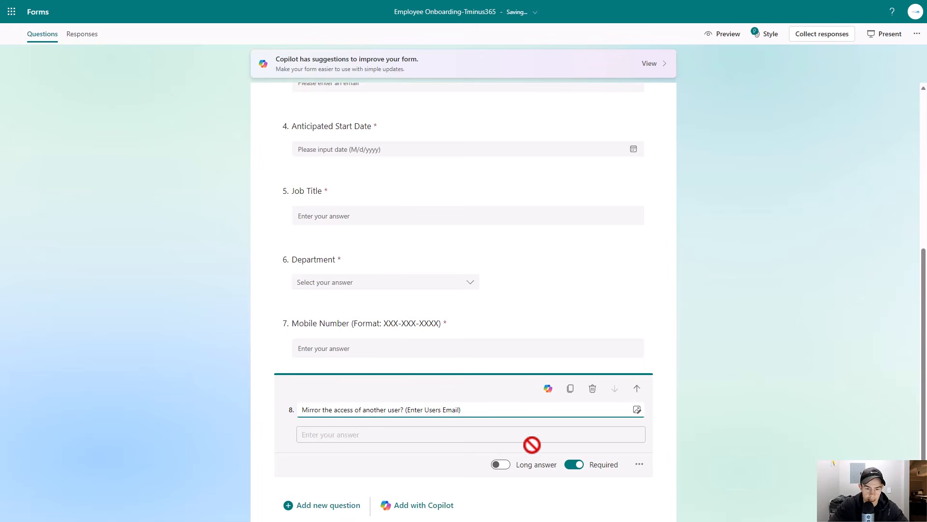
- Restrict the mirror-access question's answers to Email and make it not required
left_click(638, 463)
left_click(655, 427)
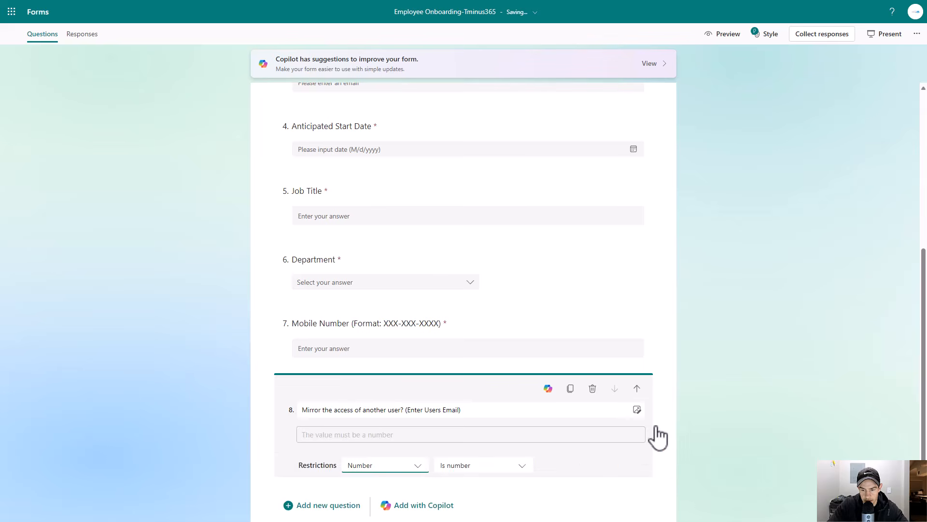
left_click(401, 465)
left_click(374, 437)
scroll(579, 482, "down", 2)
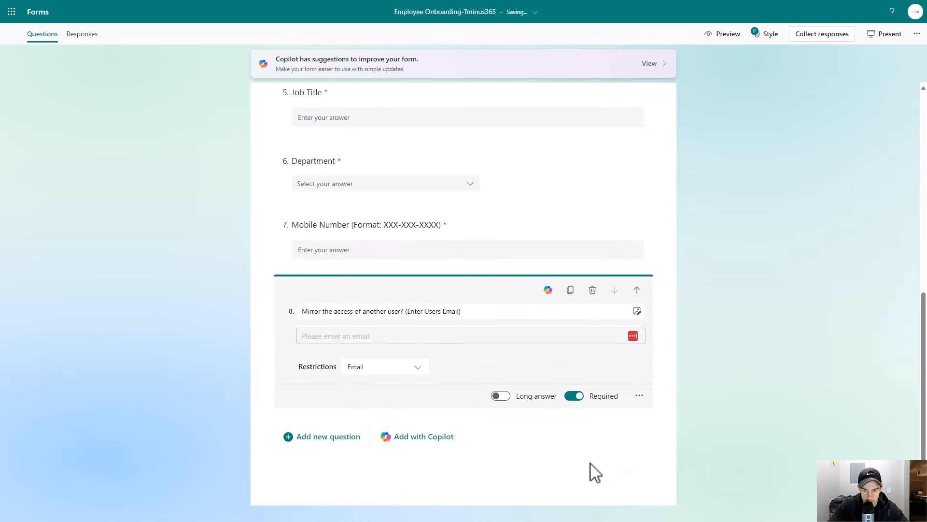
left_click(575, 397)
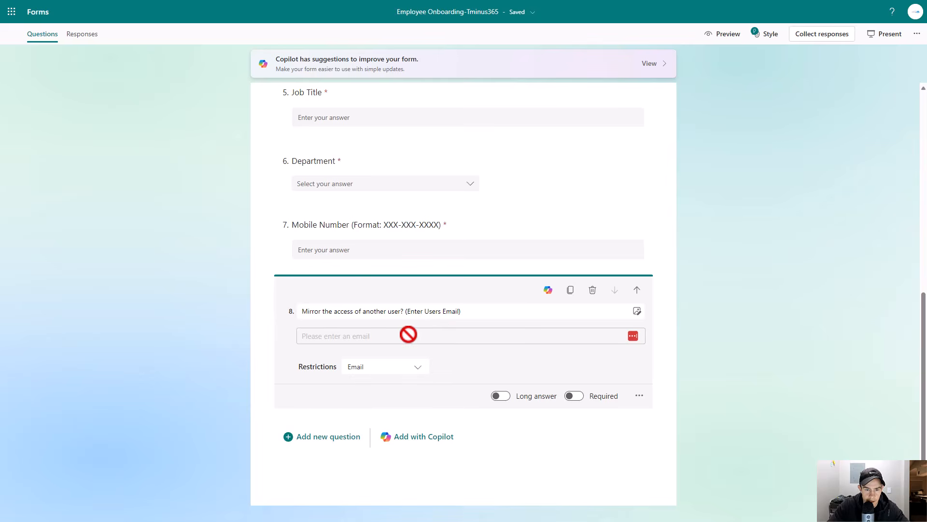
- Add a new single-answer choice question titled Hardware Requirements
left_click(312, 437)
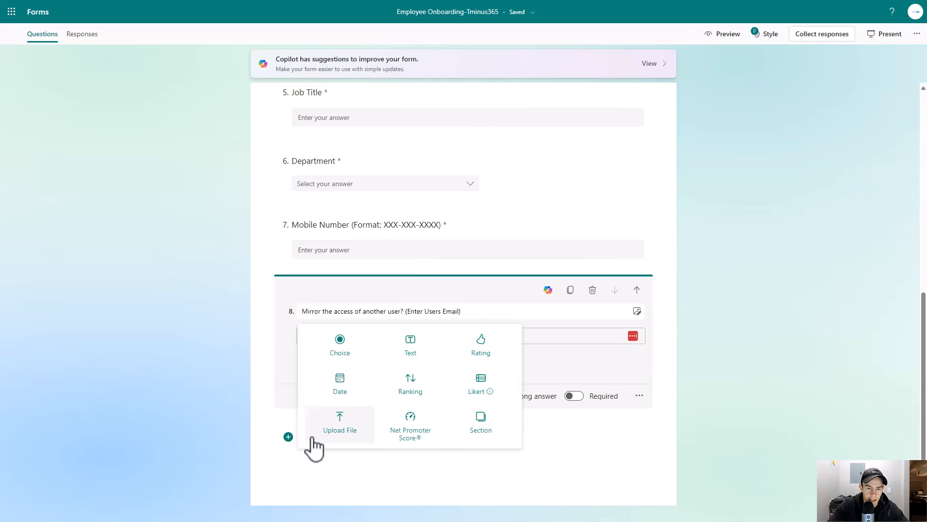
left_click(358, 364)
left_click(487, 396)
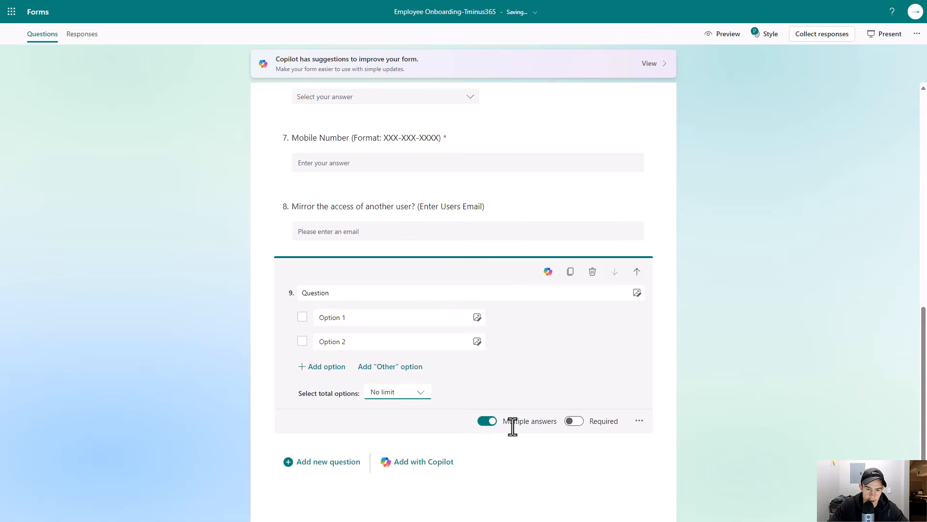
left_click(488, 422)
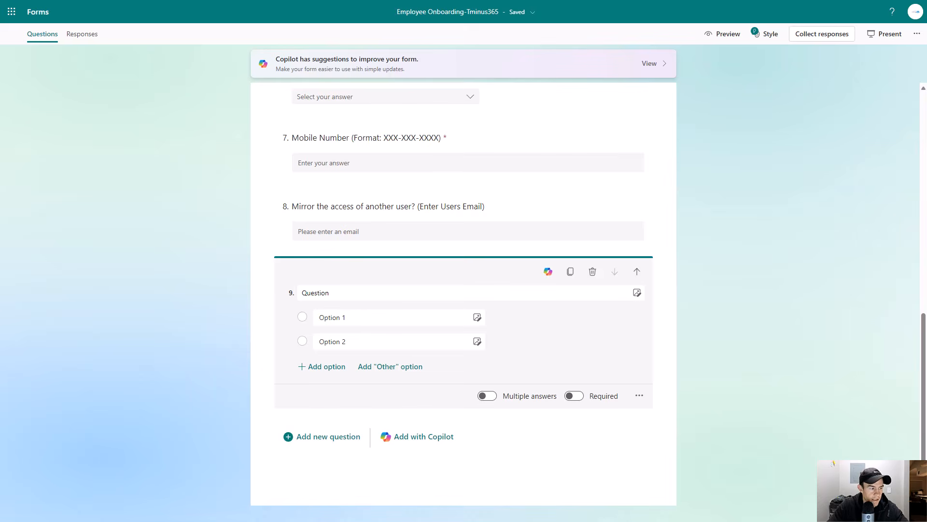
left_click(345, 294)
type("Hardware R")
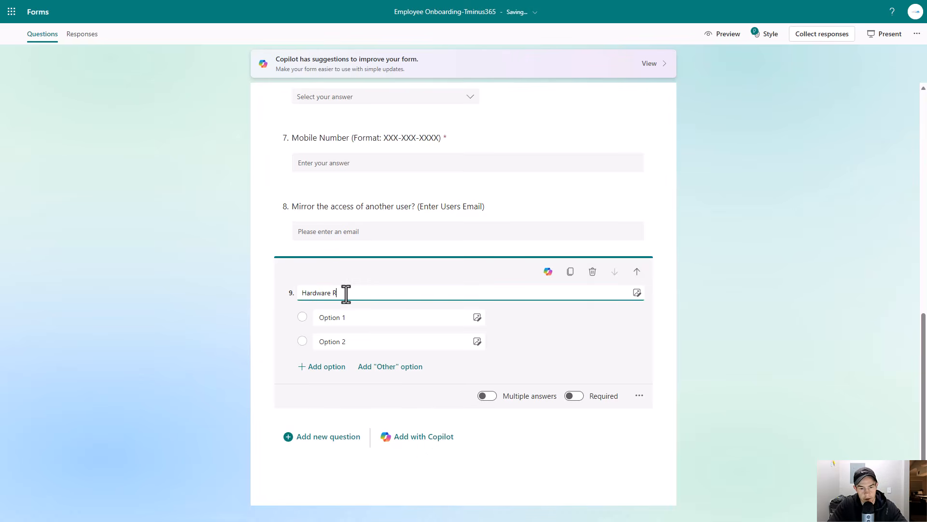
type("equireme")
key("BackSpace")
key("BackSpace")
key("BackSpace")
type("nts")
- Enter the options 2X HP Desktop Monitor and Laptop and Docking Station, and add an Other option
key("Tab")
key("Tab")
type("2X HP Desktop Monitor")
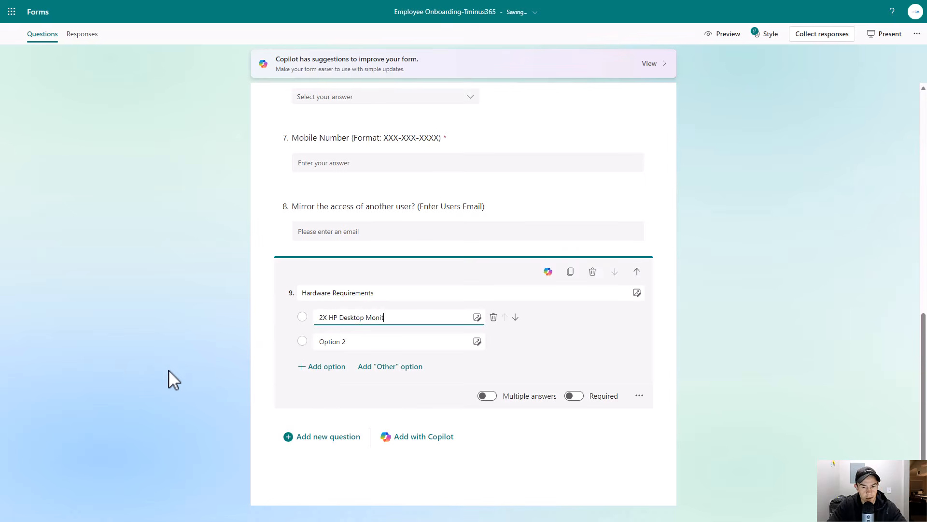
key("Tab")
key("Tab")
key("Tab")
key("Tab")
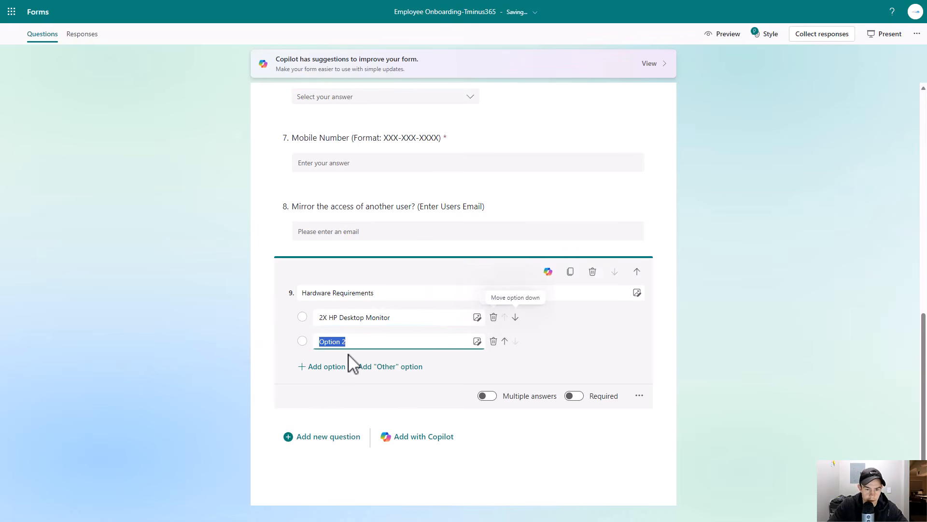
type("Laptop and Docking Station")
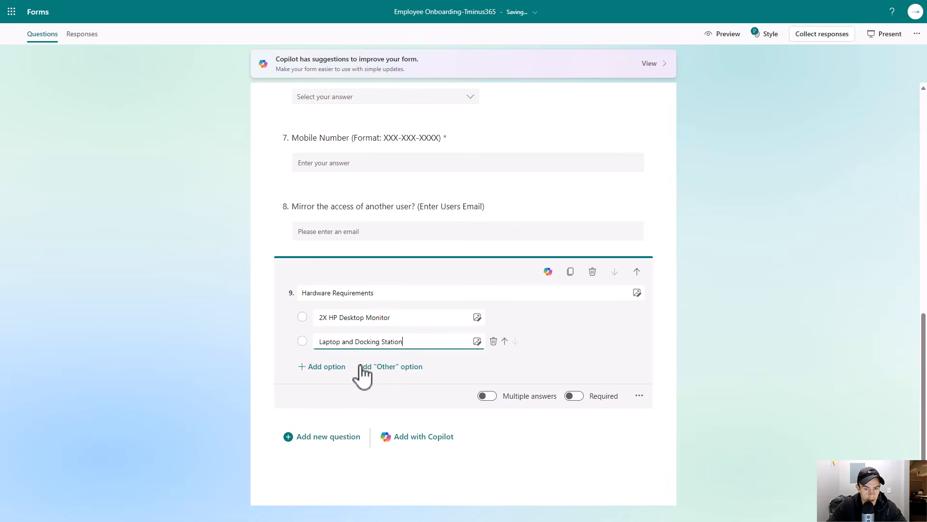
left_click(361, 368)
left_click(413, 341)
- Add another choice question titled Business System Access
scroll(409, 343, "up", 4)
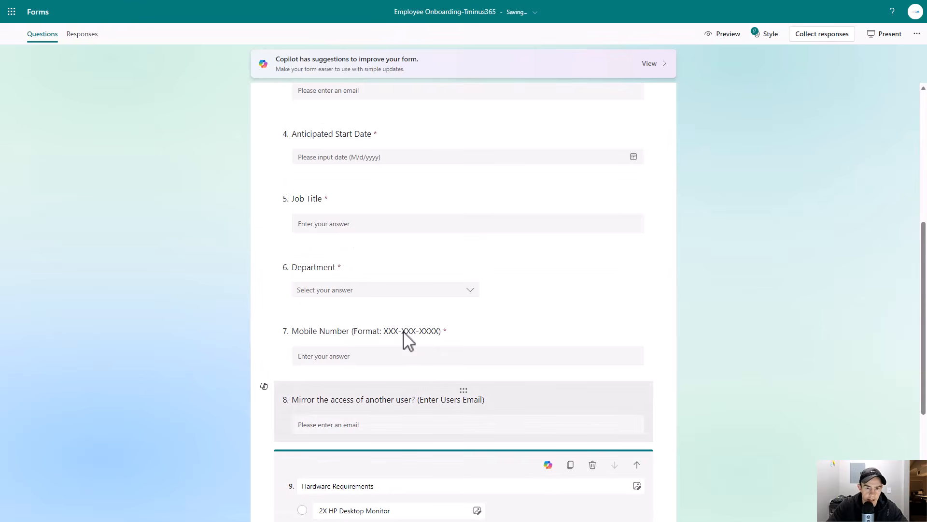
scroll(452, 328, "down", 5)
left_click(310, 439)
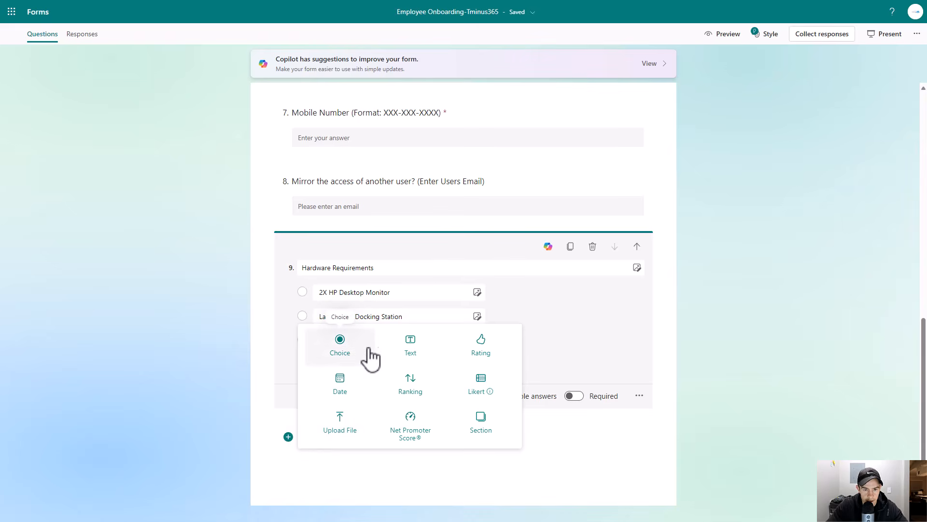
left_click(333, 346)
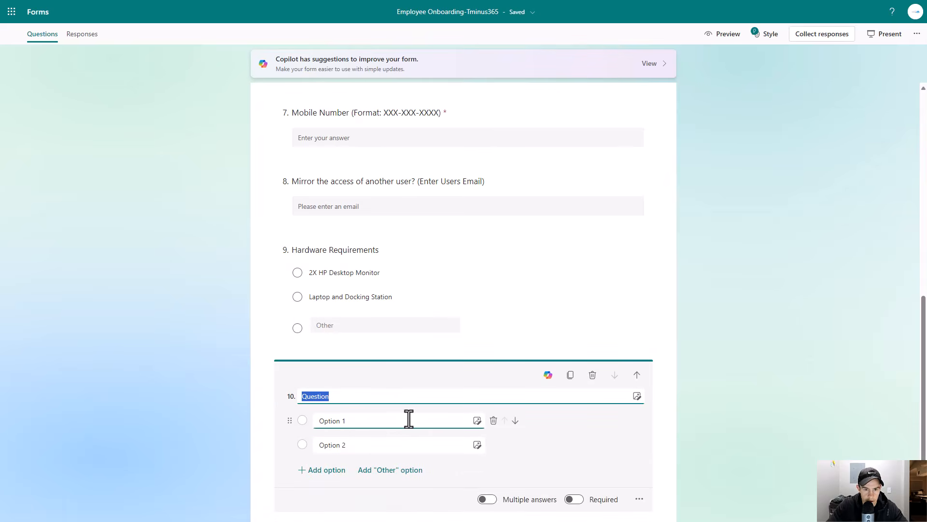
type("Busine")
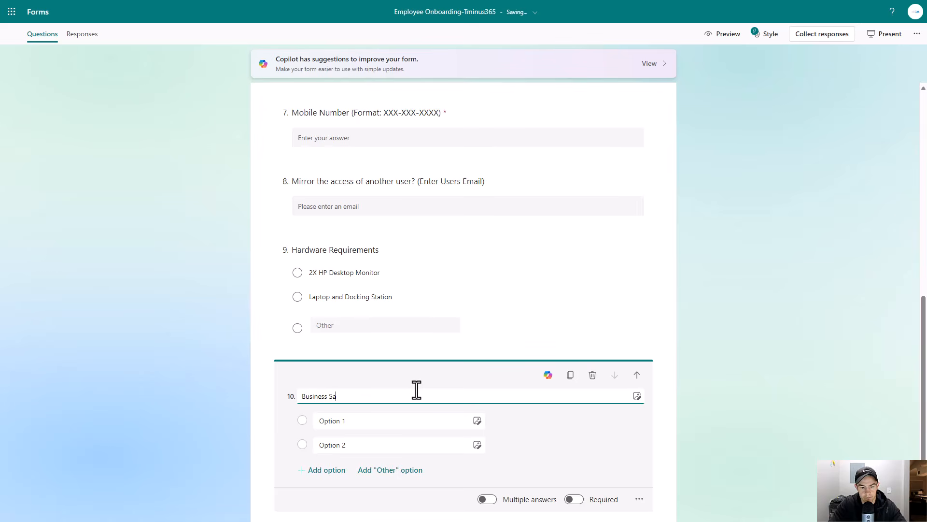
type("ss System Access")
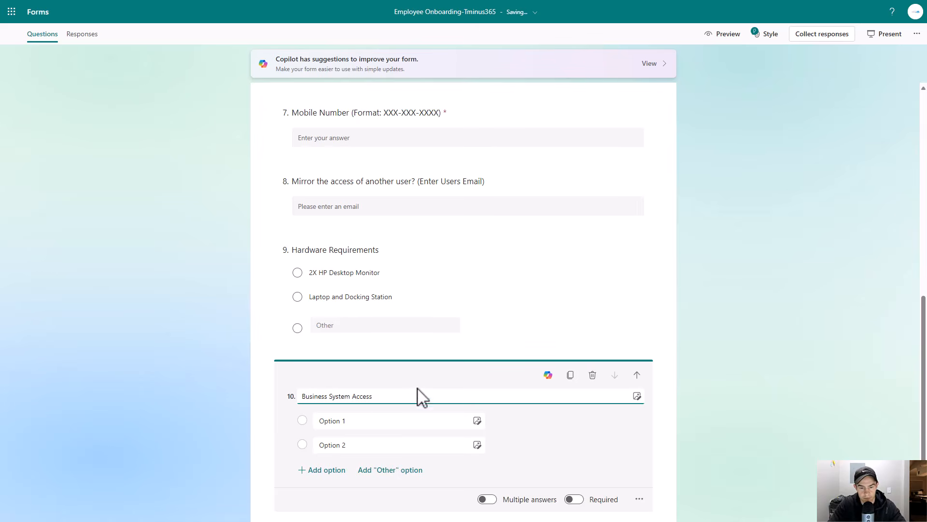
- Set the Business System Access options to Salesforce and QuickBooks Online
left_click(336, 419)
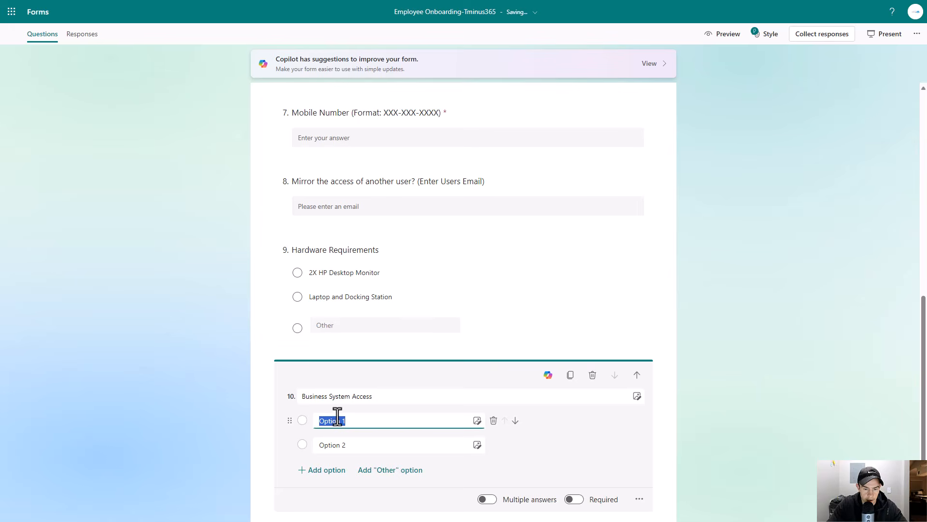
type("Salesforce")
left_click(338, 443)
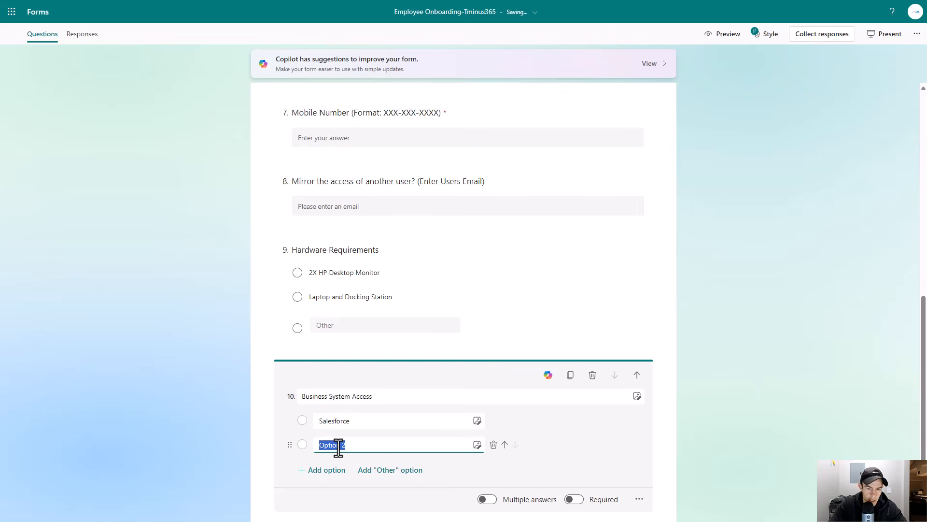
type("QuickBooks Online")
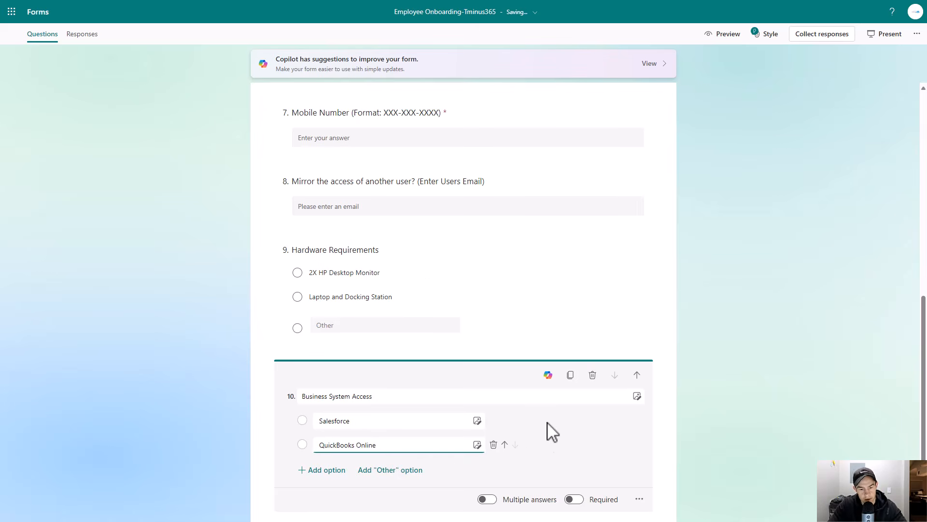
left_click(580, 432)
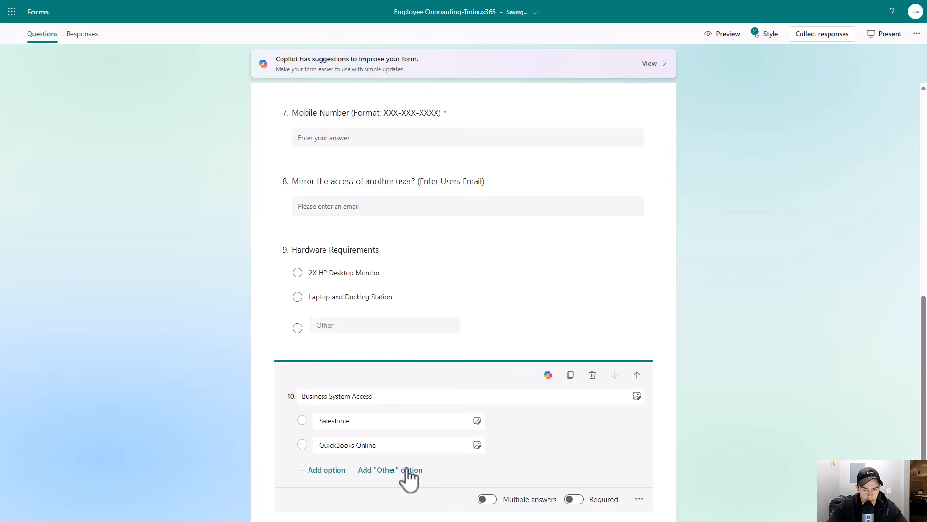
scroll(424, 393, "down", 2)
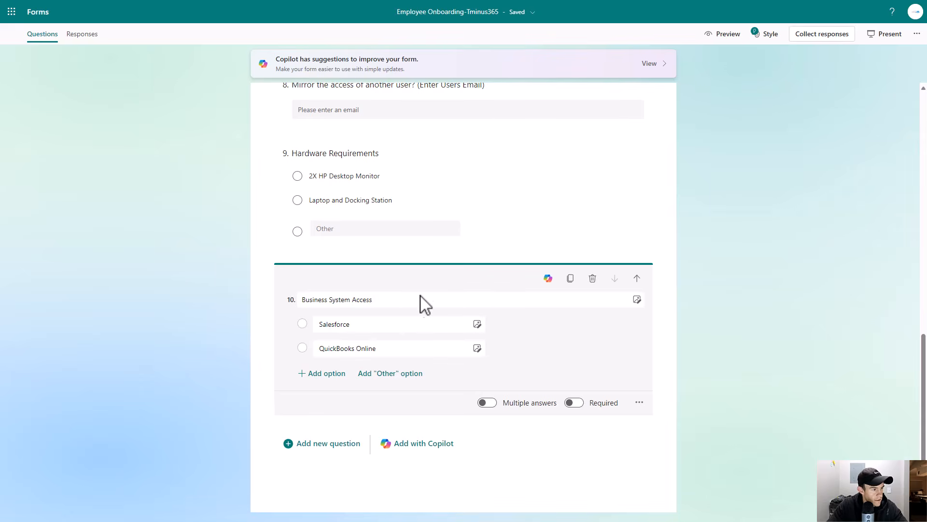
scroll(437, 313, "up", 10)
scroll(438, 314, "down", 10)
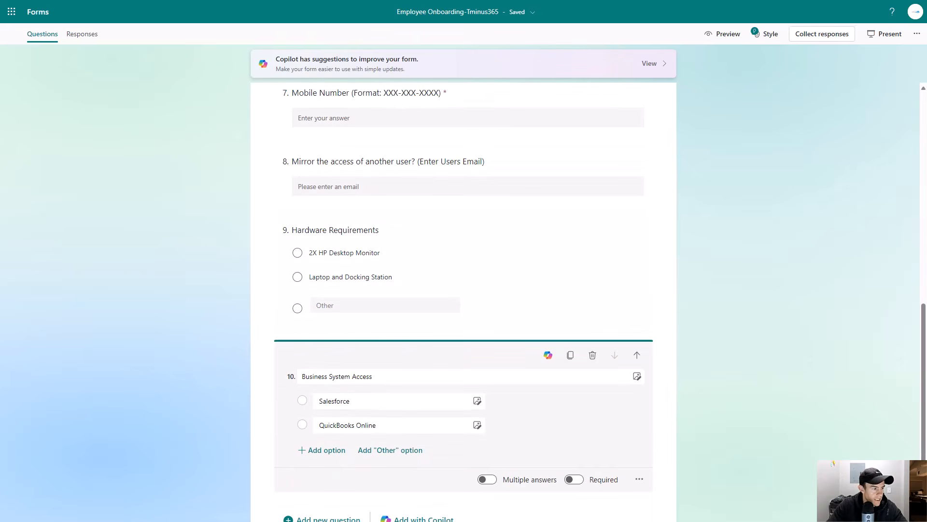
scroll(352, 434, "down", 2)
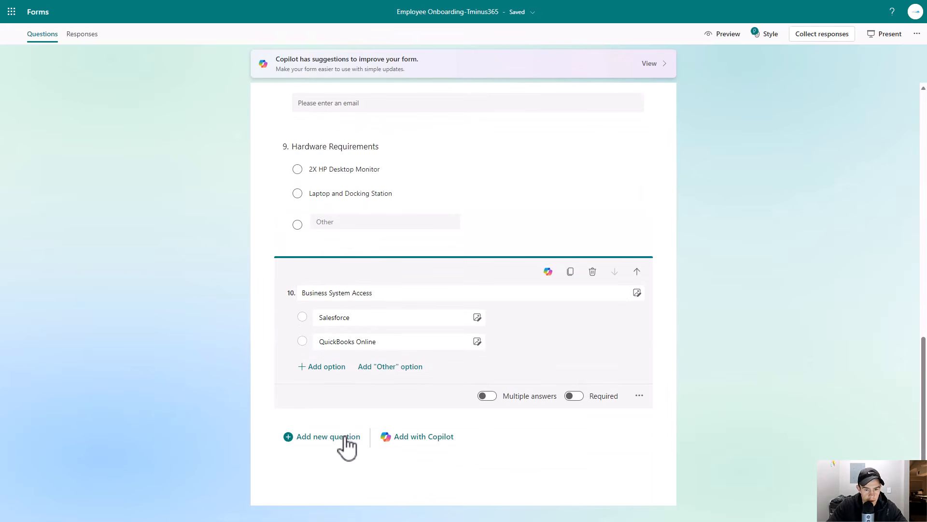
- Add a long-answer text question titled Is there anything else we should know about this user?
left_click(346, 437)
left_click(411, 360)
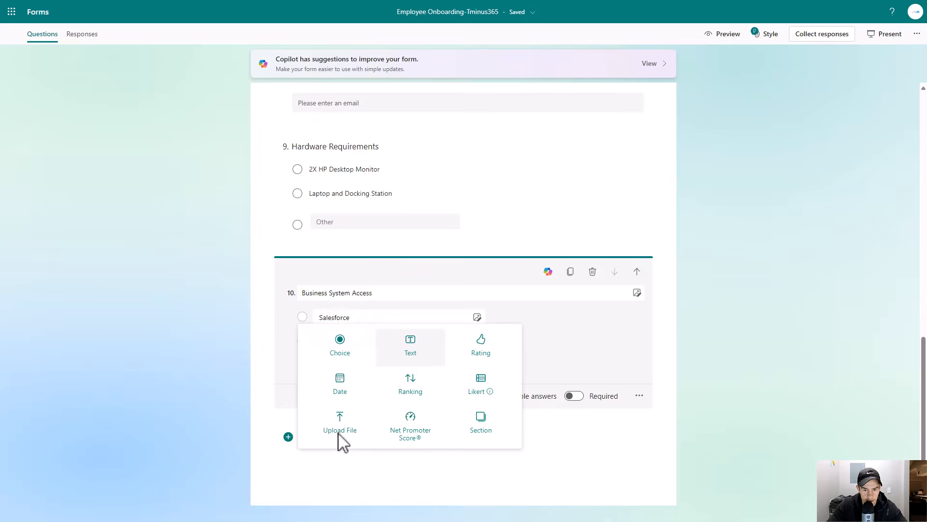
left_click(502, 443)
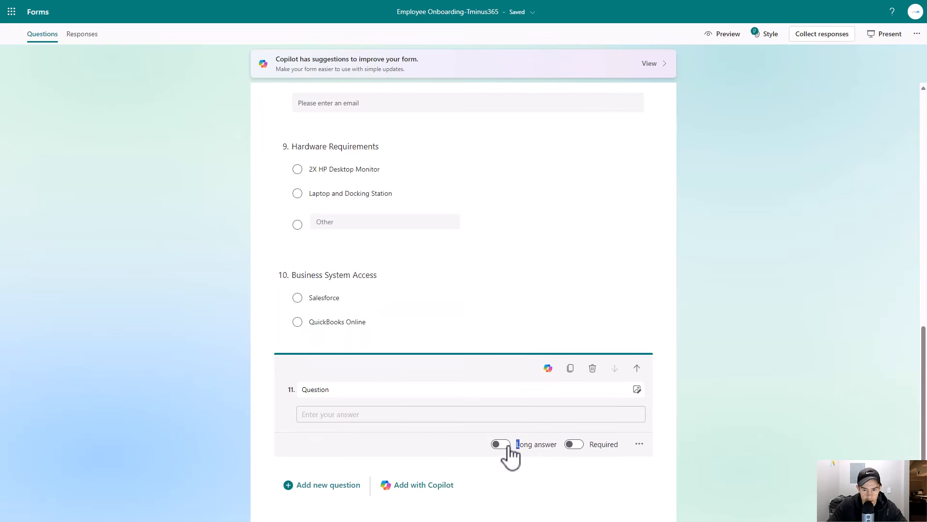
left_click(412, 393)
type("Is there anything else we should j")
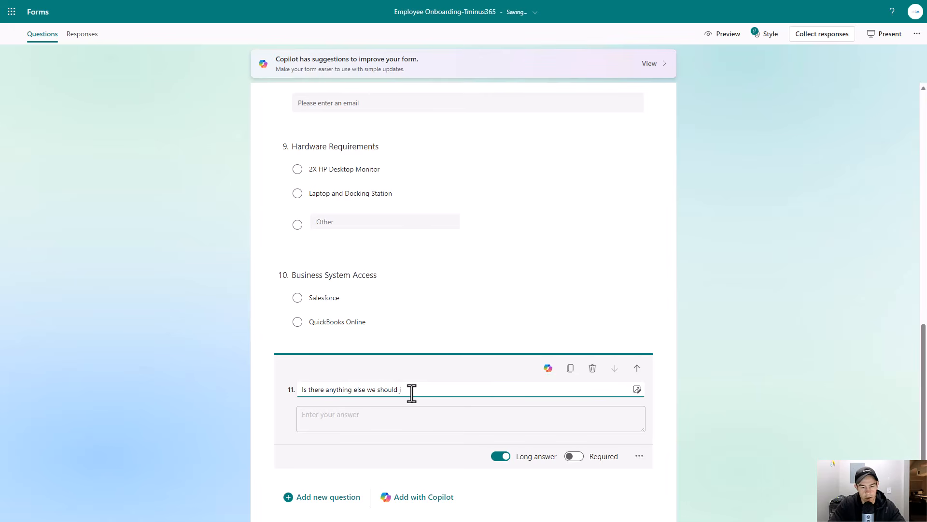
type("now about this user?")
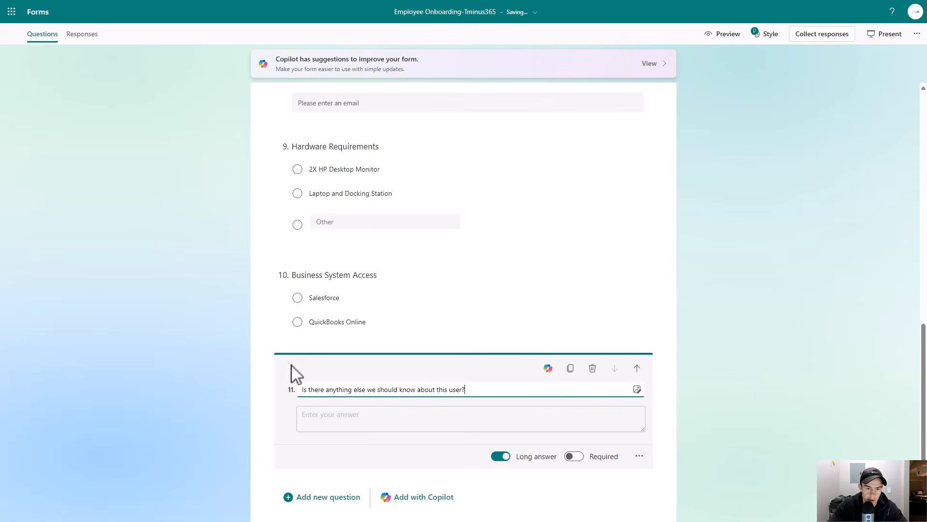
- Scroll through the whole form to review all of its questions
scroll(435, 384, "up", 3)
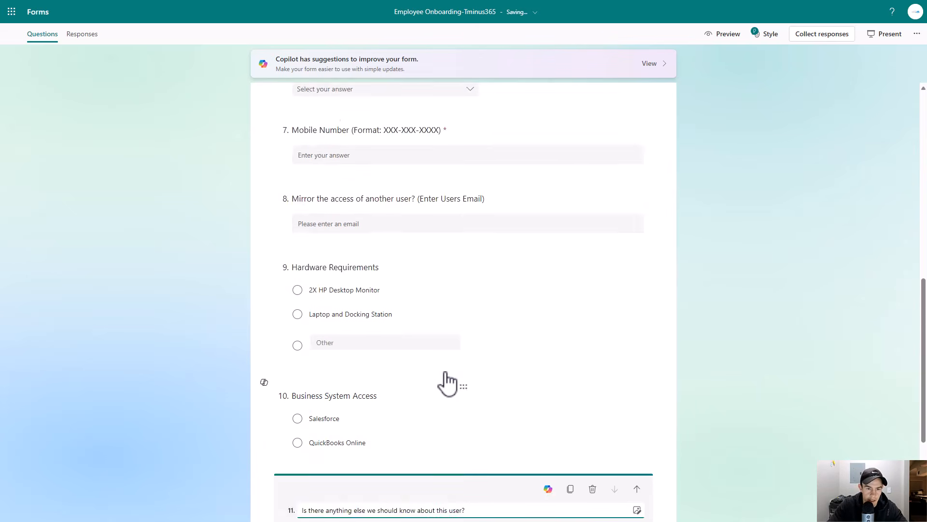
scroll(448, 384, "up", 10)
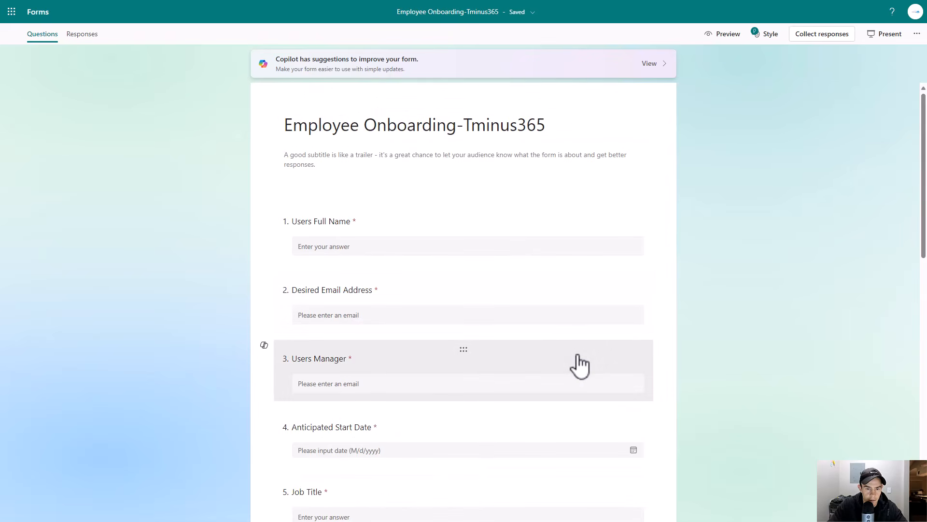
scroll(540, 357, "down", 10)
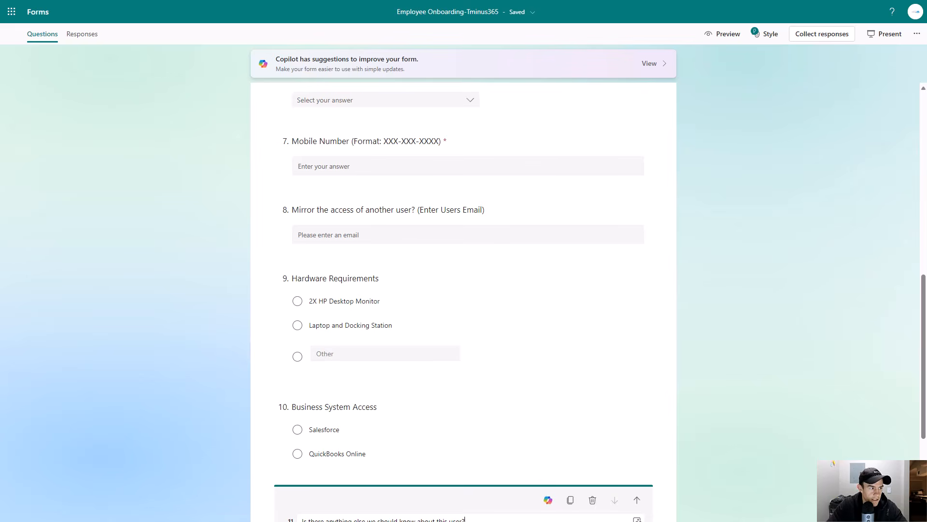
scroll(213, 294, "down", 4)
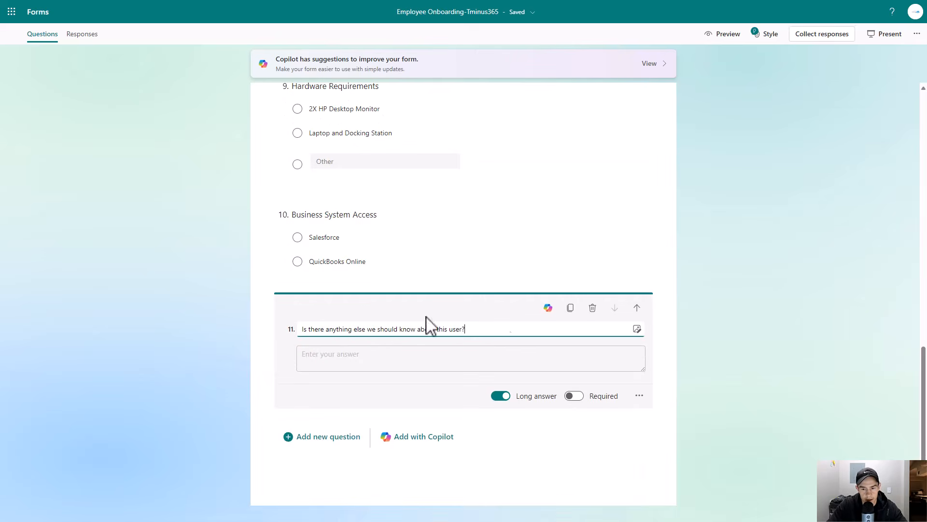
scroll(502, 346, "up", 15)
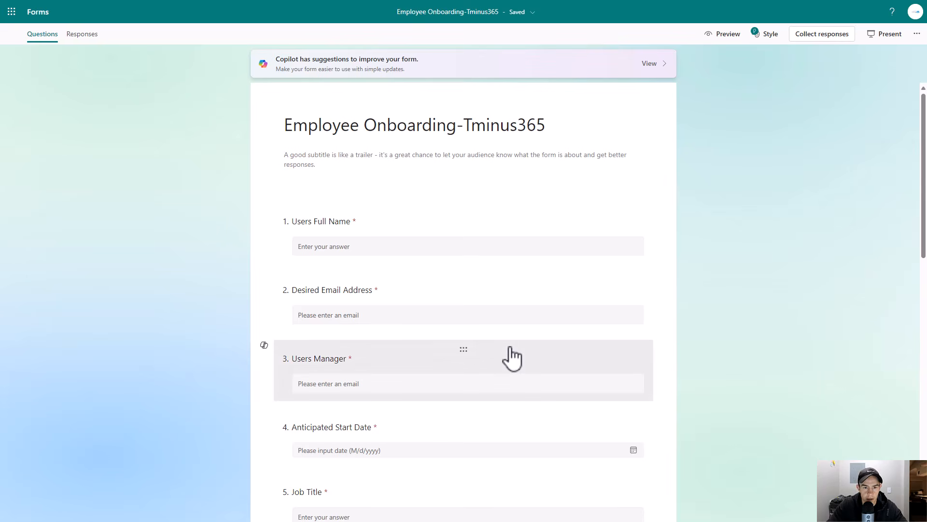
scroll(511, 357, "down", 14)
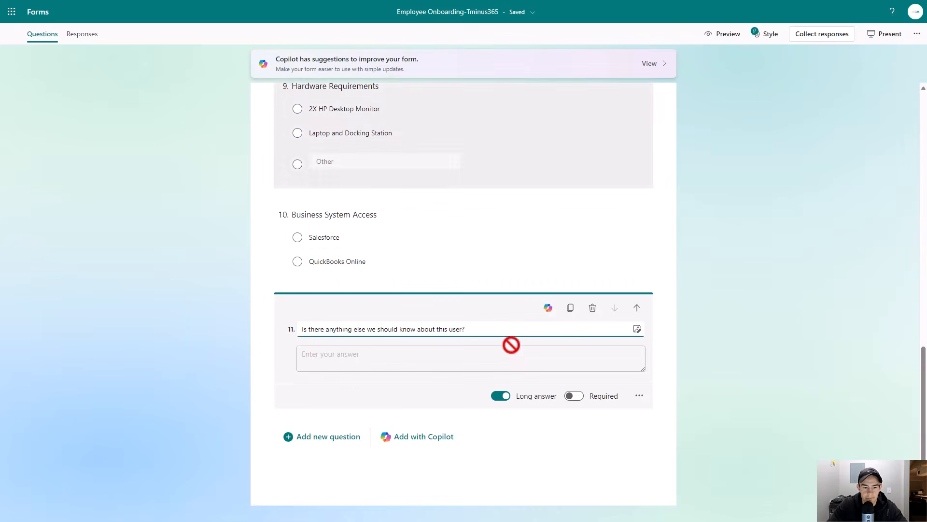
scroll(515, 352, "up", 6)
scroll(764, 379, "up", 8)
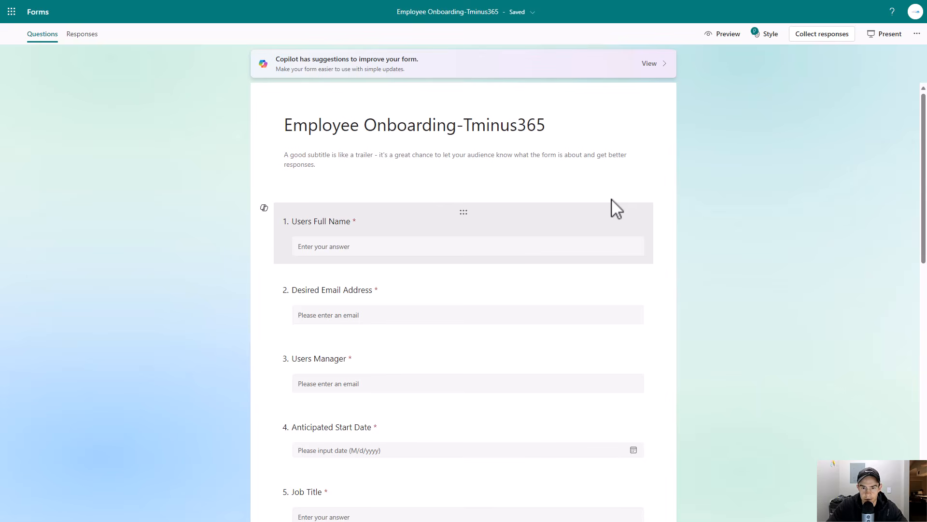
- Copy a shortened response link that only people in T-Minus 365 can respond to
left_click(817, 34)
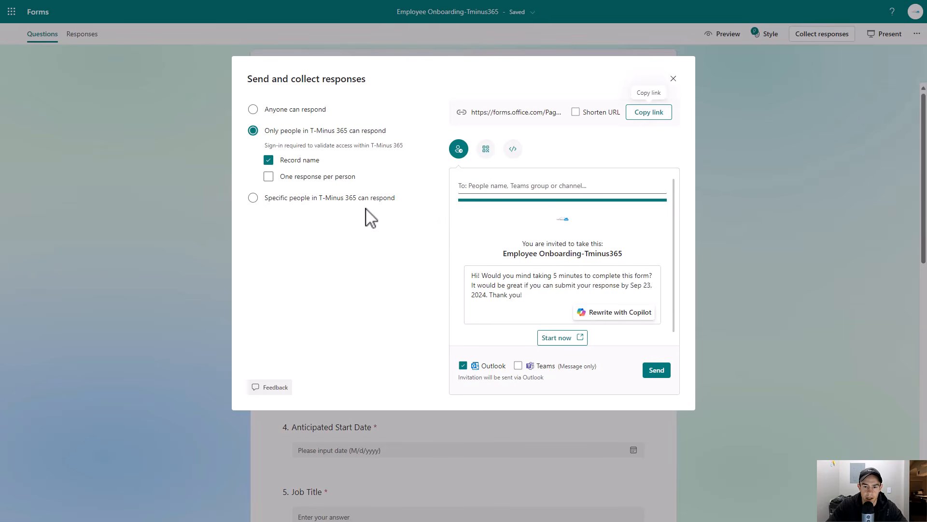
left_click(351, 198)
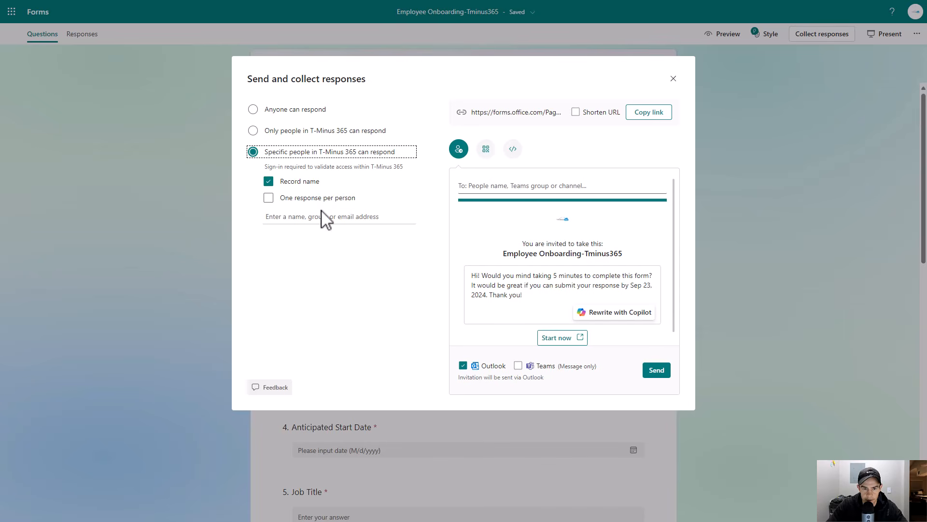
left_click(318, 133)
left_click(584, 115)
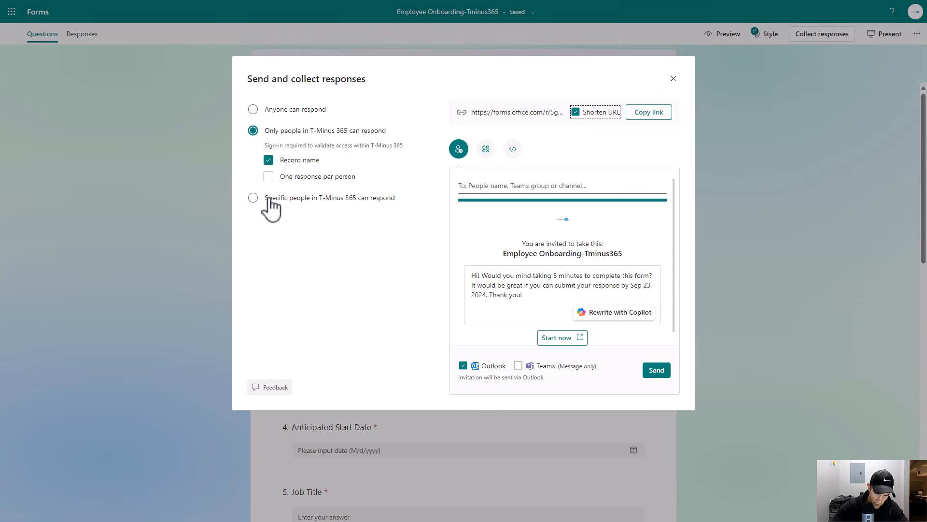
left_click(638, 114)
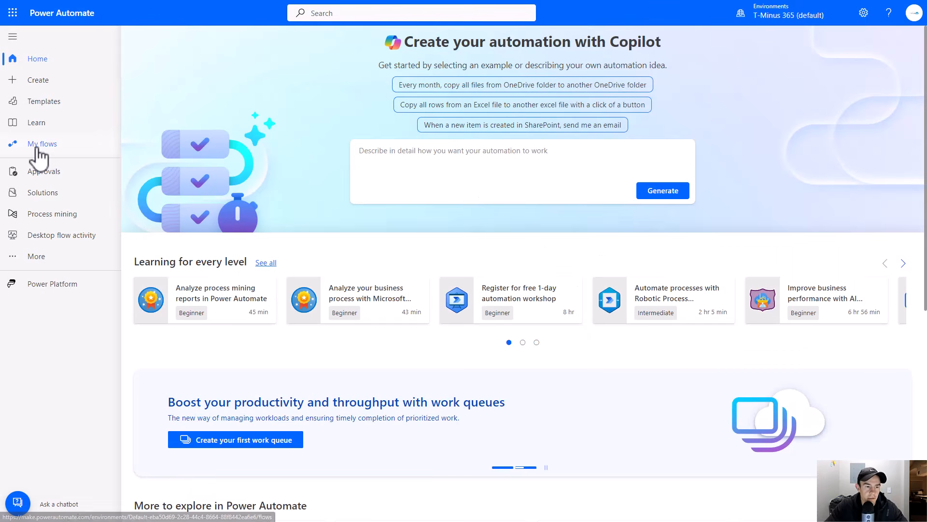
- Switch to Power Automate and open My flows
left_click(40, 152)
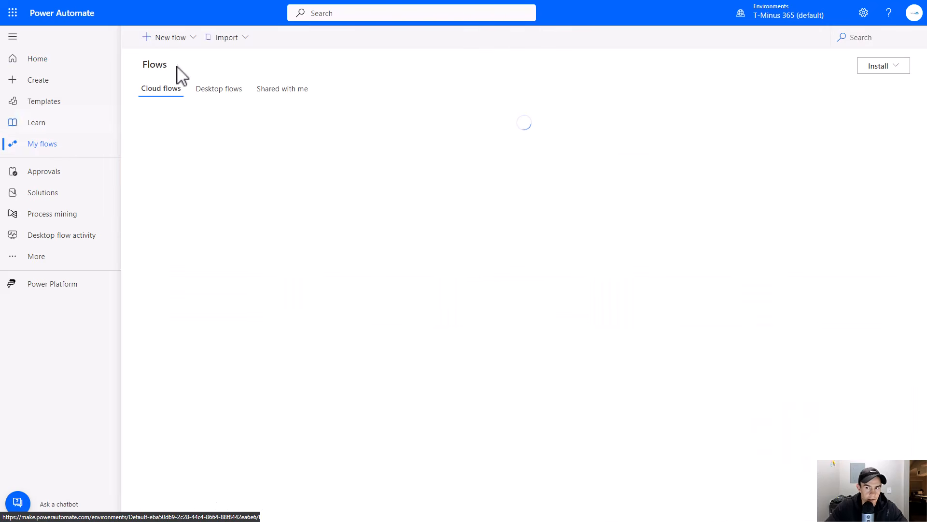
- Create an automated cloud flow named Employee Onboard, triggered when a new Microsoft Forms response is submitted
left_click(192, 38)
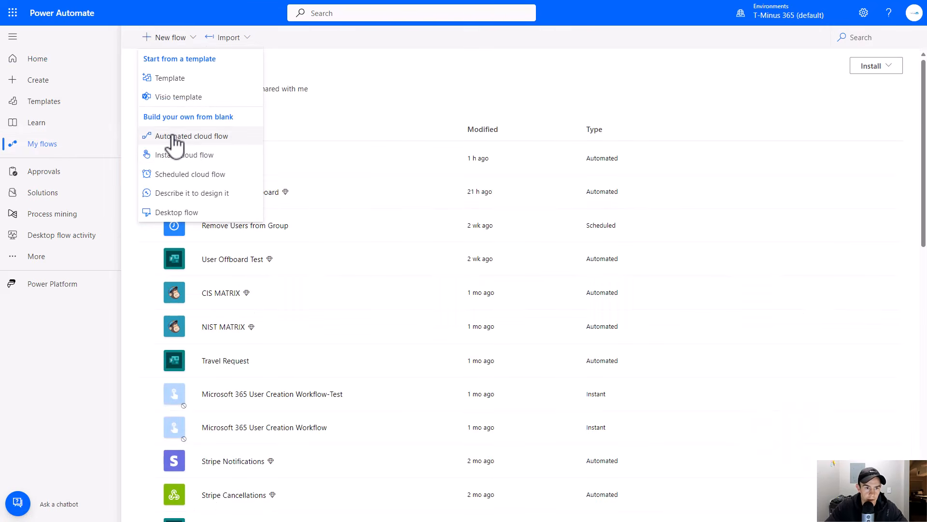
left_click(192, 138)
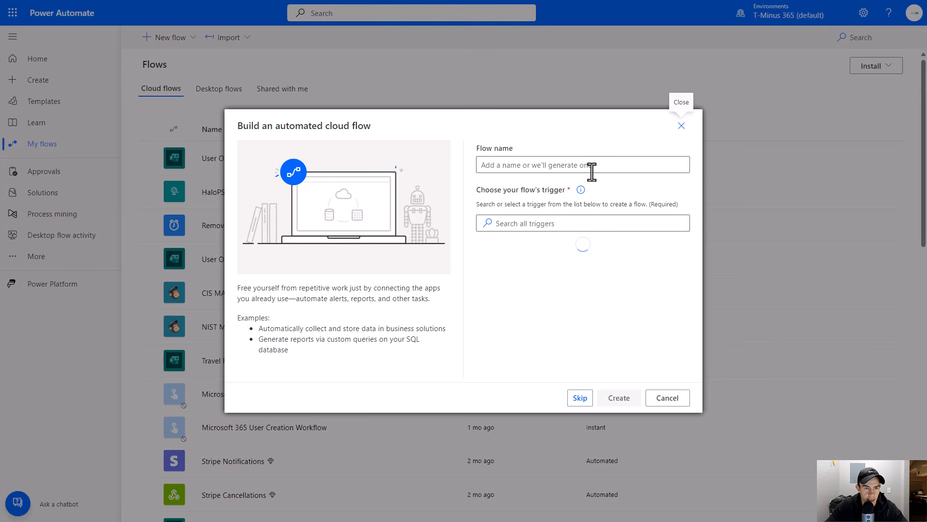
type("E")
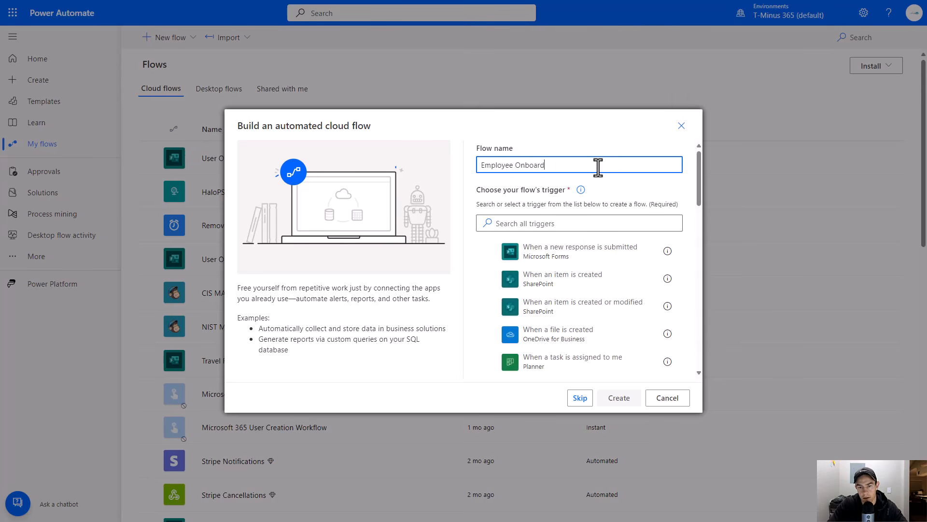
type("mployee Onboard")
key("Tab")
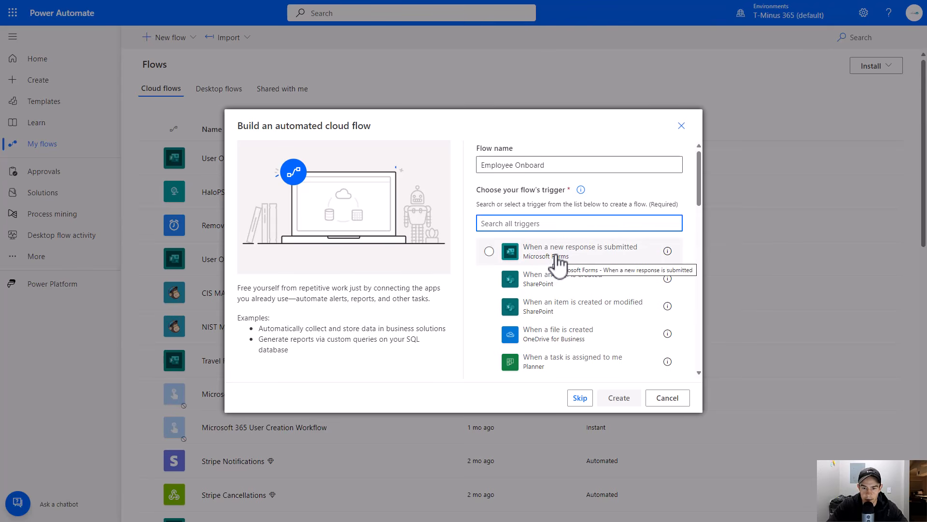
left_click(584, 257)
left_click(616, 398)
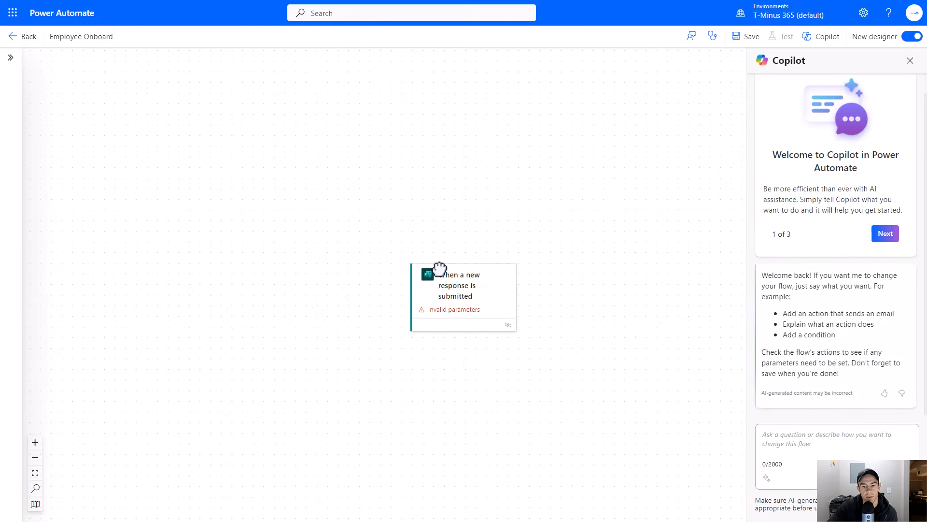
- Set the trigger's form to Employee Onboarding-Tminus365
left_click(437, 273)
scroll(576, 315, "down", 3)
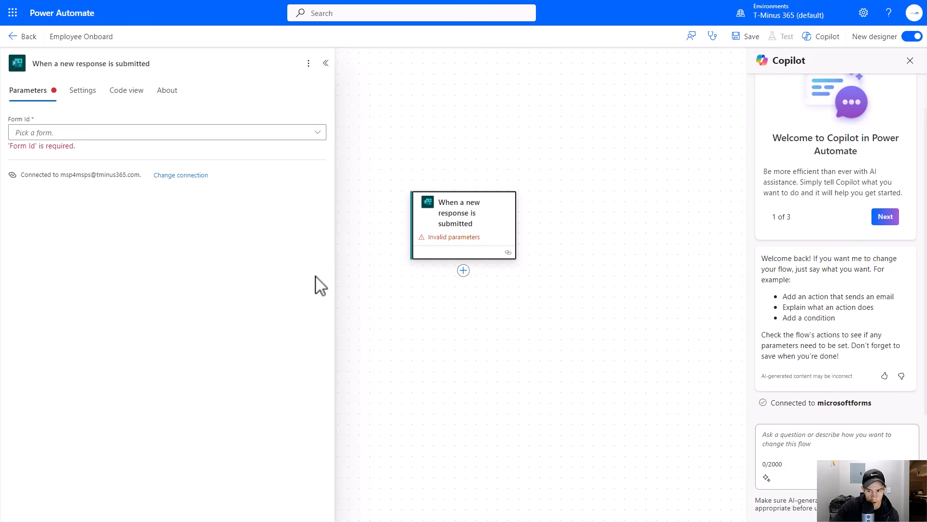
left_click(259, 132)
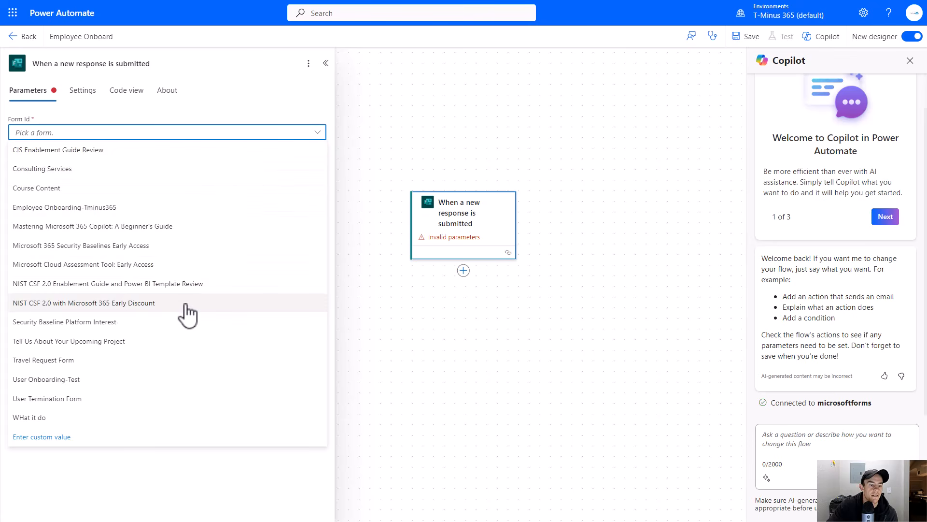
left_click(87, 209)
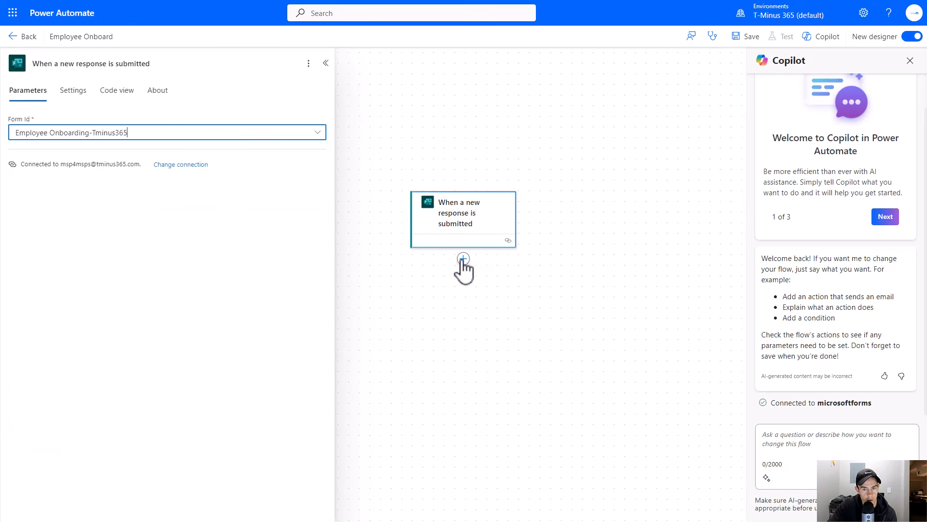
- Add a Microsoft Forms Get response details action for the Employee Onboarding-Tminus365 form
left_click(504, 259)
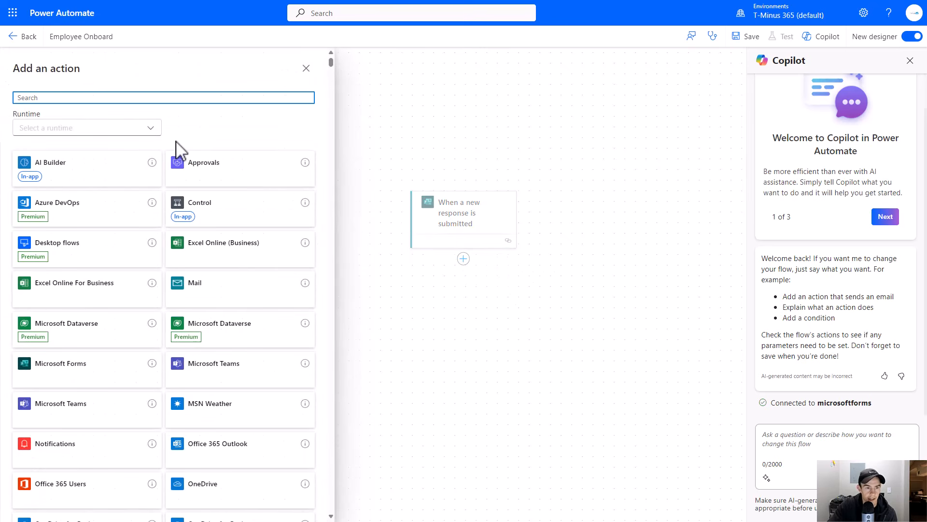
type("Forms")
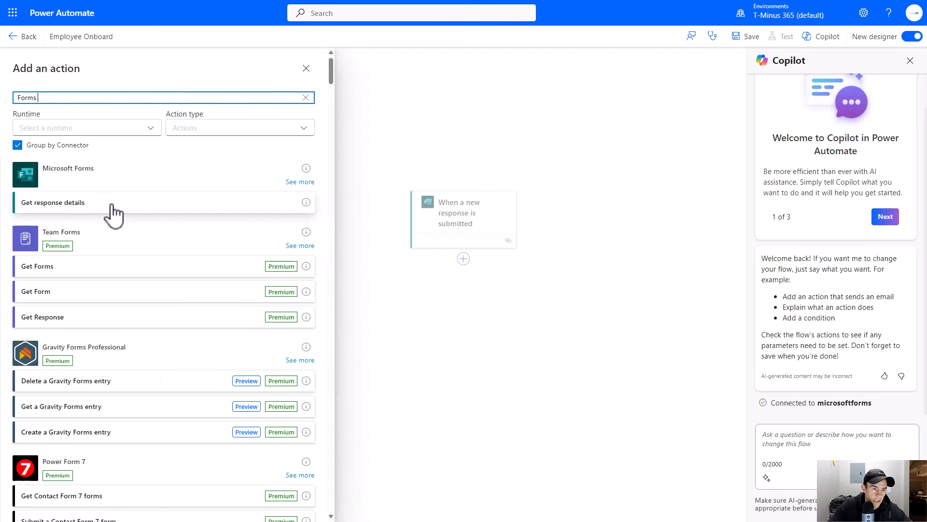
left_click(112, 206)
left_click(104, 131)
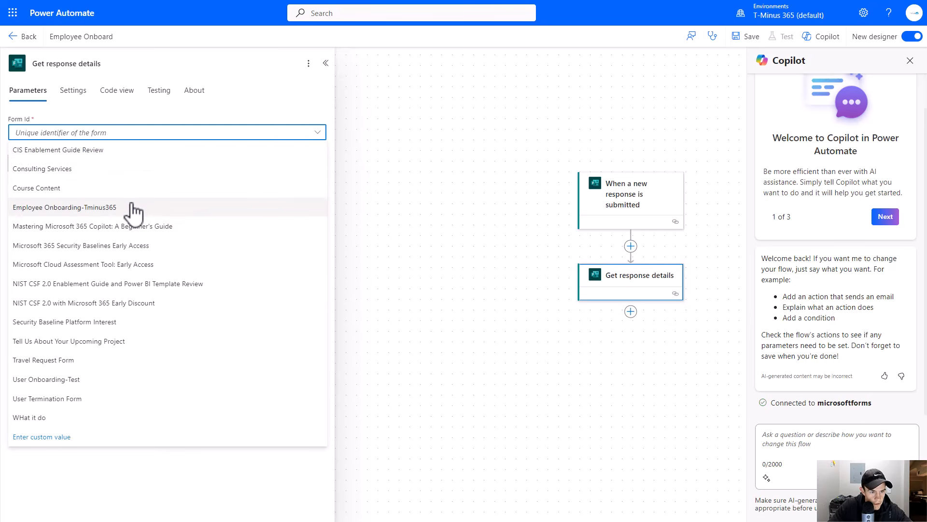
left_click(43, 208)
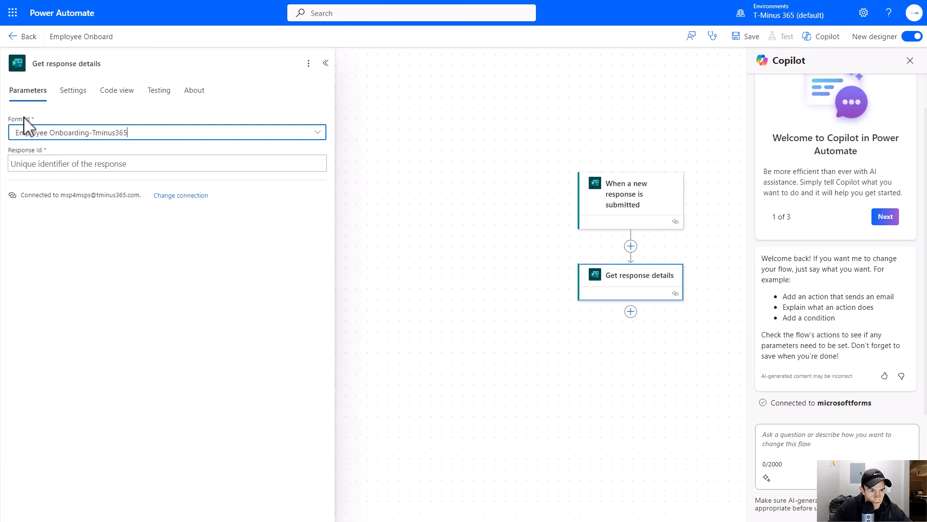
- Set the action's Response Id to the trigger's Response Id dynamic content
left_click(59, 167)
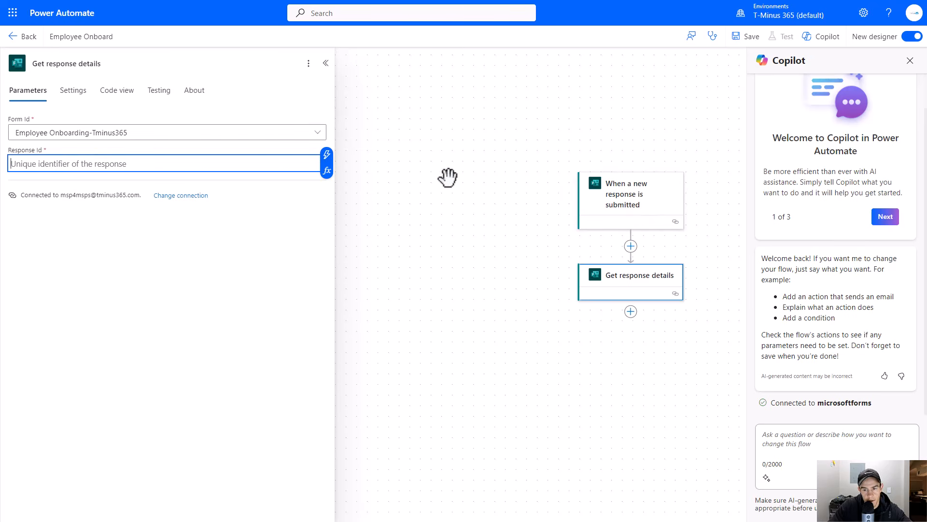
left_click(327, 161)
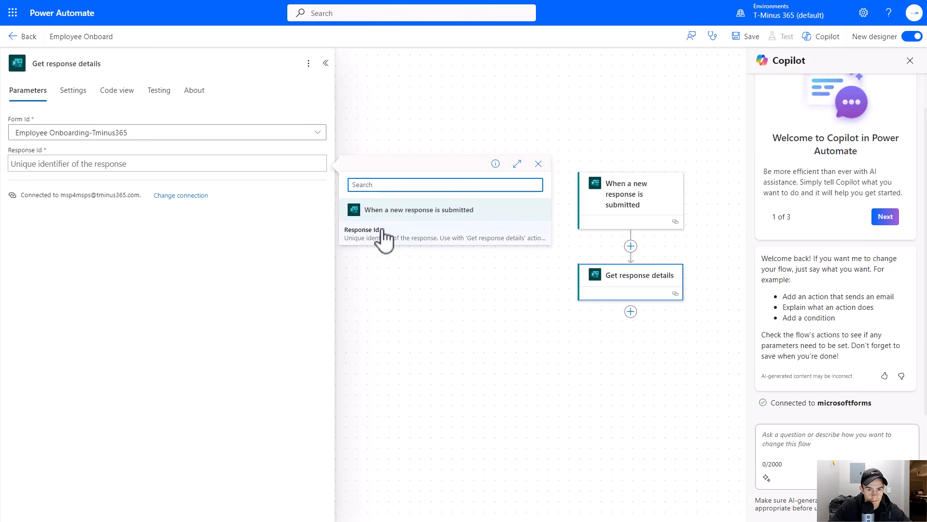
left_click(369, 240)
left_click_drag(459, 301, 348, 238)
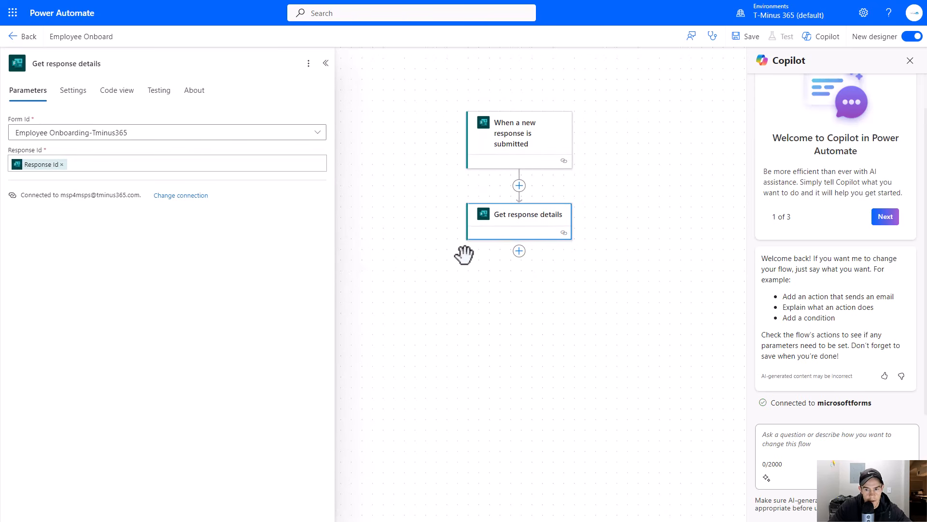
left_click_drag(398, 310, 455, 268)
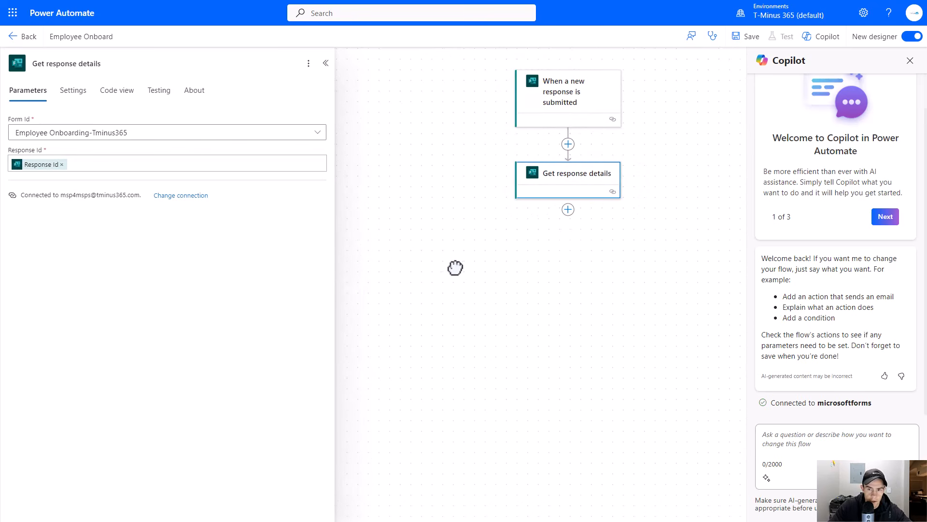
- Add an Initialize variable action after Get response details and rename it Generate Password
left_click(593, 212)
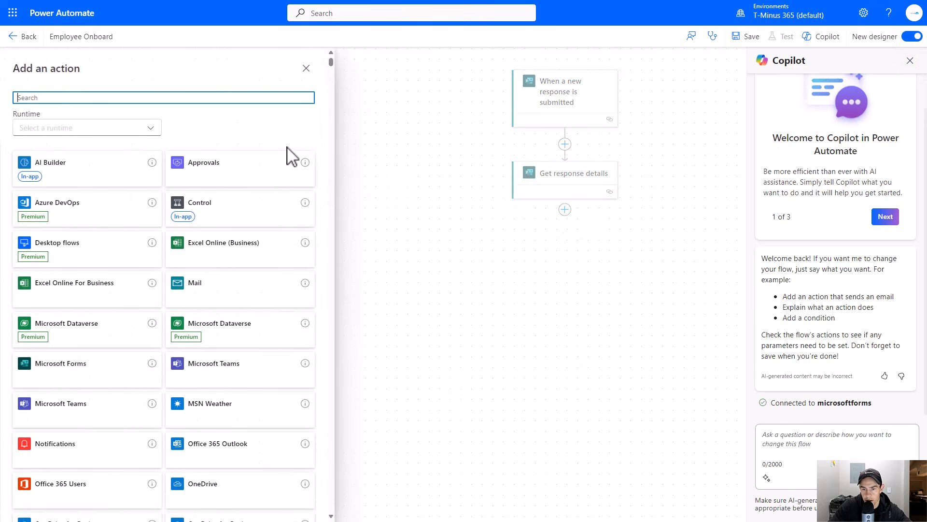
type("variable")
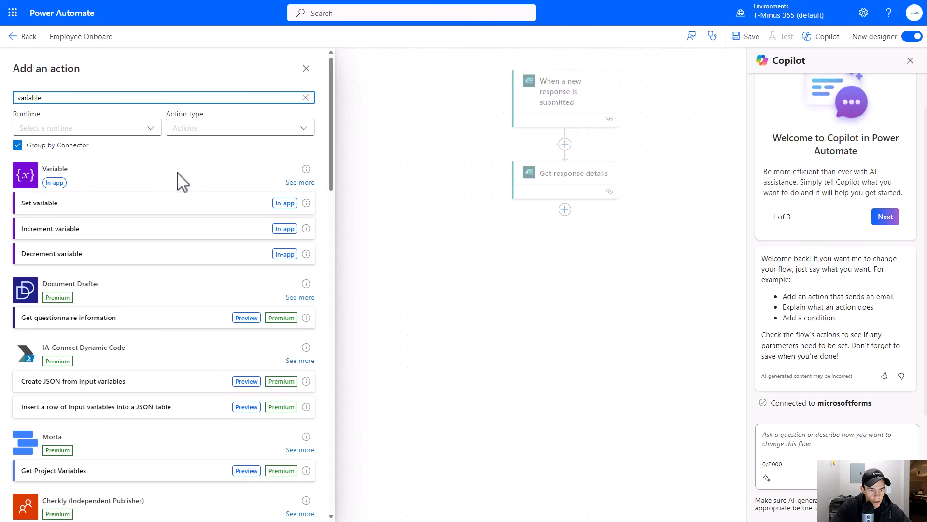
left_click(292, 182)
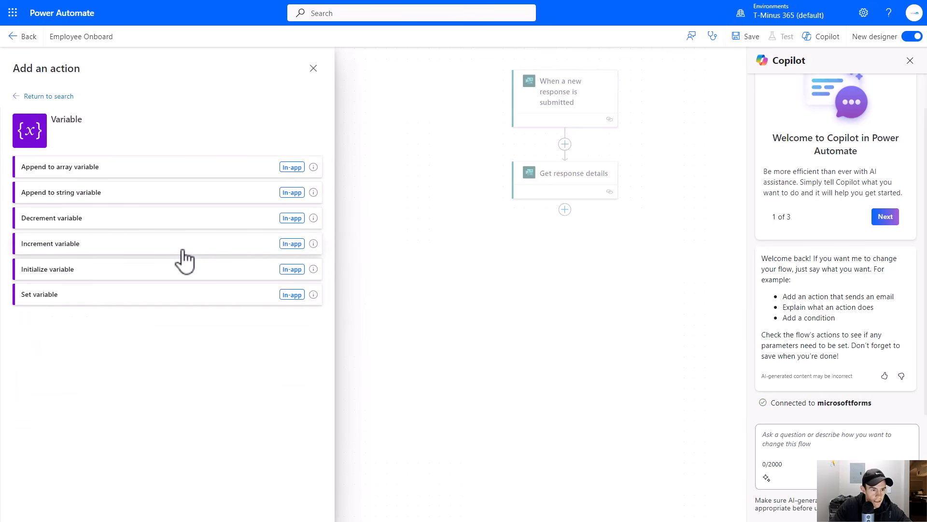
left_click(182, 269)
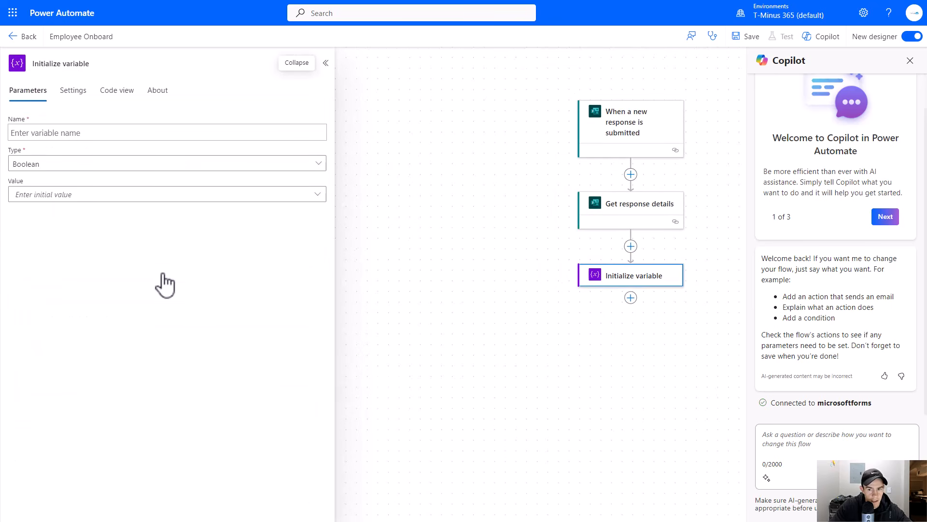
double_click(81, 63)
left_click(81, 63)
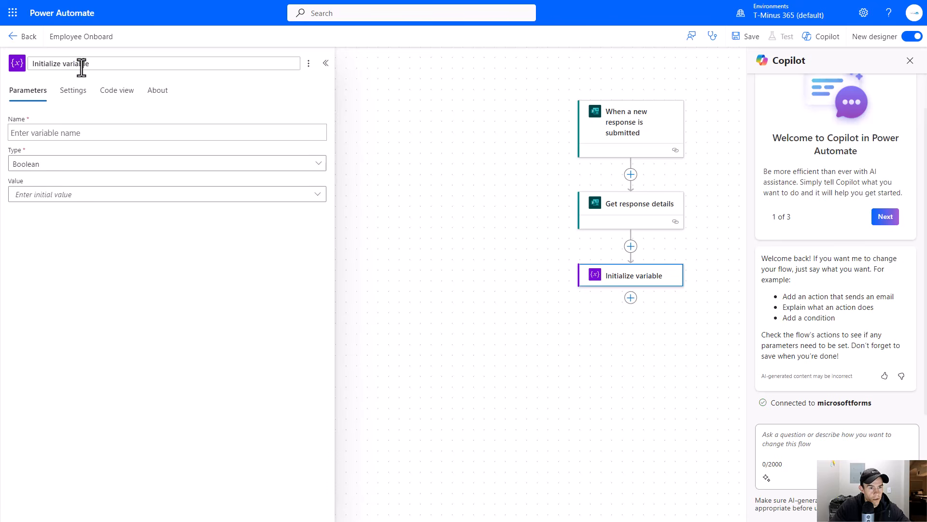
key("ctrl+a")
type("Gener")
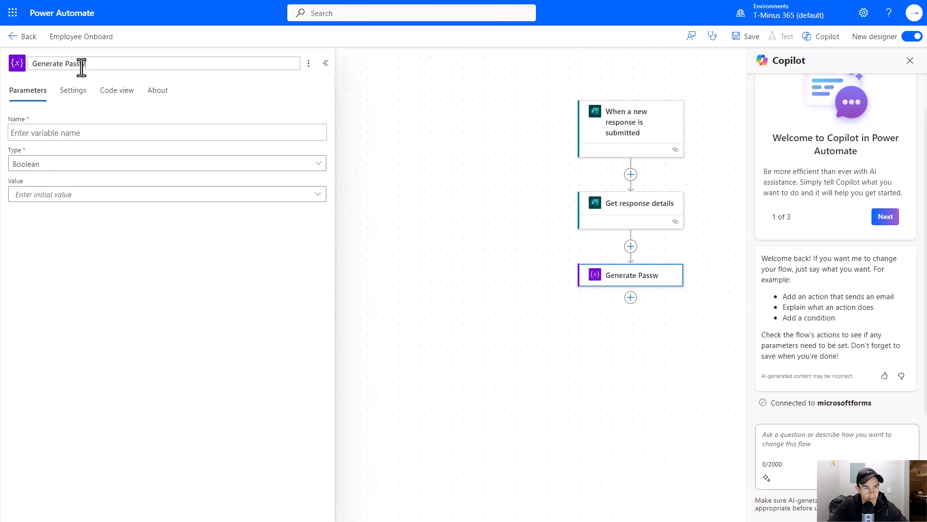
left_click_drag(724, 480, 596, 420)
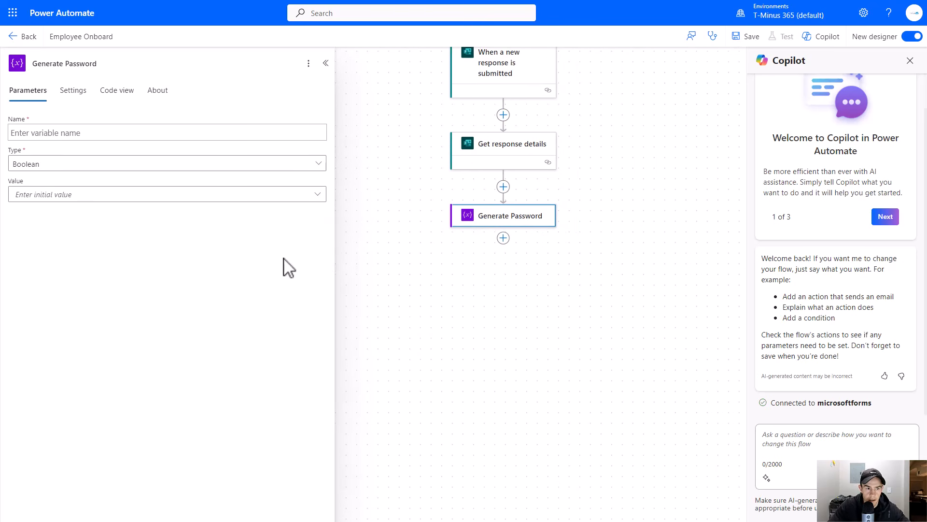
- Name the variable Password and set its type to String
left_click(194, 129)
type("Passw")
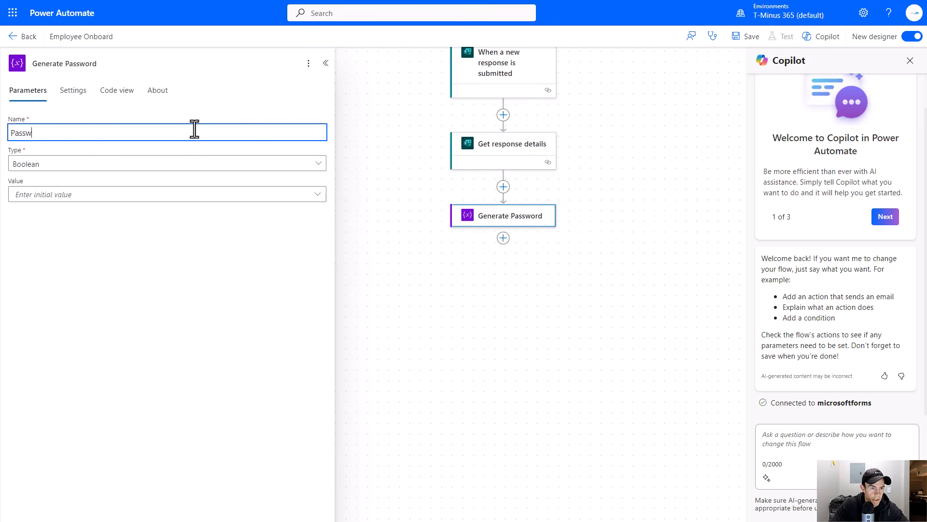
type("ord")
left_click(166, 176)
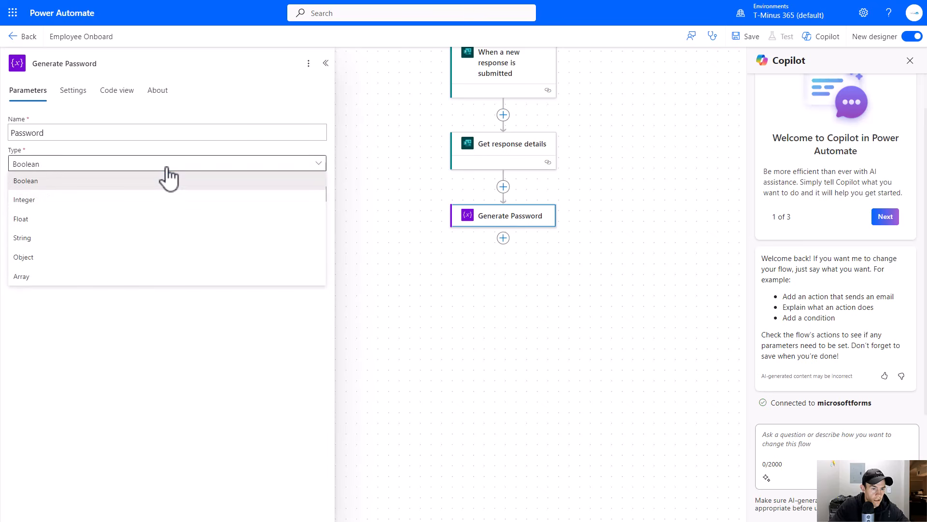
left_click(97, 240)
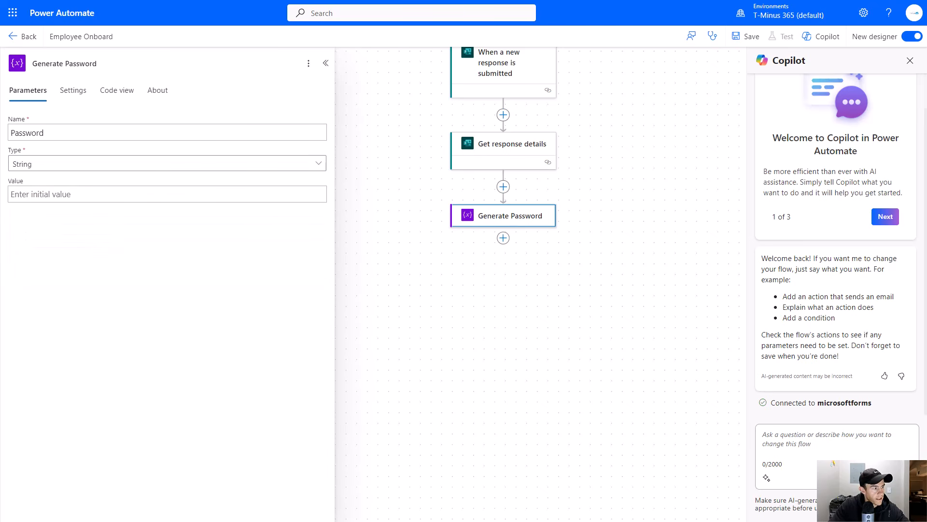
- Set the variable's initial value to the expression rand(10000,99999)
left_click(89, 197)
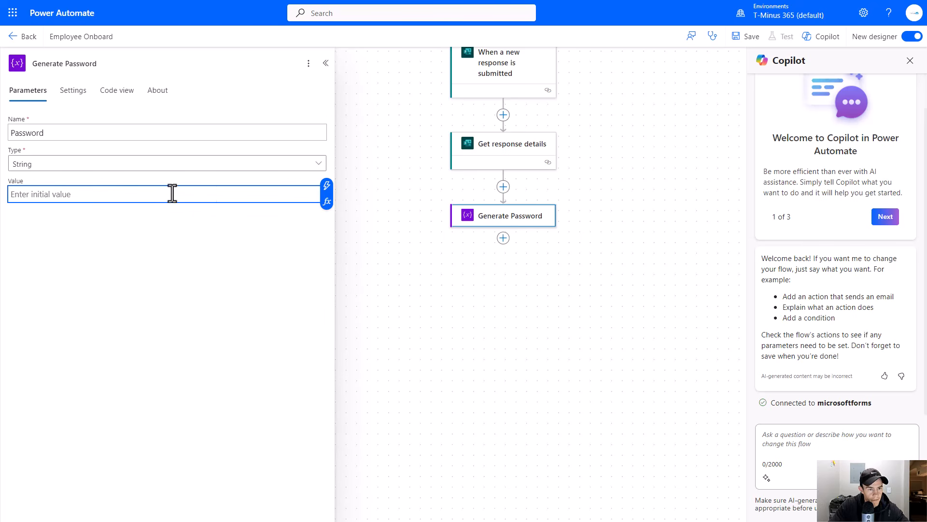
left_click(327, 201)
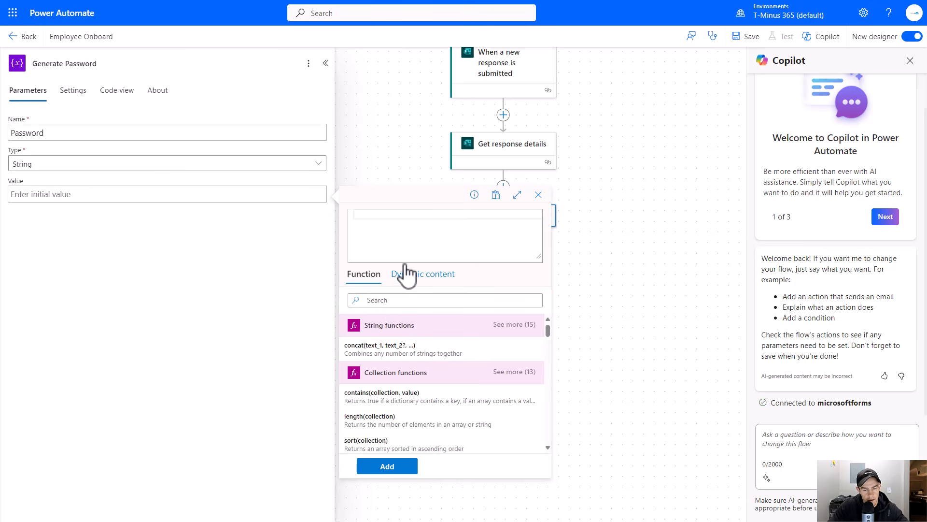
type("rand(")
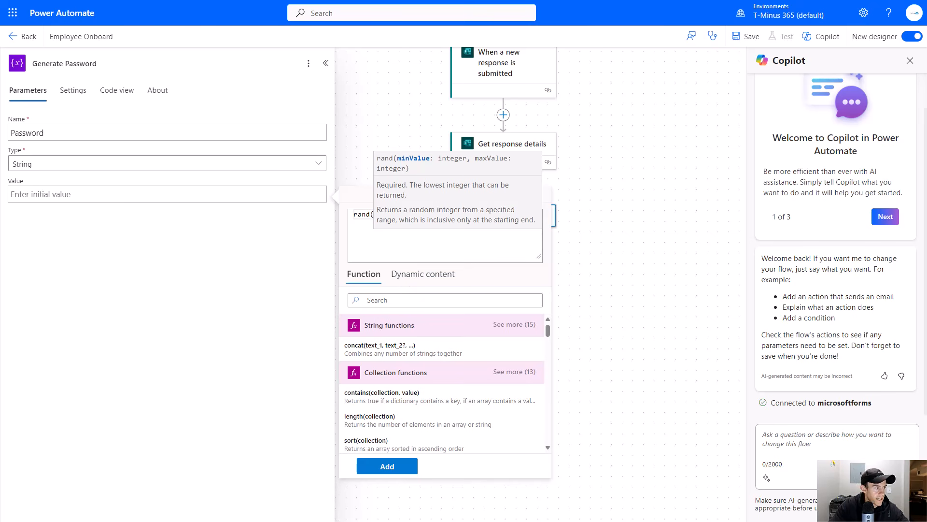
type(")")
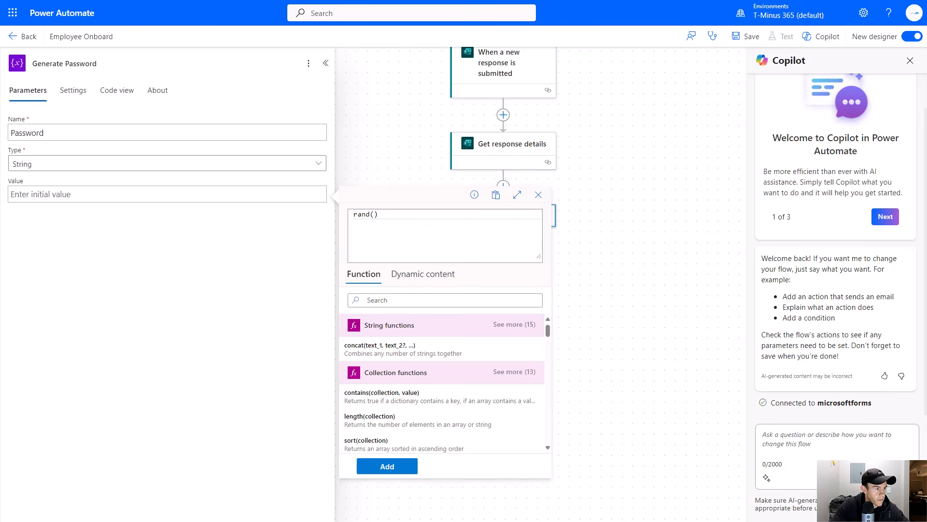
key("ctrl+a")
type("rand(10000,99999)")
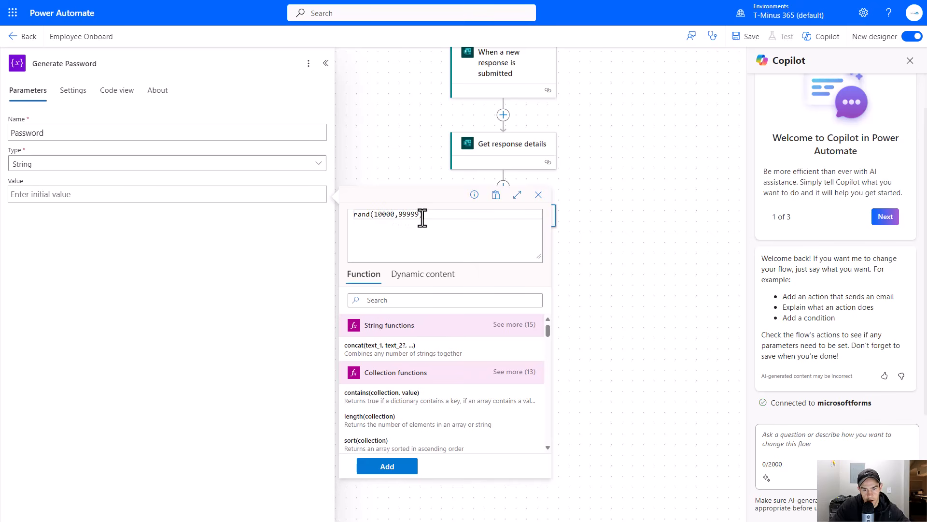
left_click(387, 466)
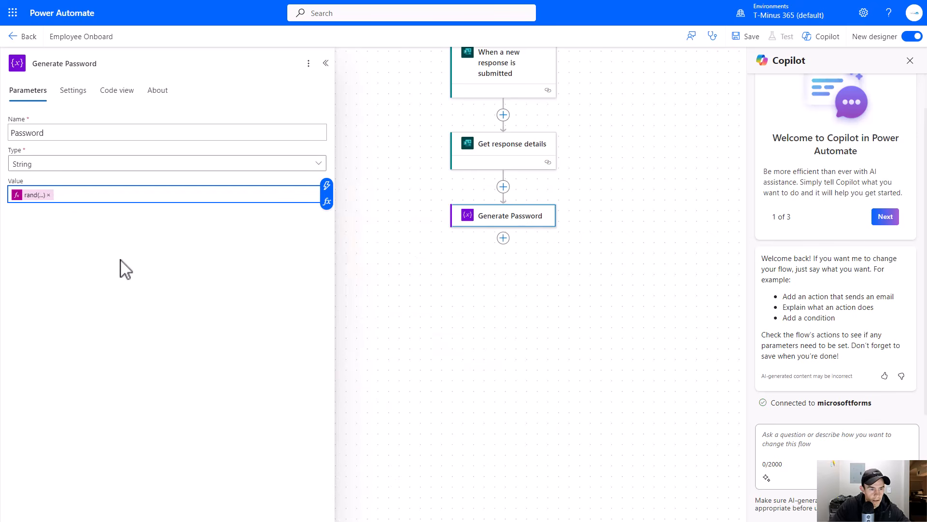
- Prefix the variable's value with the text trx and save the flow
type("trx")
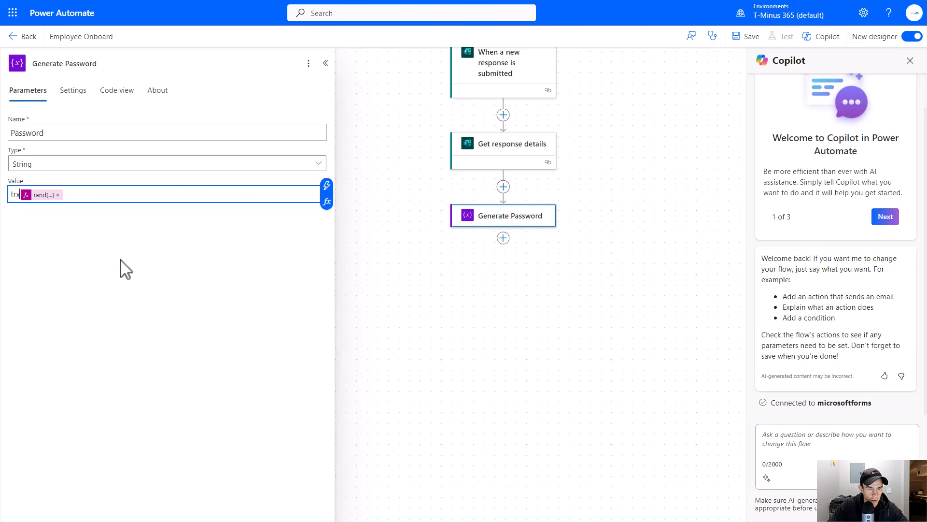
left_click(445, 294)
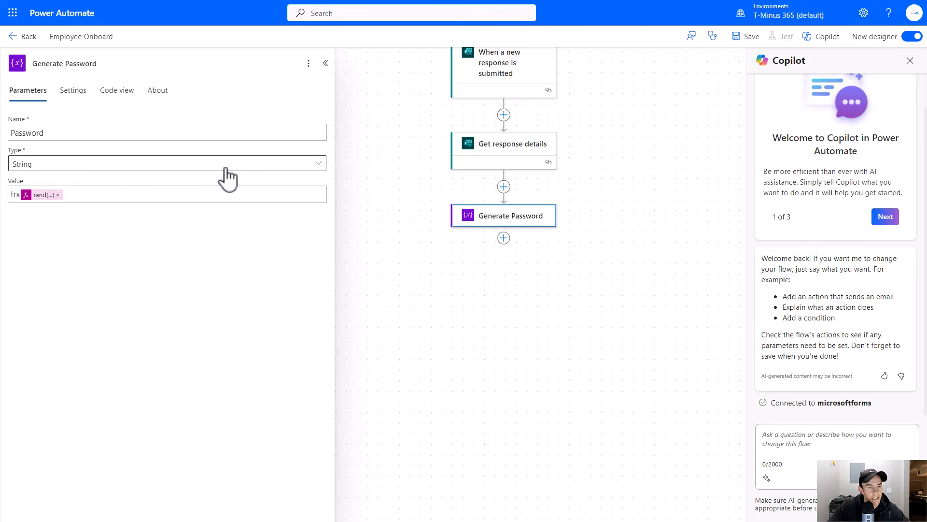
left_click(738, 36)
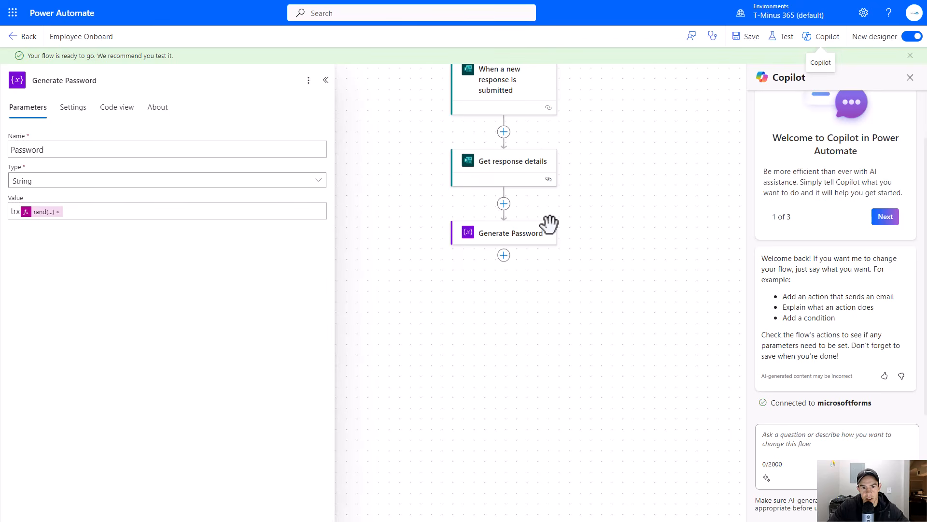
- Add another Initialize variable action after the Generate Password step
left_click(544, 301)
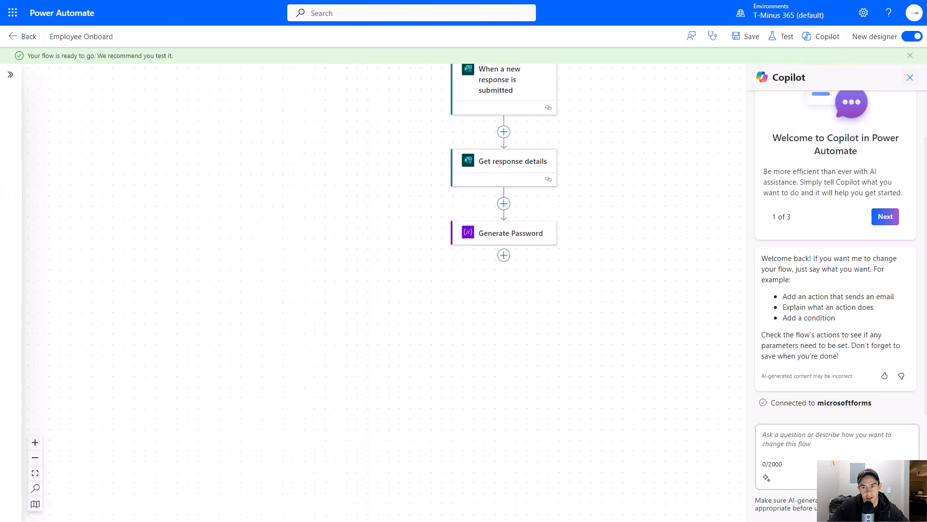
left_click(910, 77)
left_click_drag(621, 275, 633, 262)
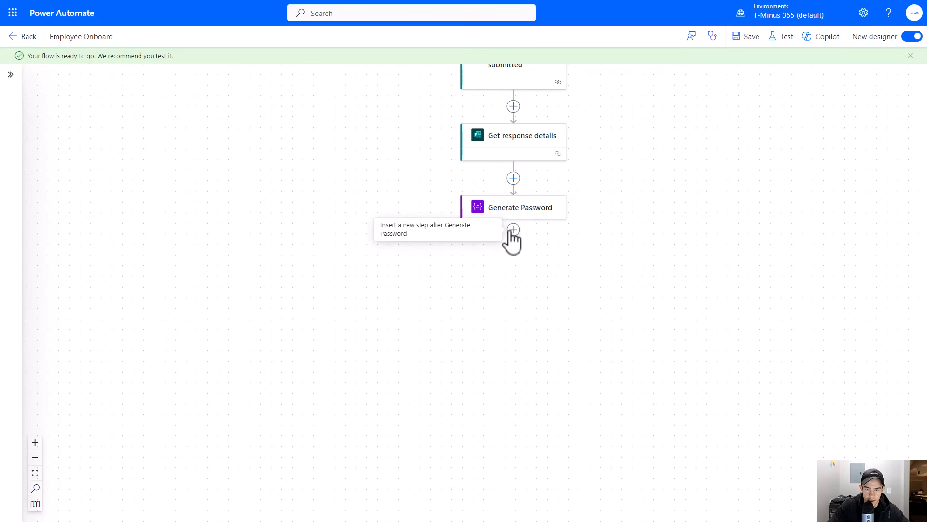
left_click_drag(550, 248, 533, 294)
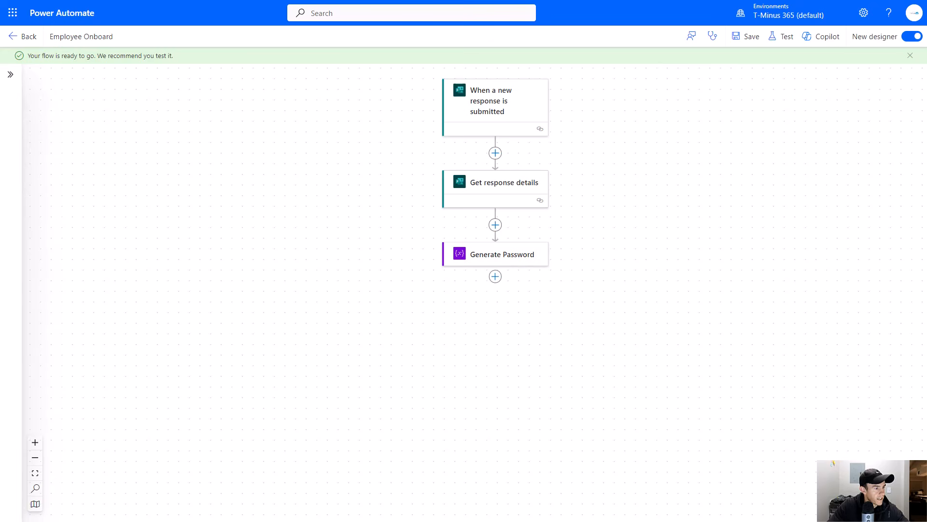
left_click(495, 276)
left_click(530, 277)
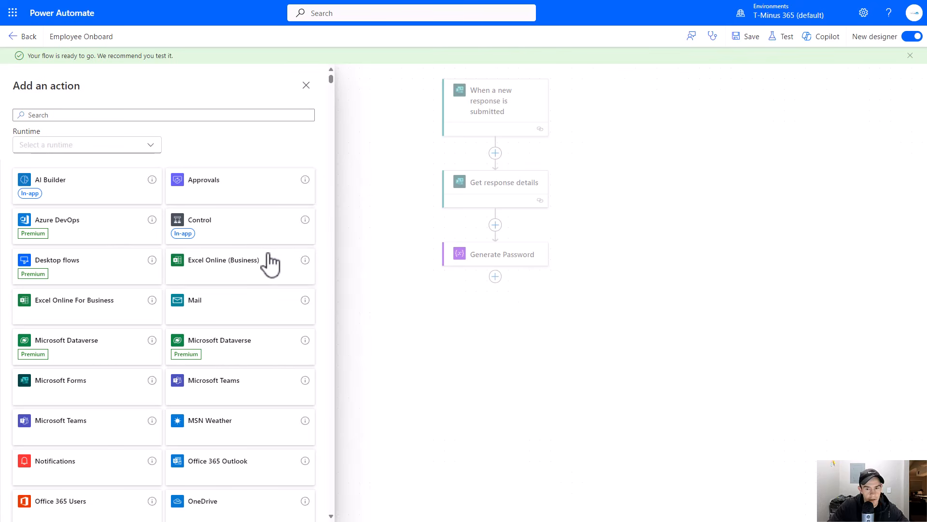
left_click(163, 116)
type("variable")
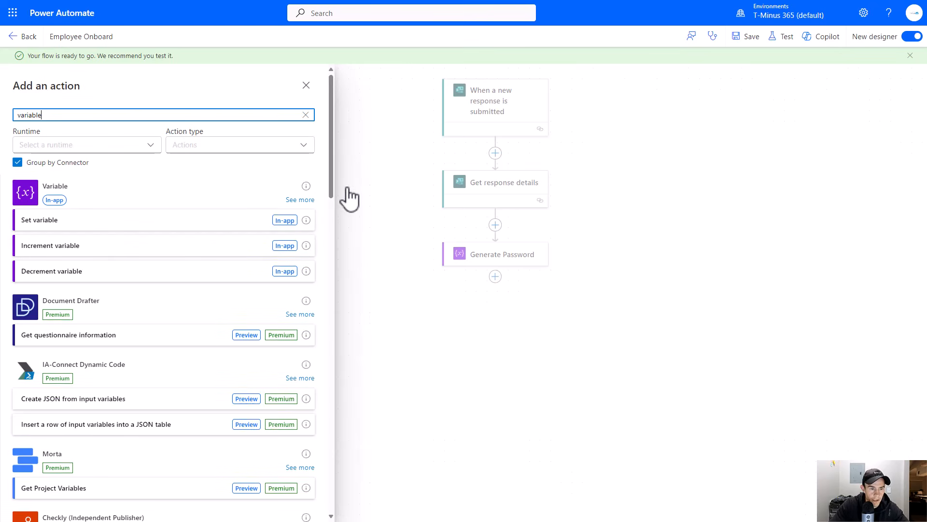
left_click(300, 198)
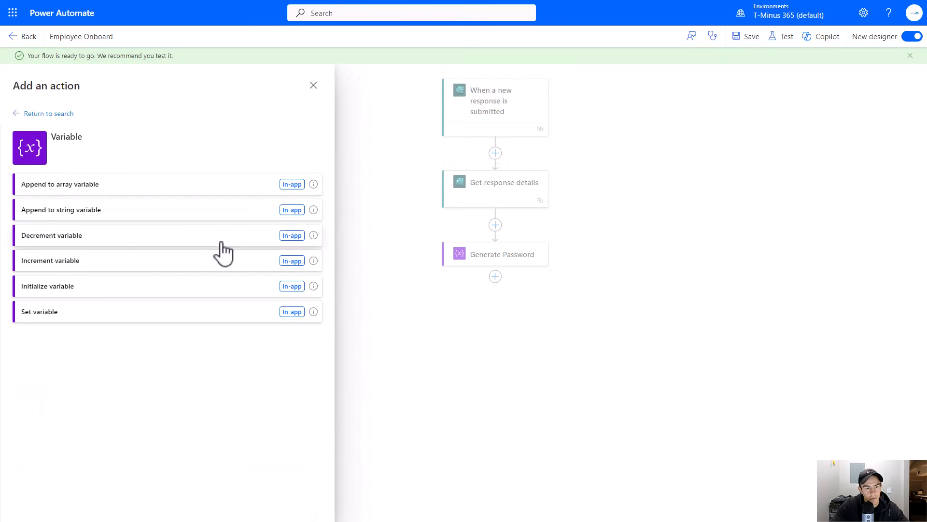
left_click(117, 288)
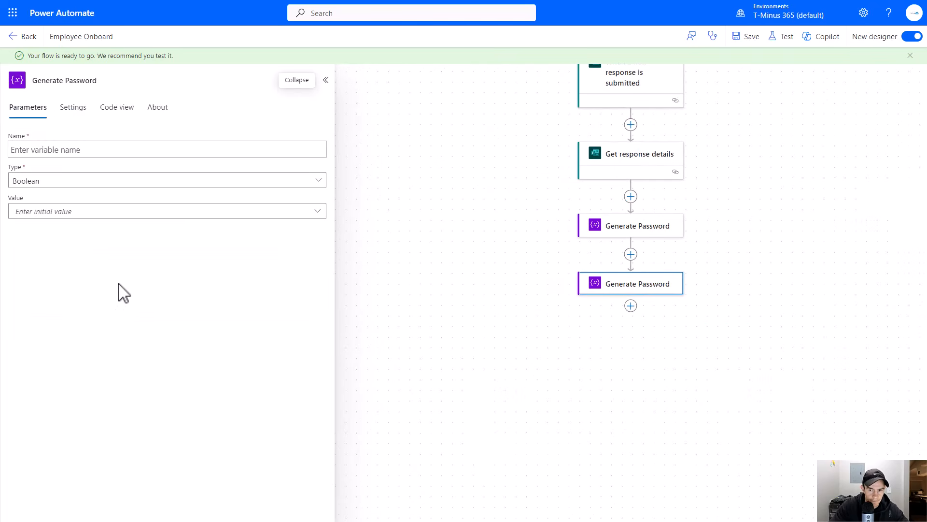
- Rename the new variable action to Set Mail Nickname
left_click_drag(596, 314, 467, 296)
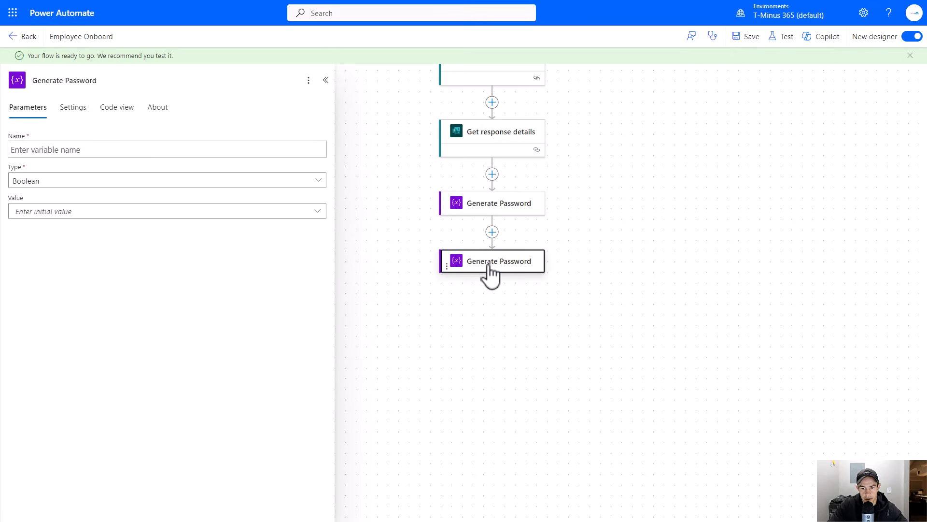
triple_click(64, 80)
type("Set Mail Nickname")
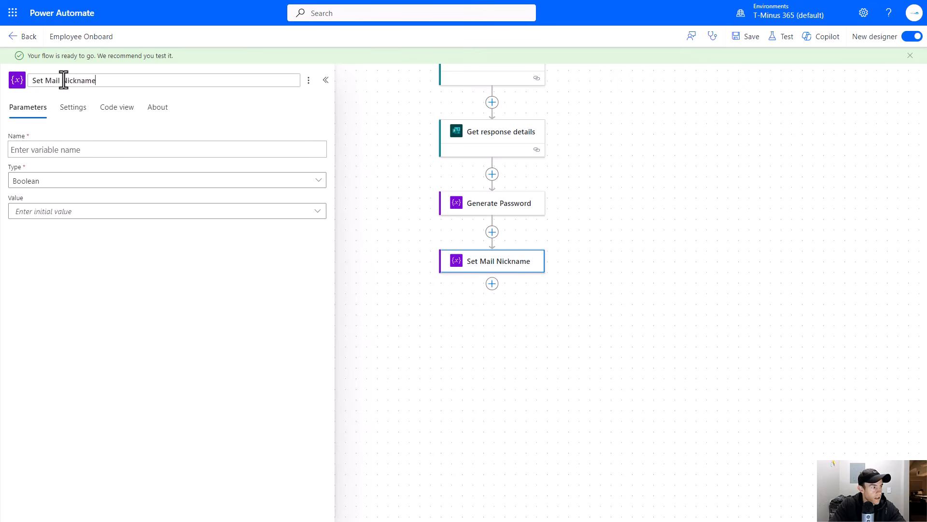
key("Return")
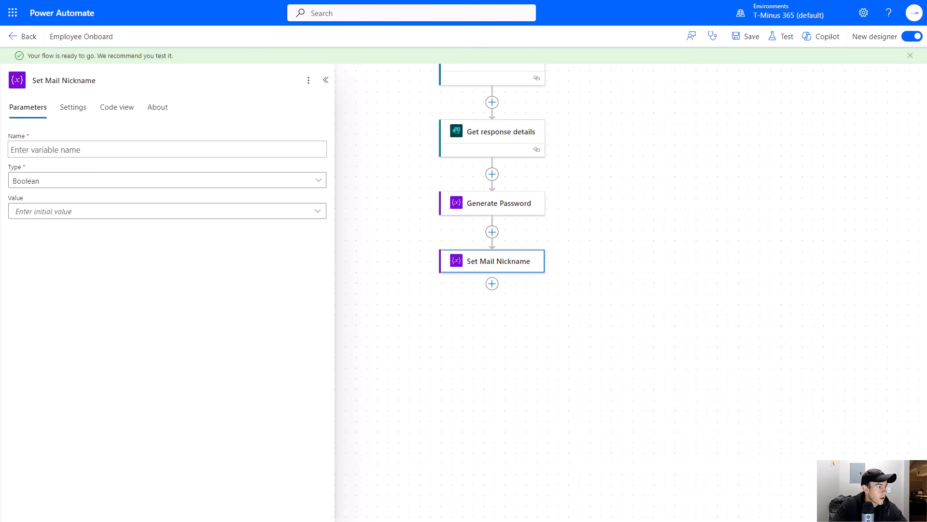
- Name the variable Mail Nick Name and set its type to String
left_click(107, 151)
type("Mail Nick Name")
left_click(94, 181)
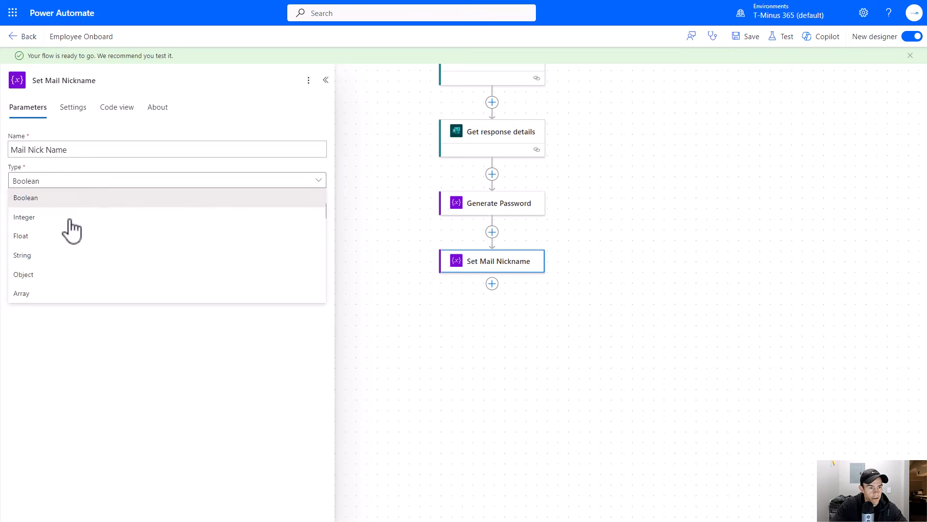
left_click(62, 256)
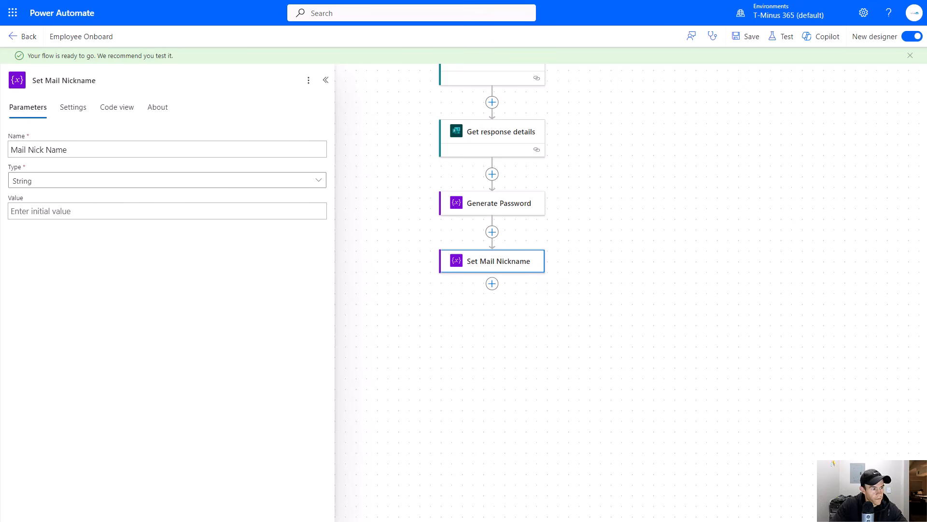
- Paste a split expression into the variable's value and remove its hard-coded response field reference
left_click(193, 211)
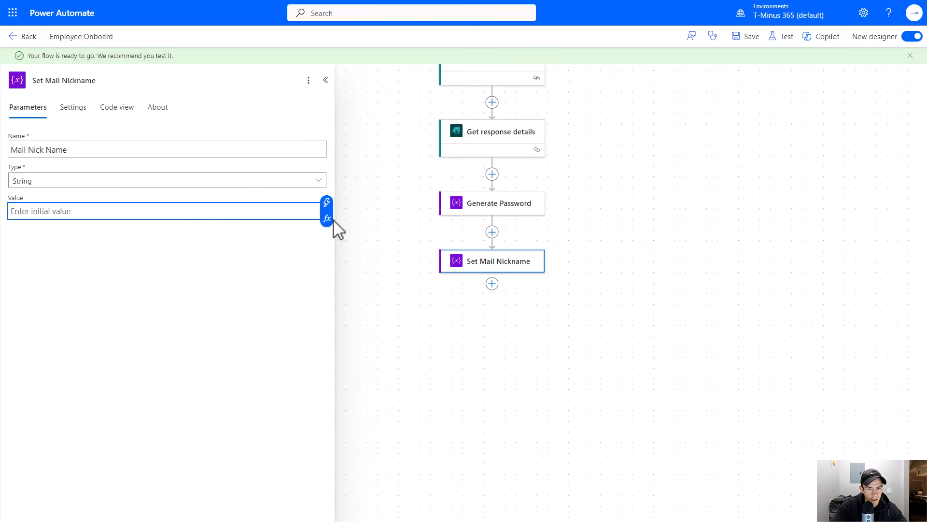
left_click(327, 216)
type("split(body('Get_response_details')?['rbbf98a0dae2b48b48280a3b84c76c537'],'@')[0]")
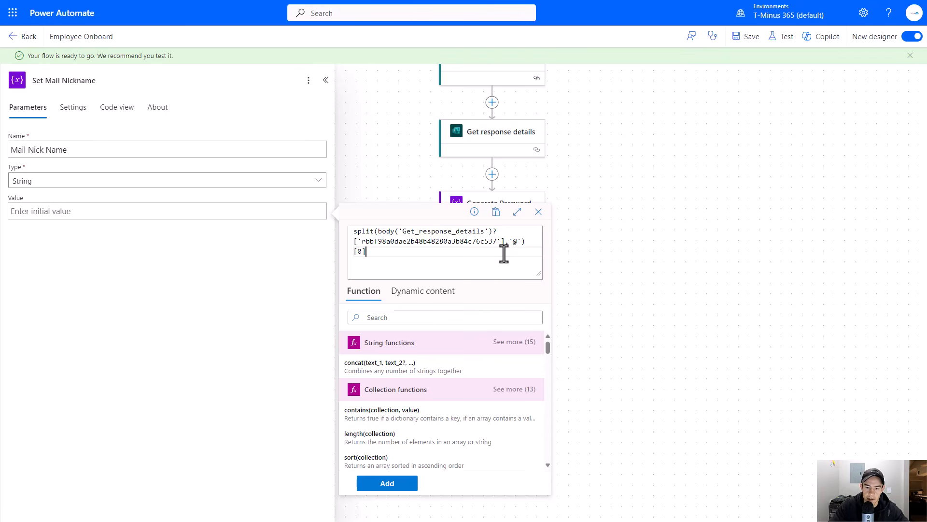
left_click_drag(501, 242, 399, 232)
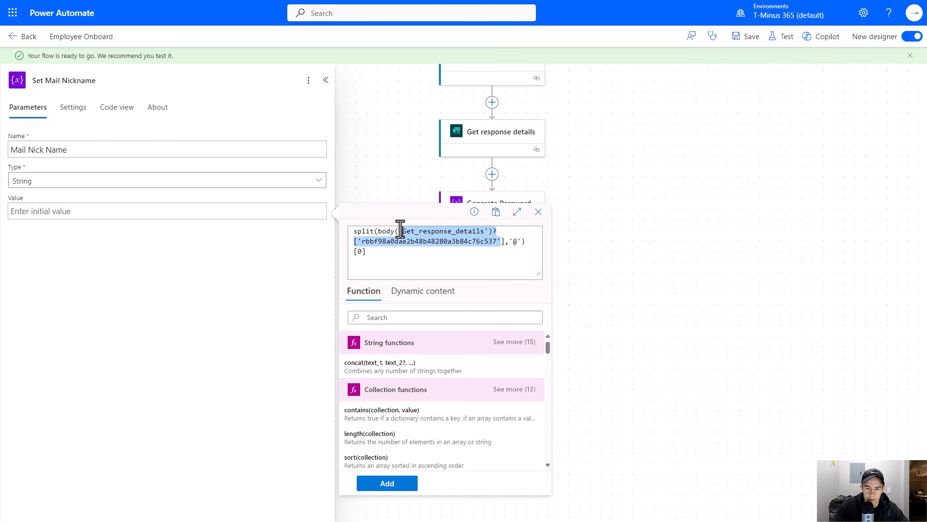
key("BackSpace")
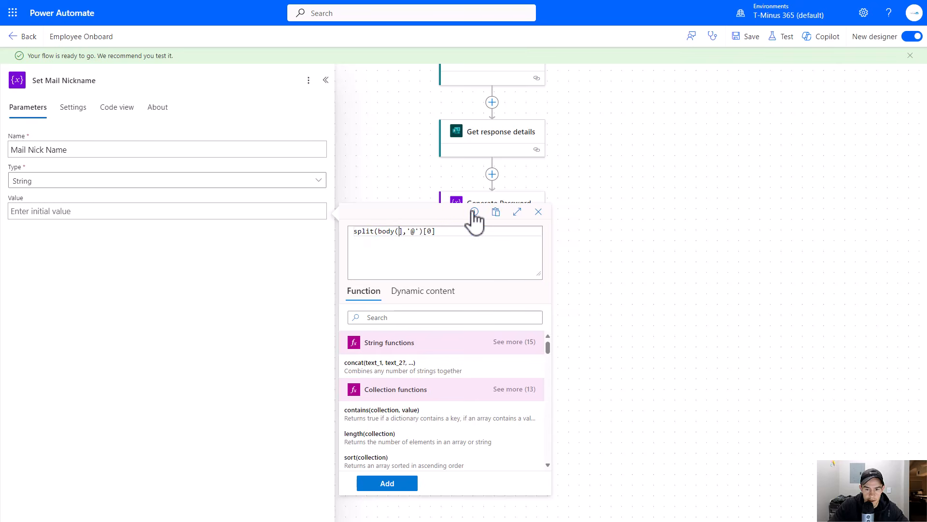
key("Delete")
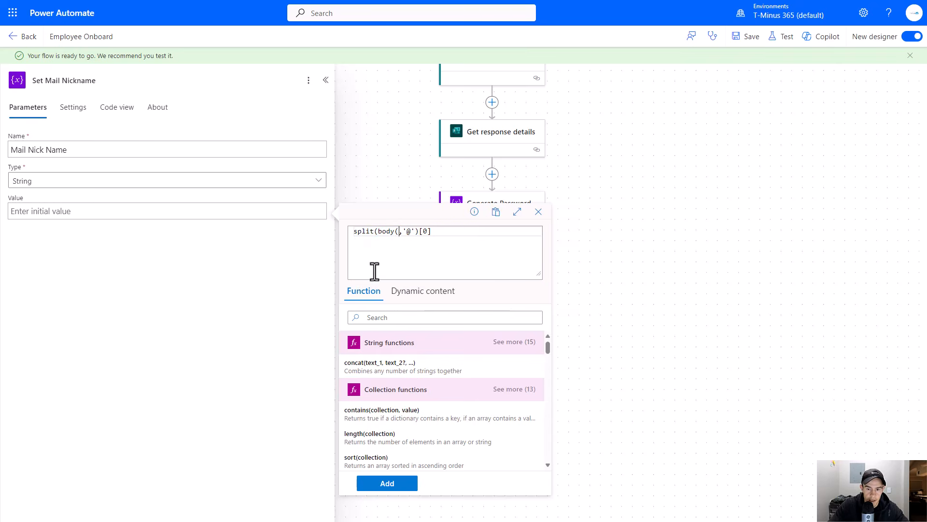
- Insert the Desired Email Address answer into the split(…,'@')[0] expression, add it, and save the flow
left_click(414, 292)
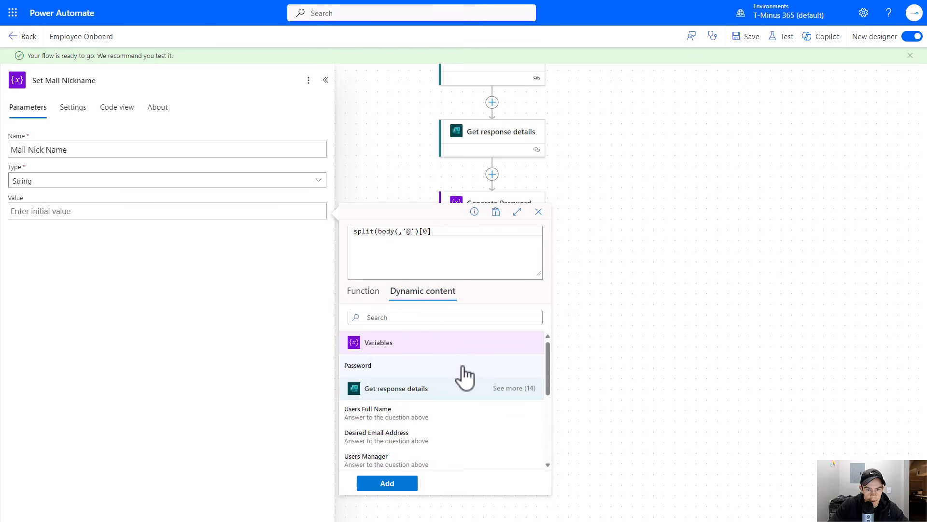
scroll(459, 374, "down", 1)
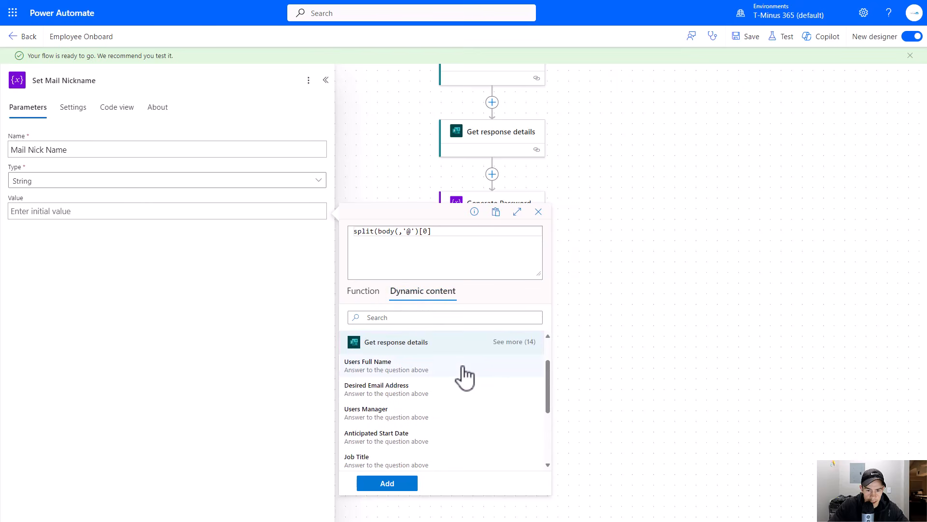
left_click(437, 399)
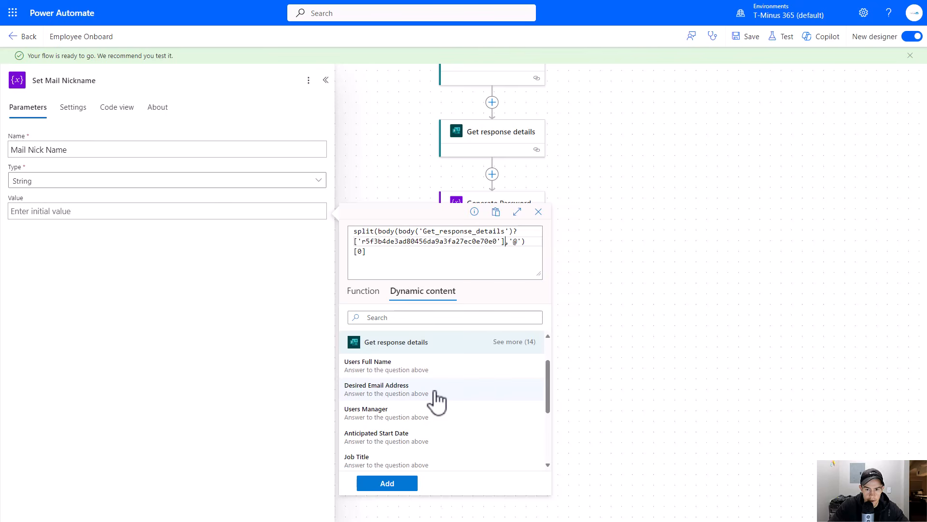
left_click_drag(394, 232, 377, 231)
key("BackSpace")
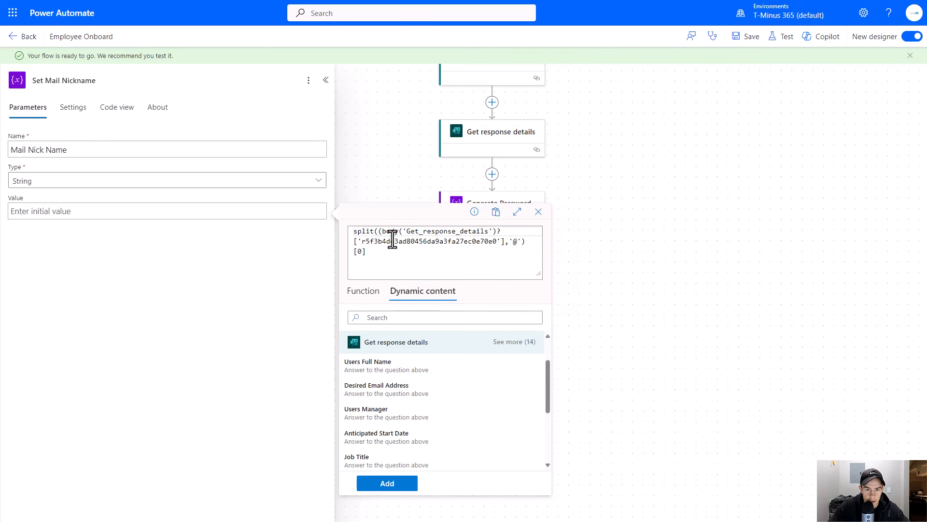
key("Delete")
left_click(408, 263)
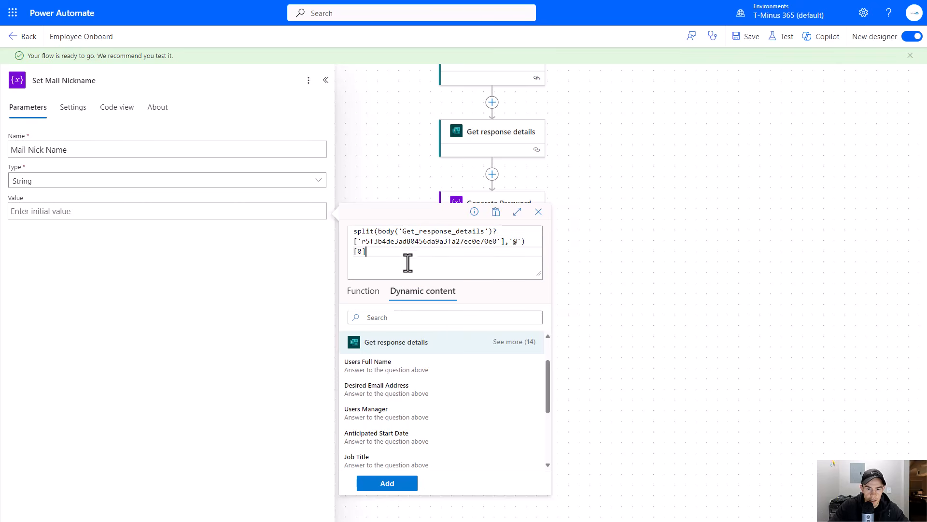
left_click(387, 483)
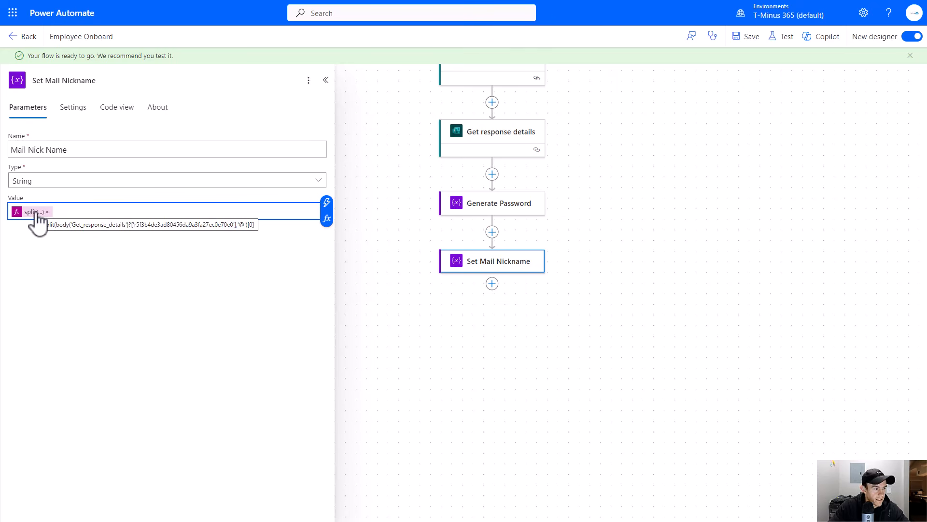
left_click(749, 38)
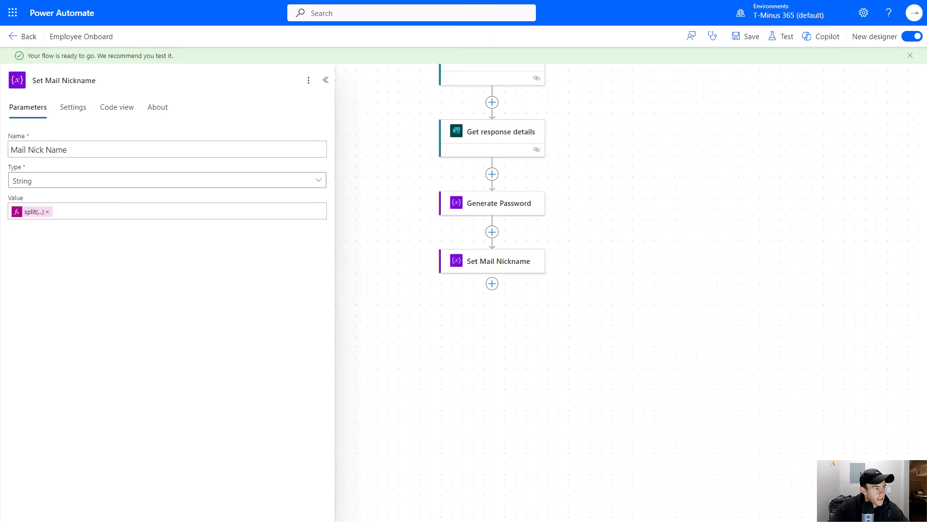
- Add another Initialize variable action after Set Mail Nickname
left_click(493, 285)
left_click(532, 285)
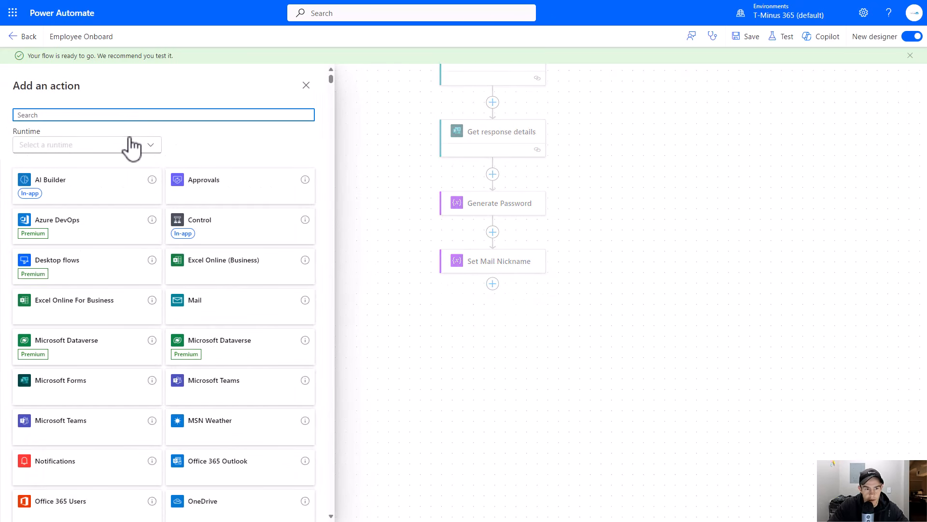
type("variable")
left_click(301, 199)
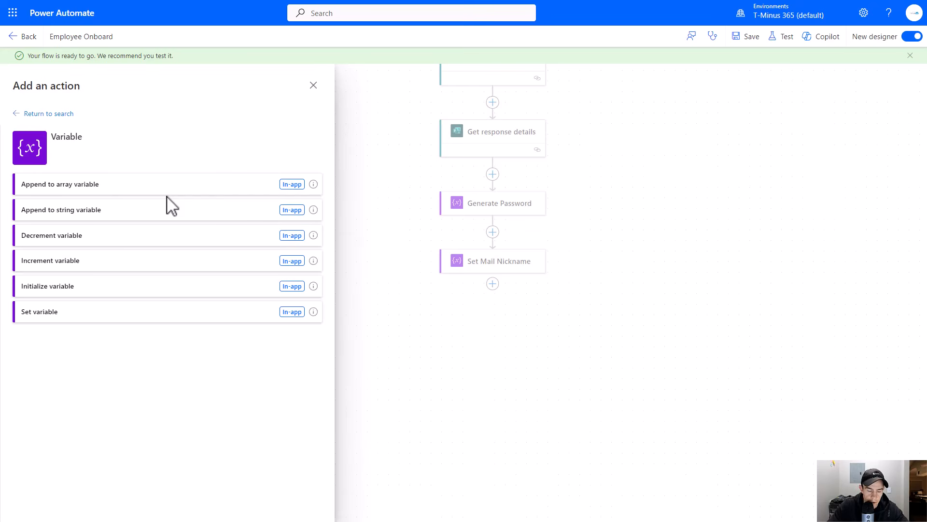
left_click(120, 292)
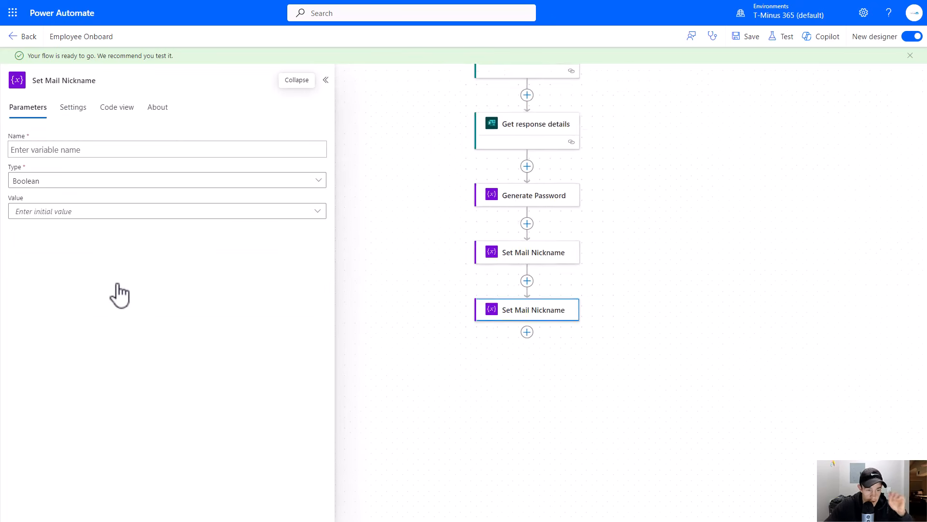
- Name the new variable Distribution Groups and set its type to Array
left_click(87, 155)
type("Distribution Groups")
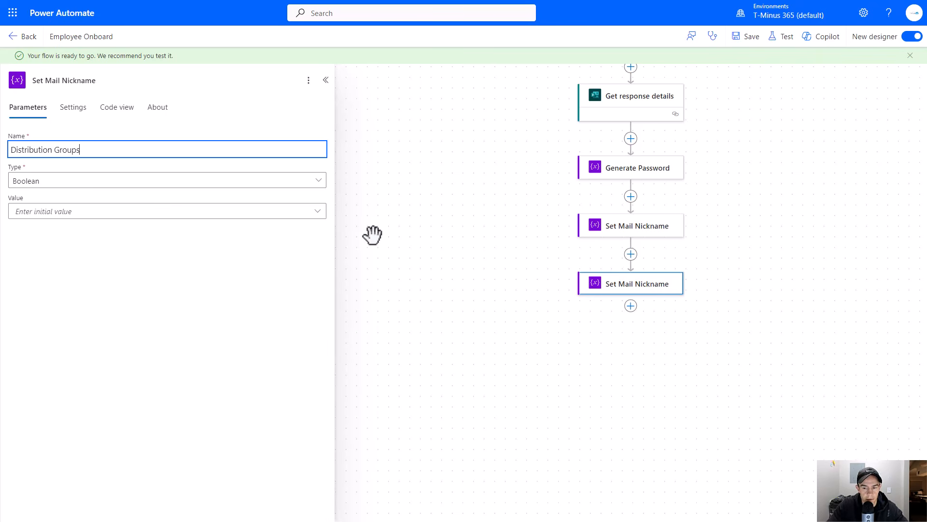
left_click(193, 181)
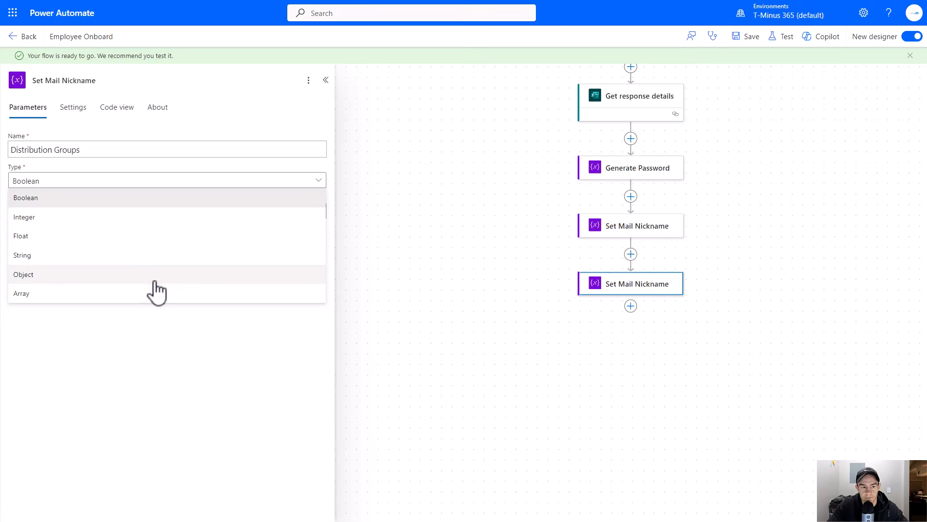
left_click(167, 293)
- Rename the new variable action to Distribution Groups
left_click_drag(392, 312, 337, 253)
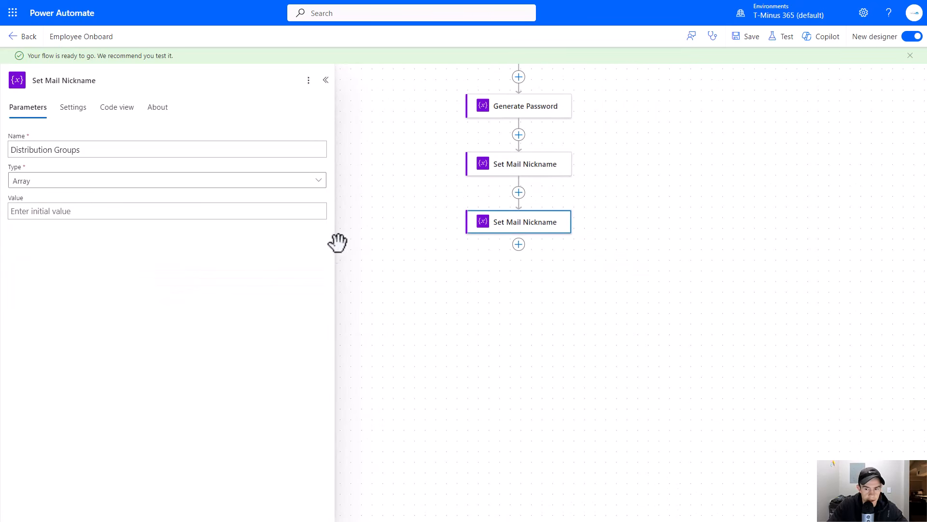
left_click(108, 80)
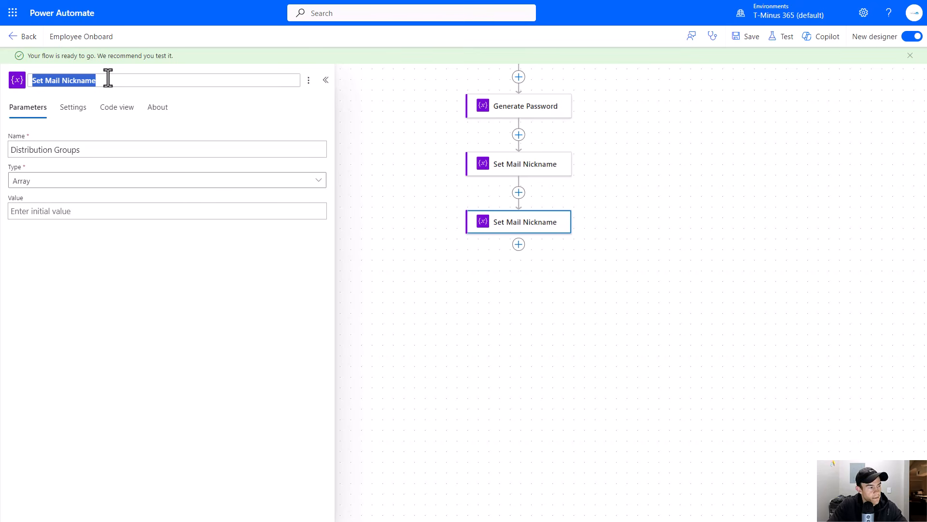
type("Di")
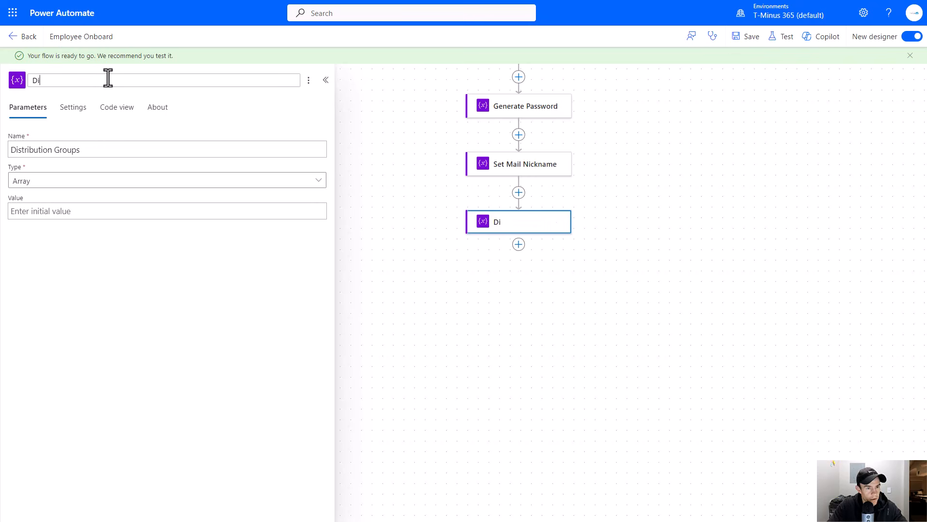
type("stribution Groups")
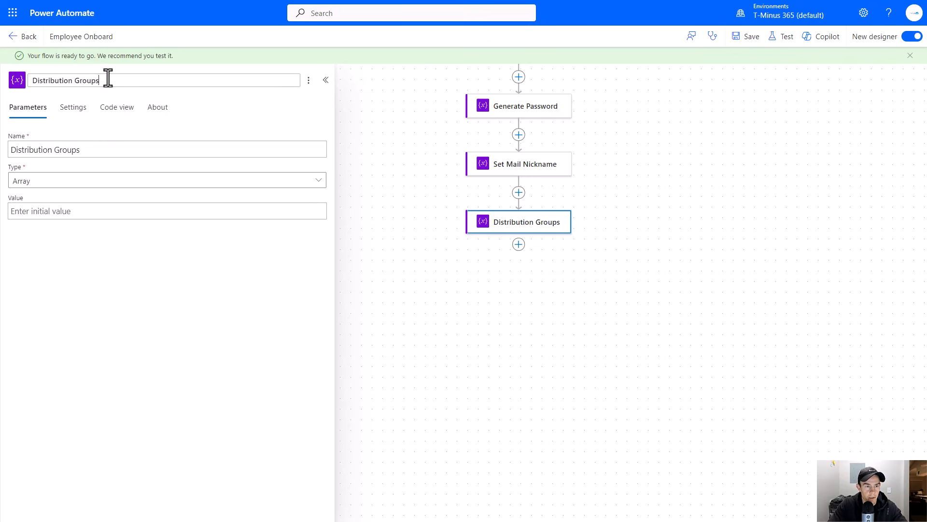
key("Return")
left_click_drag(558, 288, 538, 399)
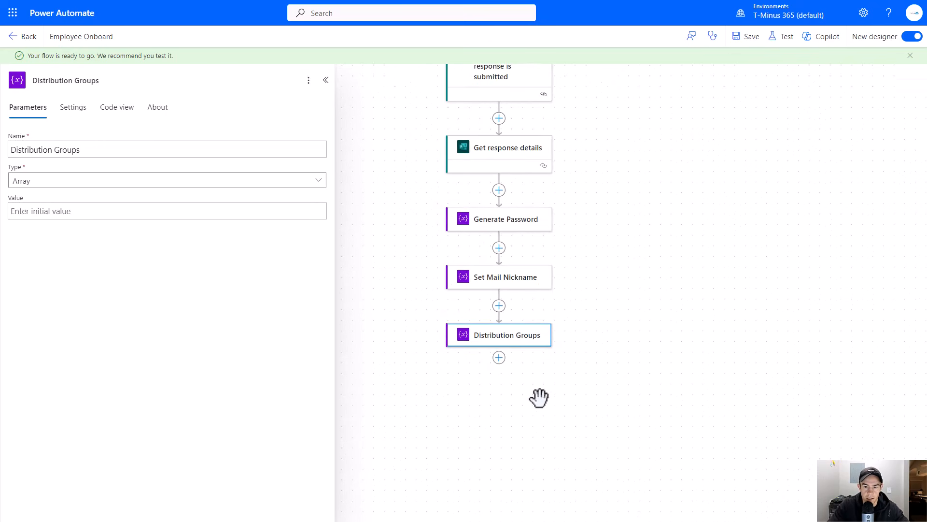
left_click_drag(593, 363, 606, 339)
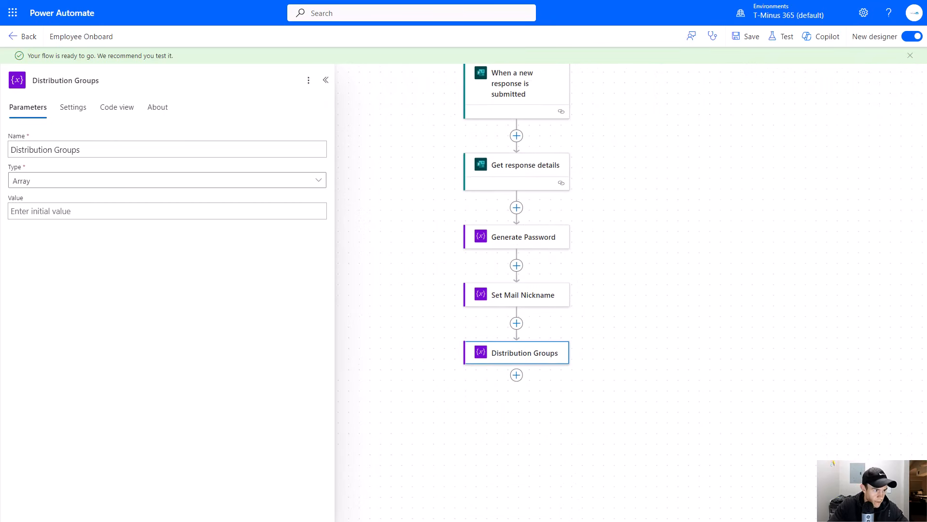
- Add a Microsoft Entra ID Get user action below the Distribution Groups variable
left_click(517, 375)
left_click(529, 375)
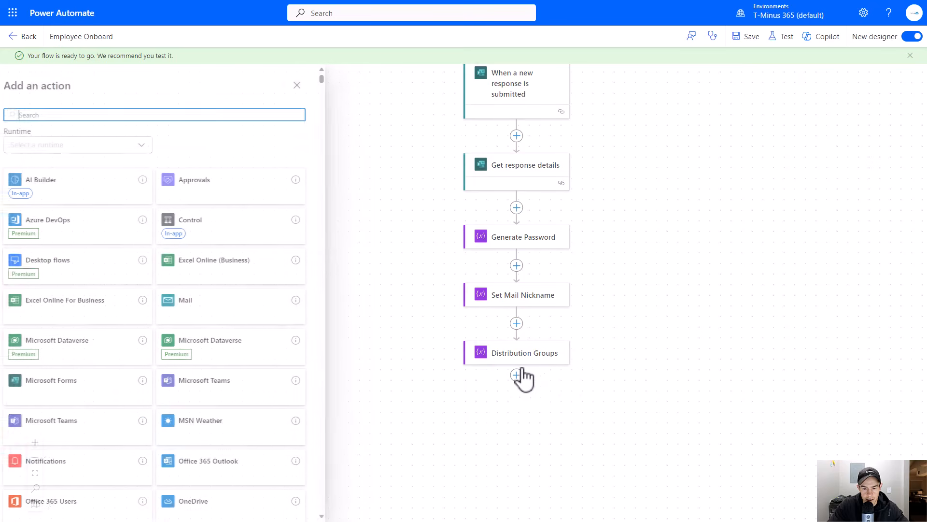
type("Entra")
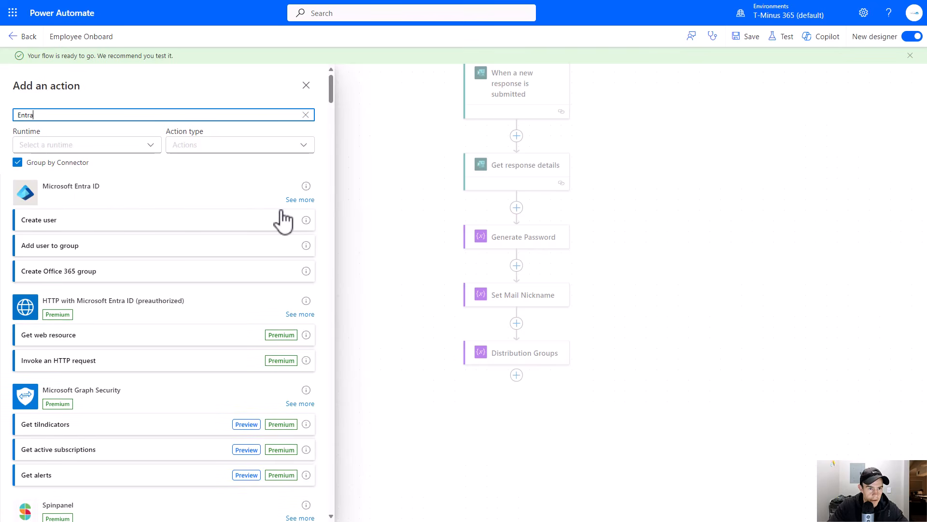
left_click(299, 226)
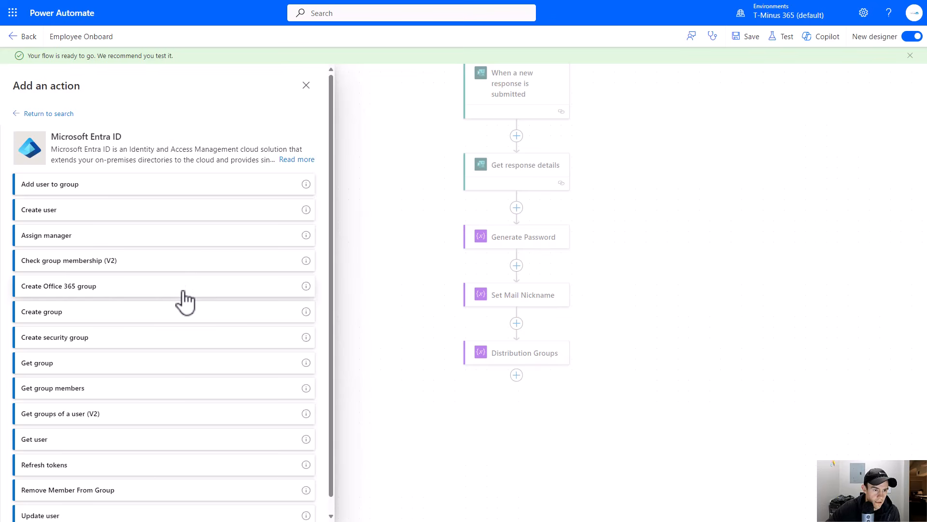
scroll(189, 292, "down", 1)
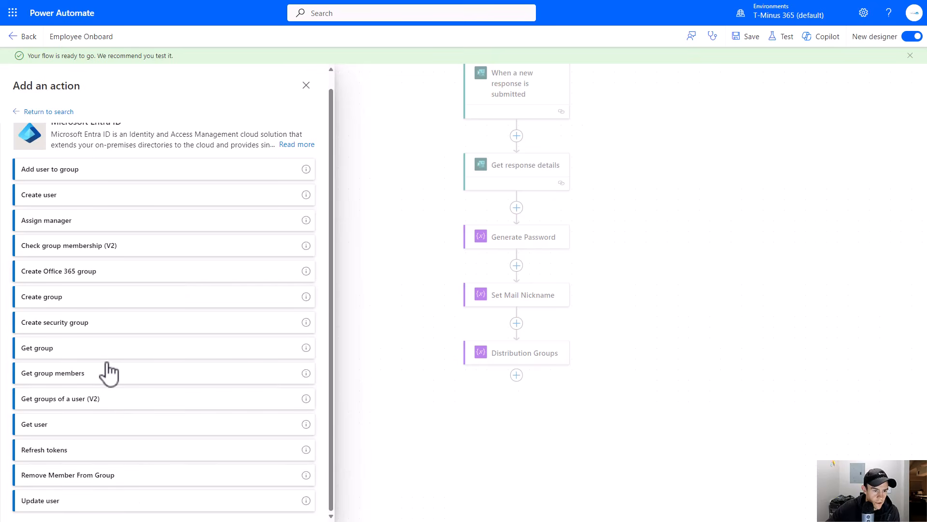
scroll(109, 370, "up", 1)
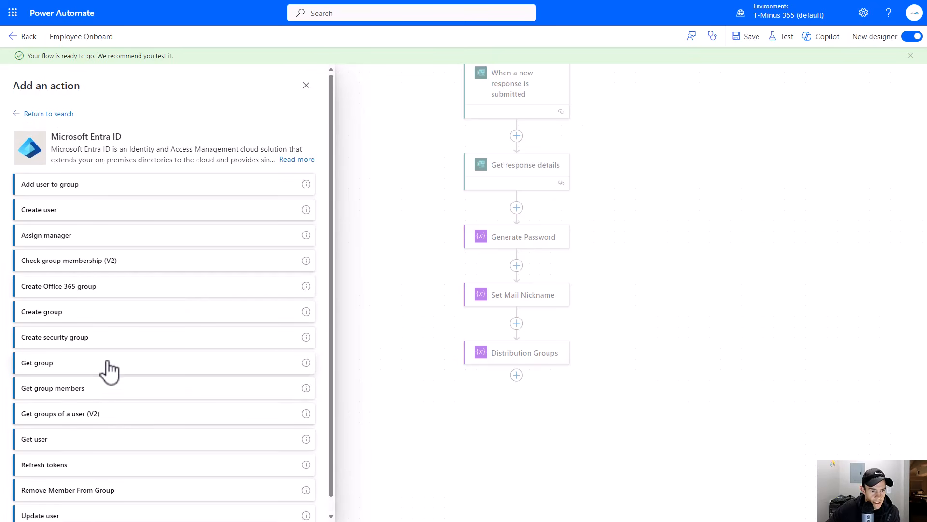
left_click(67, 442)
- Set the Get user action's User Id to the Users Manager form answer
left_click(328, 145)
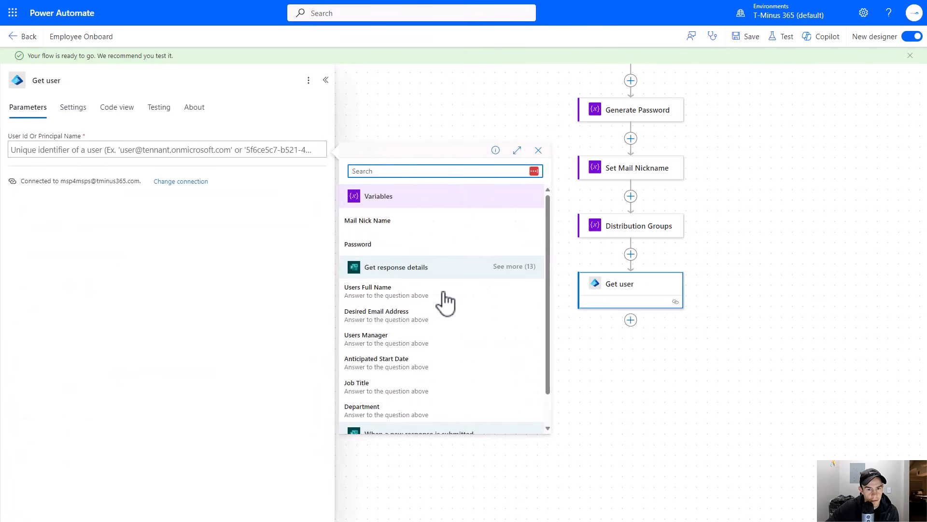
scroll(423, 292, "down", 1)
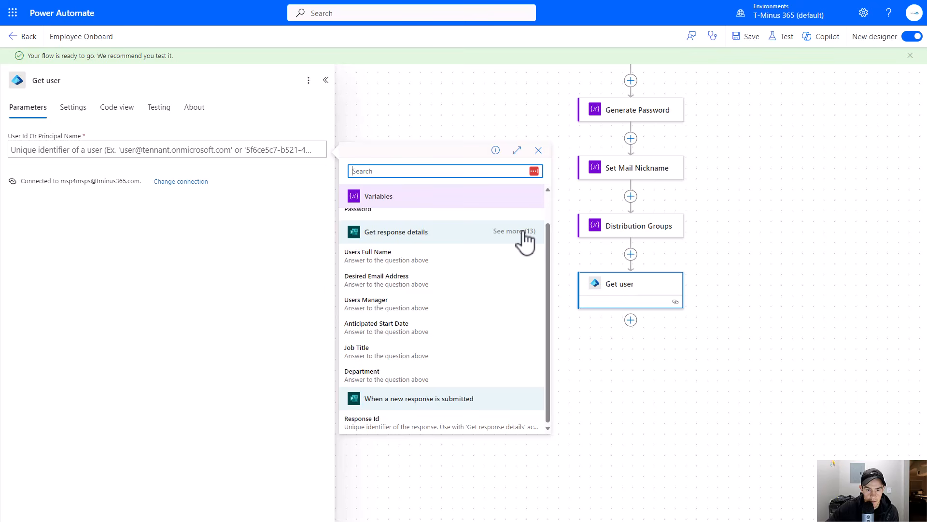
left_click(379, 302)
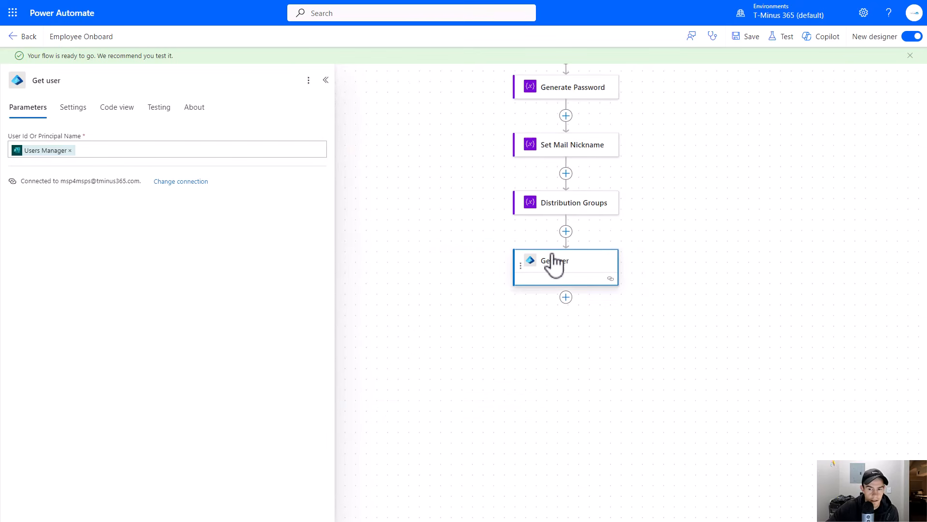
- Rename the Get user action to Get Manager
left_click(110, 80)
type("Get Manag")
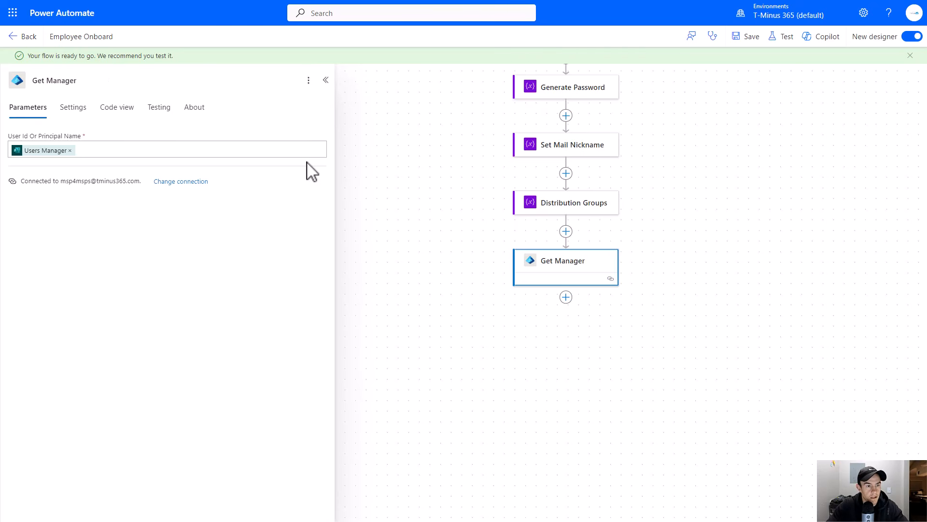
left_click(501, 312)
- Add a Microsoft Entra ID Create user action below Get Manager
left_click(587, 297)
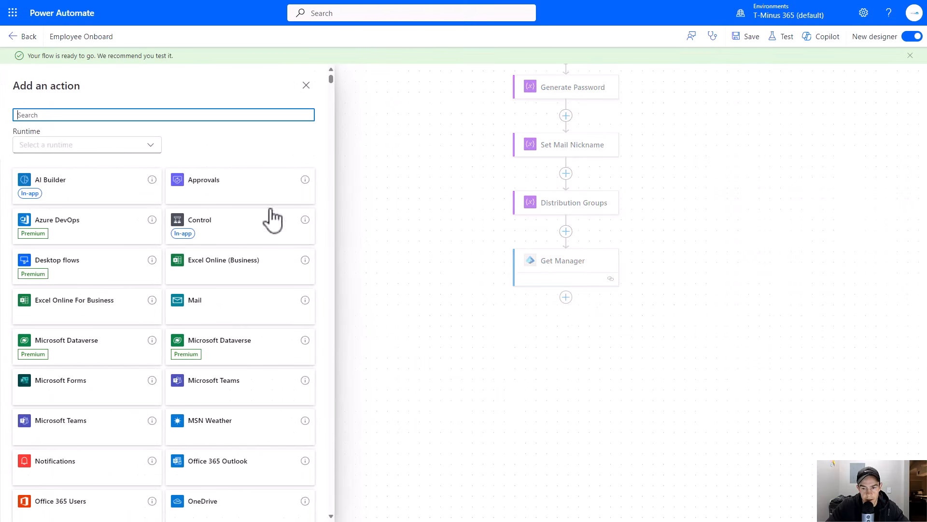
type("Entra")
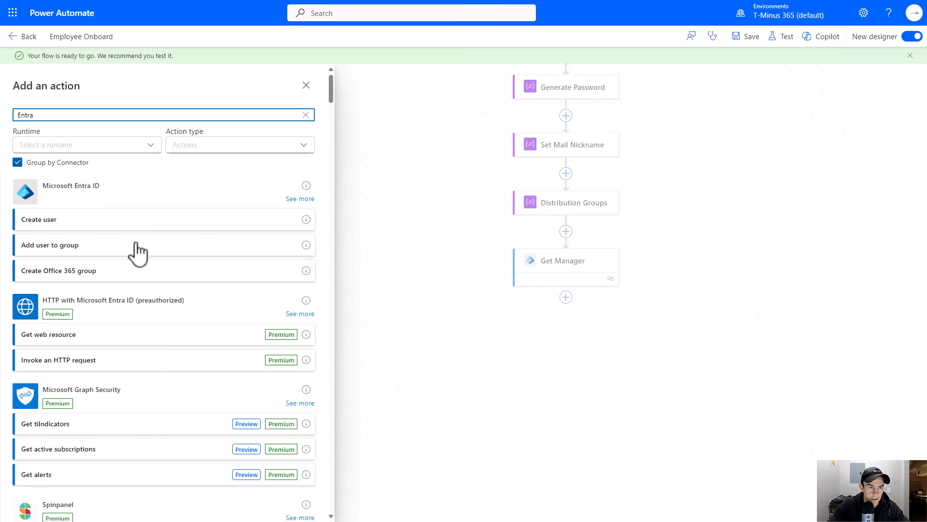
left_click(162, 218)
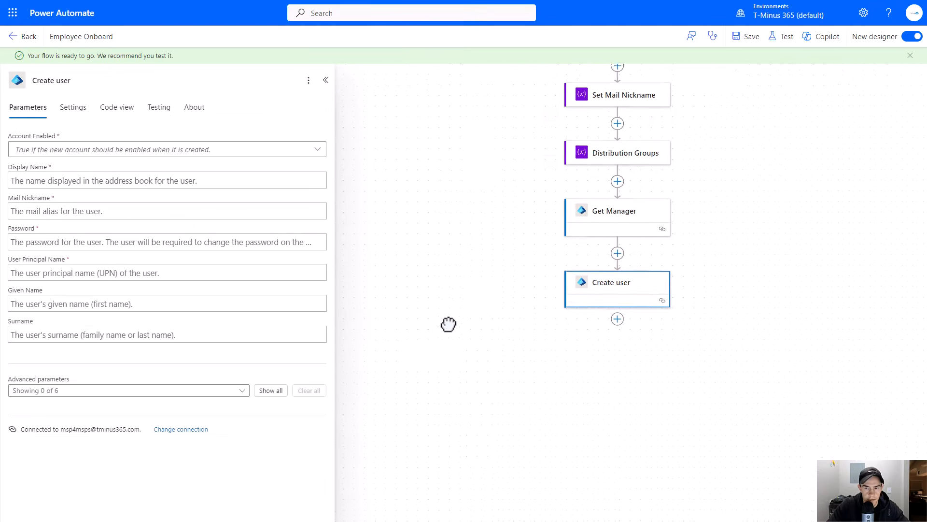
- Set Account Enabled to Yes and Display Name to the Users Full Name answer
left_click(160, 150)
left_click(148, 187)
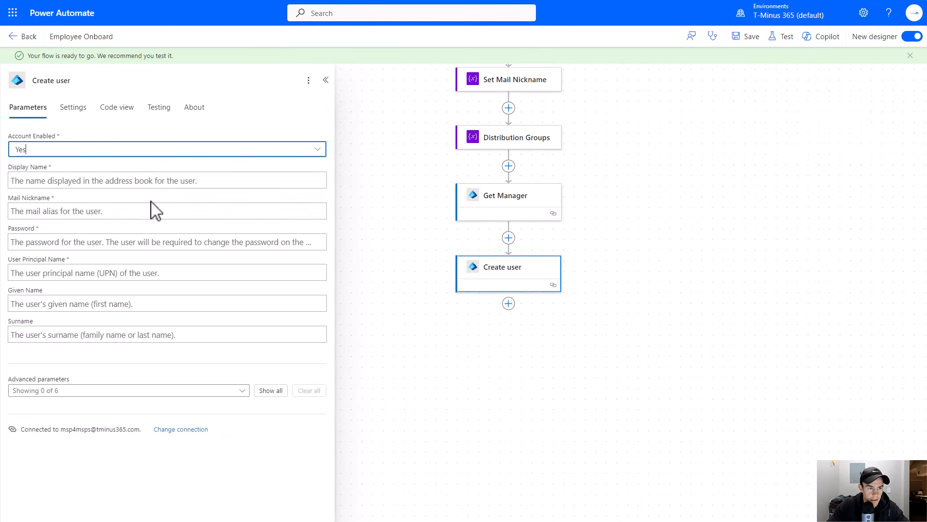
left_click(129, 181)
left_click(327, 174)
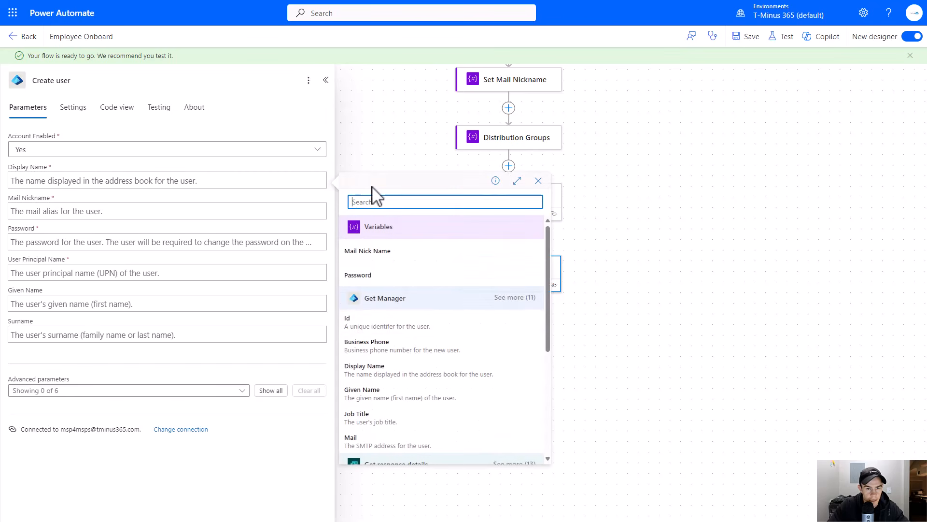
scroll(478, 345, "down", 3)
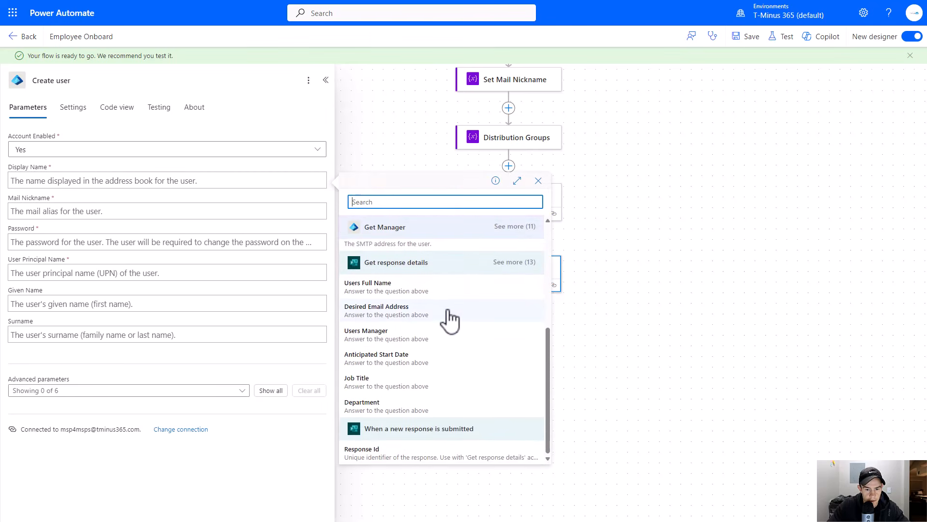
left_click(408, 227)
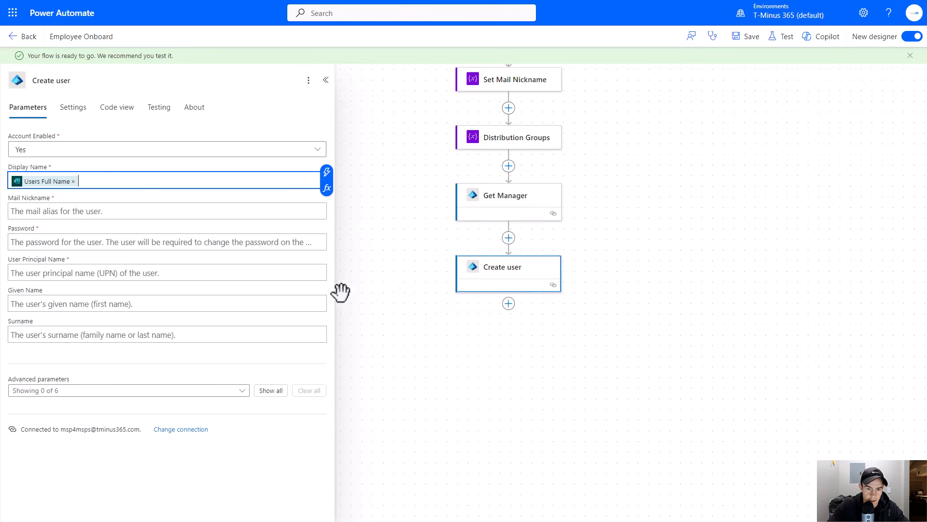
- Set Mail Nickname to the Mail Nick Name variable and Password to the Password variable
left_click(114, 211)
left_click(328, 204)
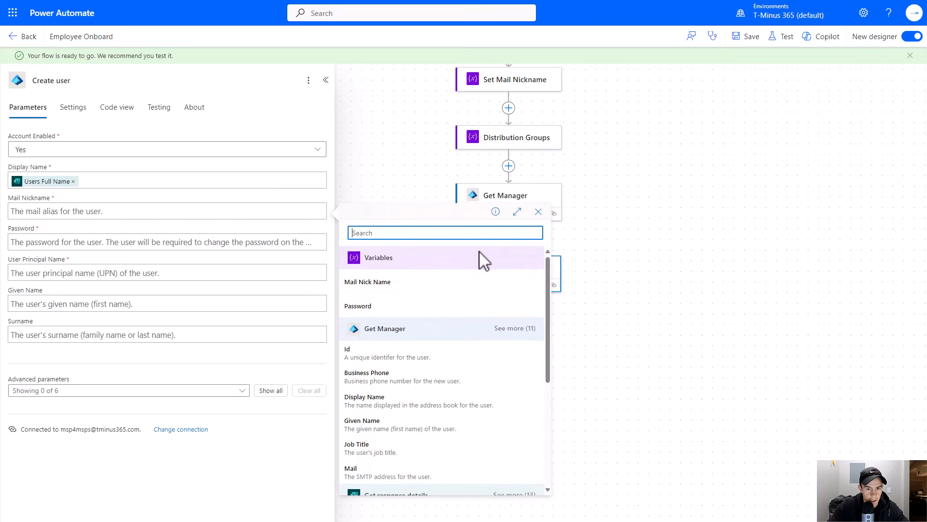
left_click(385, 285)
left_click(127, 242)
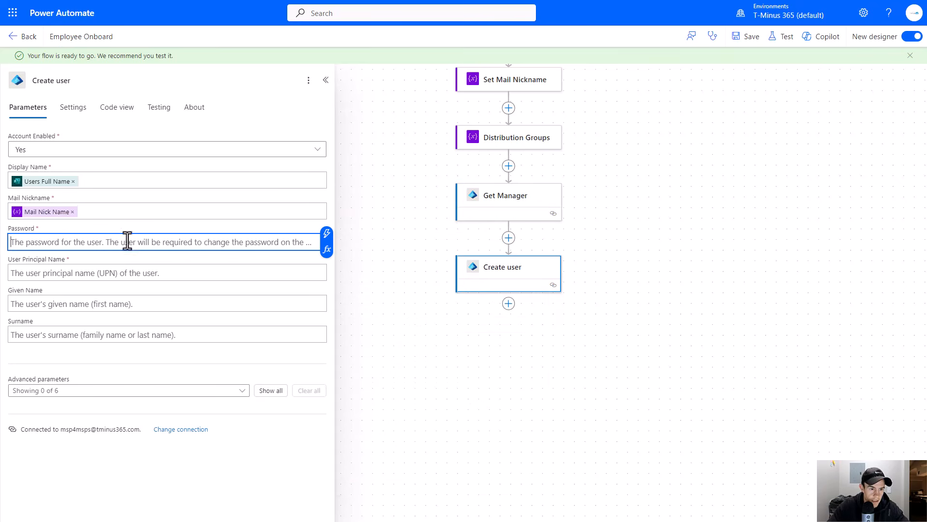
left_click(327, 234)
left_click(358, 328)
- Set the User Principal Name to the Desired Email Address answer
left_click(133, 272)
left_click(329, 267)
scroll(447, 356, "down", 5)
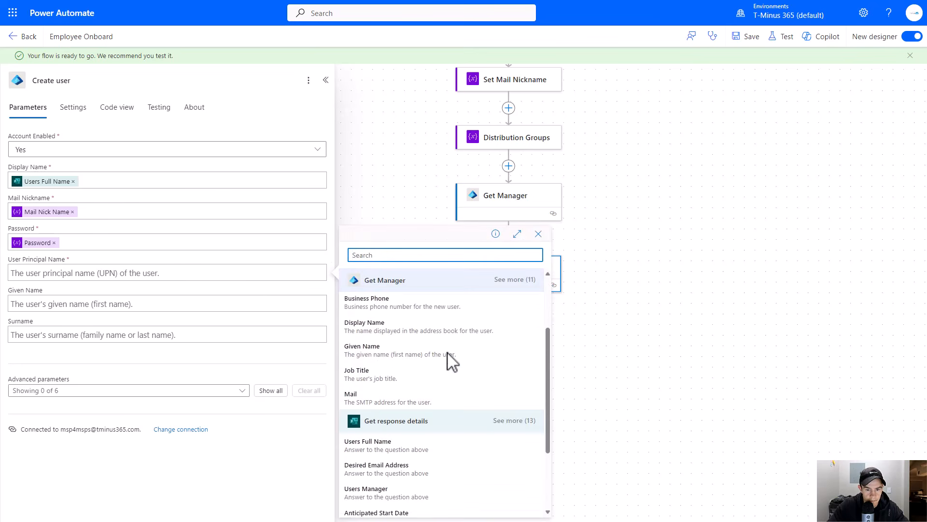
left_click(411, 365)
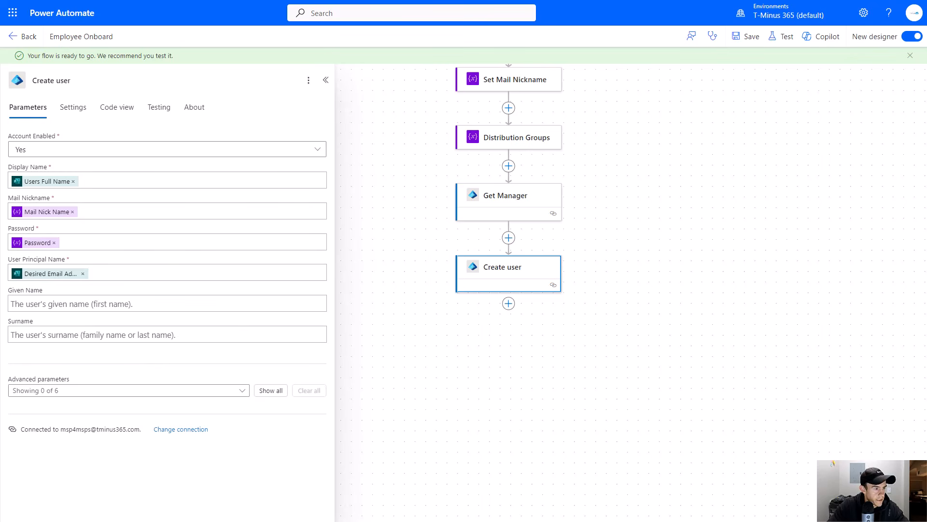
- Add a Microsoft Entra ID Assign manager action below Create user
left_click(508, 303)
left_click(550, 309)
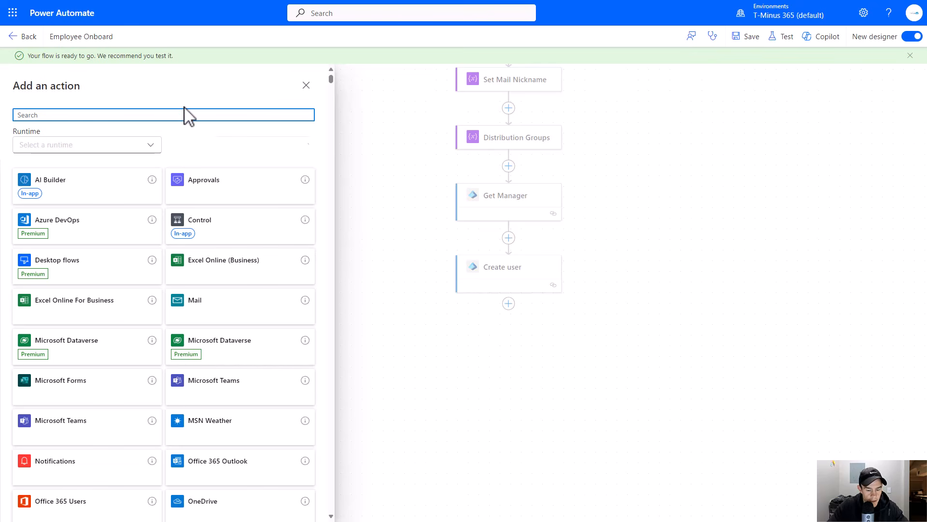
type("Entra")
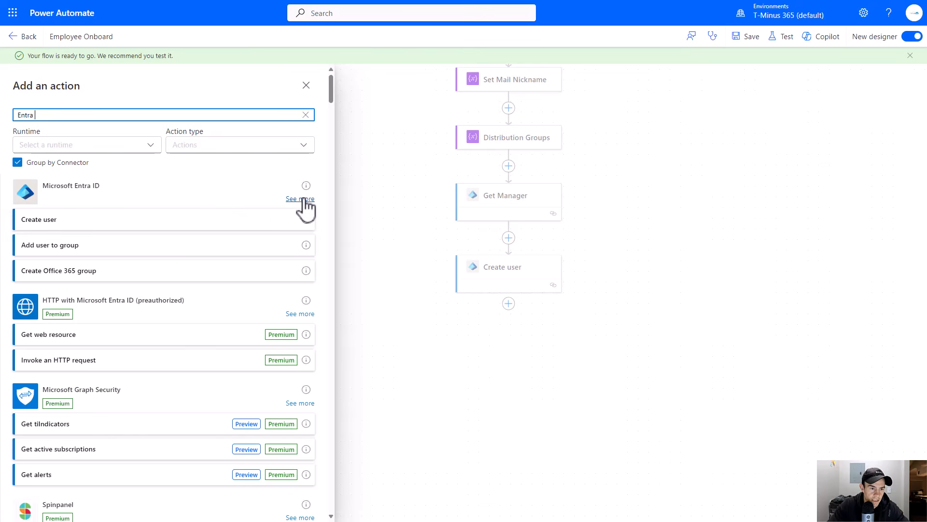
left_click(303, 199)
scroll(152, 292, "down", 1)
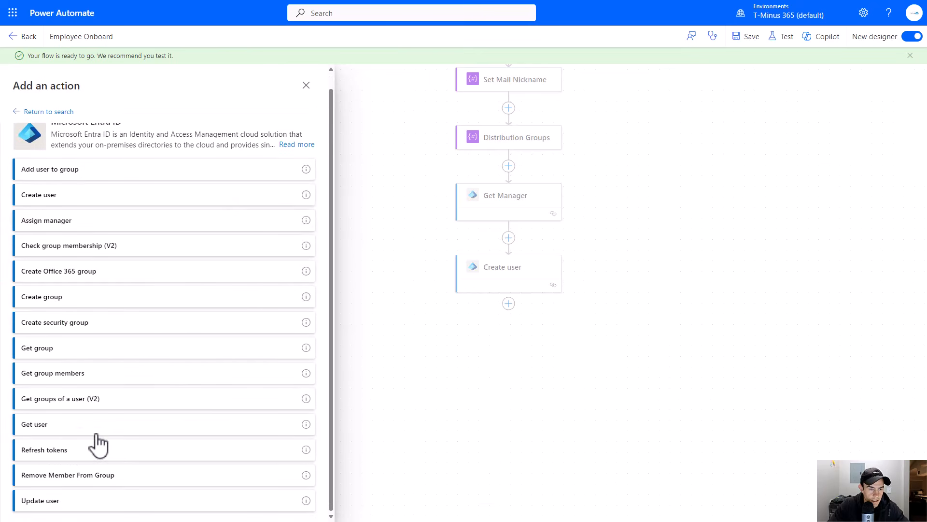
left_click(71, 236)
- Set the manager's user Id to Get Manager's Id and the user Id to Create user's Id
left_click(137, 147)
left_click(324, 144)
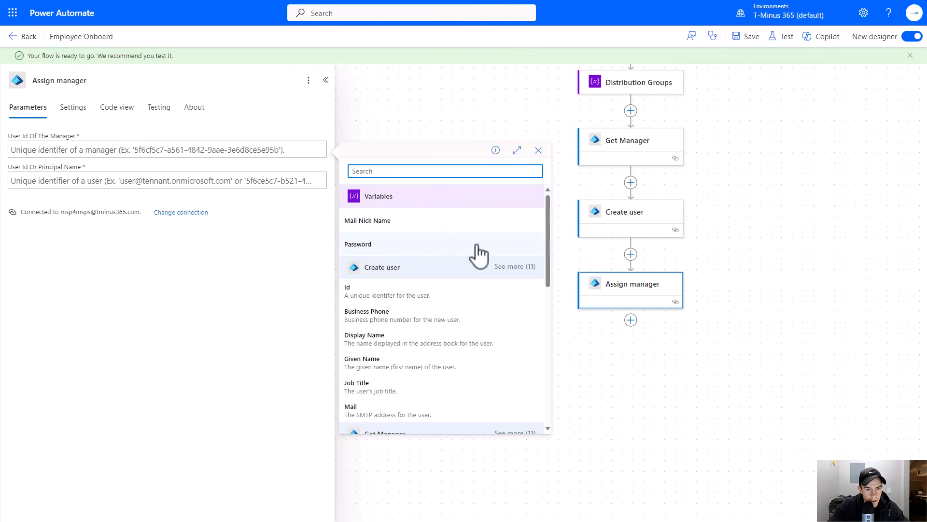
scroll(479, 231, "down", 5)
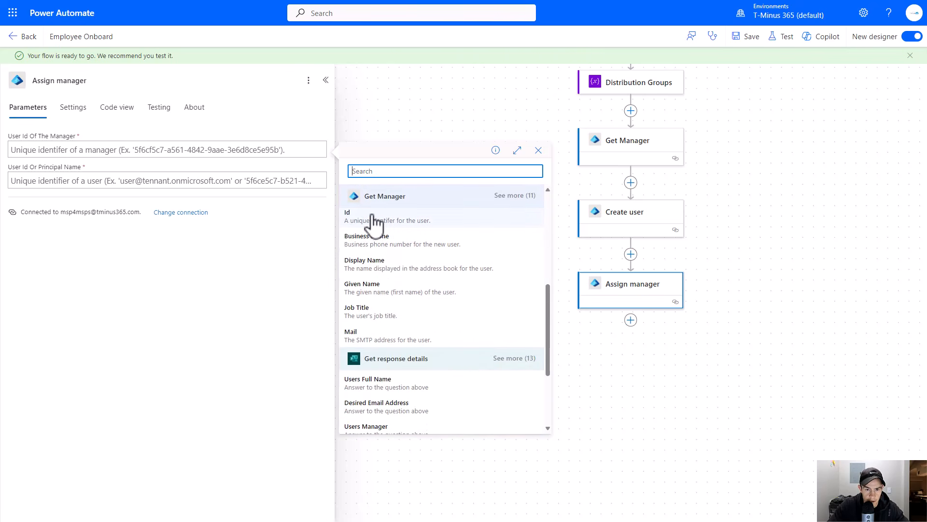
left_click(400, 220)
left_click(274, 180)
left_click(327, 174)
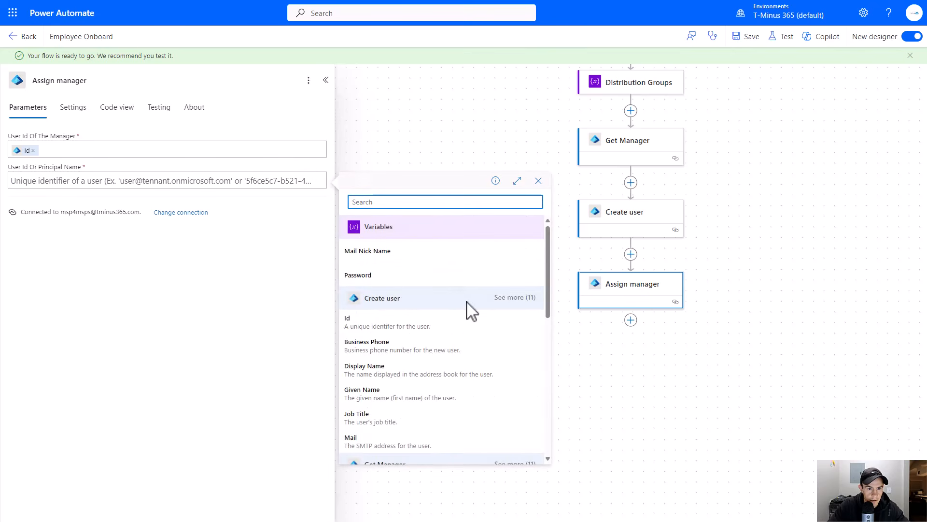
left_click(379, 323)
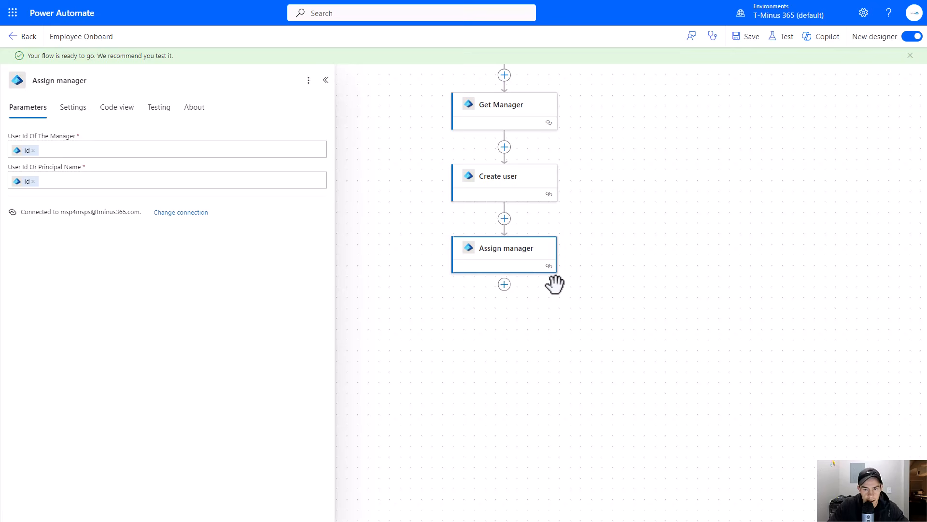
- Add a parallel branch after Create user with a Microsoft Entra ID Add user to group action
left_click(481, 233)
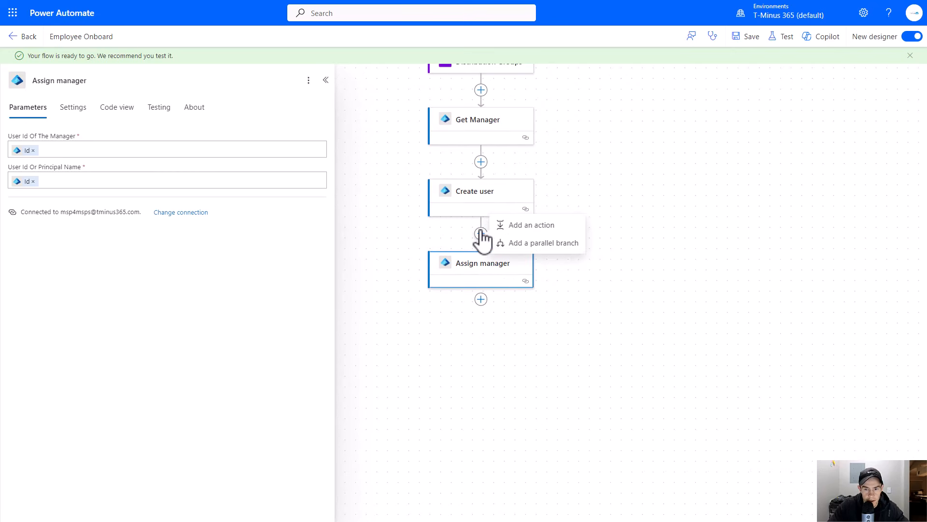
left_click(548, 245)
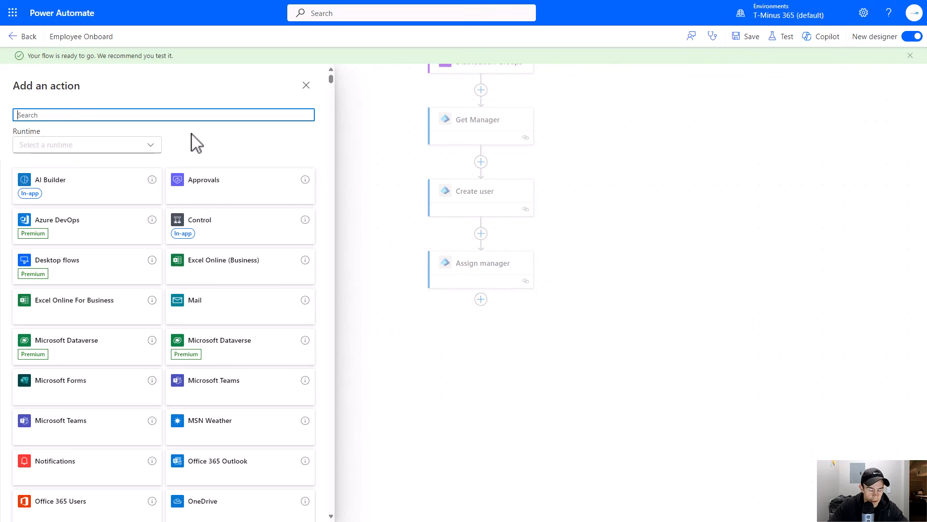
type("Entra")
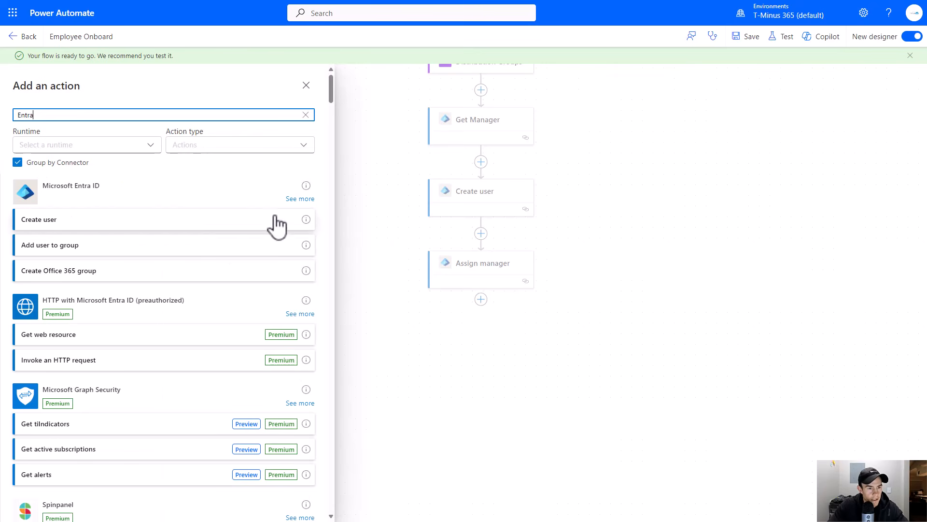
left_click(74, 252)
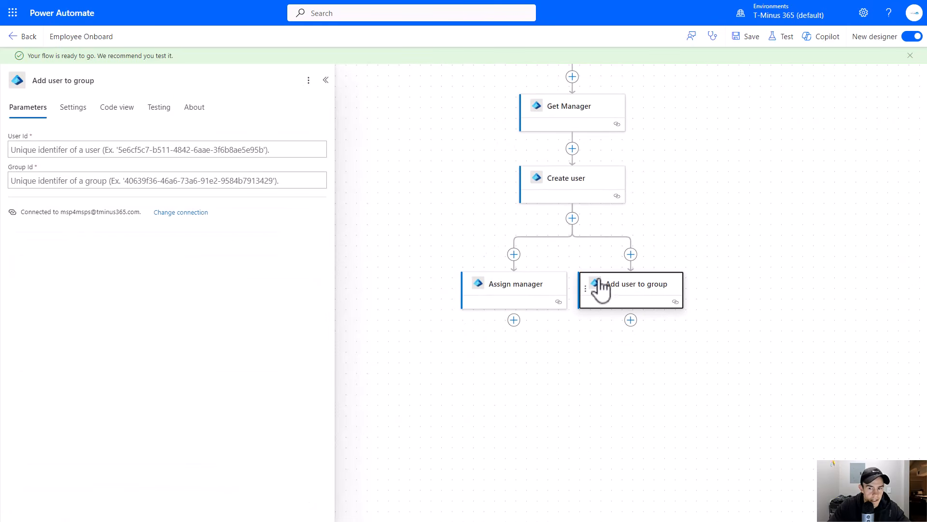
- Rename the Add user to group action to Assign License
left_click(85, 81)
type("Lic")
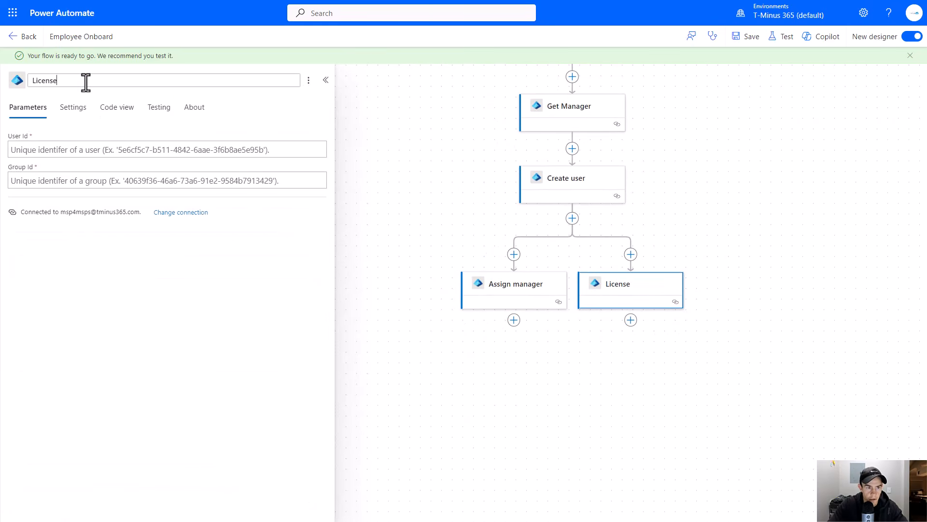
type("ense")
key("ctrl+a")
type("As")
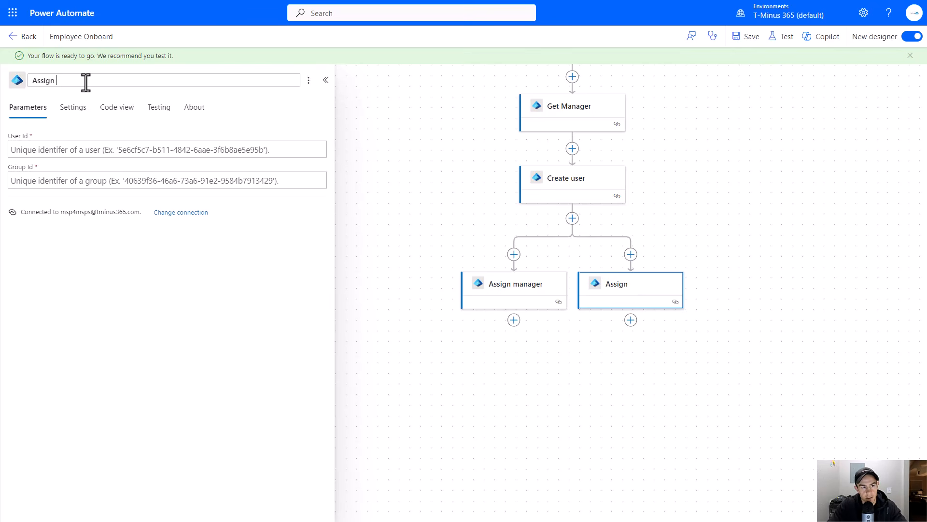
type("sign License")
- Set Assign License's User Id to the Id output of Create user
left_click(96, 150)
left_click(327, 143)
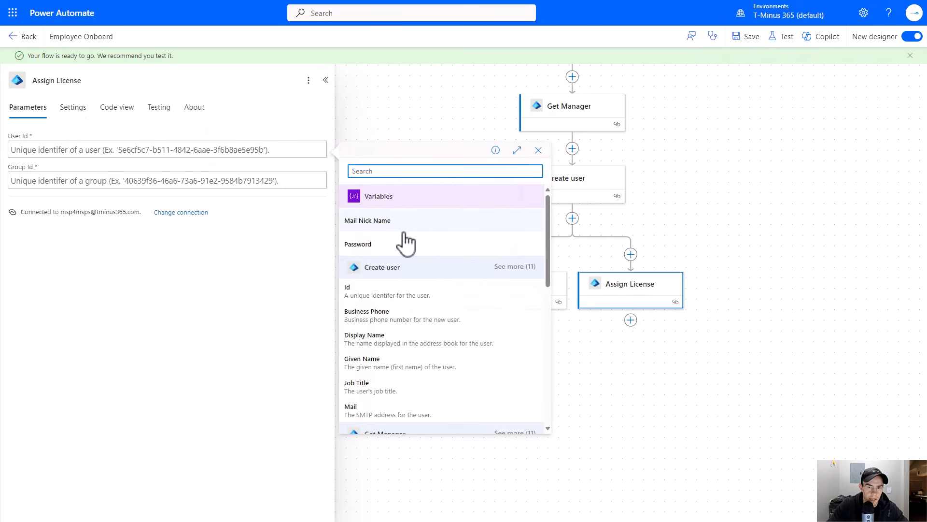
left_click(405, 290)
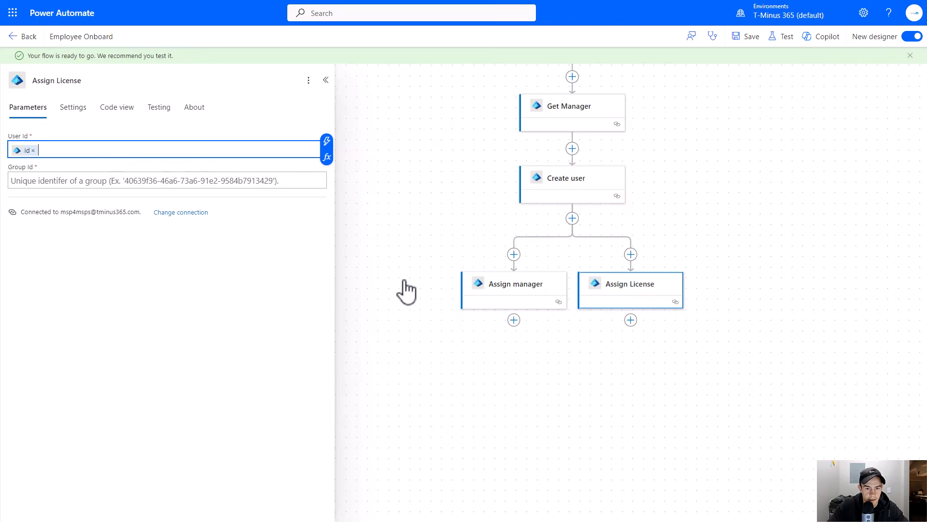
left_click_drag(401, 236, 340, 252)
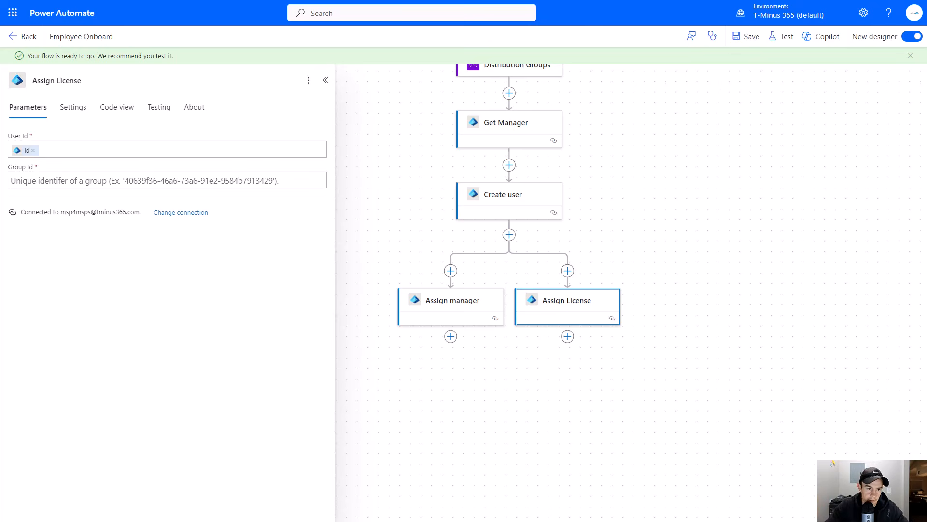
left_click_drag(506, 389, 611, 366)
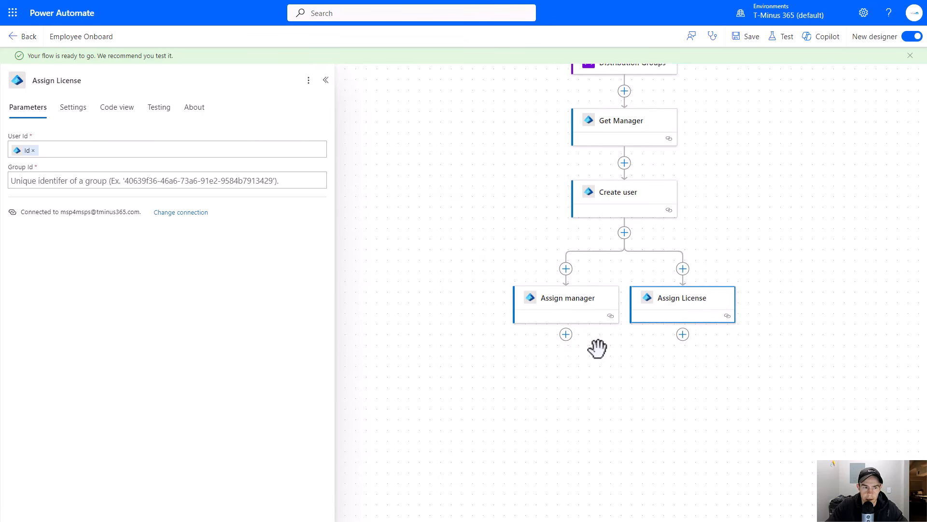
left_click_drag(597, 348, 453, 325)
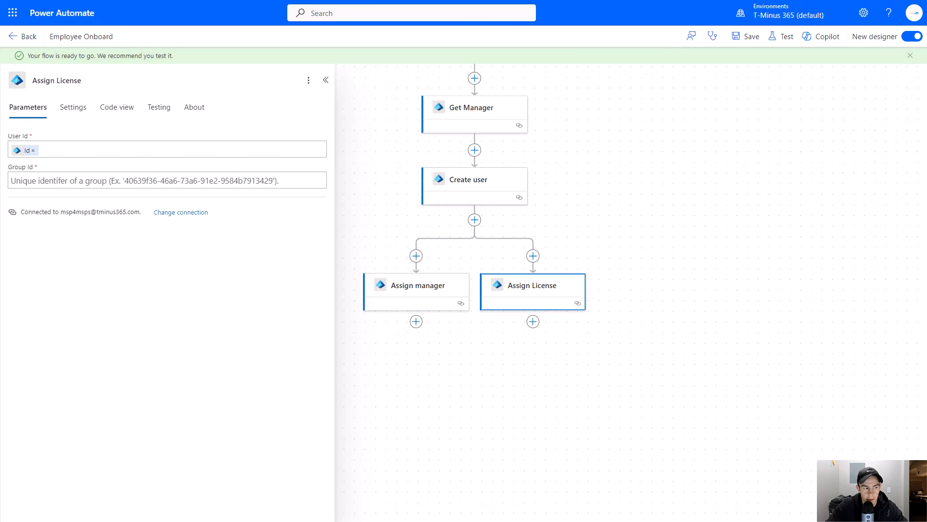
- Switch to the Microsoft Entra admin center and search all groups for License and Microsoft
key("alt+Tab")
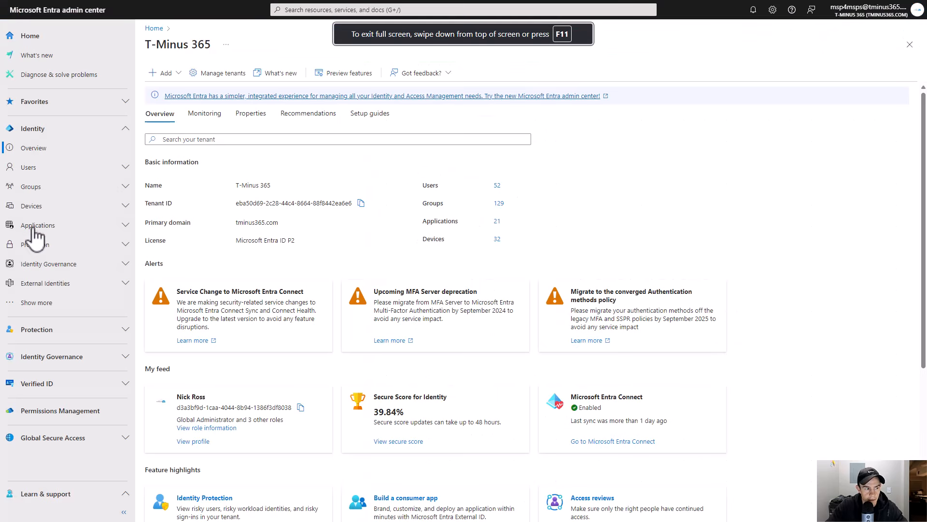
left_click(84, 191)
left_click(70, 225)
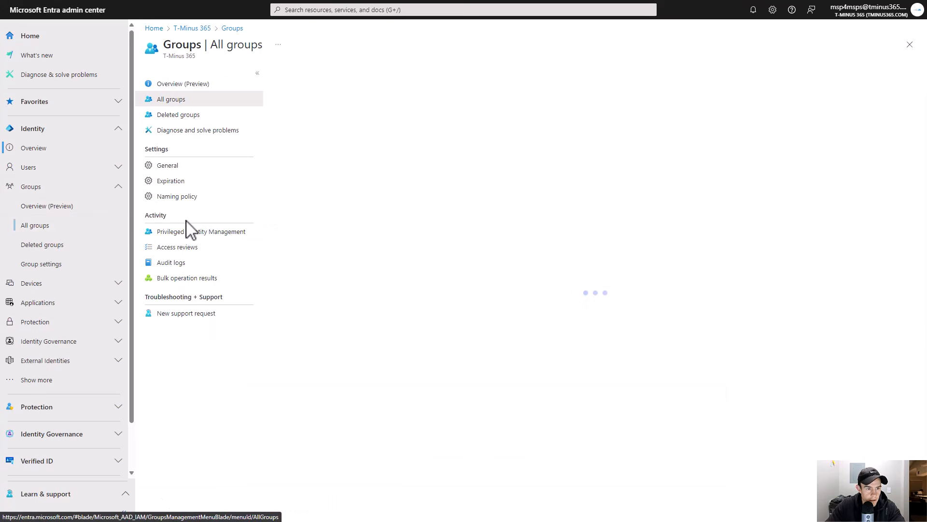
left_click(344, 98)
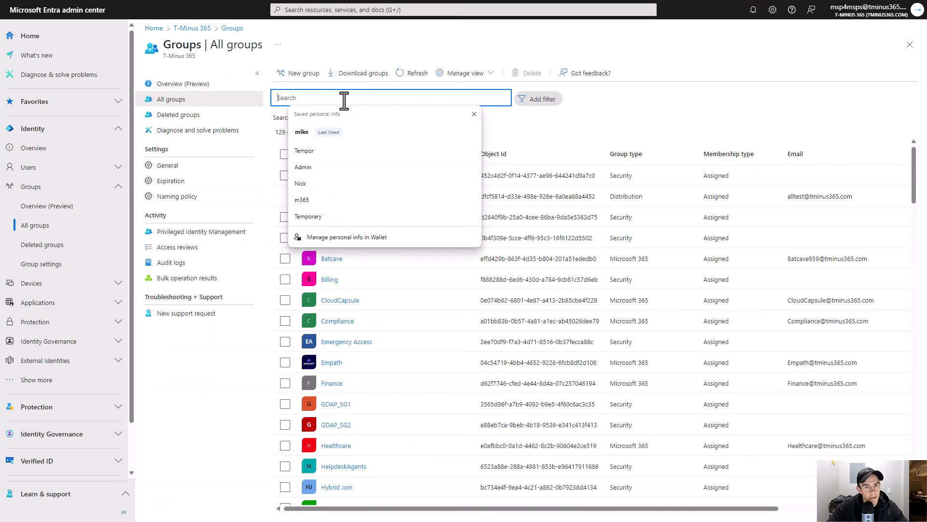
type("License")
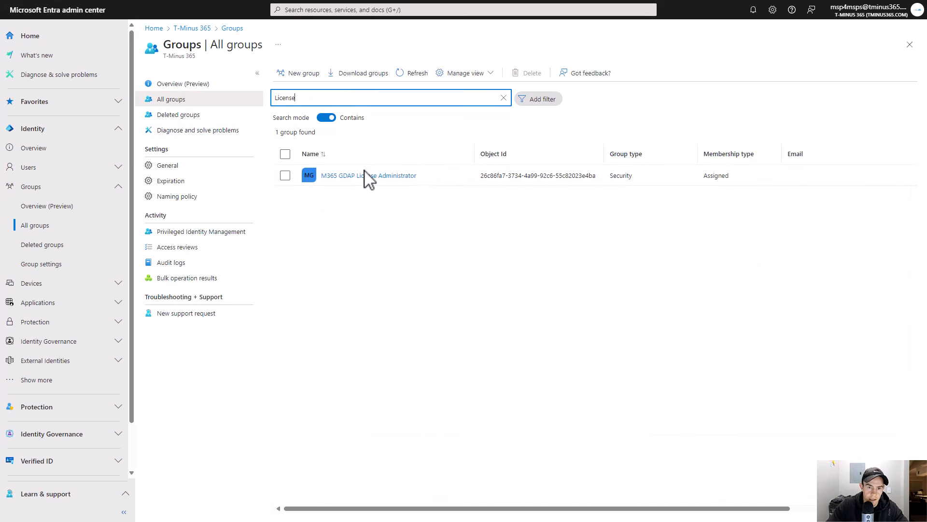
type("Microsoft")
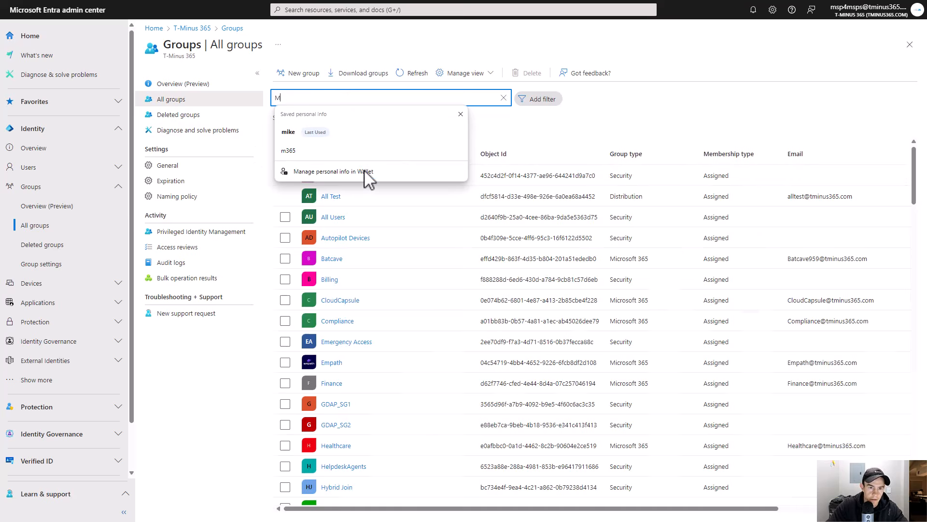
- Create a new Security group named M365 BP Users
left_click(298, 73)
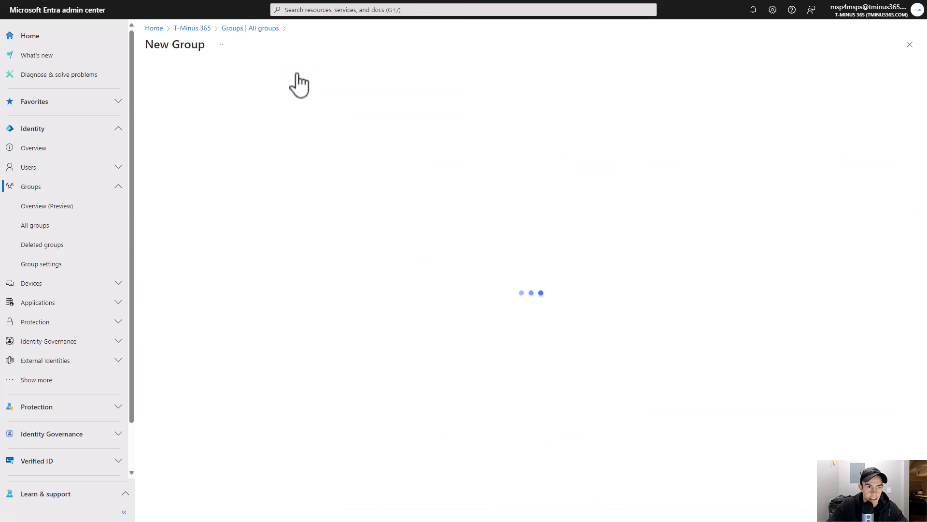
left_click(217, 136)
type("M365 E")
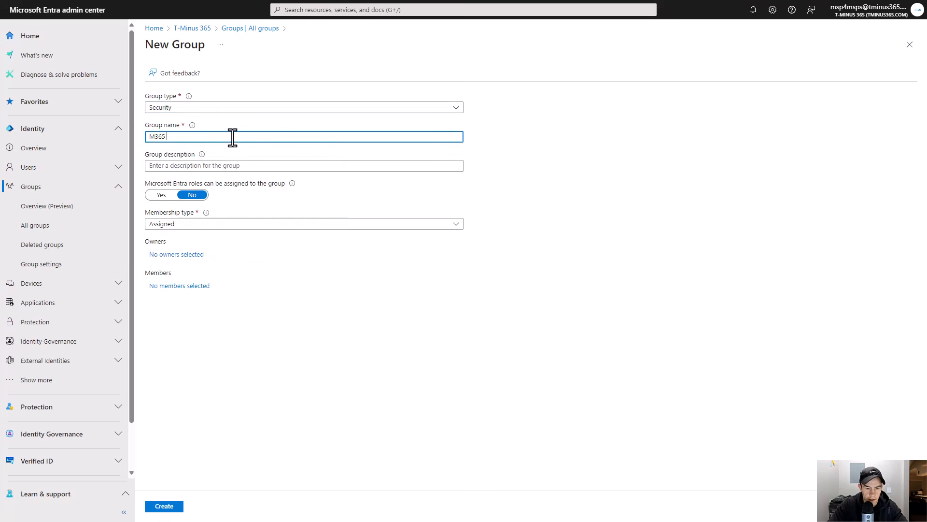
key("BackSpace")
type("BP Users")
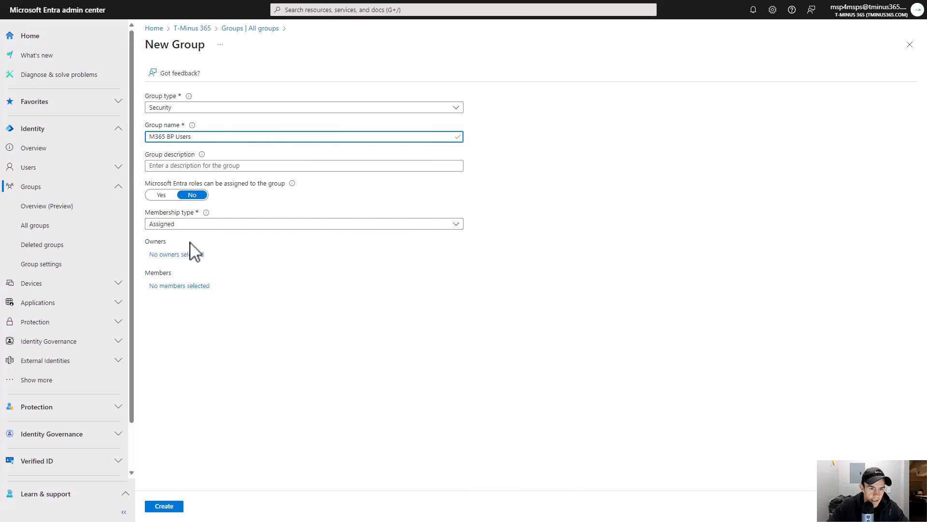
left_click(172, 507)
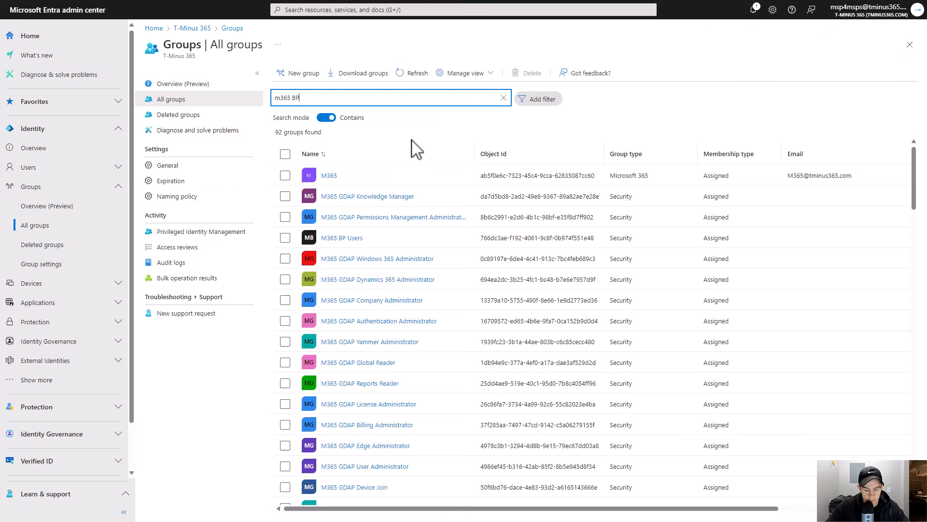
- Try assigning the Microsoft 365 Business Premium license to the M365 BP Users group
left_click(340, 177)
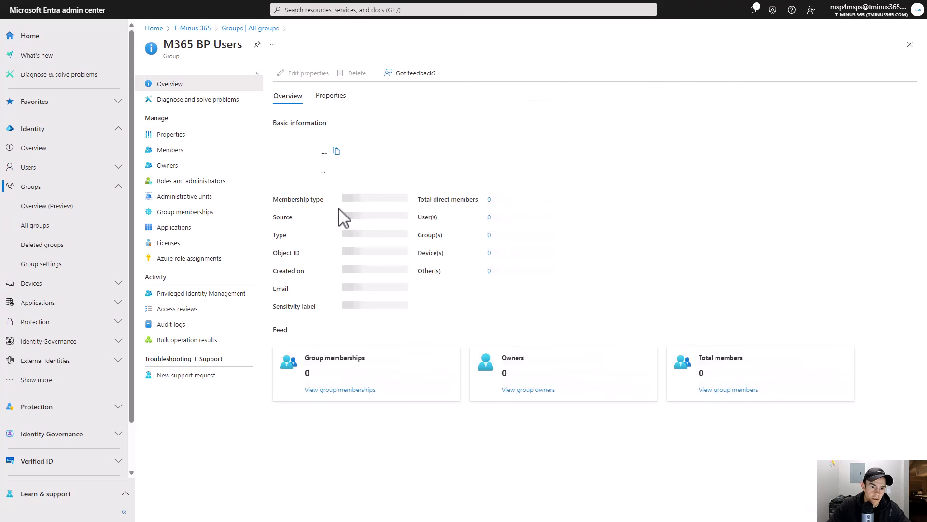
left_click(192, 244)
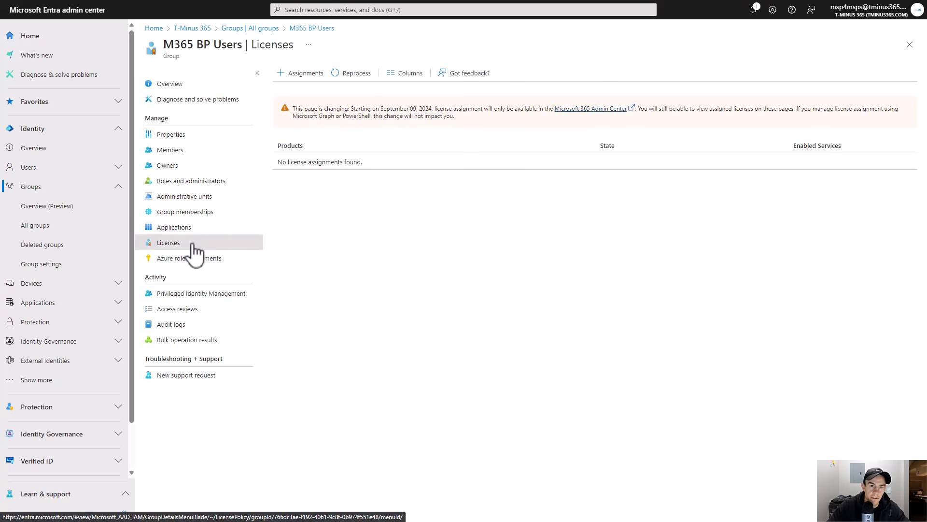
left_click(326, 76)
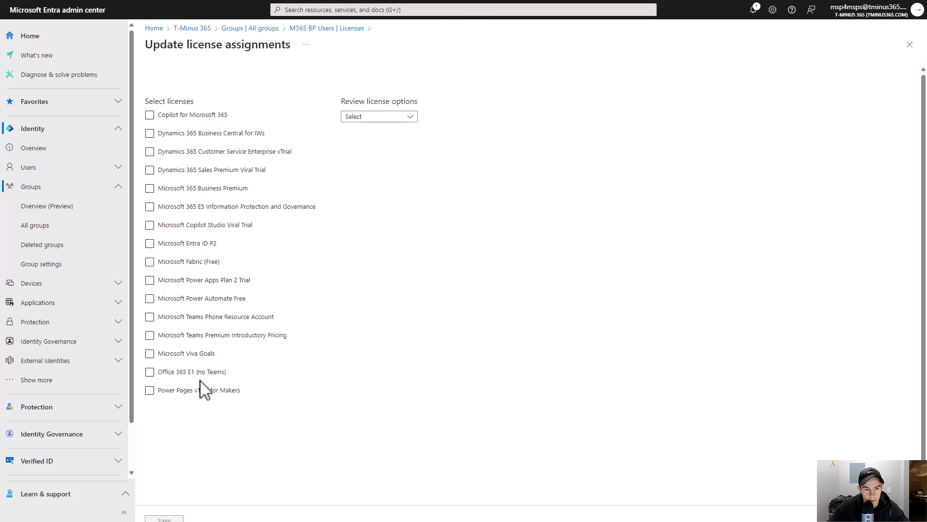
left_click(169, 189)
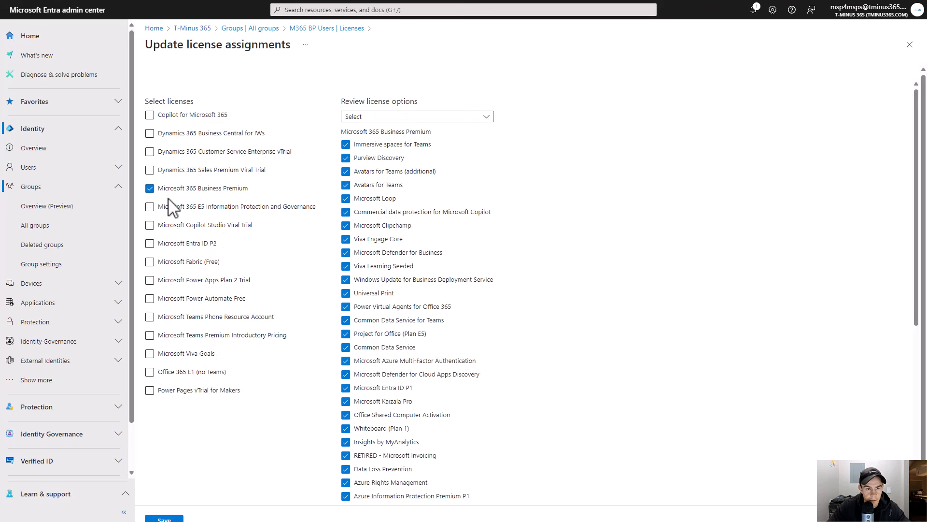
scroll(420, 437, "down", 5)
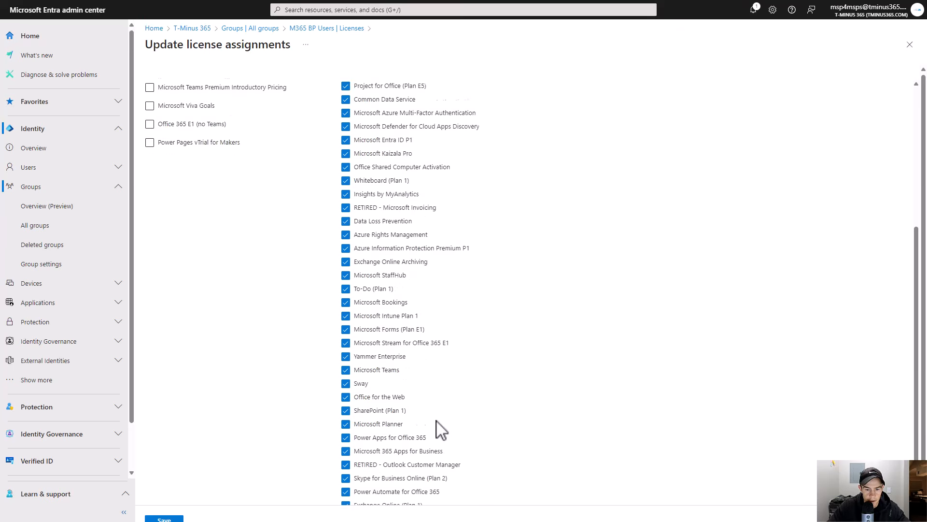
scroll(476, 393, "up", 5)
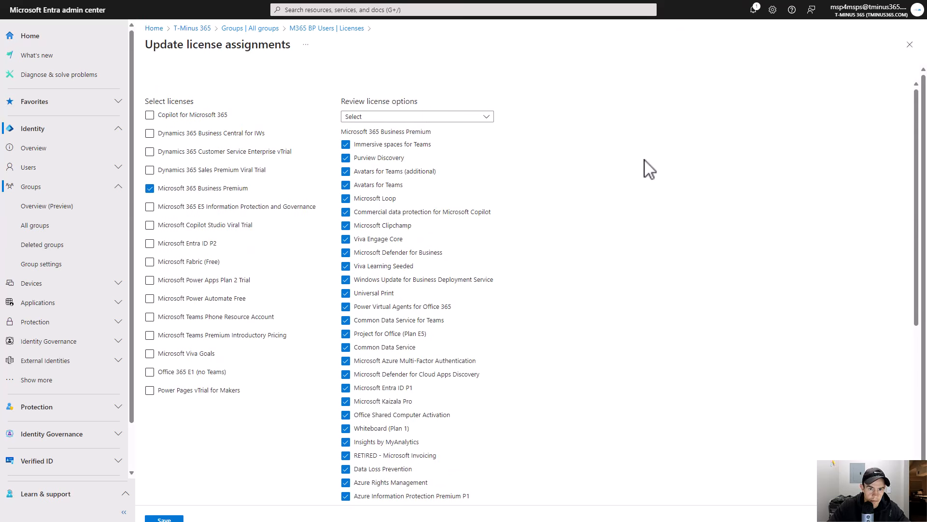
scroll(271, 490, "down", 2)
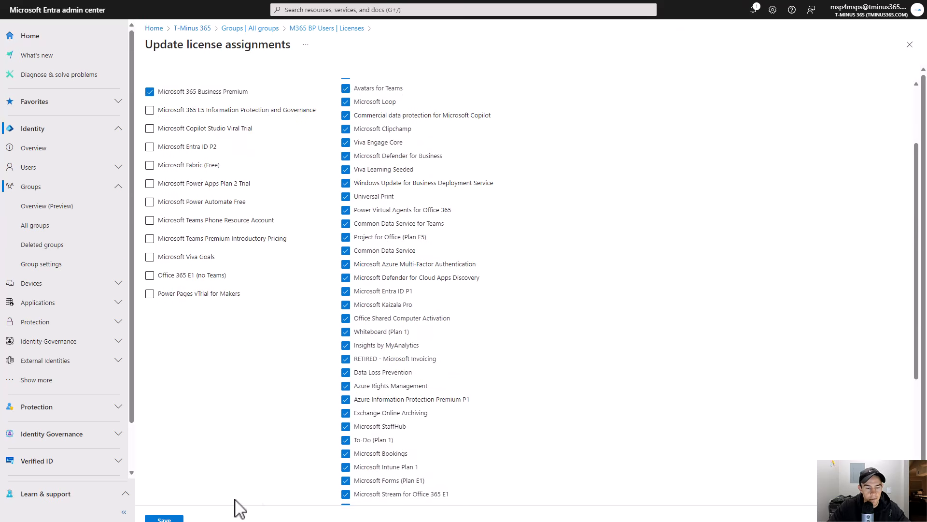
left_click(340, 28)
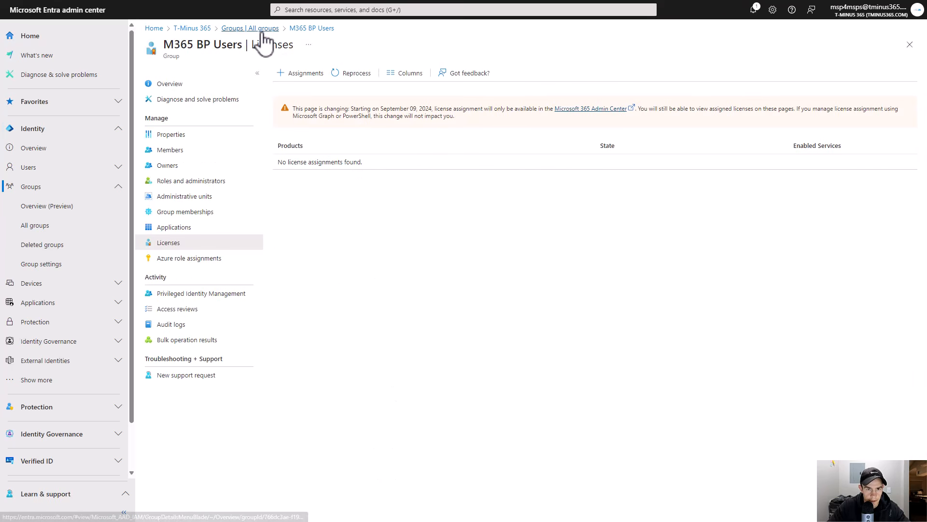
- Copy the M365 BP Users group's Object ID from its overview
left_click(212, 134)
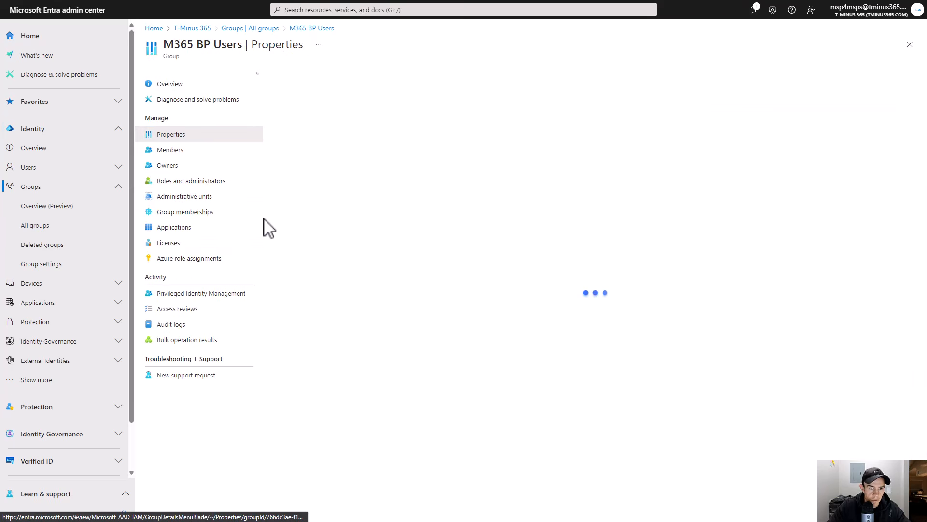
left_click(198, 85)
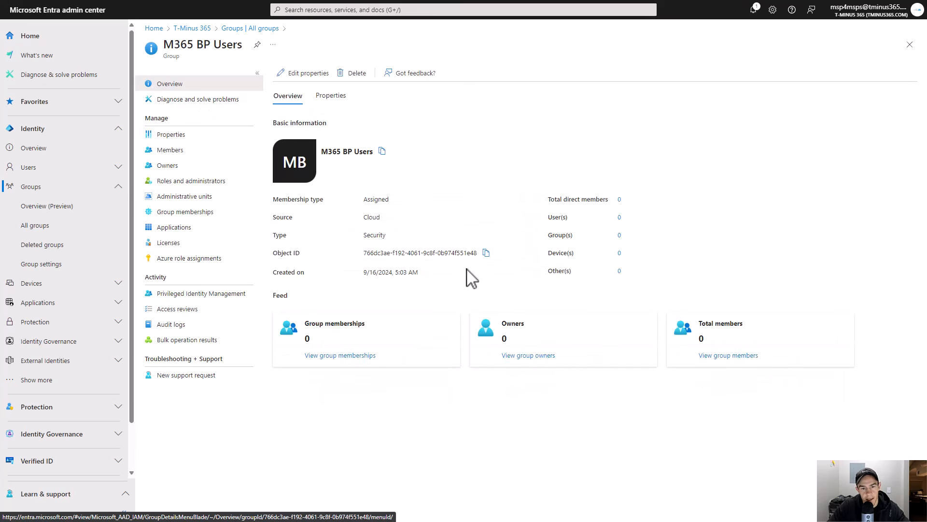
left_click(486, 254)
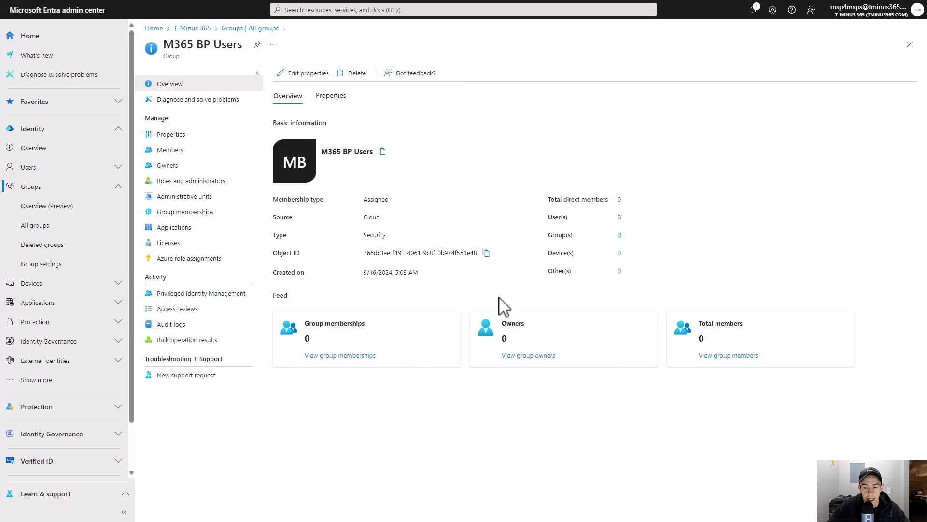
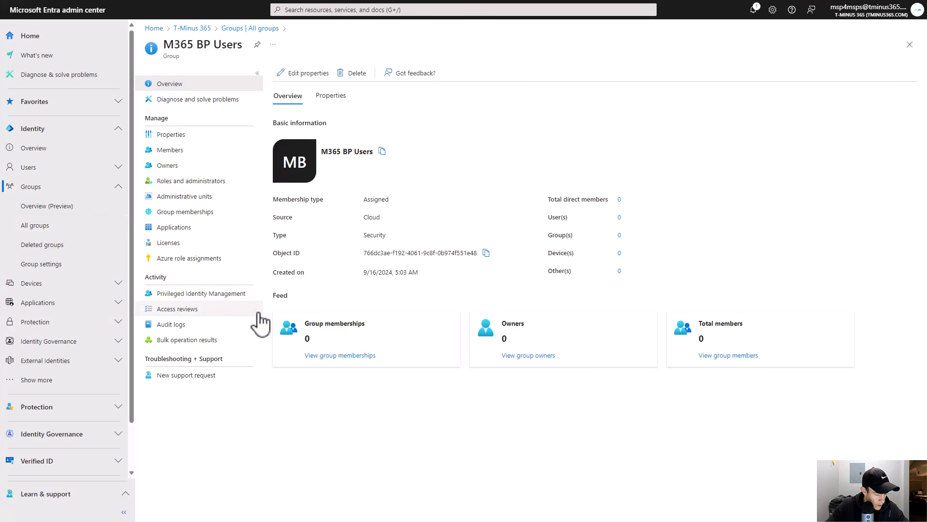
- Paste the M365 BP Users group's Object ID into the Assign License action's Group Id
left_click(486, 253)
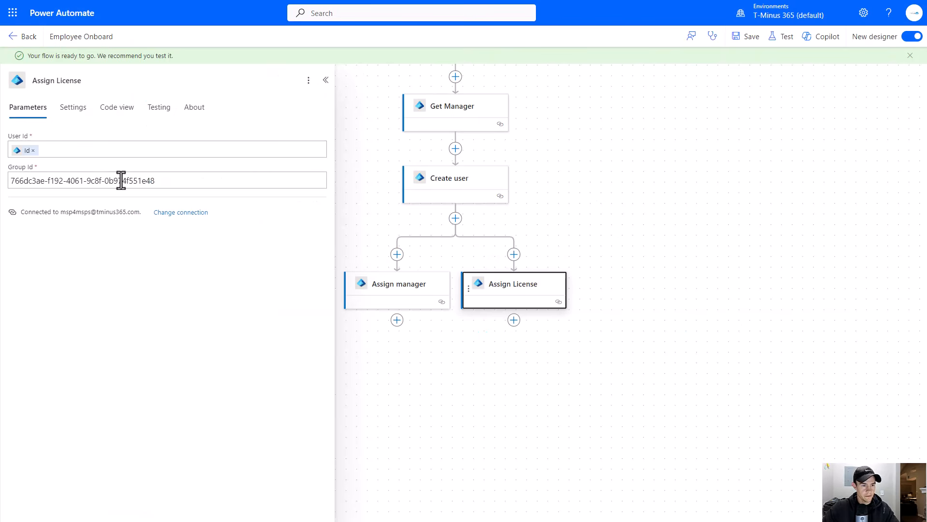
double_click(121, 180)
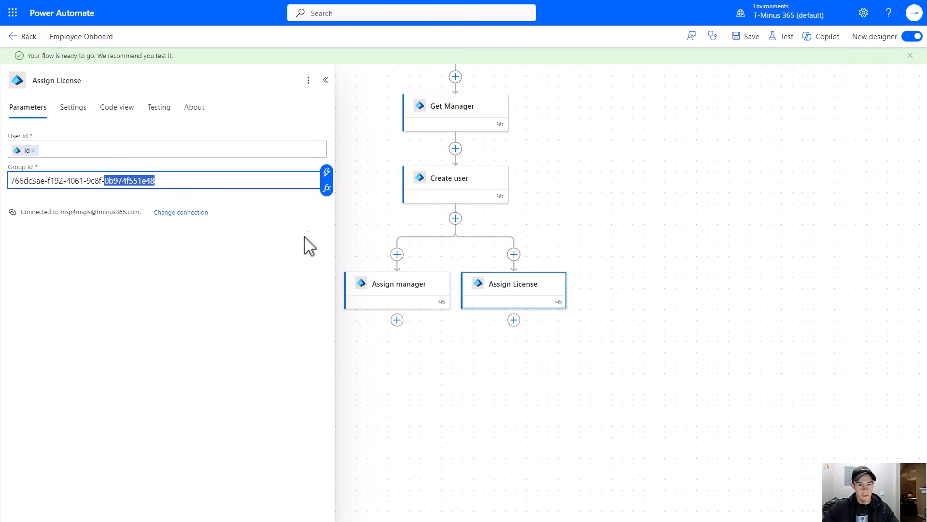
- Add a parallel branch after Create user with a Send an email from a shared mailbox (V2) action
left_click(455, 220)
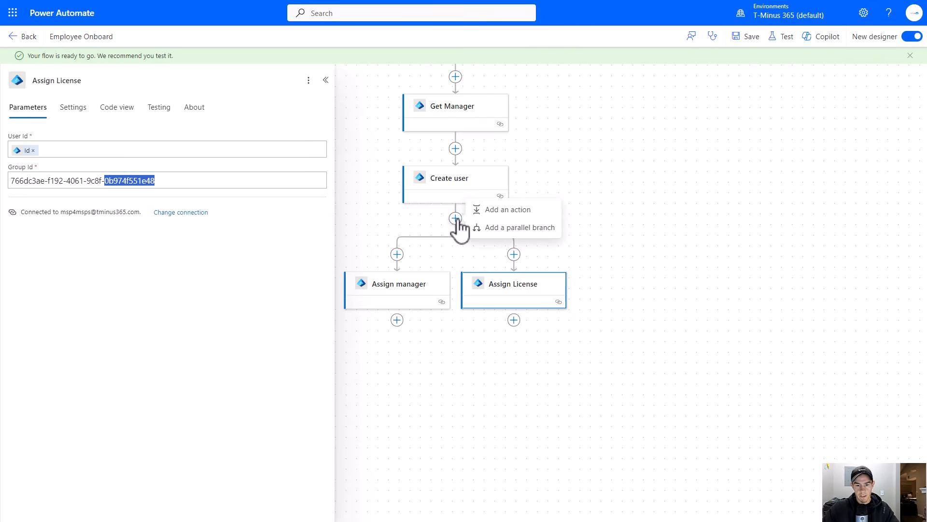
left_click(520, 229)
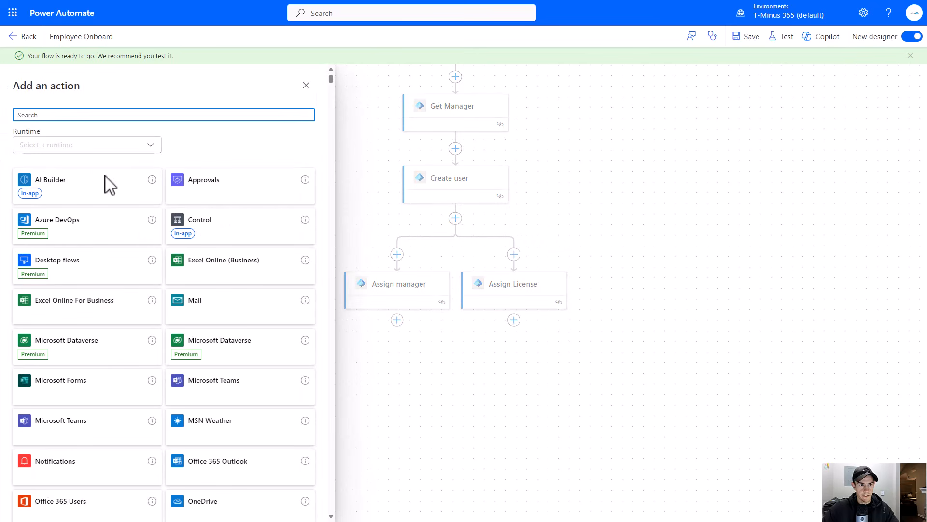
type("send email")
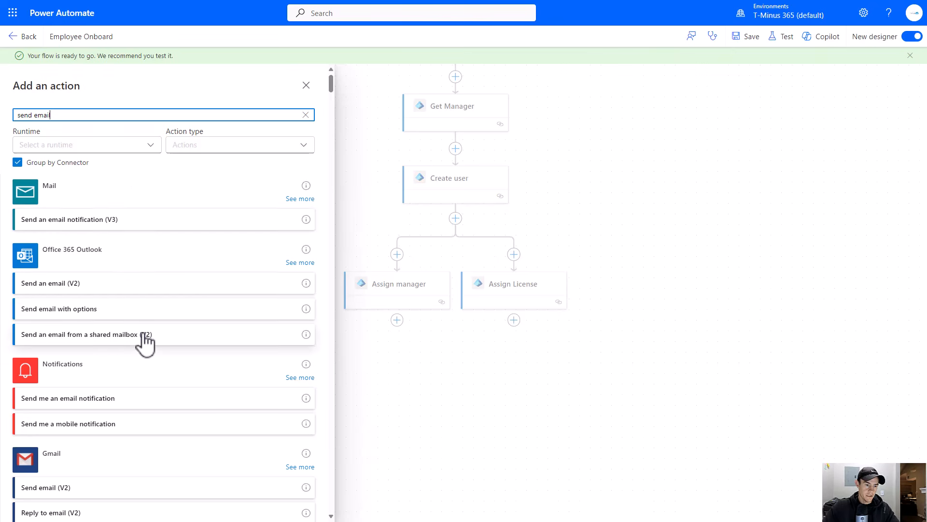
left_click(108, 334)
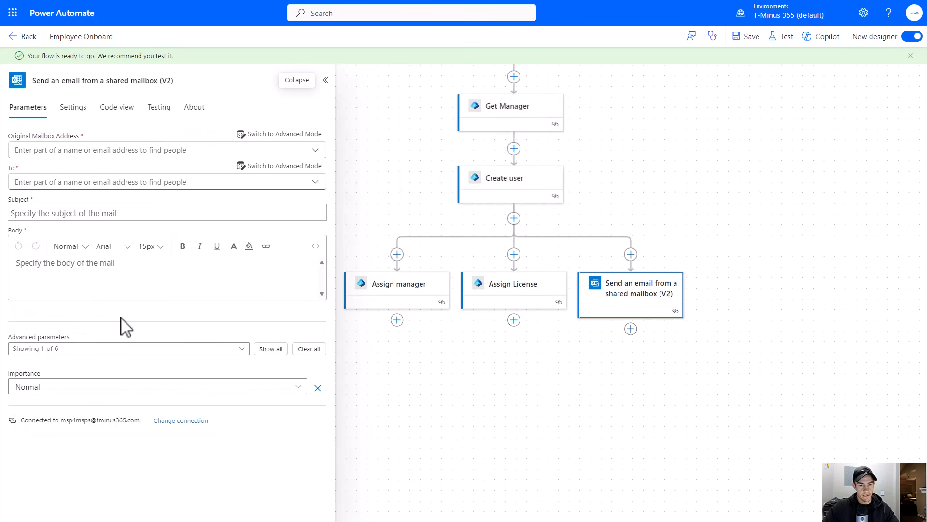
- Set the original mailbox address to a directory user's mailbox found by searching bruce
left_click(169, 149)
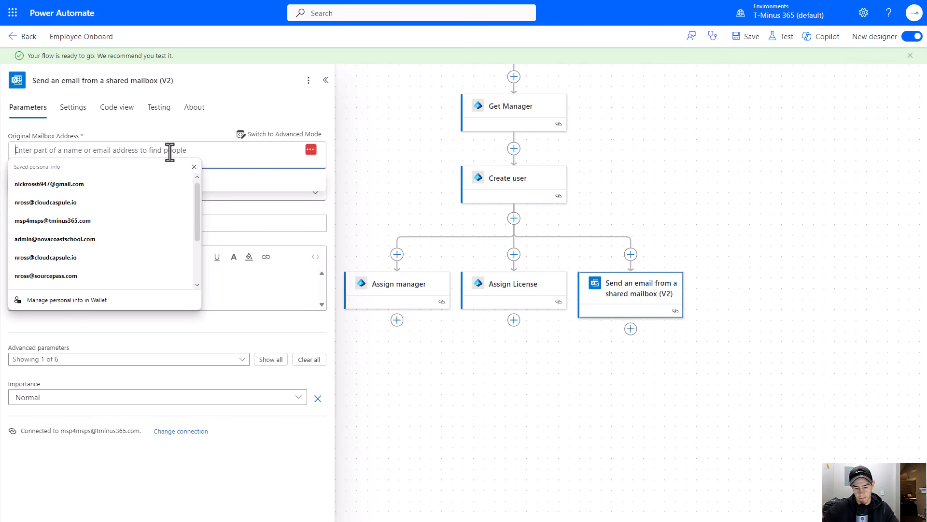
type("bruce")
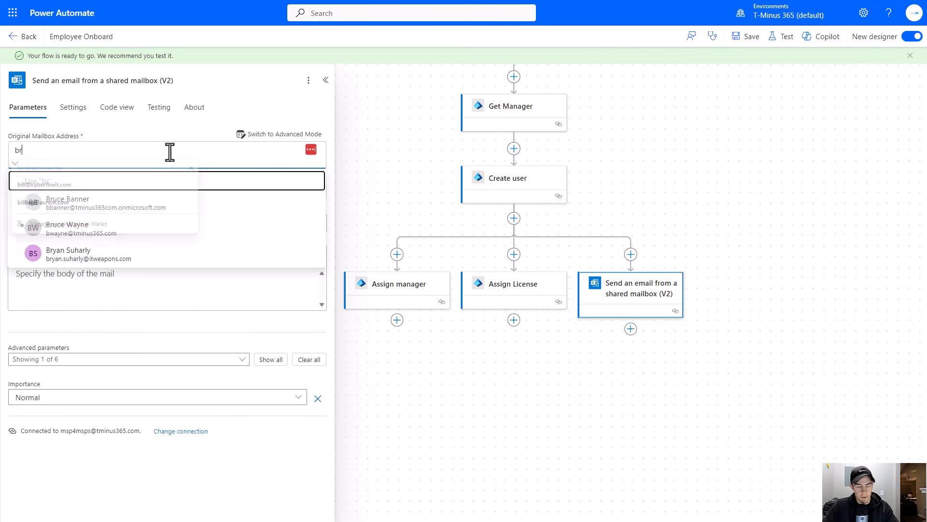
left_click(70, 231)
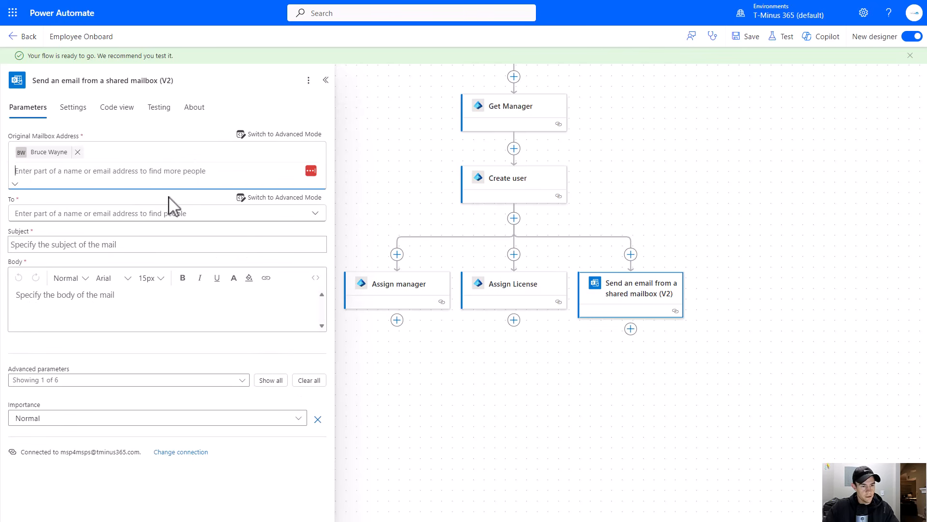
- Switch the To field to advanced mode and fill it with the Get Manager Mail output
left_click(135, 217)
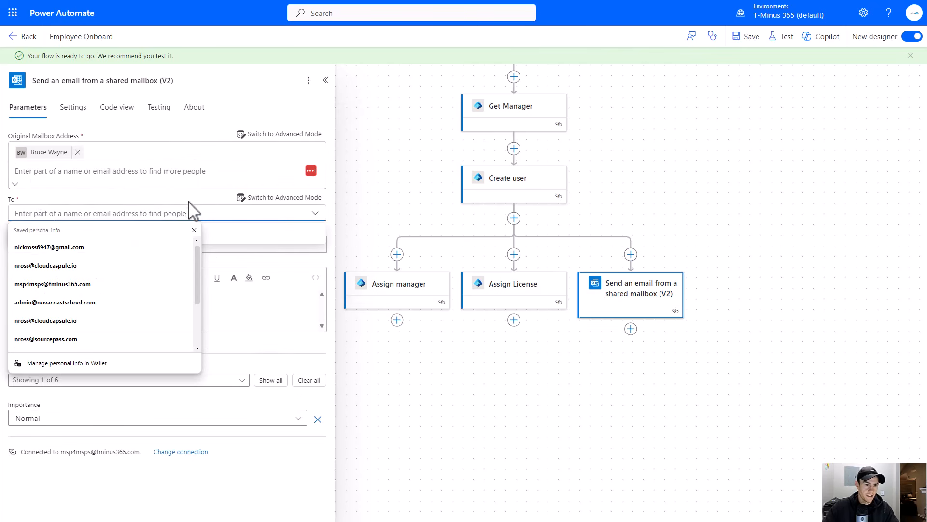
left_click(283, 198)
left_click(312, 201)
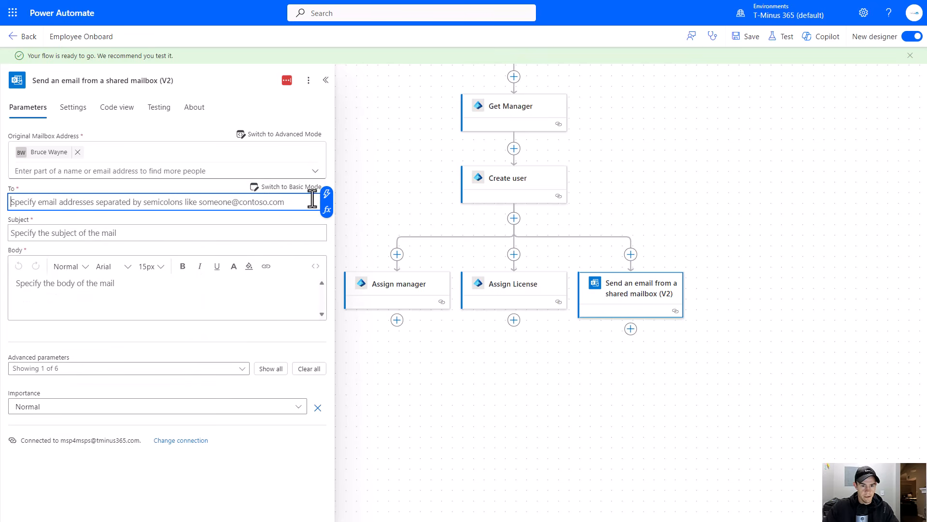
left_click(324, 203)
scroll(420, 304, "down", 5)
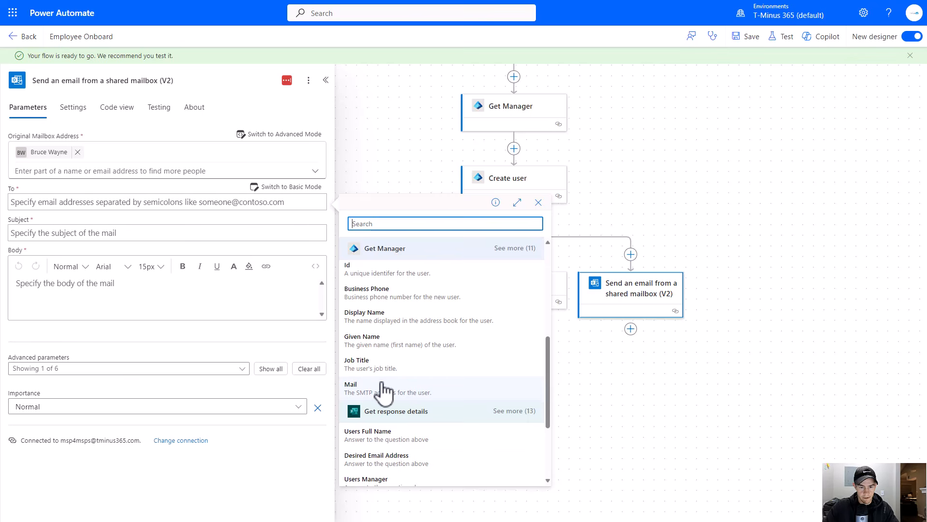
left_click(382, 389)
- Paste the subject You have been assinged as the manager for a new user
left_click(98, 237)
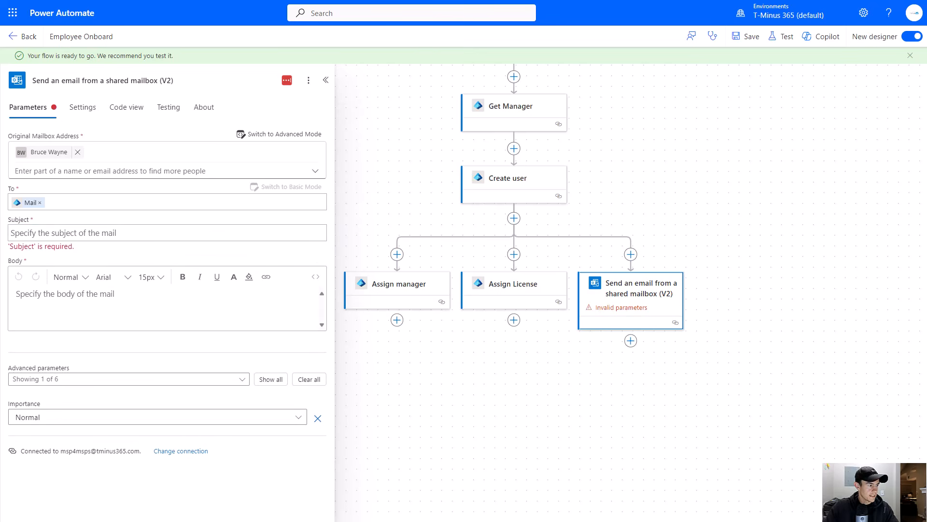
left_click(157, 233)
key("ctrl+v")
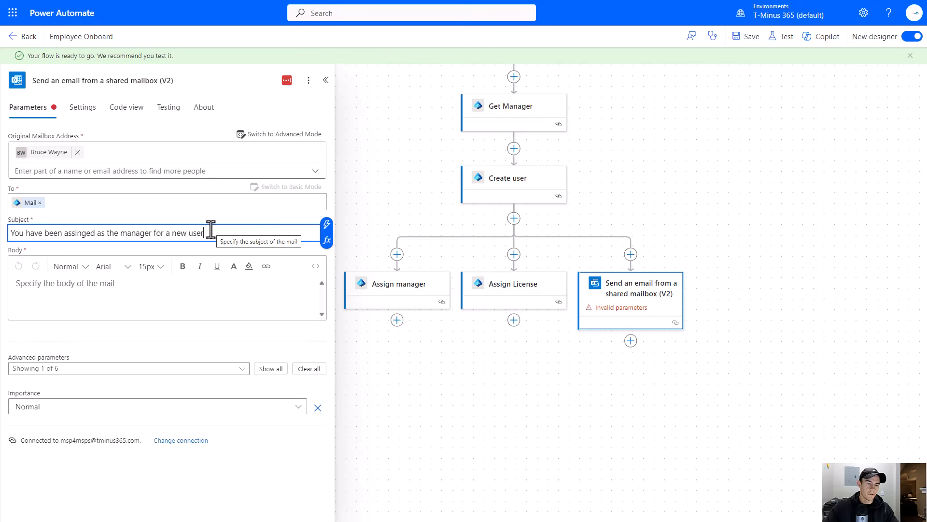
key("ctrl+a")
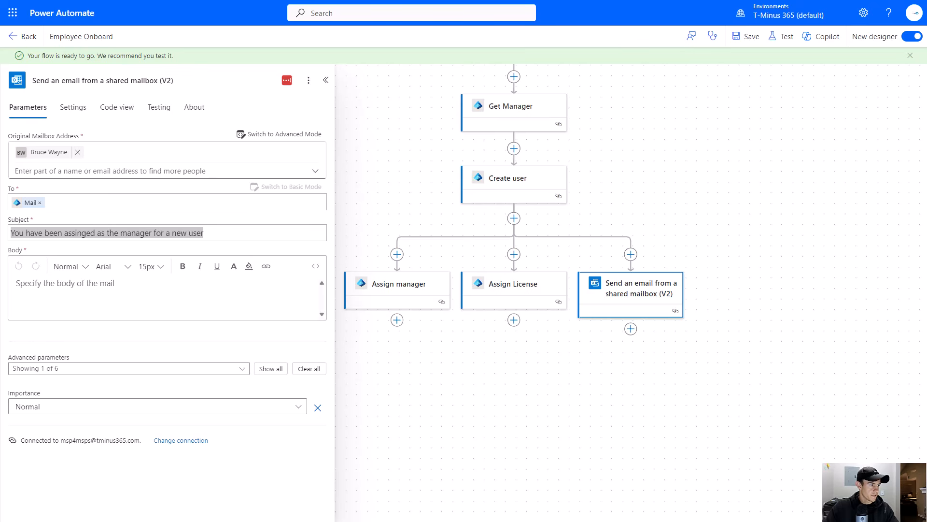
- Replace the email body's HTML code with the pasted manager message containing user name and password tokens
left_click(290, 280)
left_click(315, 265)
left_click(292, 284)
key("ctrl+a")
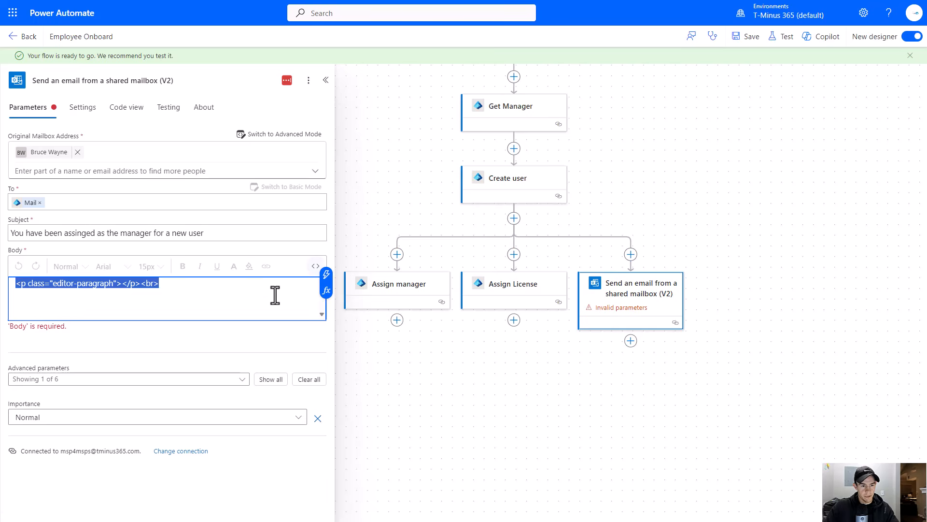
key("ctrl+v")
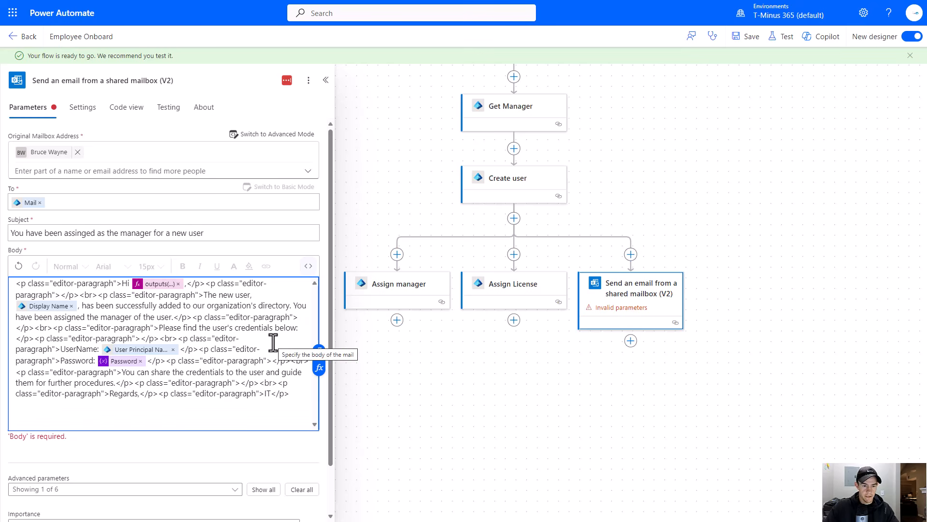
left_click(309, 266)
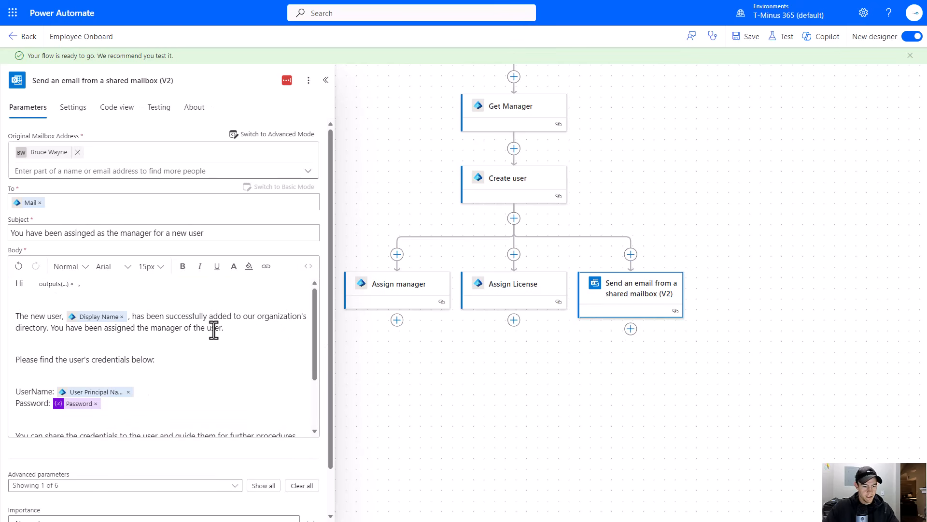
- Replace the greeting's outputs token with the Get Manager Display Name followed by a comma
scroll(214, 333, "down", 3)
scroll(201, 323, "up", 3)
left_click(65, 295)
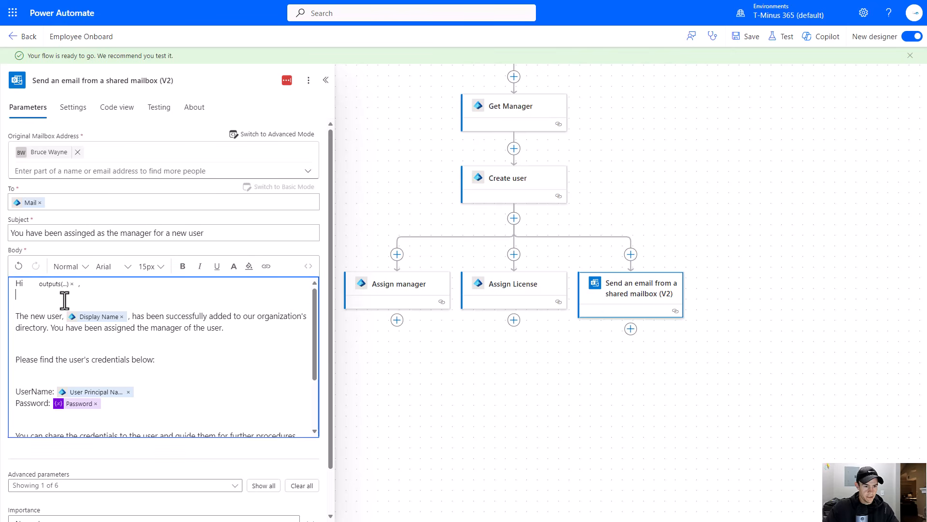
key("BackSpace")
key("BackSpace")
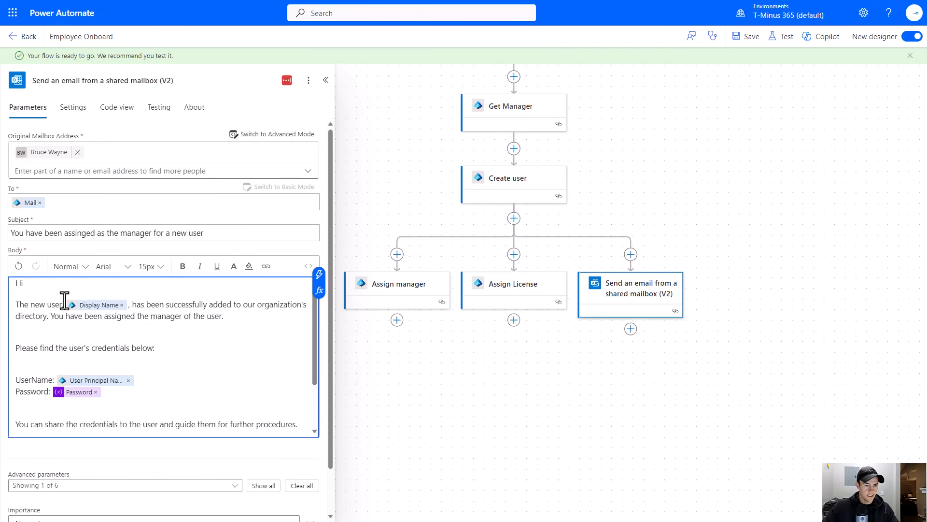
left_click(318, 275)
scroll(430, 421, "down", 3)
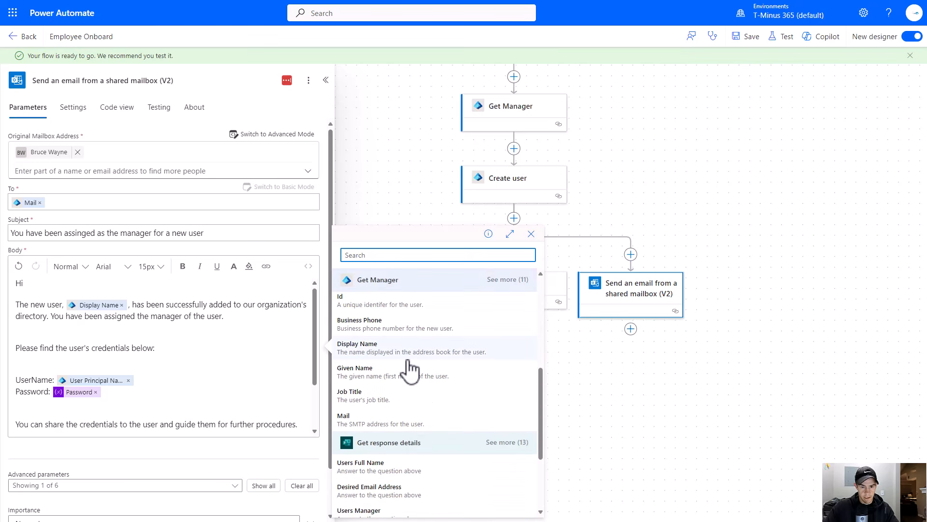
left_click(392, 348)
type(",")
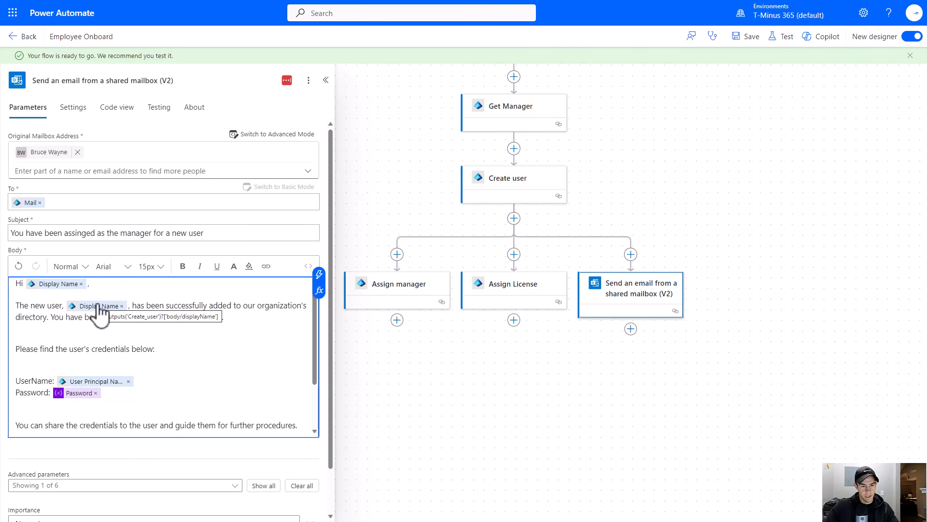
- Add the Sensitivity advanced parameter and set it to HR Content
scroll(138, 344, "down", 1)
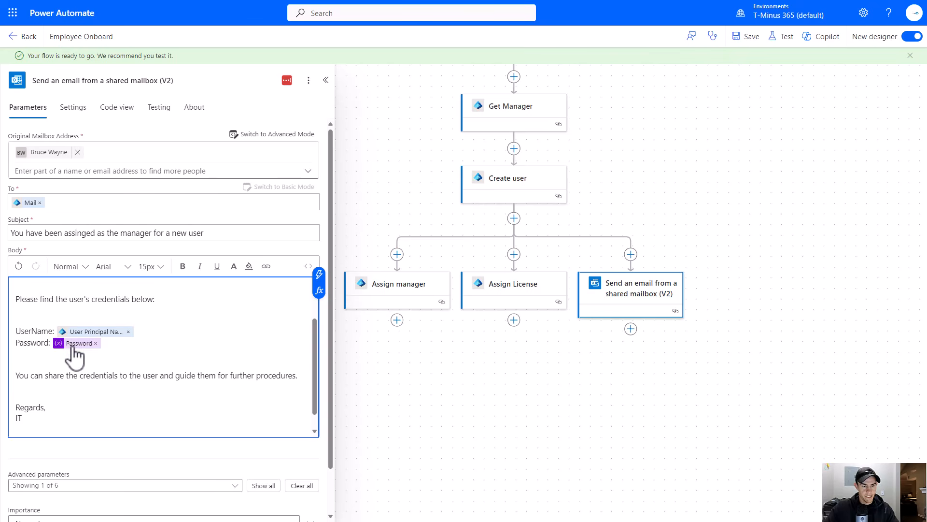
scroll(74, 338, "down", 3)
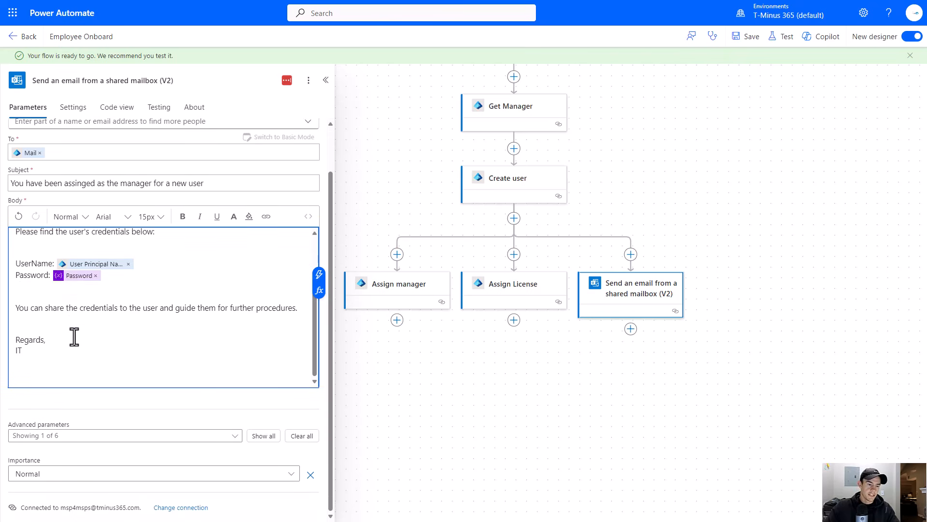
left_click(179, 436)
left_click(32, 401)
left_click(285, 419)
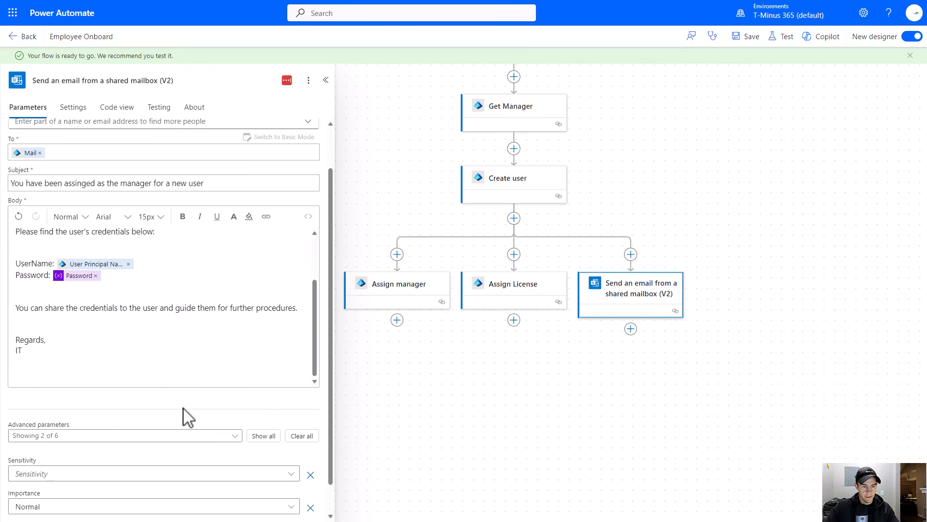
scroll(179, 415, "down", 1)
left_click(136, 440)
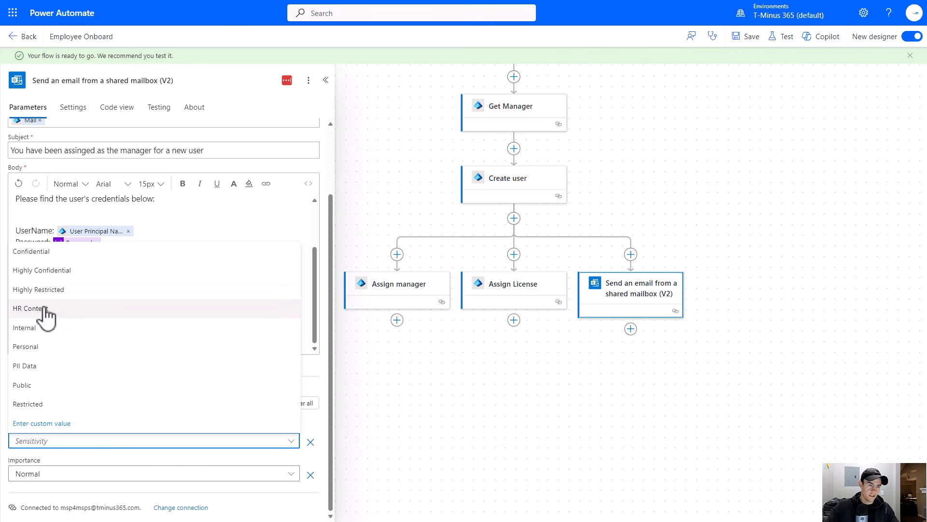
key("Return")
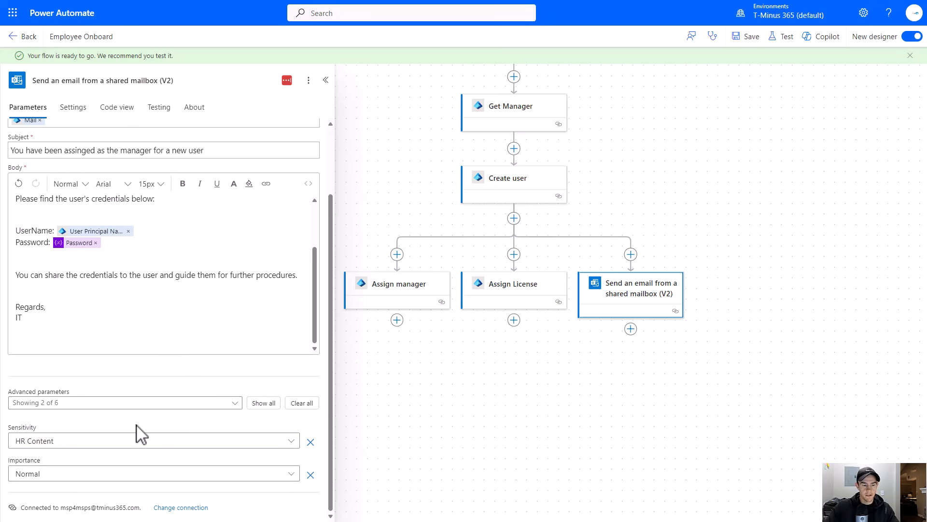
- Rename the email action Send Email to Manager/HR
scroll(150, 386, "up", 2)
triple_click(186, 80)
type("S")
key("ctrl+z")
left_click(186, 80)
key("BackSpace")
key("BackSpace")
key("BackSpace")
key("BackSpace")
key("BackSpace")
key("BackSpace")
key("BackSpace")
key("BackSpace")
key("BackSpace")
key("BackSpace")
key("BackSpace")
key("BackSpace")
key("BackSpace")
key("BackSpace")
key("BackSpace")
key("BackSpace")
key("BackSpace")
key("BackSpace")
key("BackSpace")
key("BackSpace")
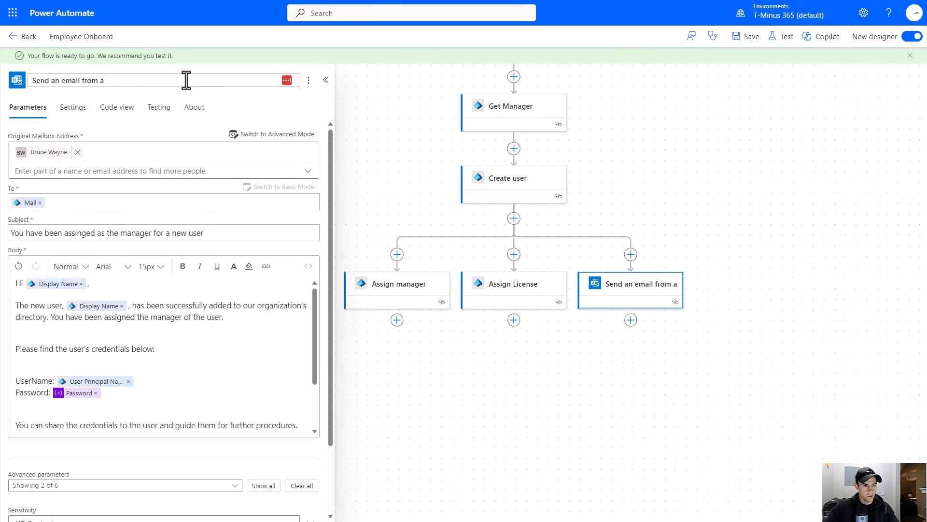
type("Send ")
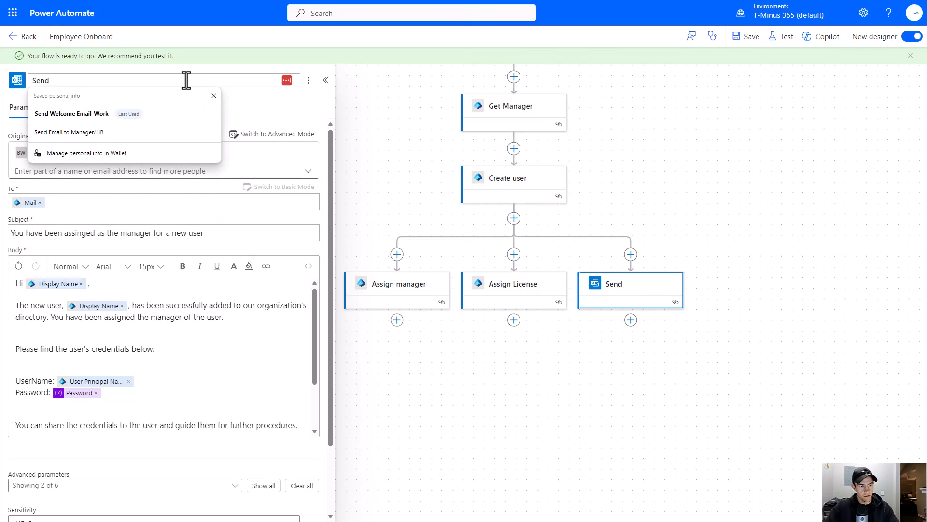
type("Email to ")
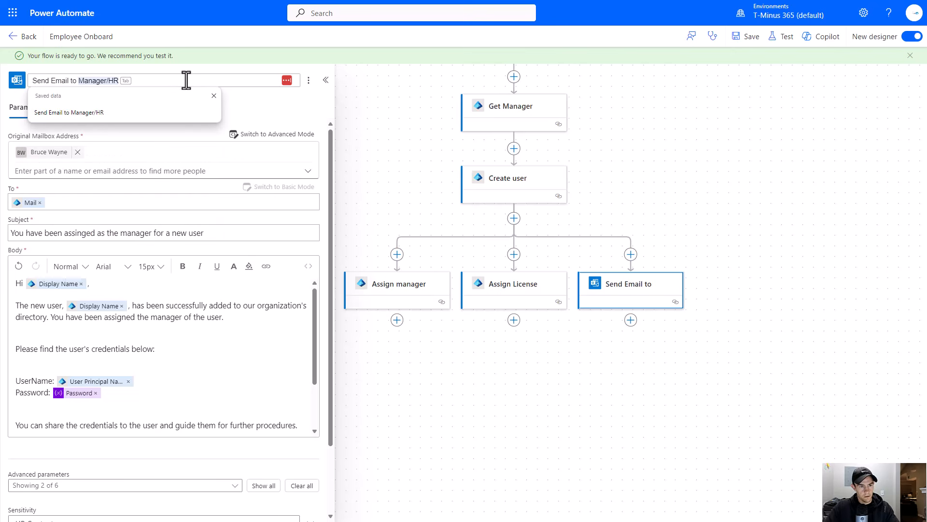
type("M")
key("Tab")
key("Tab")
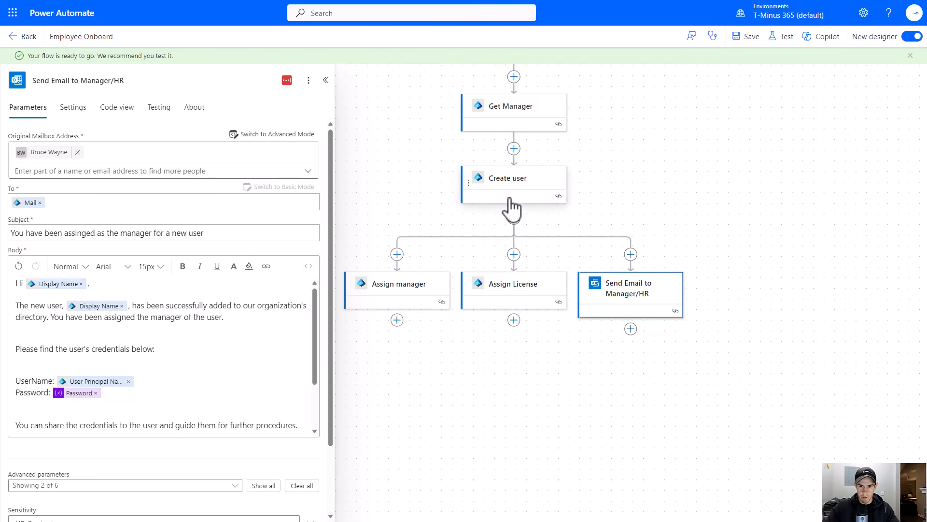
- Add a Delay action after the Assign License action
left_click(515, 322)
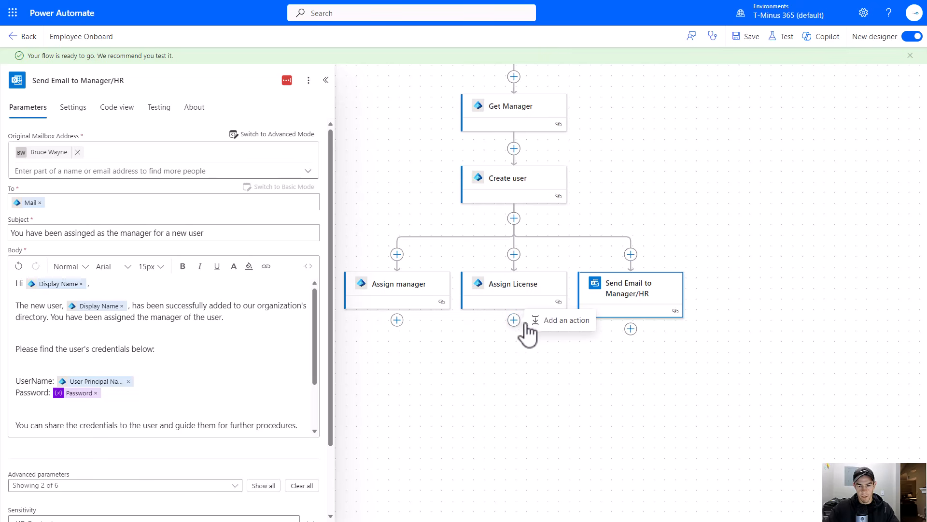
left_click(557, 322)
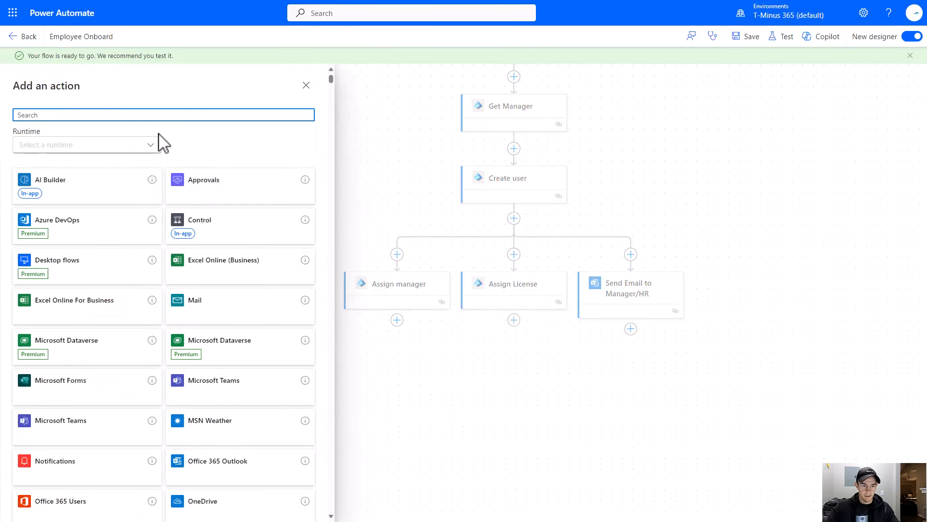
type("delay")
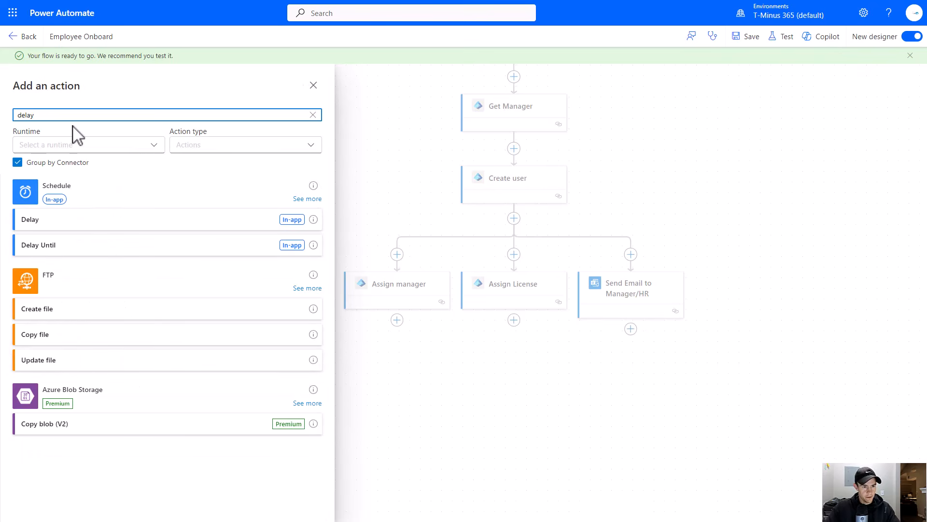
left_click(74, 223)
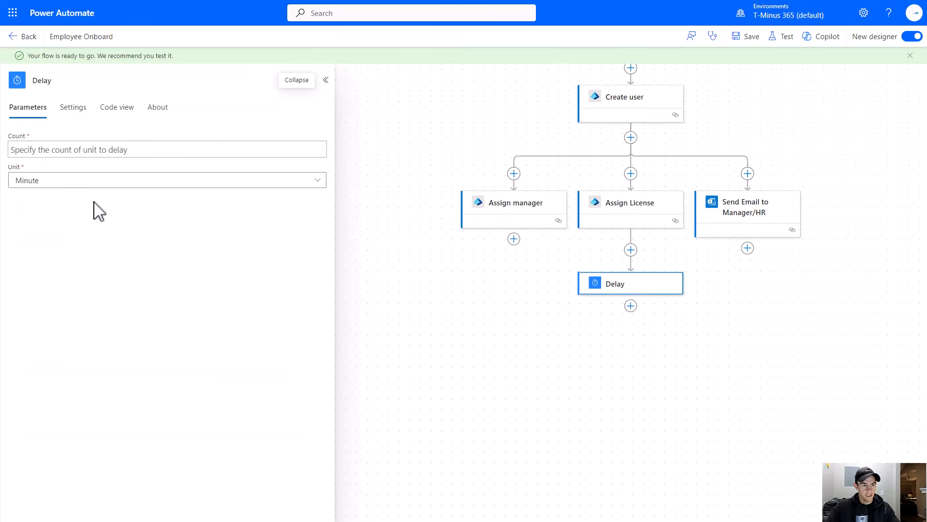
- Set the Delay to run after Assign manager, Assign License and Send Email to Manager/HR
left_click(83, 117)
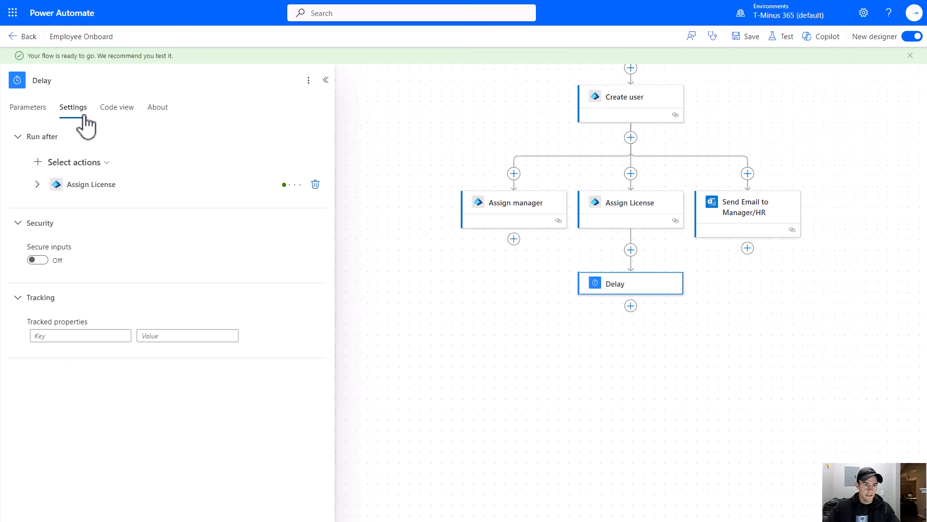
left_click(72, 163)
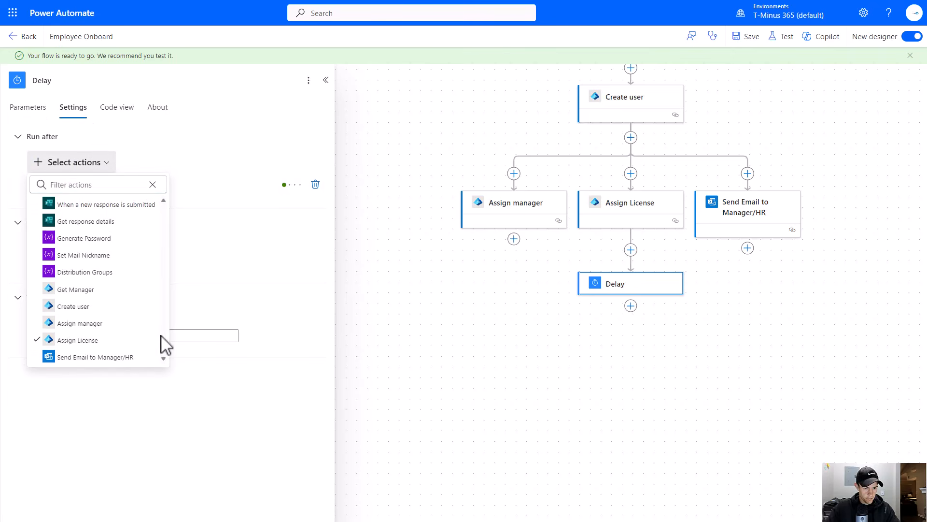
left_click(117, 323)
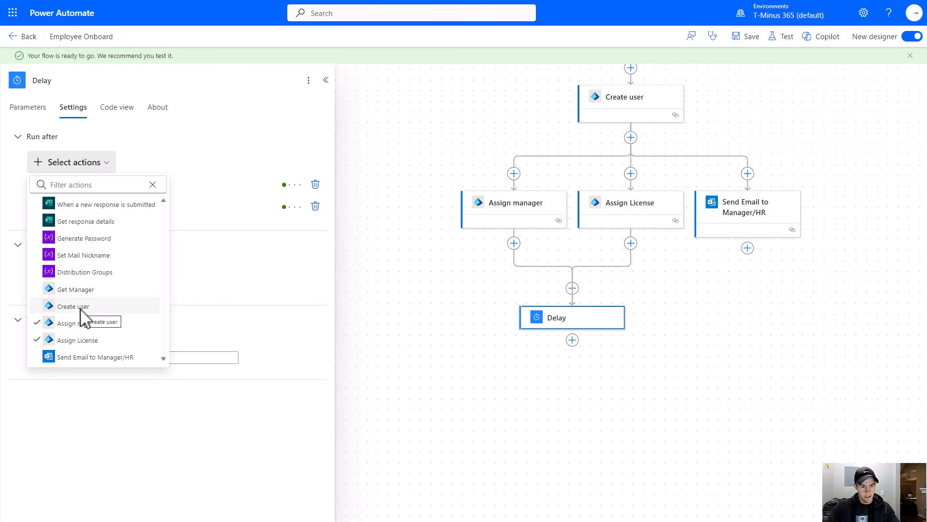
left_click(98, 358)
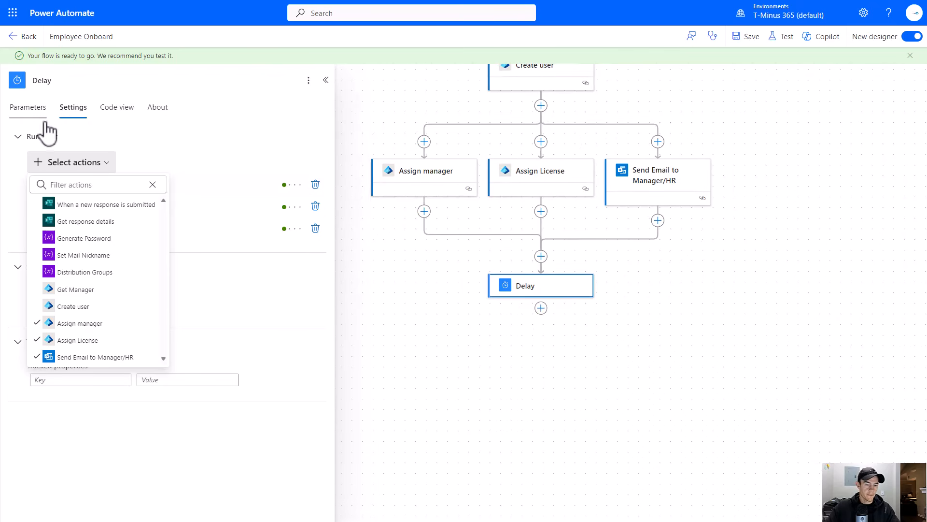
- Set the Delay count to 30 with the unit Second
left_click(27, 107)
left_click(103, 148)
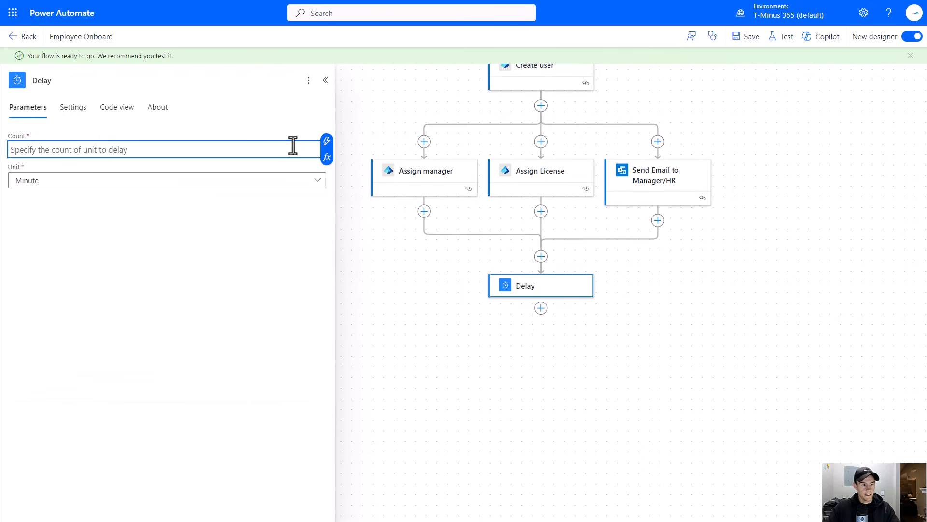
type("30")
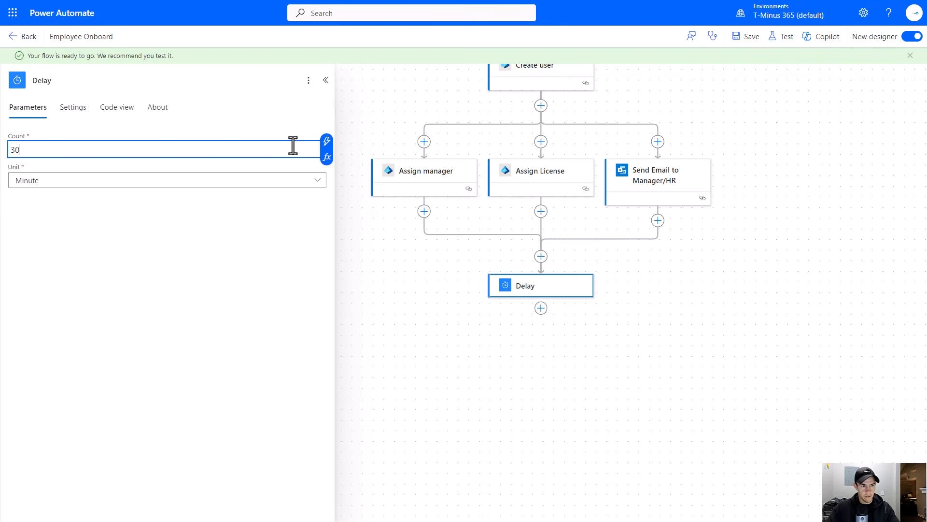
left_click(253, 182)
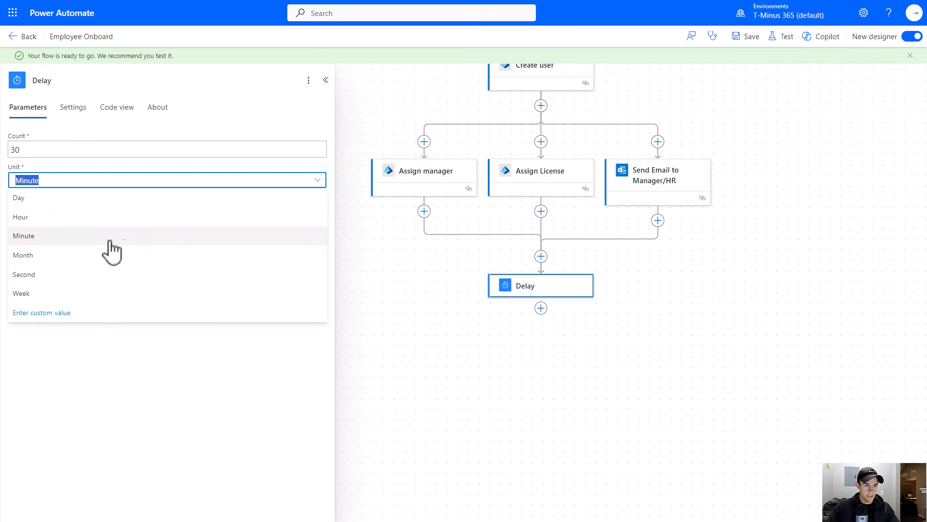
left_click(99, 273)
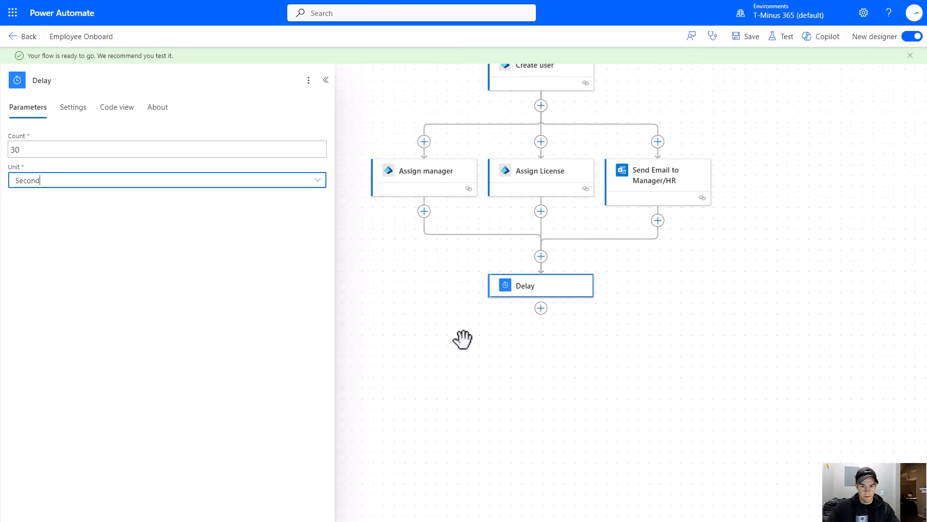
- Add a Microsoft Entra ID Update user action after the Delay
left_click_drag(462, 337, 439, 302)
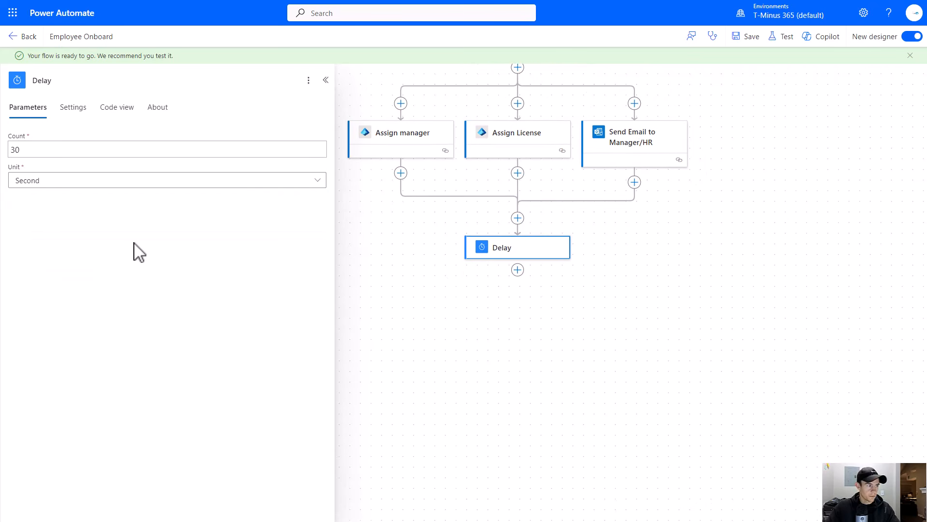
left_click(518, 269)
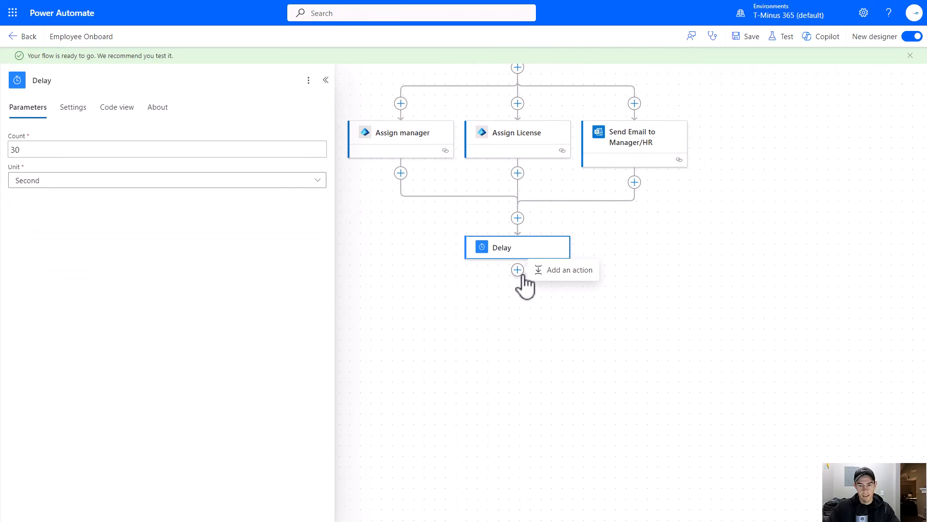
left_click(560, 267)
type("entra")
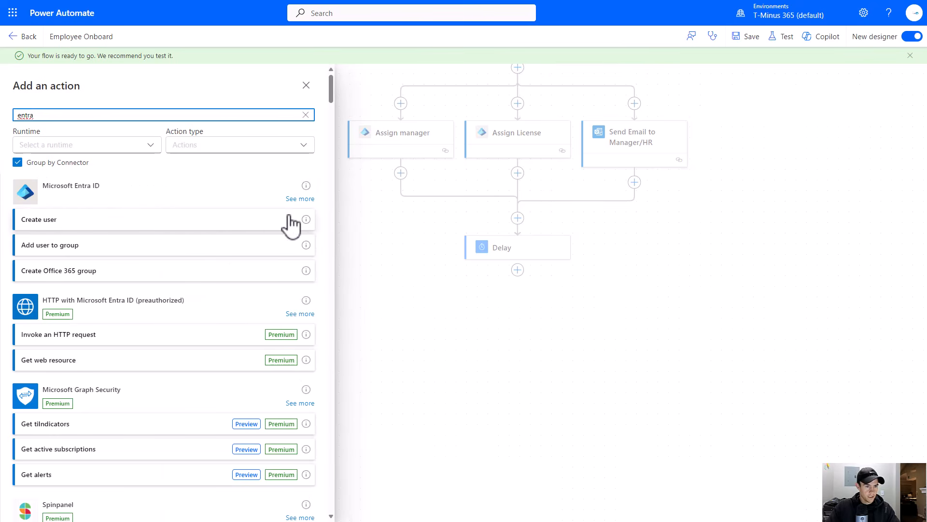
left_click(301, 199)
scroll(194, 248, "down", 2)
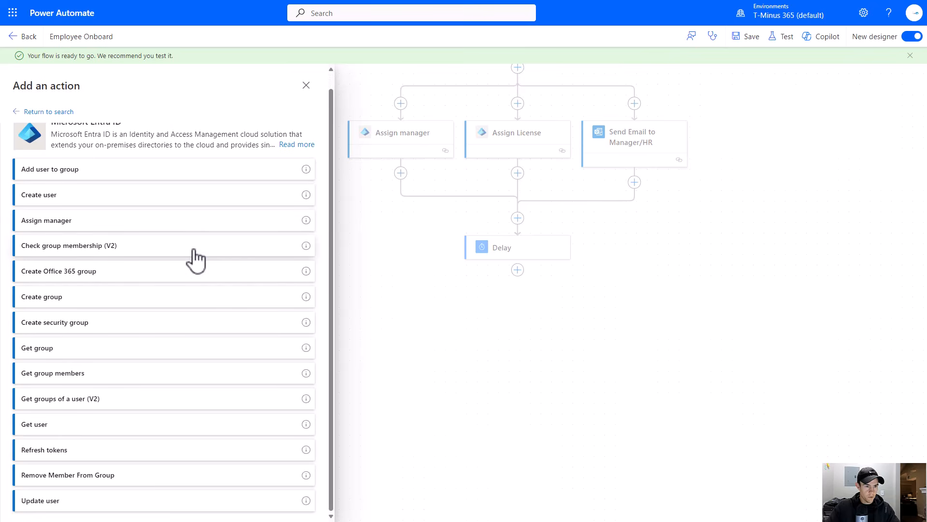
left_click(110, 501)
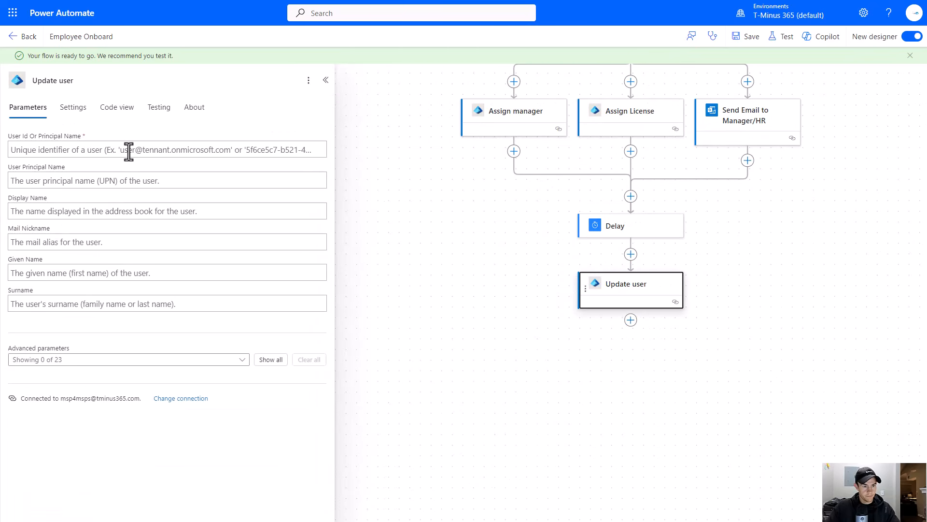
- Set Update user's User Id to the Id output of Create user
left_click(128, 149)
left_click(327, 142)
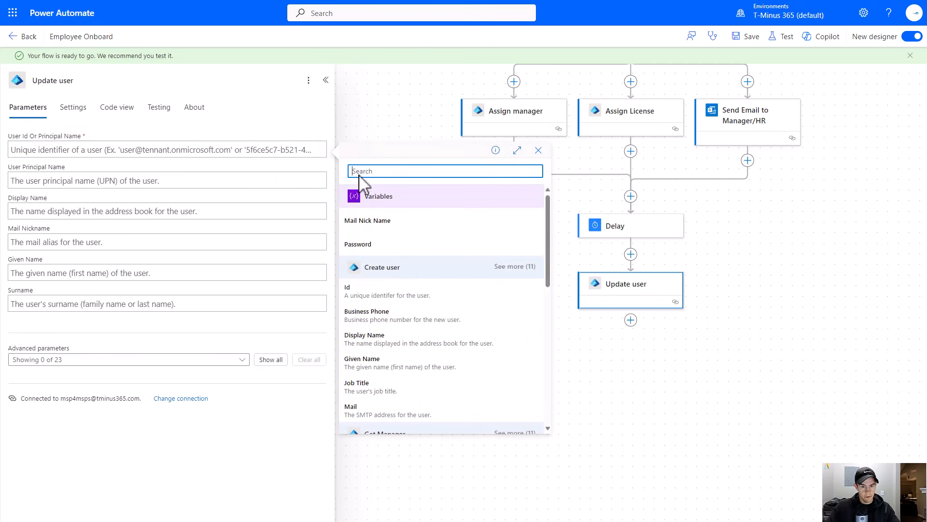
left_click(428, 294)
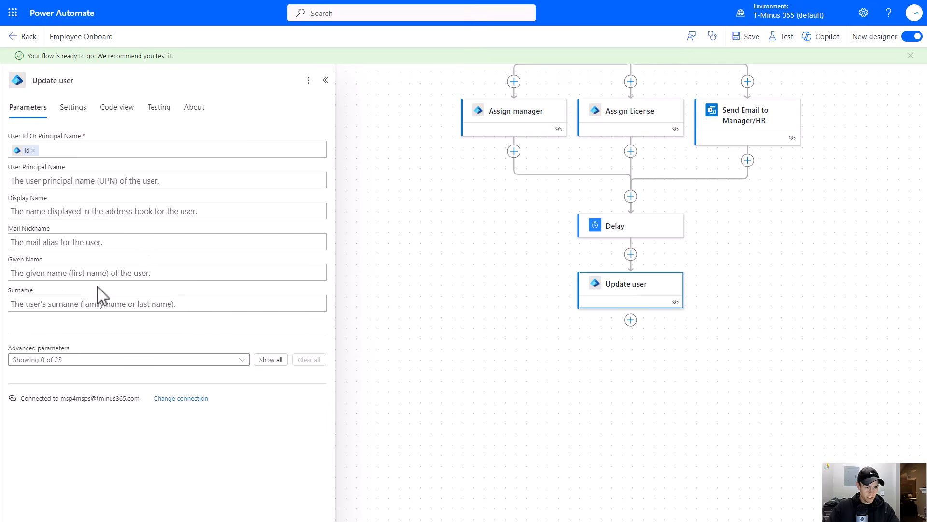
- Add the Job Title, Department and Mobile Phone advanced parameters to Update user
left_click(139, 359)
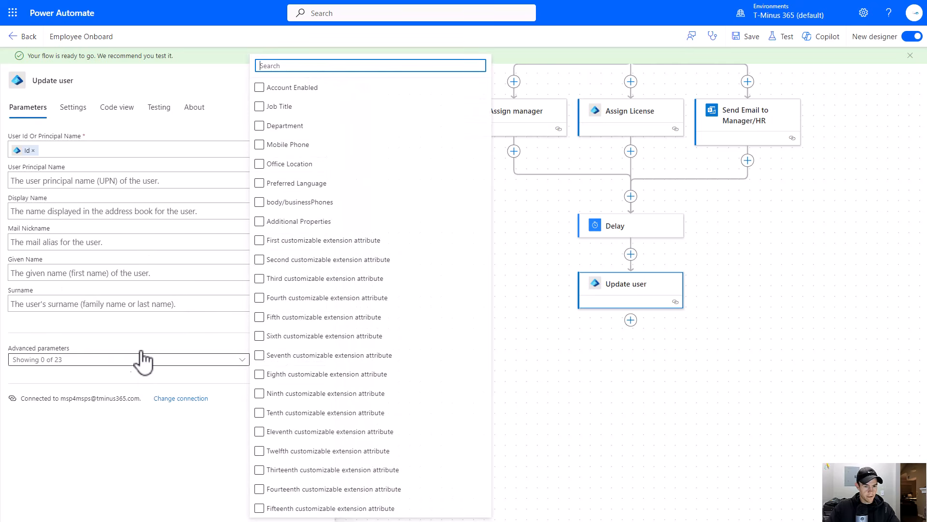
left_click(291, 111)
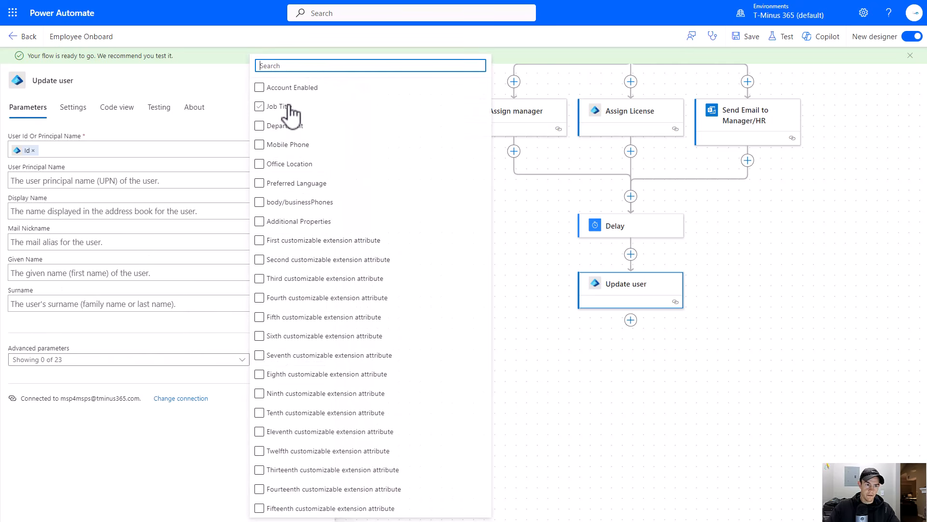
left_click(291, 128)
left_click(292, 147)
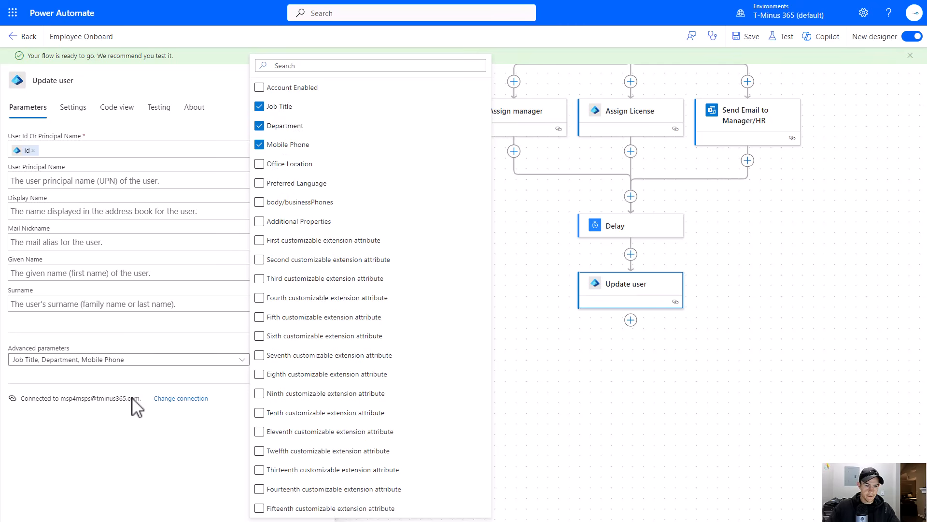
left_click(159, 334)
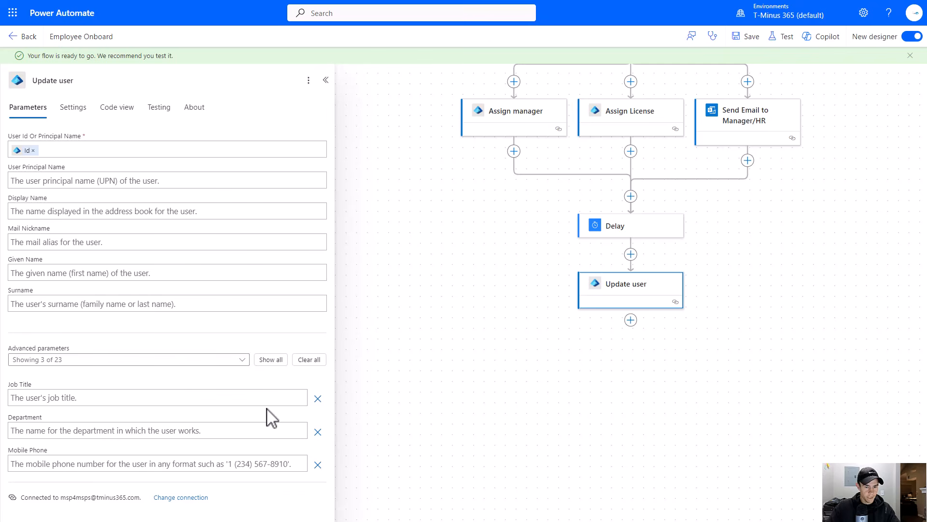
- Fill Job Title with the form response's Job Title answer
left_click(275, 397)
left_click(304, 396)
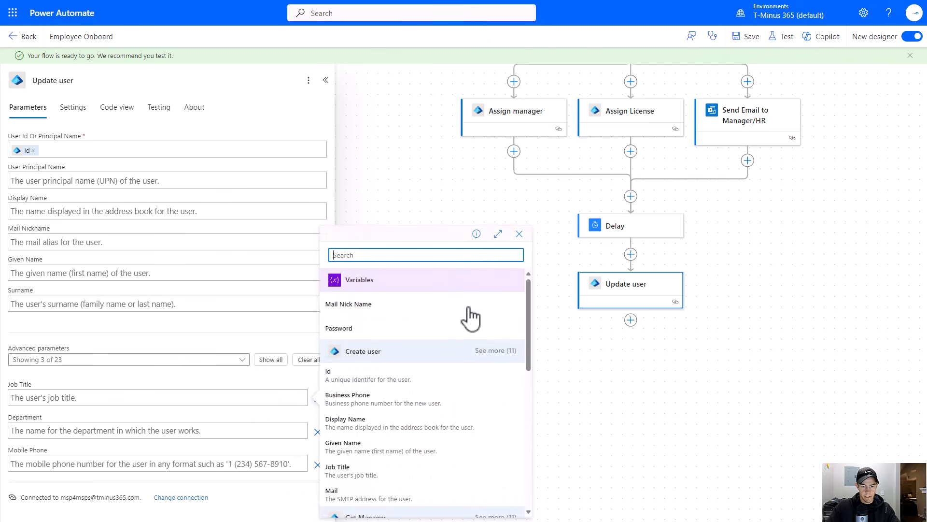
scroll(476, 271, "down", 5)
scroll(488, 405, "down", 3)
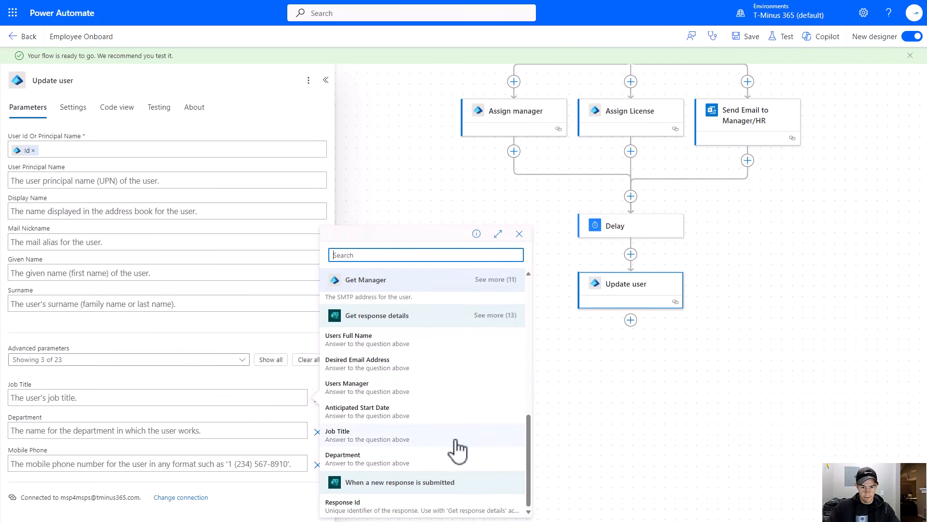
left_click(414, 493)
- Fill Department with the form response's Department answer
left_click(236, 430)
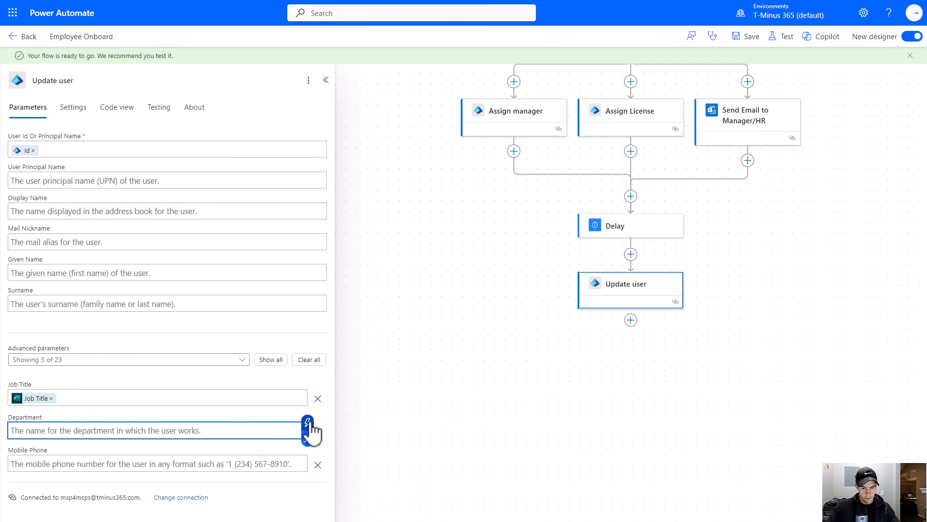
left_click(307, 424)
scroll(401, 393, "down", 5)
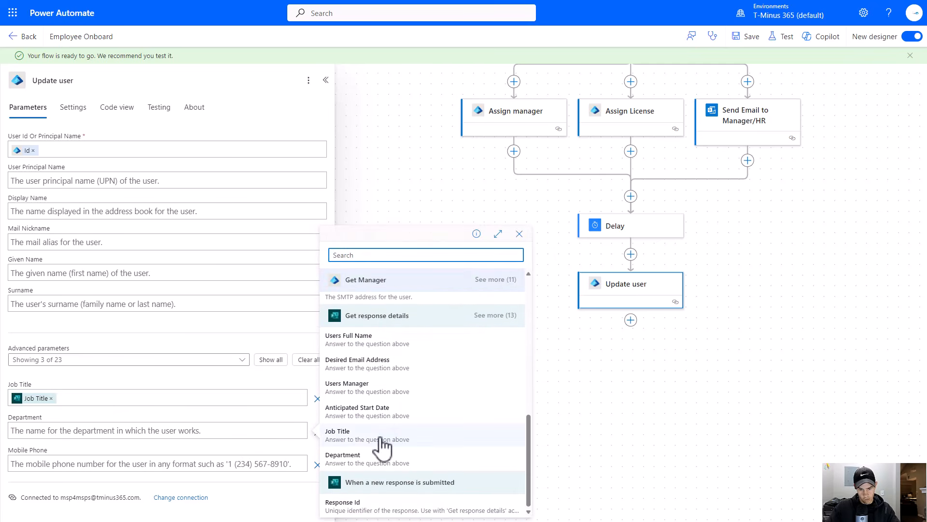
left_click(378, 460)
- Fill Mobile Phone with the form response's Mobile Number (Format: XXX-XXX-XXXX) answer
left_click(186, 462)
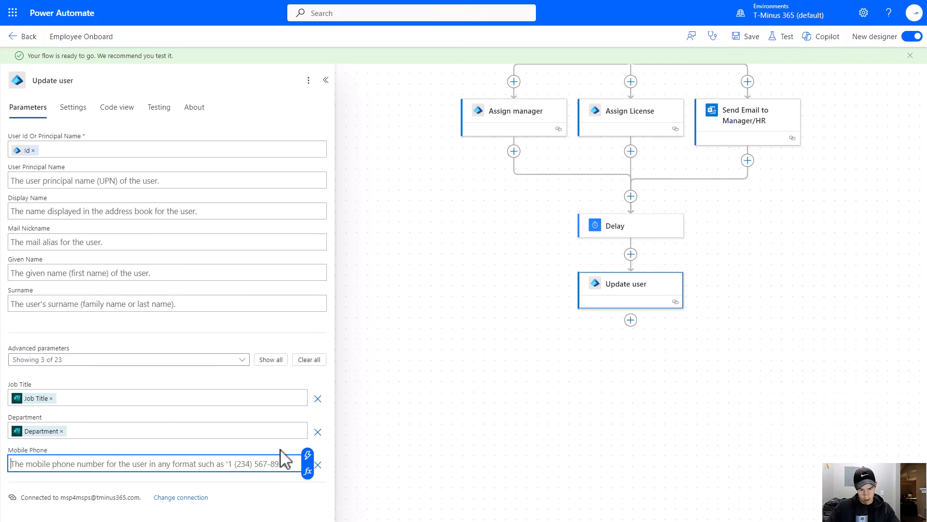
left_click(306, 456)
scroll(420, 386, "down", 5)
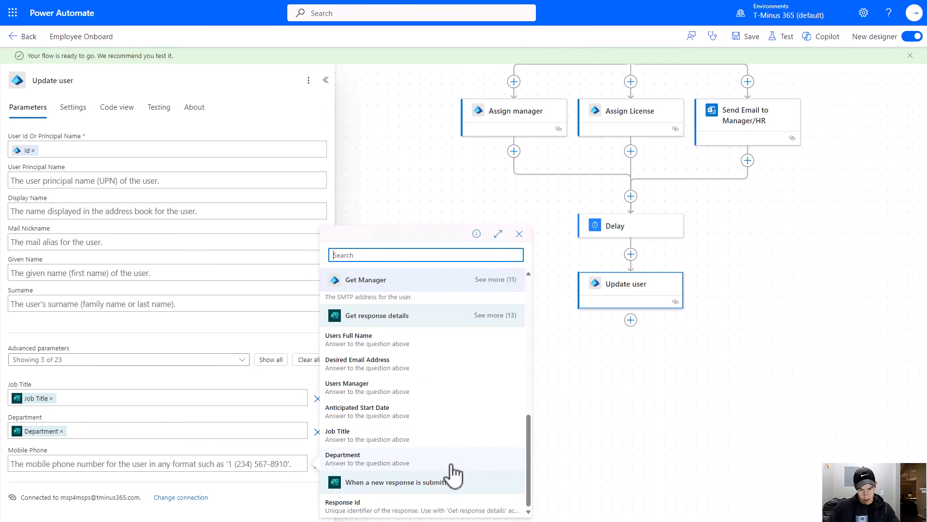
left_click(480, 315)
scroll(434, 386, "down", 3)
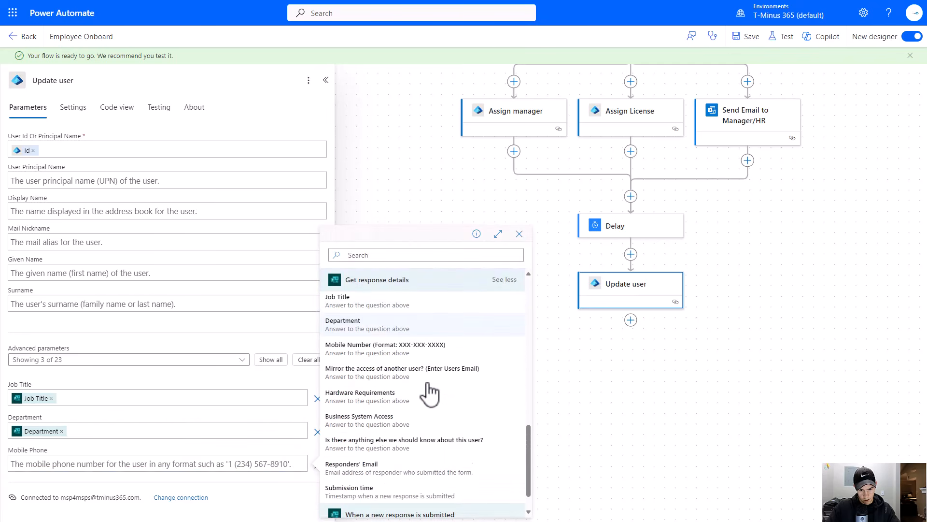
left_click(396, 326)
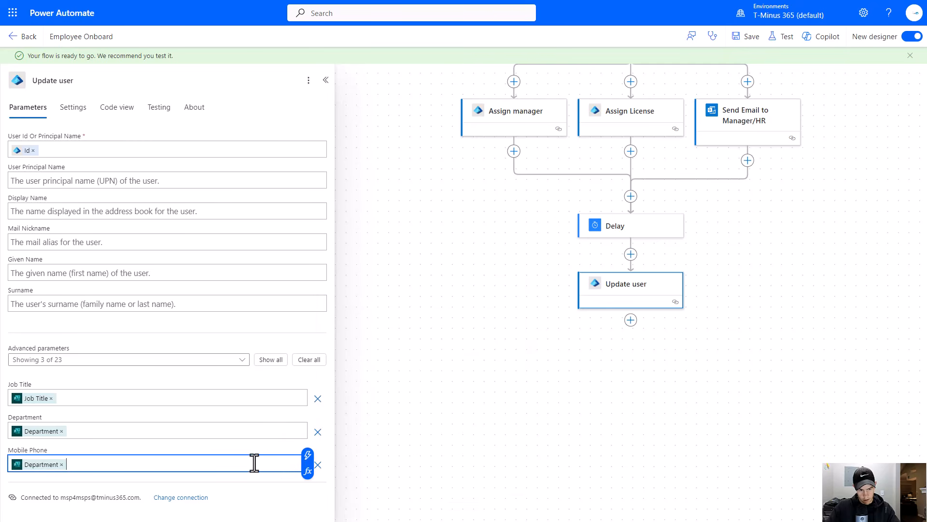
left_click(61, 464)
left_click(308, 455)
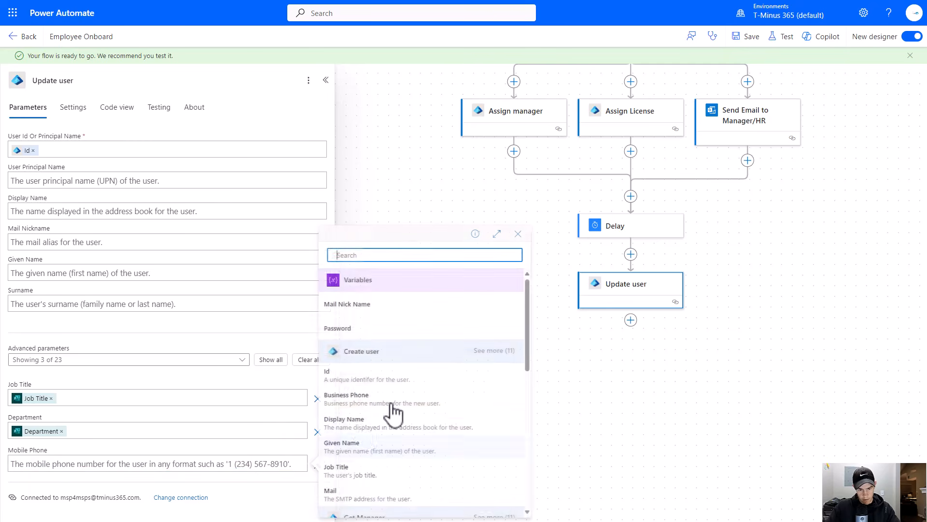
scroll(497, 303, "down", 5)
scroll(502, 352, "down", 1)
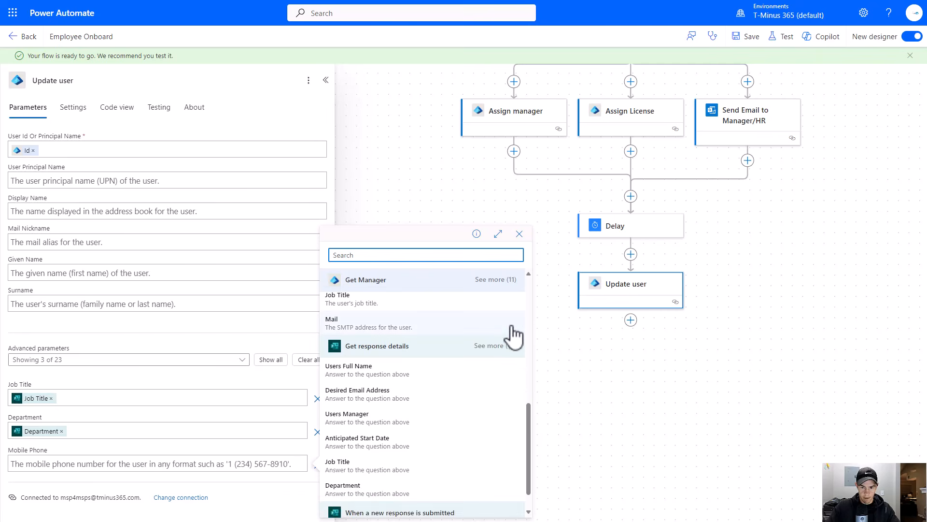
left_click(508, 348)
scroll(503, 362, "down", 3)
scroll(496, 368, "down", 1)
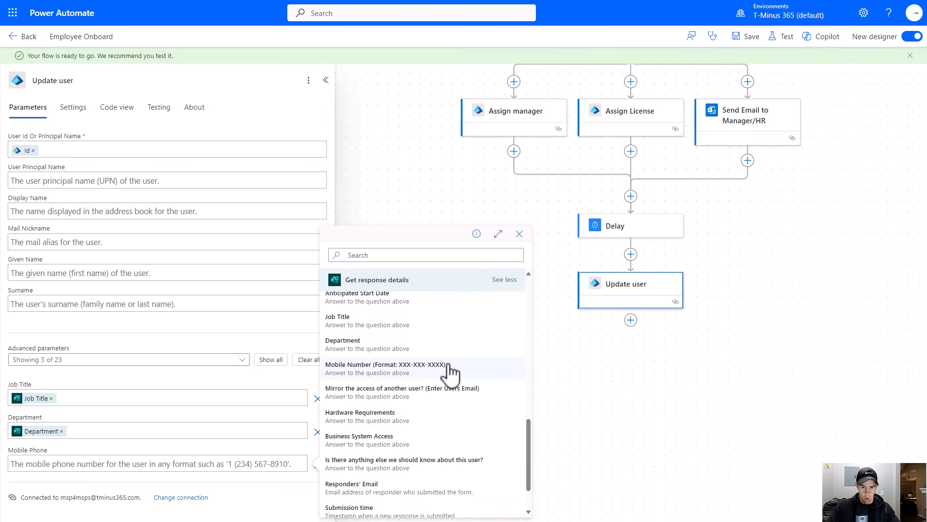
left_click(452, 367)
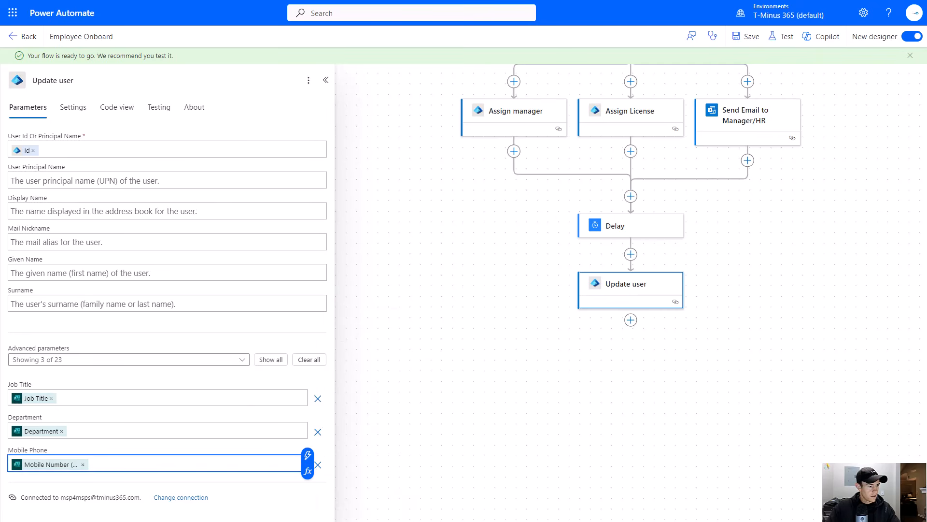
- Add the Additional Properties advanced parameter to Update user
left_click(201, 360)
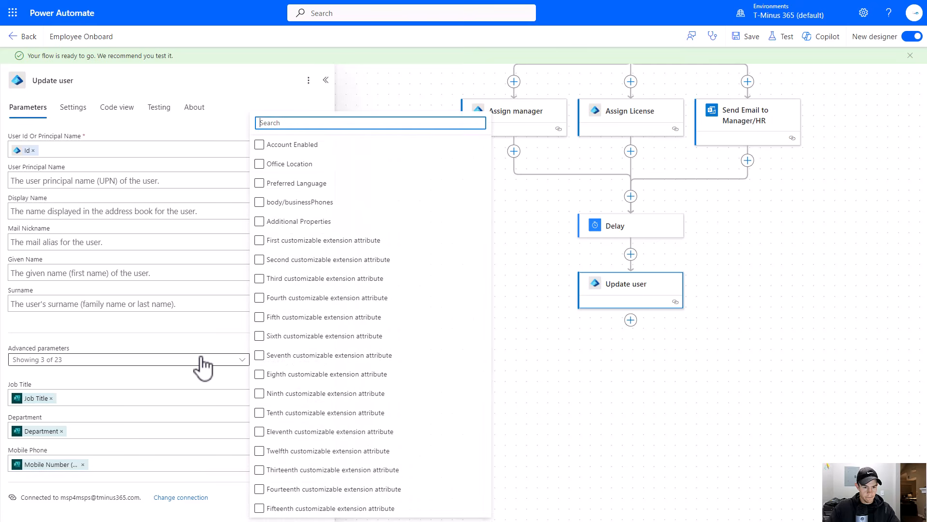
left_click(309, 222)
left_click(183, 359)
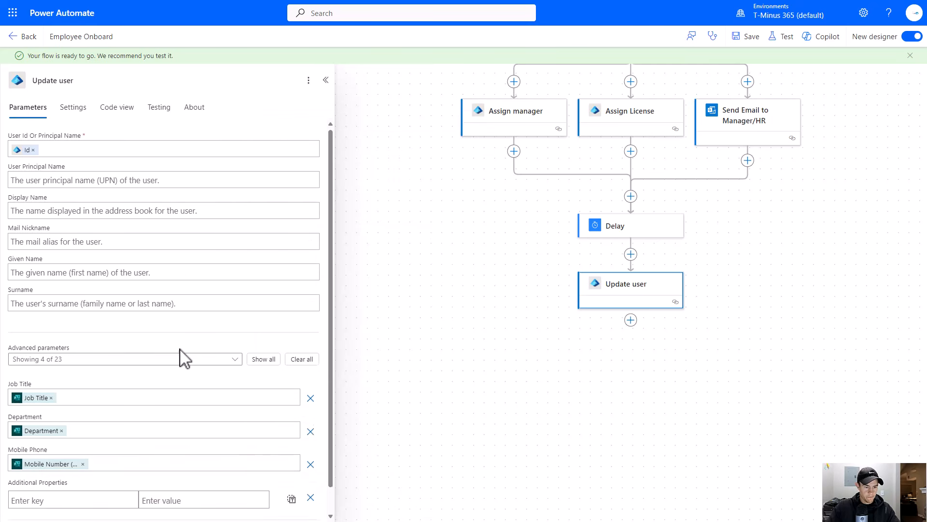
- Add an additional property employeeHireDate with the form's Anticipated Start Date answer as its value
scroll(61, 478, "down", 1)
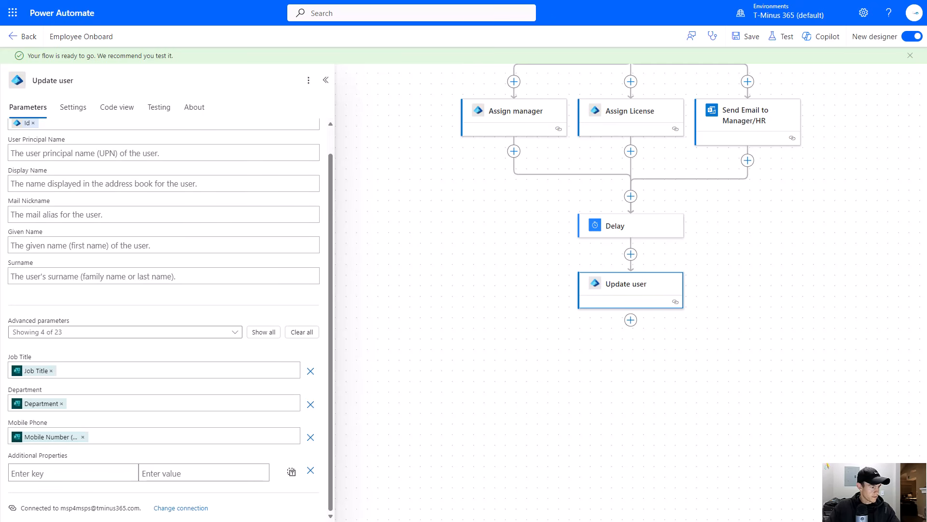
left_click(64, 474)
type("employeeHireDate")
left_click(160, 474)
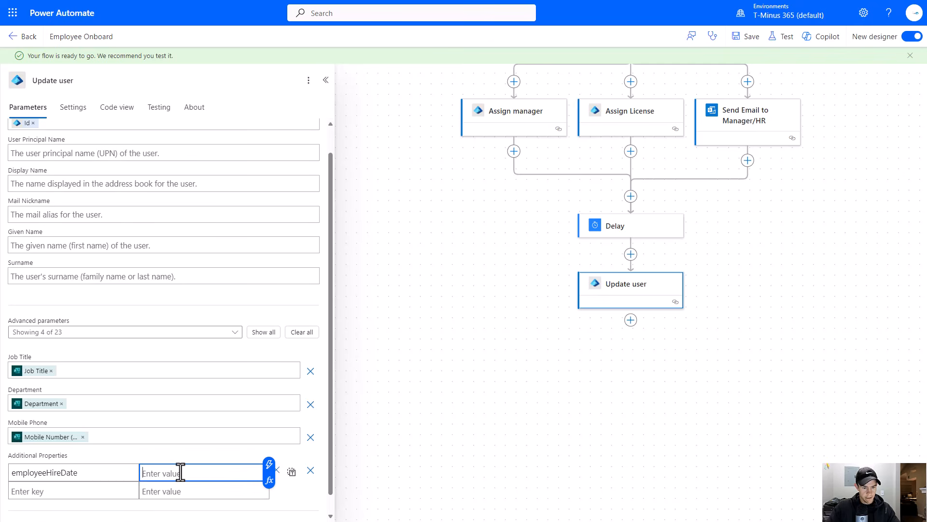
left_click(271, 465)
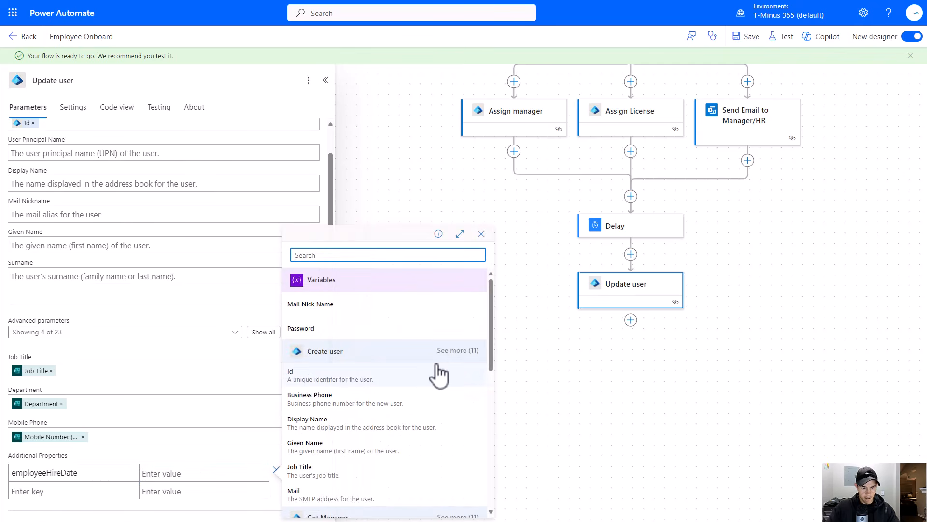
scroll(441, 373, "down", 10)
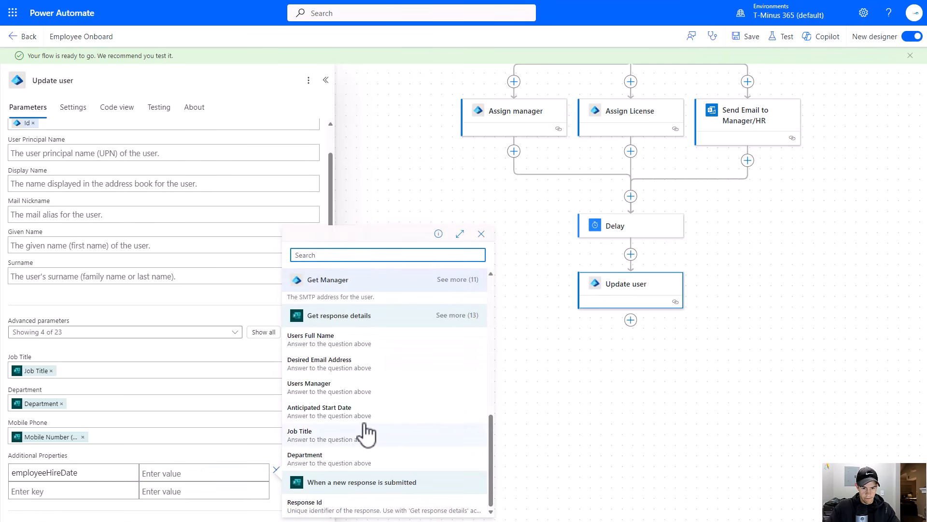
left_click(319, 411)
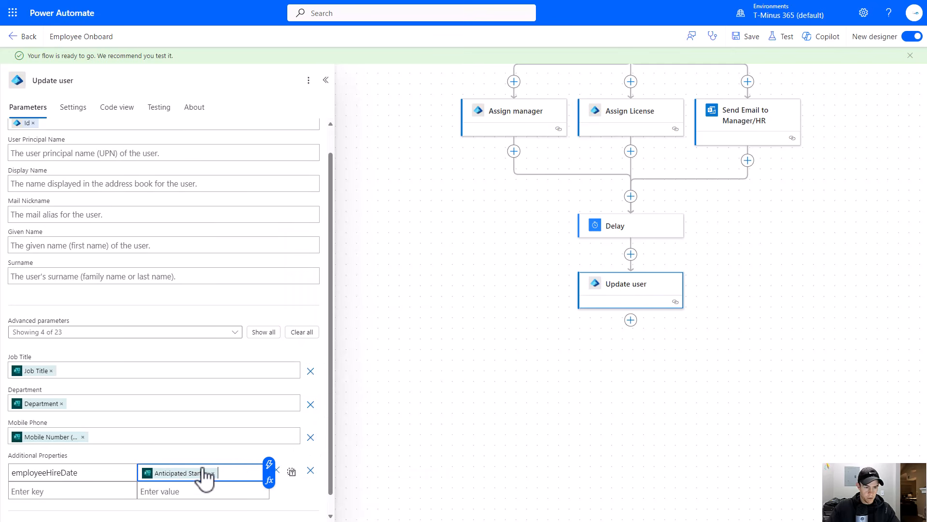
- Add a Microsoft Entra ID Get groups of a user (V2) action after Update user
scroll(212, 454, "up", 1)
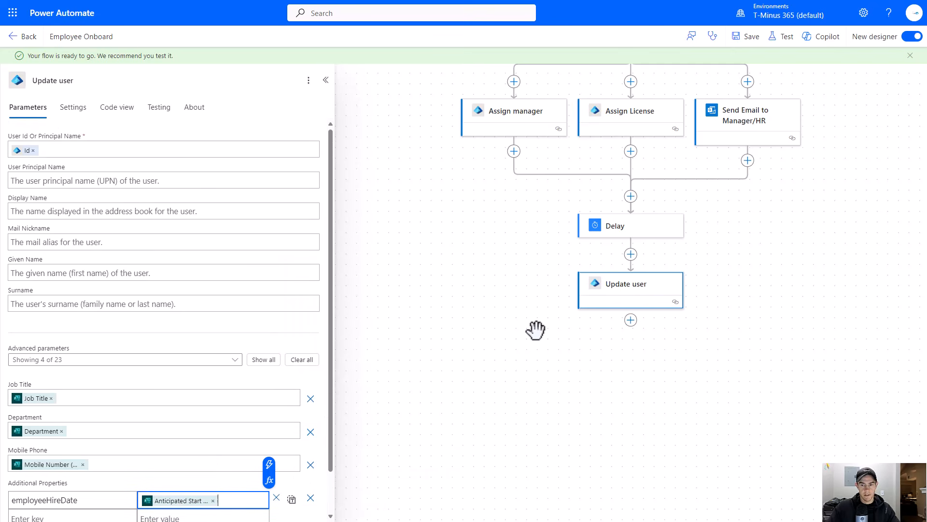
left_click_drag(534, 327, 413, 331)
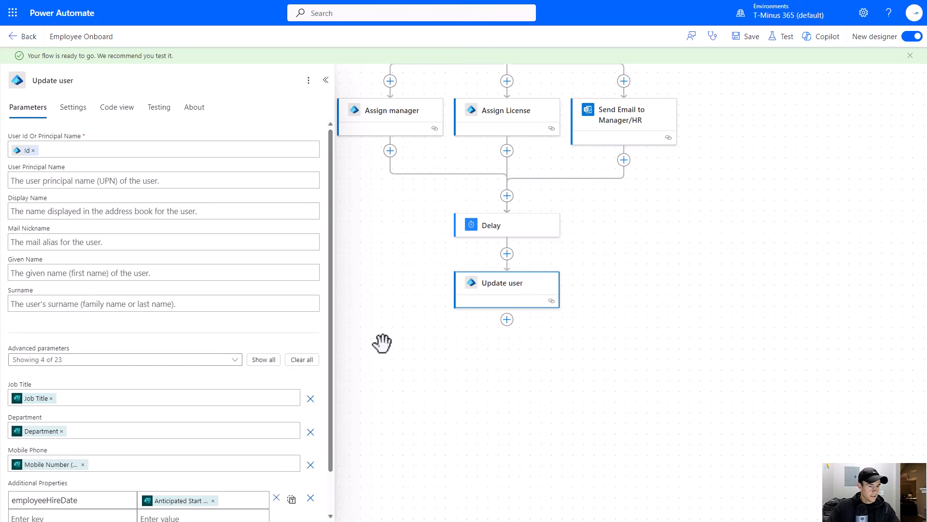
left_click(507, 320)
left_click(534, 324)
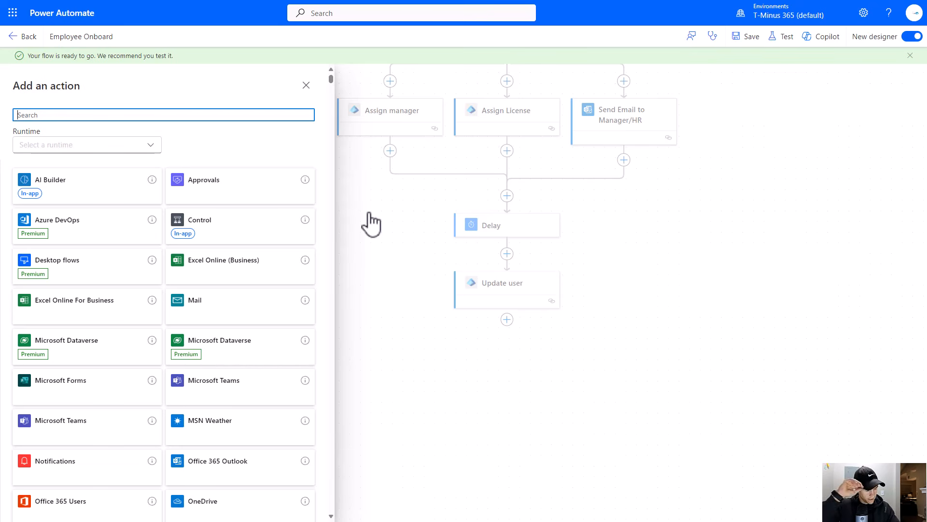
type("entra")
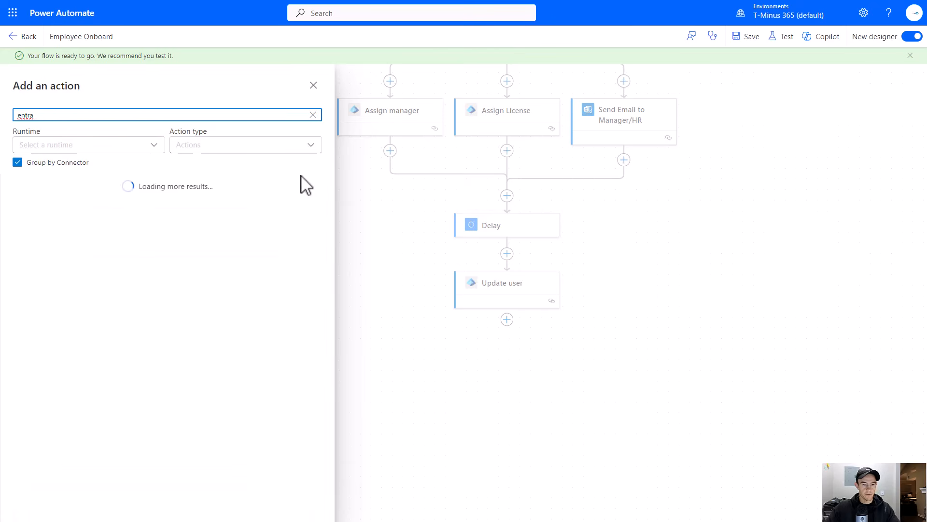
left_click(313, 194)
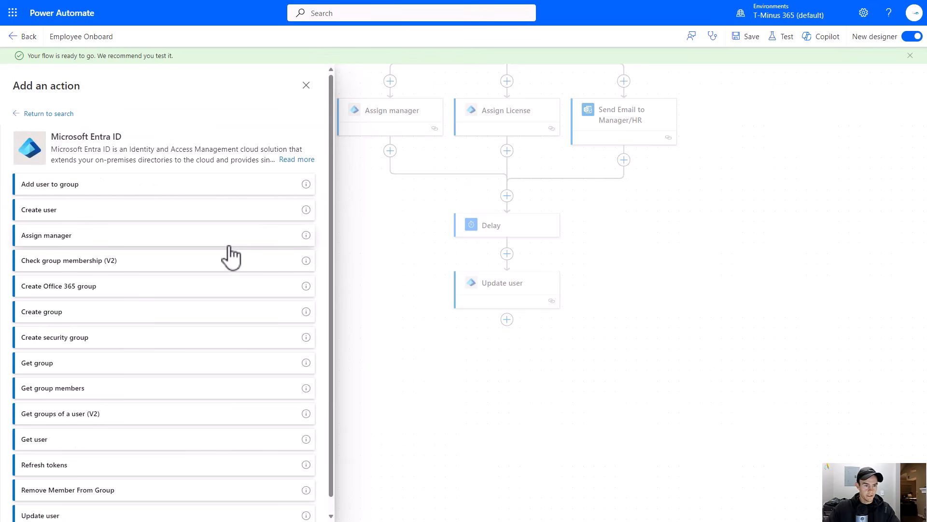
scroll(231, 256, "down", 1)
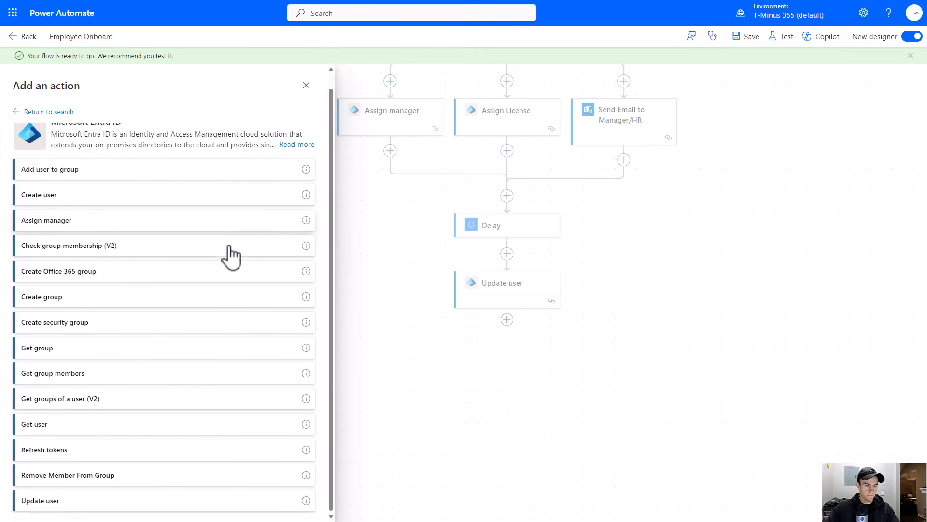
left_click(72, 403)
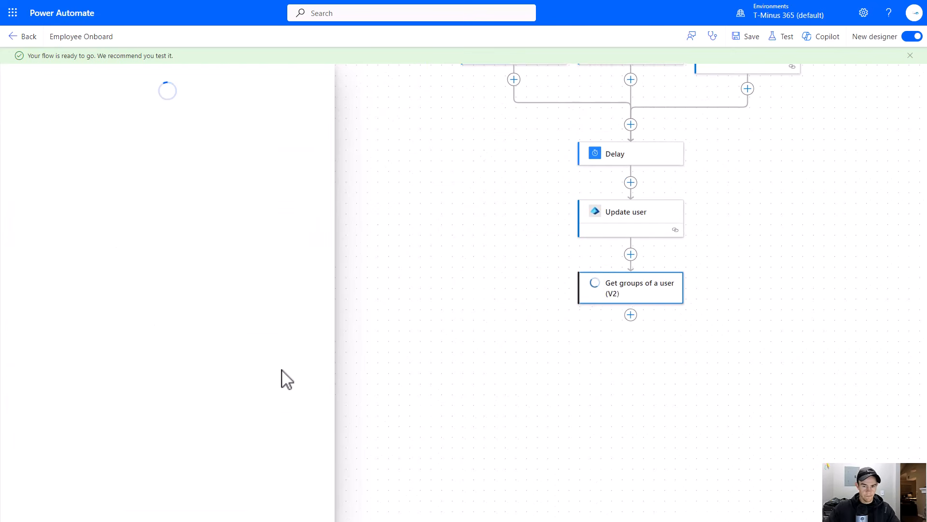
- Rename the new action to Get Groups of Mirrored User
left_click(110, 78)
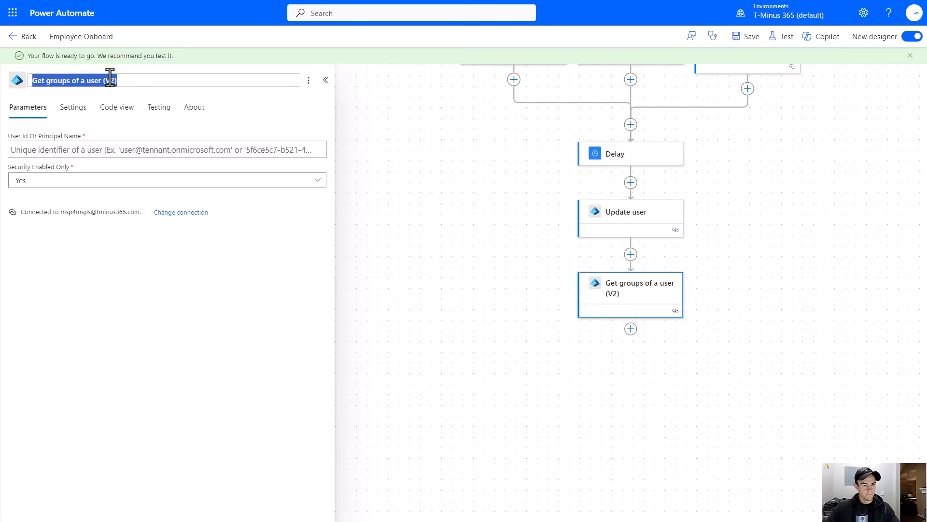
type("G")
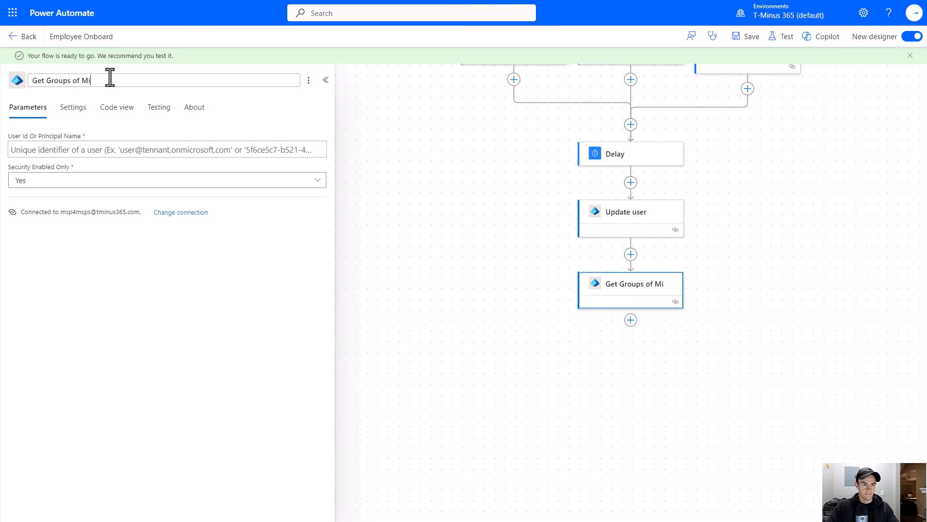
type("et Groups of Mirrored User")
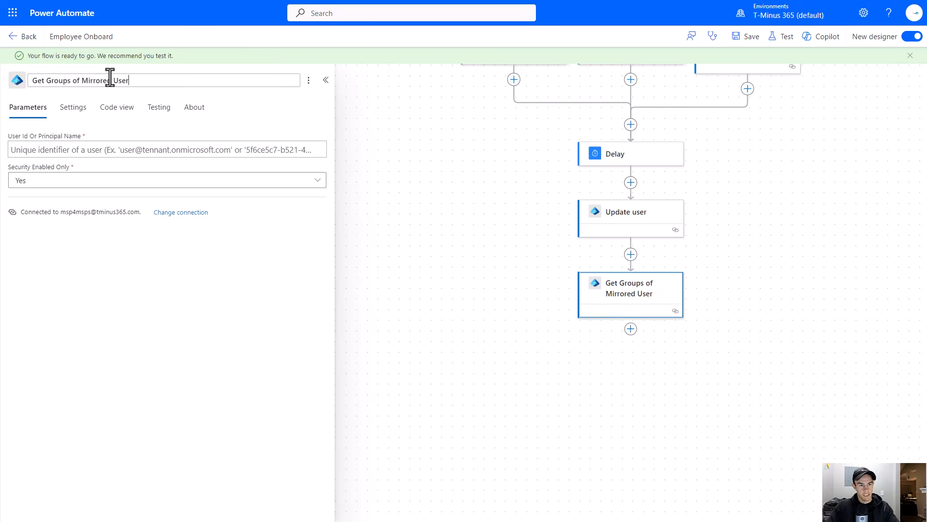
- Set User Id to the form's Mirror the access of another user? (Enter Users Email) answer and Security Enabled Only to No
left_click(269, 150)
left_click(323, 144)
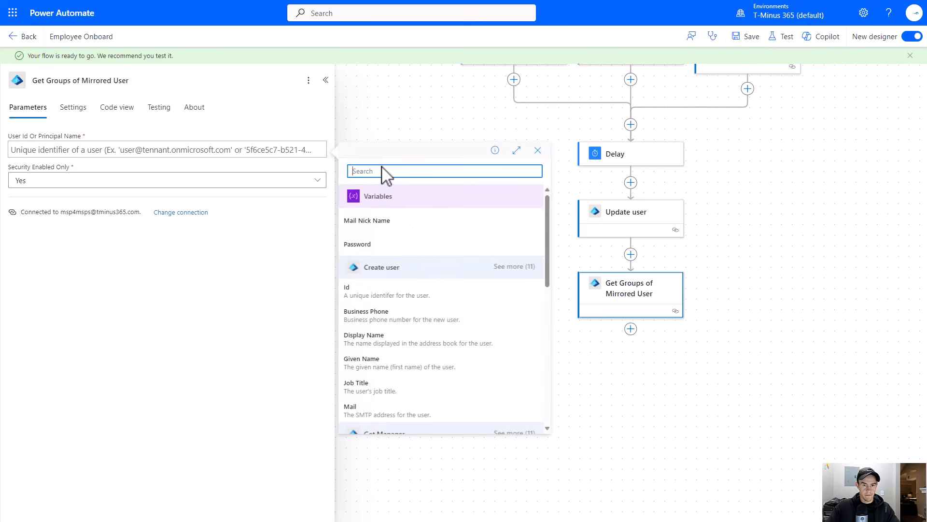
scroll(427, 263, "down", 4)
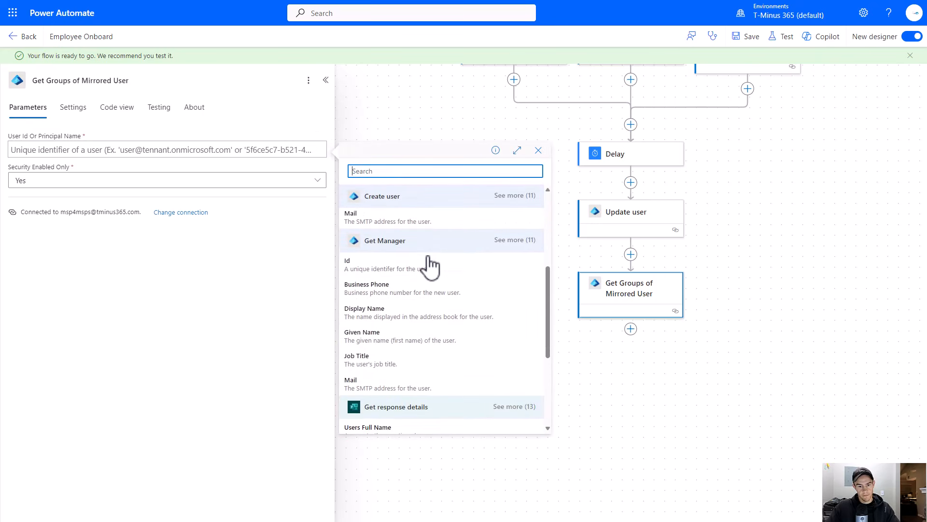
scroll(427, 264, "down", 5)
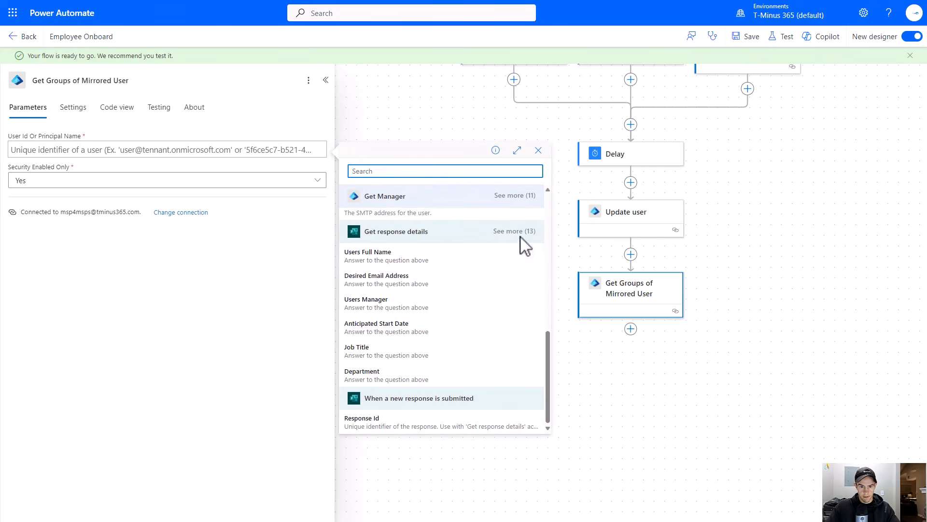
left_click(522, 239)
scroll(435, 270, "down", 3)
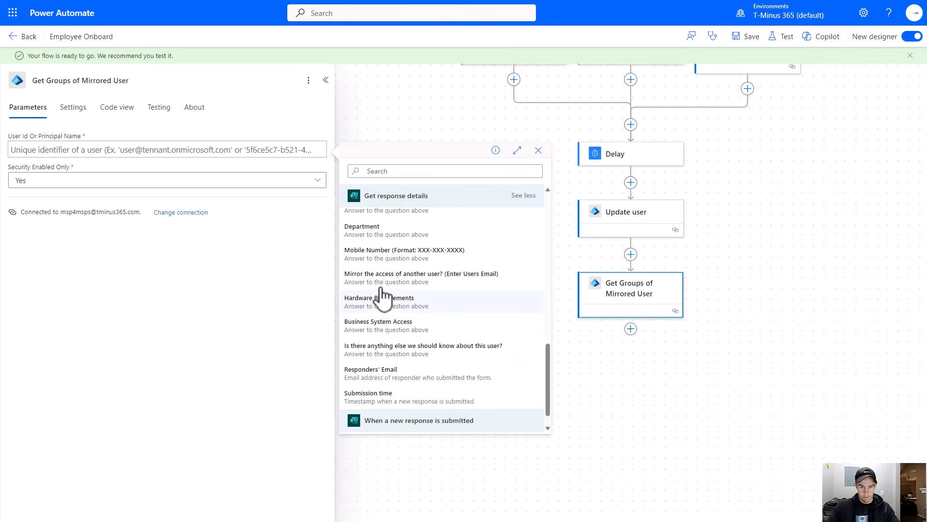
left_click(382, 283)
left_click(67, 180)
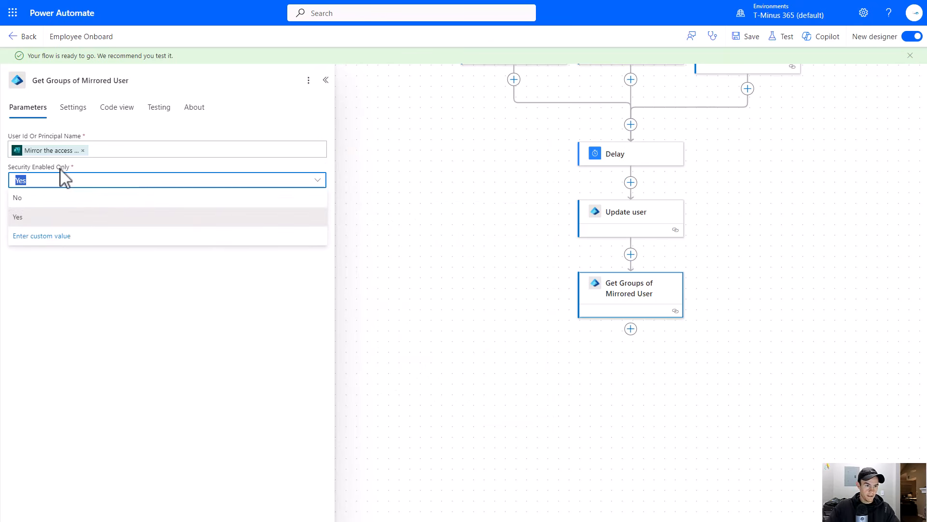
left_click(54, 198)
- Add a Condition control after Get Groups of Mirrored User
left_click_drag(215, 291, 153, 310)
left_click(344, 283)
left_click_drag(433, 272, 286, 246)
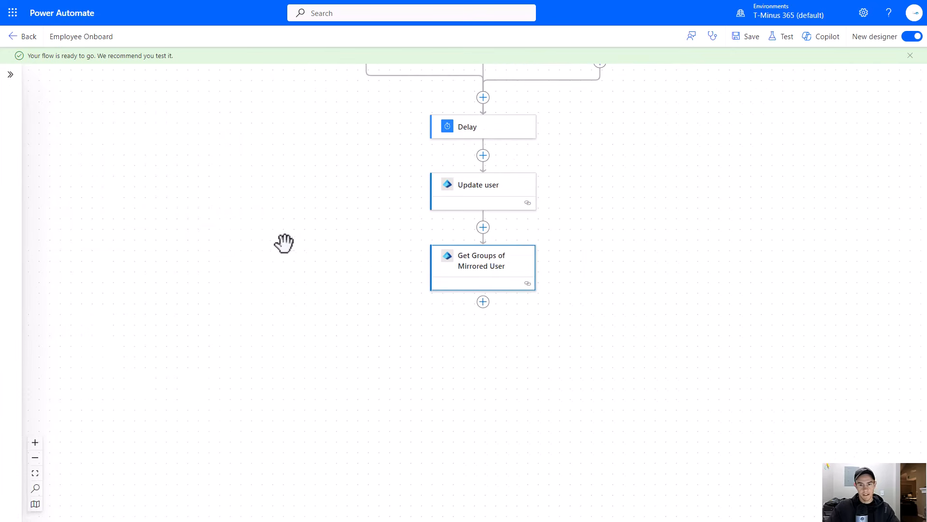
left_click_drag(421, 248, 265, 222)
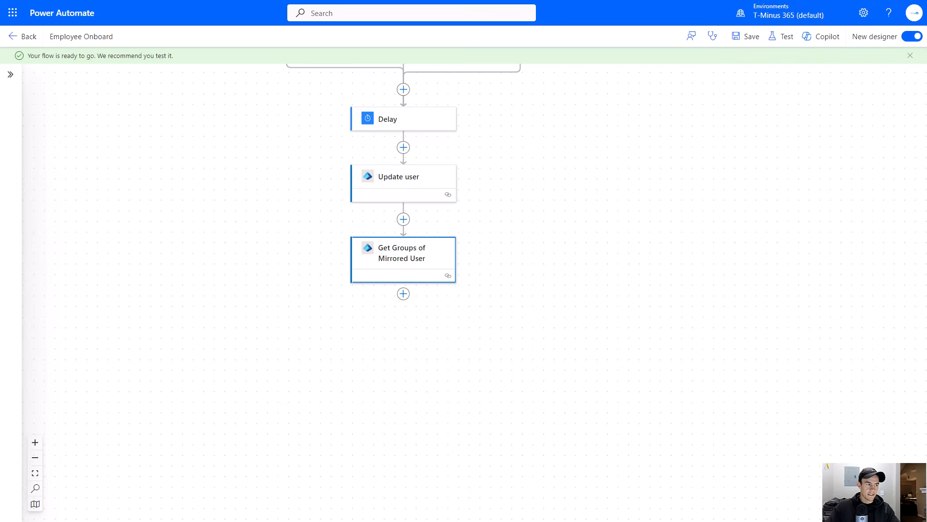
left_click_drag(366, 310, 414, 267)
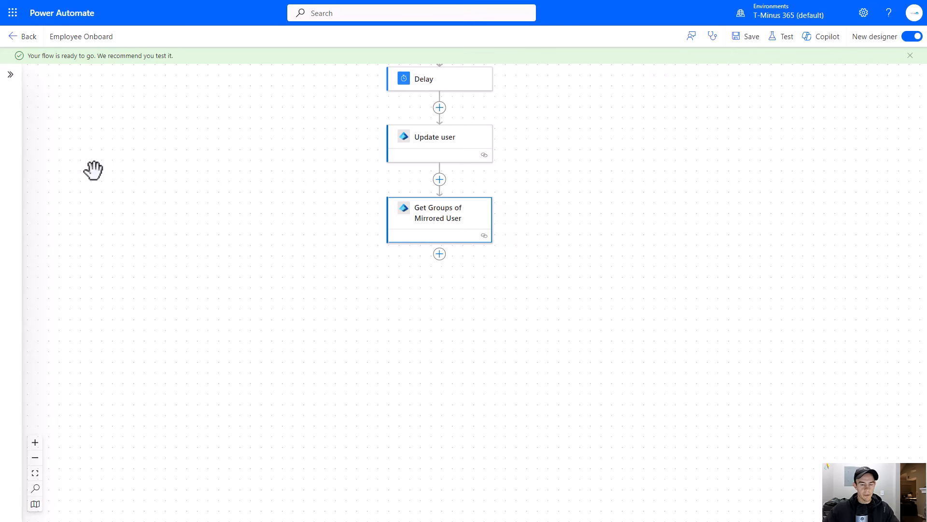
left_click_drag(326, 288, 356, 240)
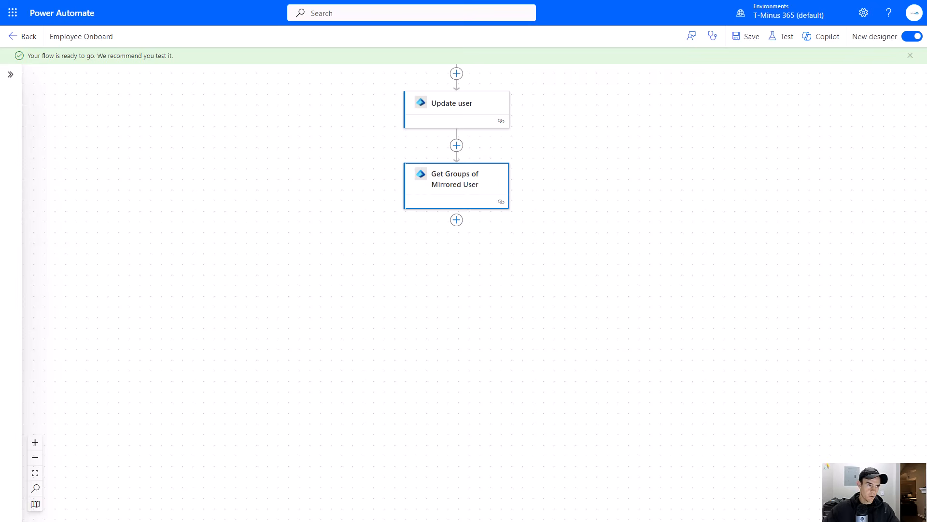
scroll(473, 222, "down", 1)
left_click(456, 197)
left_click(498, 196)
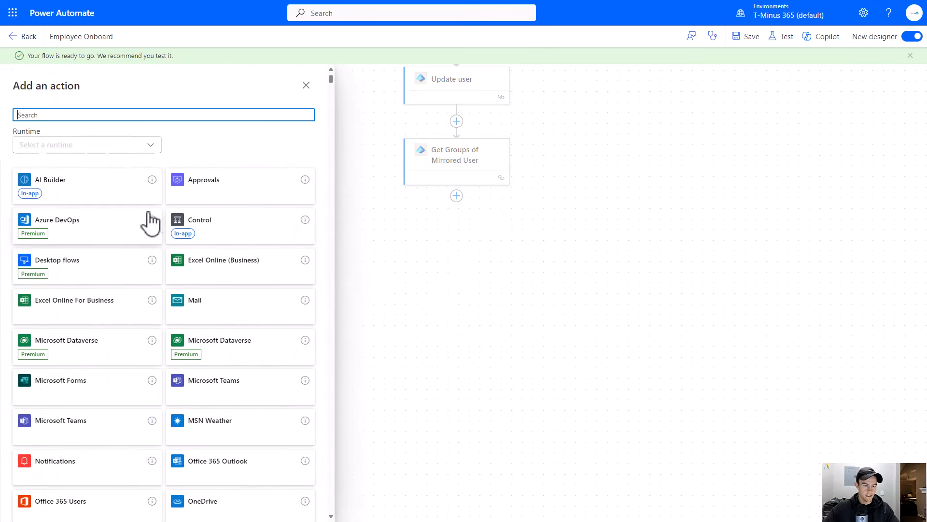
left_click(187, 227)
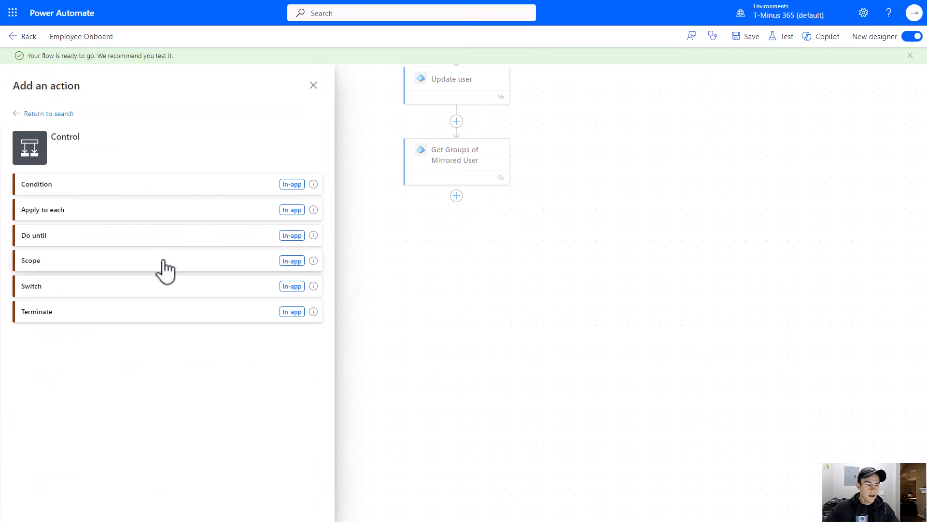
left_click(75, 186)
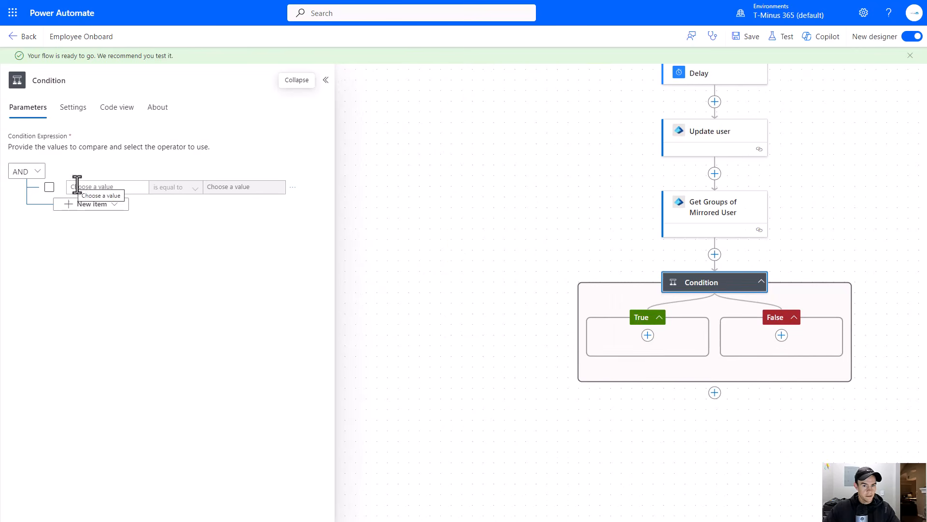
- Rename the condition to Did any groups return
left_click_drag(532, 392, 355, 361)
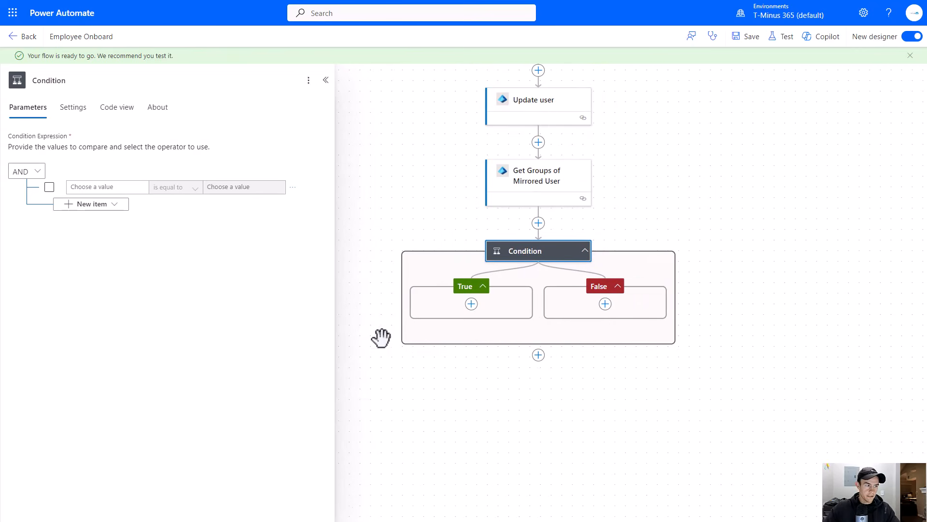
left_click(72, 81)
double_click(72, 82)
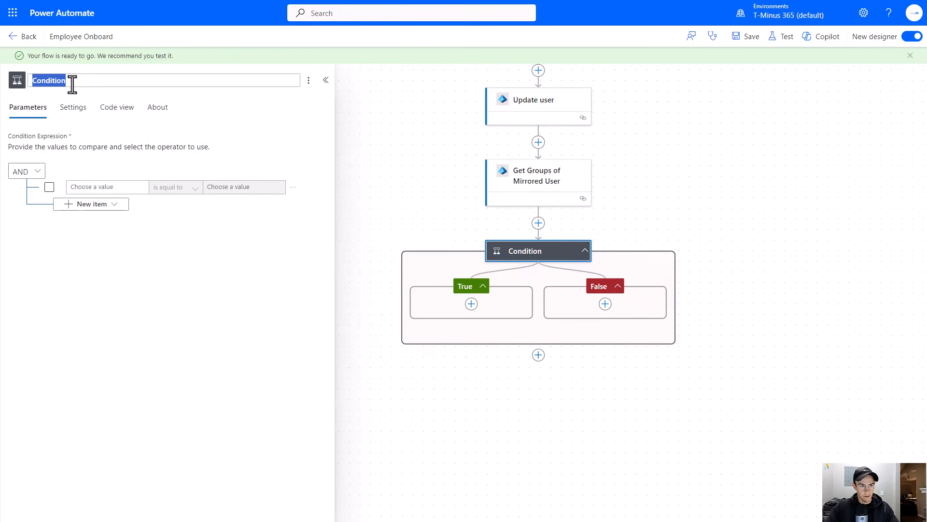
type("Did any groups return")
key("Return")
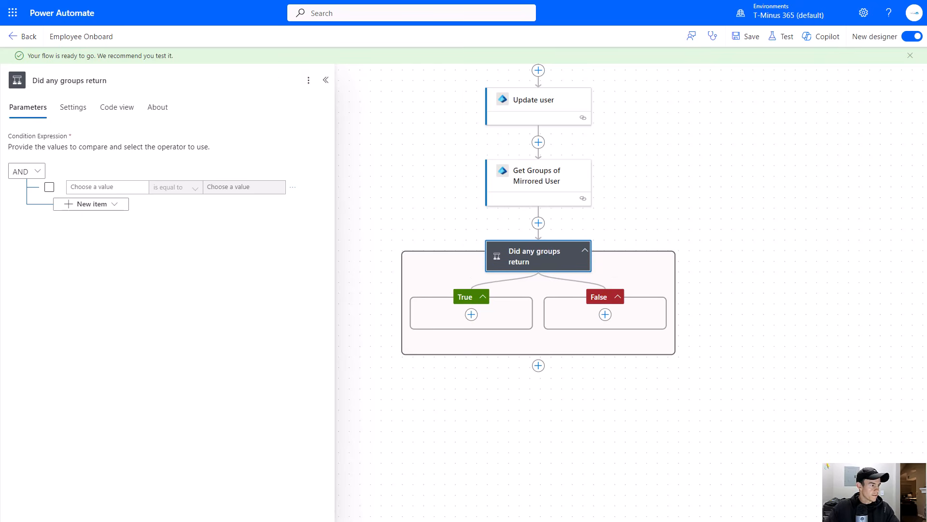
- Set the condition's first value to the expression length() of Get Groups of Mirrored User's body/value
scroll(369, 296, "down", 2)
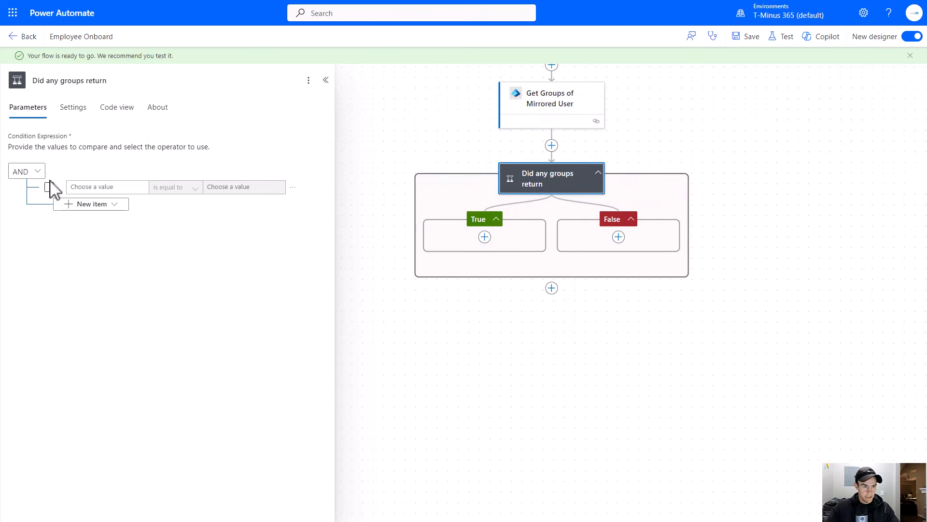
left_click(79, 187)
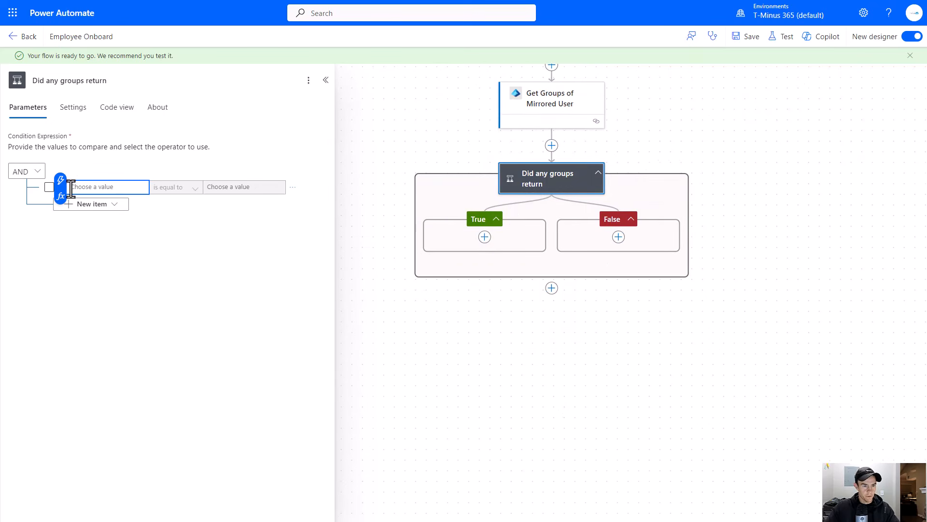
left_click(61, 197)
type("le")
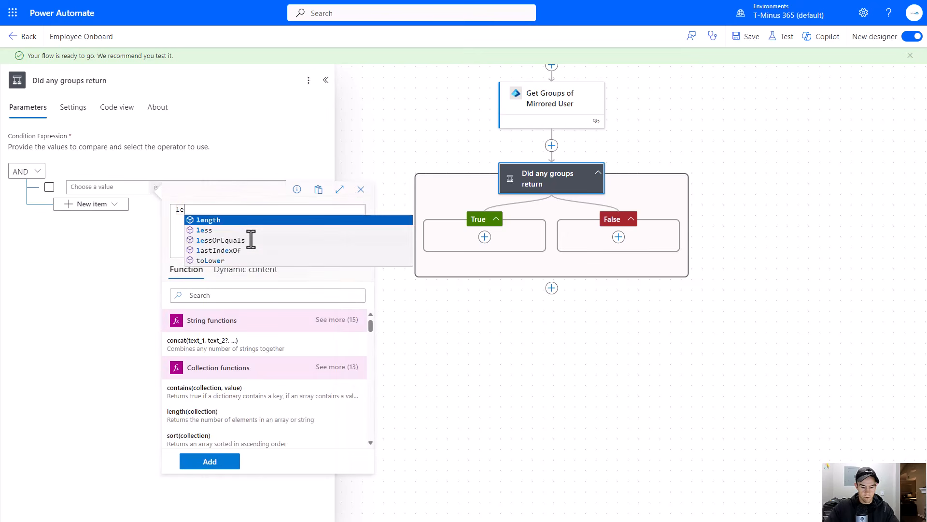
type("ng\\")
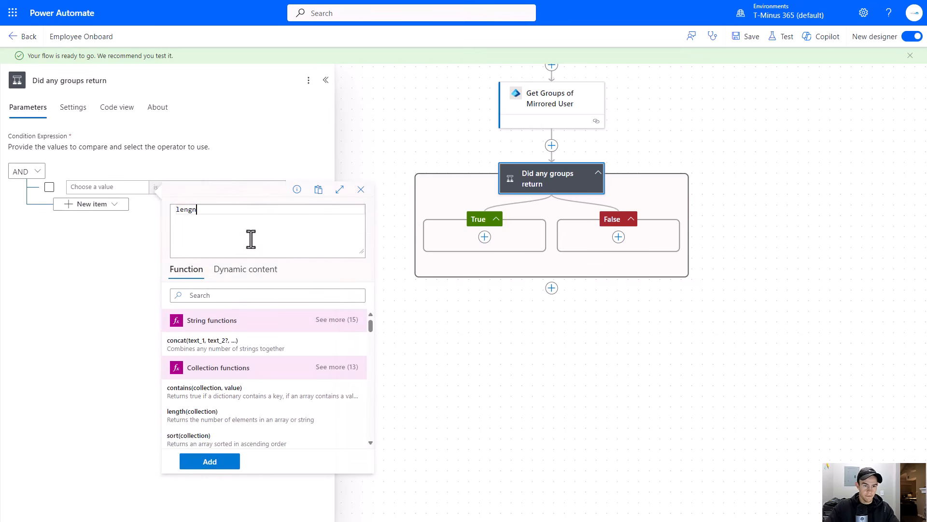
type("gth(")
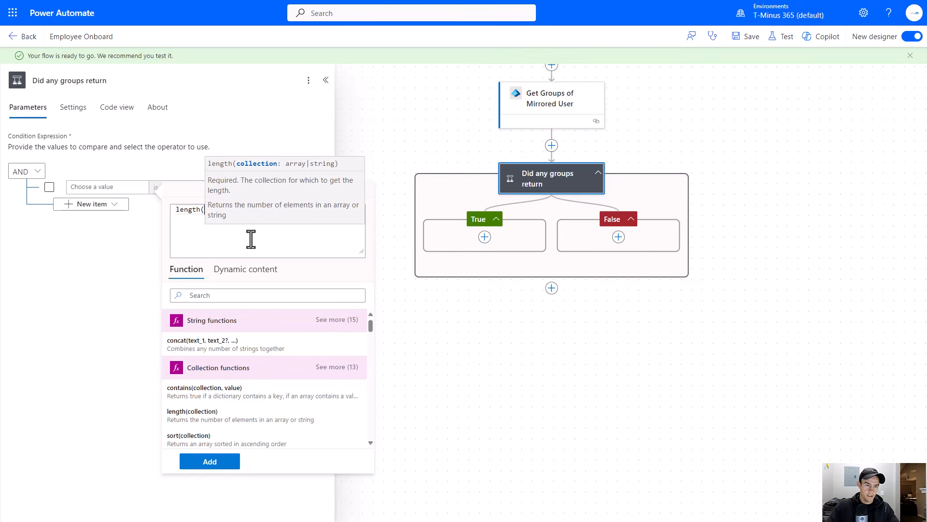
left_click(246, 269)
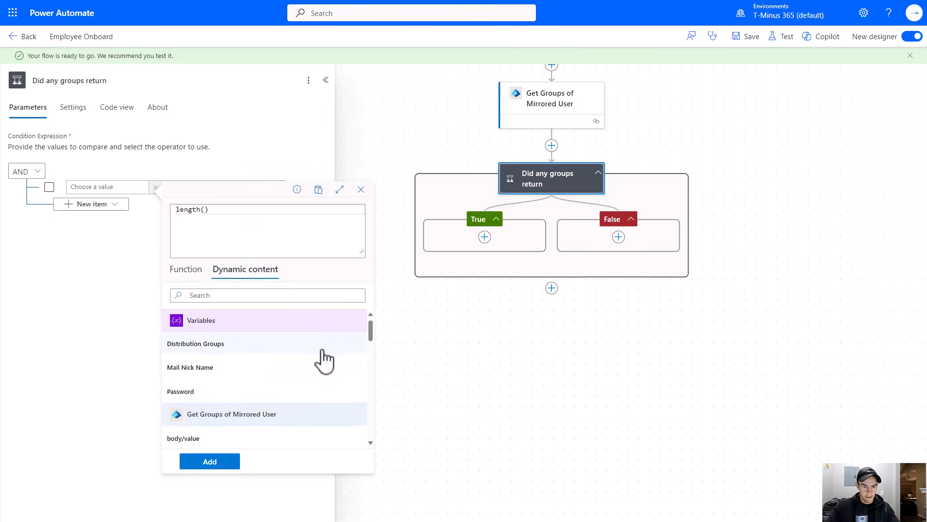
scroll(325, 359, "down", 1)
left_click(261, 392)
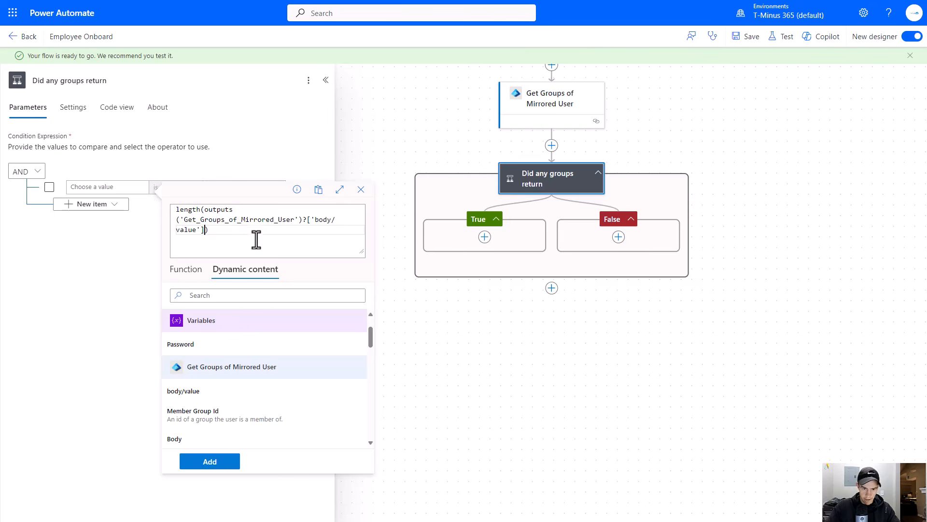
left_click(213, 461)
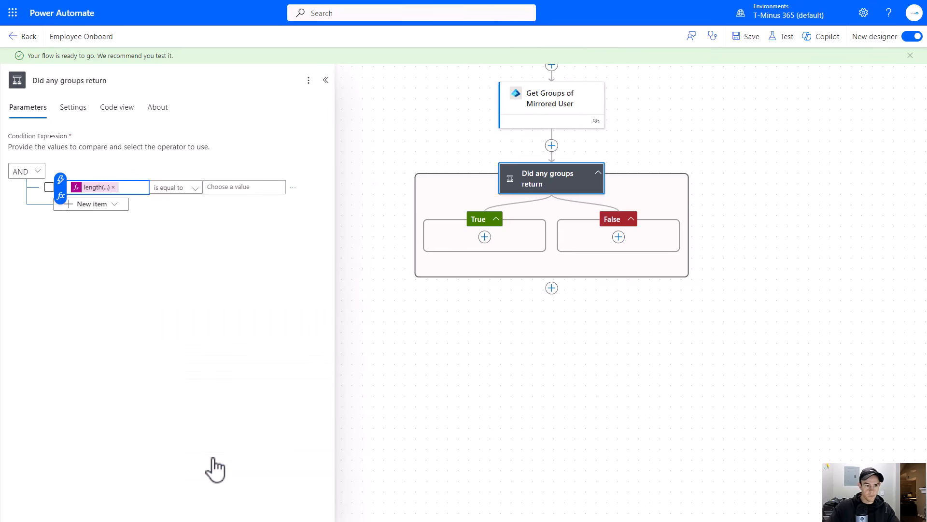
- Set the condition's operator to is greater than and its compared value to 0
left_click(189, 188)
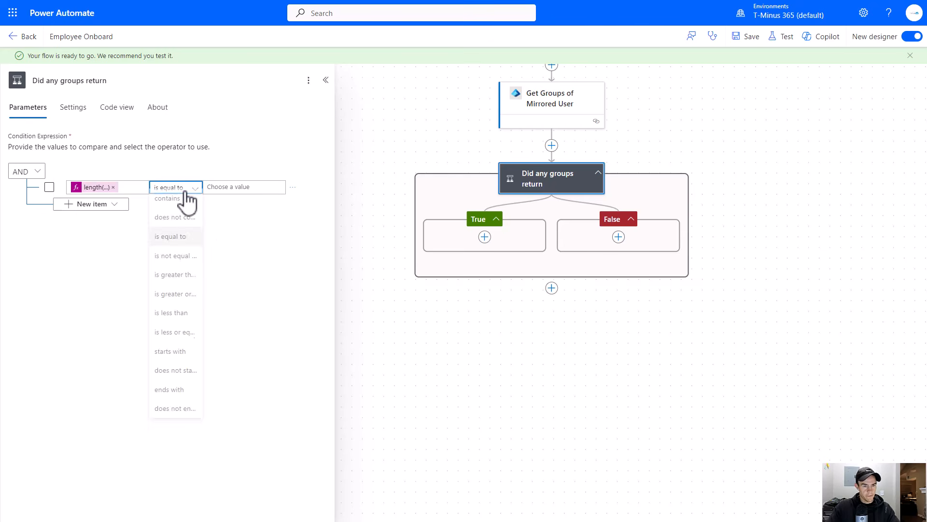
left_click(189, 280)
left_click(230, 188)
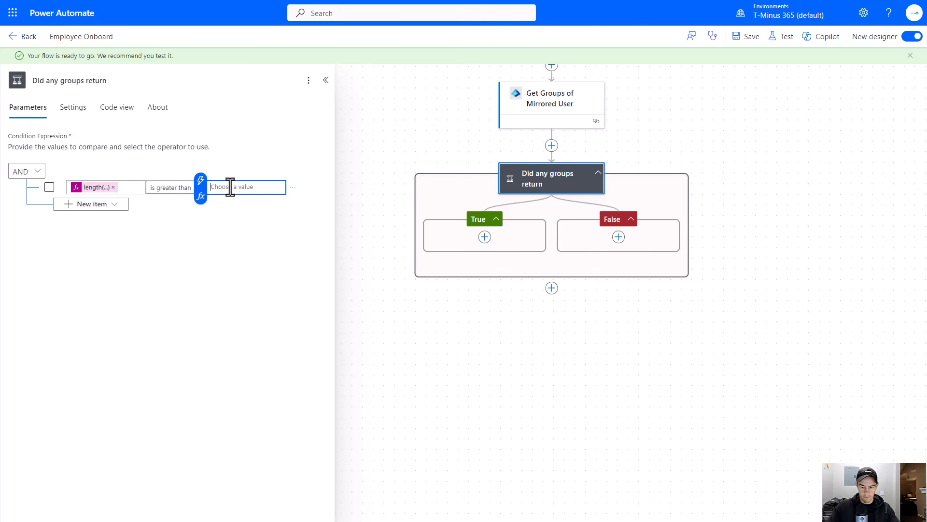
left_click(326, 238)
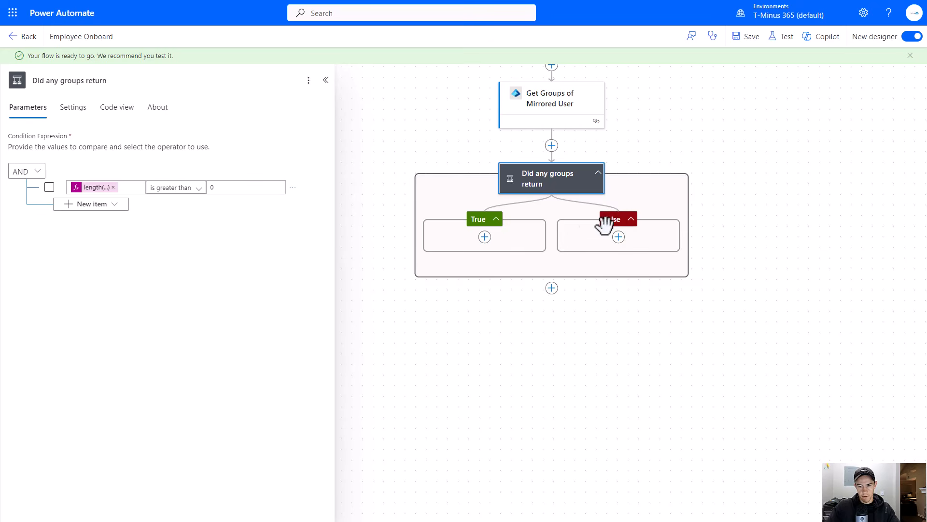
- Add an Apply to each control inside the condition's True branch
left_click_drag(381, 284, 546, 279)
left_click(647, 233)
left_click(676, 232)
left_click(273, 237)
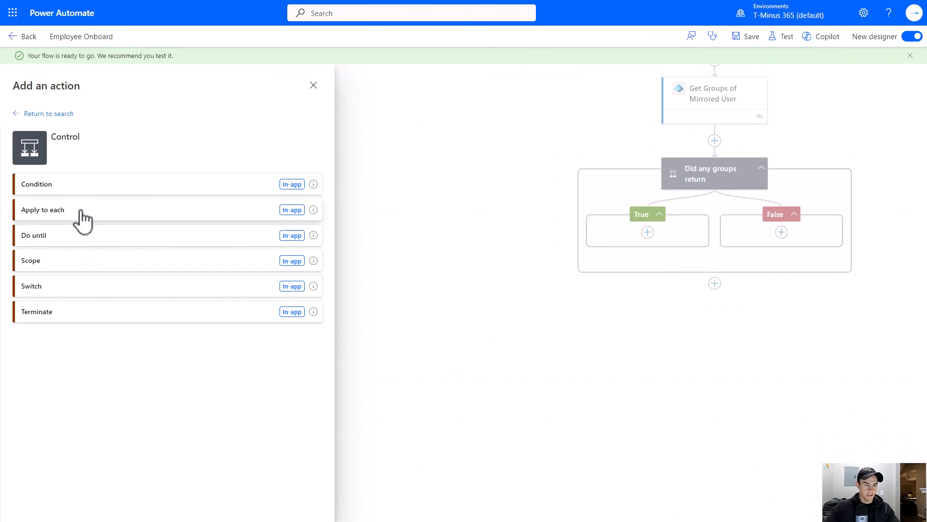
left_click(82, 213)
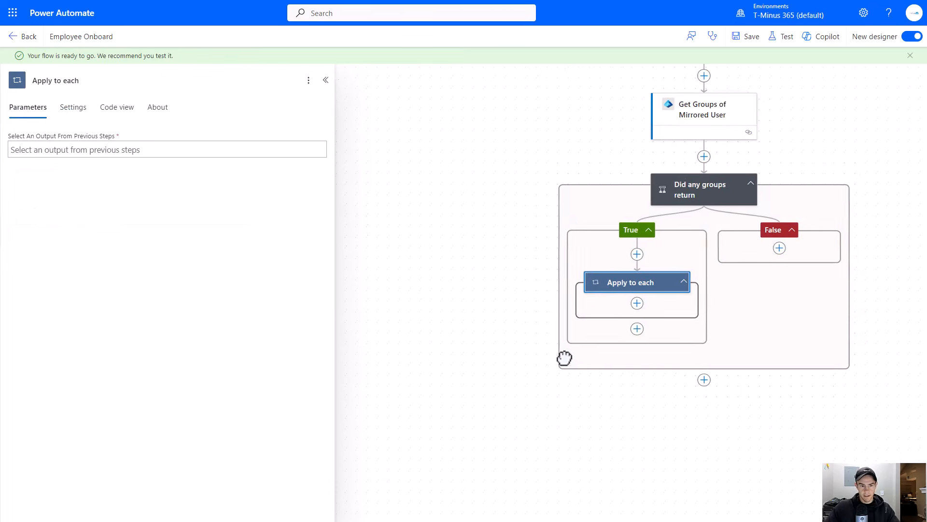
- Rename the Apply to each loop to Loop Through Groups
left_click_drag(572, 361, 435, 325)
left_click(123, 81)
triple_click(124, 81)
type("Loop")
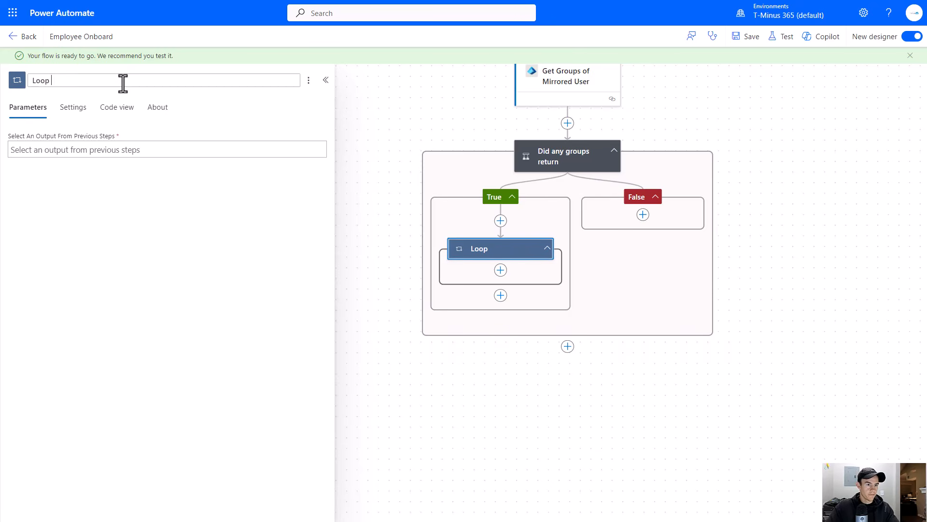
type(" Through Groups")
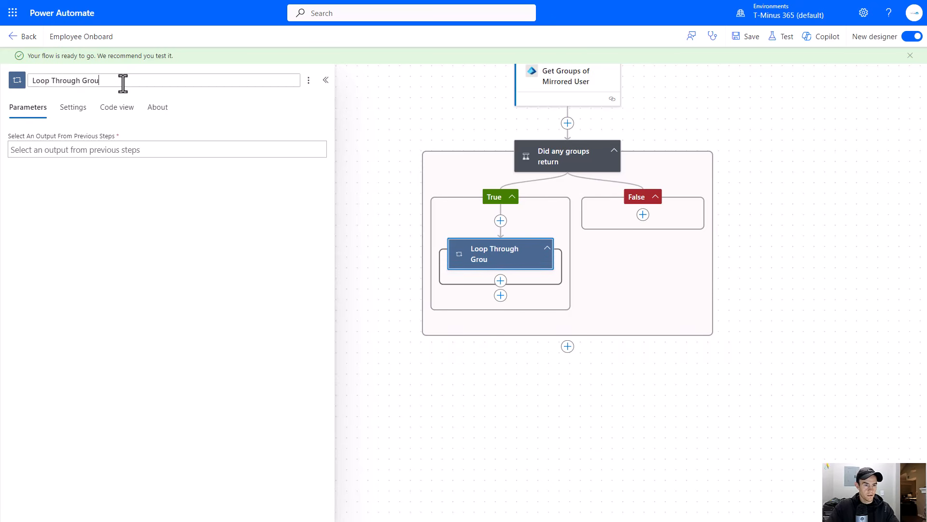
- Set the loop's output to Get Groups of Mirrored User's body/value
left_click(83, 150)
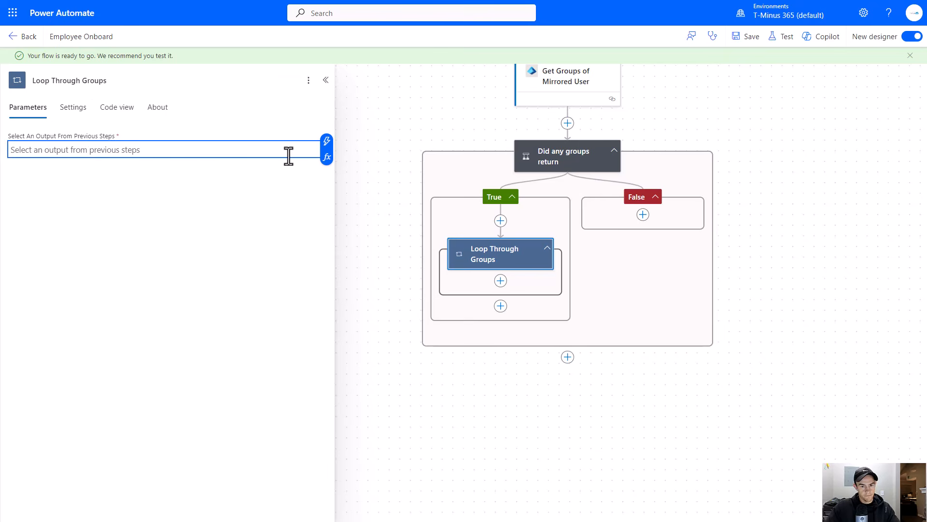
left_click(326, 142)
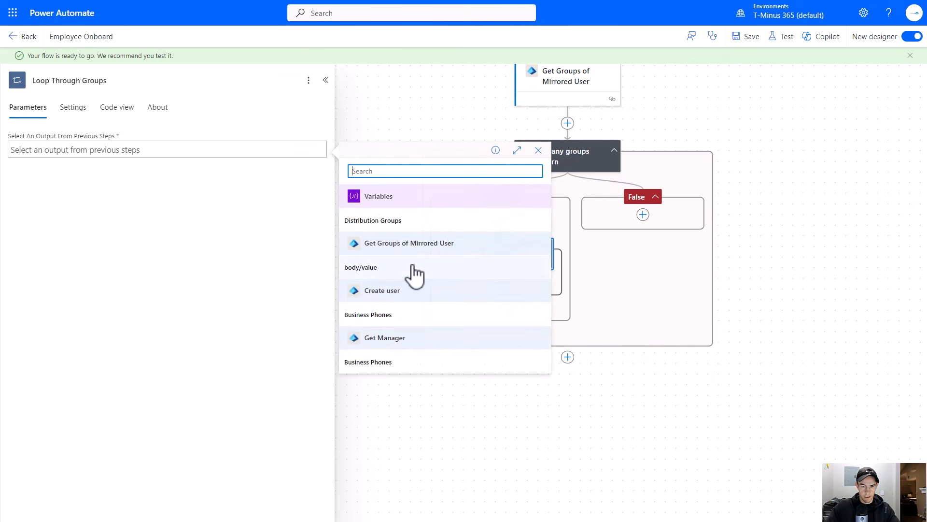
left_click(377, 269)
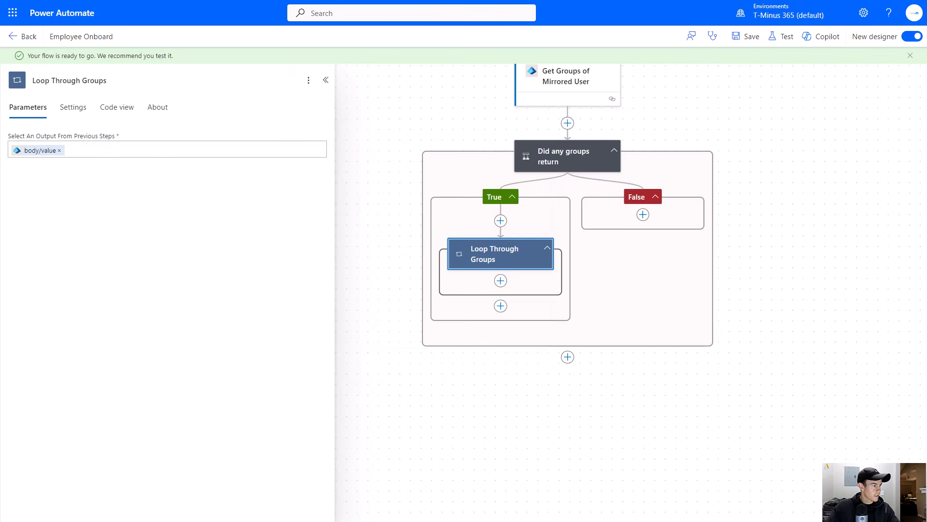
- Add the Microsoft Entra ID Get group action inside Loop Through Groups
left_click(501, 281)
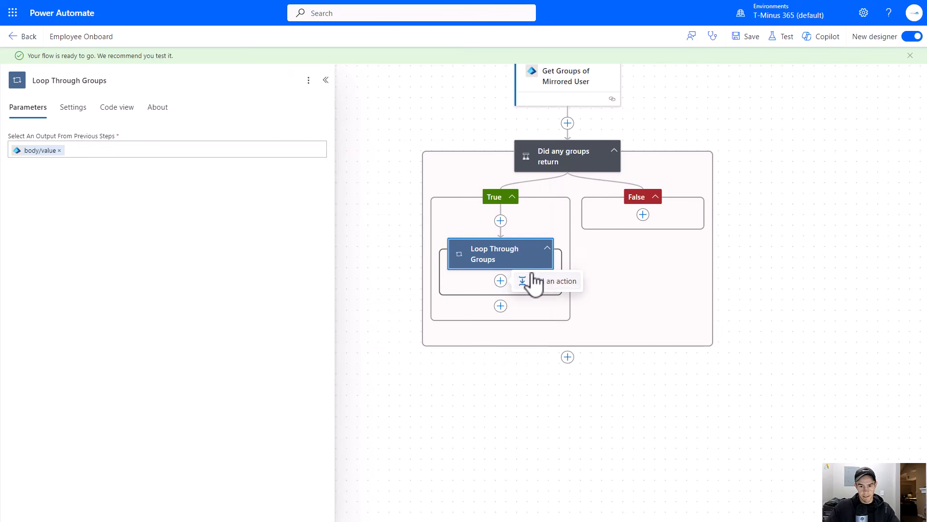
left_click(534, 282)
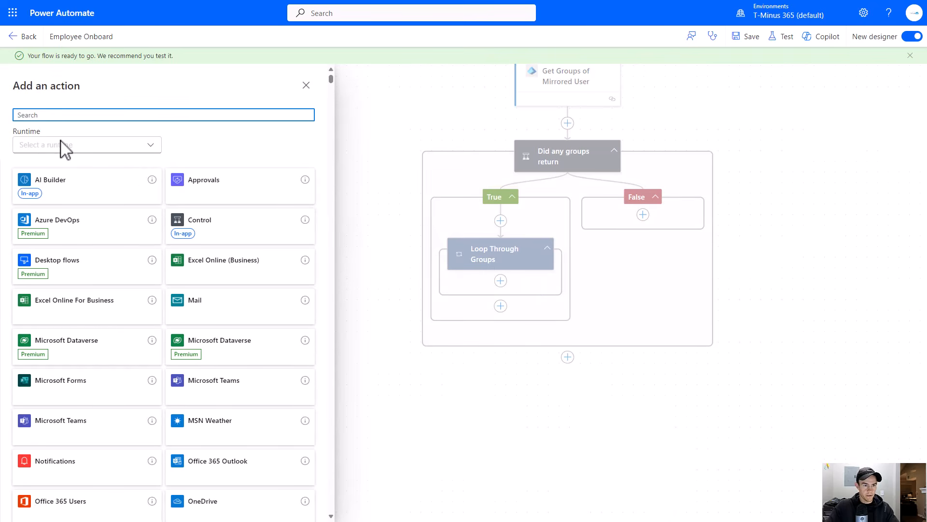
type("Entra")
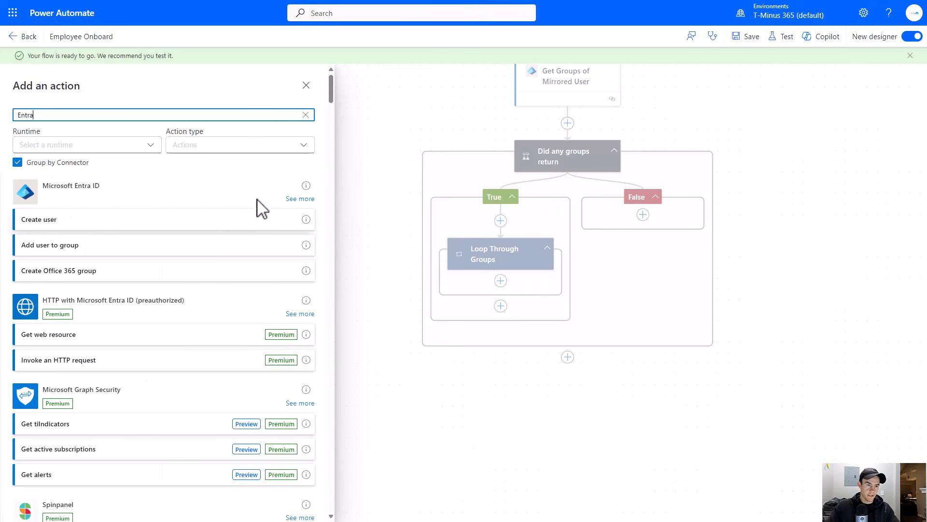
left_click(307, 199)
scroll(193, 236, "down", 1)
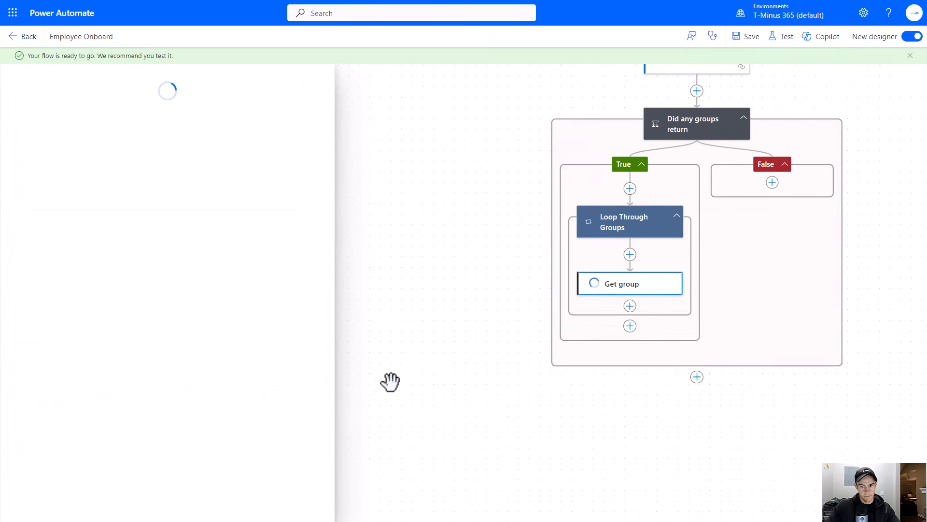
- Set Get group's Group Id to the loop's Current item
left_click(121, 150)
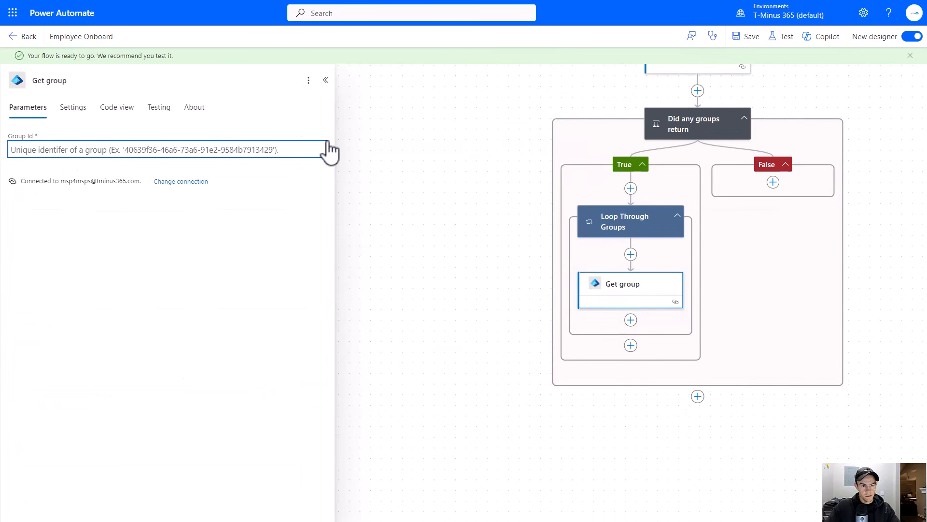
left_click(324, 143)
left_click(394, 297)
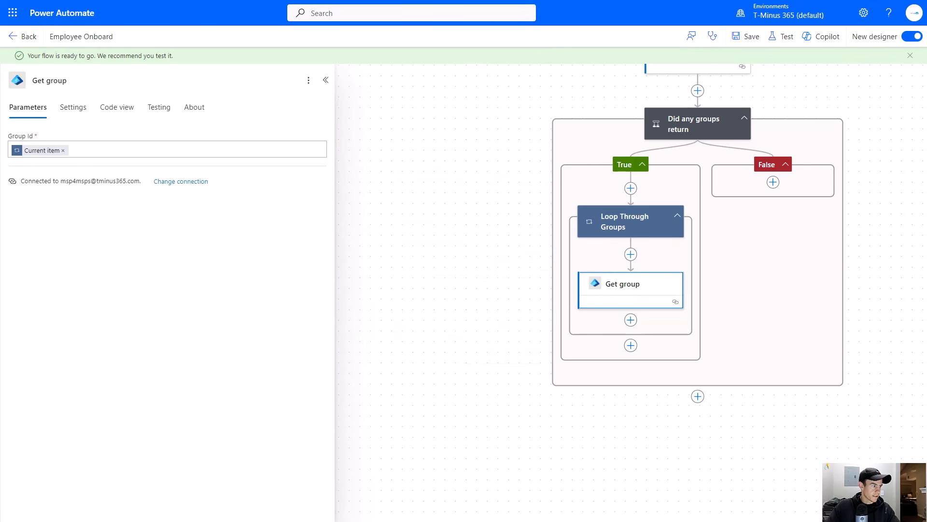
- Add a Condition control inside the loop after Get group
left_click_drag(330, 354, 352, 319)
left_click(371, 314)
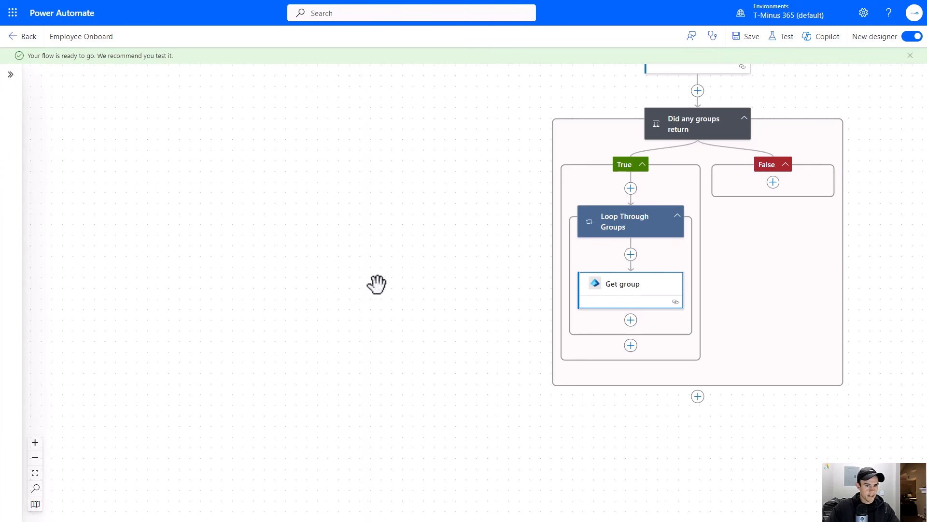
left_click(631, 321)
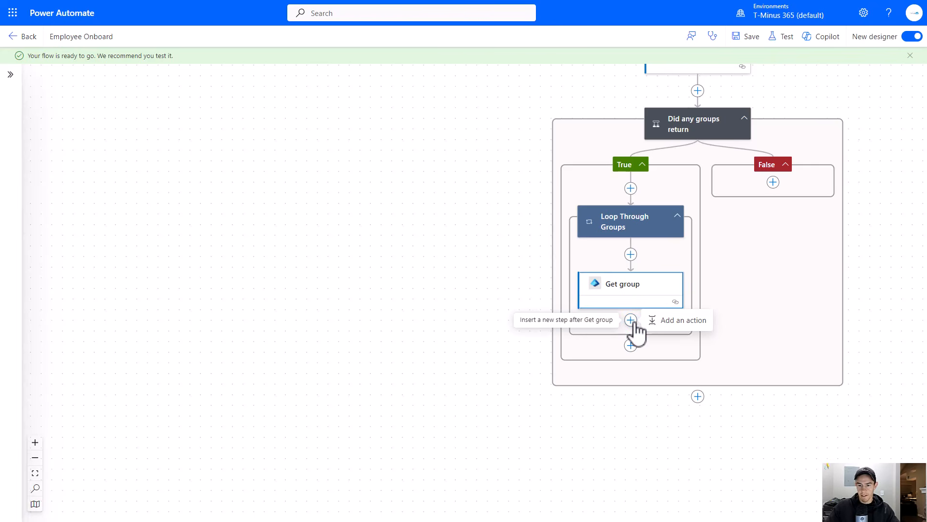
left_click(663, 324)
left_click(189, 217)
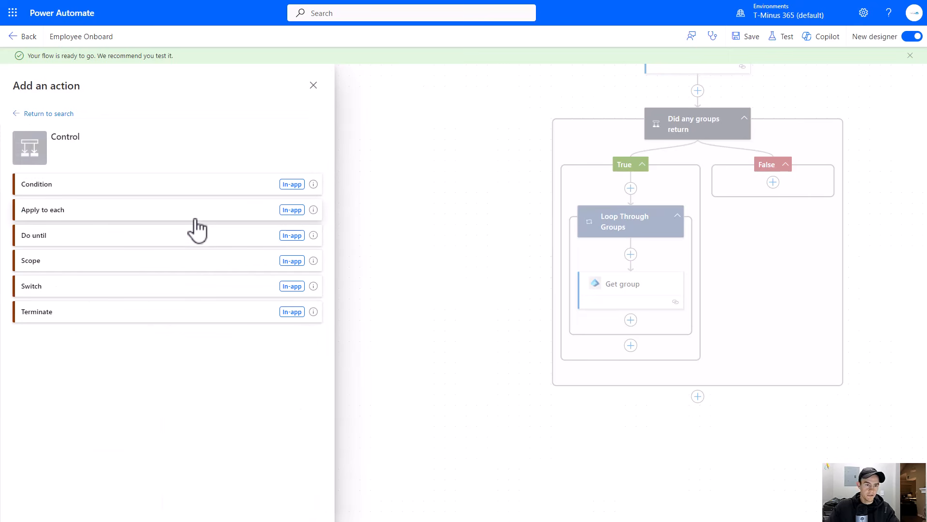
left_click(89, 187)
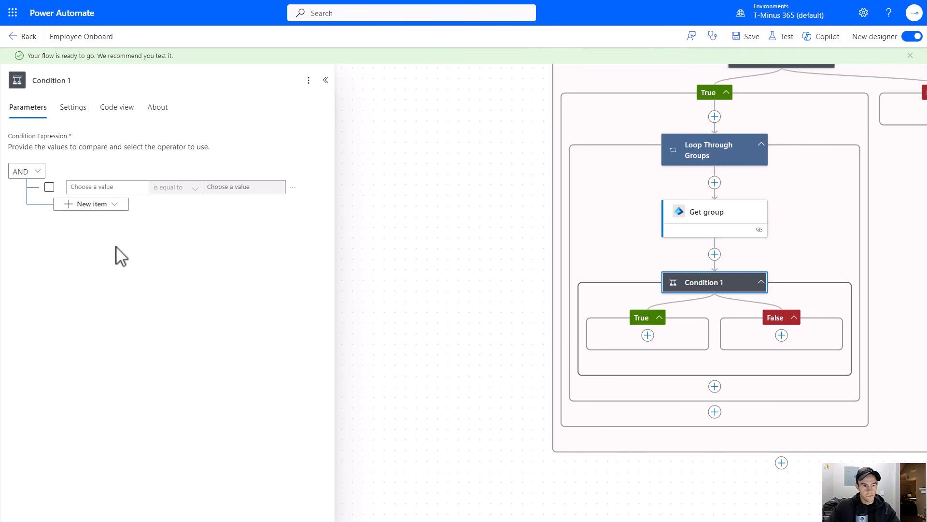
- Paste outputs('Get_group')?['body/groupTypes'] as the new condition's first value
left_click(104, 188)
key("ctrl+v")
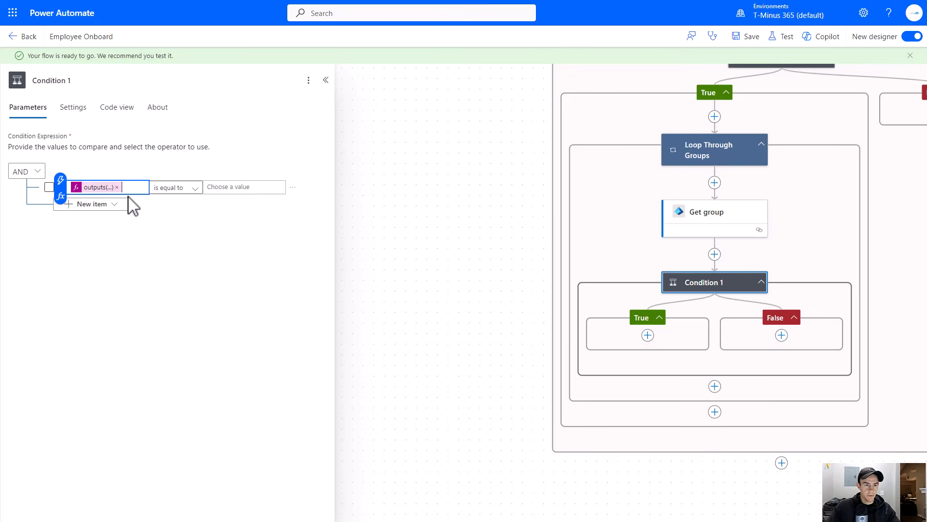
left_click(100, 188)
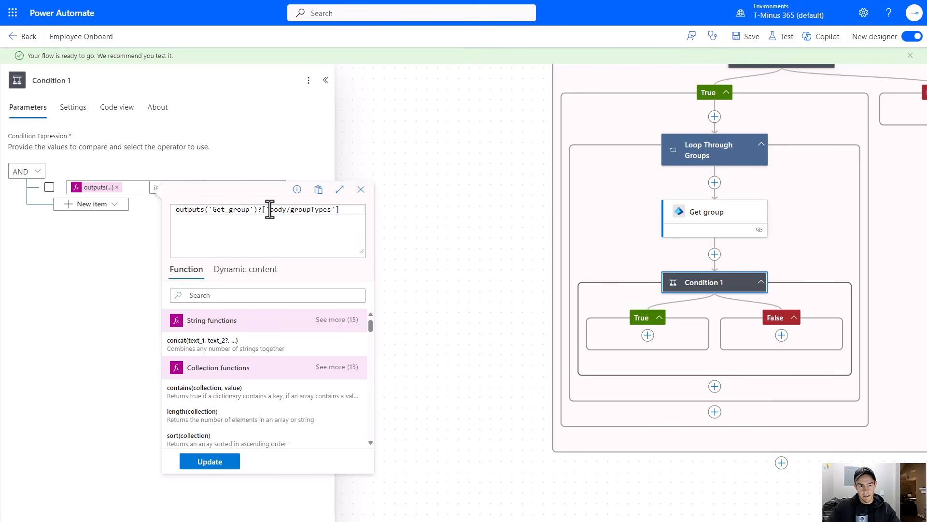
left_click(117, 240)
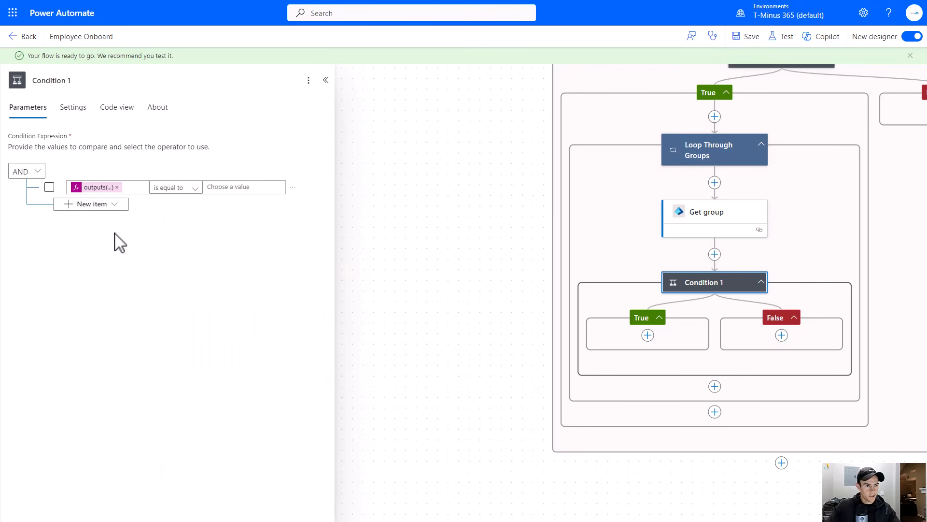
- Make the new condition check that Get group's groupTypes expression contains DynamicMembership
left_click(166, 189)
left_click(192, 205)
left_click(226, 187)
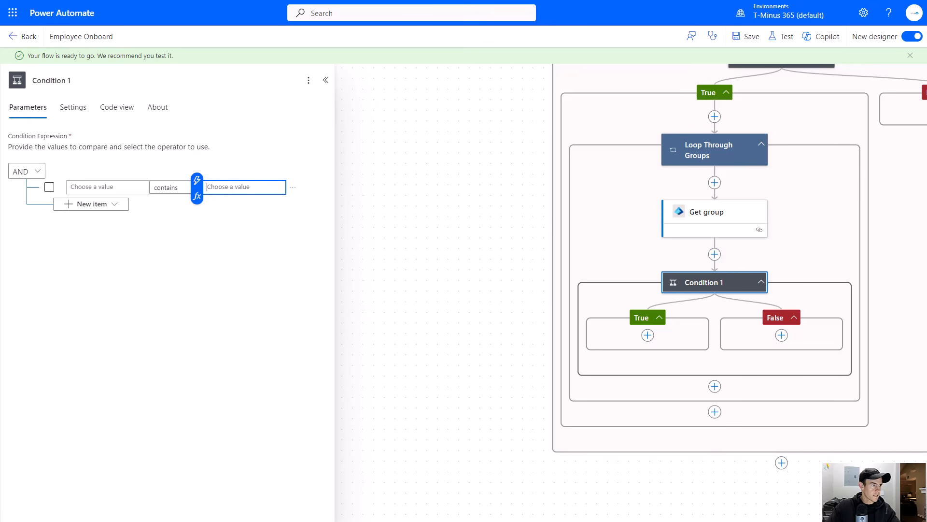
left_click(282, 190)
type("DynamicMembership")
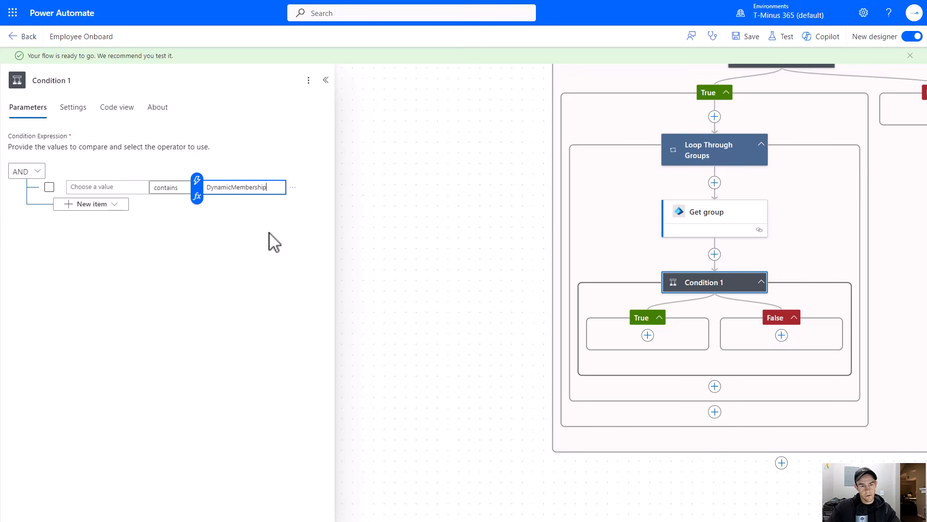
left_click(244, 225)
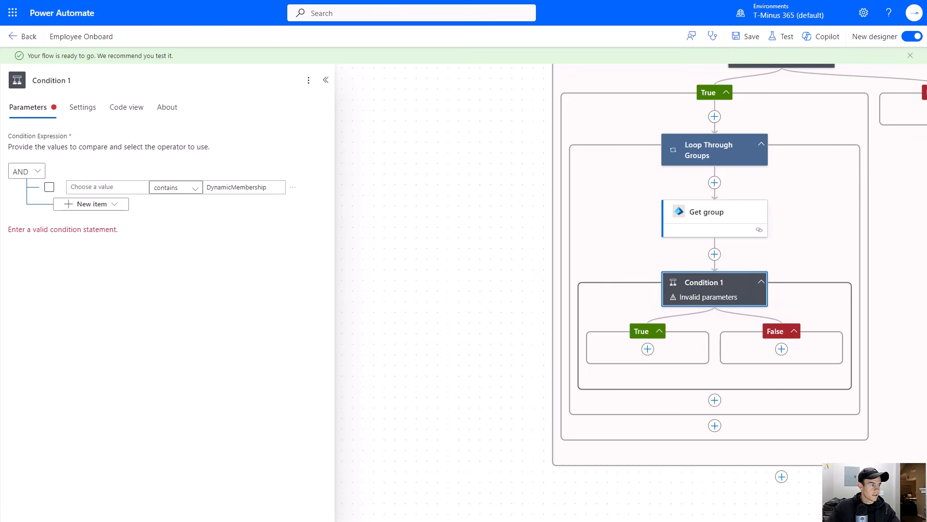
left_click(134, 187)
key("ctrl+v")
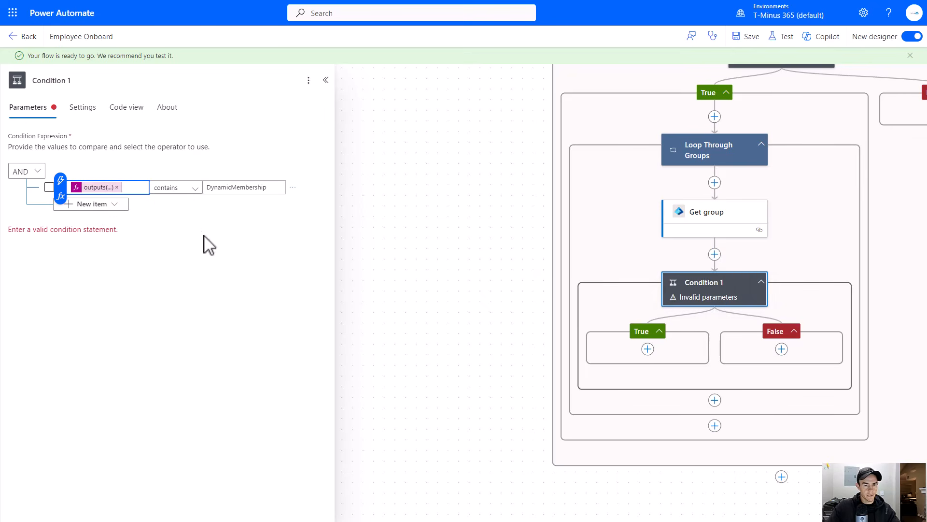
- Rename the new condition to Check For Dynamic Group
left_click(208, 238)
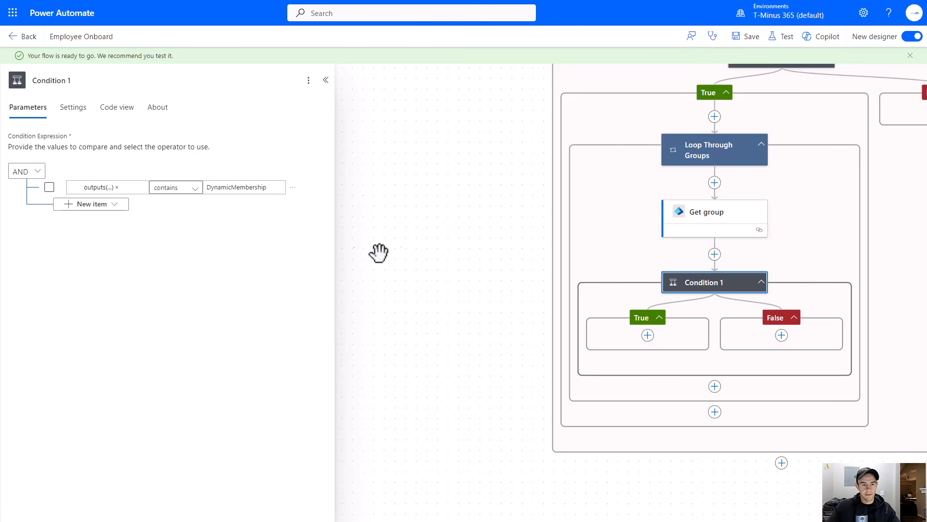
left_click_drag(473, 261, 288, 223)
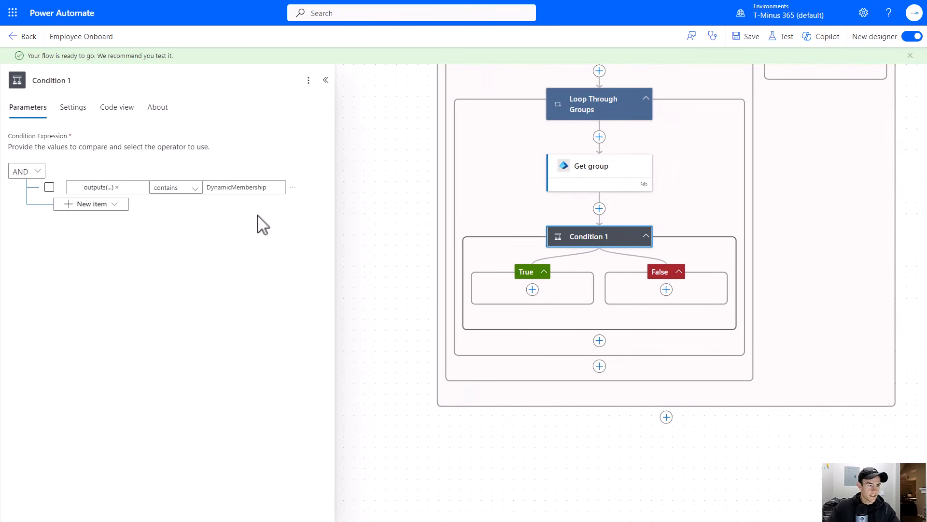
left_click(107, 81)
key("ctrl+a")
type("Che")
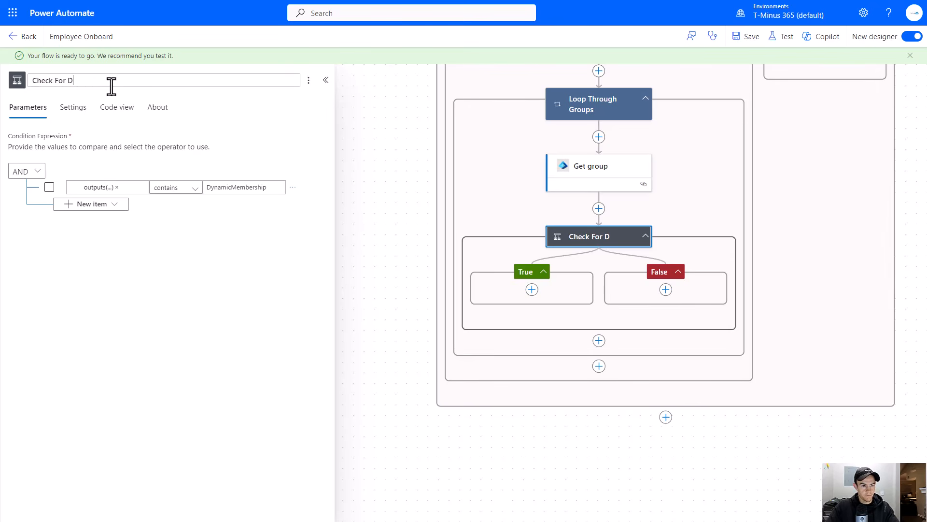
type("ck For Dynamic Group")
- Add a Condition named Check for Distibution Group in the dynamic check's False branch, testing that length(...) is equal to 0
left_click(287, 131)
left_click_drag(381, 175, 285, 121)
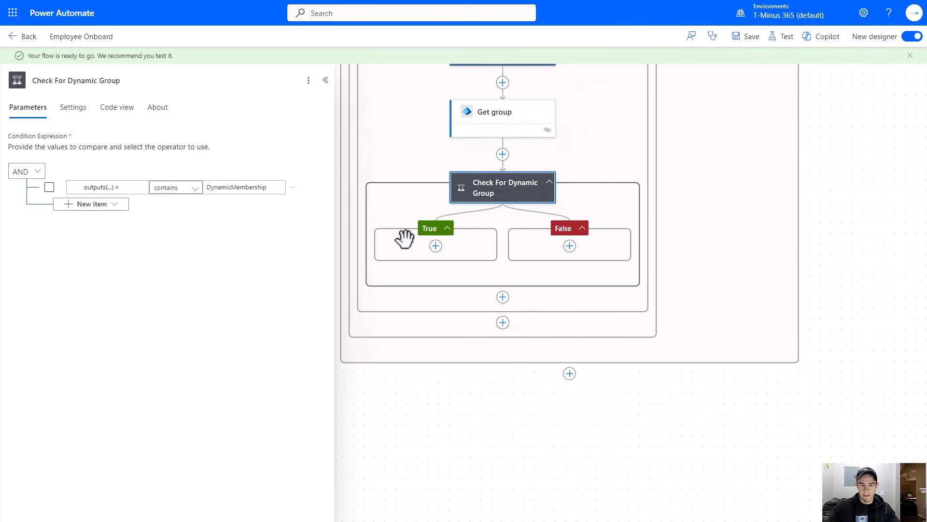
left_click_drag(512, 382, 423, 359)
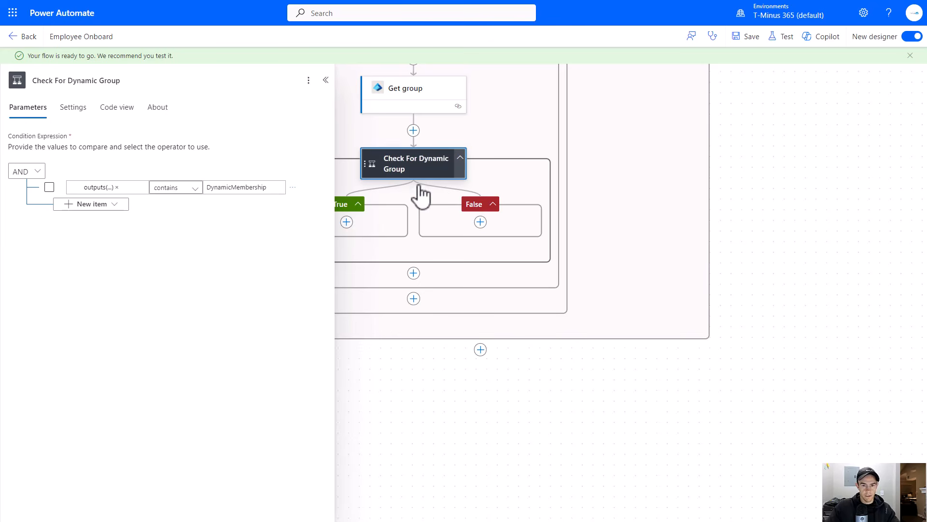
left_click(480, 222)
left_click(531, 224)
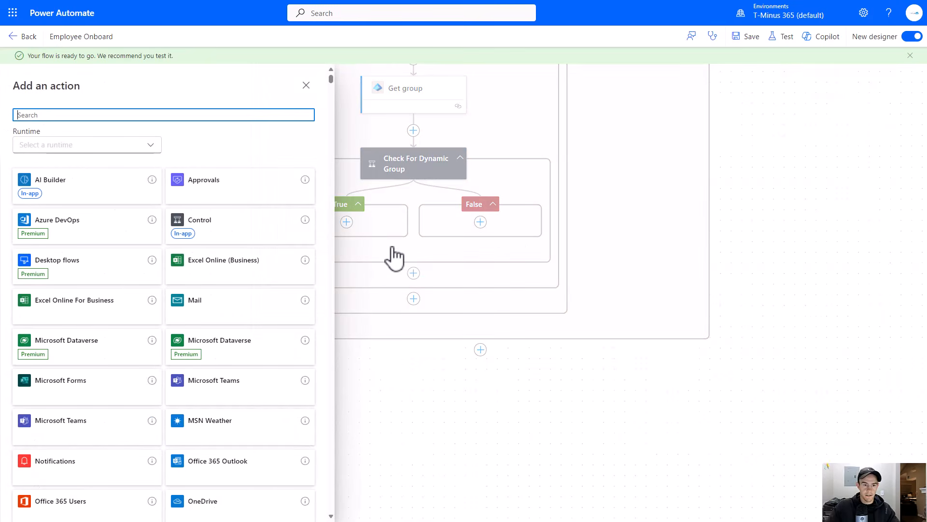
left_click(241, 225)
left_click(121, 184)
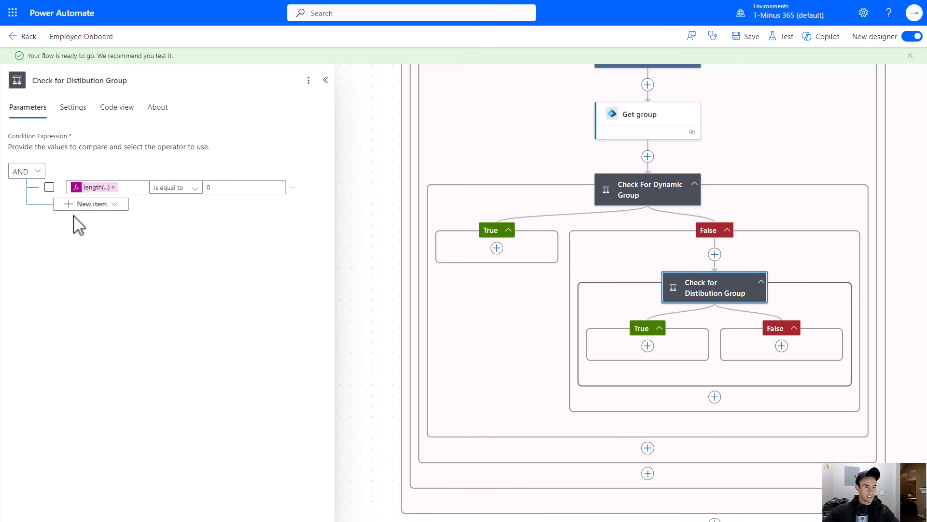
- Add a second row to the distribution condition checking that Get group's Security Enabled is equal to false
left_click(87, 205)
left_click(96, 221)
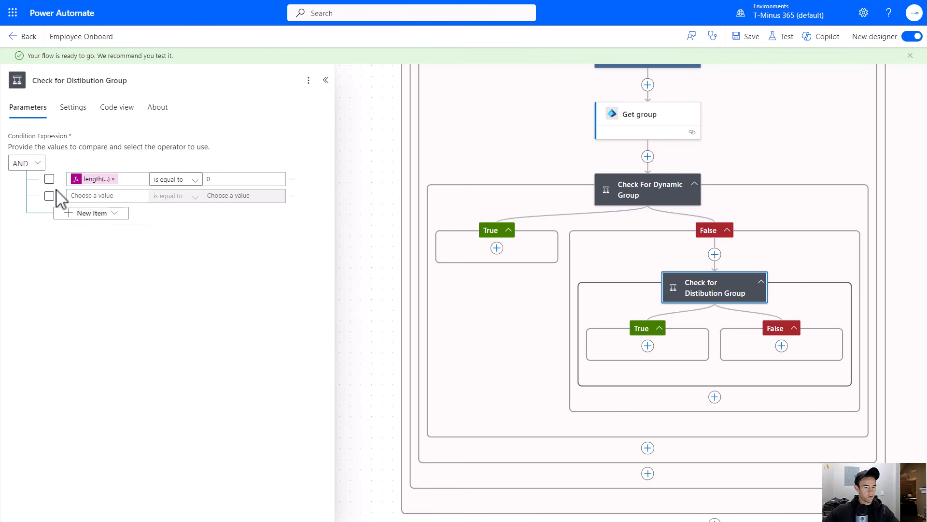
left_click(49, 179)
left_click(49, 196)
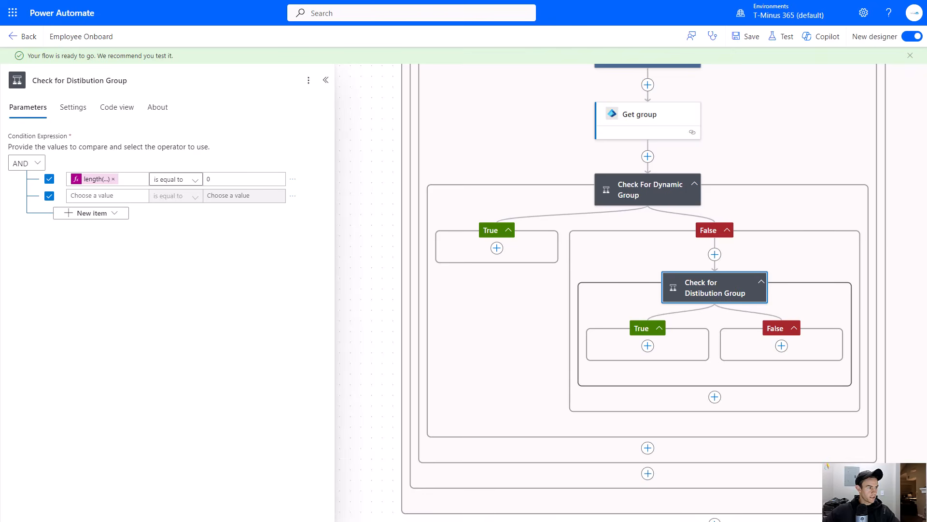
left_click(127, 193)
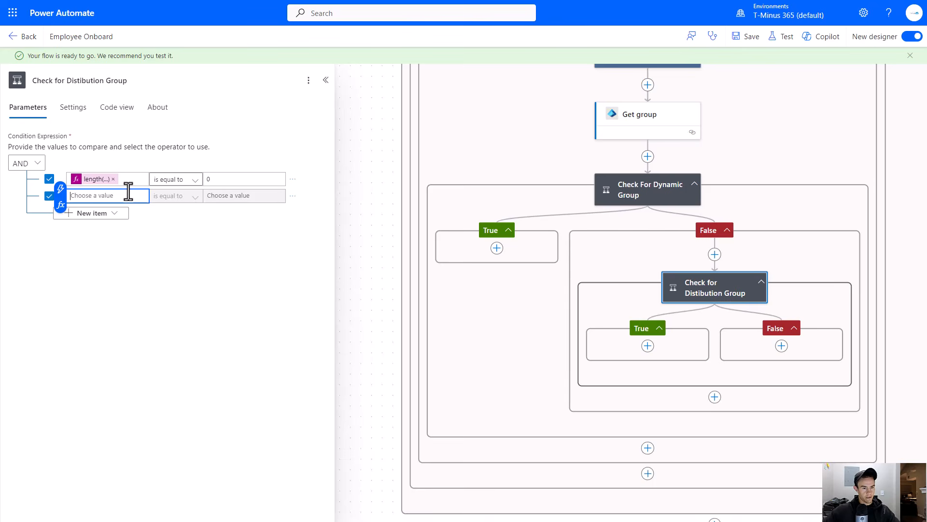
key("ctrl+v")
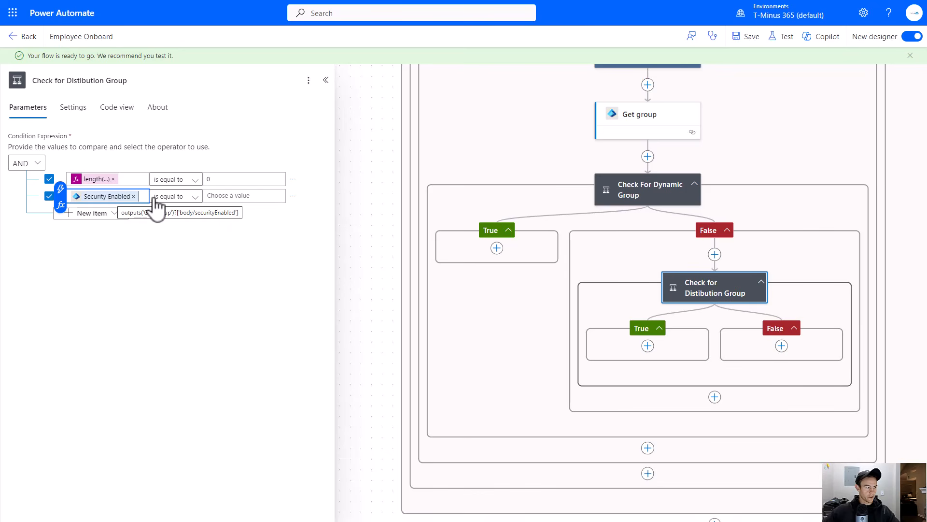
left_click(170, 199)
left_click(254, 198)
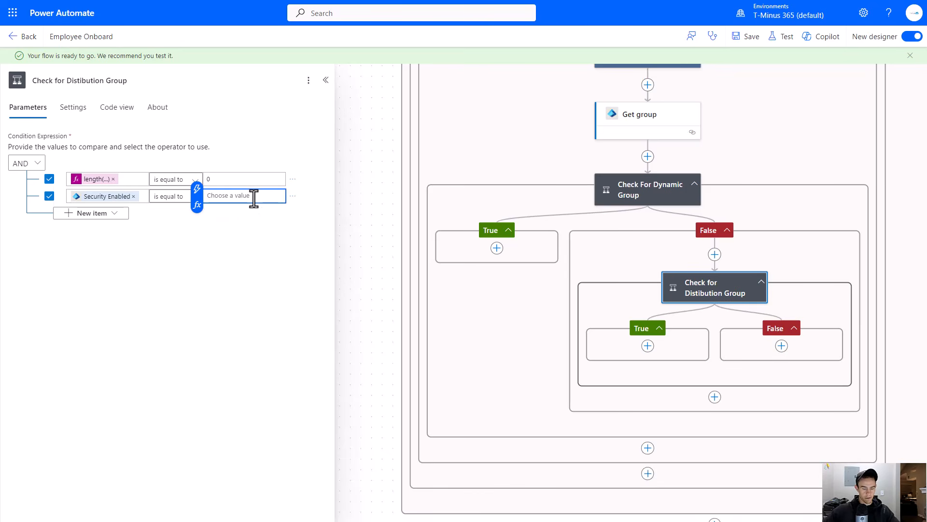
left_click(270, 257)
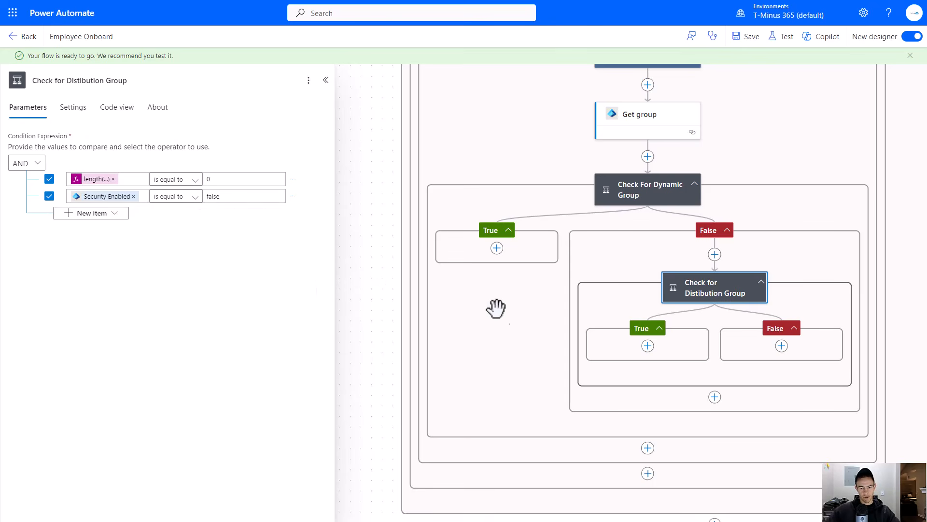
- Add an Append to array variable action in the True branch of the distribution group condition
left_click_drag(494, 311, 415, 284)
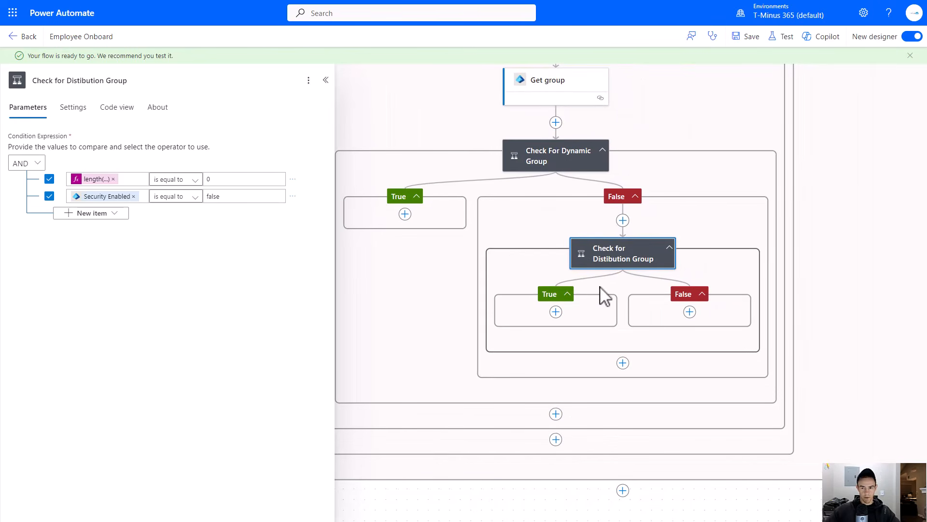
left_click(556, 311)
left_click(579, 318)
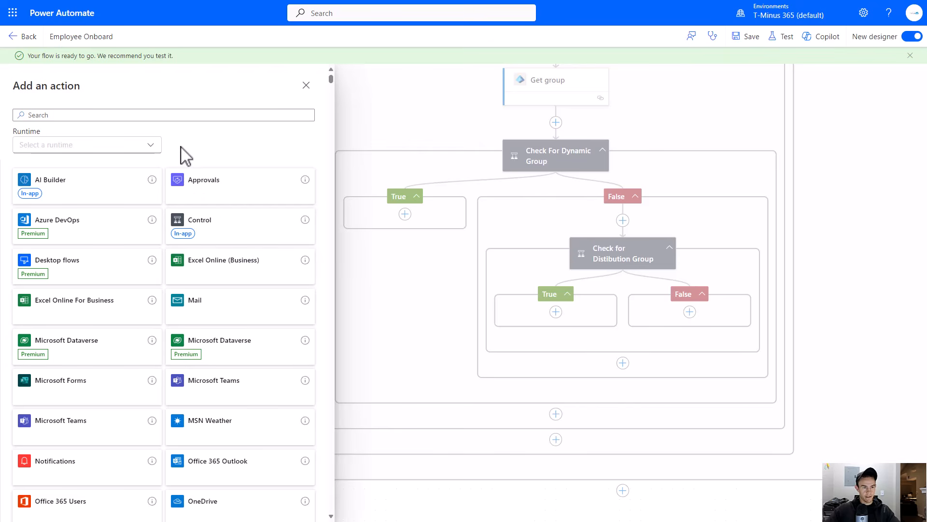
left_click(109, 116)
type("var")
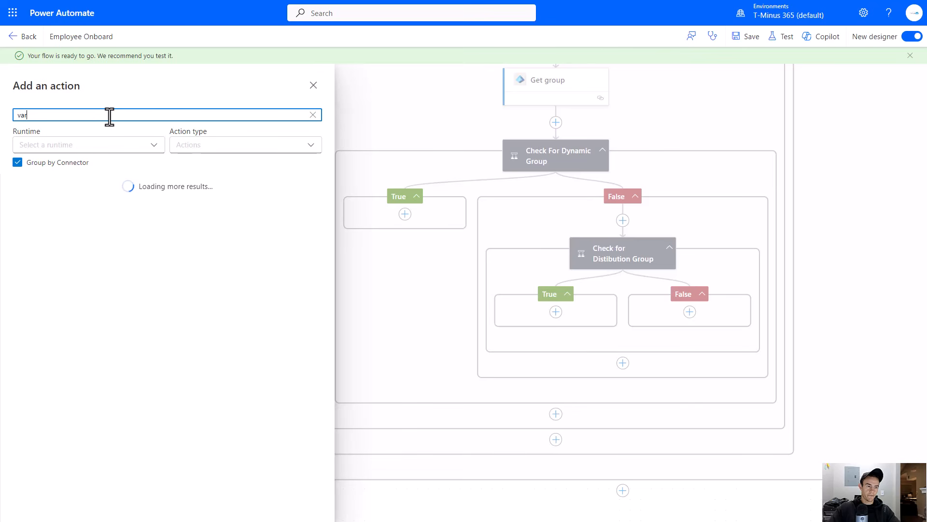
type("iable")
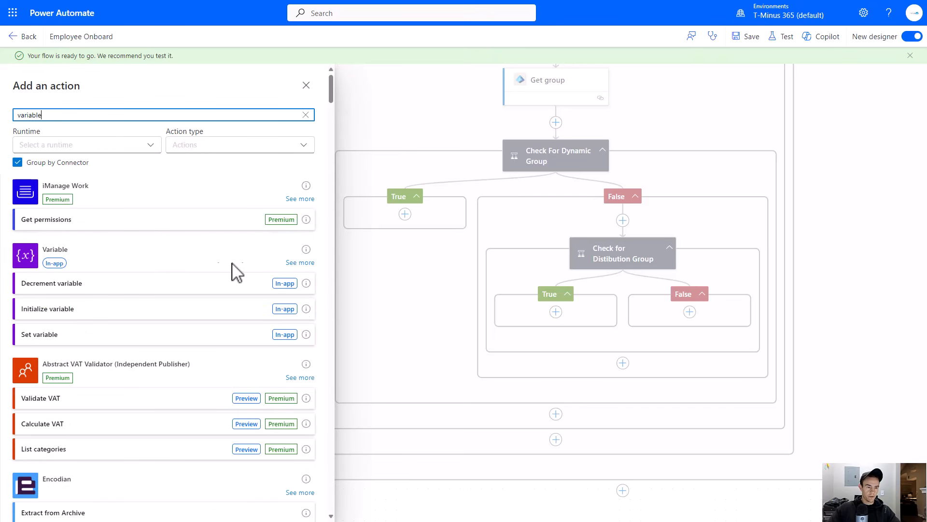
left_click(297, 263)
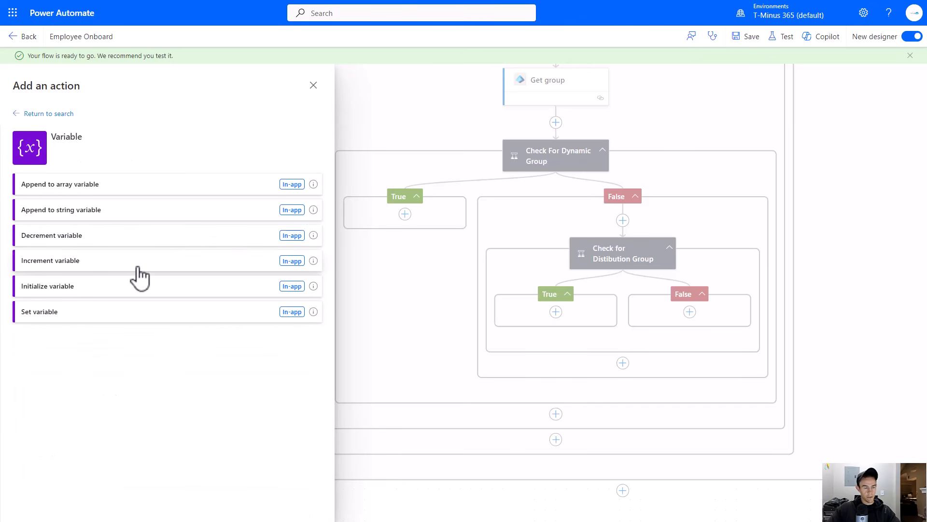
left_click(138, 195)
- Set the append action to add Get group's Display Name to the Distribution Groups variable
left_click(130, 150)
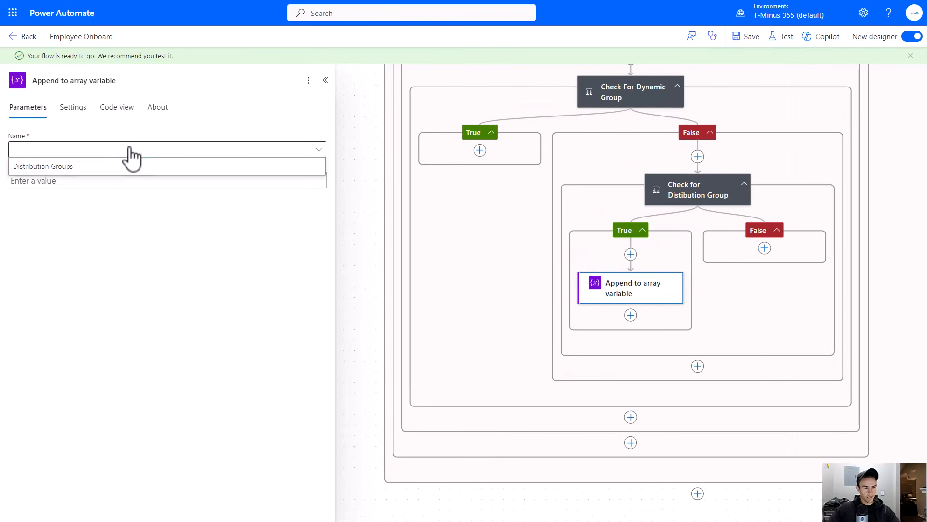
left_click(138, 168)
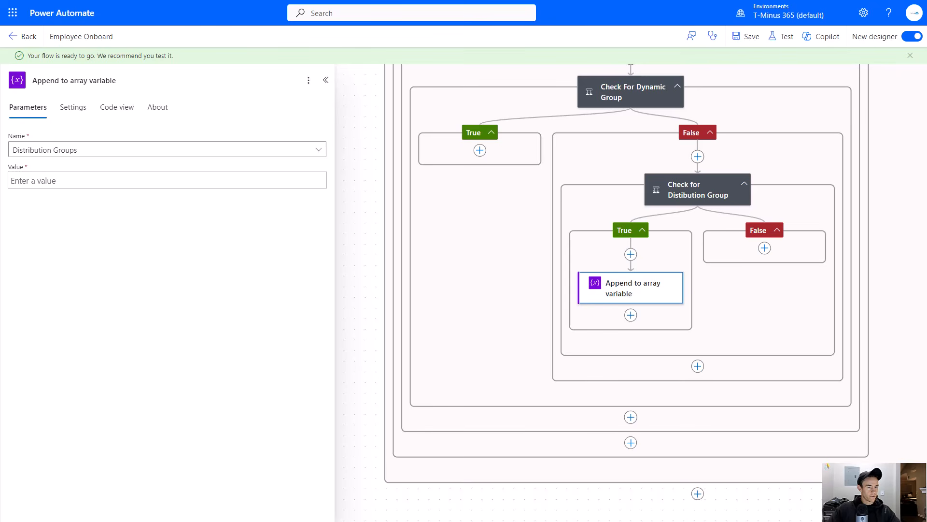
left_click(79, 183)
left_click(325, 175)
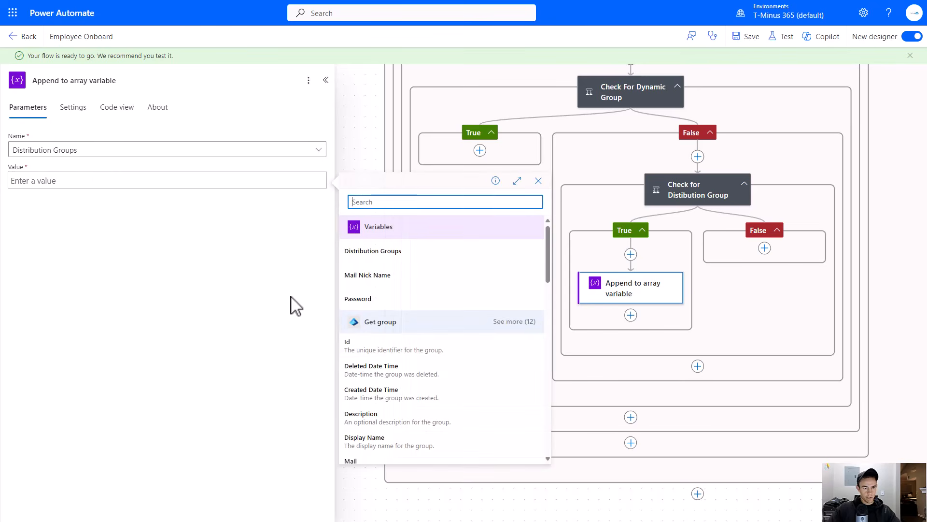
scroll(473, 362, "down", 2)
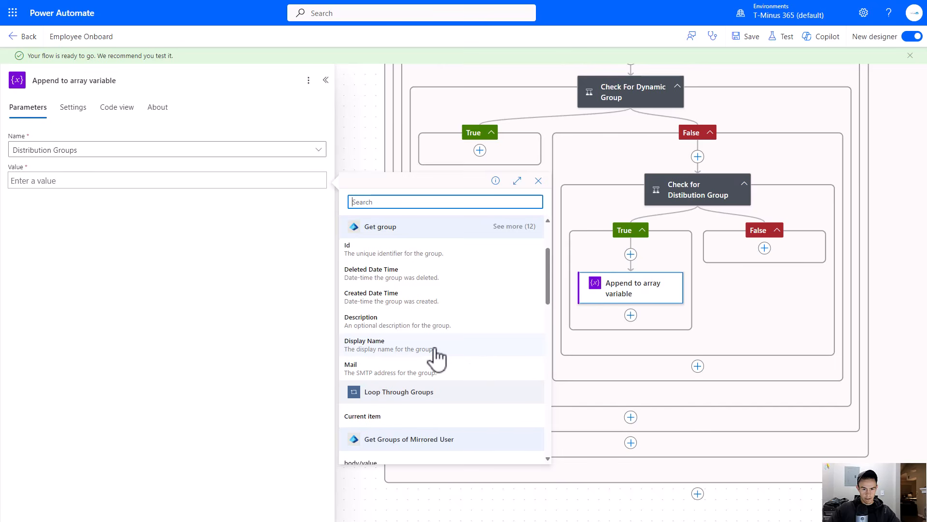
left_click(435, 347)
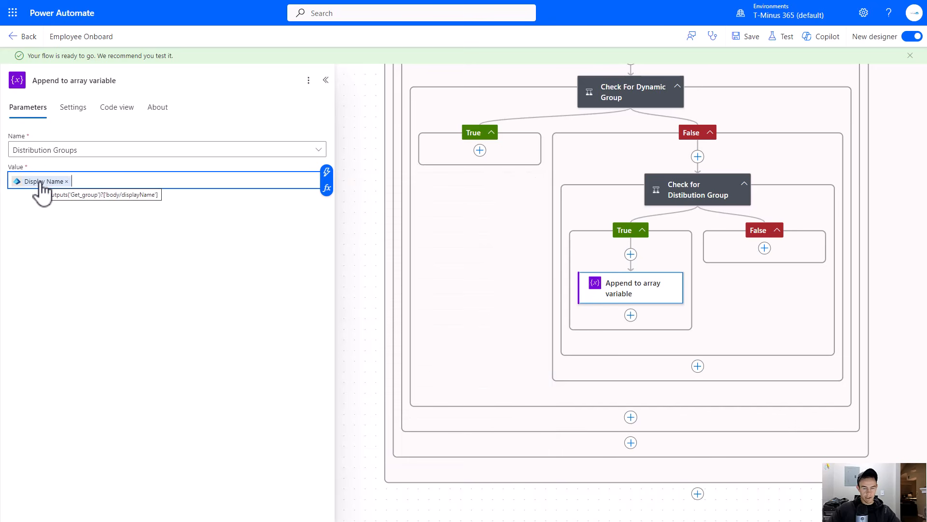
- Add a Microsoft Entra ID Get group members action in the distribution condition's False branch
left_click(162, 264)
left_click_drag(463, 296, 273, 275)
scroll(594, 213, "up", 2)
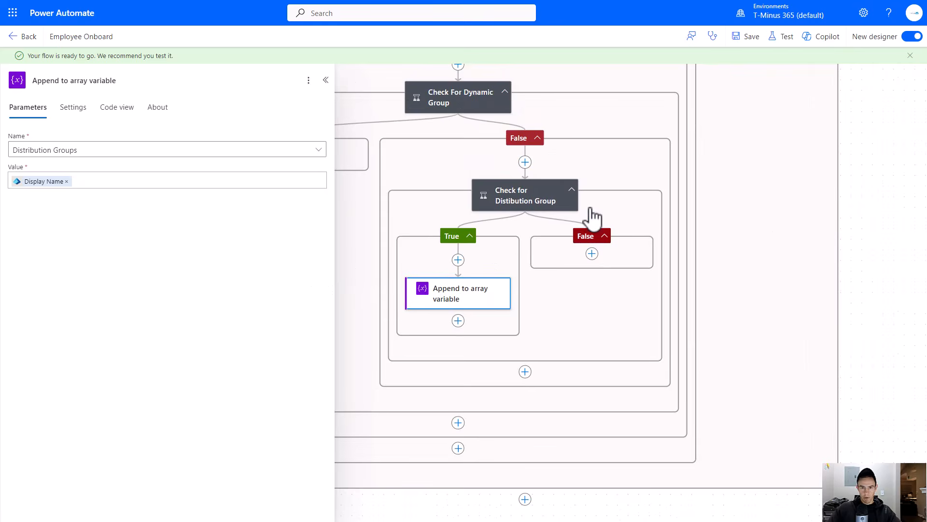
scroll(437, 246, "up", 4)
scroll(437, 236, "up", 1)
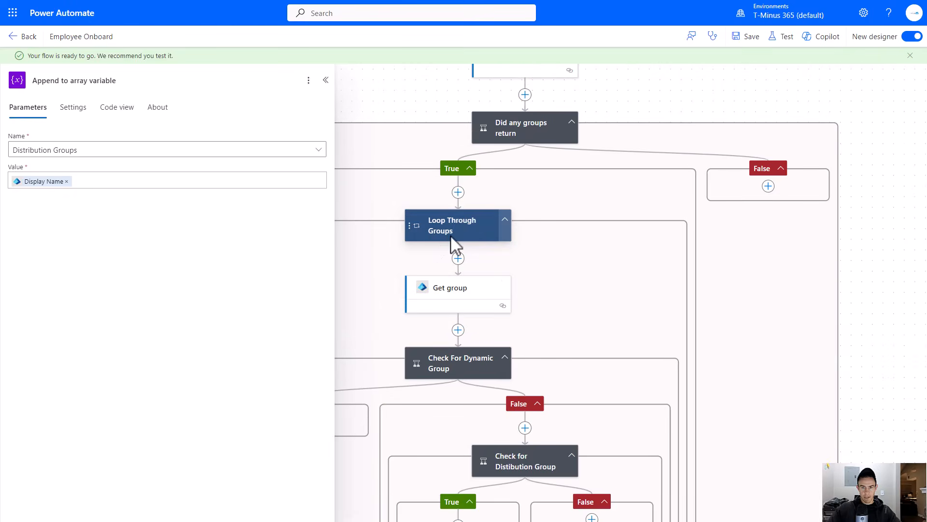
scroll(448, 236, "down", 3)
left_click_drag(611, 228, 665, 201)
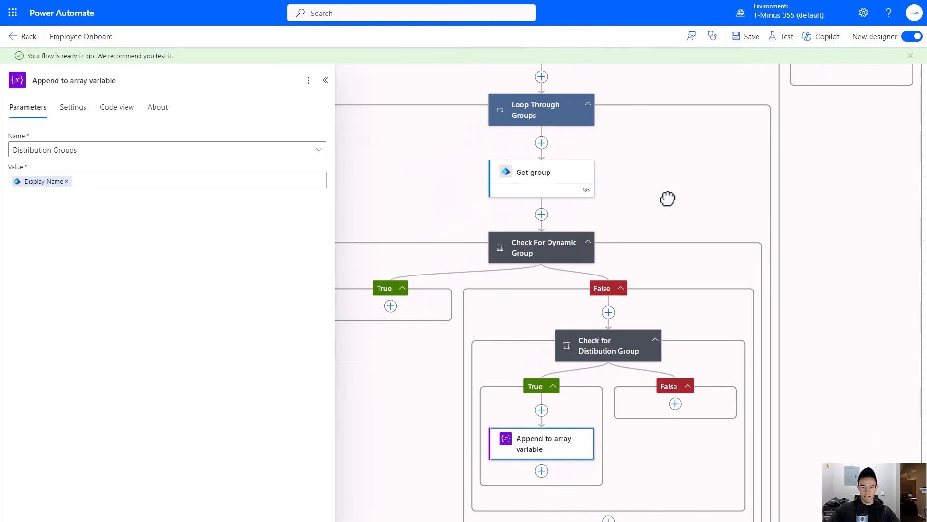
left_click(675, 404)
left_click(713, 404)
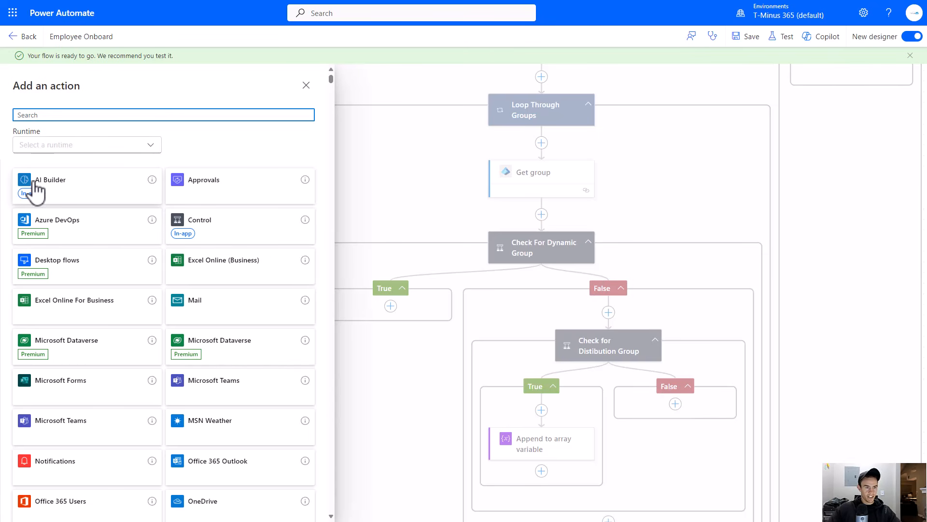
type("et")
type("ntra")
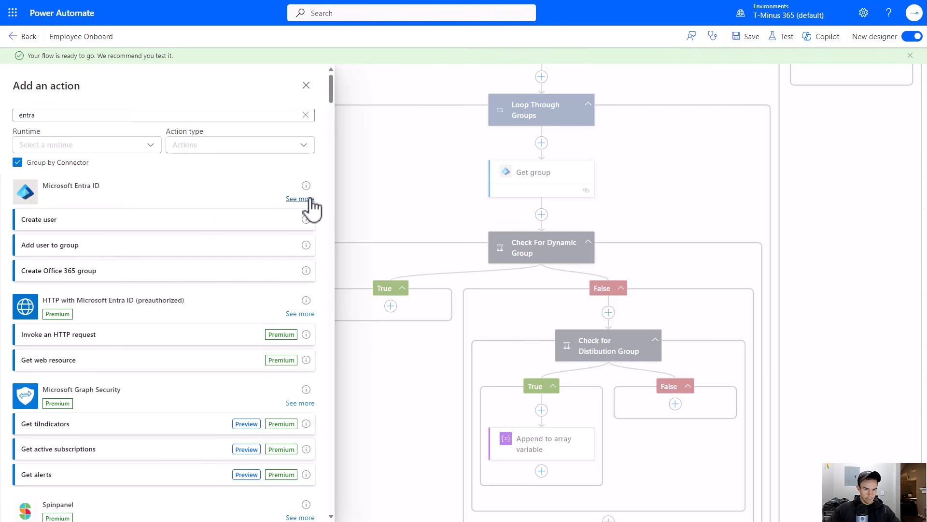
left_click(303, 198)
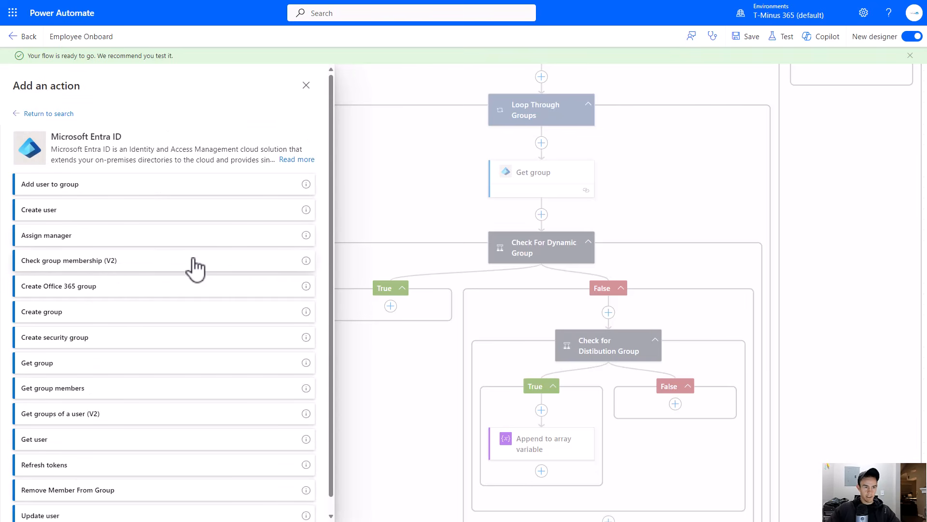
left_click(102, 380)
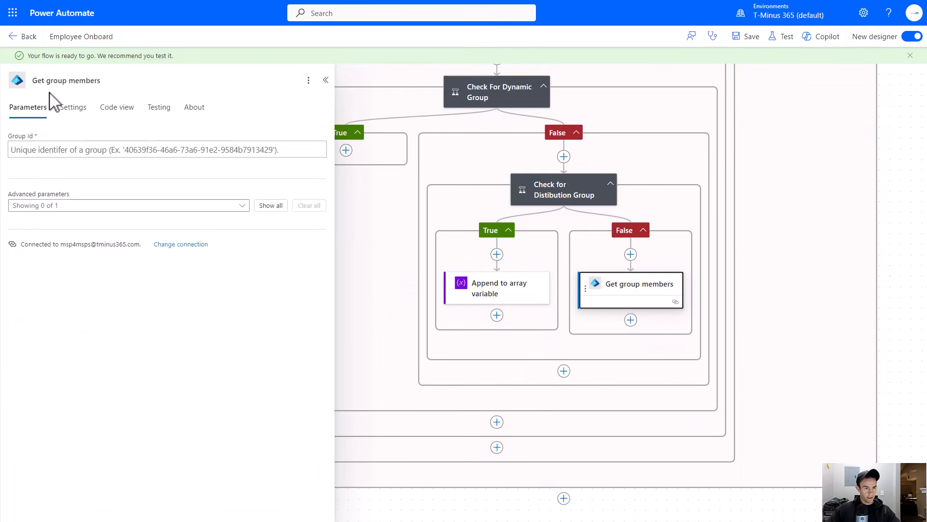
- Set Get group members' Group Id to the loop's Current item
left_click(83, 144)
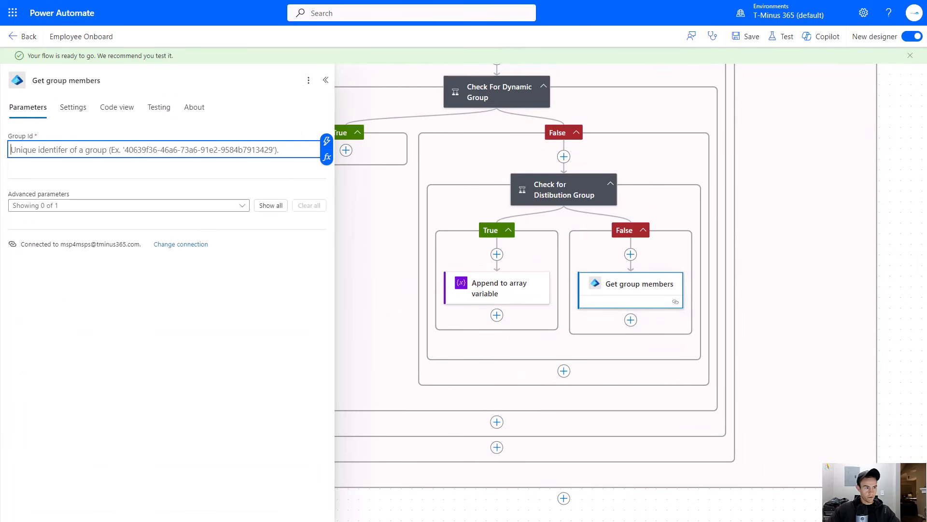
left_click(327, 141)
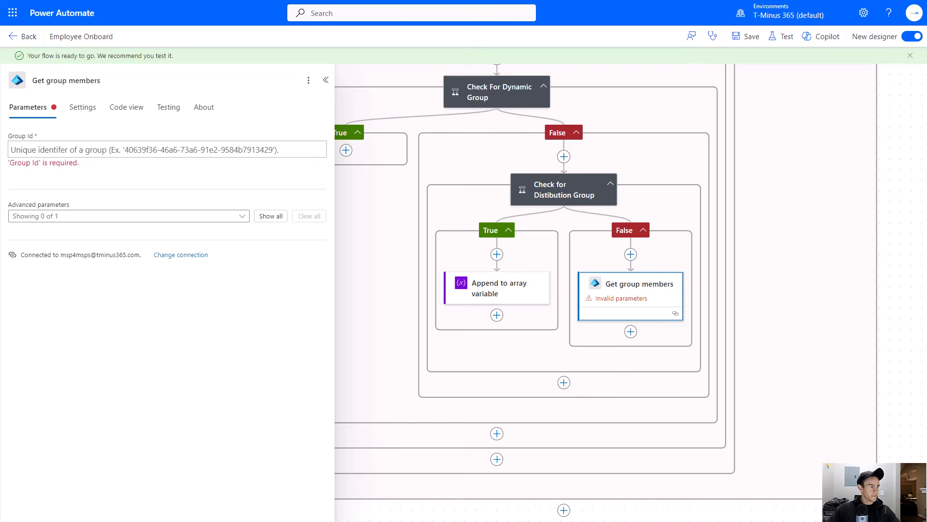
left_click(285, 148)
left_click(326, 146)
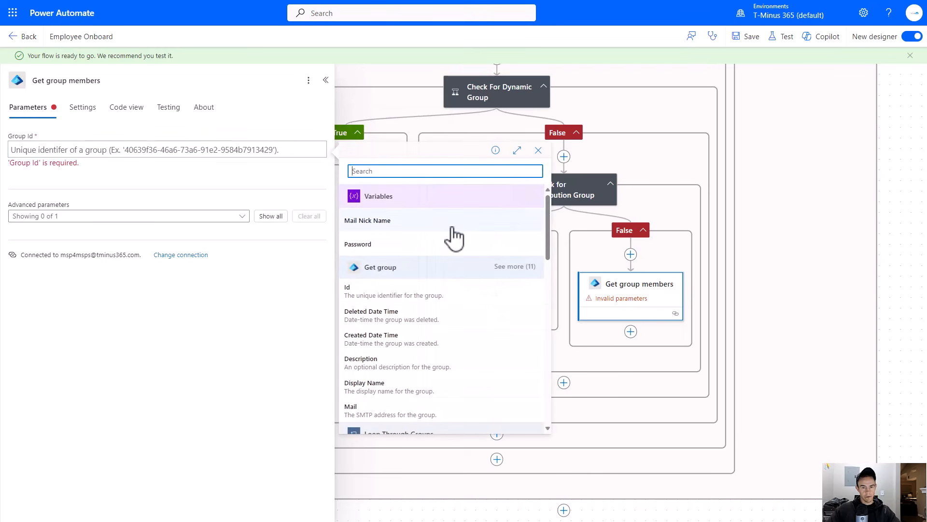
scroll(429, 302, "down", 3)
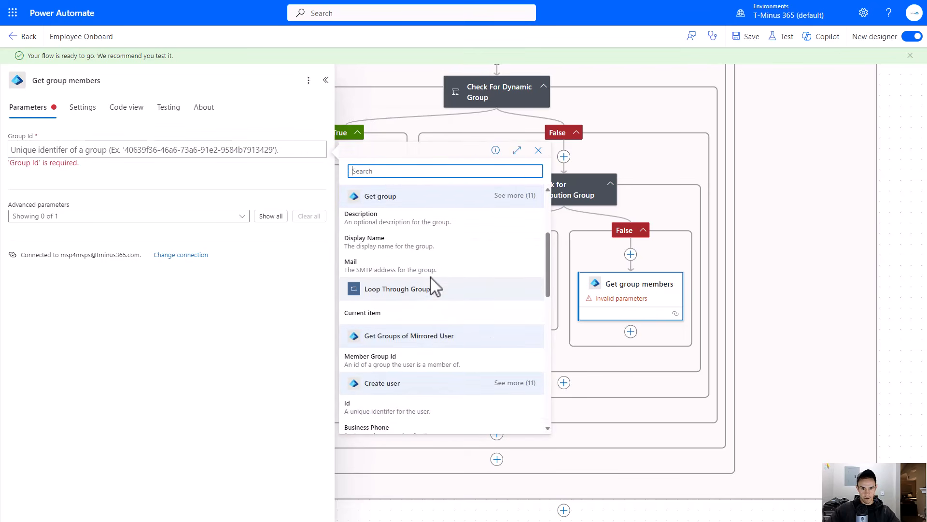
left_click(410, 315)
scroll(416, 263, "up", 5)
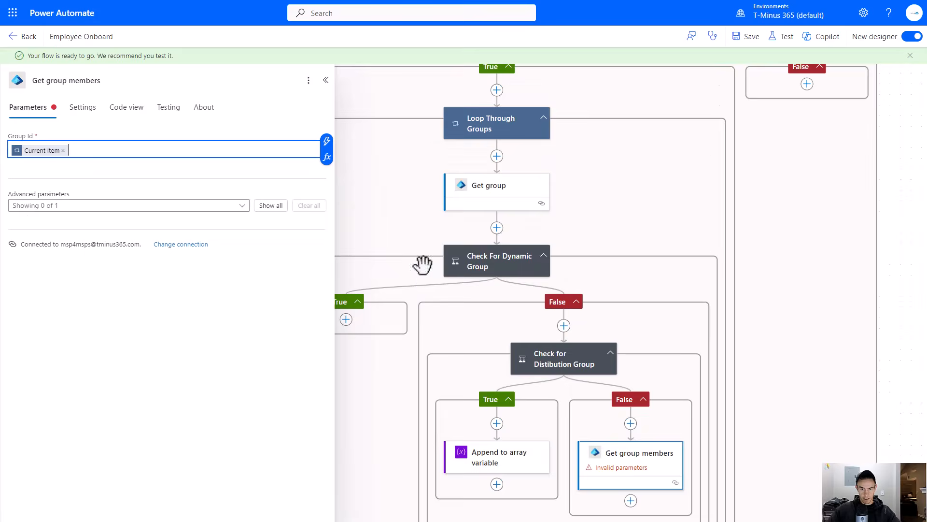
- Add a Filter array action below Get group members in the distribution condition's False branch
scroll(556, 265, "down", 4)
left_click(631, 369)
left_click(662, 370)
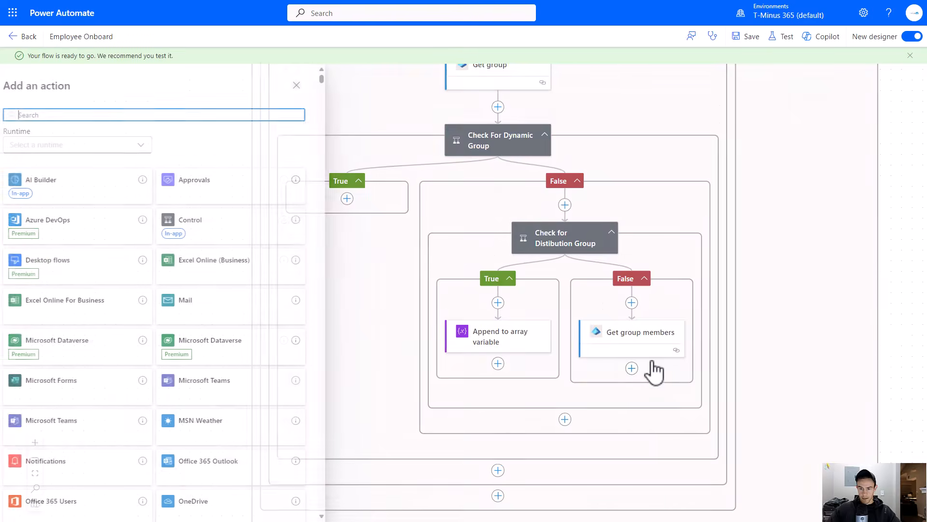
type("filter")
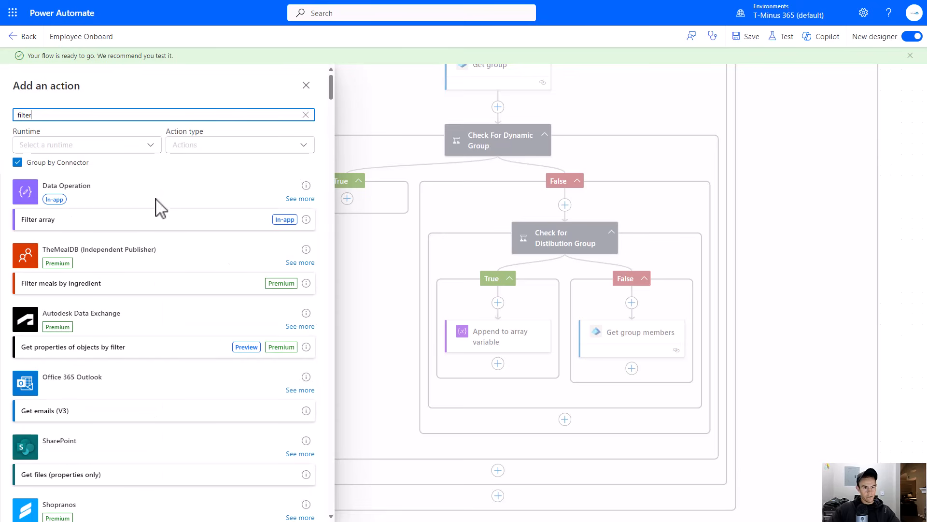
left_click(149, 227)
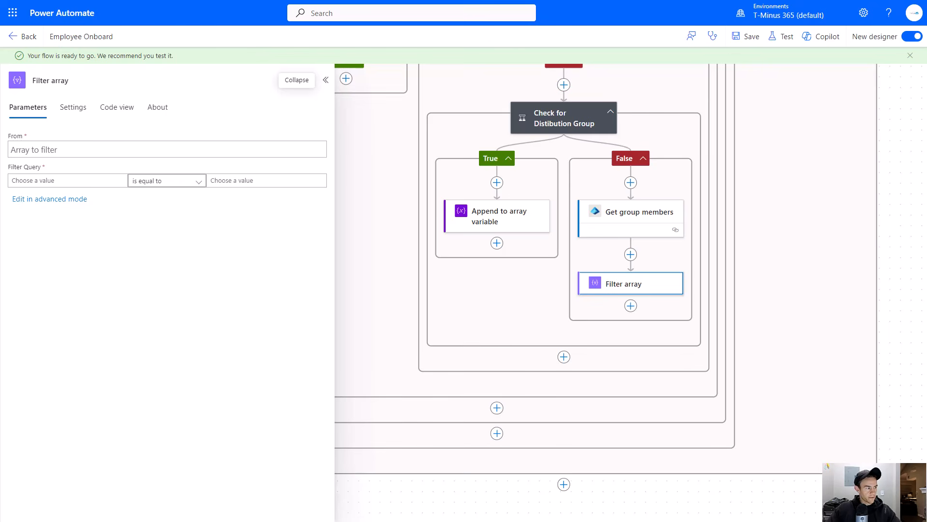
- Set the Filter array's From field to the Group Members dynamic content
left_click(104, 149)
left_click(327, 152)
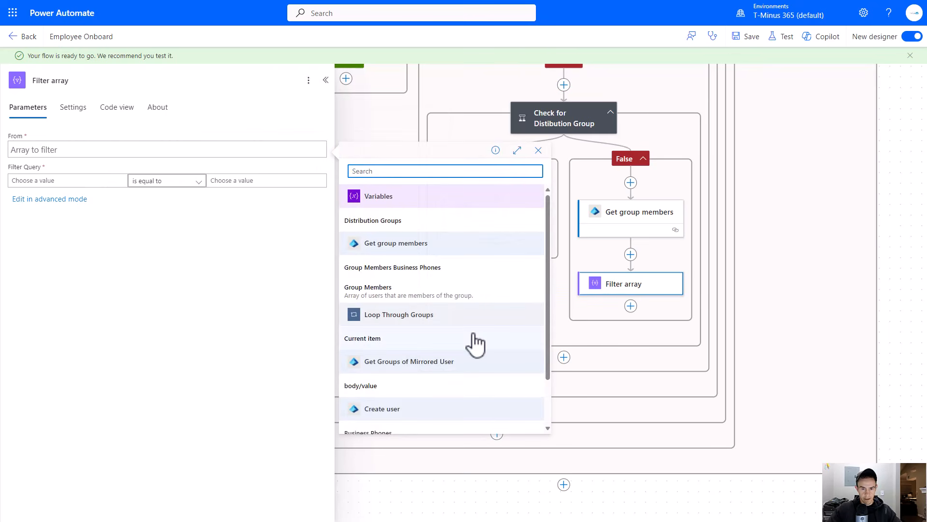
left_click(413, 297)
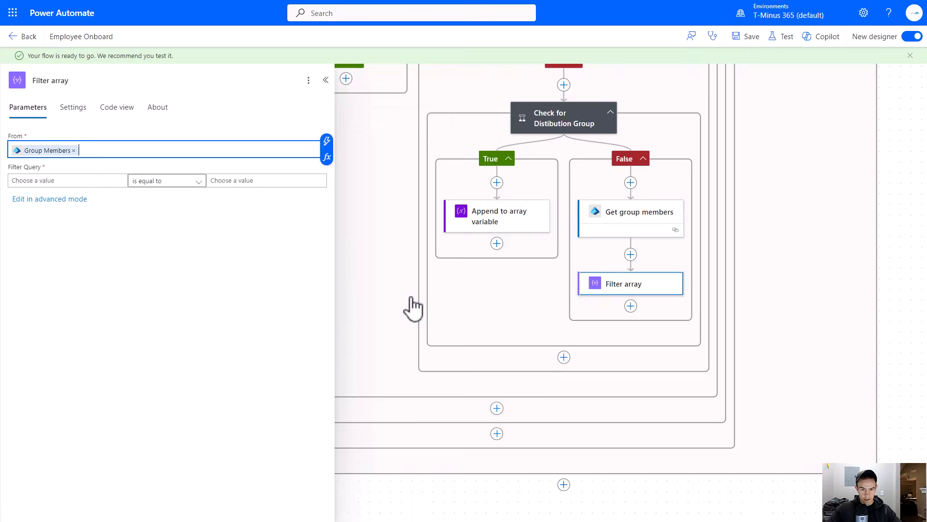
- Set the filter query to Group Members User Principal Name is equal to Create user's User Principal Name
left_click(15, 180)
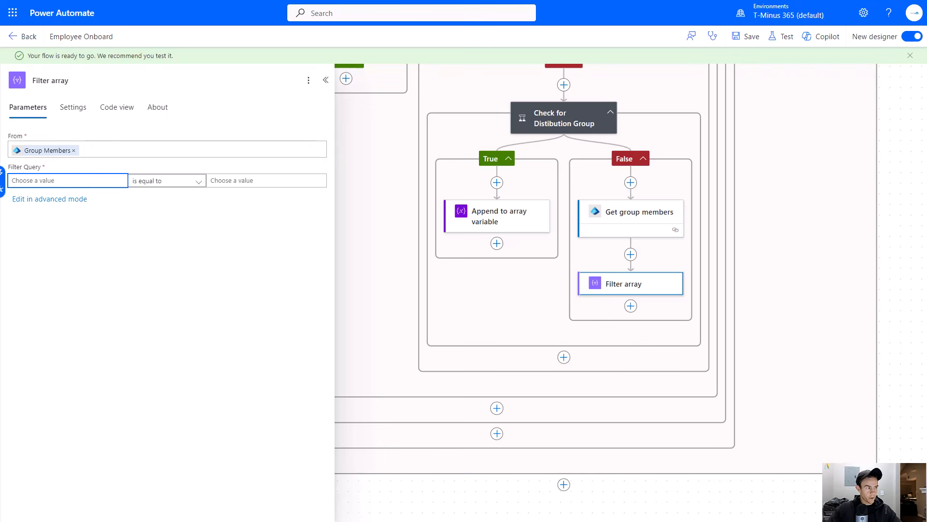
left_click(80, 182)
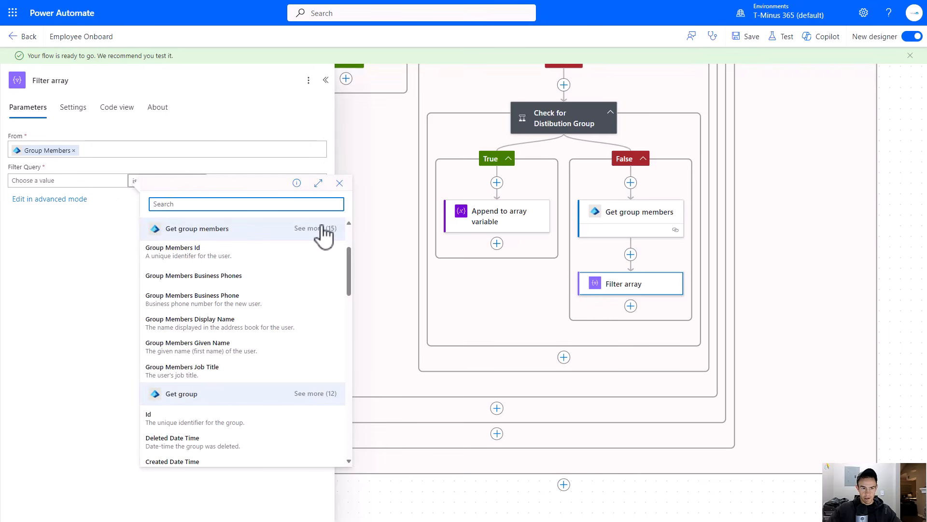
scroll(284, 245, "down", 3)
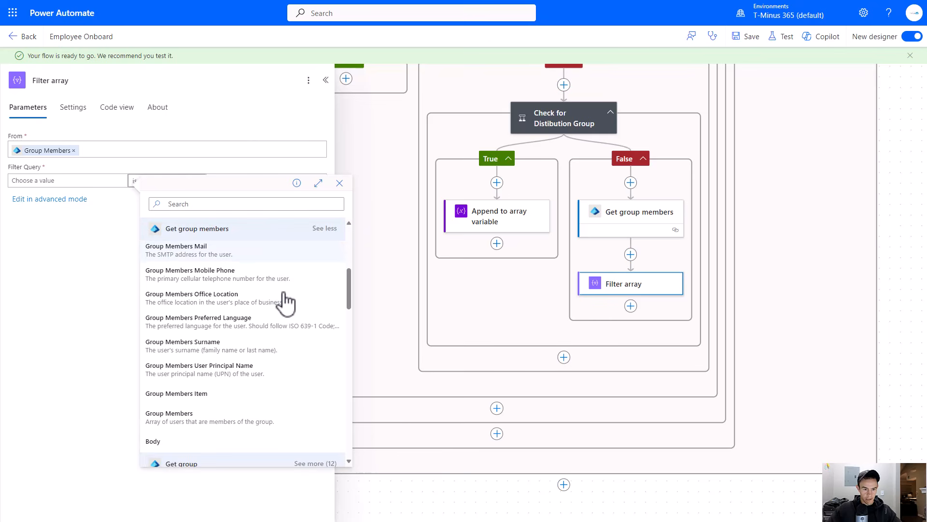
left_click(247, 368)
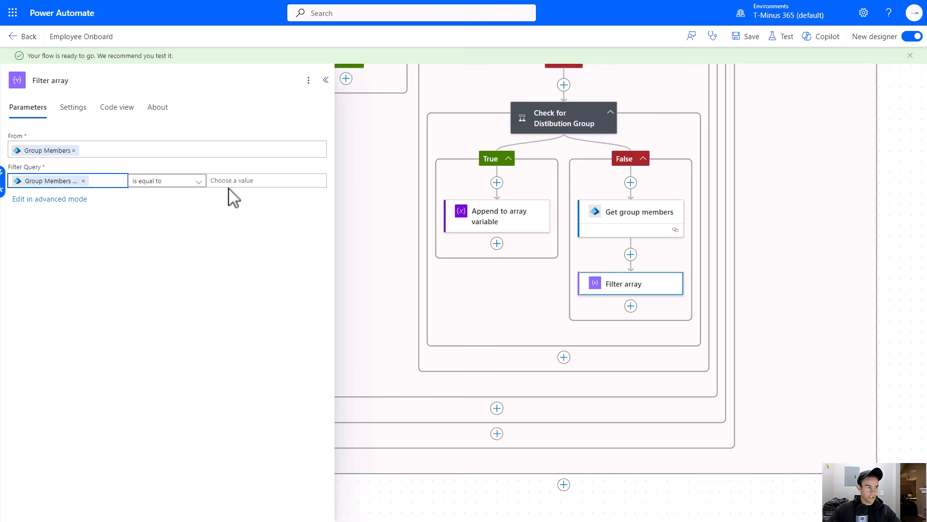
left_click(242, 182)
left_click(200, 173)
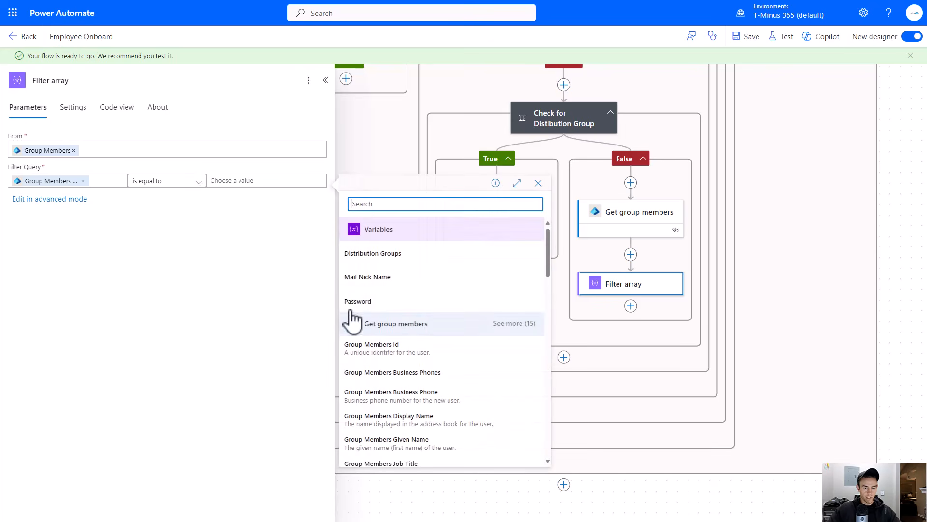
scroll(435, 325, "down", 10)
scroll(435, 319, "down", 5)
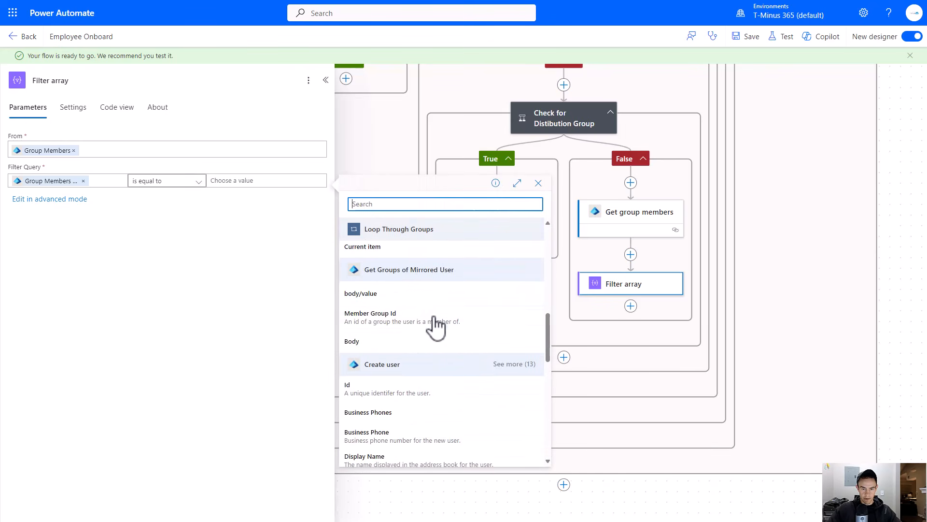
left_click(517, 268)
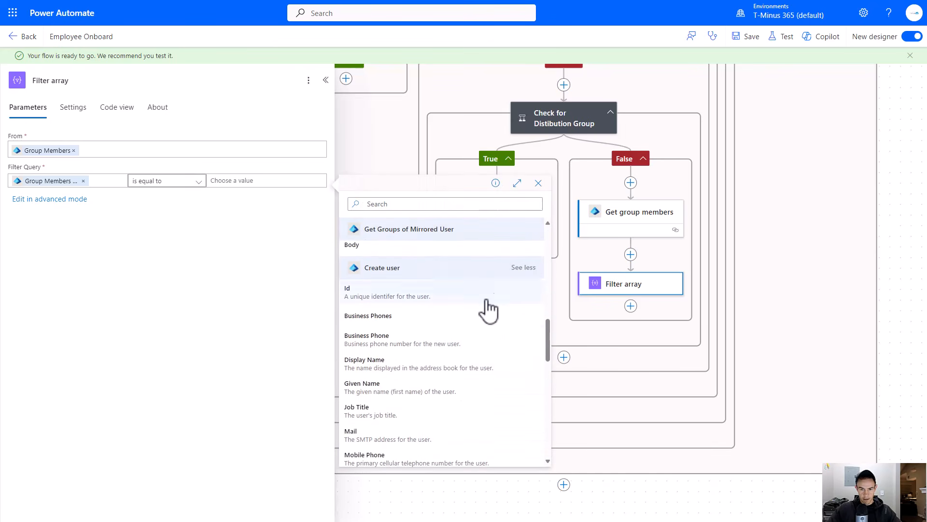
scroll(459, 290, "down", 3)
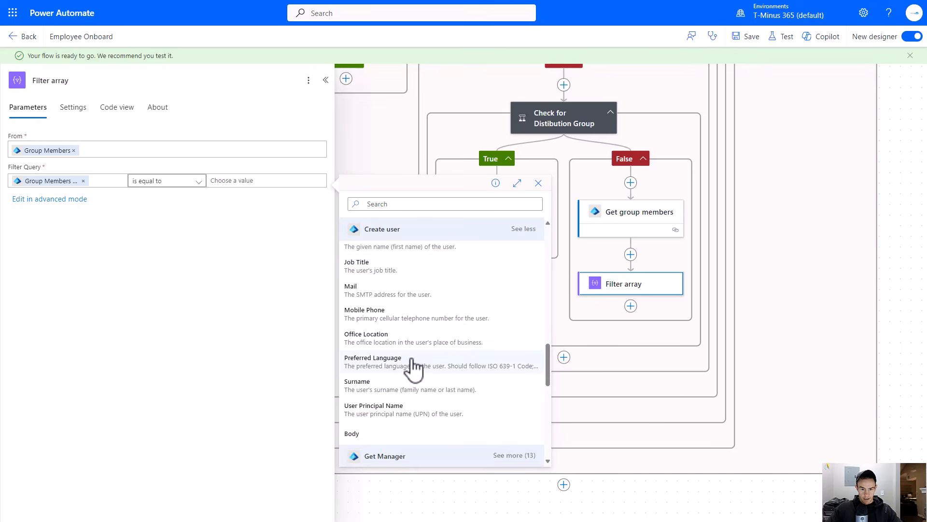
left_click(406, 413)
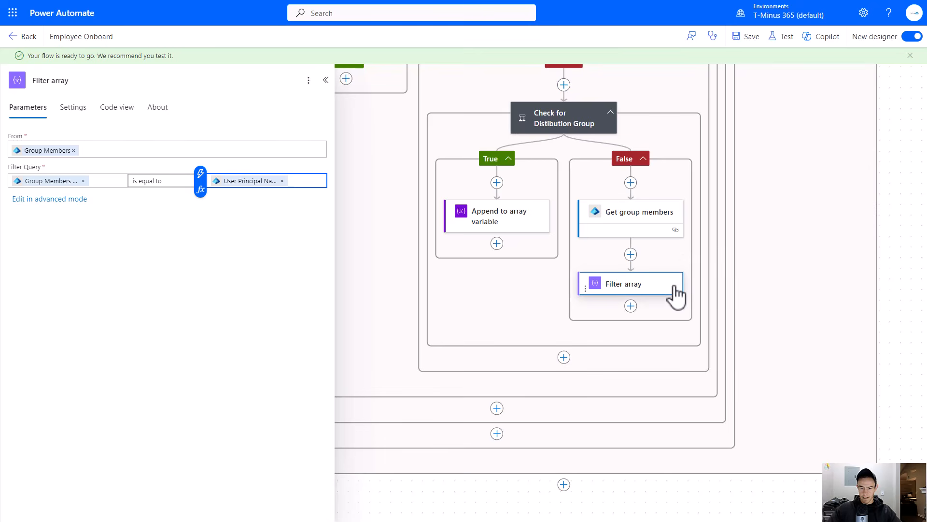
- Add a Condition action below the Filter array in the False branch
left_click_drag(818, 275, 684, 229)
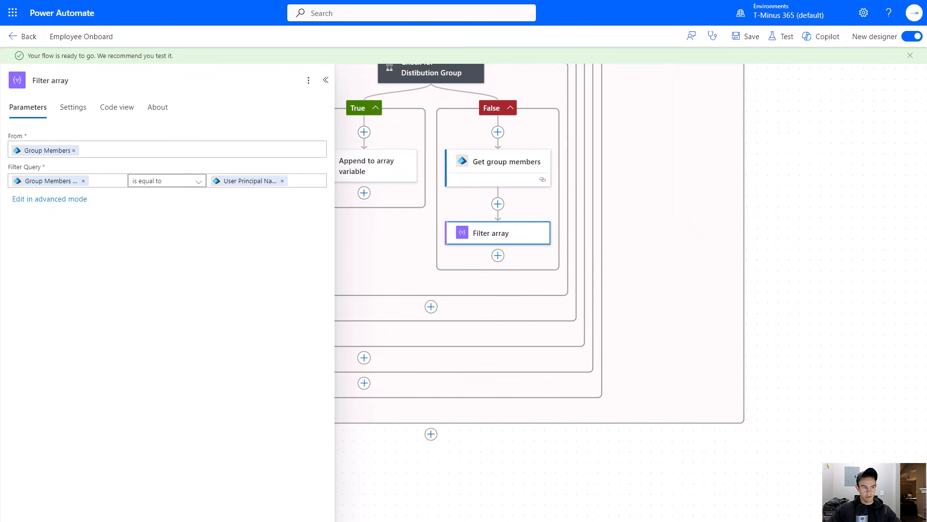
left_click(498, 255)
left_click(676, 248)
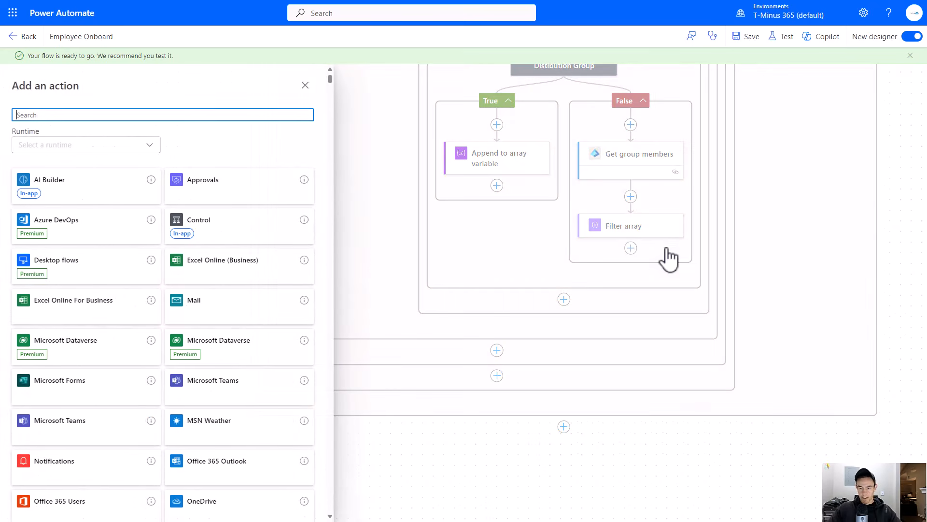
left_click(232, 220)
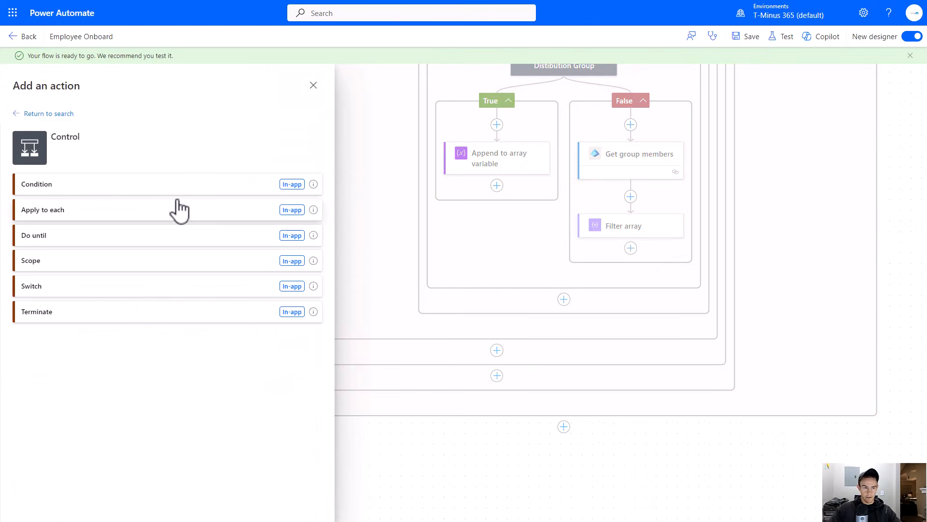
left_click(161, 188)
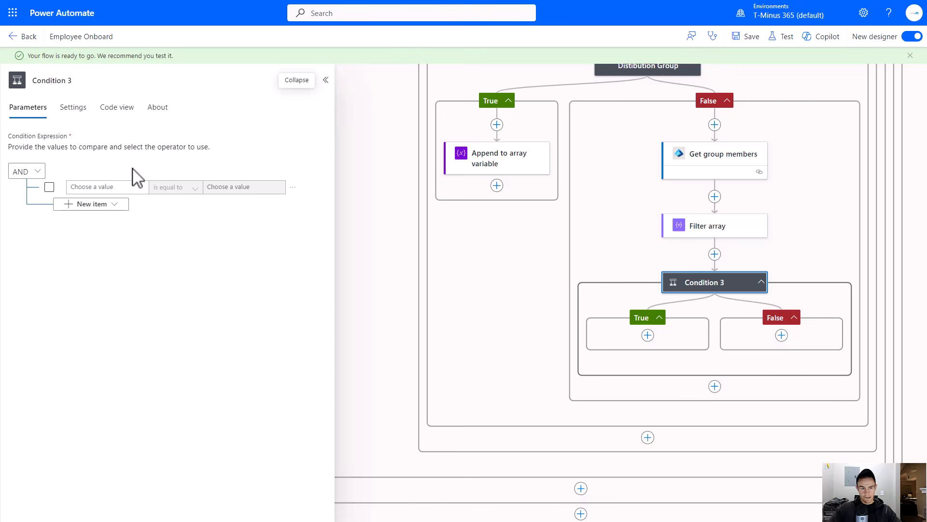
- Set the condition's left value to the expression length(body('Filter_array'))
left_click(93, 187)
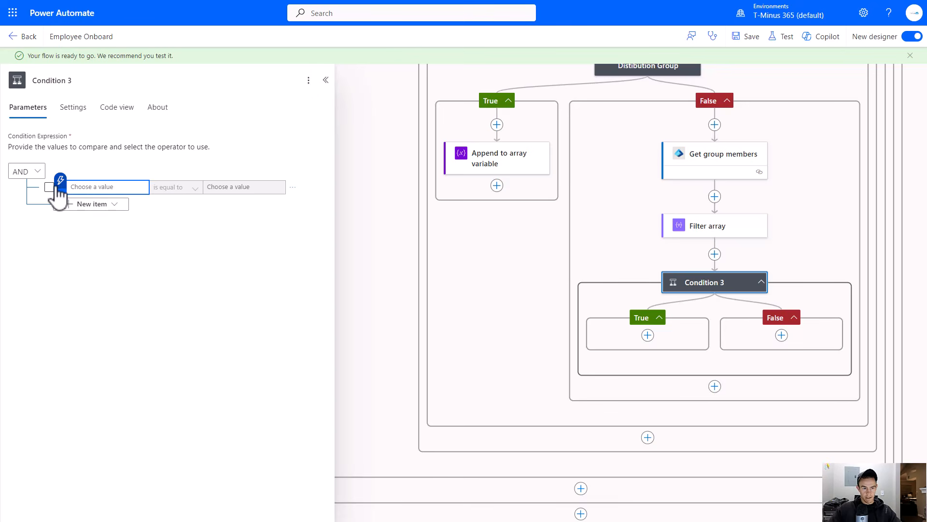
left_click(62, 195)
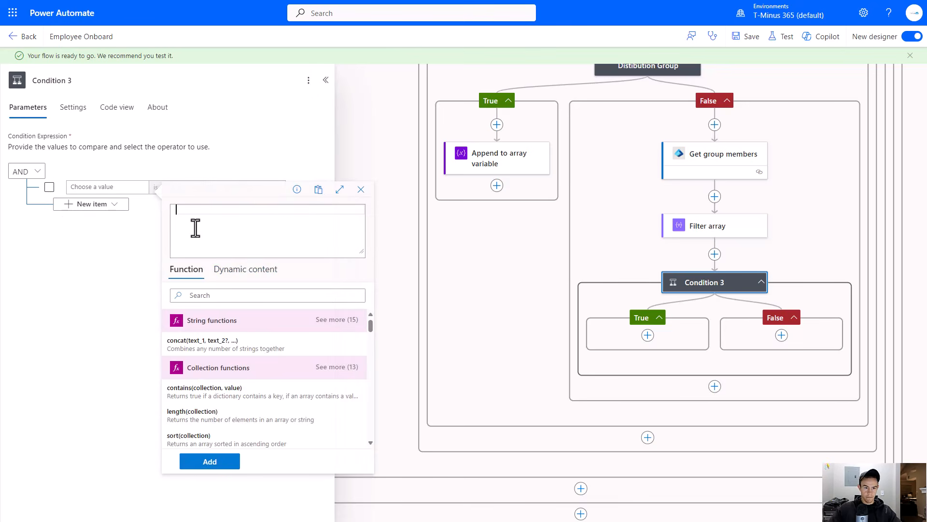
left_click(361, 189)
left_click(60, 197)
left_click(94, 187)
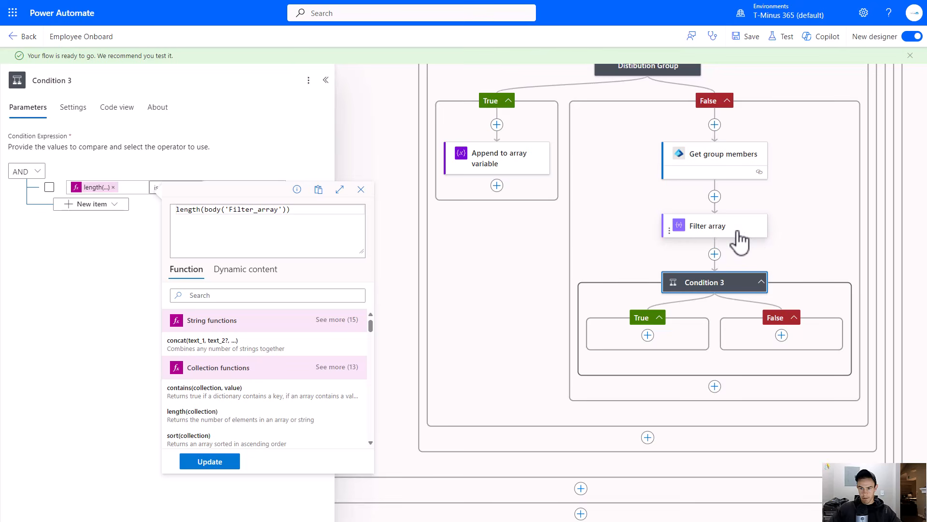
- Rename the condition to See if user not in group
left_click(138, 80)
type("See if user not in g")
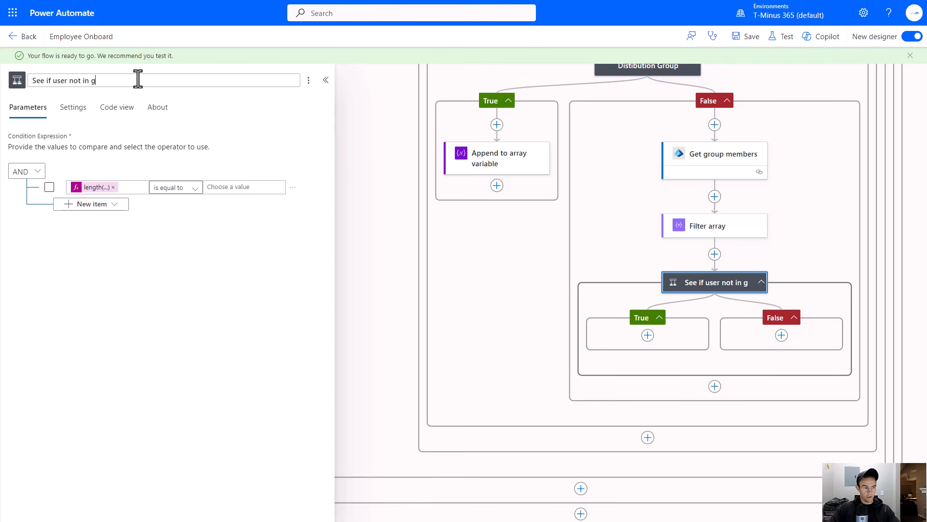
type("roup")
left_click(487, 248)
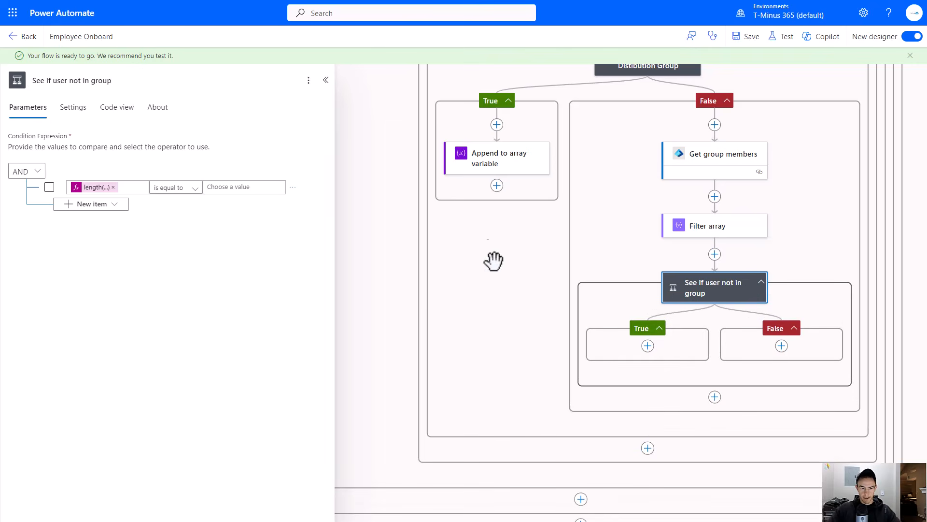
- Set the condition's right value to 0 with the is equal to operator
left_click(217, 186)
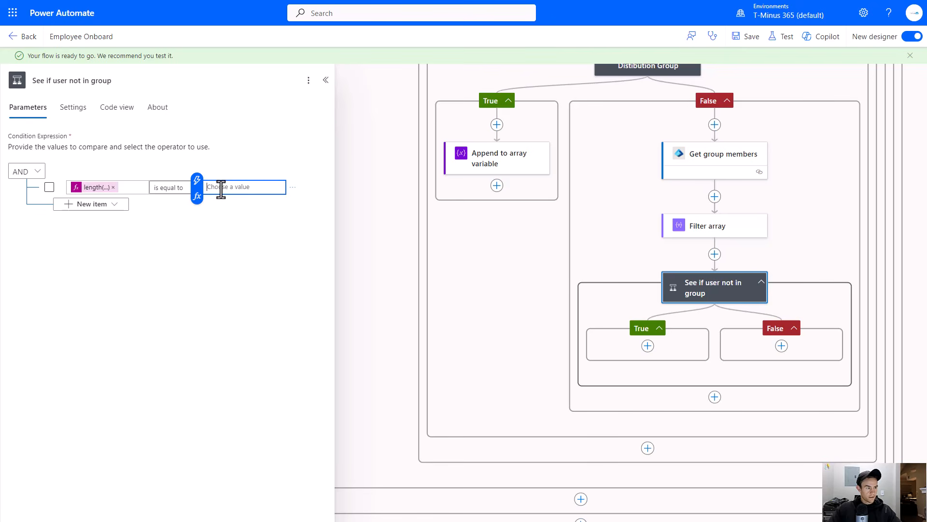
left_click(187, 187)
left_click(244, 186)
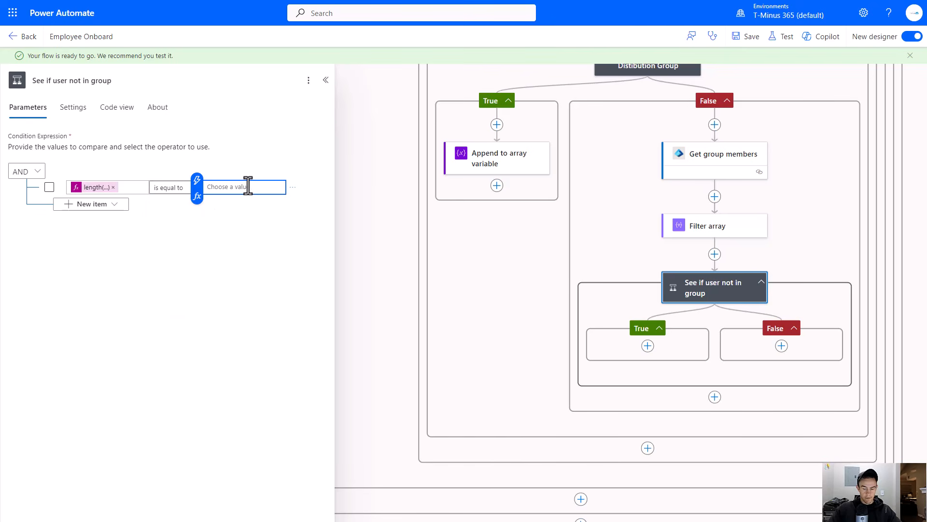
left_click(245, 163)
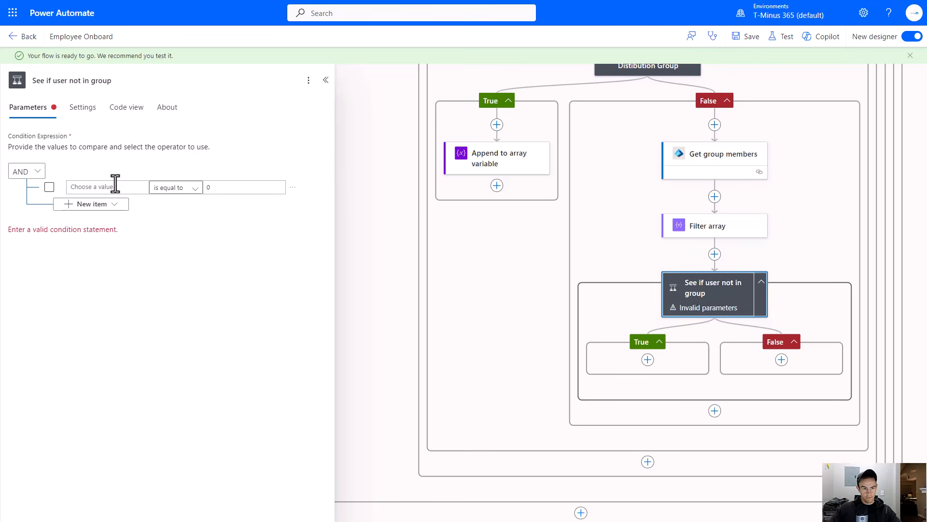
- Paste the length(body('Filter_array')) expression back into the condition's left value
left_click(125, 192)
key("ctrl+v")
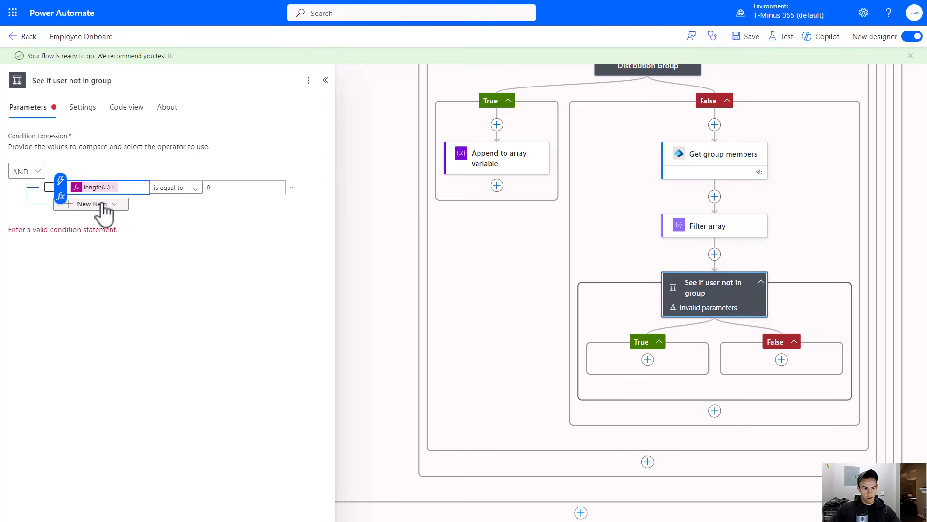
left_click(189, 215)
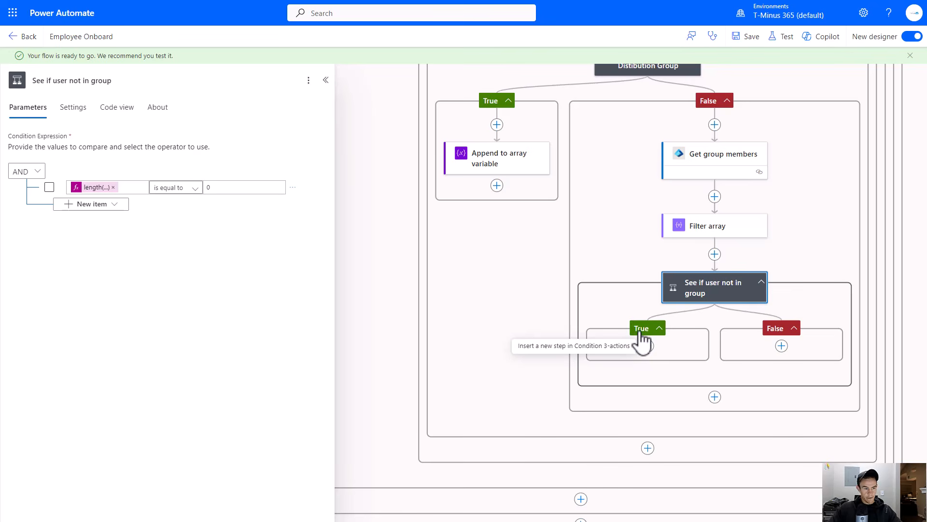
- Add a Microsoft Entra ID Add user to group action in the new condition's True branch
left_click_drag(804, 296, 698, 225)
left_click(698, 225)
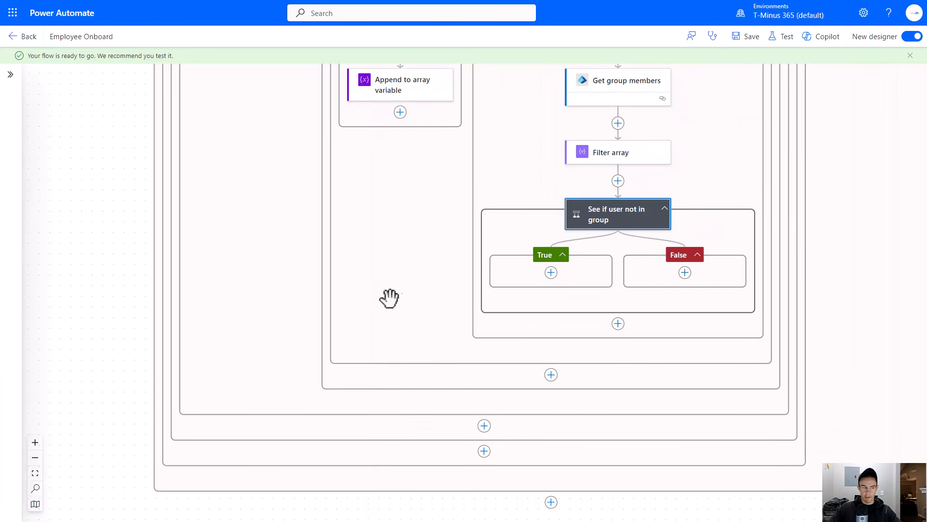
left_click(549, 273)
left_click(592, 271)
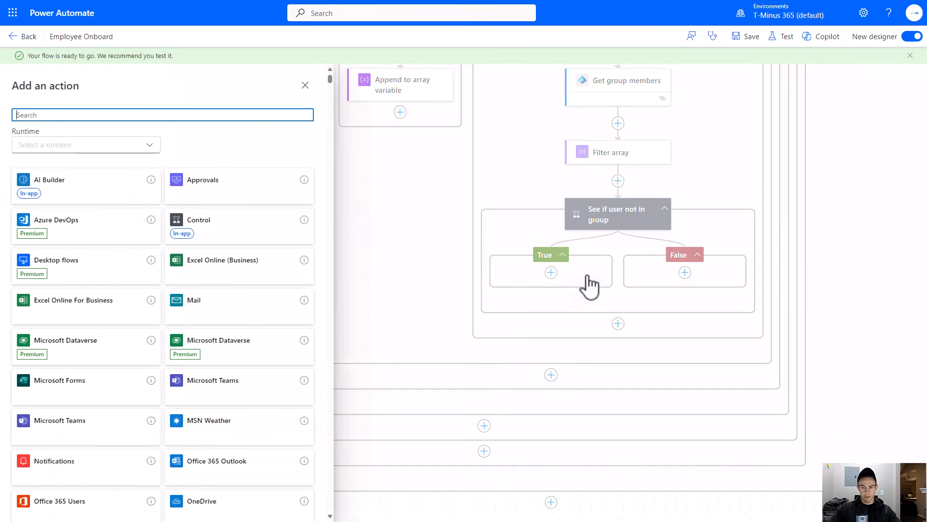
type("Entra")
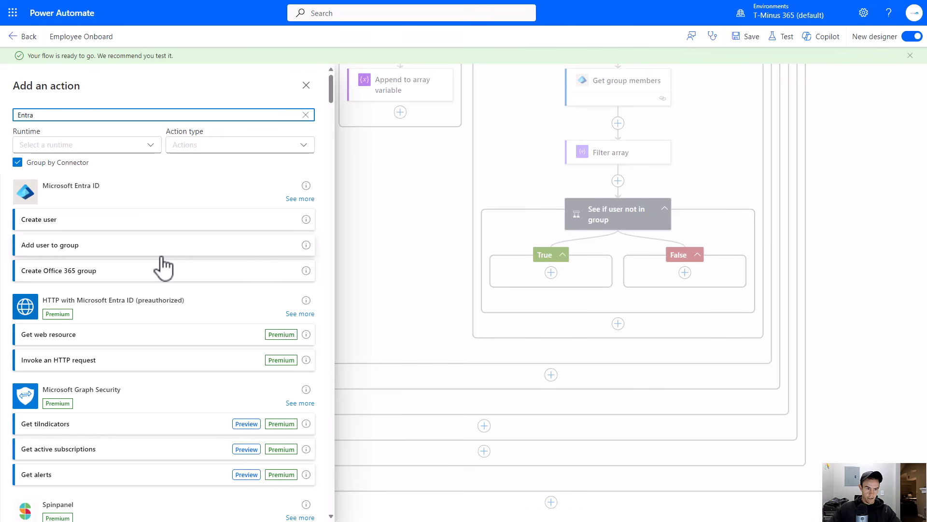
left_click(299, 200)
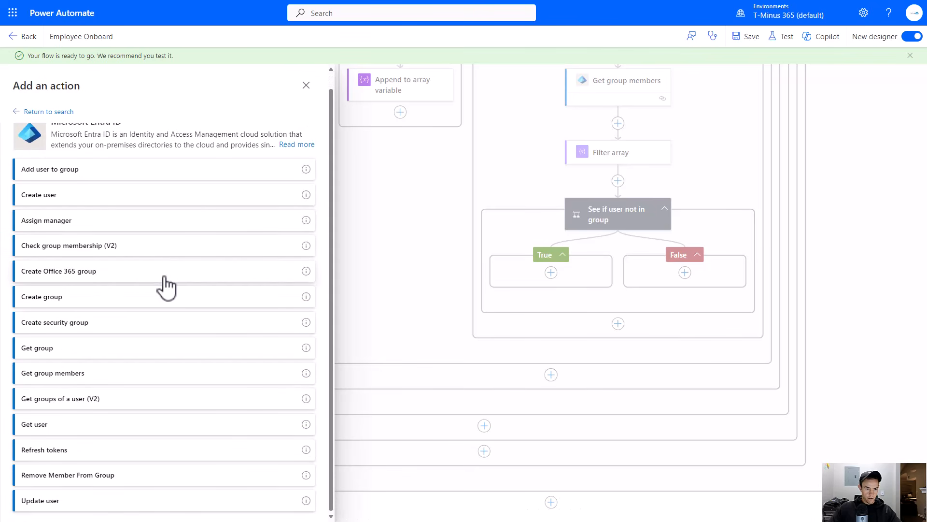
left_click(102, 178)
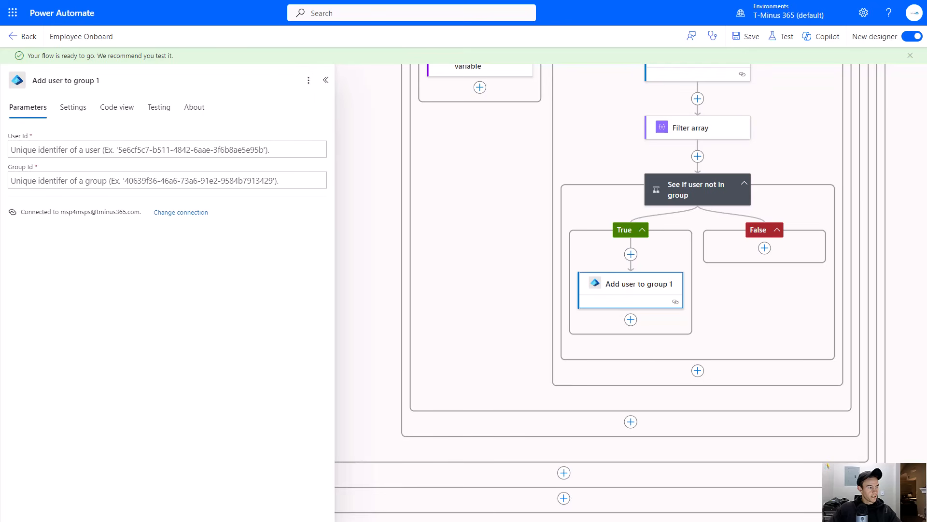
- Set the Add user to group action's User Id to the Id dynamic value
left_click(41, 155)
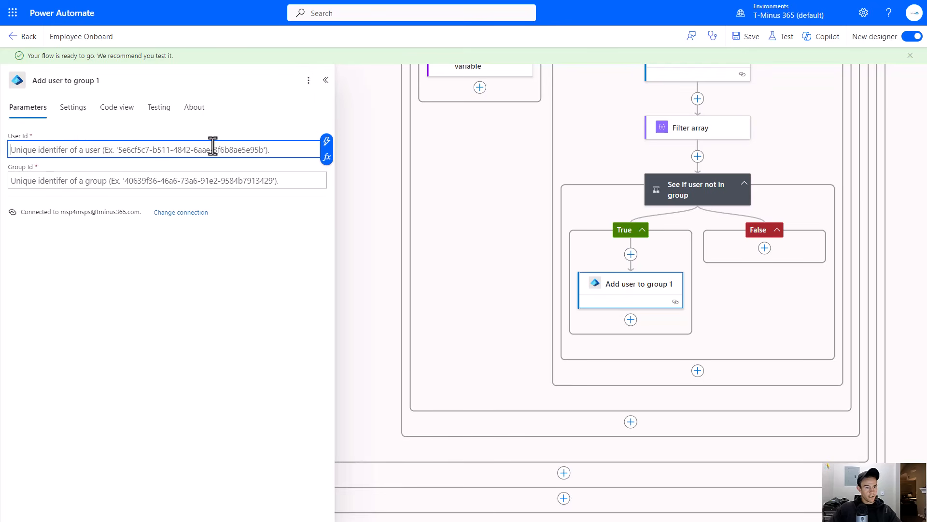
left_click(339, 147)
scroll(517, 306, "down", 10)
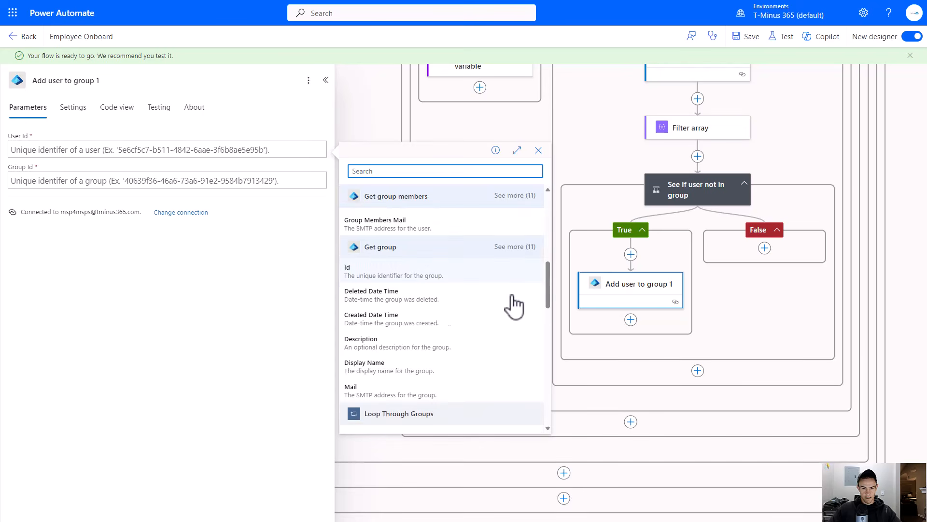
left_click(422, 311)
- Set the Group Id to the Current item of Loop Through Groups
left_click(107, 181)
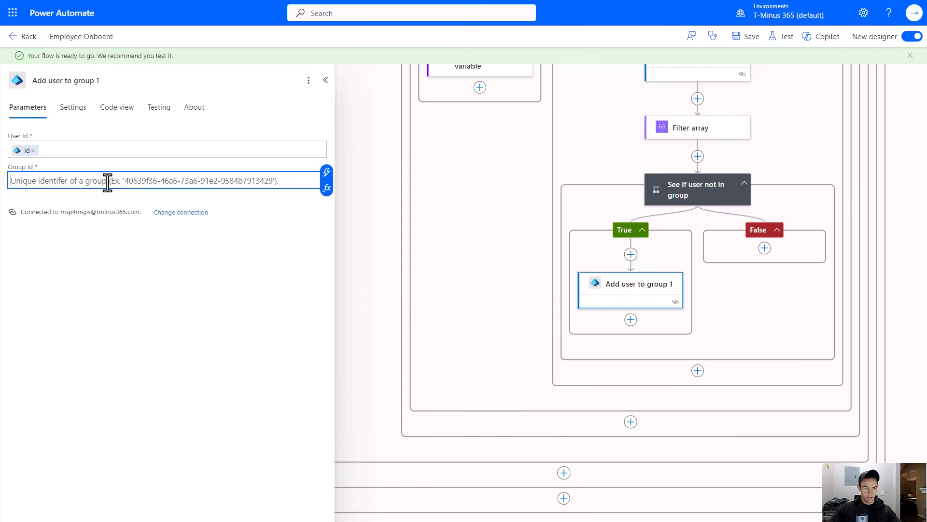
left_click(341, 179)
scroll(449, 294, "down", 5)
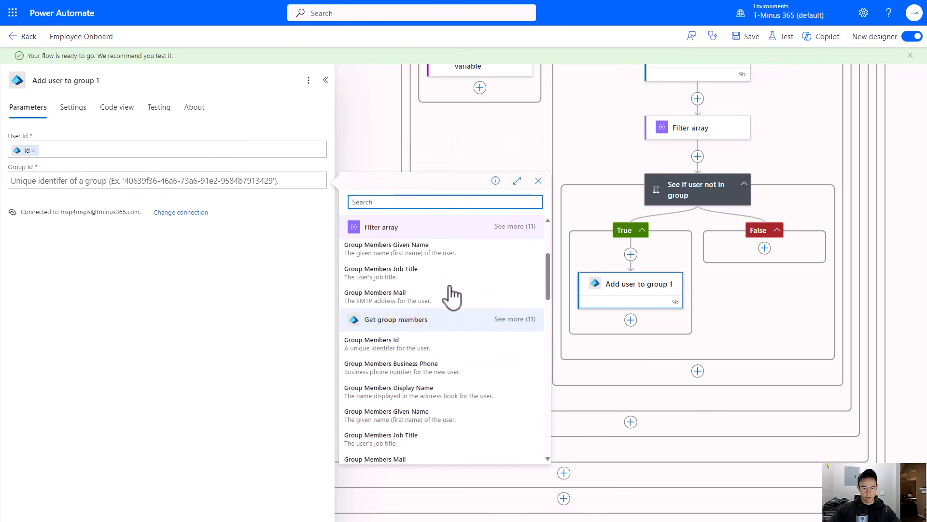
scroll(450, 295, "up", 5)
scroll(451, 295, "down", 10)
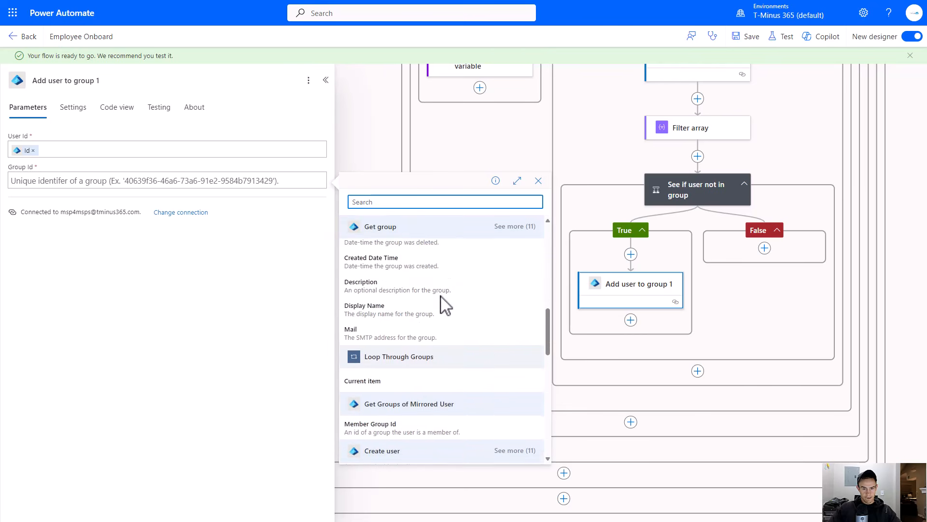
left_click(360, 291)
- Review the flow's structure from the top actions down to the nested group condition
scroll(611, 290, "up", 10)
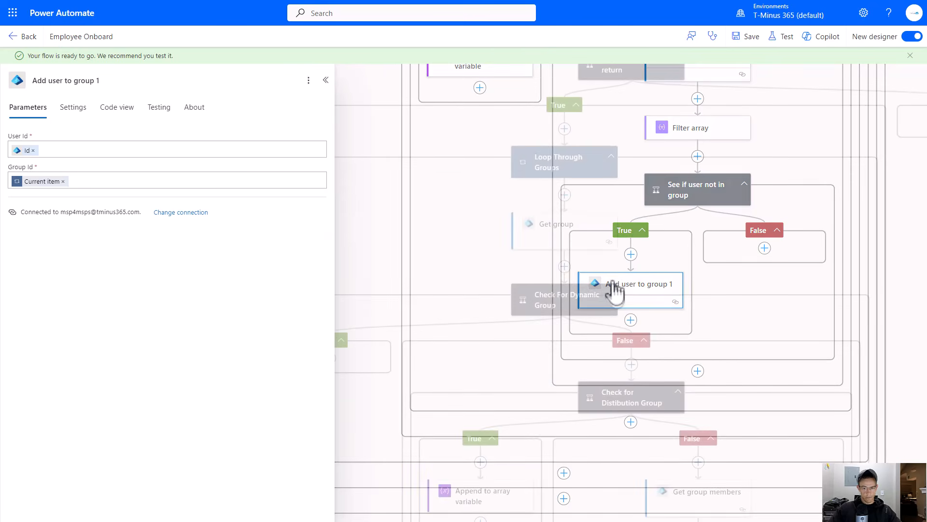
scroll(654, 252, "down", 3)
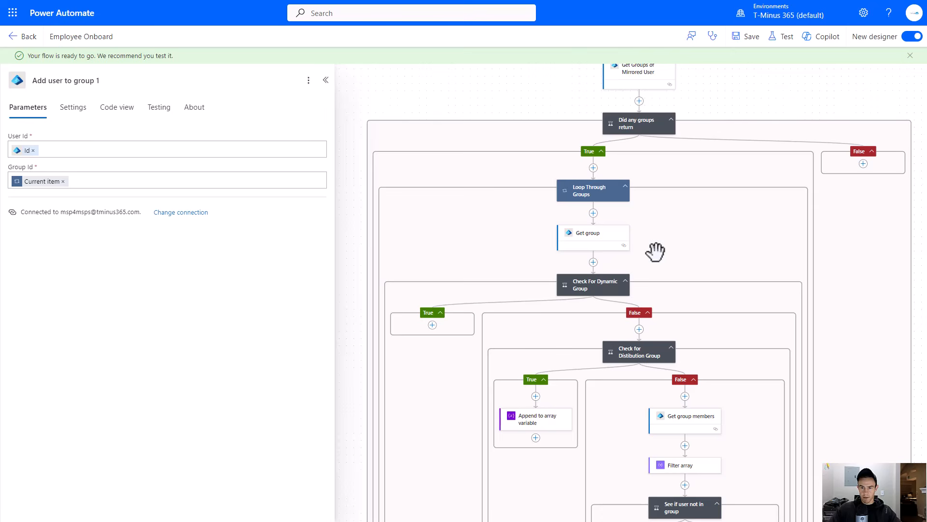
scroll(655, 242, "up", 1)
left_click_drag(632, 207, 608, 163)
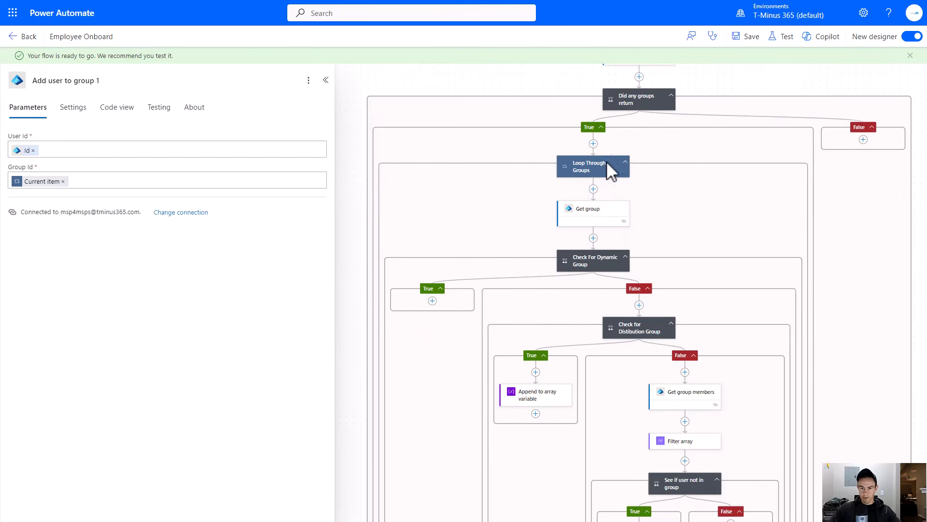
scroll(628, 234, "down", 4)
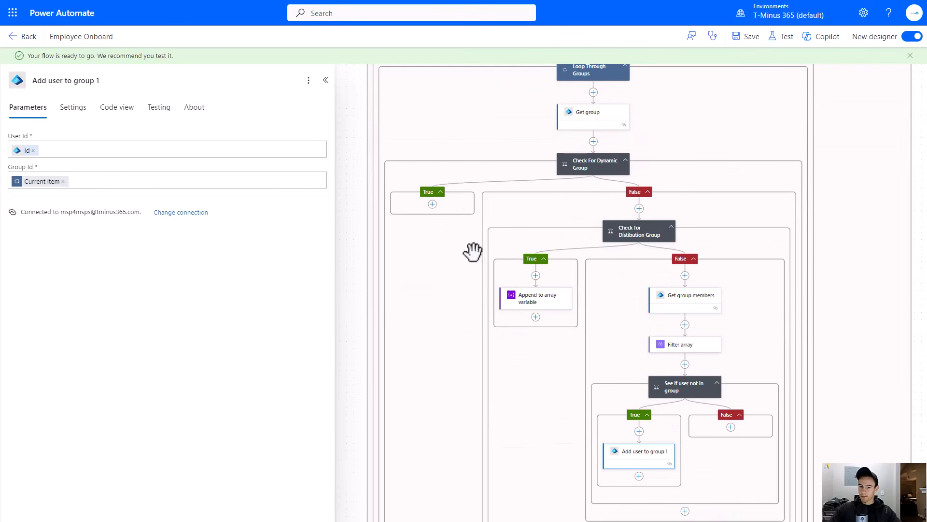
scroll(505, 299, "down", 5)
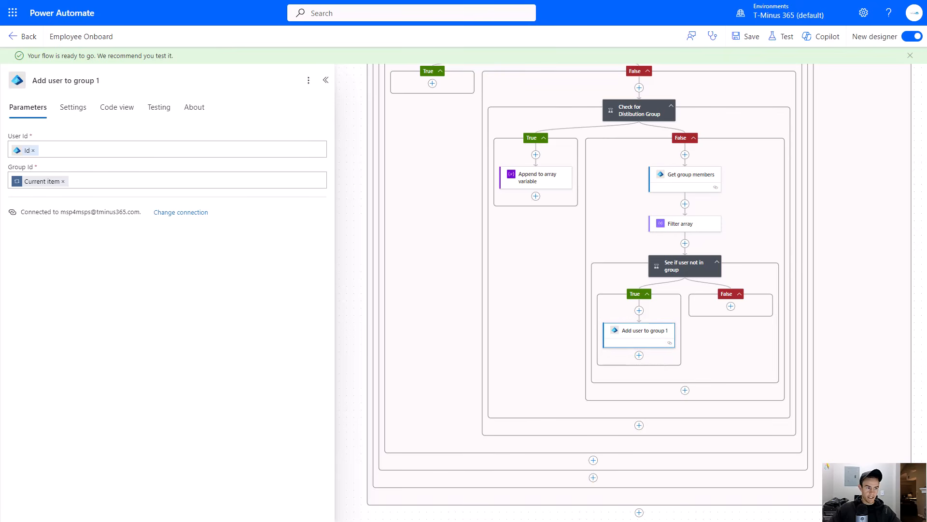
scroll(619, 247, "up", 12)
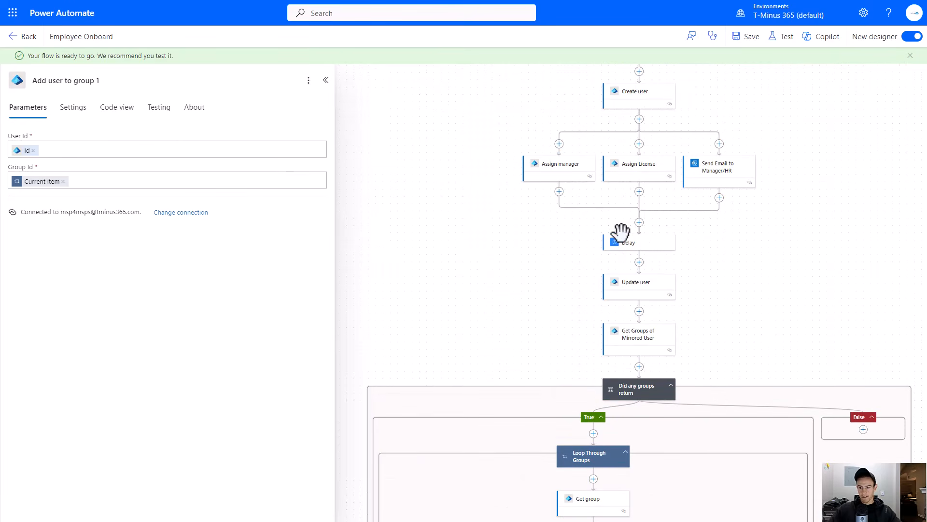
scroll(698, 253, "up", 6)
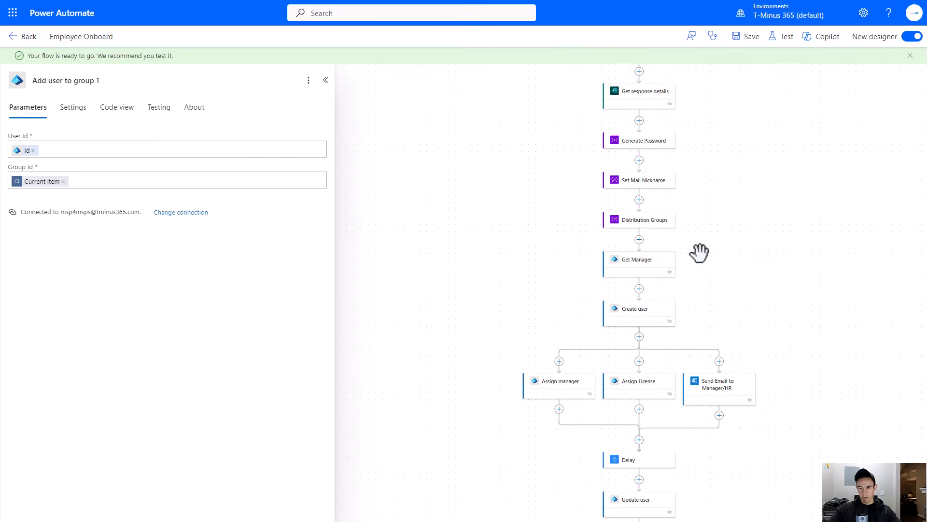
scroll(698, 254, "down", 15)
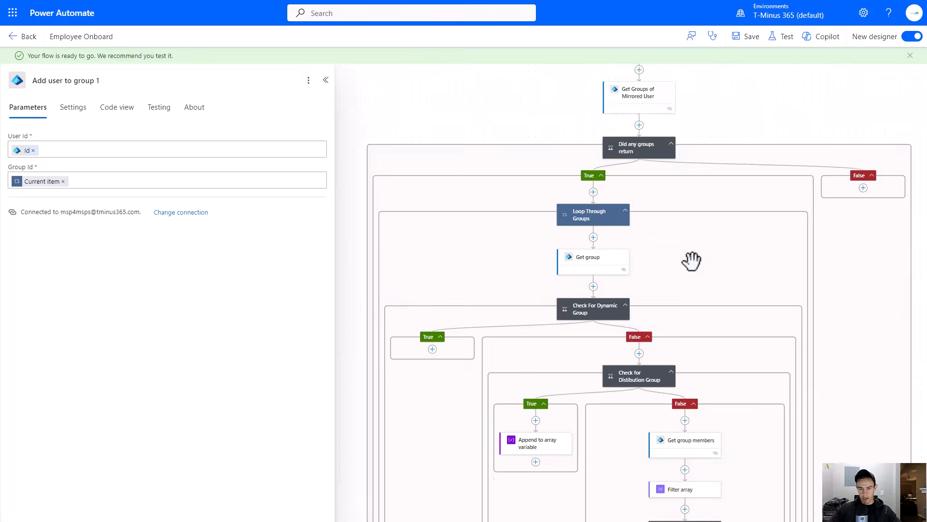
scroll(694, 263, "down", 4)
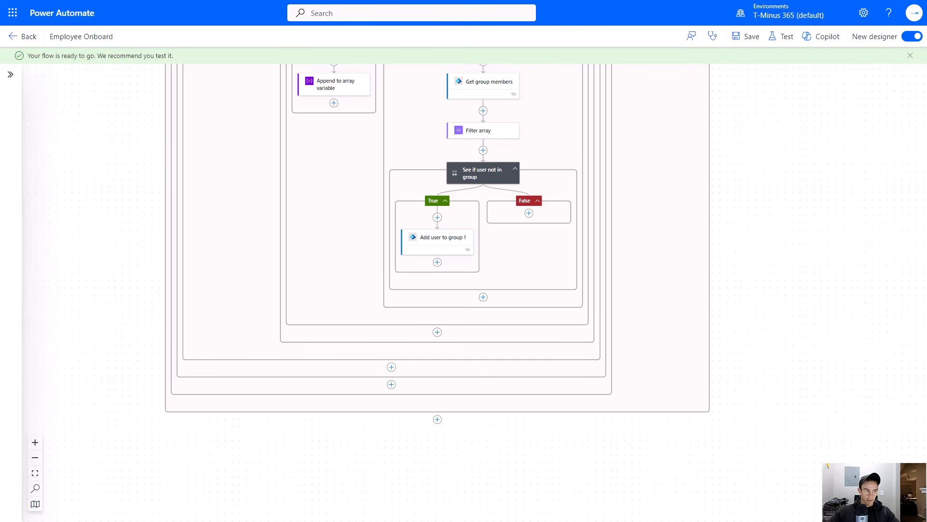
scroll(386, 421, "down", 1)
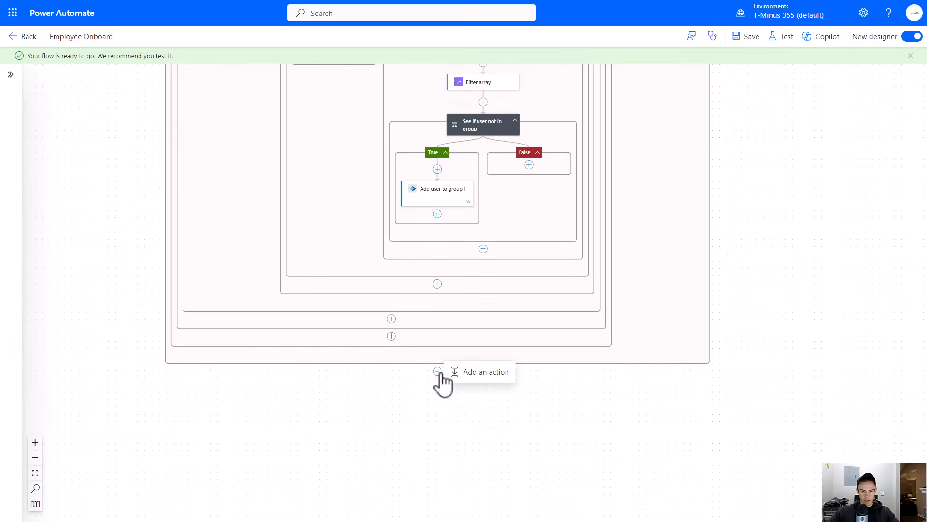
- Add a Compose action after the outer groups condition and rename it Biz Apps
left_click(486, 375)
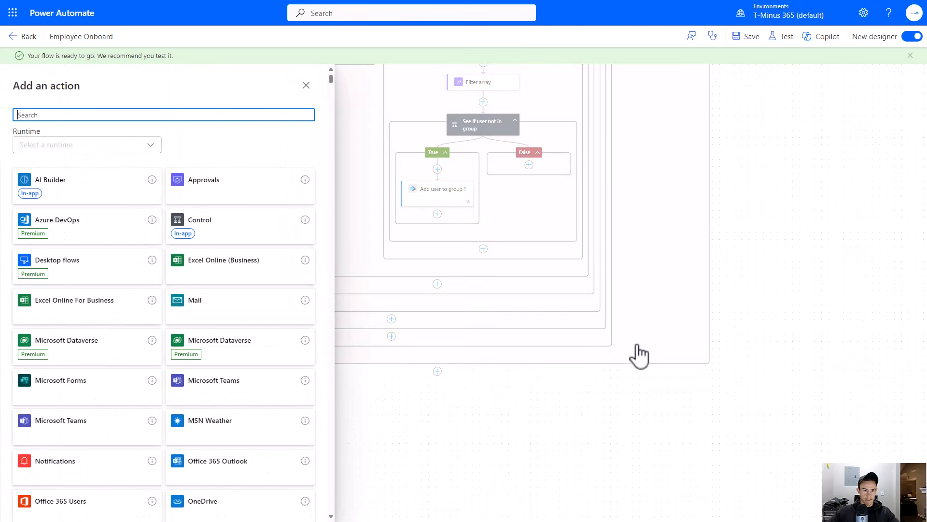
type("compose")
left_click(97, 220)
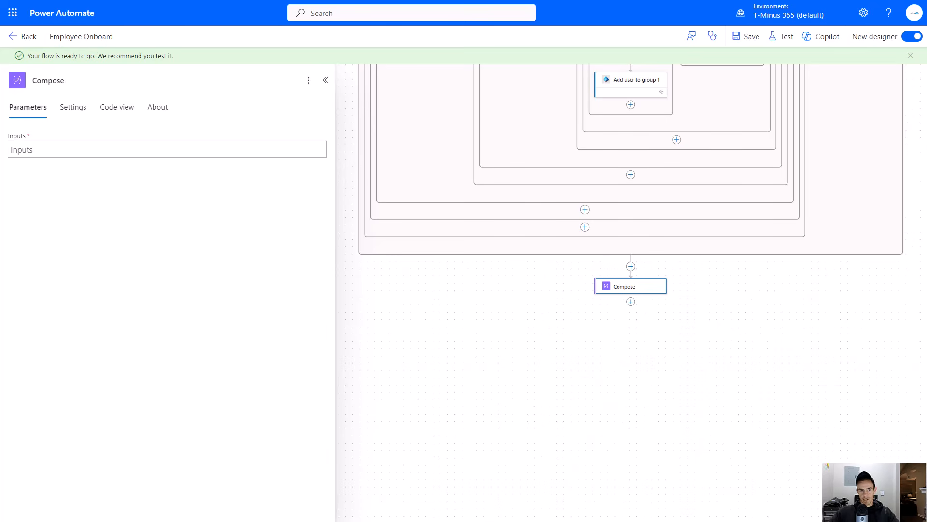
left_click(115, 80)
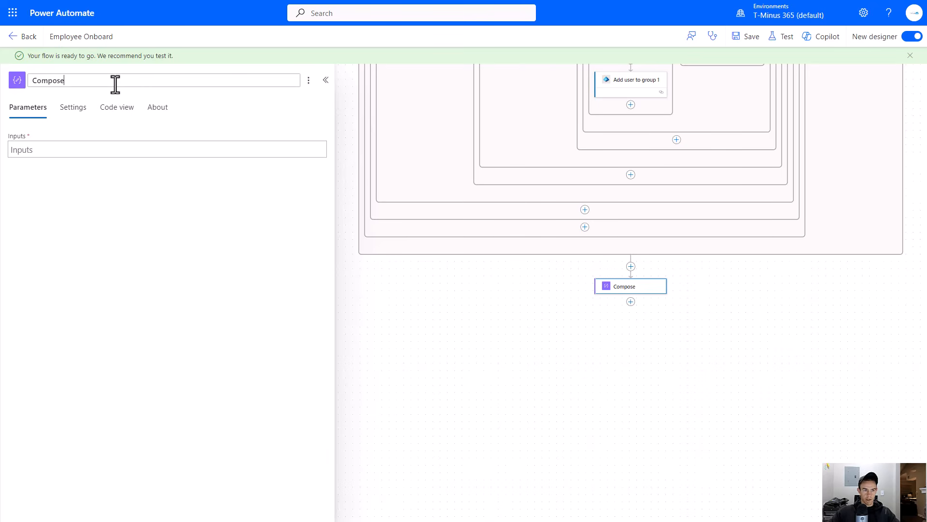
type("Biz Apps")
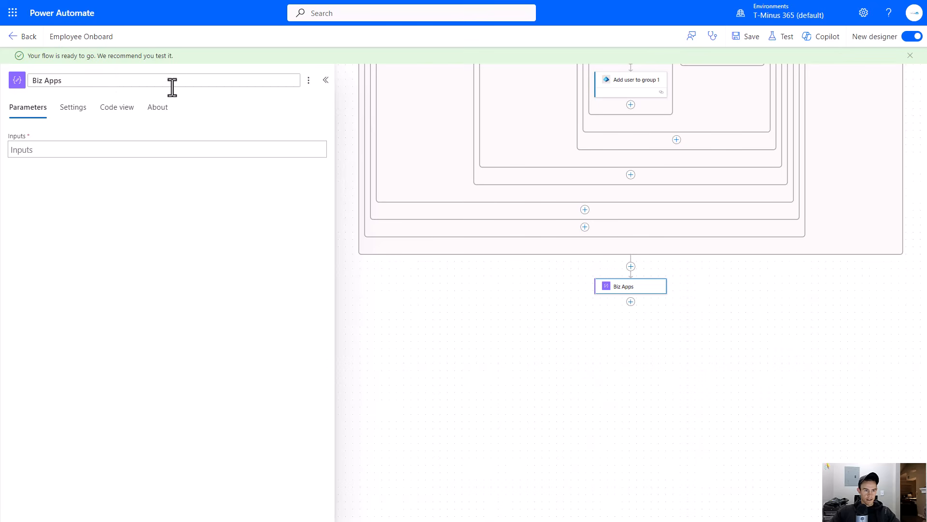
left_click(133, 153)
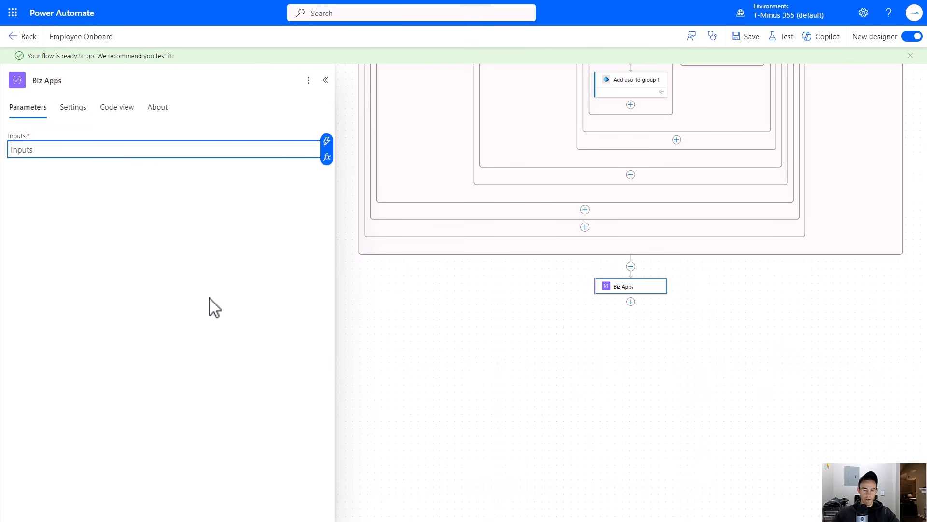
- Set the Biz Apps inputs to a json() expression wrapping the Business System Access form response
left_click(176, 271)
left_click(182, 153)
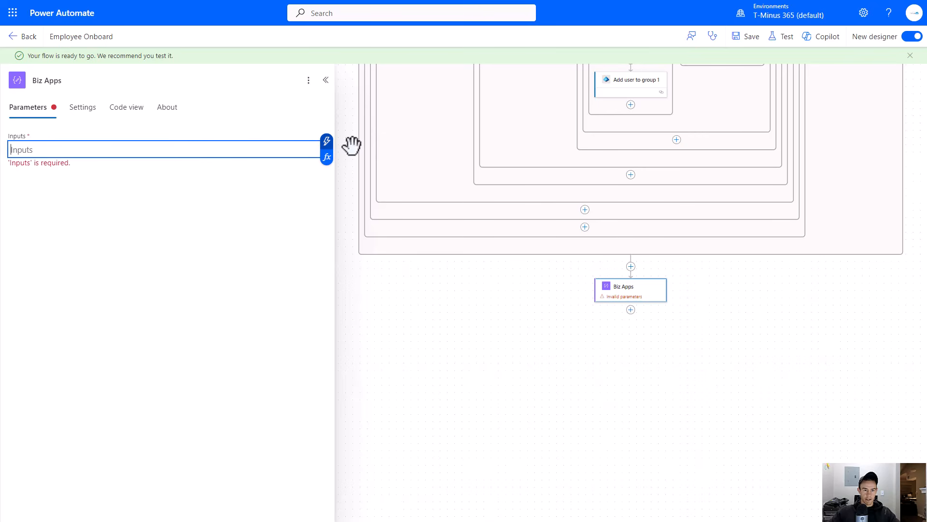
left_click(326, 156)
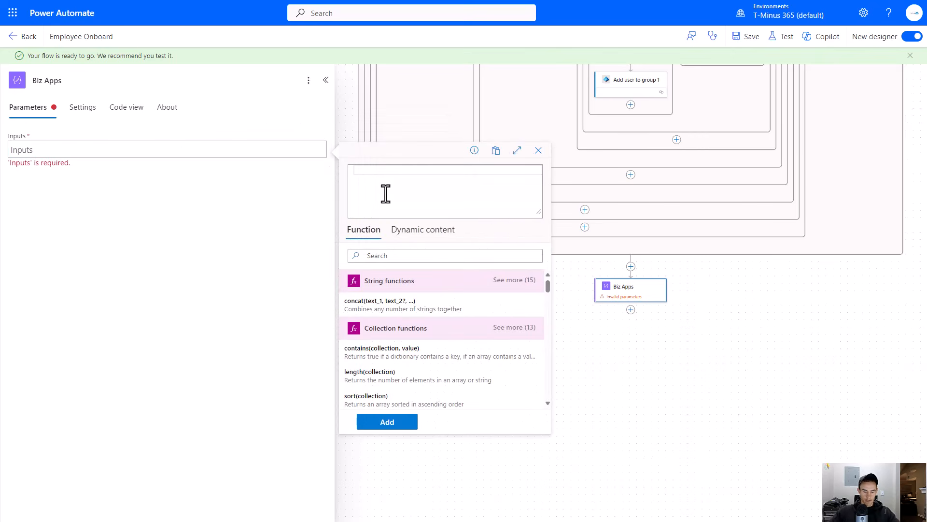
type("json(")
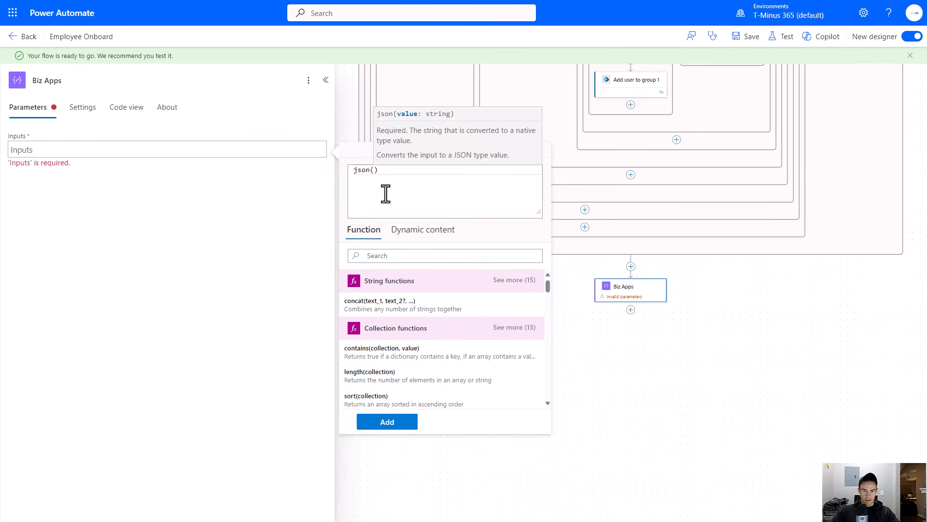
left_click(421, 238)
scroll(464, 333, "down", 6)
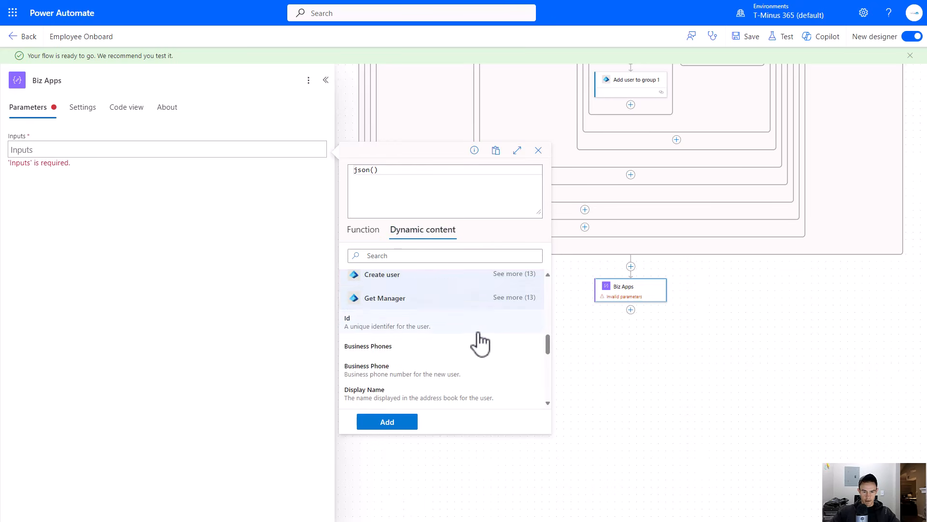
scroll(478, 338, "down", 4)
left_click(517, 280)
scroll(479, 324, "down", 4)
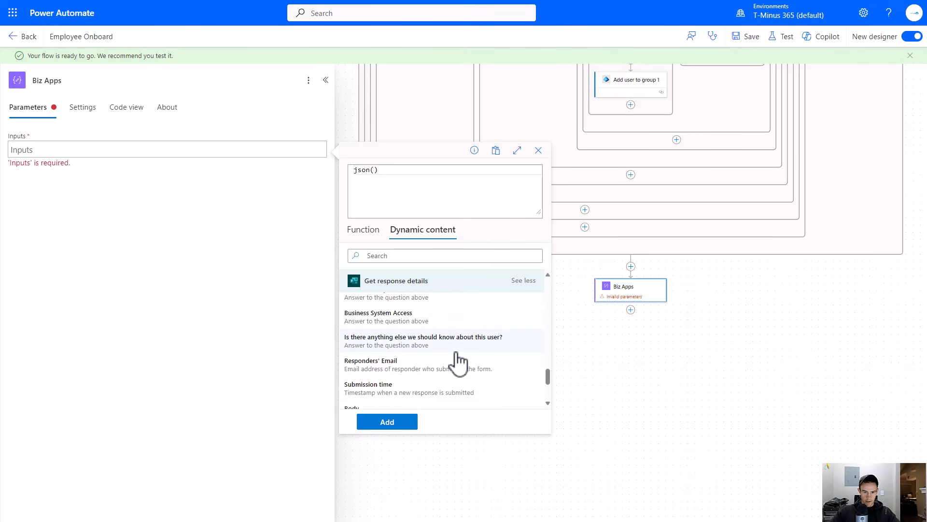
left_click(431, 316)
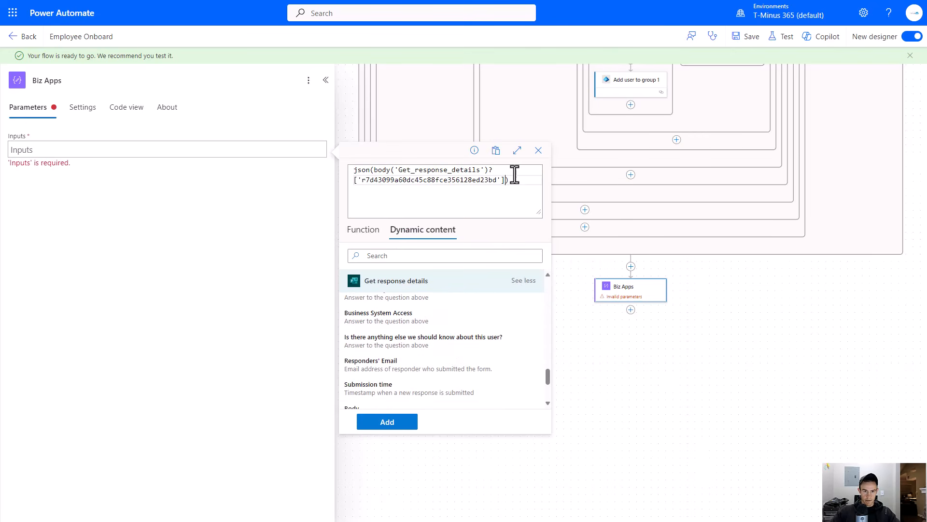
left_click(380, 427)
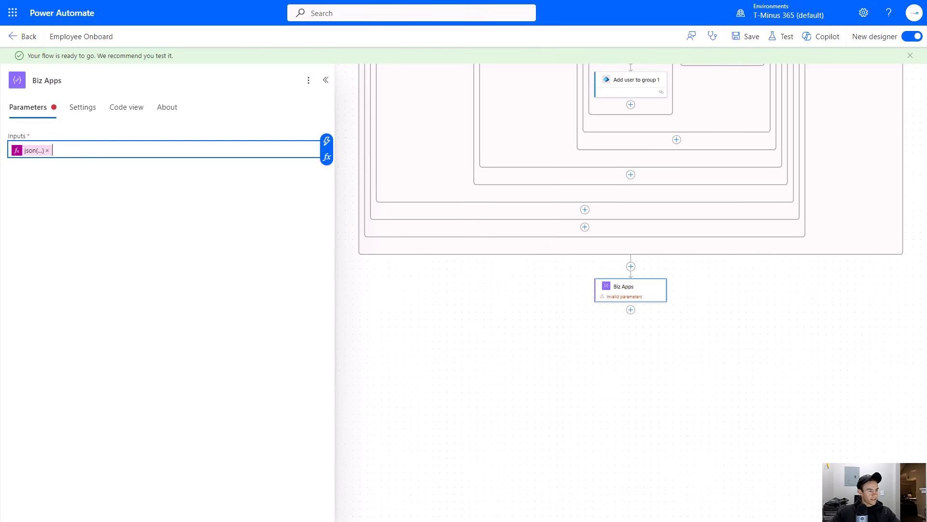
left_click(220, 325)
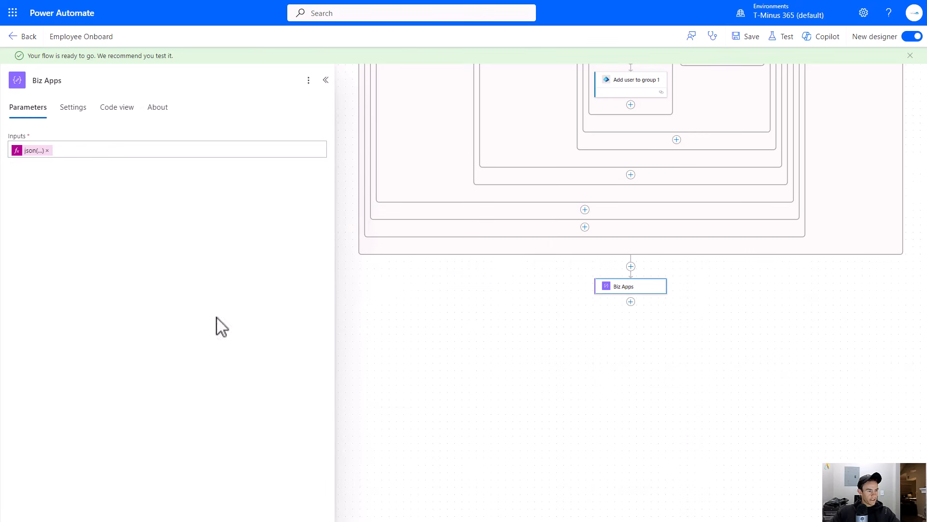
- Add an Apply to each loop below Biz Apps and rename it Loop over Business Systems
left_click(631, 301)
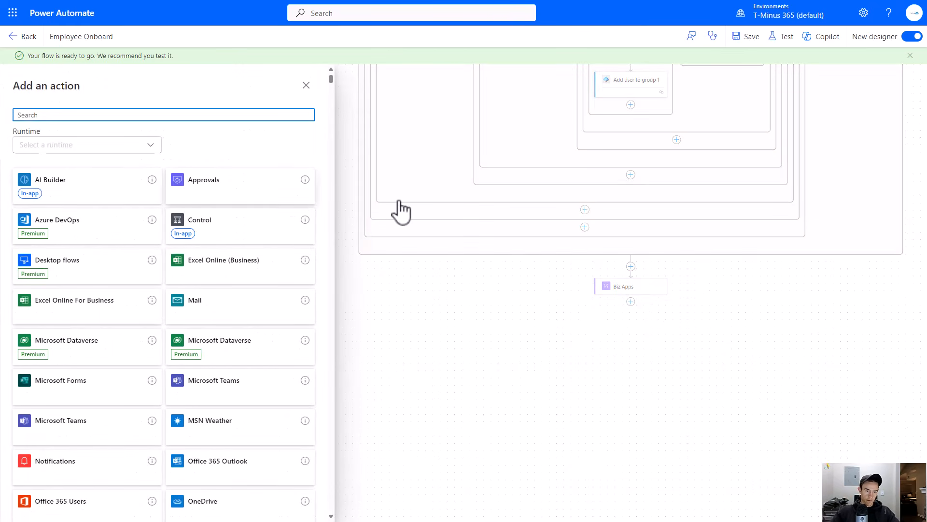
left_click(173, 227)
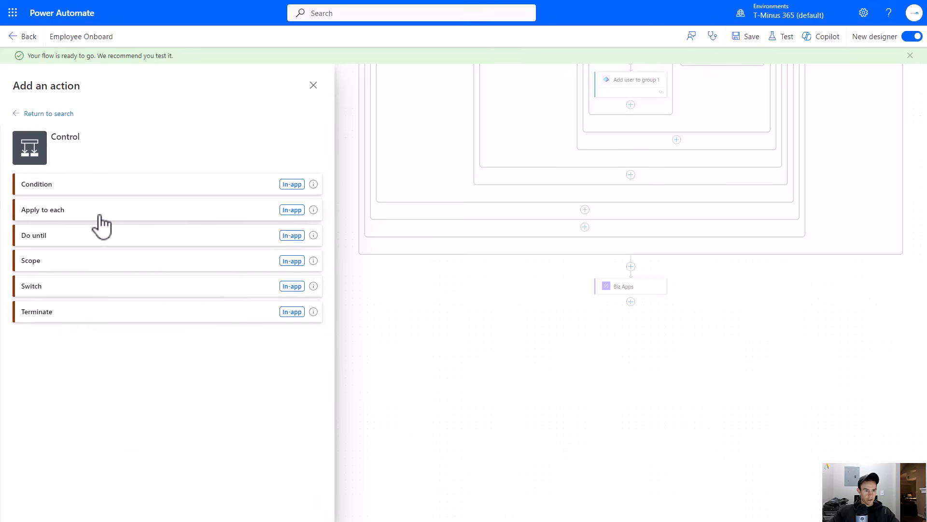
left_click(118, 211)
double_click(131, 80)
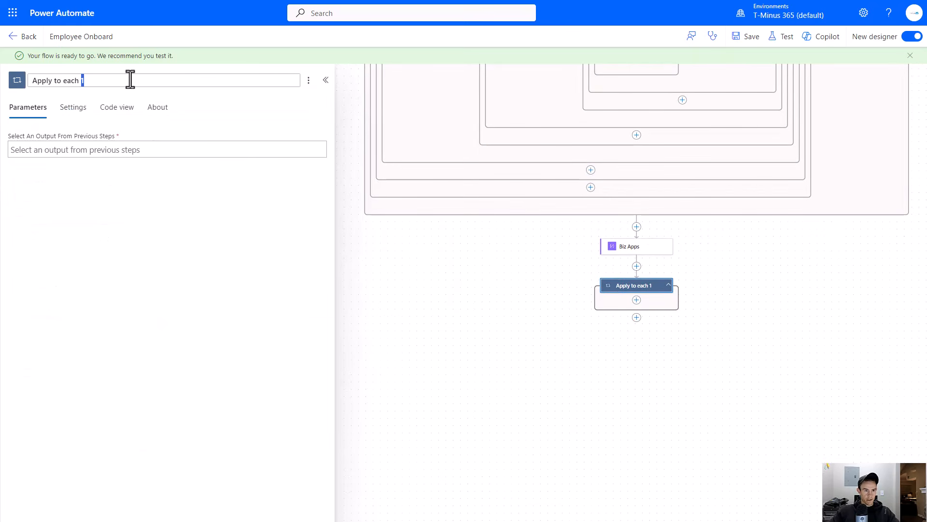
type("aLoop")
key("ctrl+a")
type("Loo")
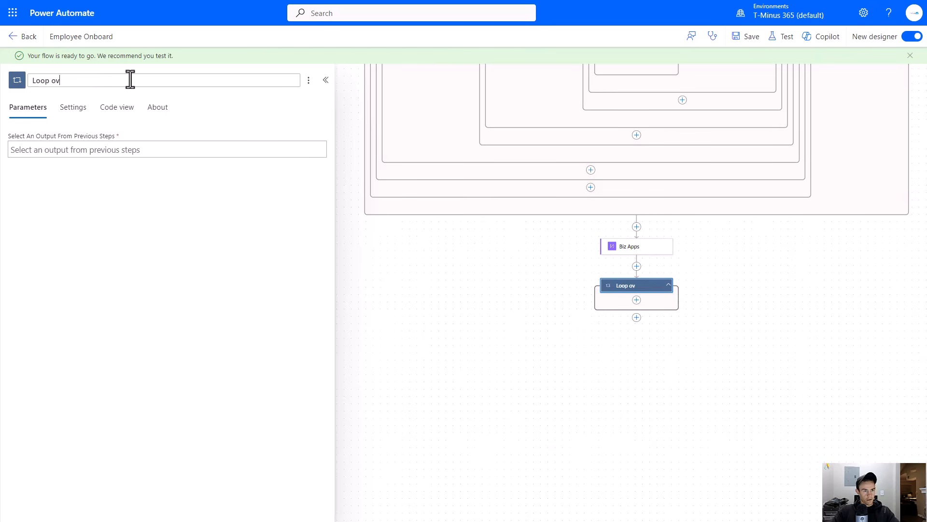
type("p over Business Sts")
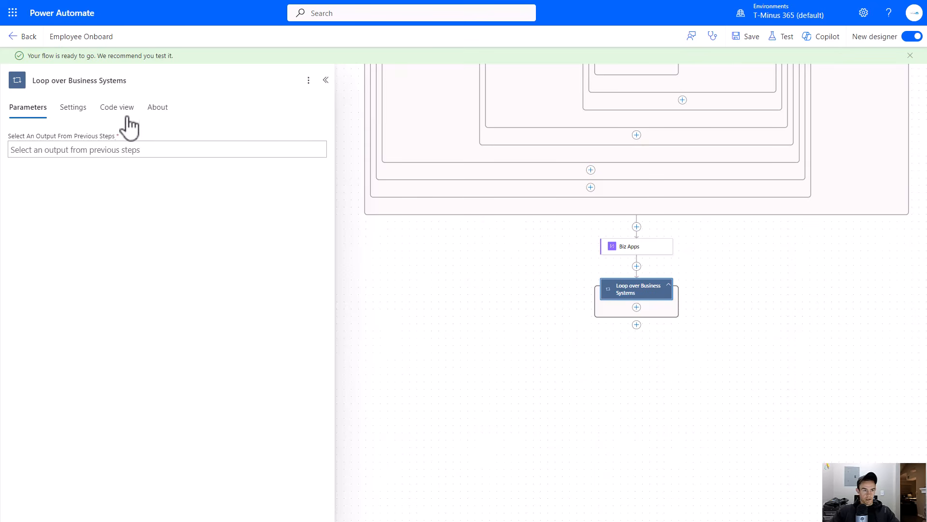
- Set the loop's input to the Biz Apps Outputs
left_click(91, 145)
left_click(327, 143)
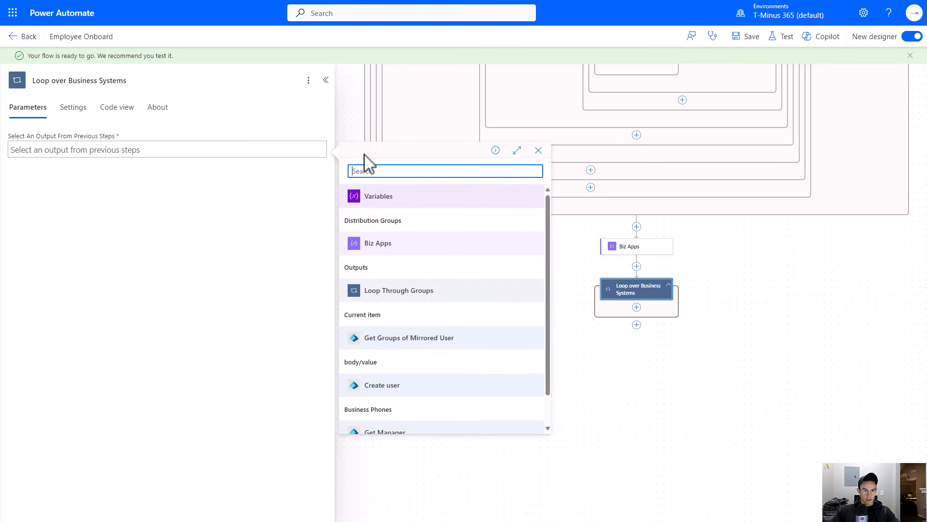
left_click(374, 248)
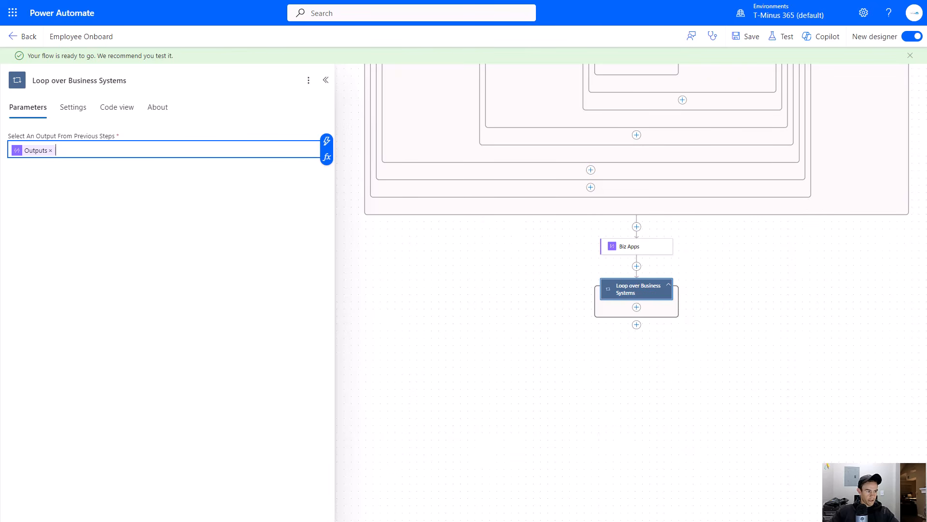
- Add a Switch control action inside the Loop over Business Systems loop
left_click(183, 251)
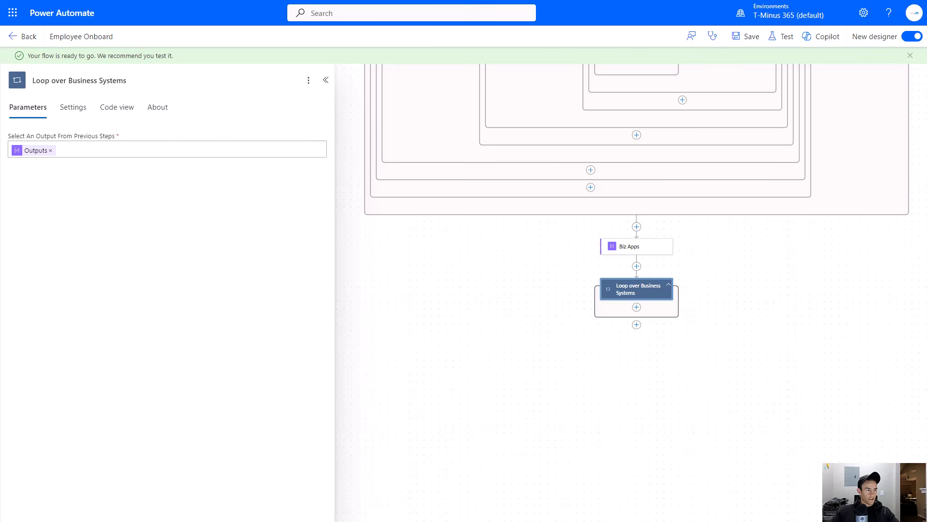
left_click(636, 307)
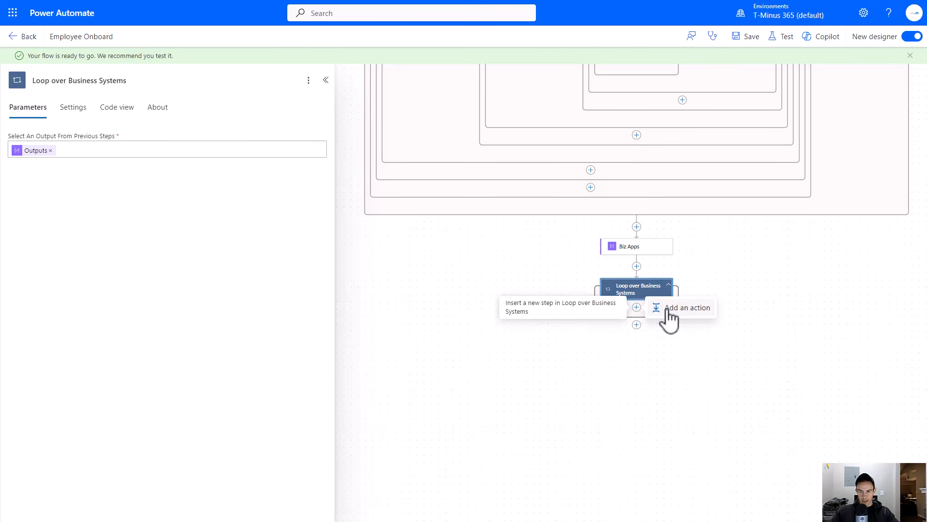
left_click(669, 316)
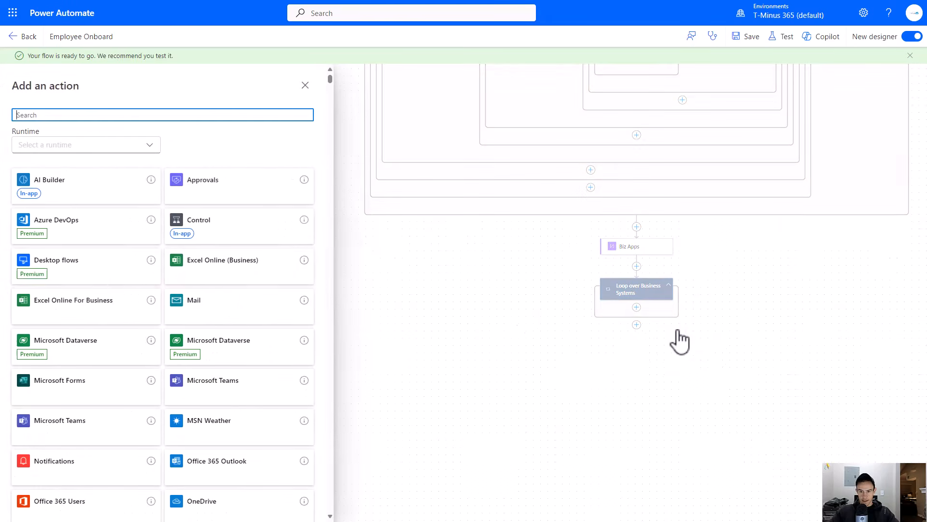
left_click(195, 227)
left_click(90, 291)
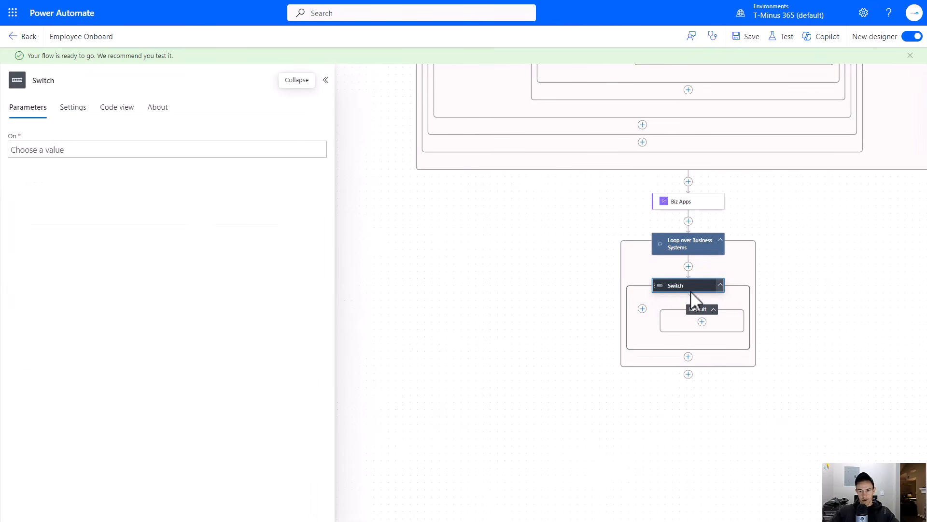
- Set the Switch's On value to the loop's Current item from the dynamic content list
left_click(155, 149)
left_click(324, 150)
left_click(313, 144)
left_click(327, 145)
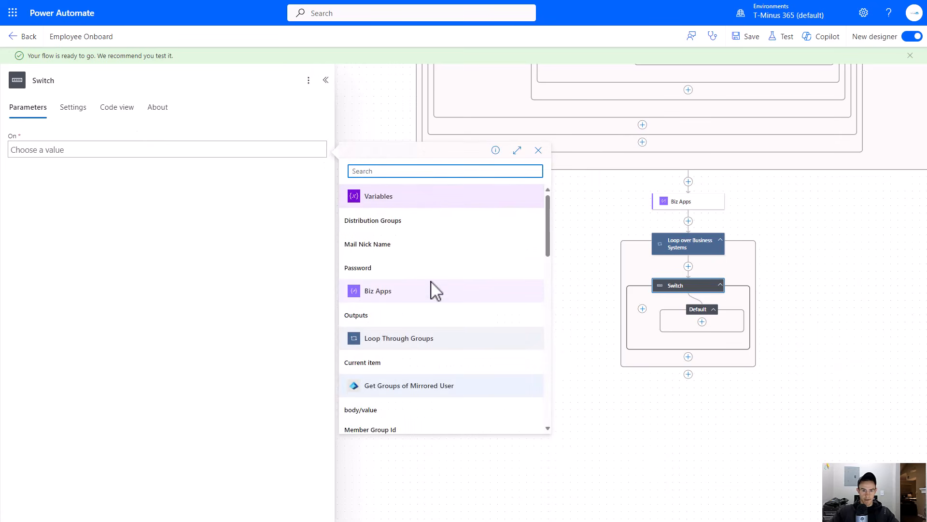
scroll(420, 251, "down", 2)
scroll(414, 296, "up", 1)
scroll(418, 303, "down", 10)
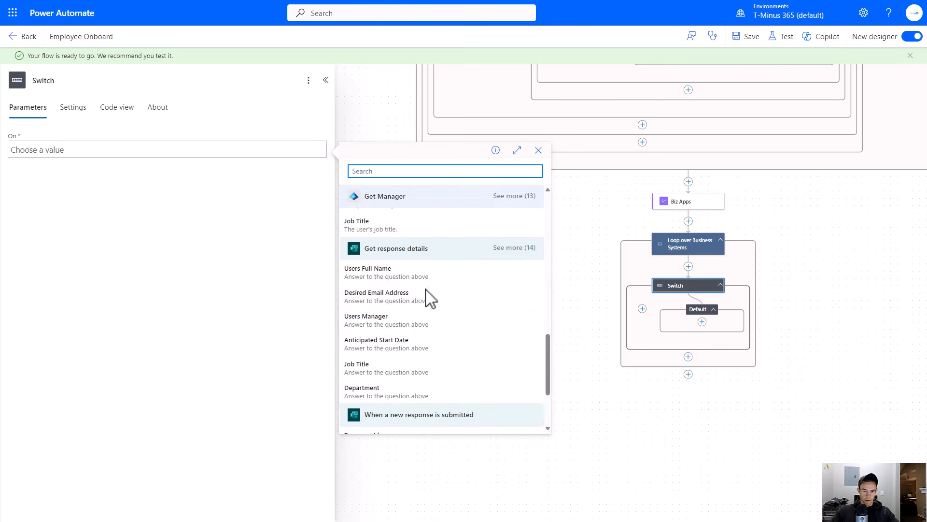
left_click(378, 424)
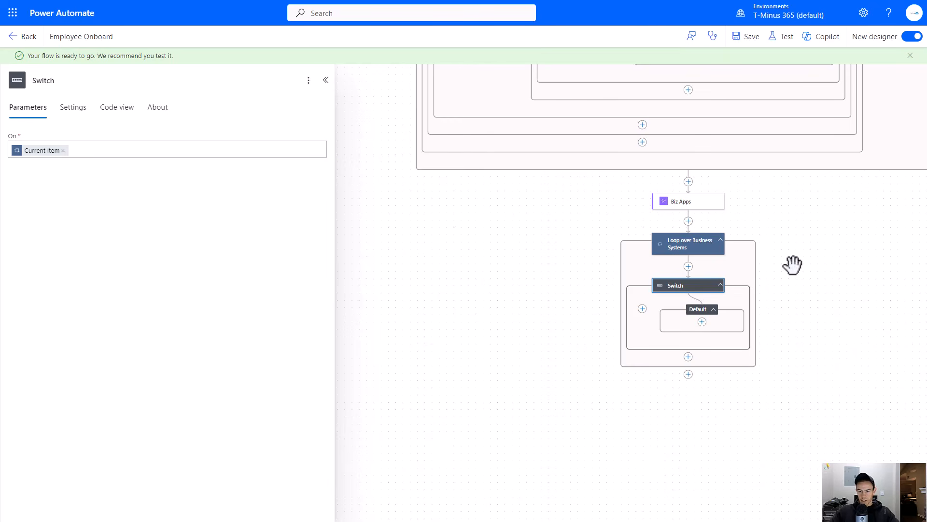
- Add a case to the Switch with Equals set to Salesforce and rename the case Salesforce
left_click_drag(792, 265, 651, 223)
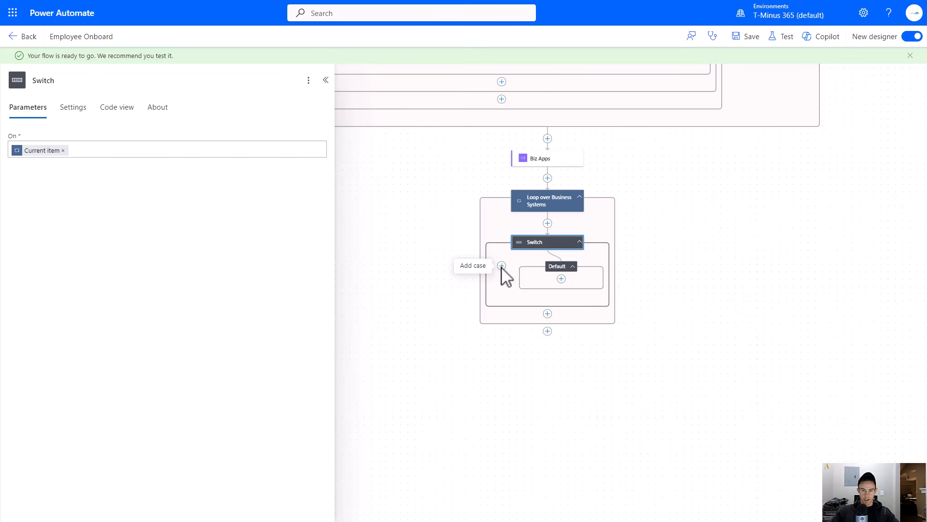
left_click(502, 265)
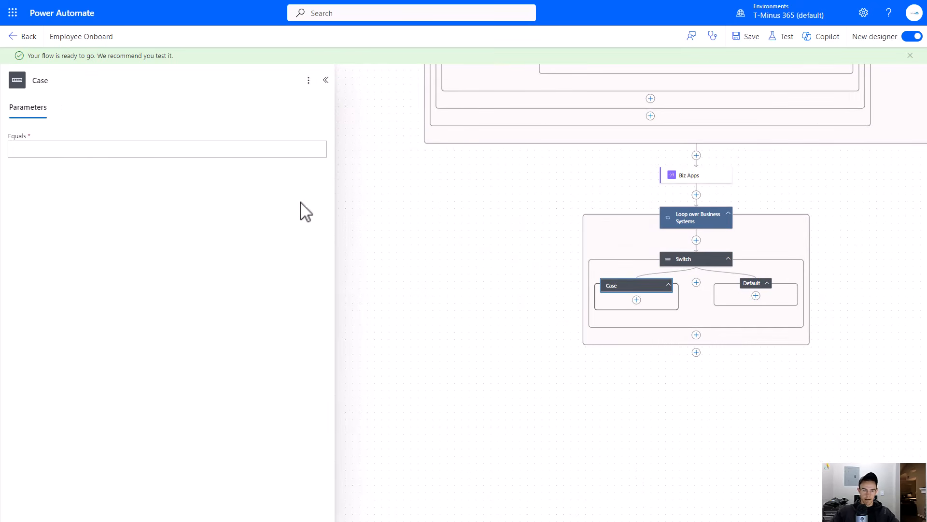
left_click(190, 152)
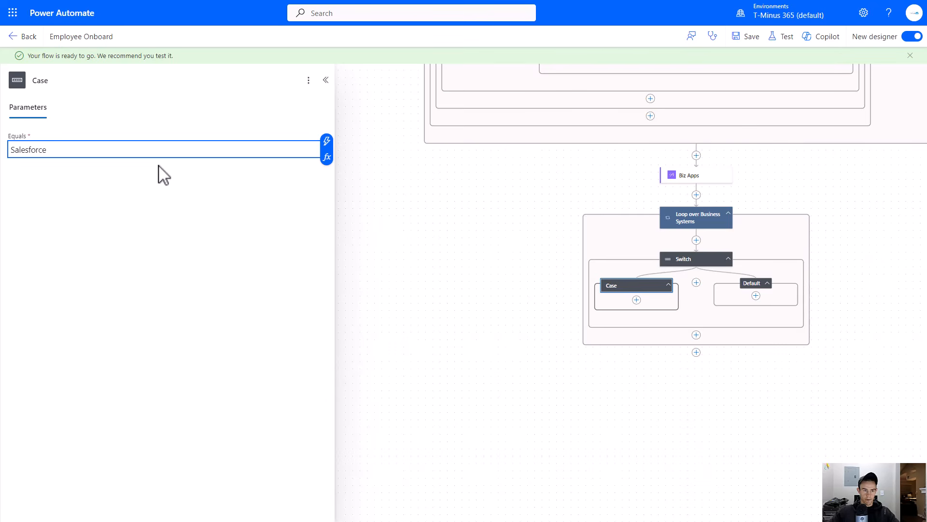
left_click_drag(555, 285, 466, 244)
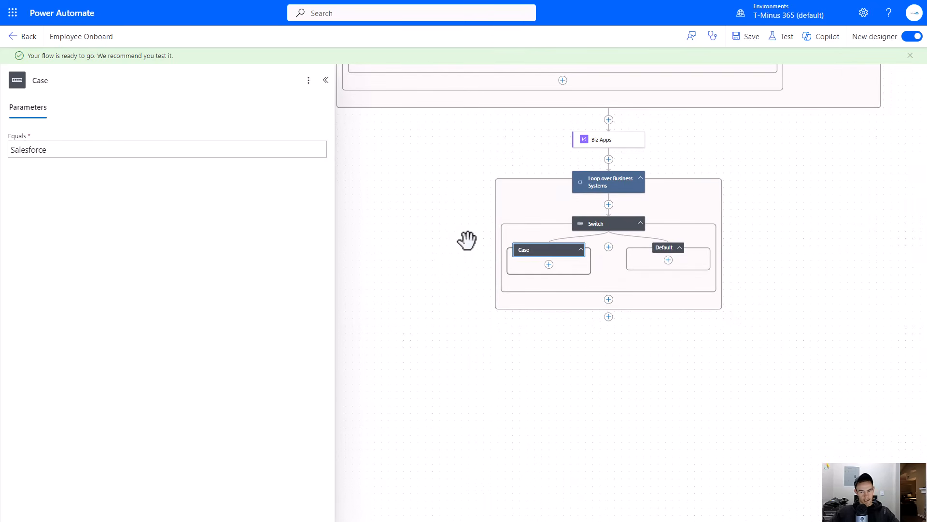
left_click(65, 85)
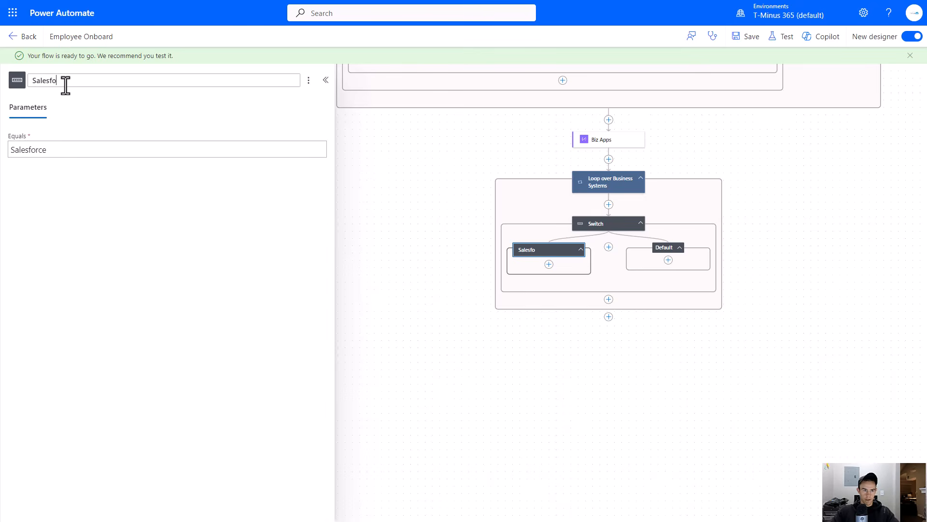
left_click_drag(444, 224, 380, 198)
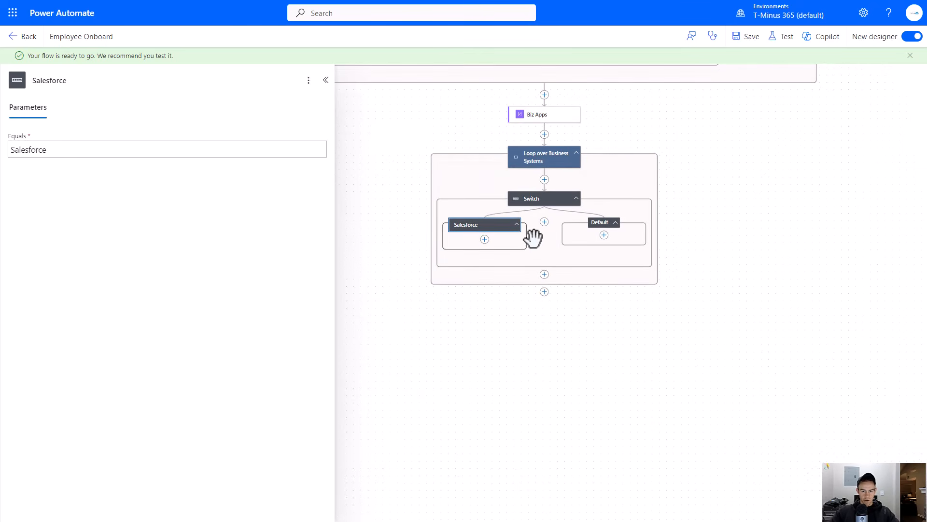
- Start adding an action inside the Salesforce case by searching the action list for send email
left_click(484, 239)
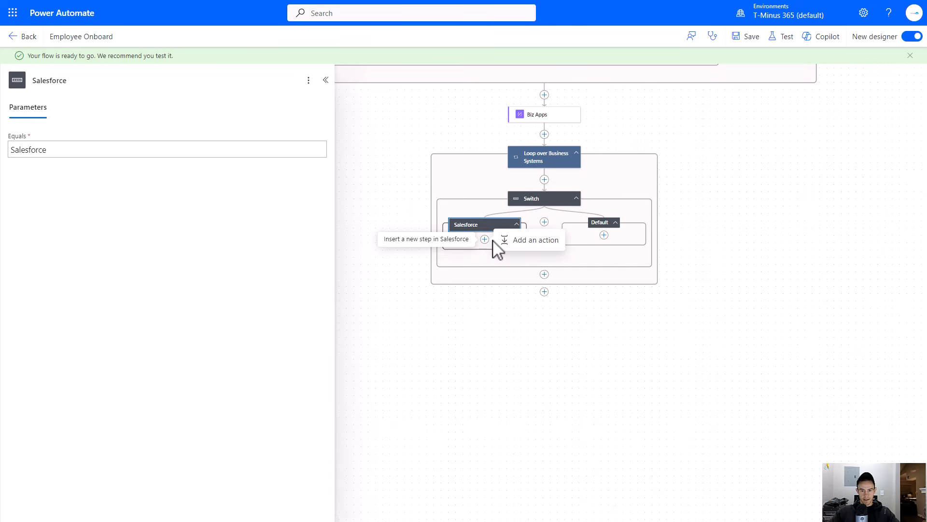
left_click(498, 248)
type("Entra")
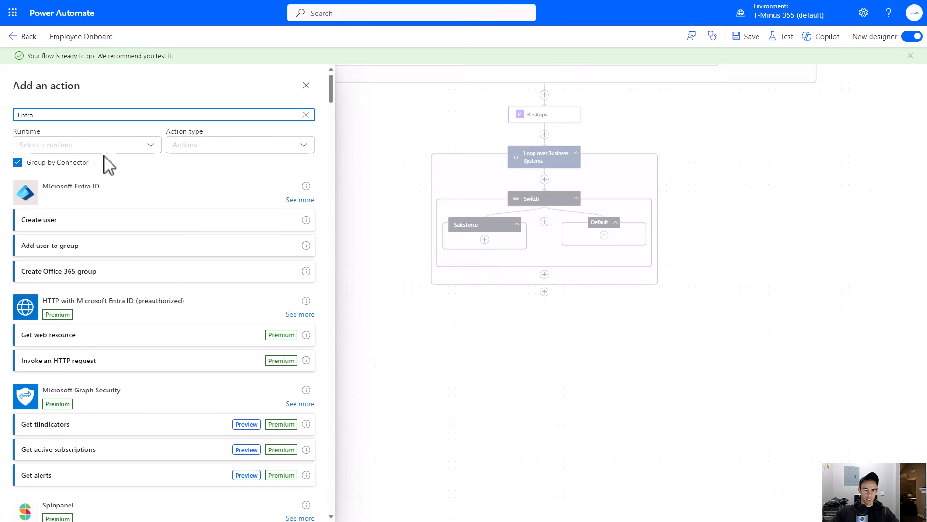
type("s")
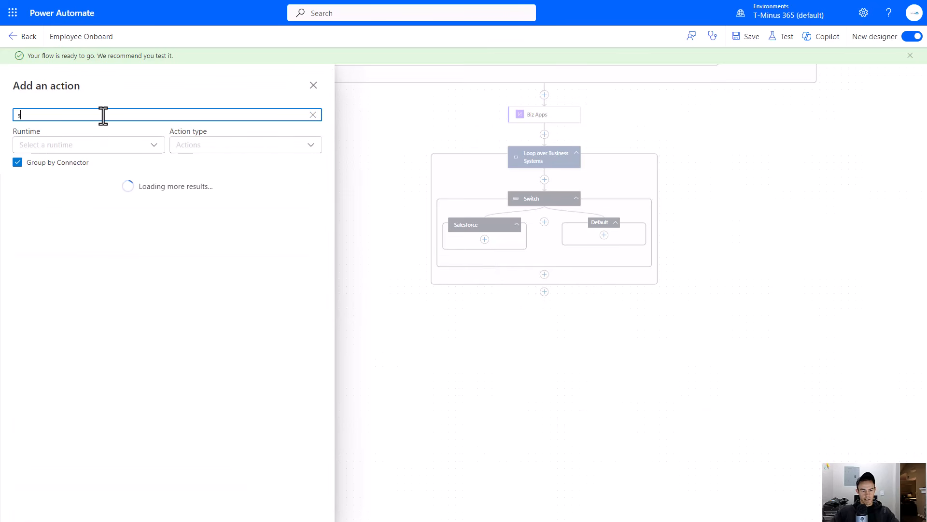
type("end email")
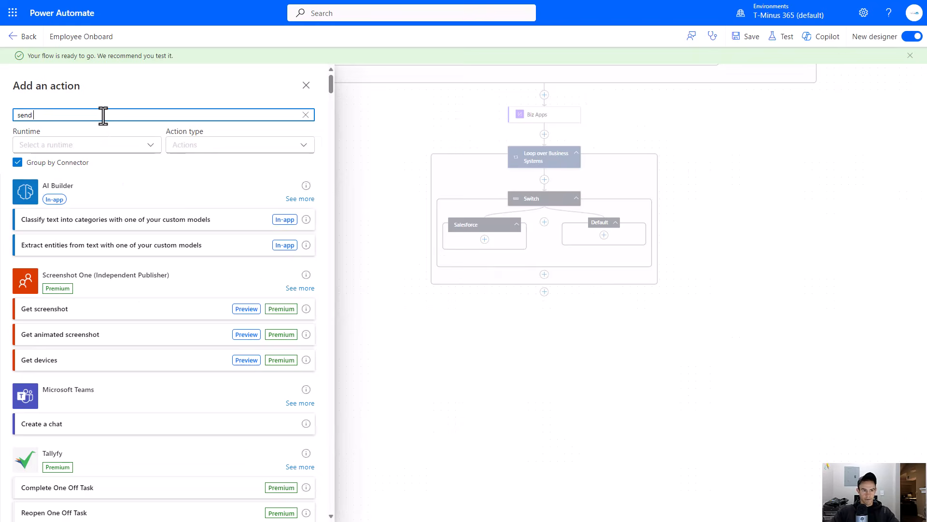
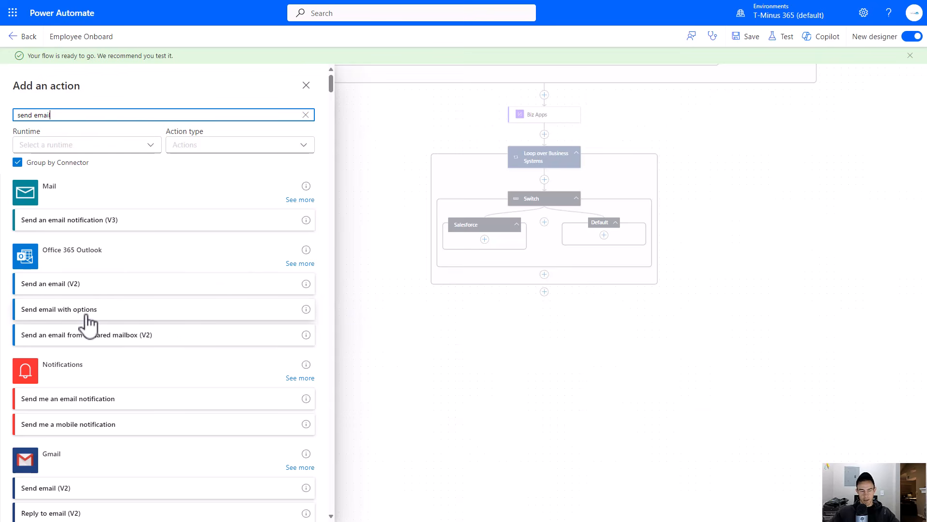
- Add a second case to the Switch with Equals set to QuickBooks Online, copied from the onboarding form
left_click(372, 309)
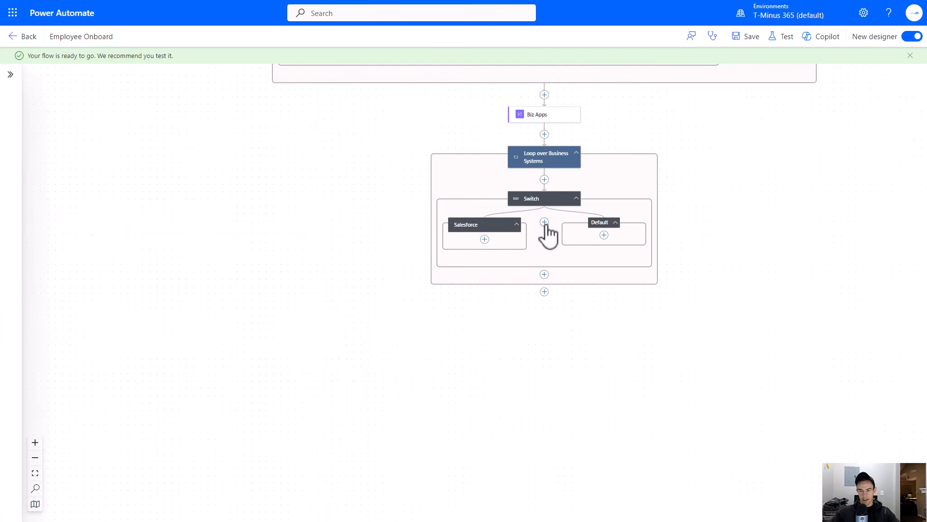
left_click(544, 222)
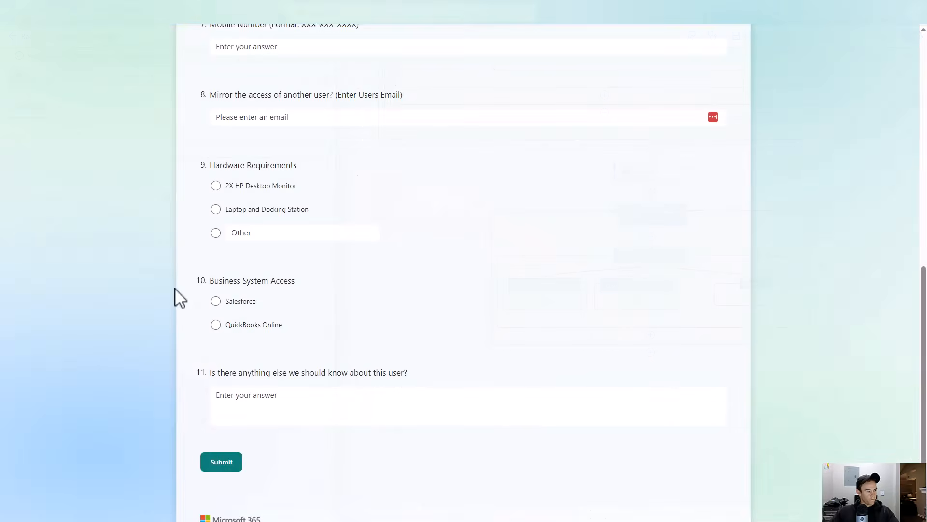
triple_click(281, 325)
key("ctrl+c")
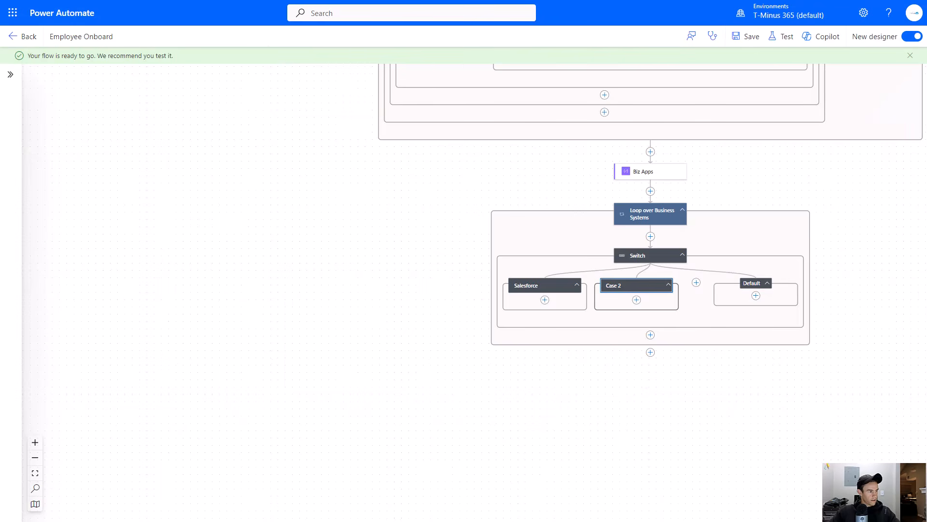
left_click(640, 288)
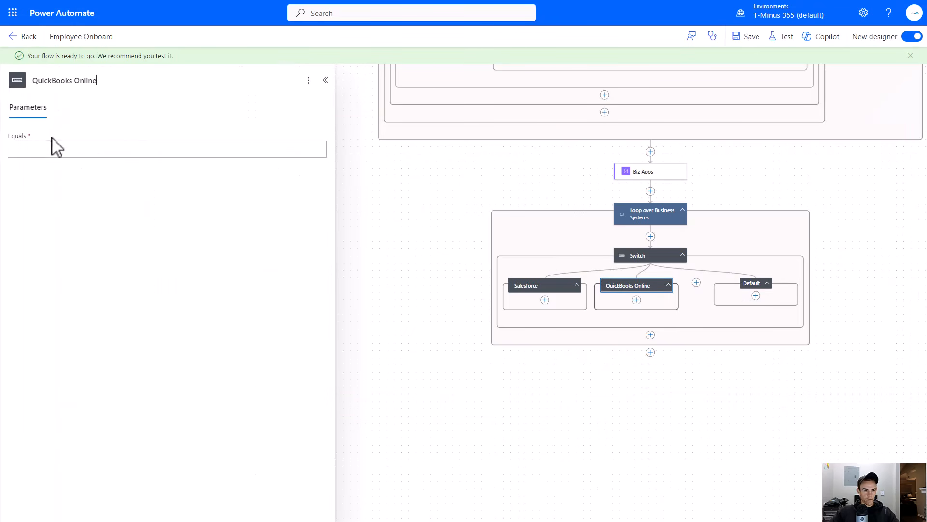
left_click(45, 148)
key("ctrl+v")
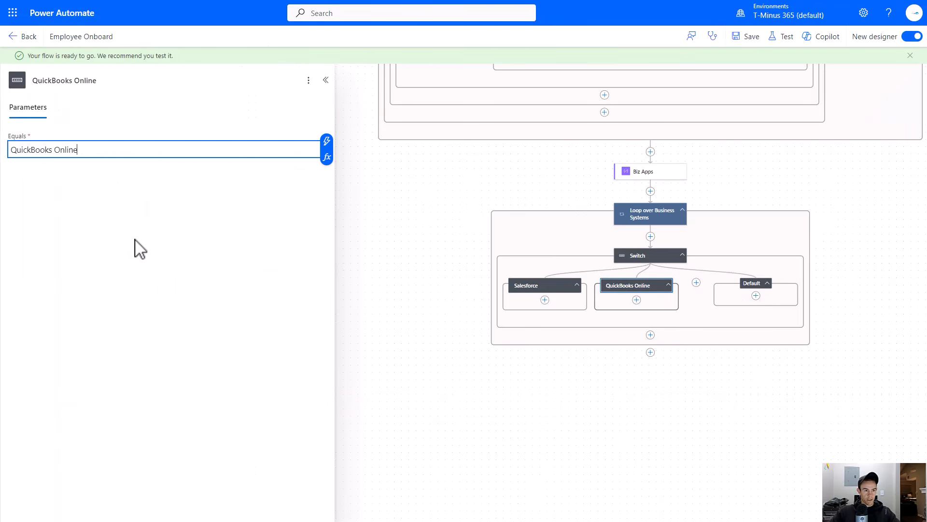
- Add a Send an email from a shared mailbox (V2) action after the Loop over Business Systems loop
left_click(136, 247)
left_click_drag(425, 338, 344, 273)
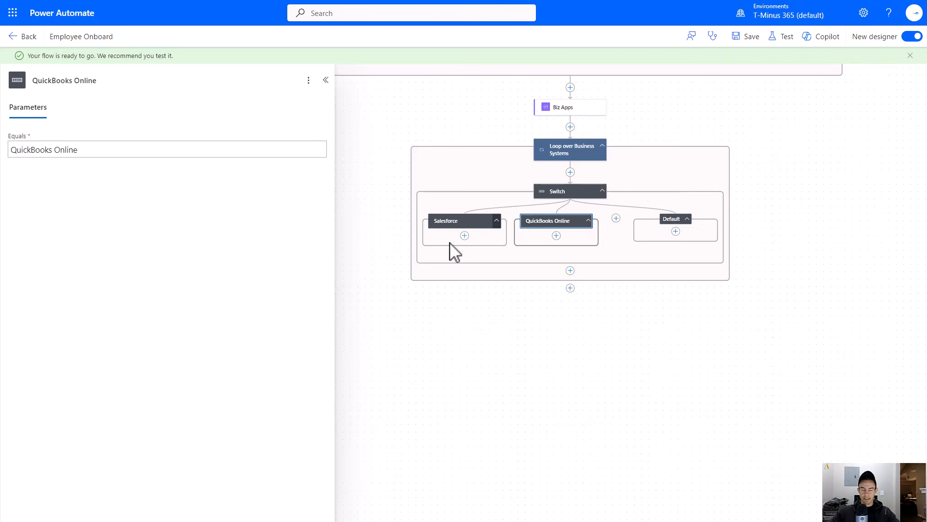
left_click_drag(392, 237, 460, 331)
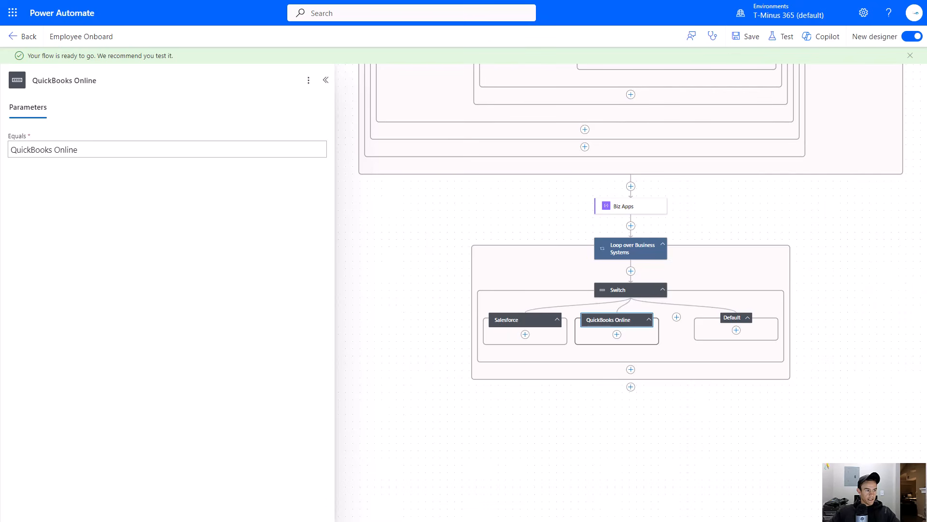
left_click(631, 387)
left_click(664, 389)
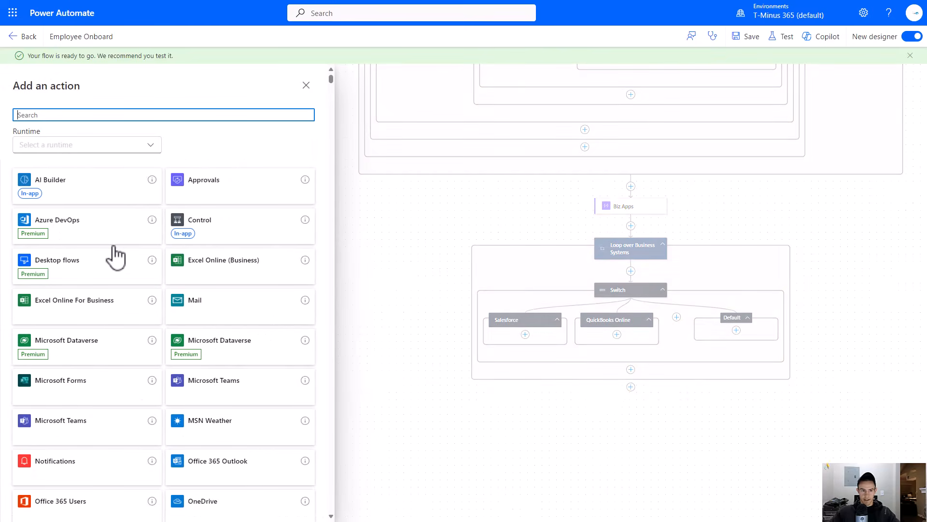
type("send ema")
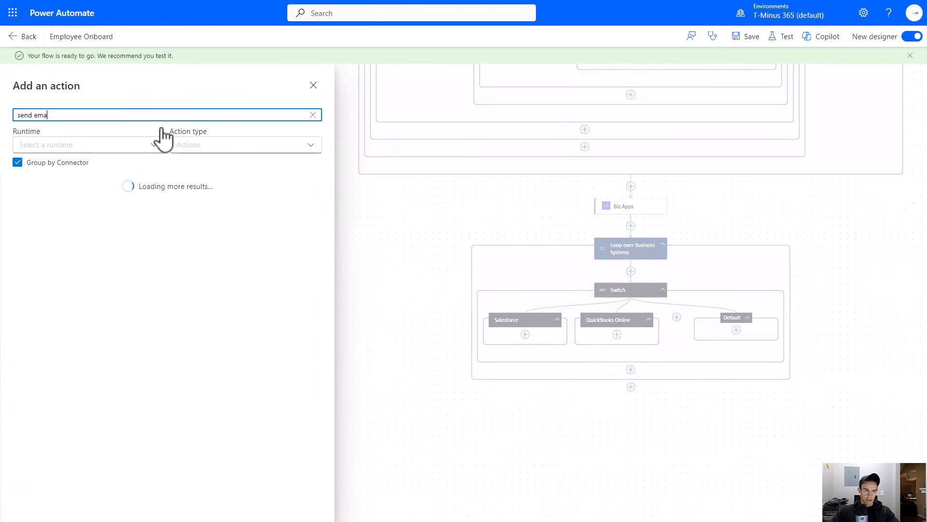
type("il")
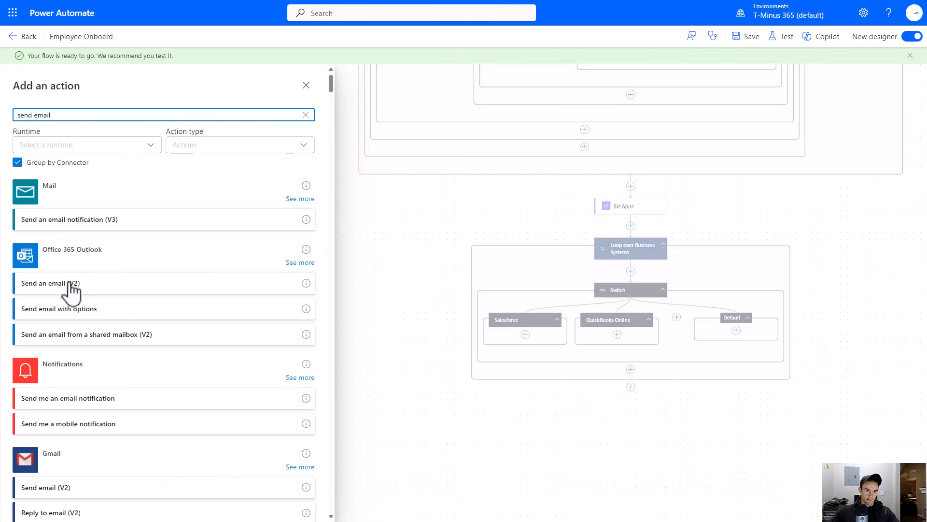
left_click(148, 337)
- Set the original mailbox address to the shared mailbox user and rename the action Create a Ticket
left_click(288, 134)
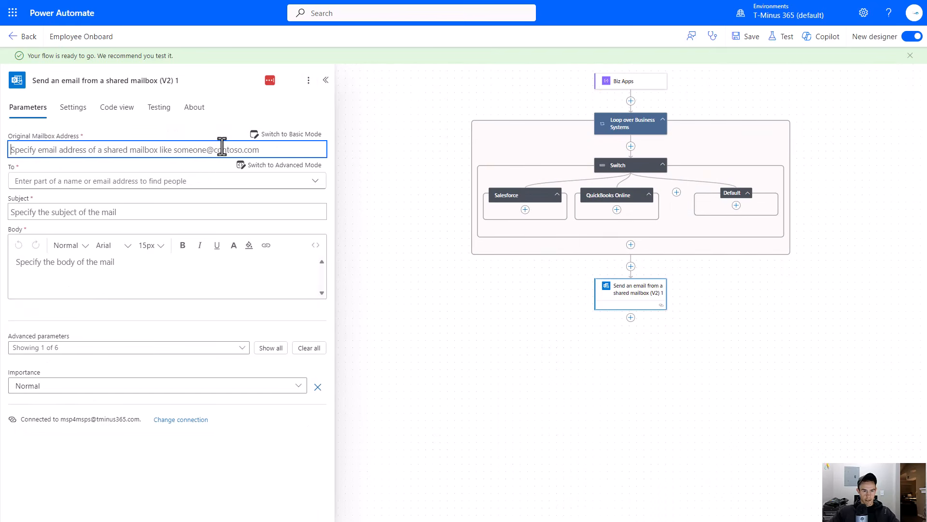
type("bruce")
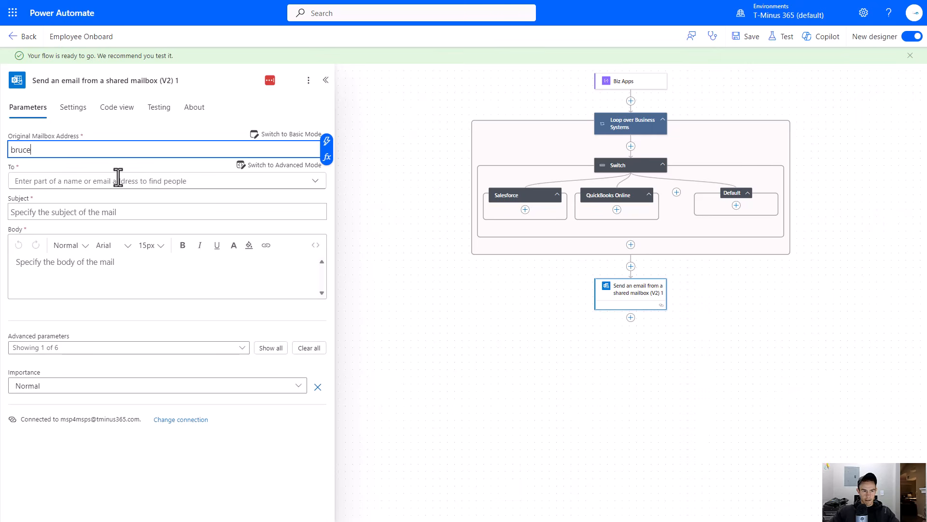
left_click(109, 81)
type("E")
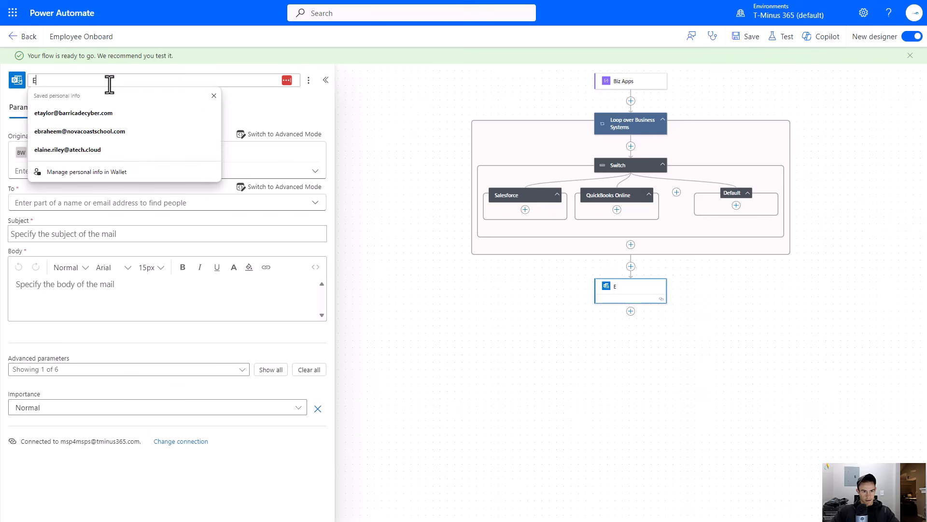
key("BackSpace")
type("Cre")
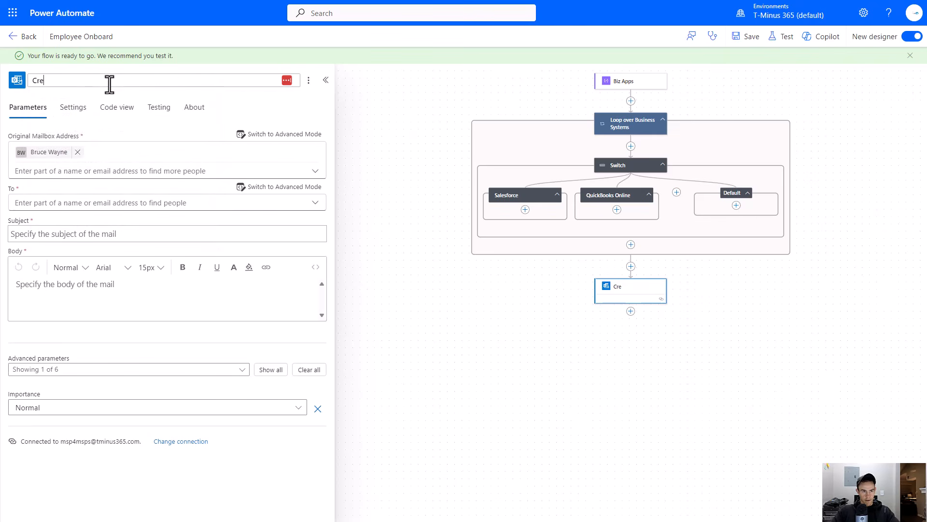
type("ate a Ticket")
key("Return")
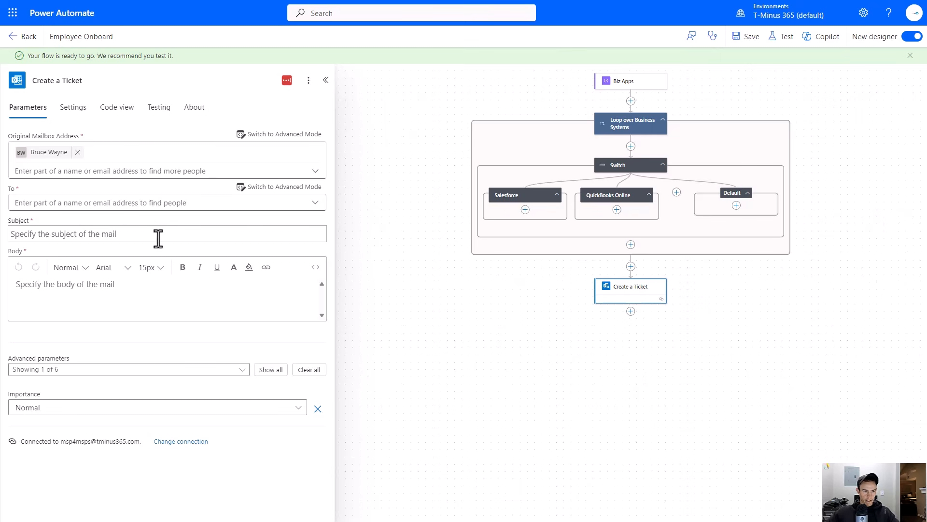
- Paste the onboarding notification HTML into the email body using the code view
left_click(315, 266)
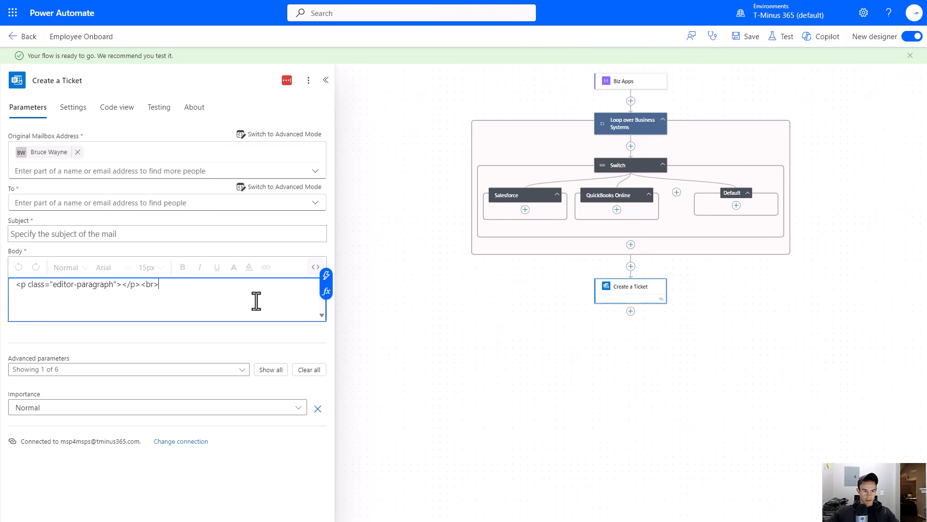
key("ctrl+v")
left_click(309, 267)
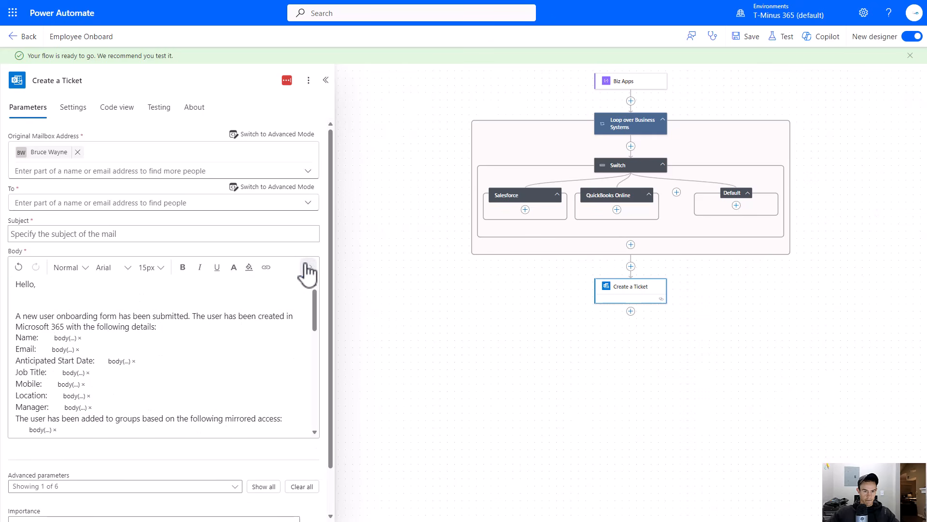
scroll(200, 300, "down", 1)
scroll(201, 300, "up", 2)
left_click(53, 308)
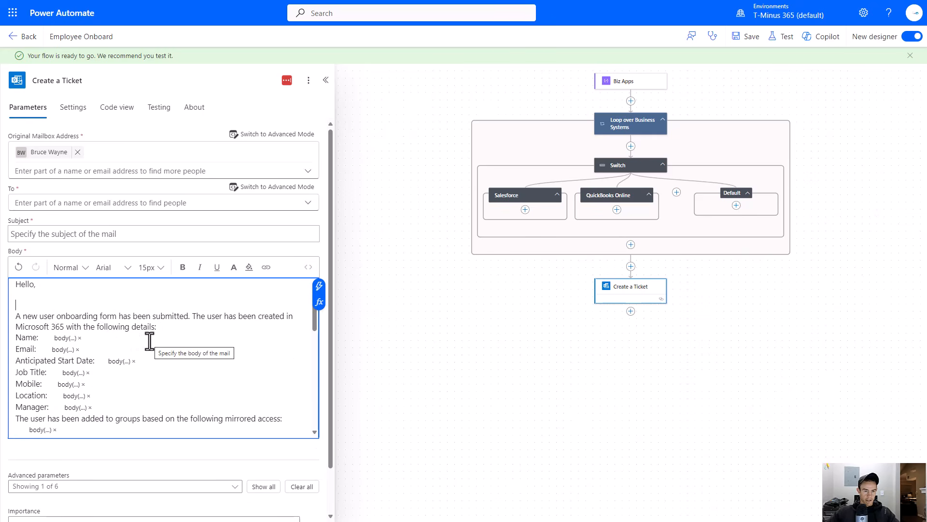
- Set the subject to New User Creation-<Insert Company Name> - followed by the created user's Display Name
left_click(113, 235)
type("NE")
key("BackSpace")
key("BackSpace")
key("BackSpace")
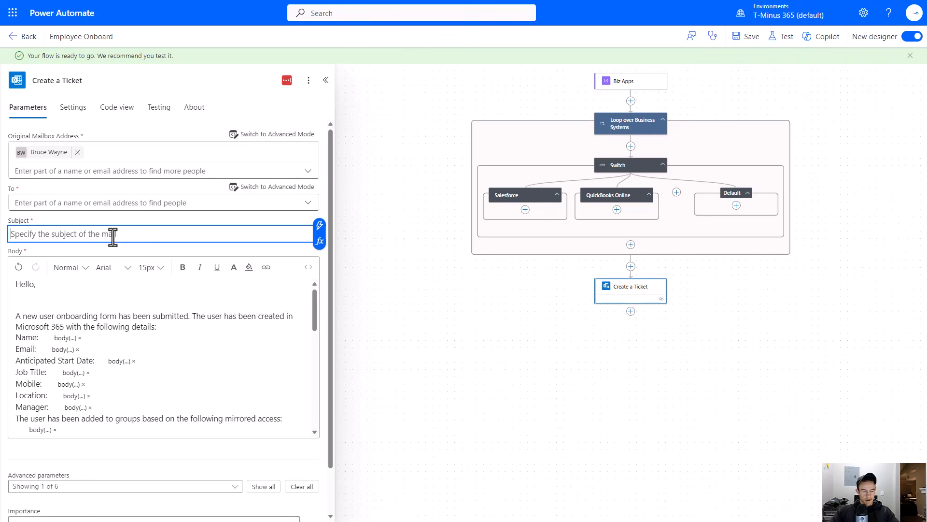
type("<")
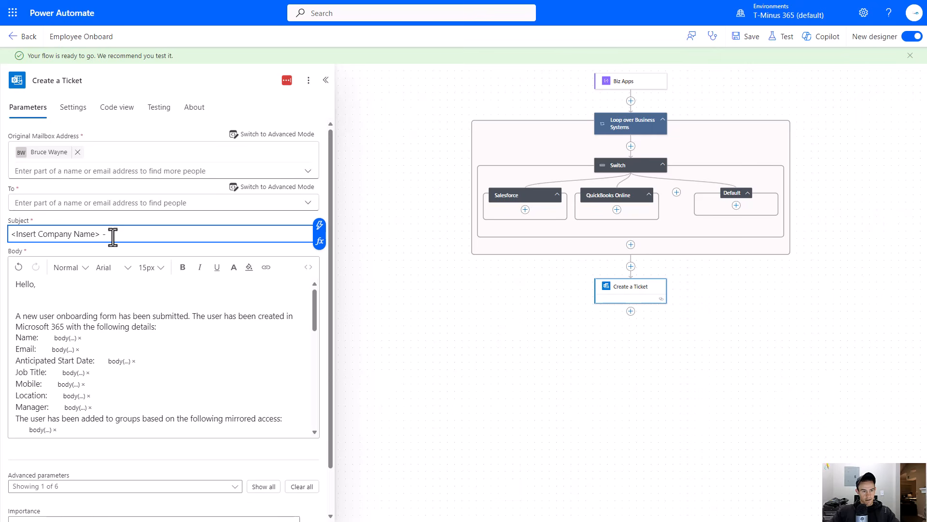
key("Home")
type("New U")
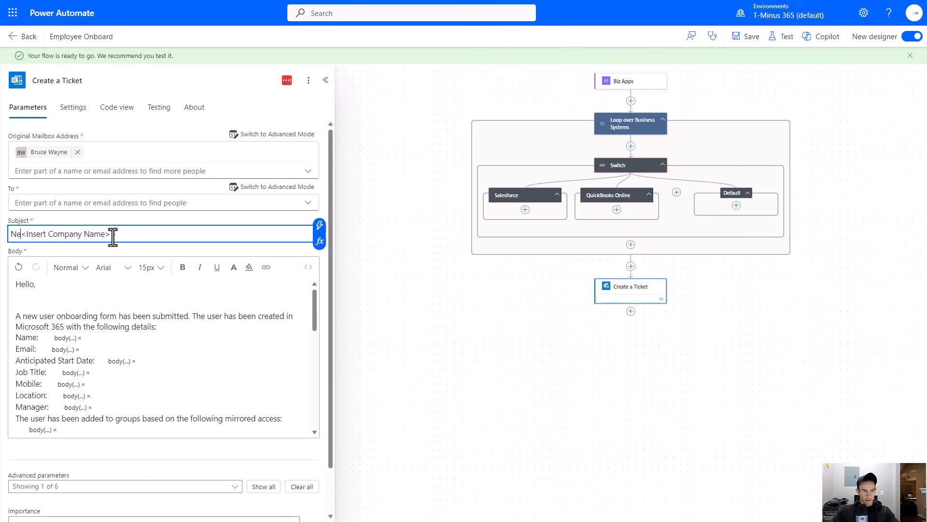
type("ser Creati")
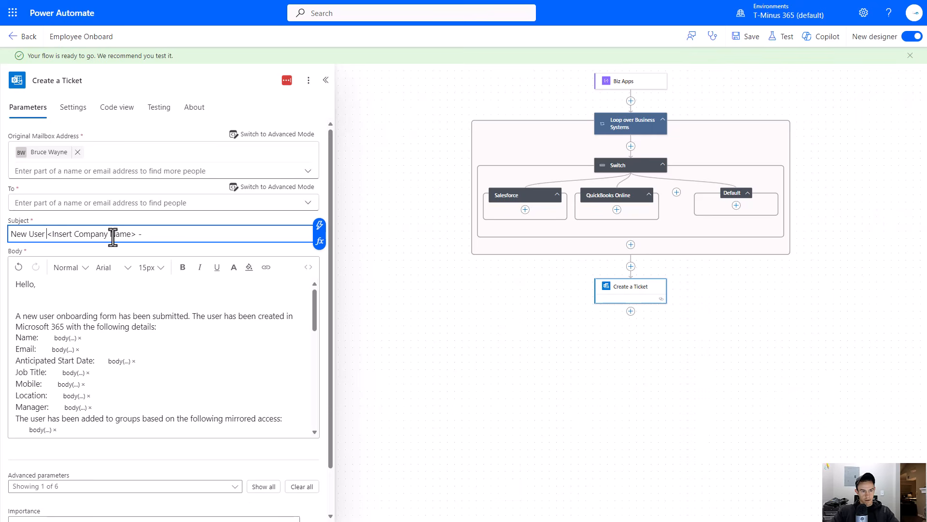
type("on-")
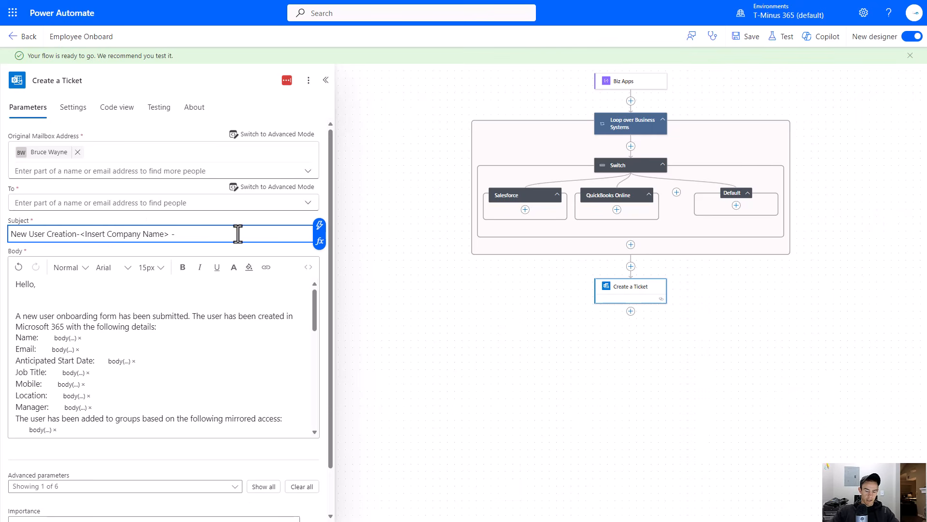
left_click(319, 225)
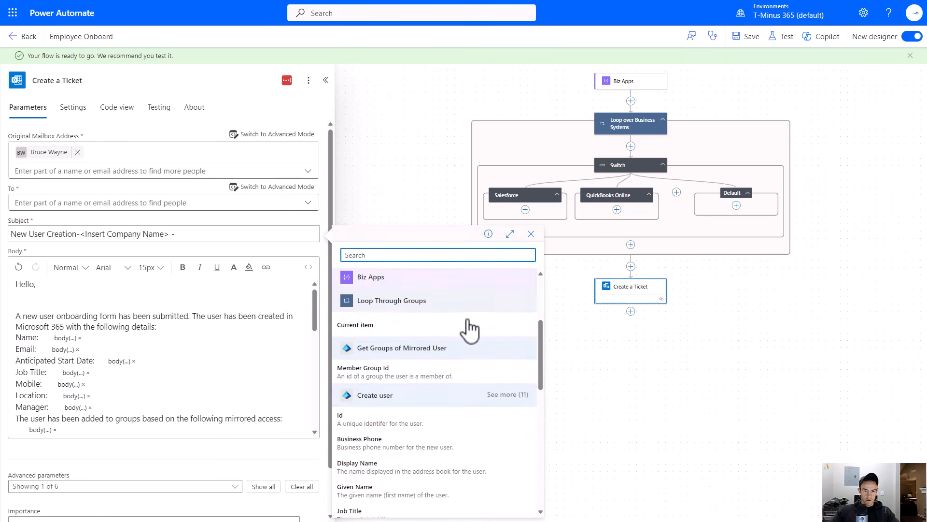
scroll(468, 329, "down", 3)
left_click(399, 389)
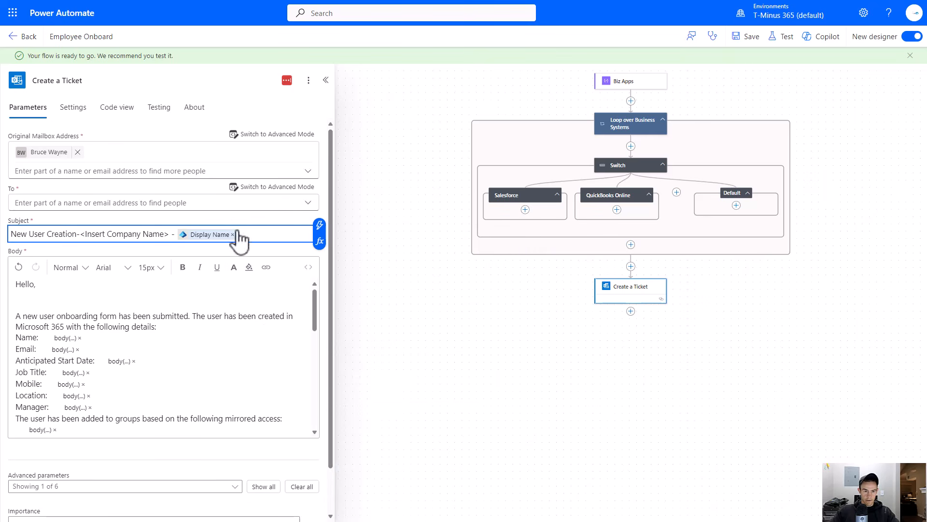
- Set the email recipient to the Support mailbox contact
left_click(193, 202)
type("suppor")
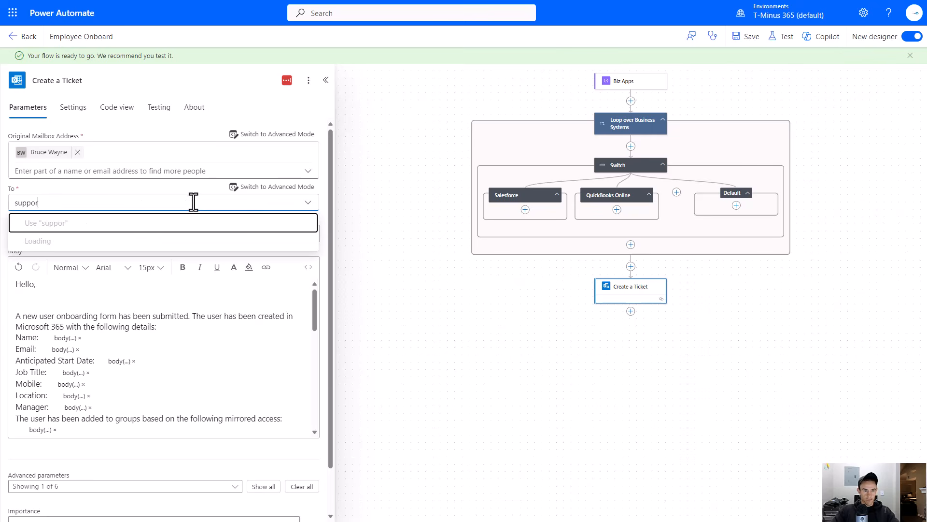
type("t@t")
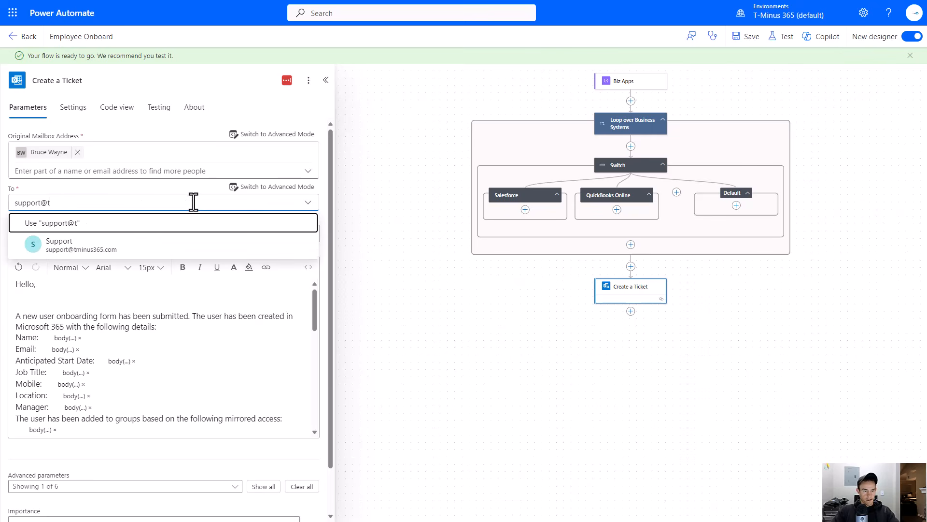
left_click(97, 244)
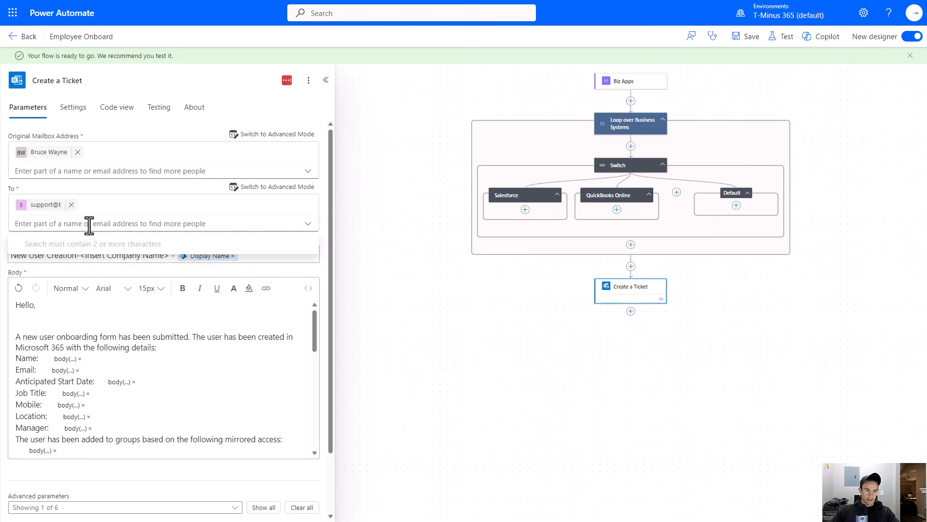
- Remove the dynamic value after Name: in the email body
left_click(159, 310)
scroll(130, 360, "down", 5)
scroll(114, 384, "down", 4)
scroll(114, 384, "up", 6)
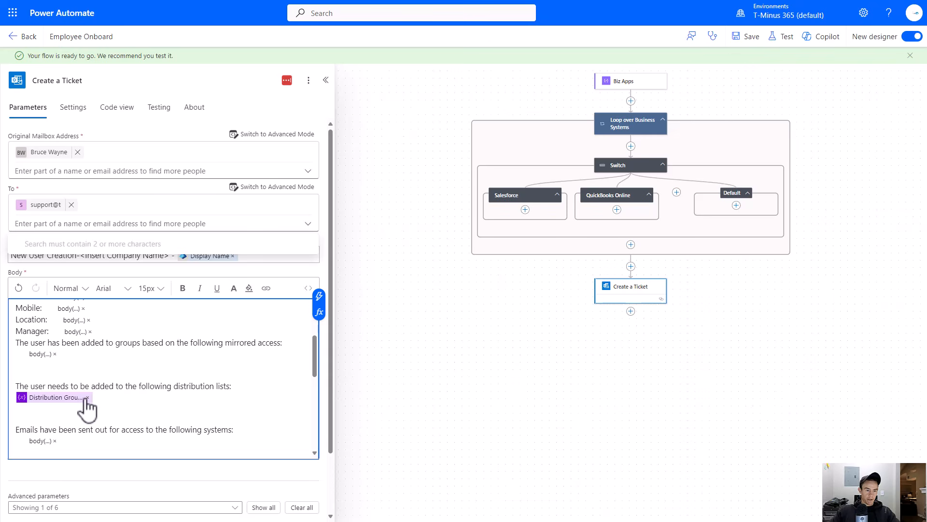
scroll(72, 387, "up", 3)
left_click(72, 358)
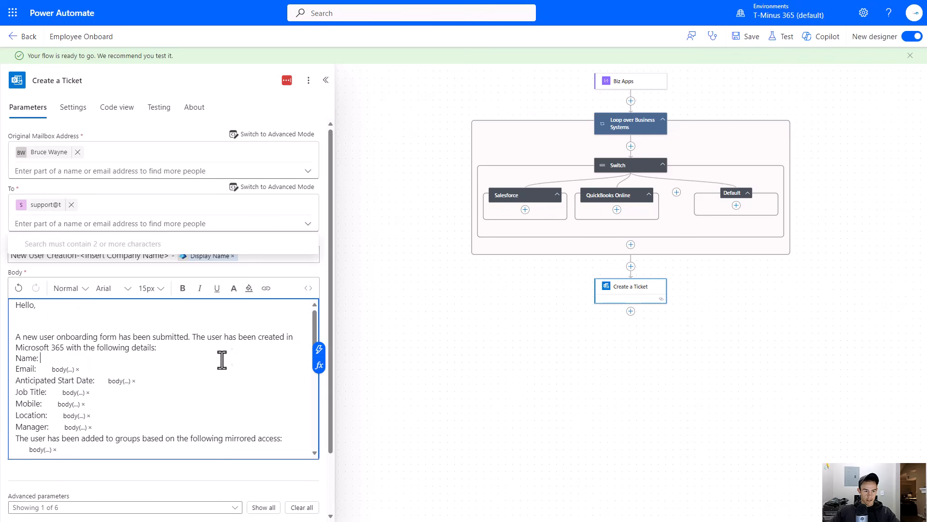
- Insert the 'Is there anything else we should know about this user?' form response into the email body after Name:
left_click(319, 351)
scroll(370, 357, "down", 10)
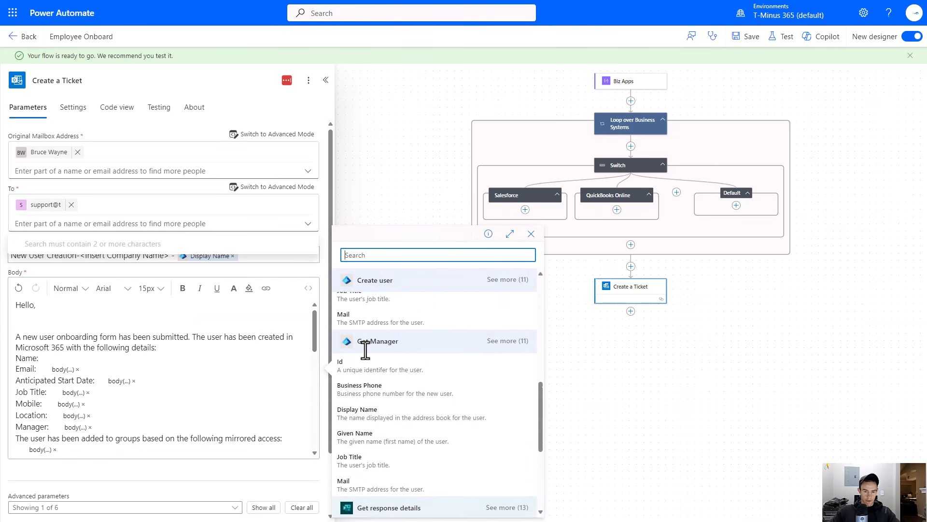
scroll(444, 454, "down", 2)
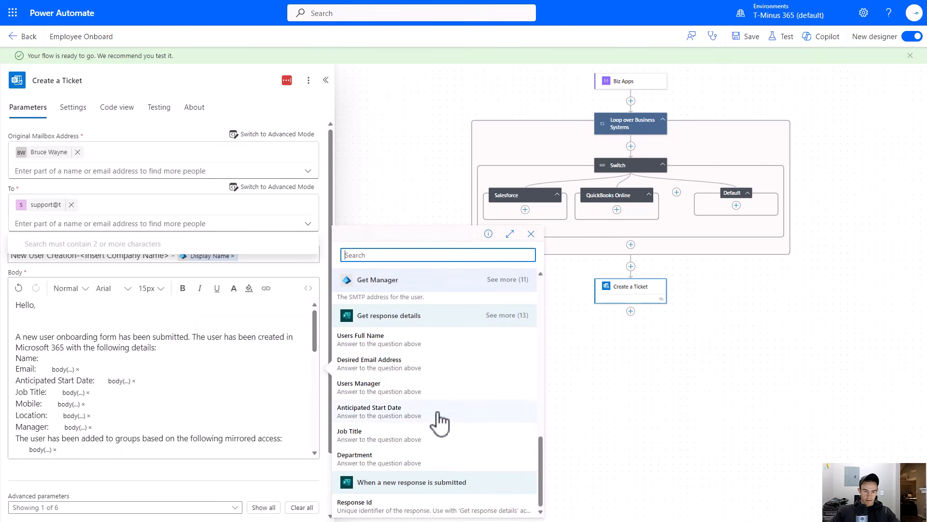
left_click(518, 330)
scroll(483, 377, "down", 3)
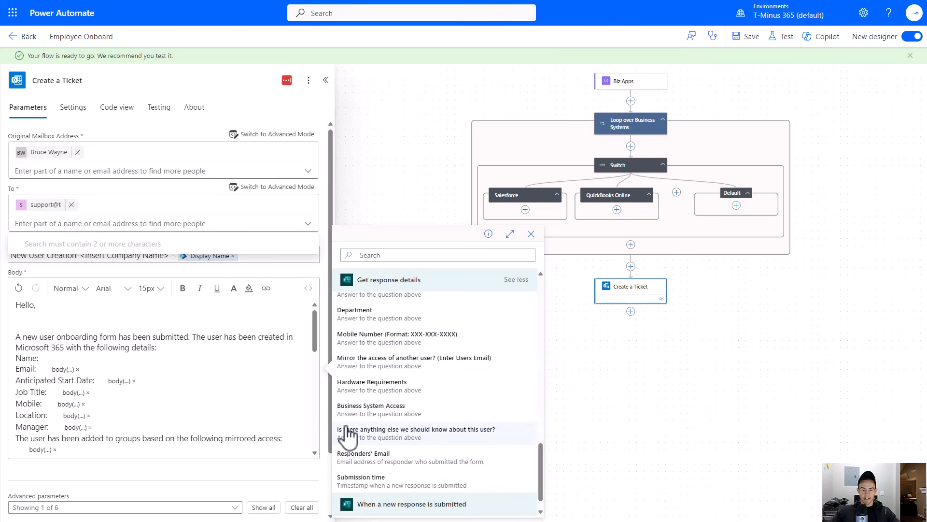
left_click(361, 433)
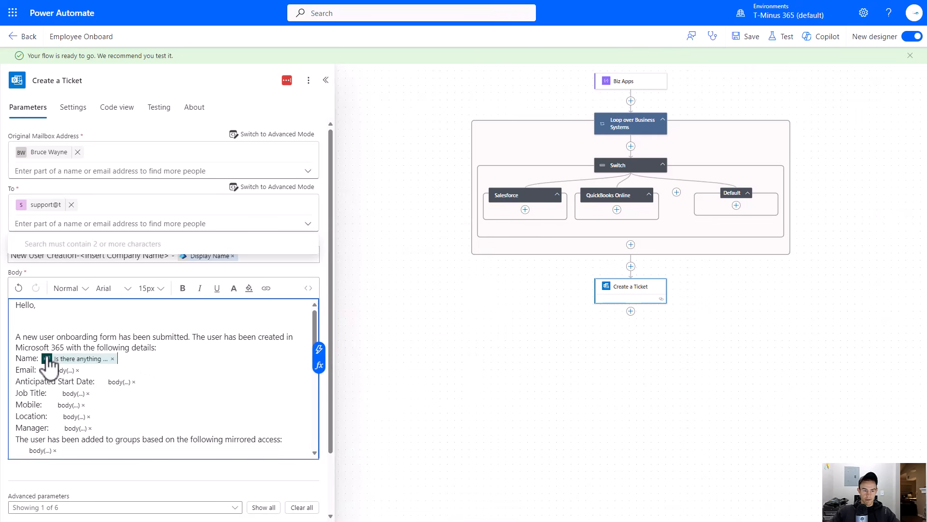
- Delete the Name: label and all remaining detail lines below the inserted response from the email body
left_click_drag(39, 357, 9, 356)
key("BackSpace")
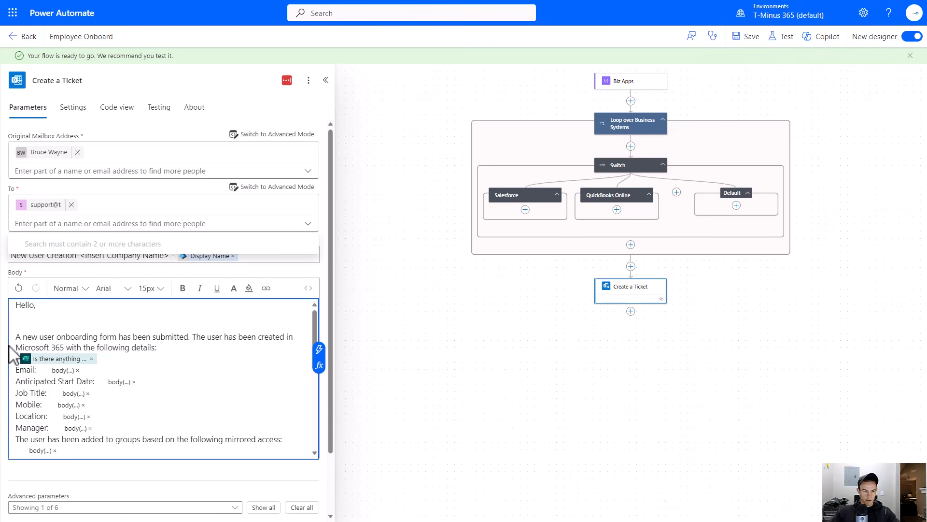
scroll(49, 367, "down", 10)
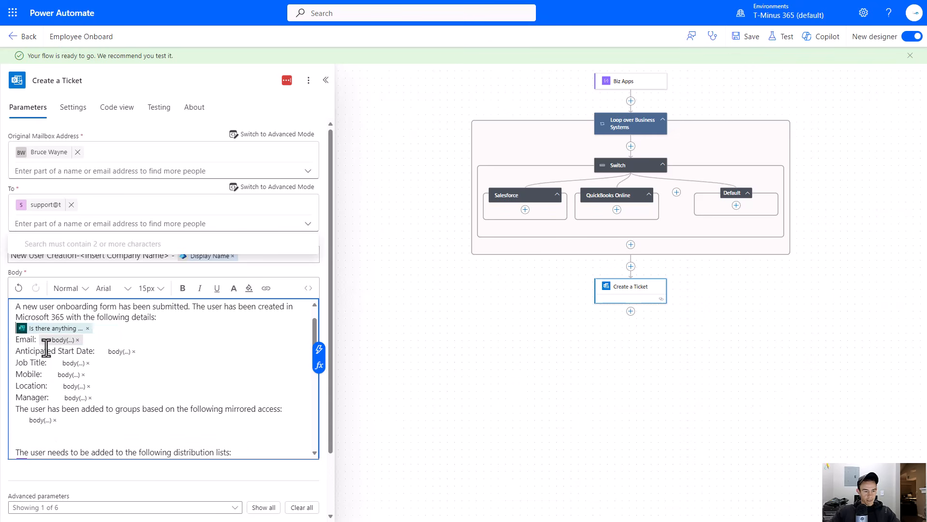
scroll(108, 400, "down", 3)
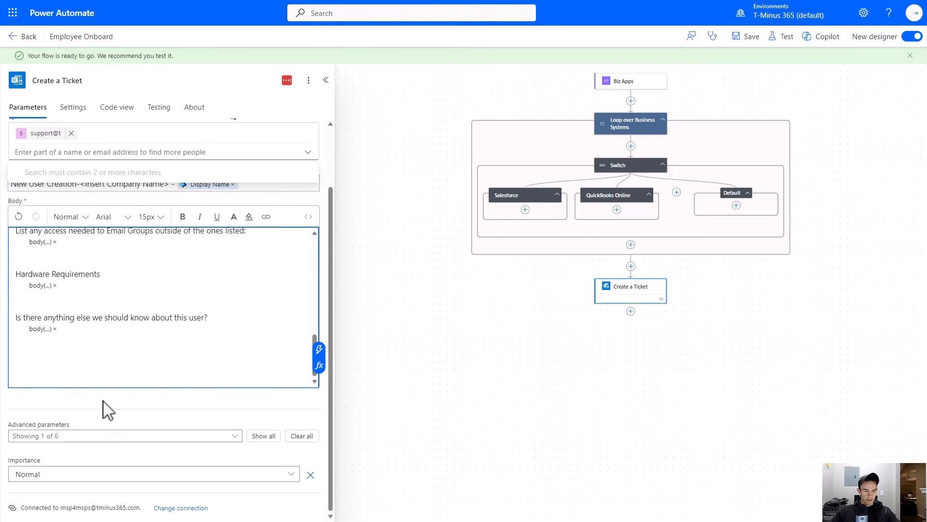
left_click_drag(66, 329, 9, 269)
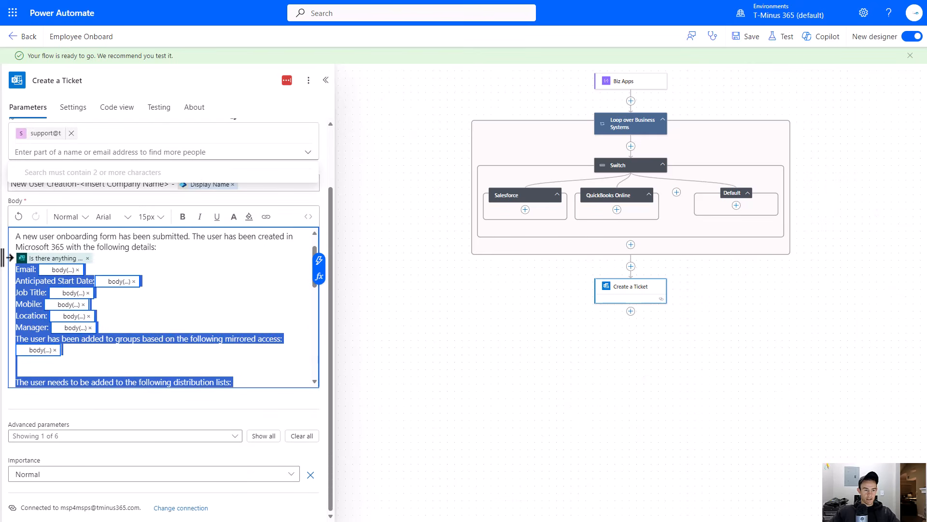
key("BackSpace")
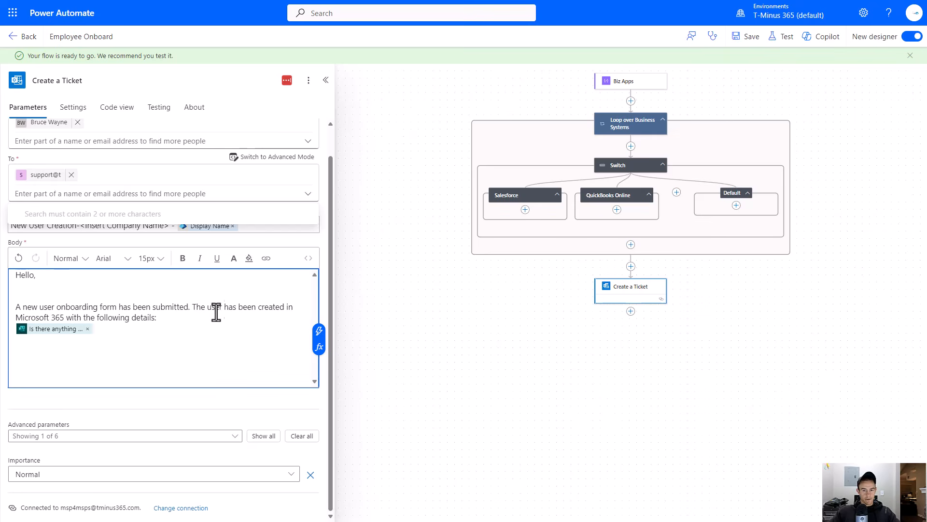
- Add a Delay Until action after the Create a Ticket step
scroll(207, 360, "up", 1)
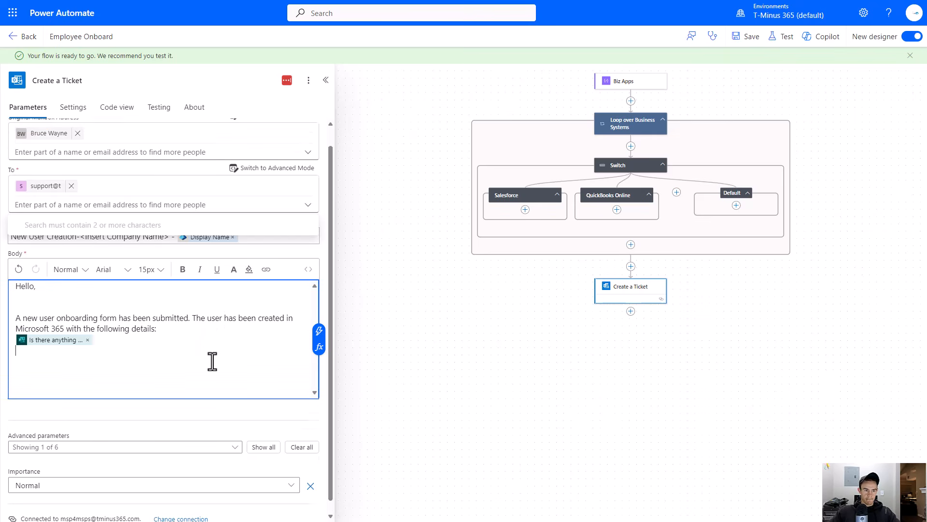
left_click_drag(536, 331, 409, 313)
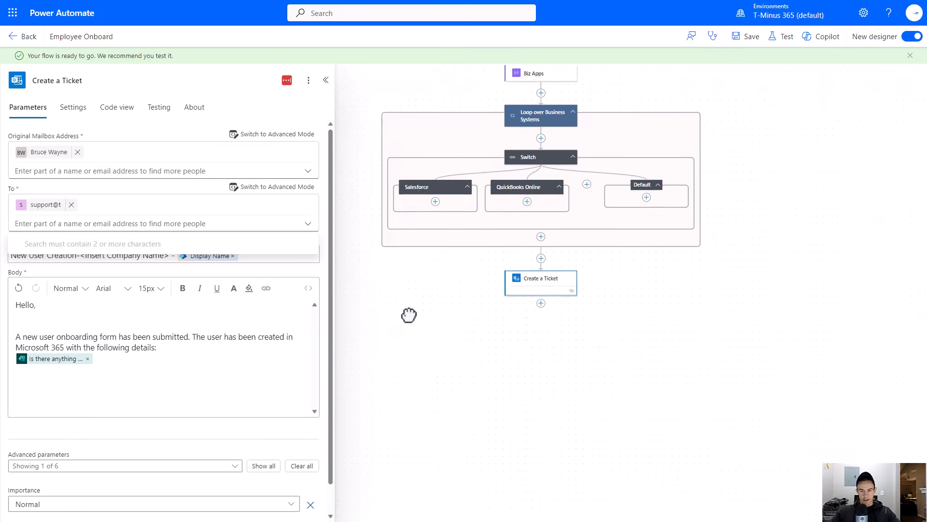
mouse_move(507, 306)
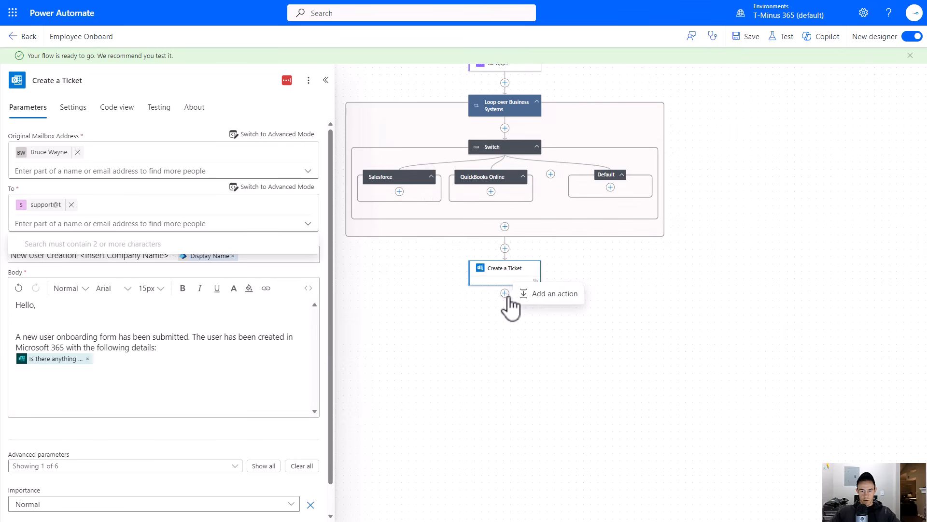
left_click(555, 294)
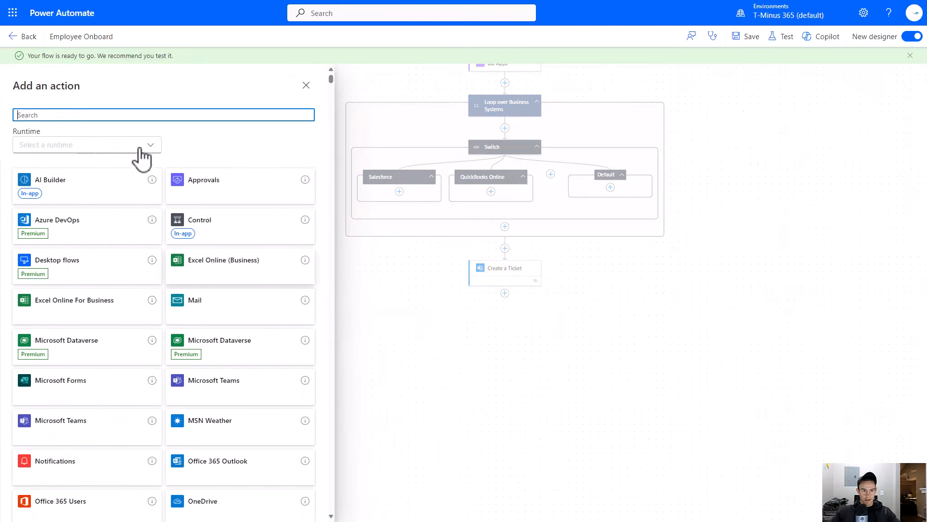
type("delay")
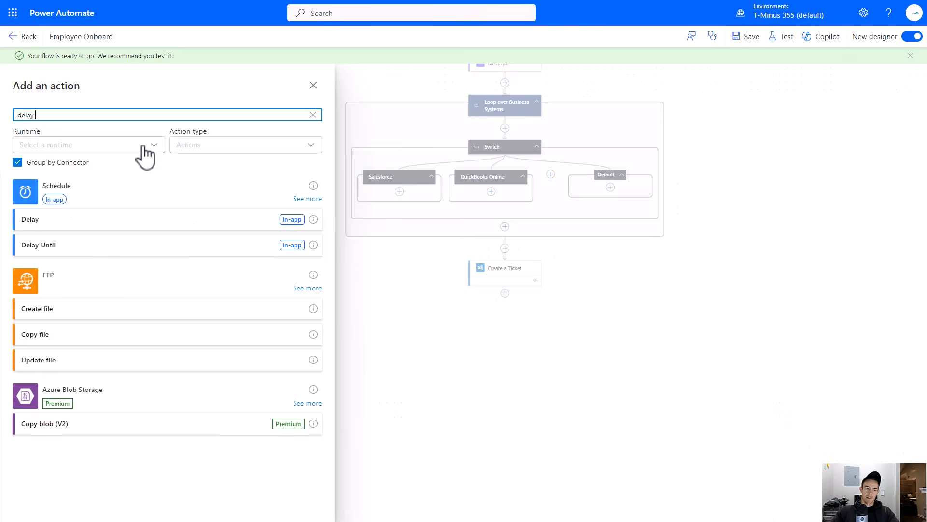
left_click(100, 250)
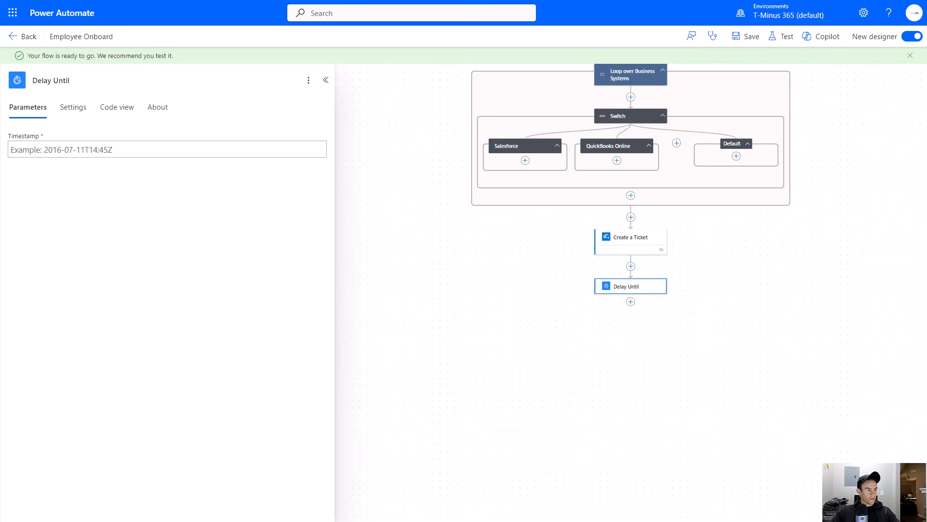
left_click(611, 286)
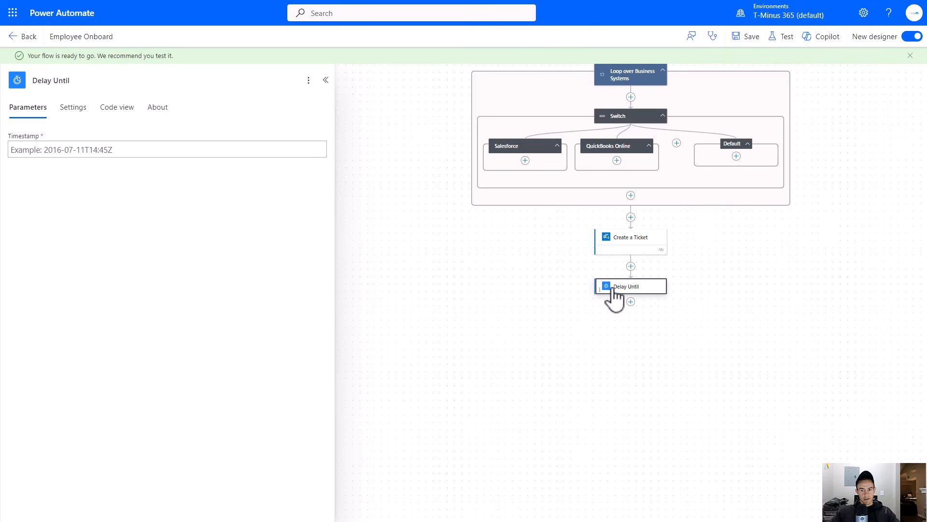
- Start a convertToUtc expression for the Timestamp using the Anticipated Start Date form response as its first argument
left_click(192, 150)
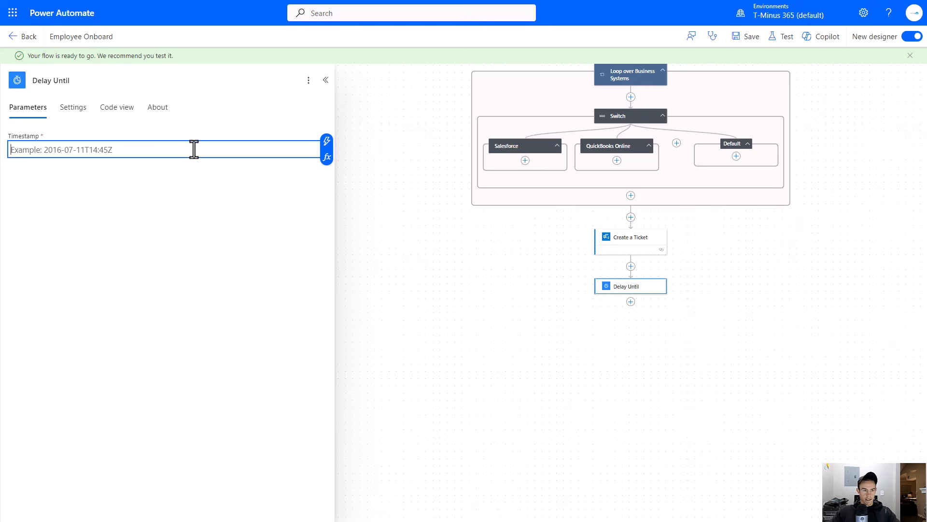
left_click(327, 160)
type("conver")
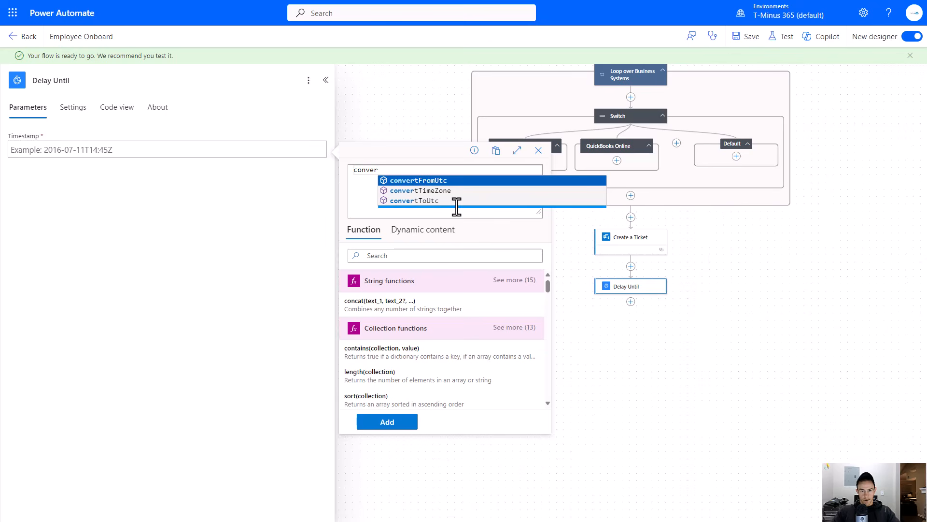
left_click(443, 201)
type("(bod")
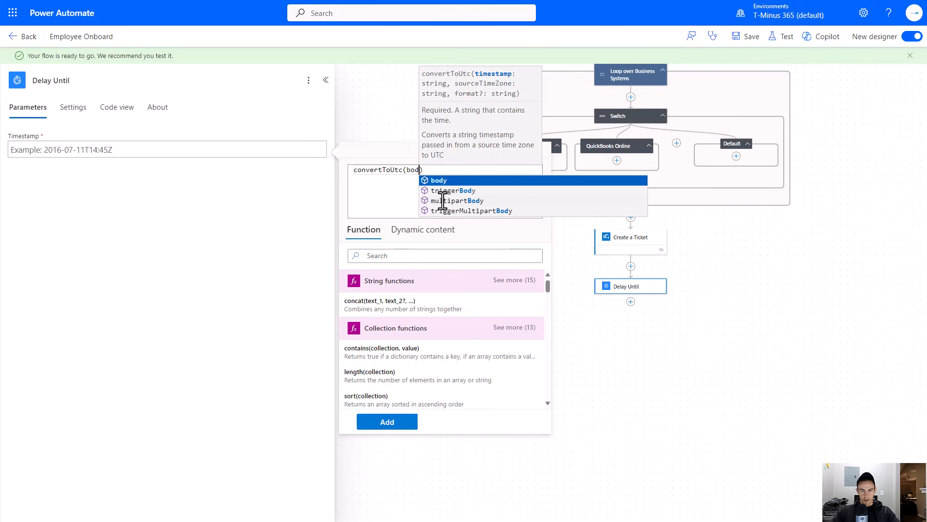
key("BackSpace")
key("BackSpace")
key("BackSpace")
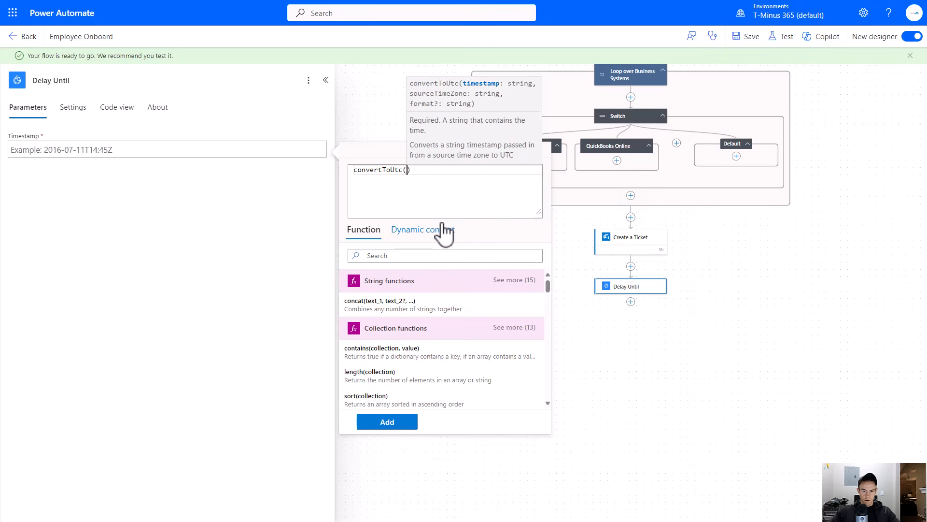
left_click(423, 230)
scroll(423, 309, "down", 5)
scroll(425, 340, "down", 4)
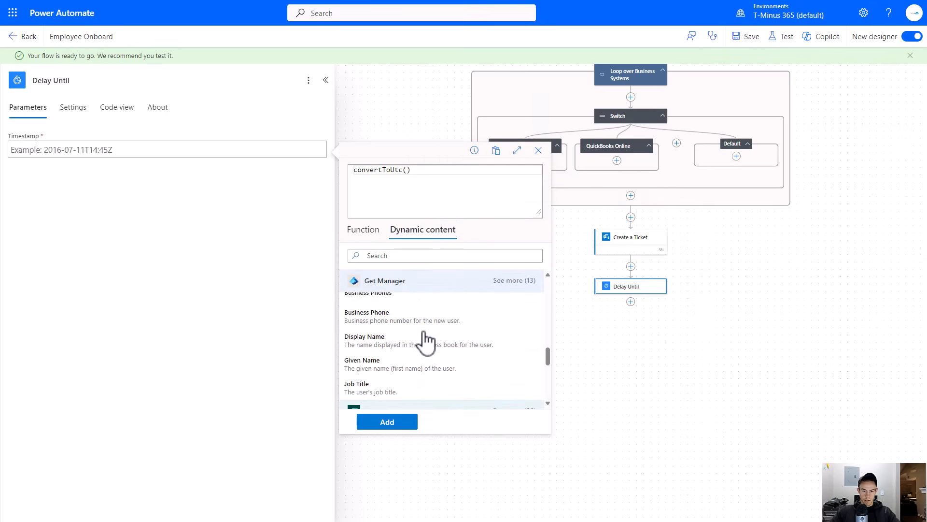
left_click(427, 365)
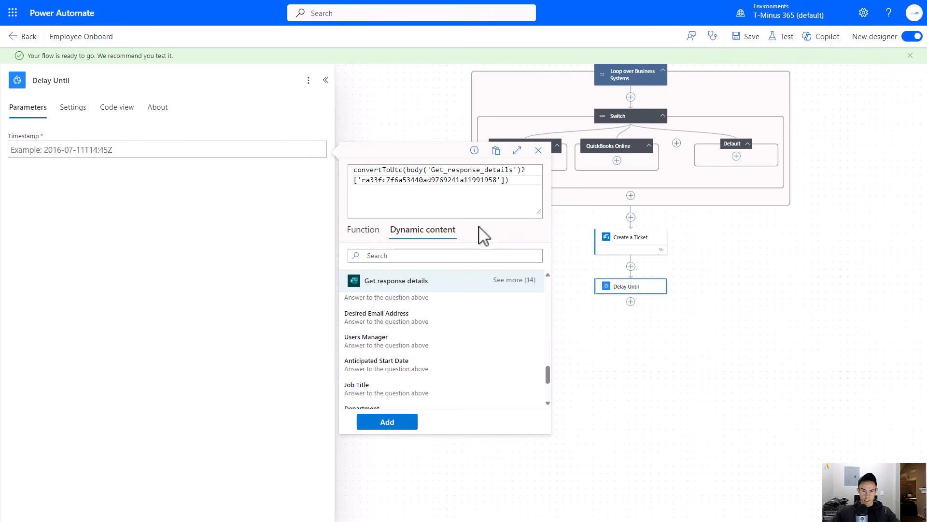
type(",")
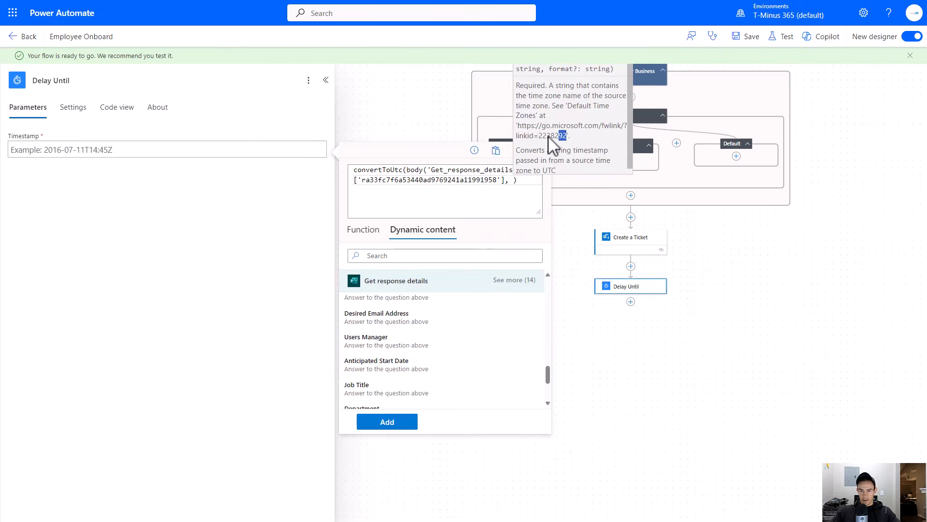
- Find and copy the Mountain Standard Time zone name from the default time zones documentation page
left_click_drag(567, 137, 518, 128)
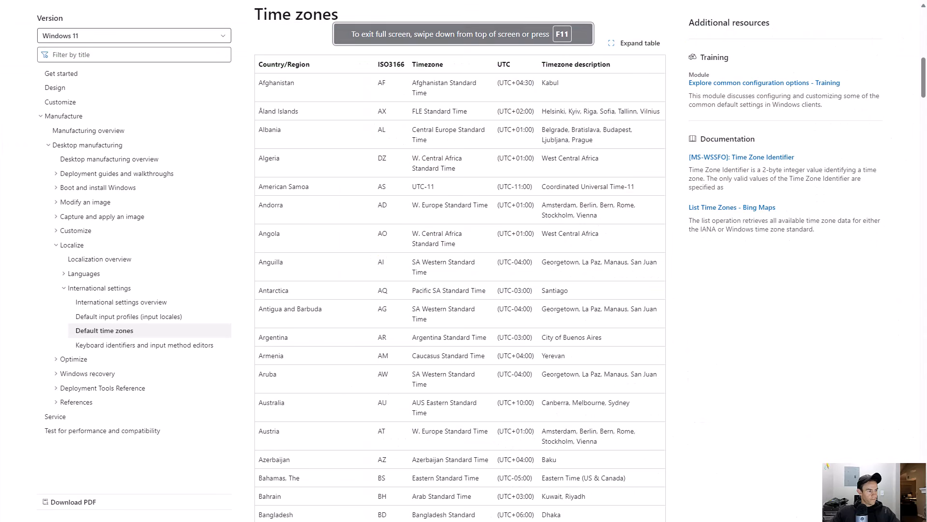
scroll(367, 196, "down", 15)
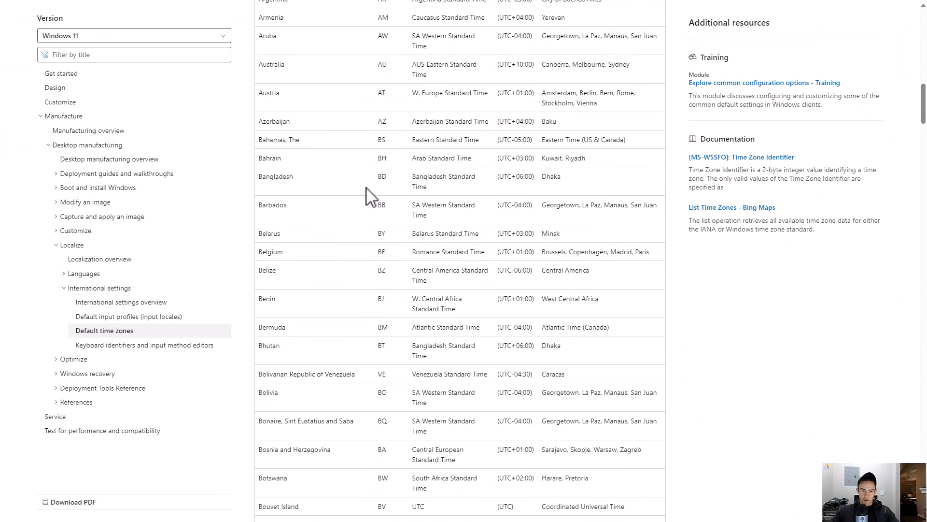
scroll(367, 196, "down", 20)
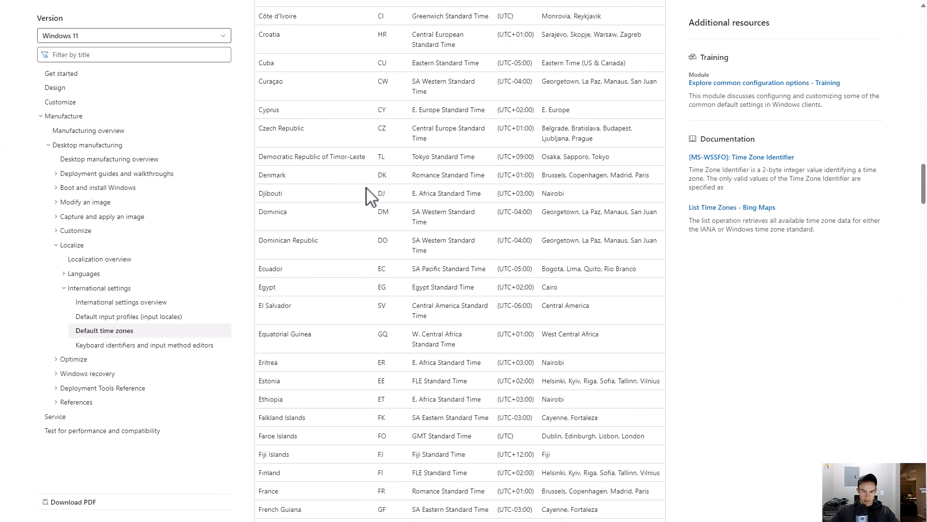
scroll(367, 196, "down", 20)
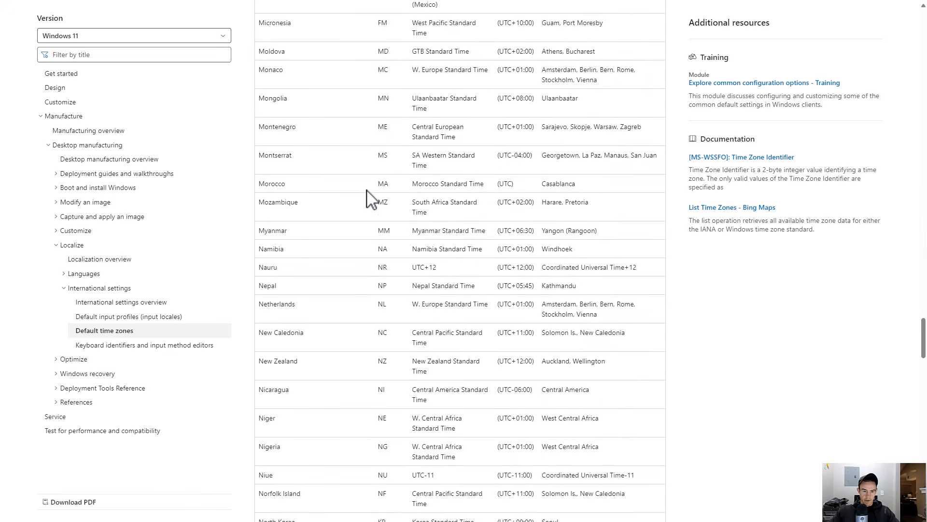
scroll(367, 195, "down", 5)
scroll(367, 196, "up", 7)
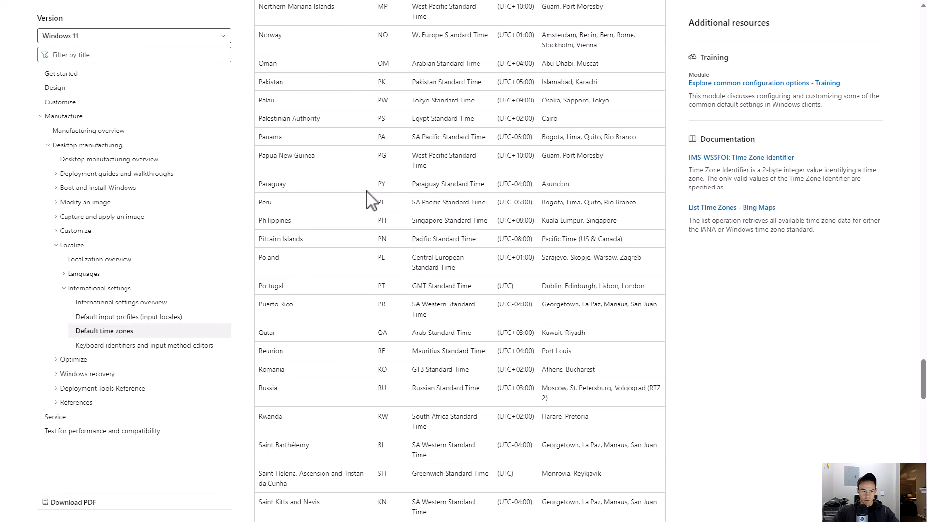
key("ctrl+f")
type("mo")
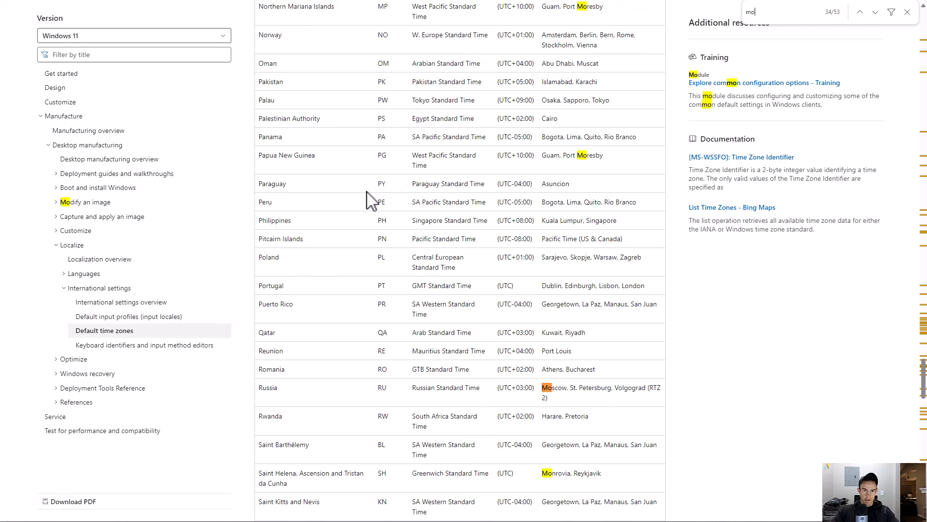
type("untain")
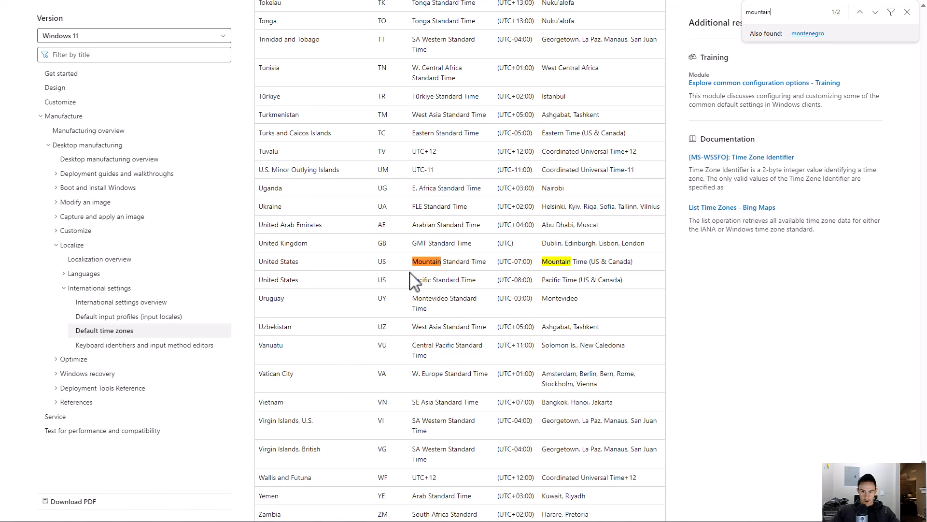
left_click_drag(407, 262, 492, 263)
key("ctrl+c")
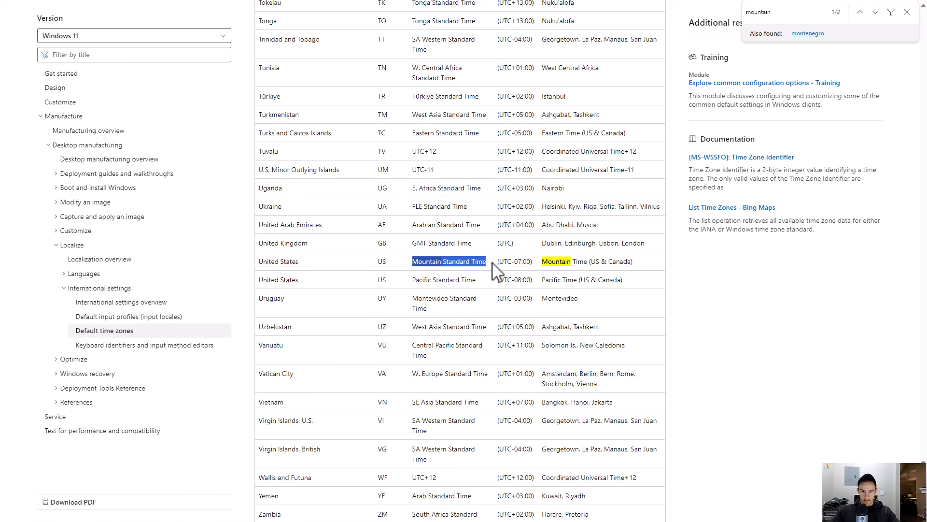
key("alt+Tab")
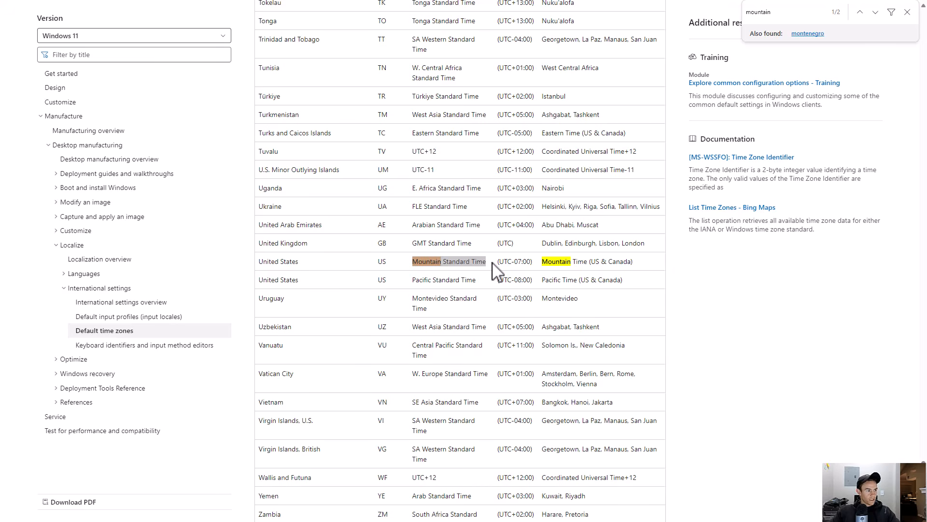
- Finish the expression with 'Mountain Standard Time' as the source time zone and add it to the Timestamp
key("alt+Tab")
left_click(472, 180)
left_click(511, 180)
type("'")
key("ctrl+v")
type("'")
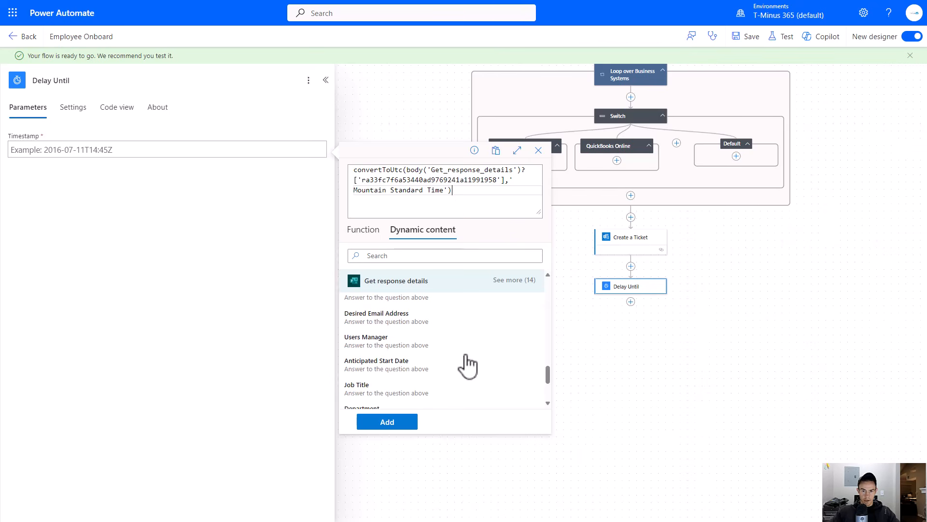
left_click(404, 423)
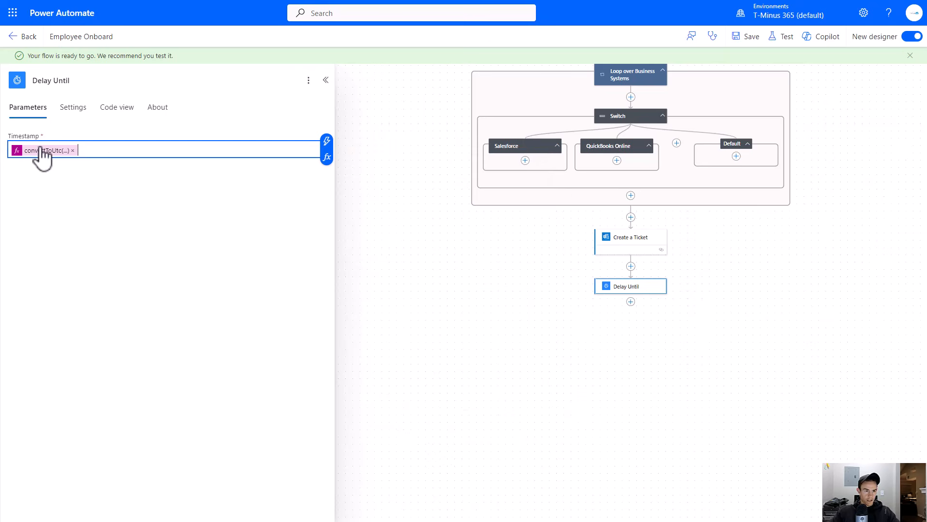
left_click_drag(499, 300, 428, 247)
scroll(588, 237, "up", 7)
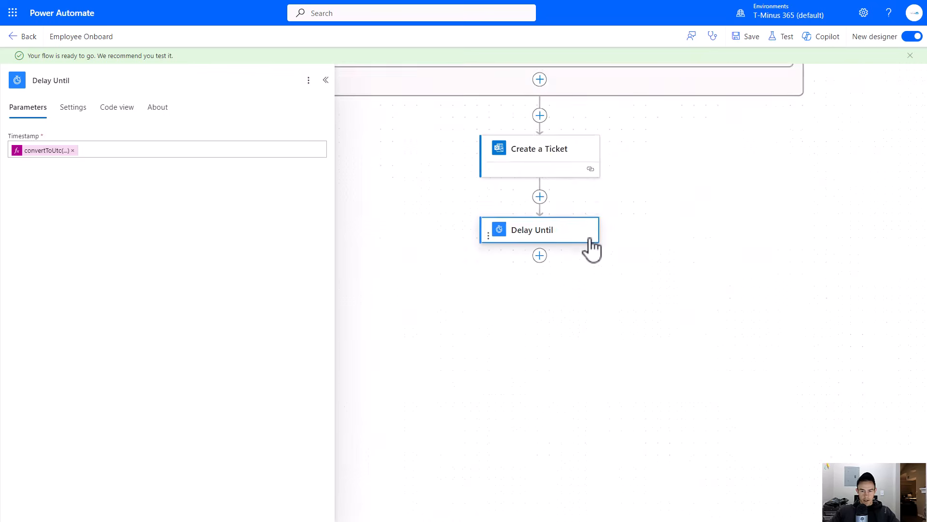
- Add a Send an email from a shared mailbox (V2) action below the Delay Until step
scroll(573, 257, "down", 3)
left_click(526, 260)
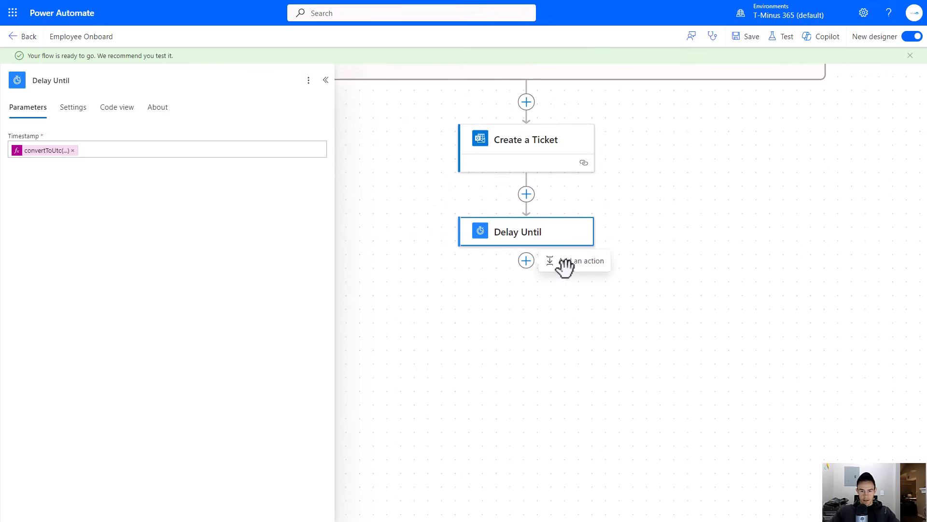
left_click(560, 261)
type("send email")
scroll(191, 337, "down", 4)
scroll(195, 338, "up", 3)
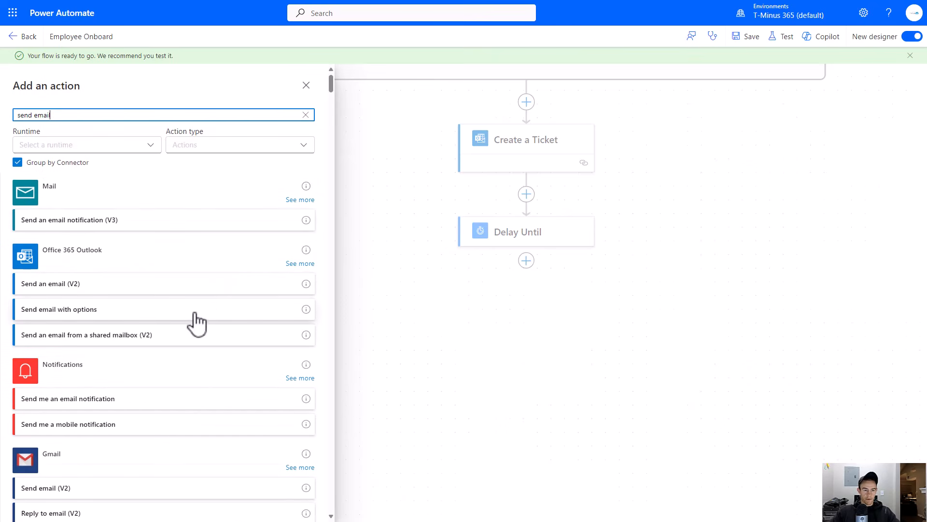
left_click(185, 336)
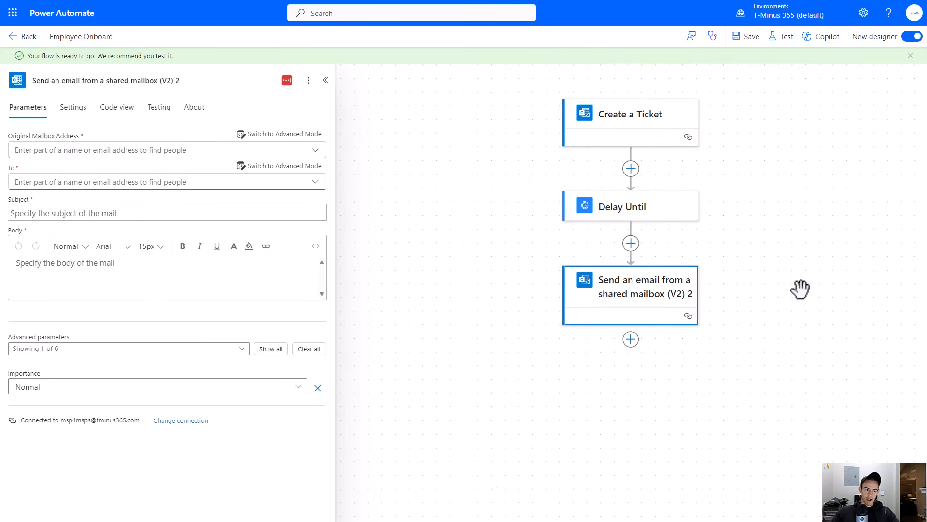
- Switch the email body to code view and paste in the HTML welcome and MFA setup template
left_click(186, 150)
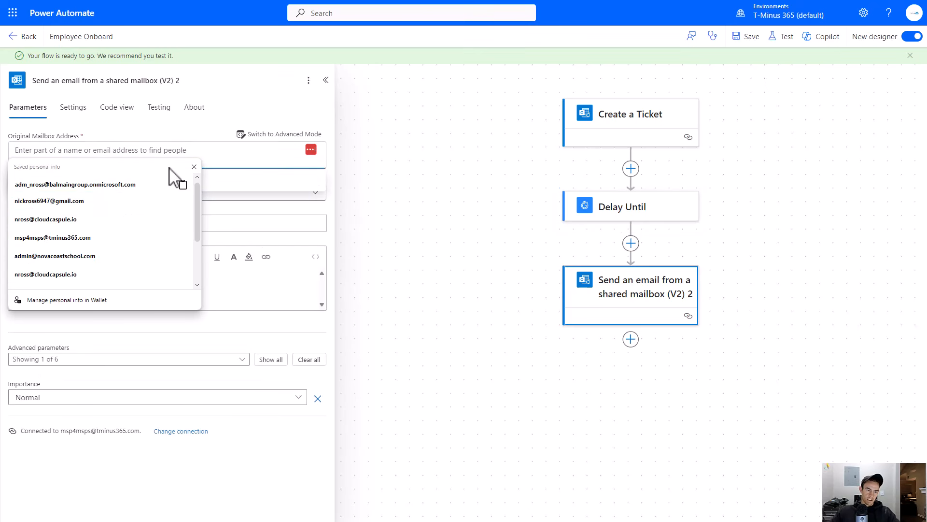
left_click(207, 139)
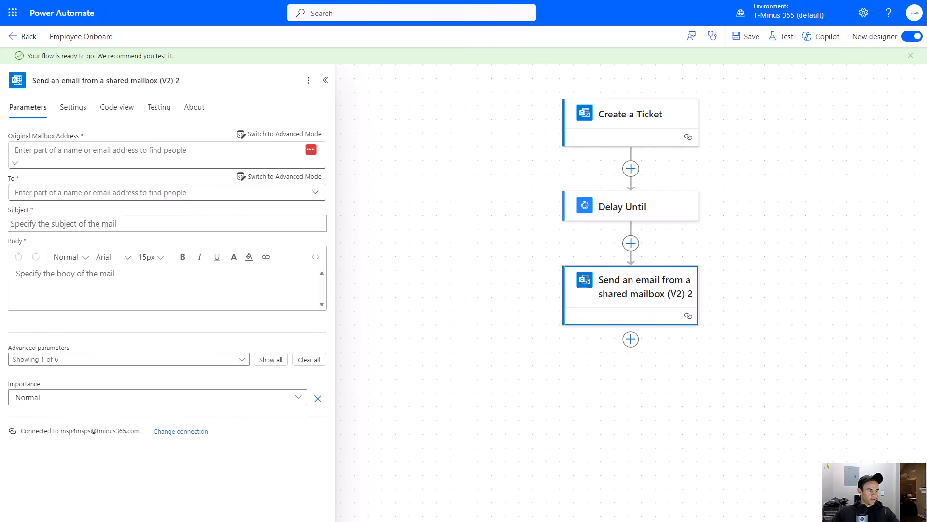
left_click(640, 302)
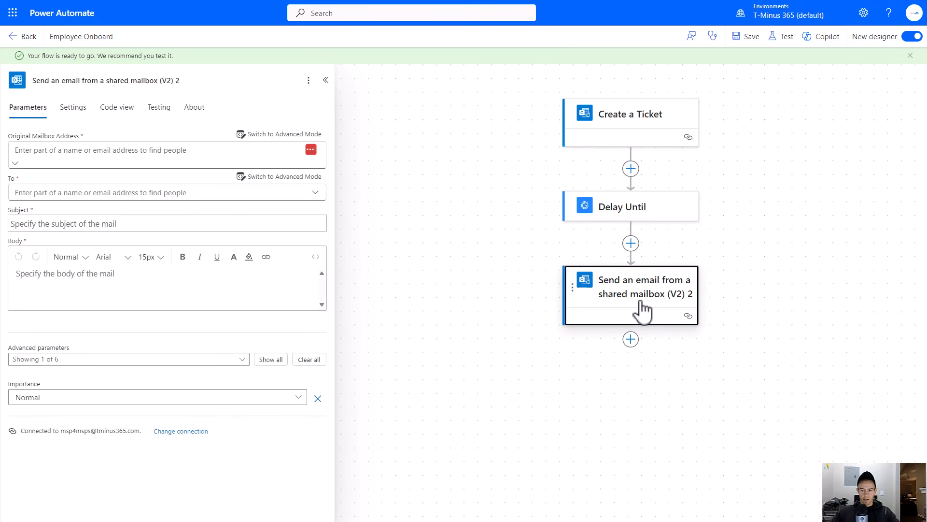
left_click(315, 256)
left_click(252, 275)
key("ctrl+v")
- Scroll through the pasted HTML body and inspect the MFA setup link
scroll(210, 338, "up", 10)
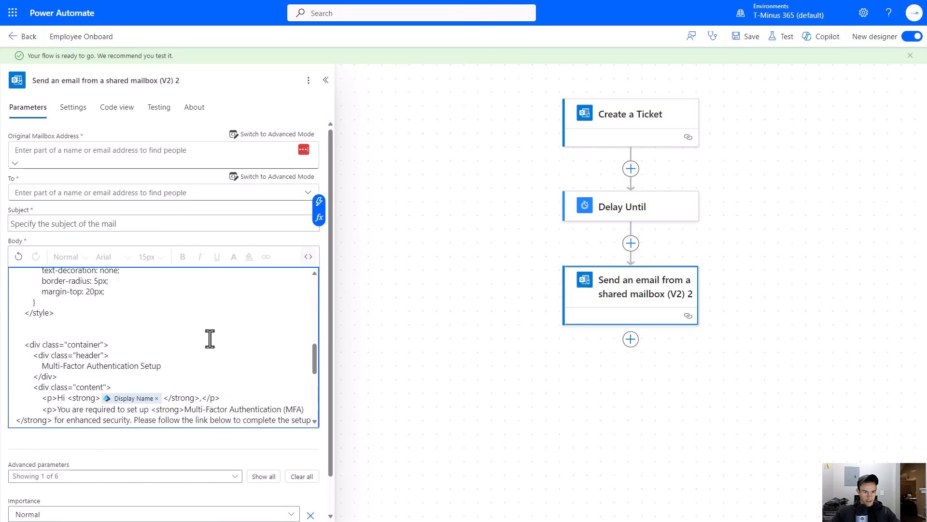
scroll(232, 355, "down", 5)
scroll(231, 355, "down", 5)
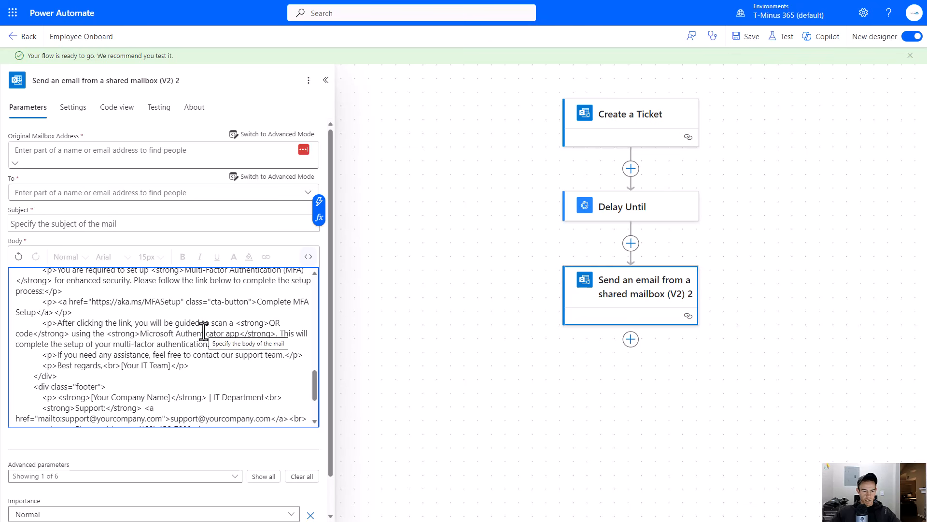
left_click_drag(180, 302, 98, 304)
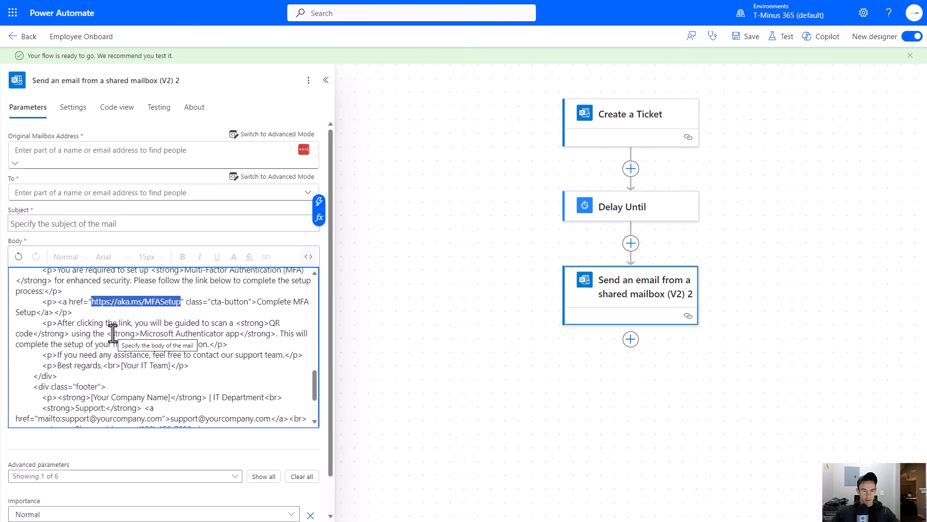
scroll(118, 332, "down", 3)
scroll(128, 329, "up", 7)
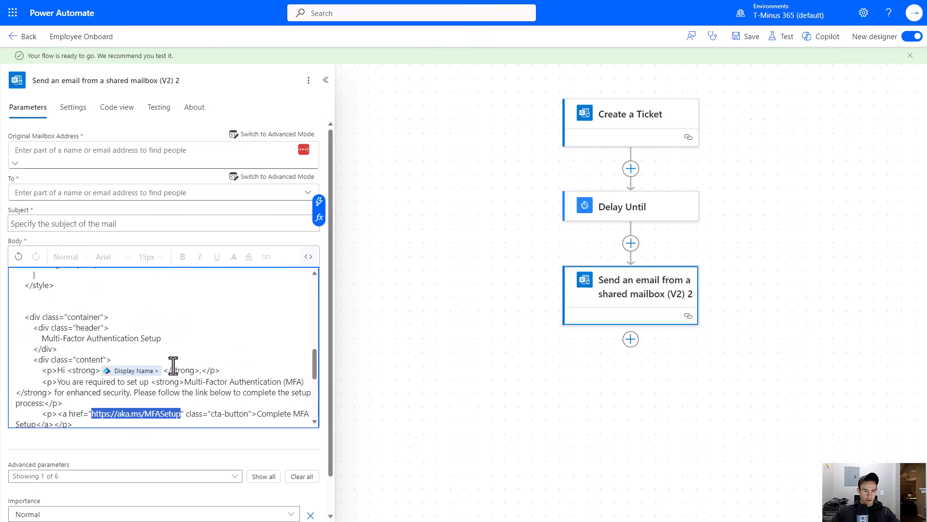
scroll(173, 366, "up", 10)
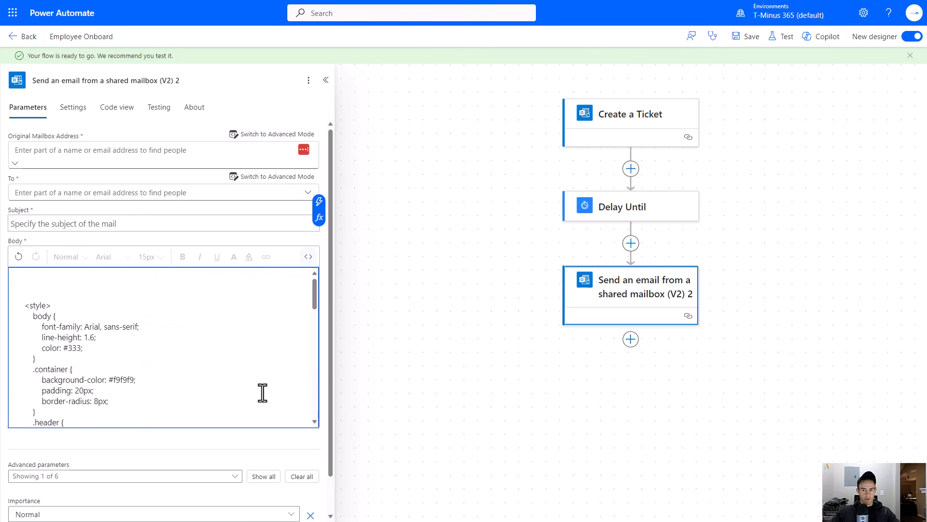
- Rename the email action to "Welcome Email-Work" and set its subject to "Welcome to Tminus365"
left_click(234, 81)
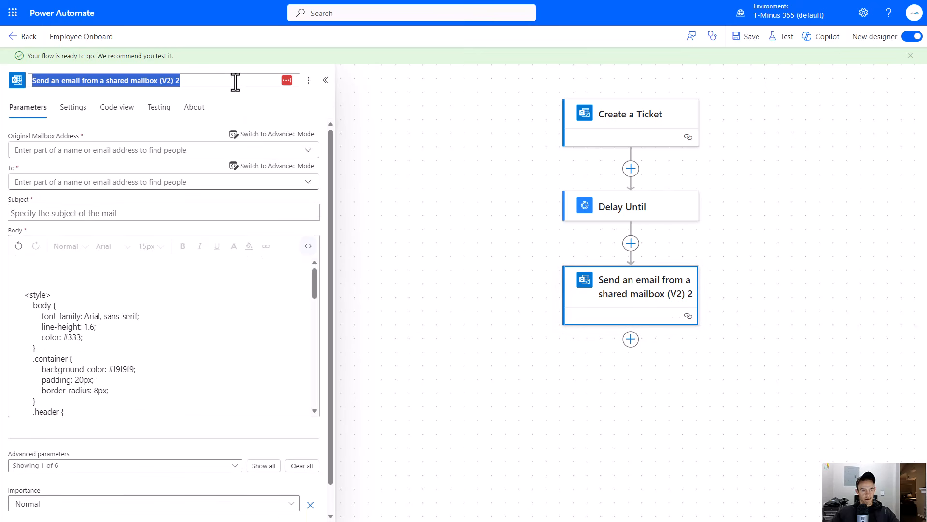
type("We")
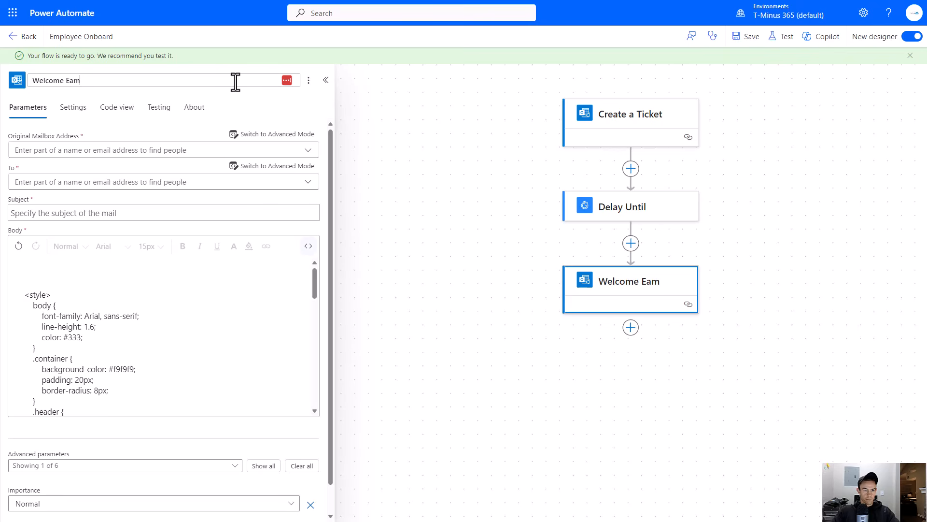
type("lcome Email-Work")
key("Return")
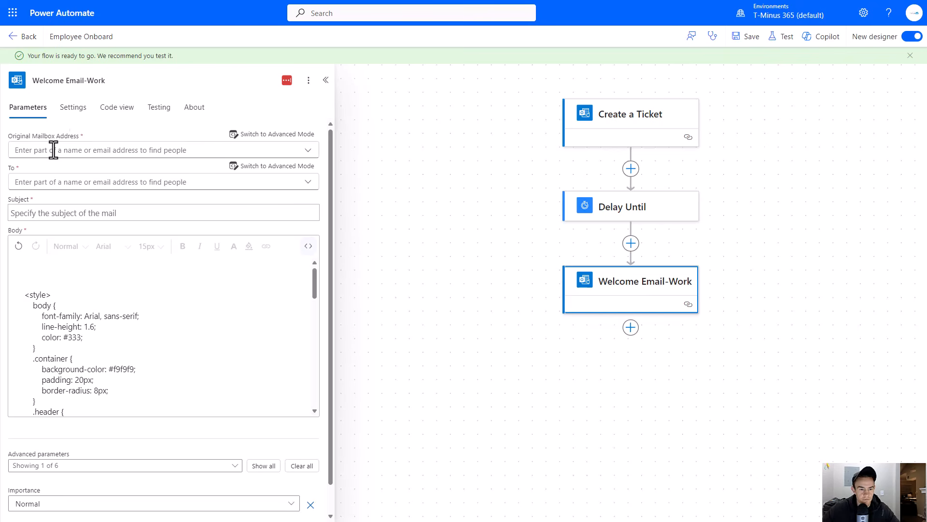
left_click(97, 209)
type("Wle")
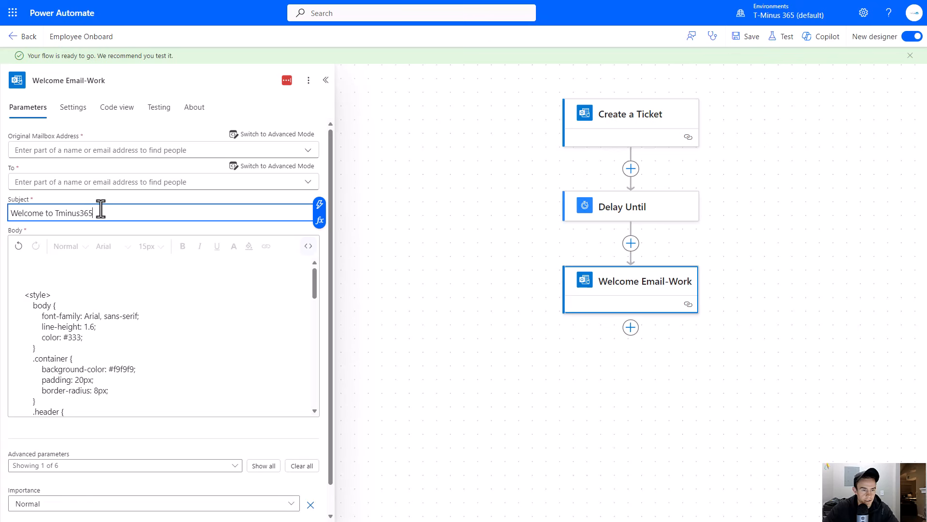
- Switch the To field to advanced mode and insert the Create user Mail dynamic value
left_click(124, 181)
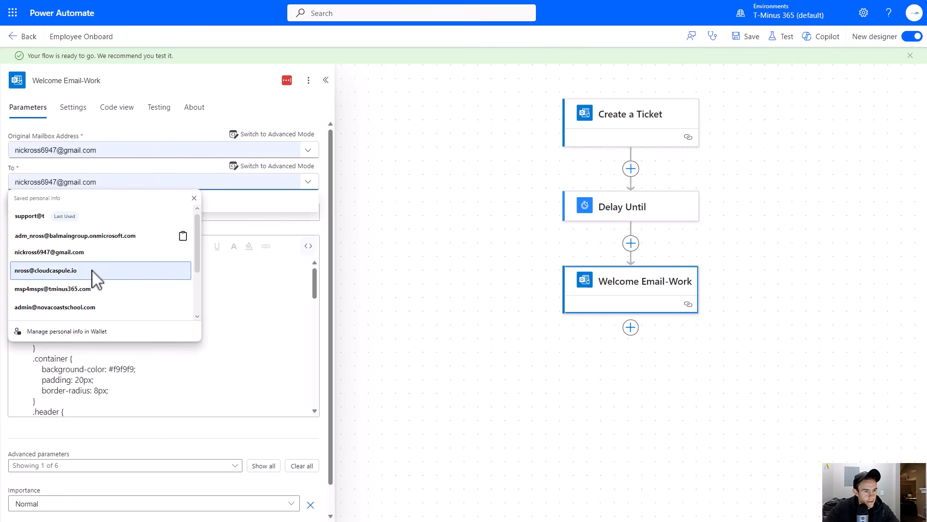
left_click(309, 166)
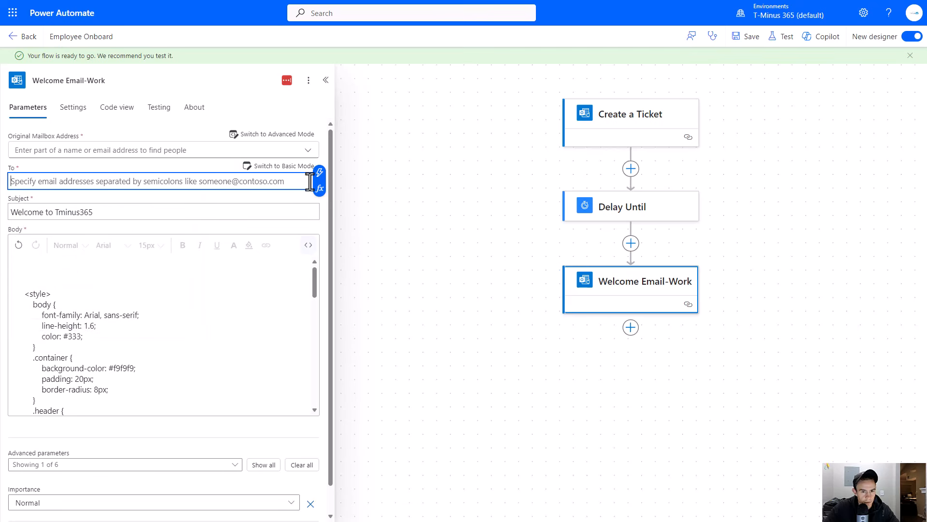
left_click(325, 175)
scroll(425, 271, "down", 10)
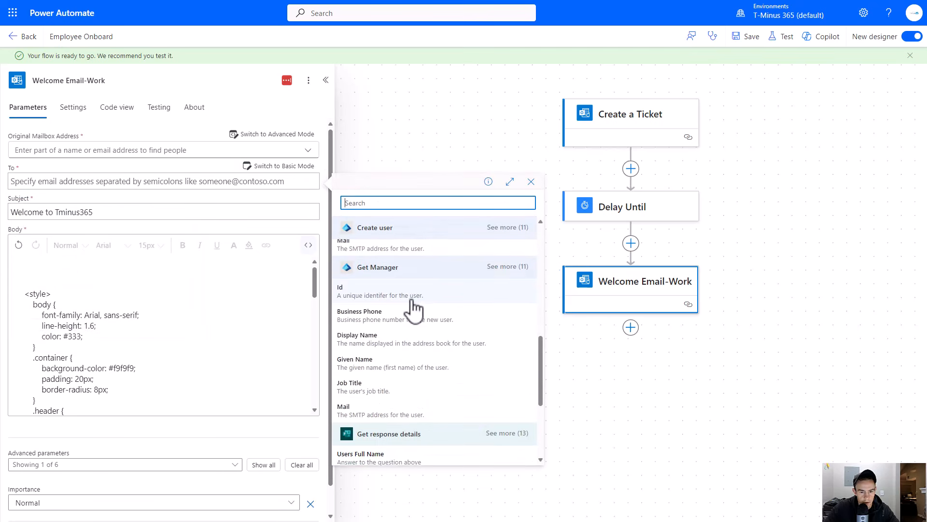
scroll(429, 309, "up", 5)
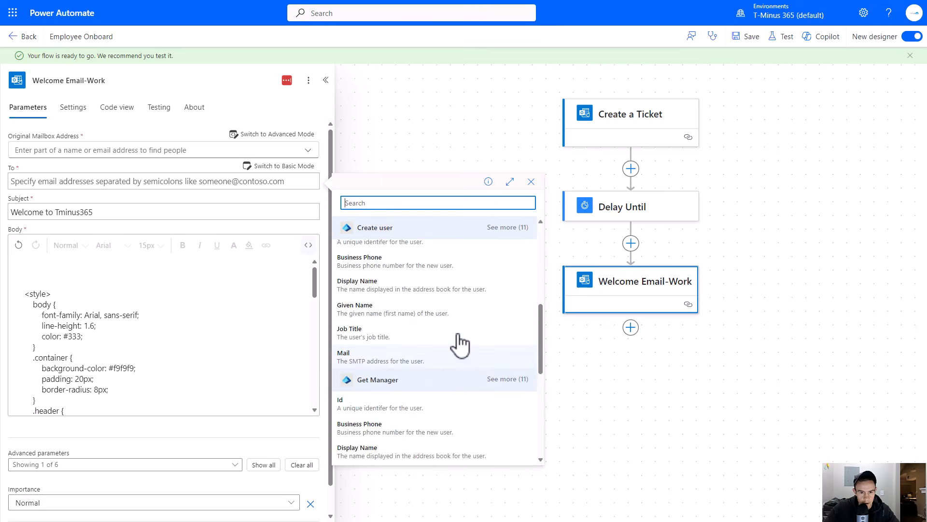
left_click(386, 366)
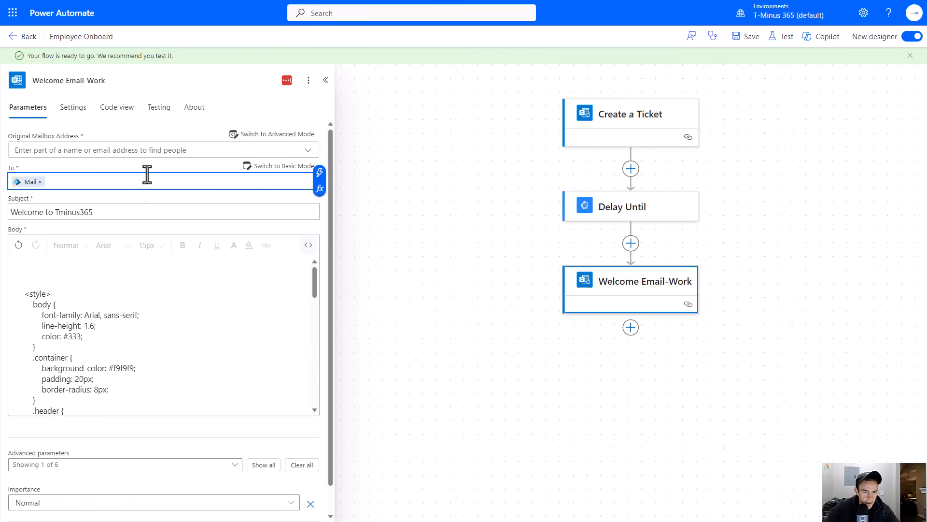
- Rename the Send Email to Manager/HR action to "Send Email to Manager or HR"
left_click(158, 150)
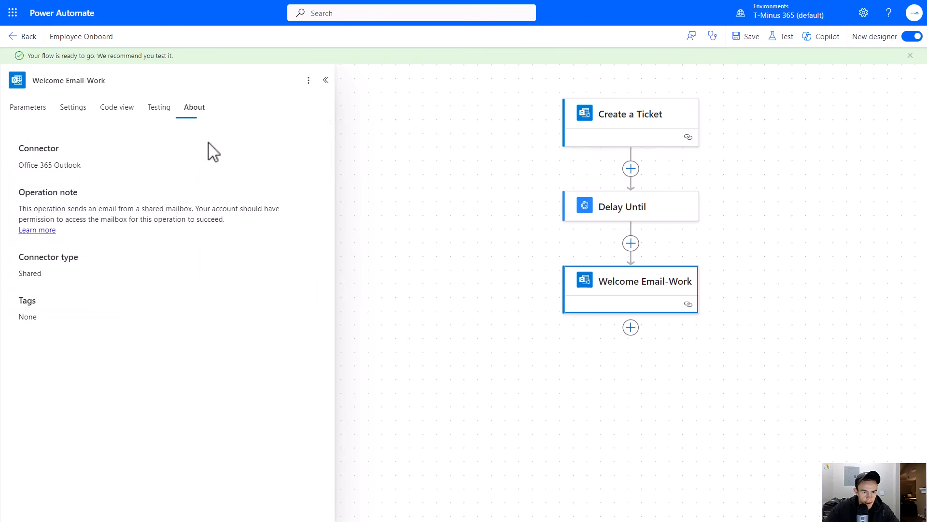
left_click(22, 107)
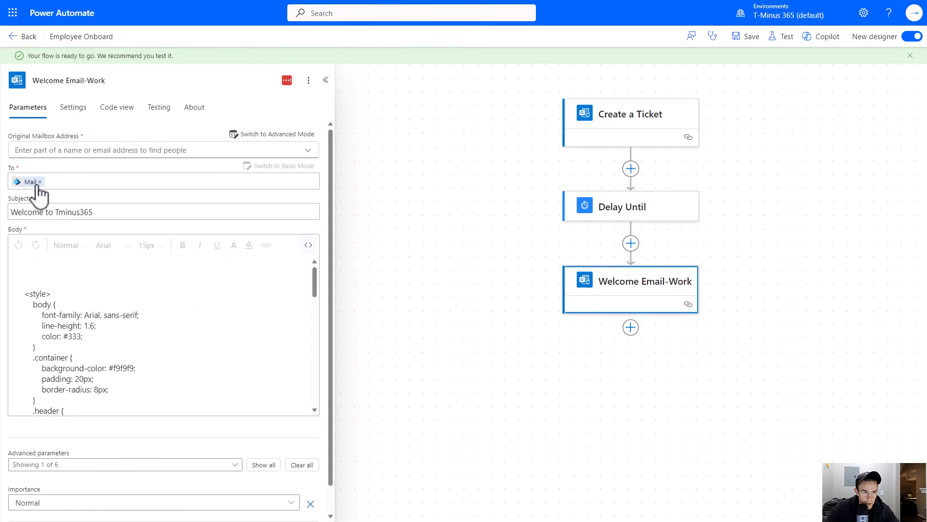
scroll(642, 304, "up", 3)
scroll(642, 305, "up", 8)
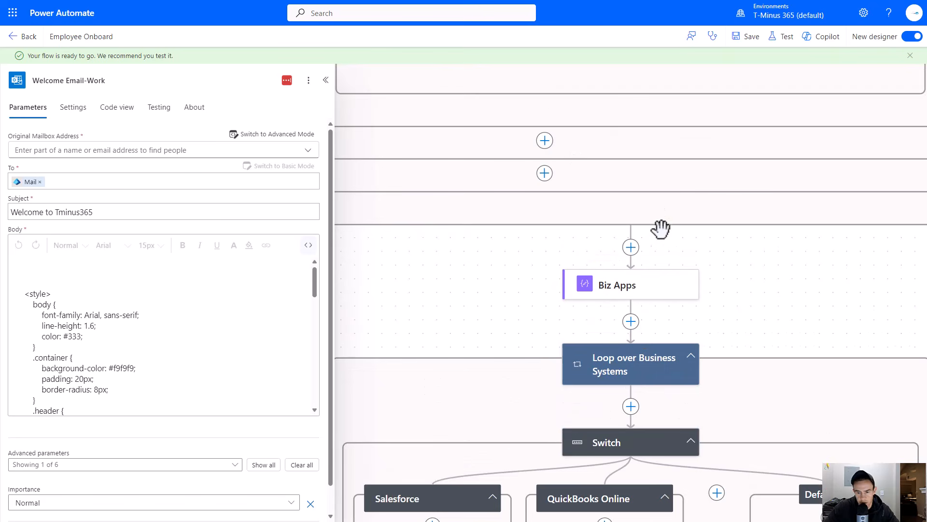
scroll(688, 286, "up", 3)
scroll(686, 276, "up", 15)
scroll(676, 286, "up", 10)
scroll(650, 285, "down", 20)
scroll(644, 285, "down", 20)
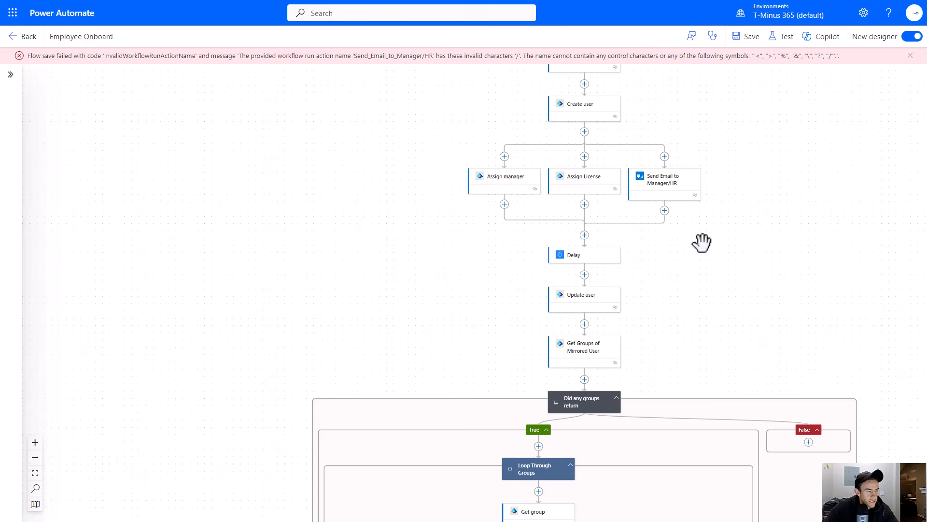
left_click(647, 195)
left_click(124, 80)
key("BackSpace")
key("BackSpace")
key("BackSpace")
type("or HR")
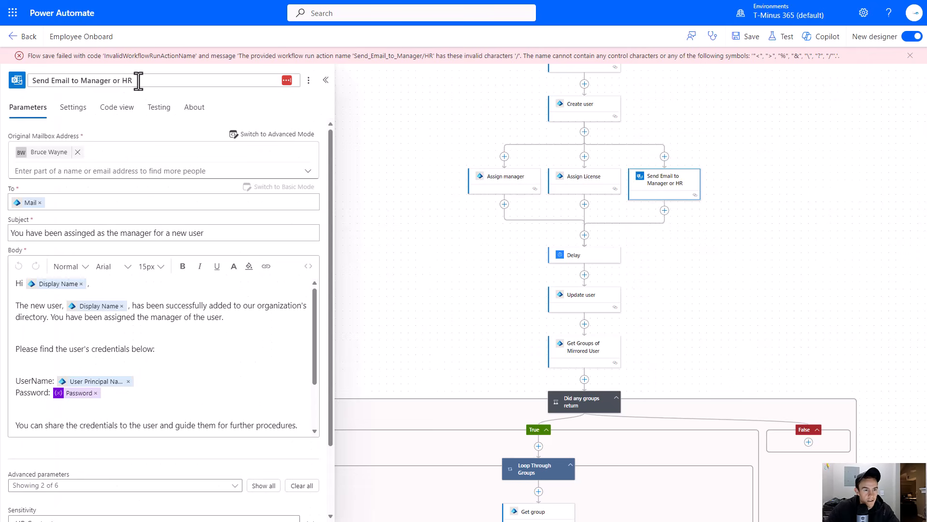
- Save the flow and start a manual test run
left_click(194, 107)
left_click(12, 112)
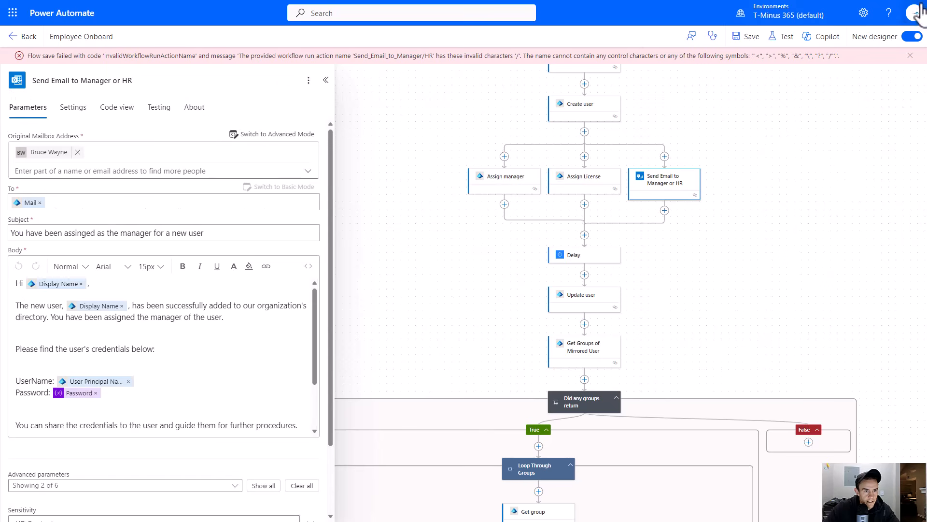
left_click(746, 36)
scroll(748, 189, "down", 1)
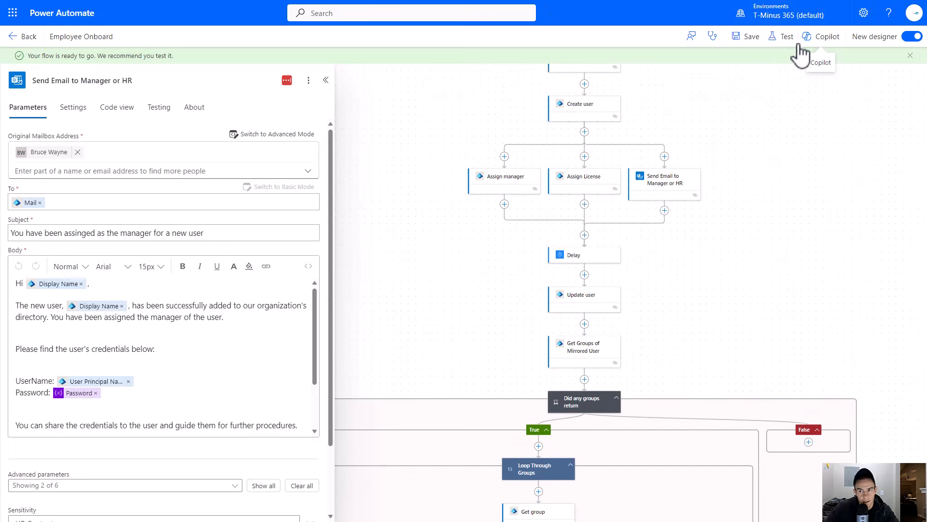
left_click(785, 37)
left_click(773, 77)
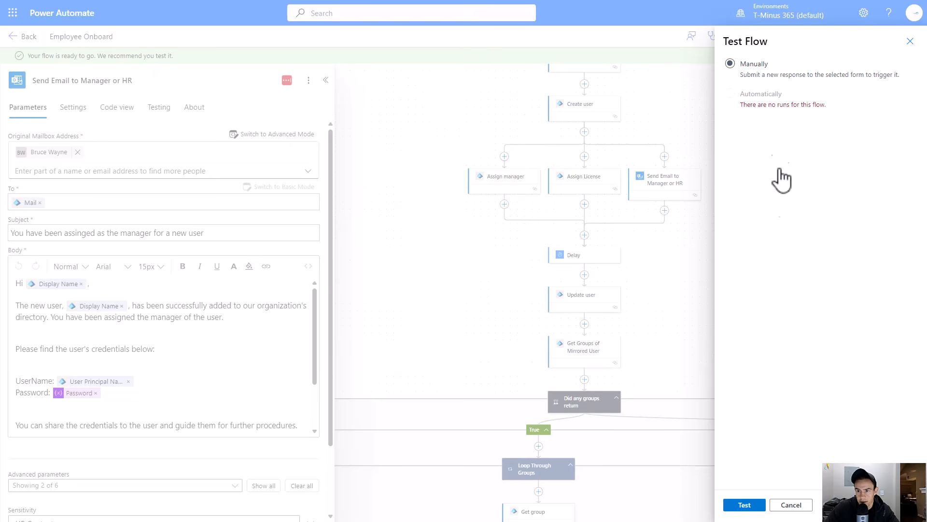
left_click(748, 506)
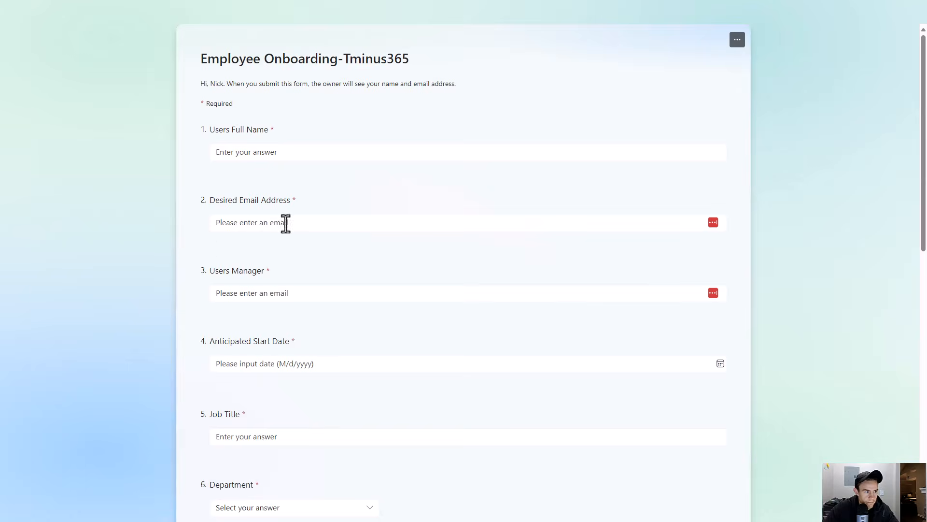
- In the onboarding form, enter the new user's full name, desired email address, and the manager's email
left_click(262, 154)
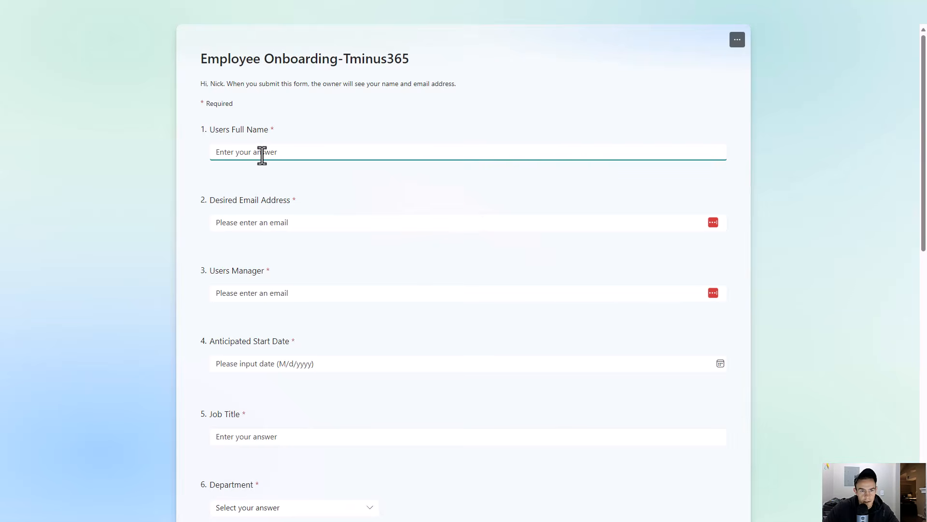
type("Rick Ross")
key("Tab")
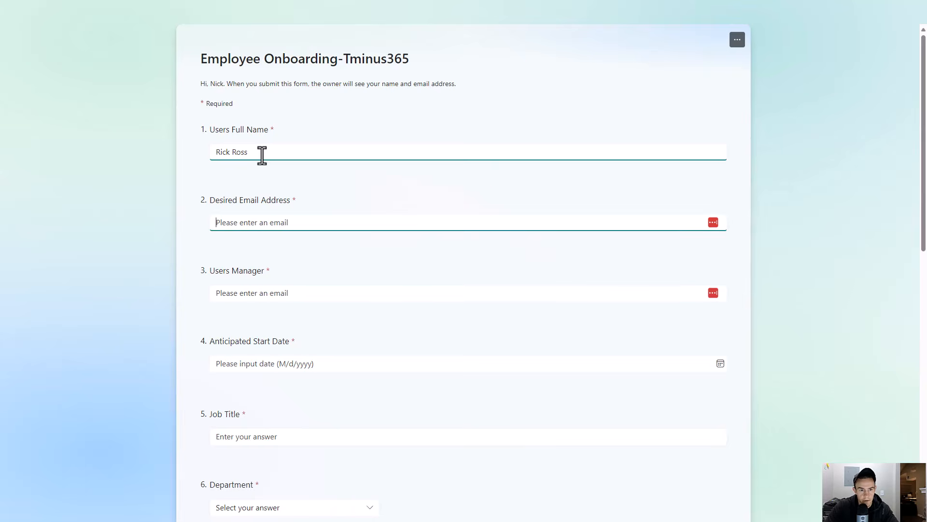
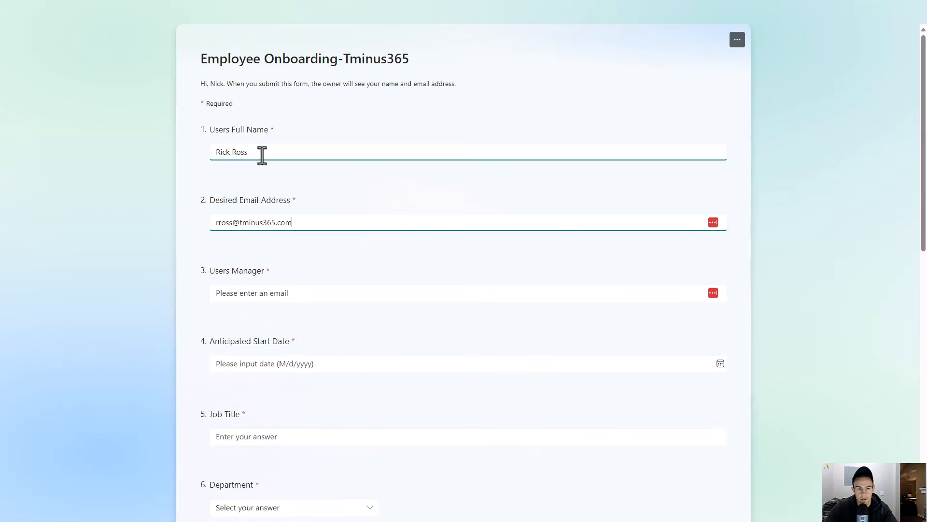
left_click(256, 296)
type("msp")
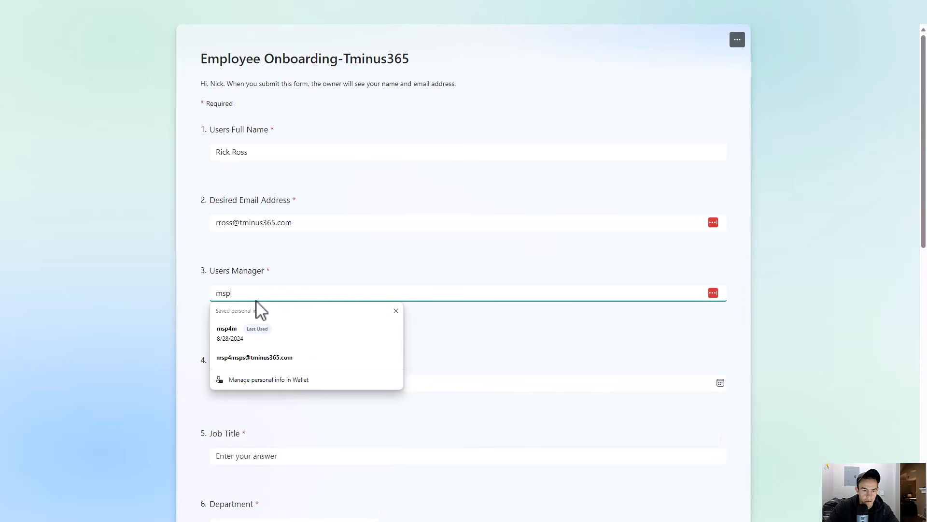
left_click(260, 357)
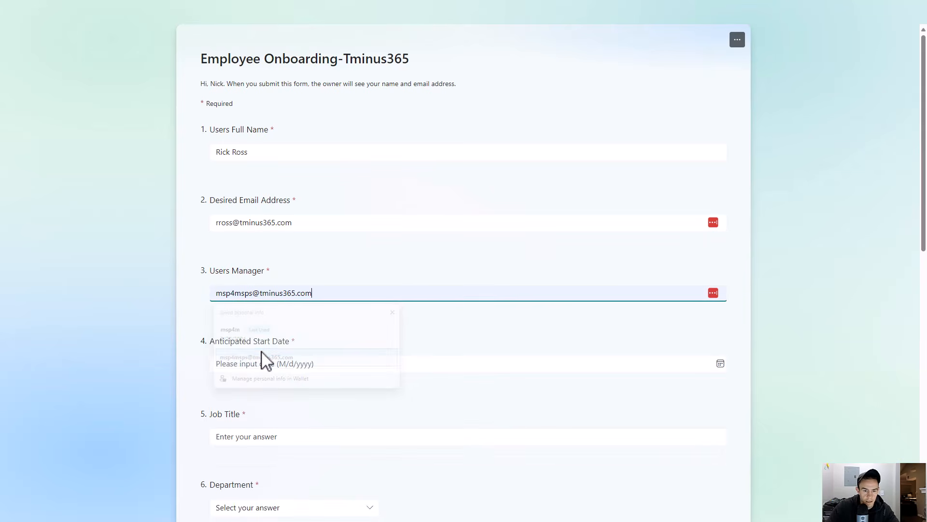
- Set the anticipated start date to 9/16/2024 and the job title to "VP of Product"
scroll(292, 307, "down", 2)
left_click(304, 266)
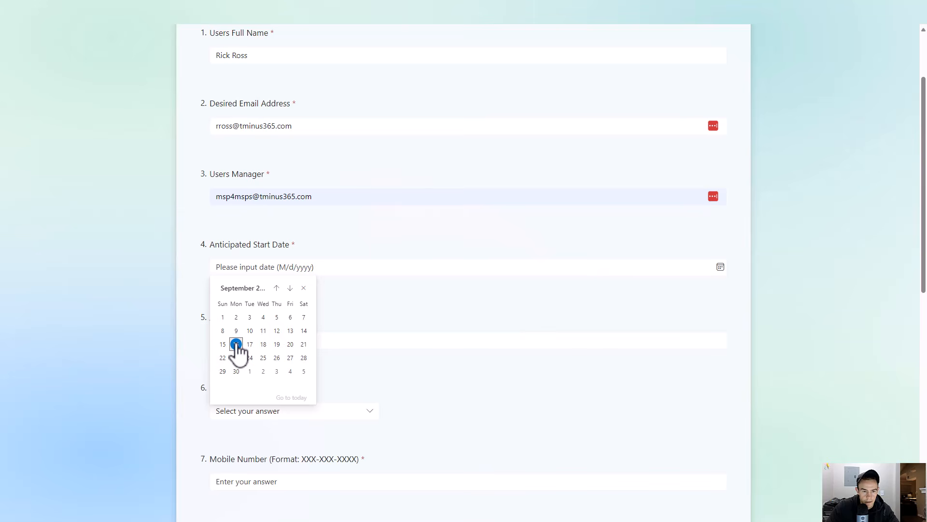
left_click(238, 344)
scroll(332, 313, "down", 3)
left_click(319, 195)
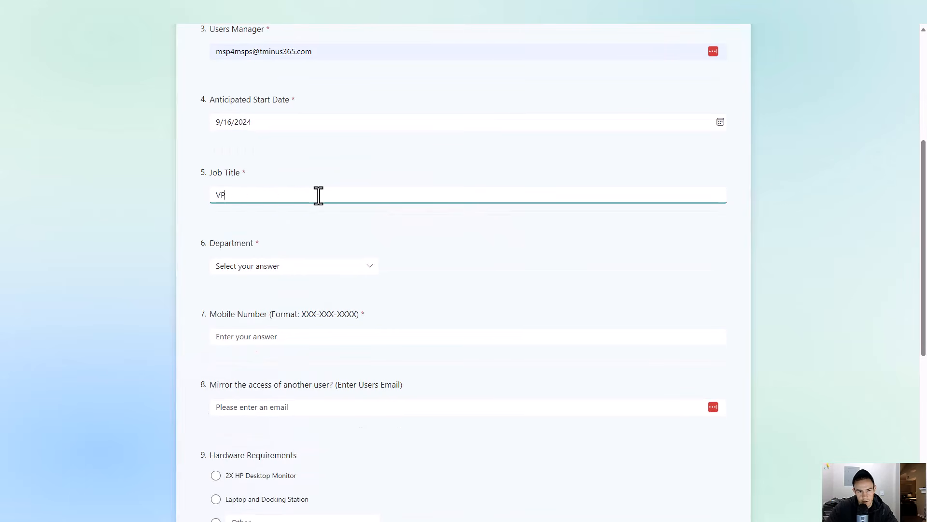
key("Tab")
- Choose Software Developer as the department and enter a mobile number in XXX-XXX-XXXX format
left_click(350, 267)
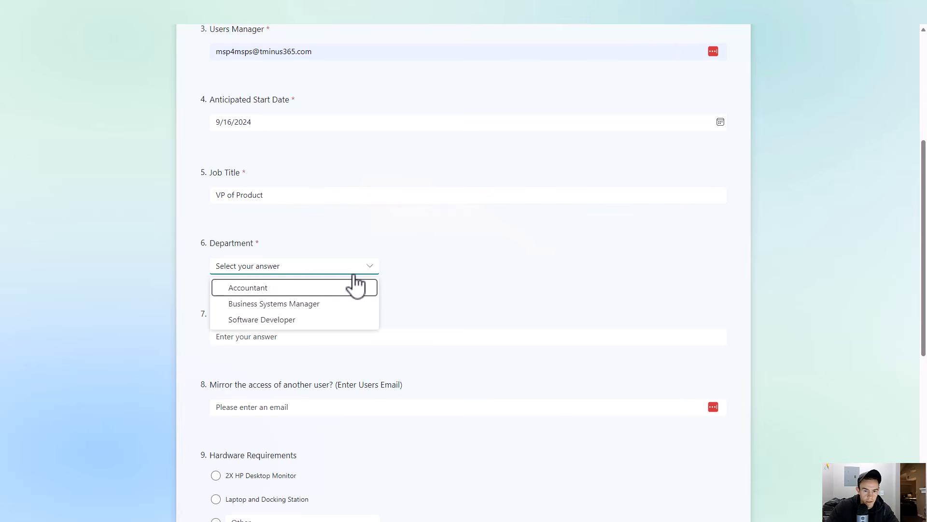
left_click(326, 317)
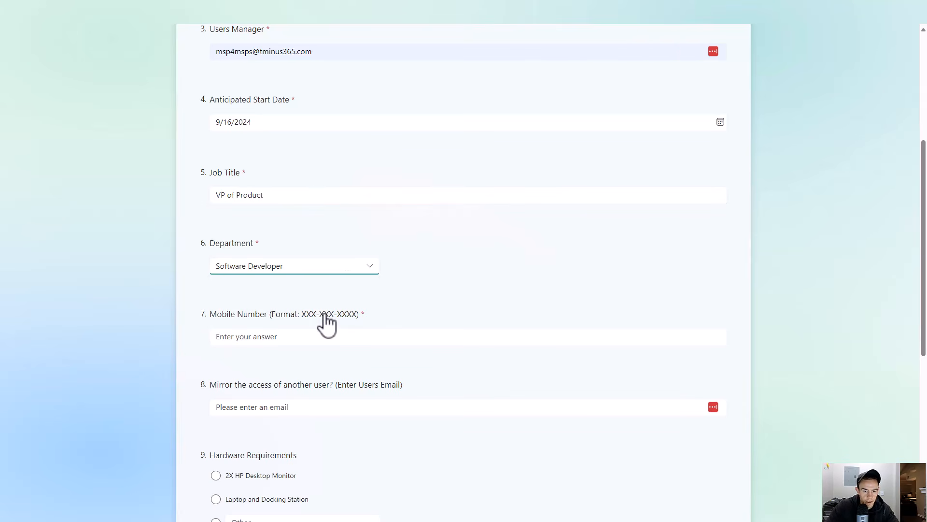
left_click(319, 273)
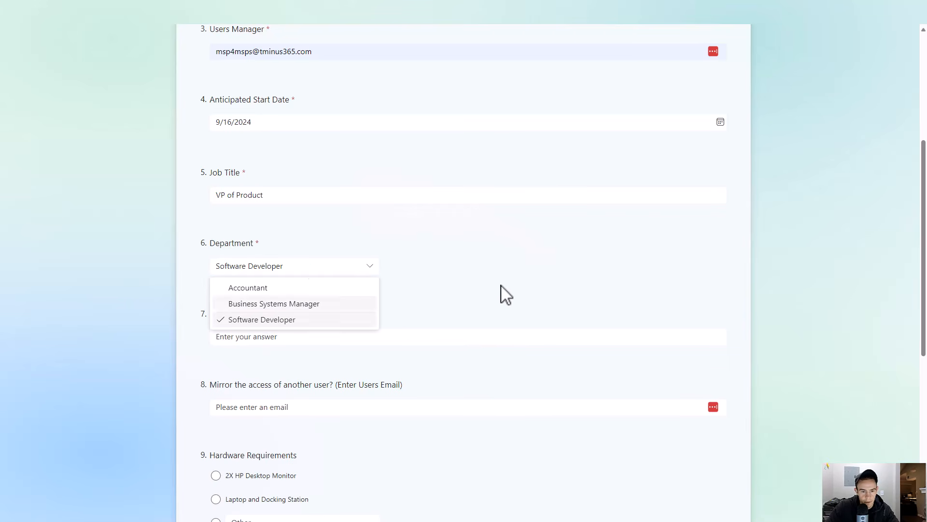
left_click(482, 292)
left_click(311, 338)
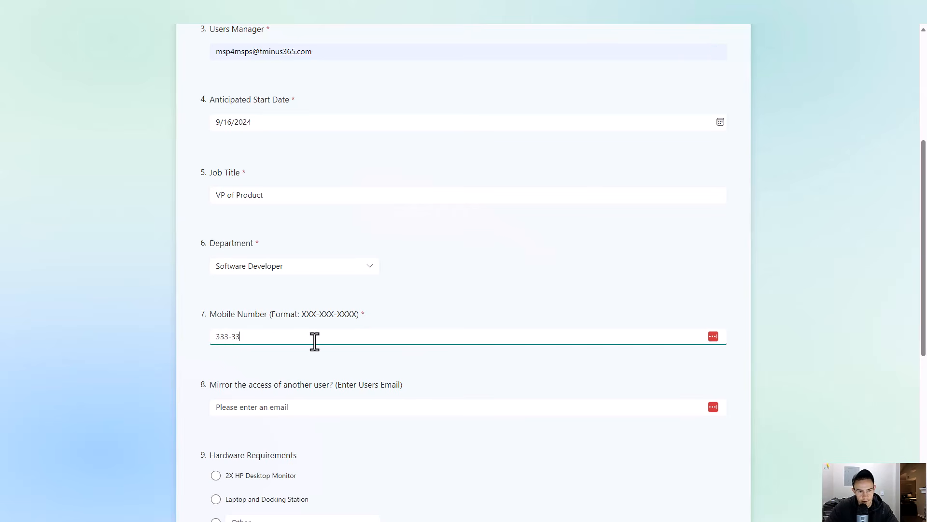
- Fill the mirror-access field with an existing user's email from the saved suggestions
scroll(318, 342, "down", 2)
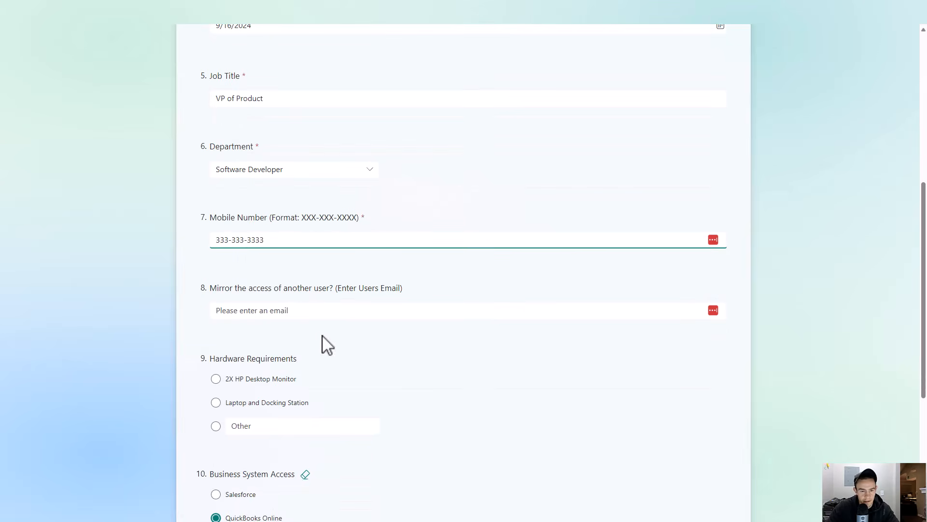
scroll(257, 263, "down", 1)
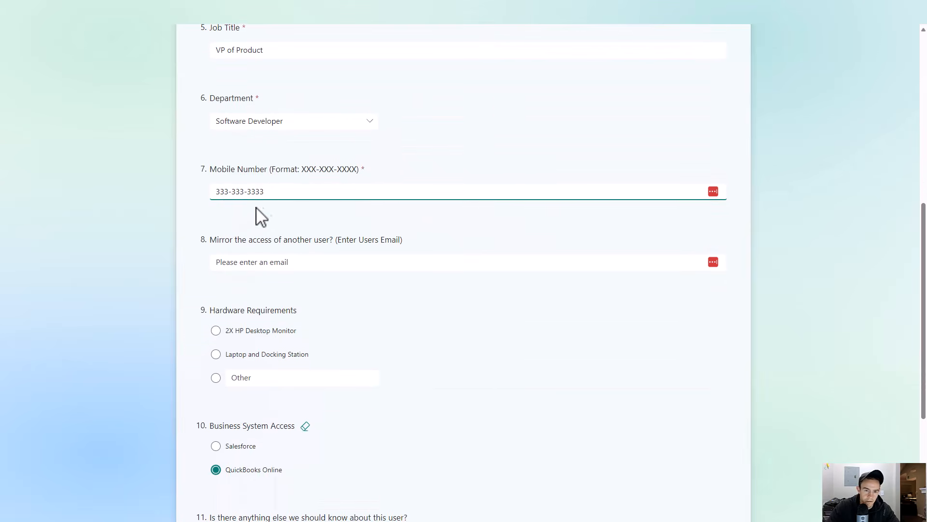
left_click(295, 264)
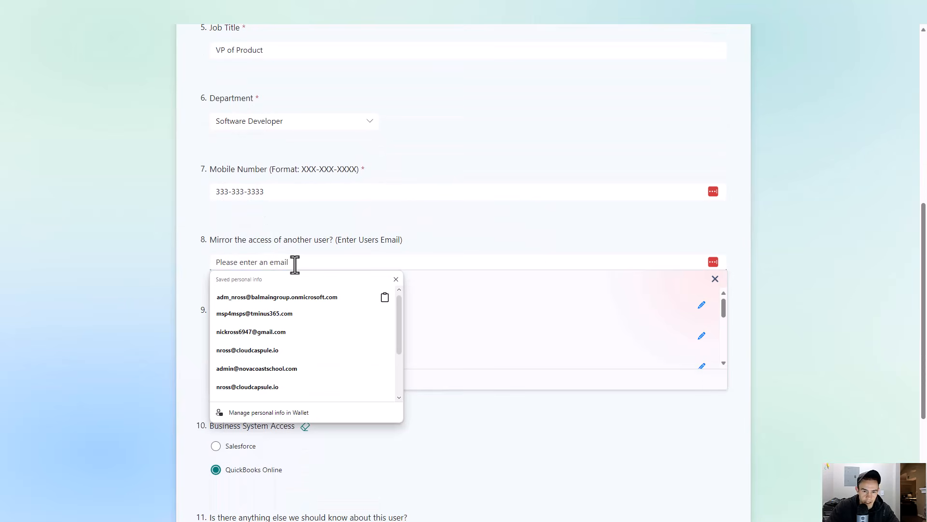
left_click(259, 318)
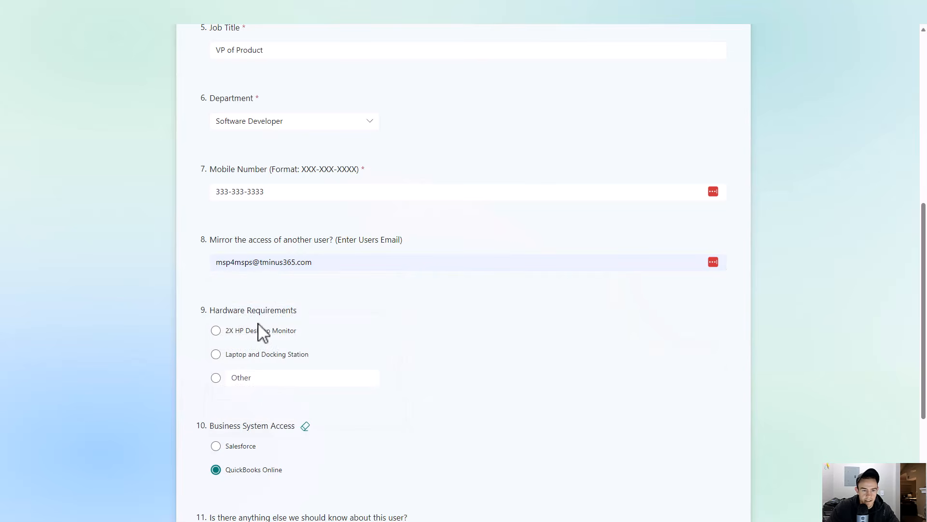
- Select Laptop and Docking Station as hardware and Salesforce as business system access
scroll(260, 319, "down", 2)
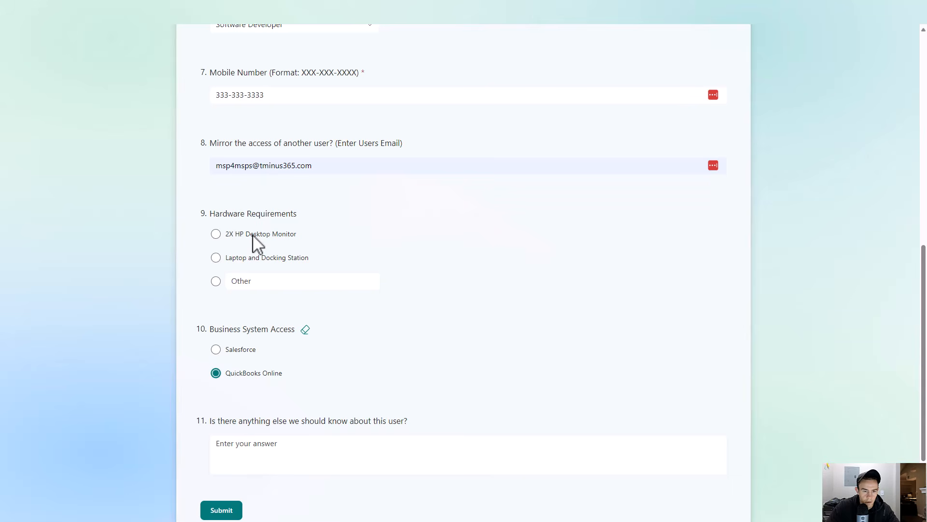
left_click(278, 259)
scroll(296, 309, "down", 2)
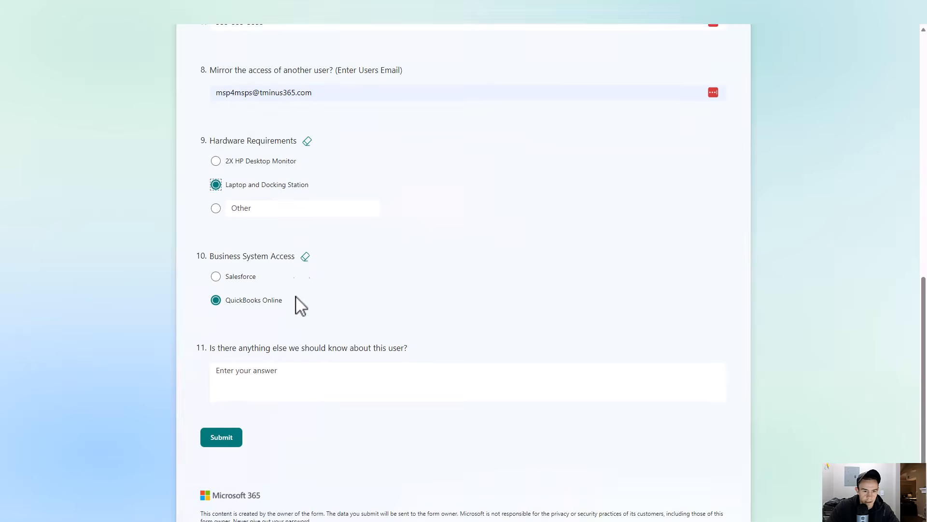
left_click(235, 241)
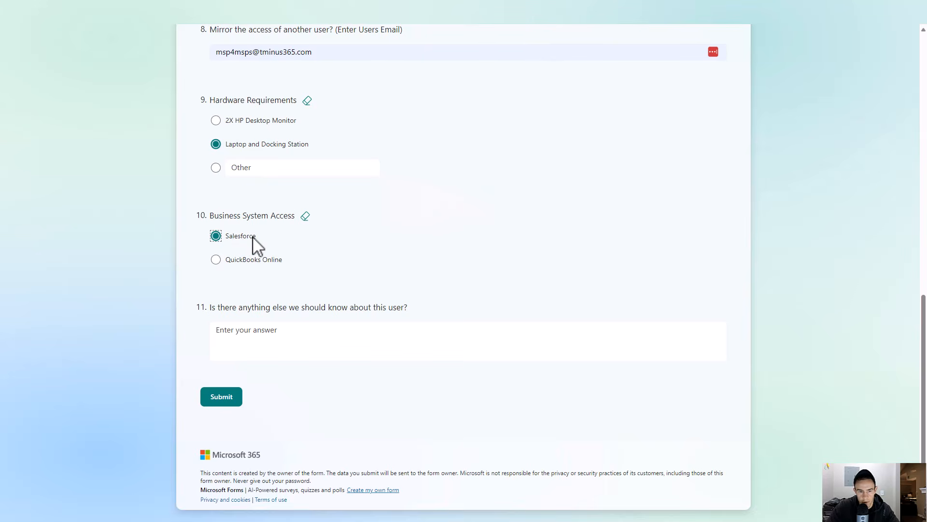
- Add the note "Test" in the final question and submit the form
left_click(304, 346)
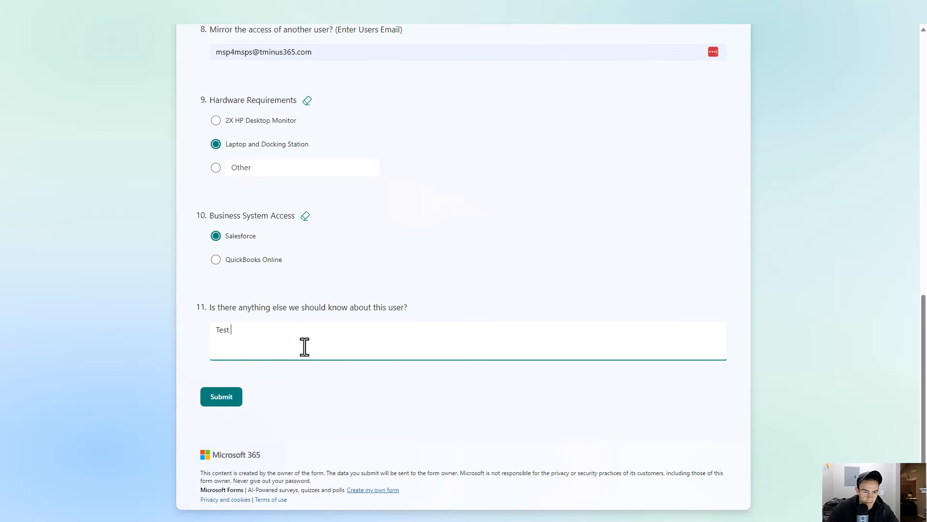
left_click(224, 400)
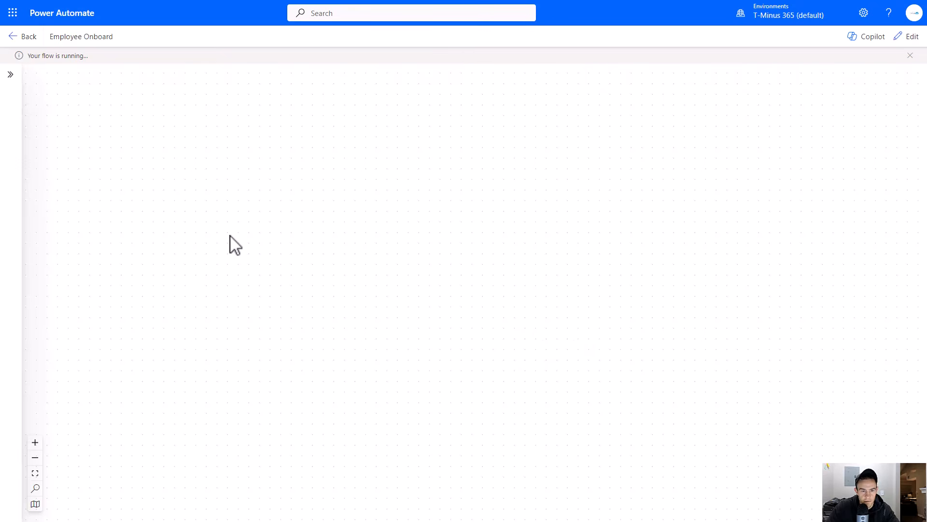
- Inspect the failed Create user action's inputs and error output in the run
scroll(346, 328, "down", 5)
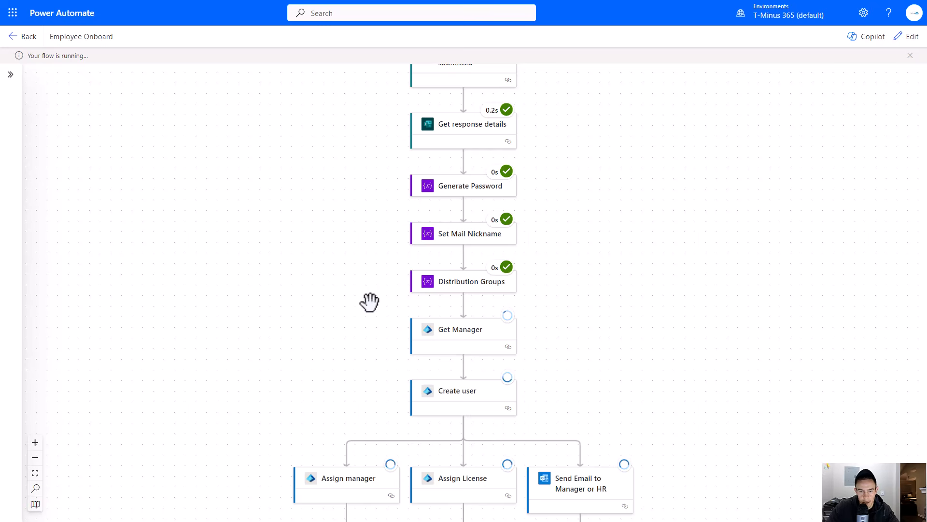
left_click(472, 329)
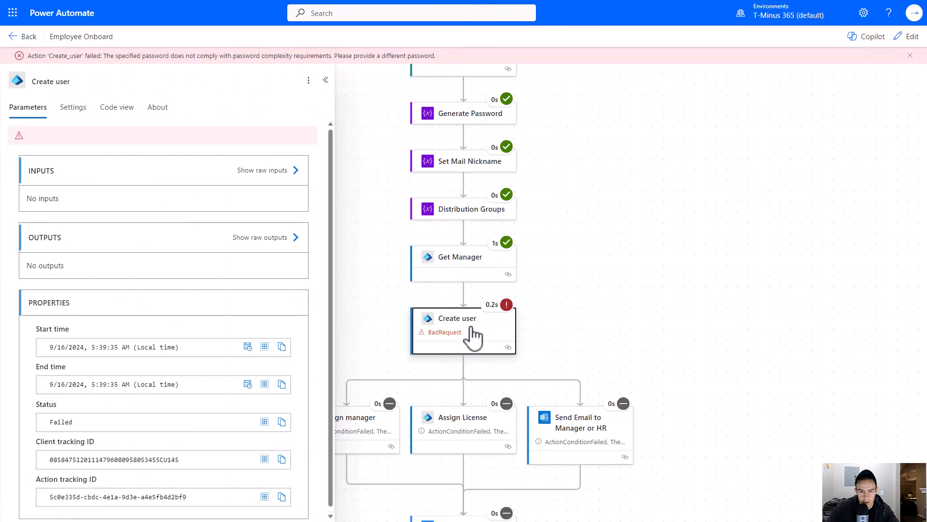
scroll(208, 275, "down", 5)
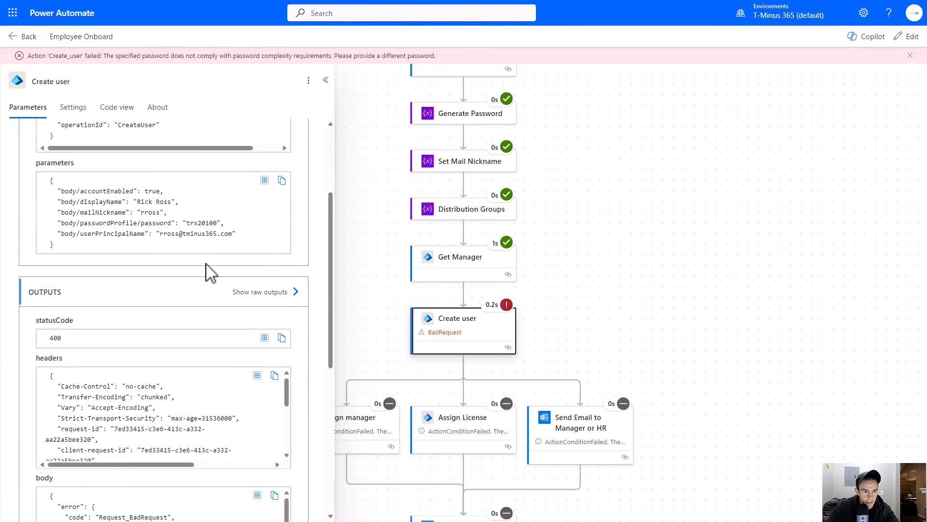
scroll(220, 299, "up", 3)
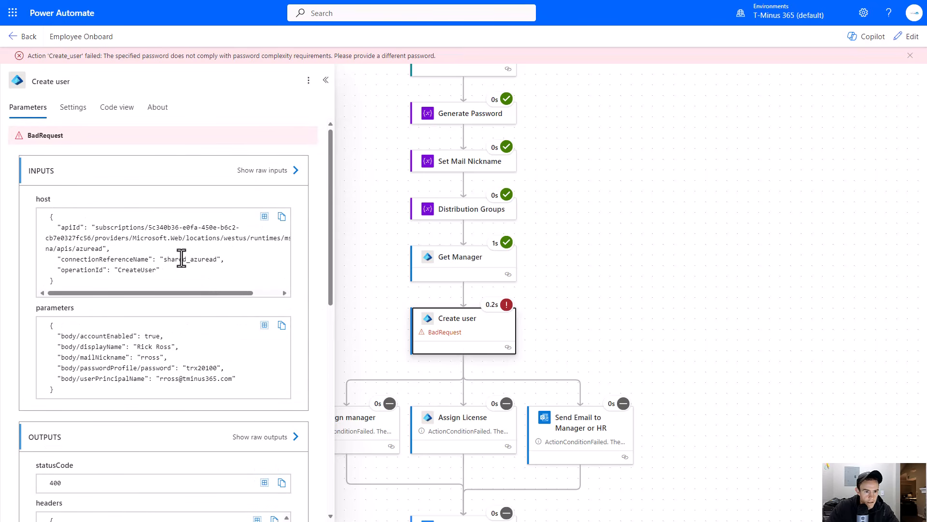
scroll(182, 258, "down", 5)
scroll(219, 326, "down", 5)
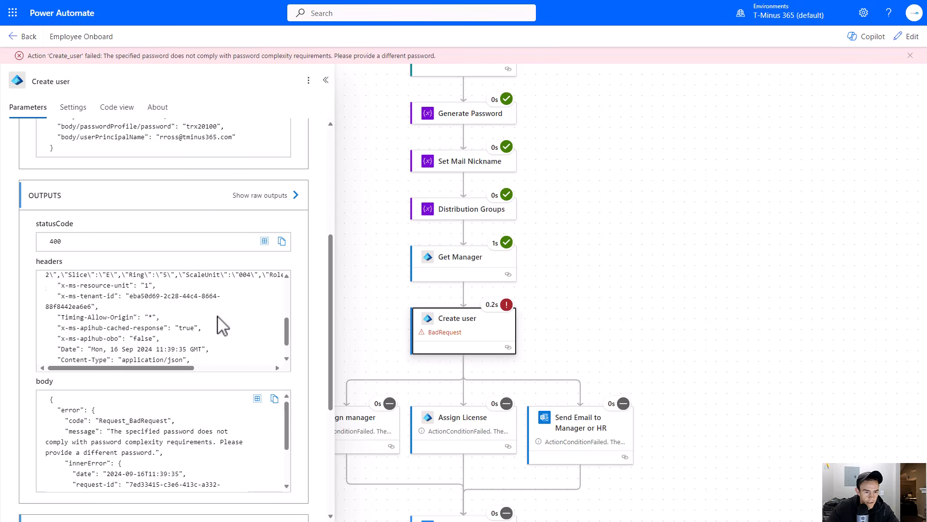
scroll(217, 401, "down", 2)
scroll(201, 435, "up", 2)
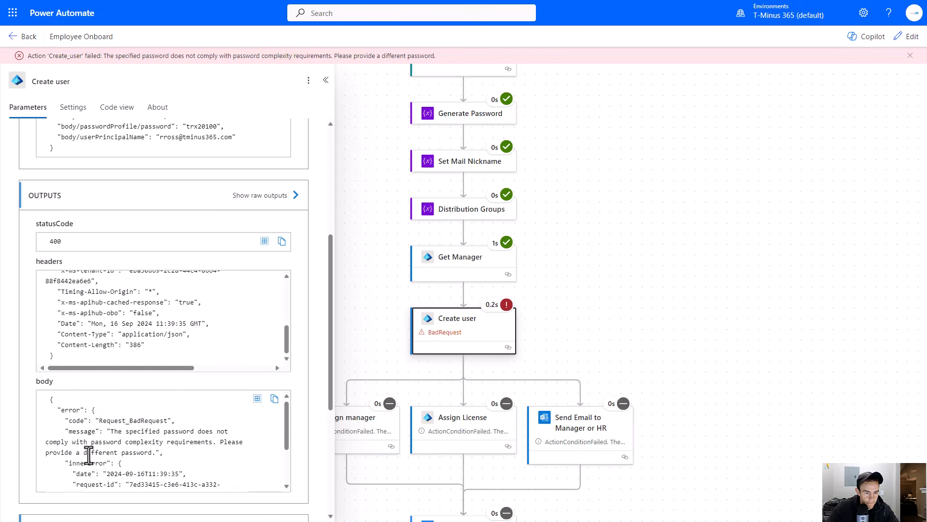
left_click_drag(107, 430, 244, 466)
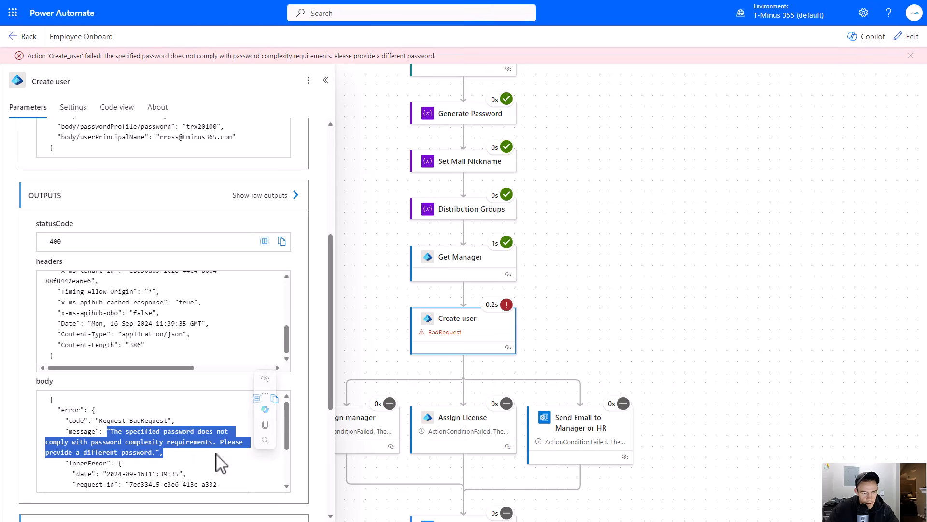
left_click(220, 459)
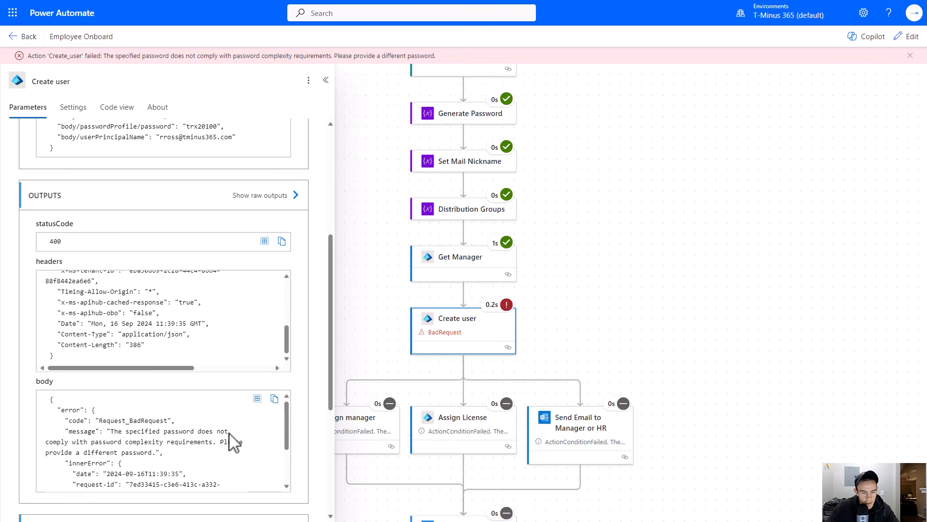
- Edit the Generate Password value to capitalize its fixed password prefix
left_click(457, 119)
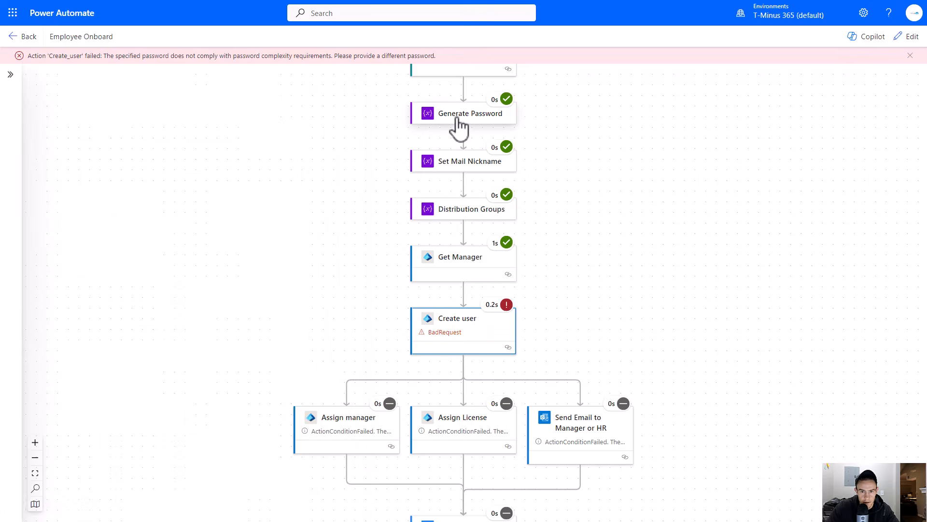
scroll(529, 292, "up", 2)
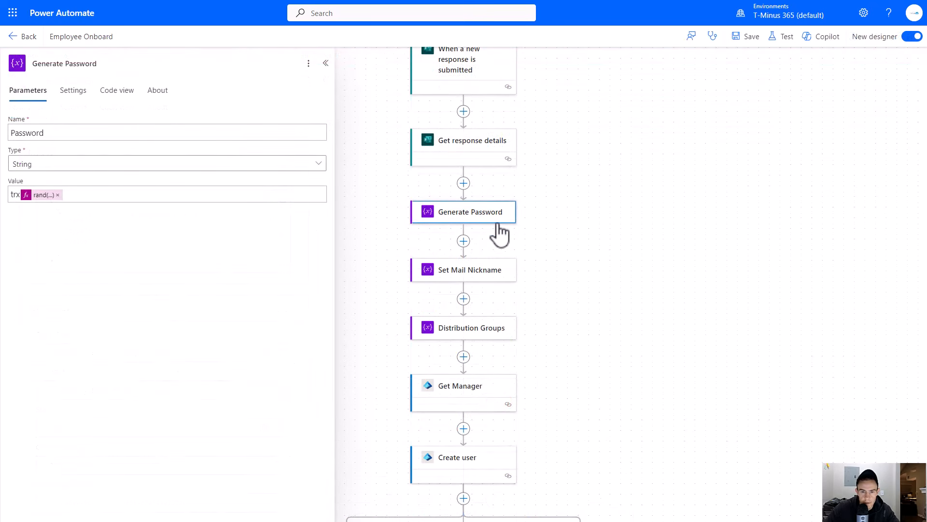
left_click(9, 194)
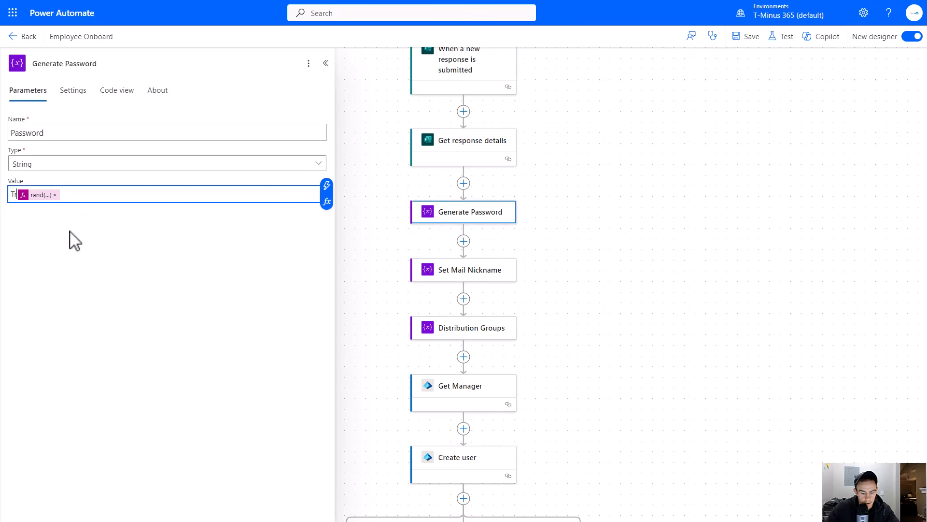
left_click(104, 211)
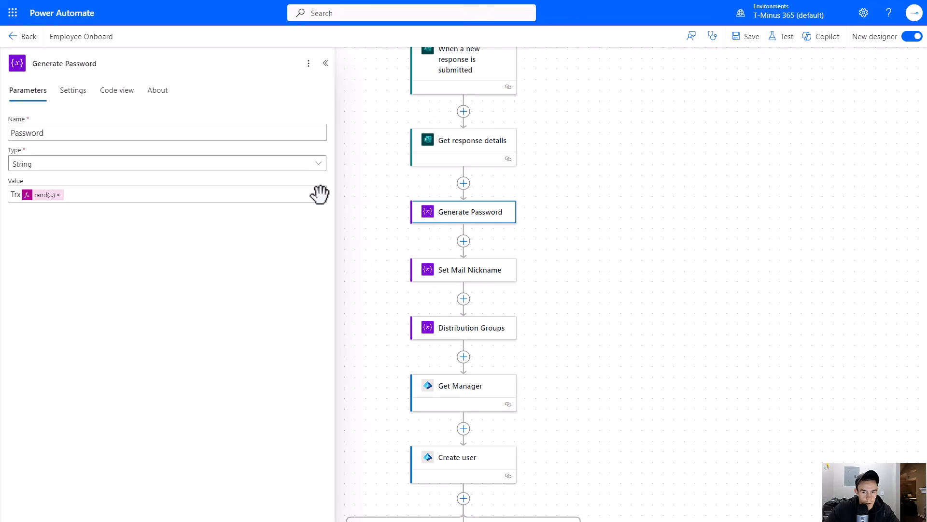
- Save the flow, open the failed run from the run history, and resubmit it
left_click(745, 37)
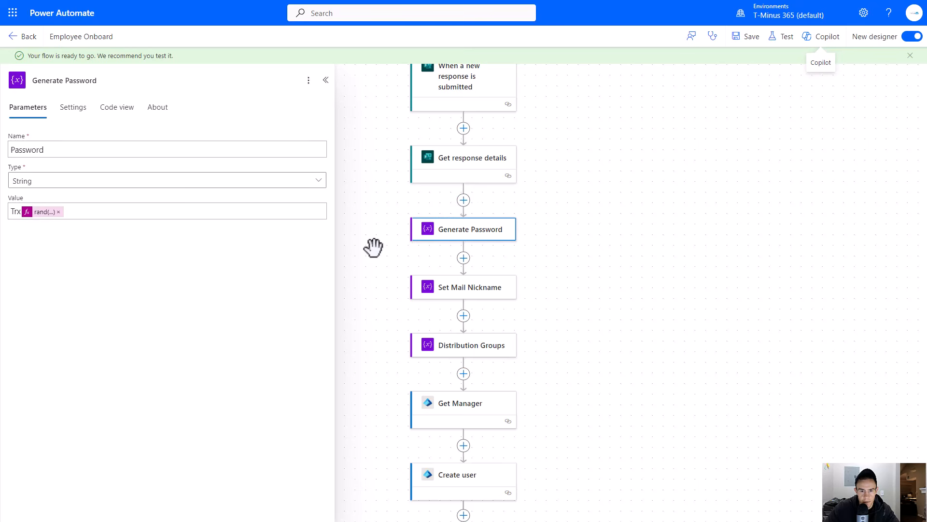
left_click(27, 37)
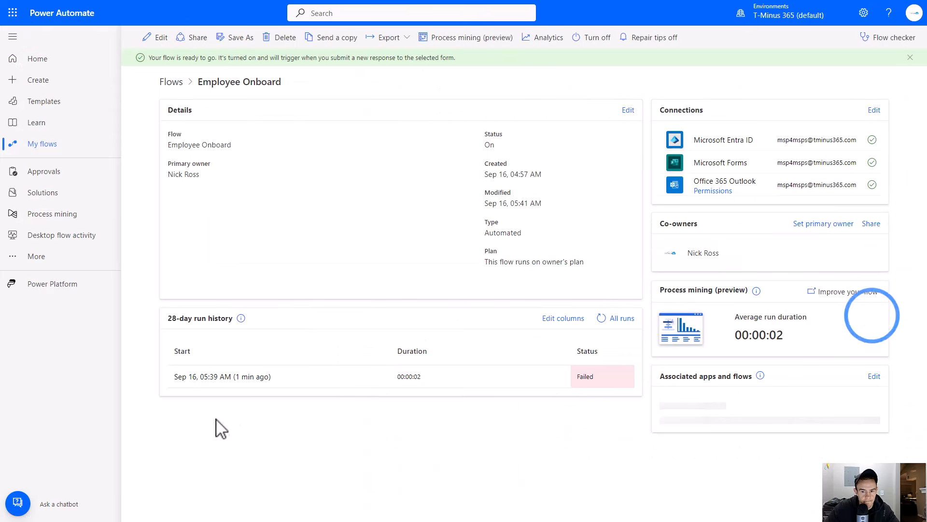
left_click(218, 379)
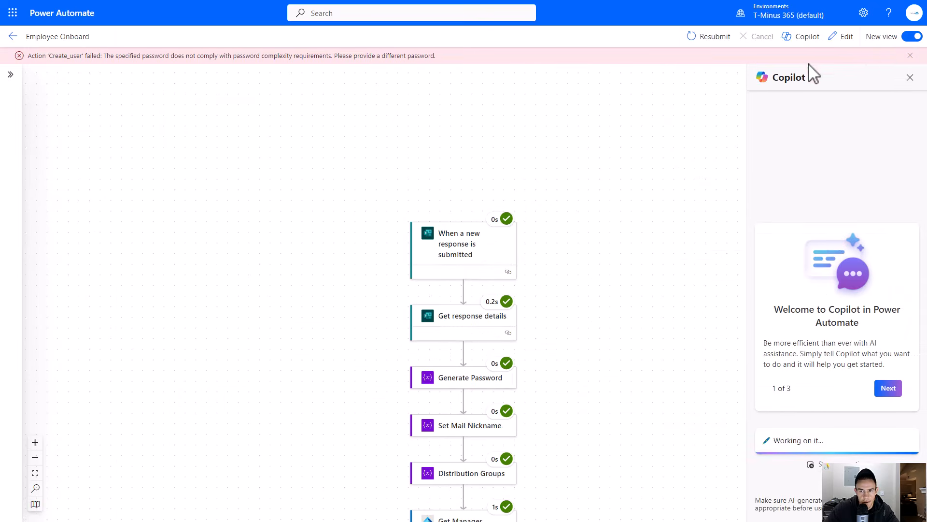
left_click(910, 77)
left_click(705, 37)
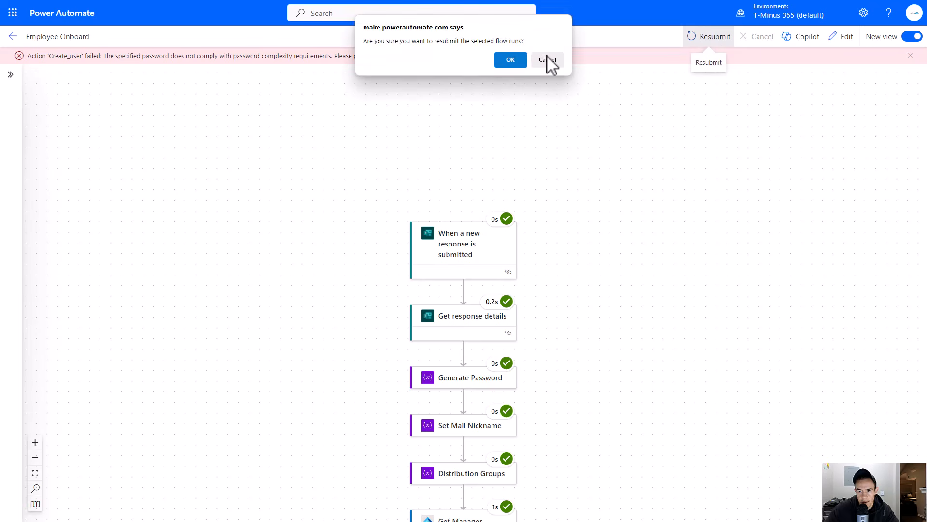
left_click(503, 58)
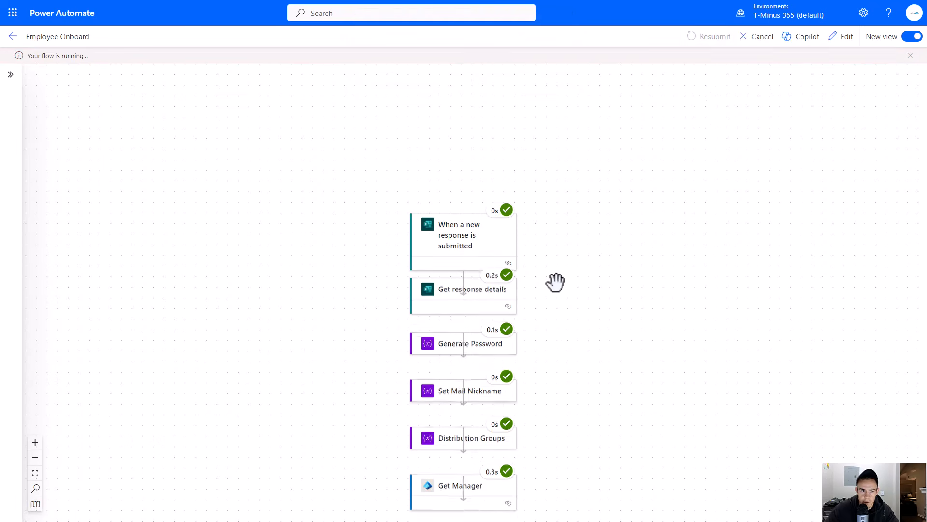
- Inspect the failed Send Email to Manager or HR action's inputs in the new run
scroll(575, 297, "down", 3)
scroll(544, 341, "down", 2)
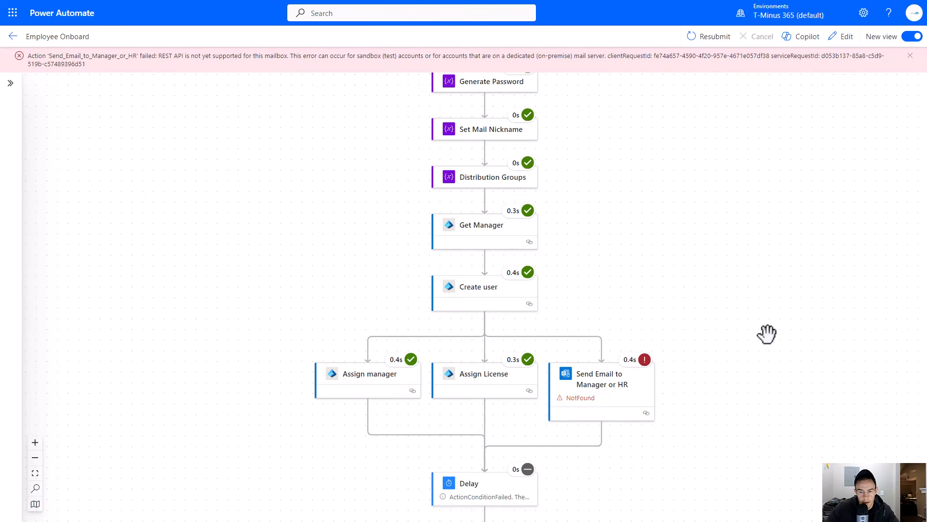
scroll(766, 276, "down", 3)
left_click(571, 255)
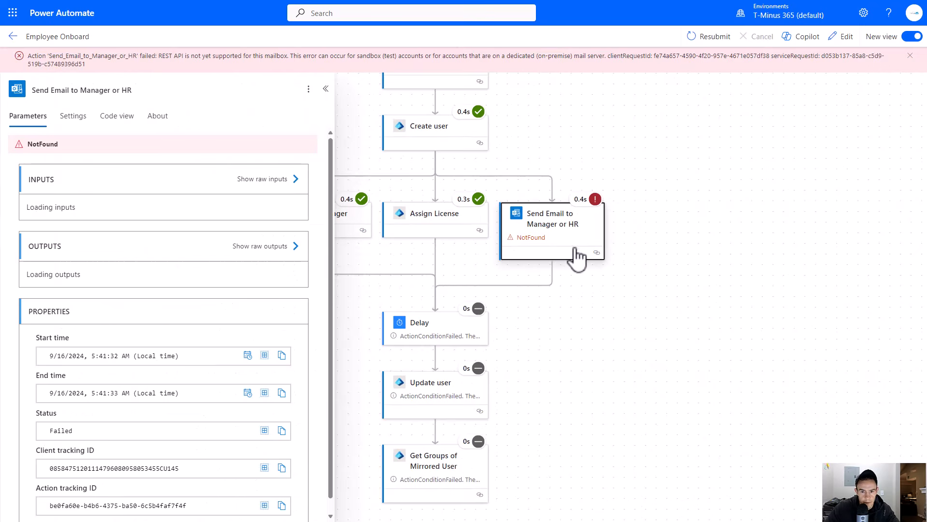
scroll(224, 365, "down", 3)
scroll(224, 366, "up", 3)
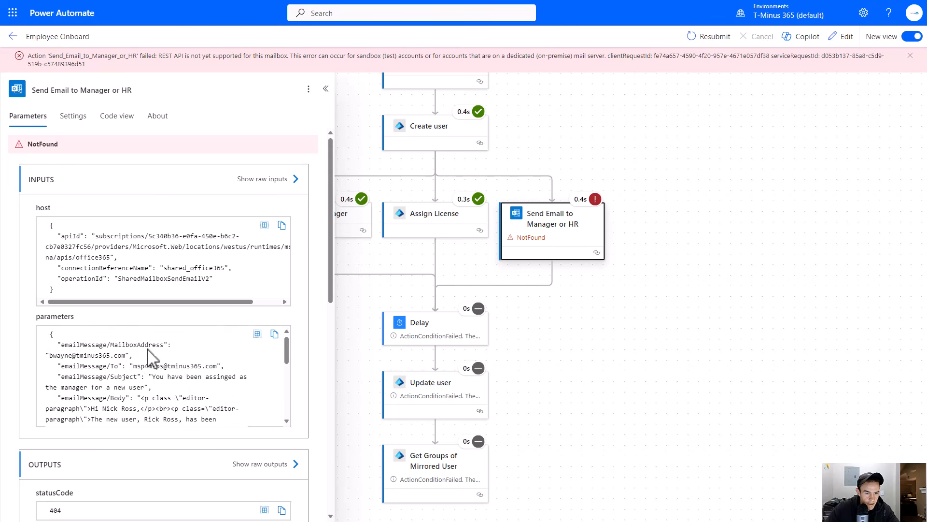
- Review the failed email action's output status code and error message body in the run
scroll(237, 411, "down", 10)
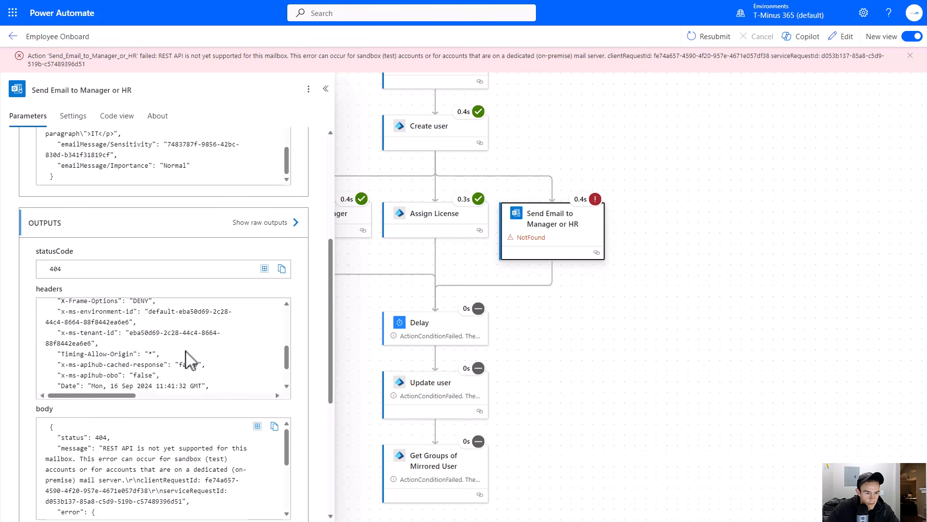
scroll(195, 424, "down", 2)
scroll(160, 270, "down", 2)
scroll(174, 358, "up", 2)
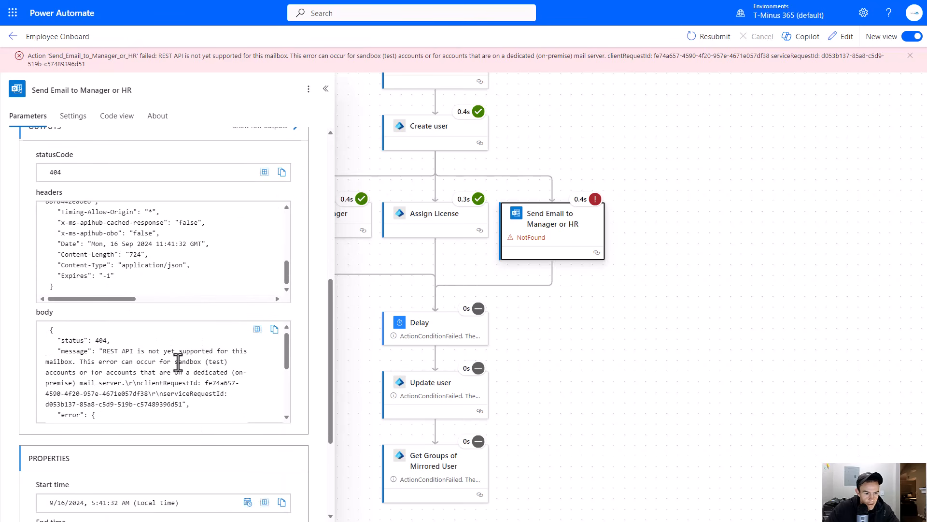
left_click_drag(102, 341, 200, 362)
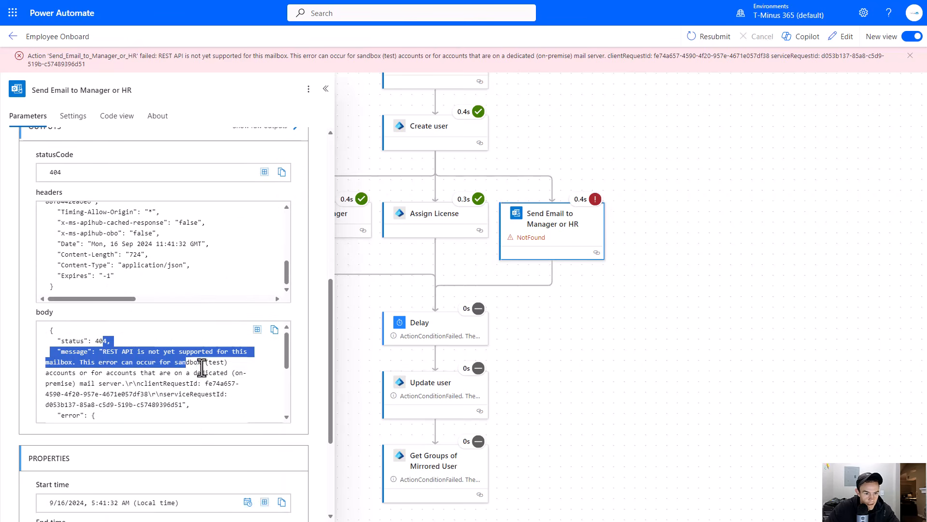
left_click(164, 384)
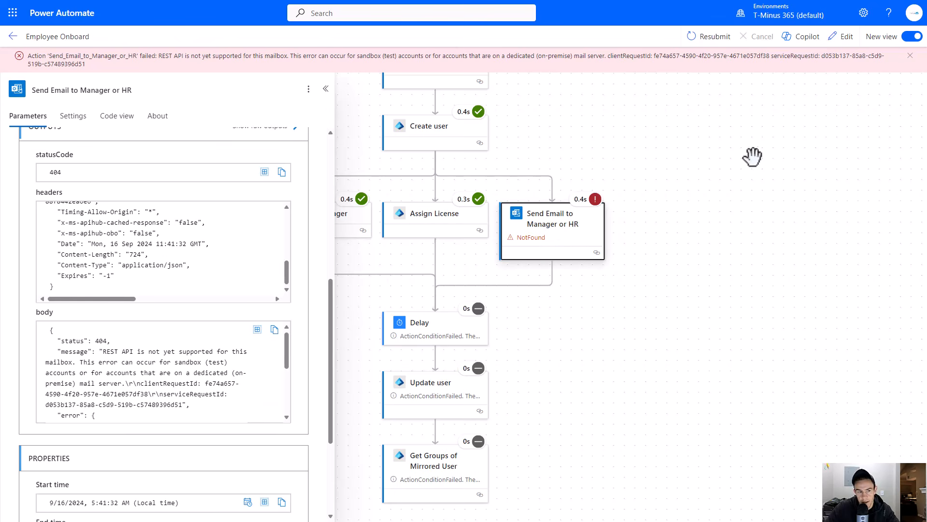
- Open the flow in the editor and select the Send Email to Manager or HR action
left_click(841, 37)
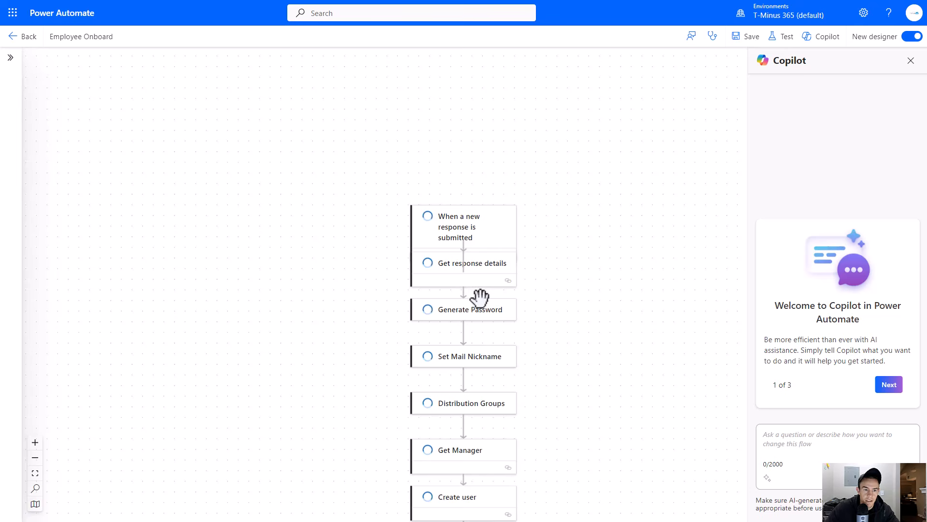
scroll(535, 309, "down", 3)
left_click(596, 439)
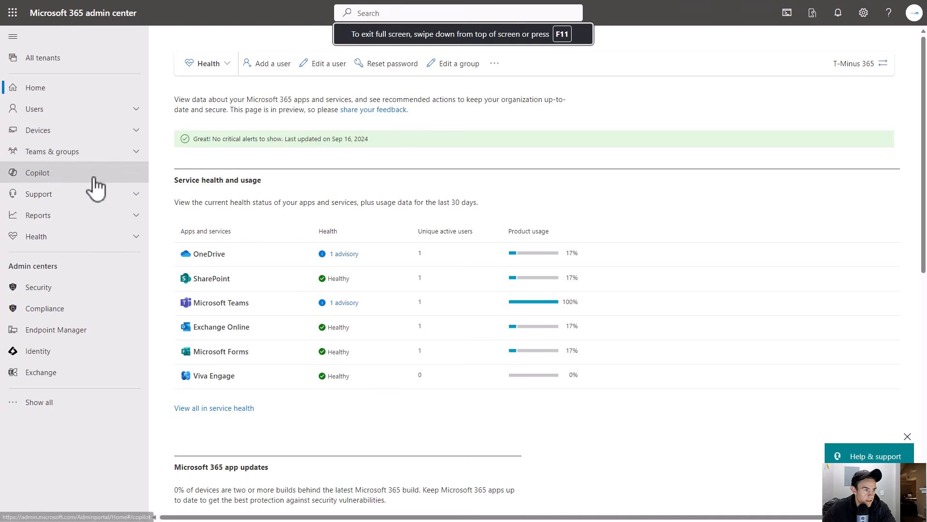
- Switch to the Microsoft 365 admin center, open Shared mailboxes, and copy the Support shared mailbox's email address
left_click(74, 405)
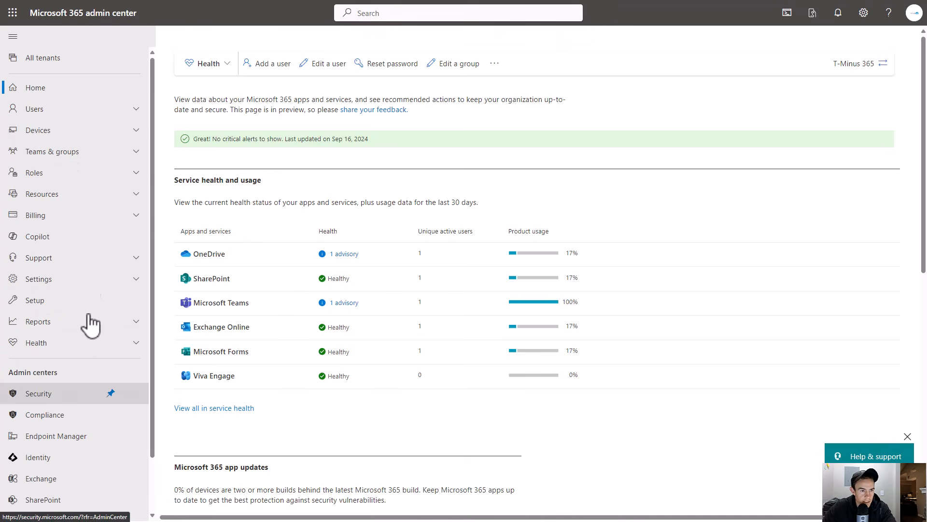
left_click(88, 194)
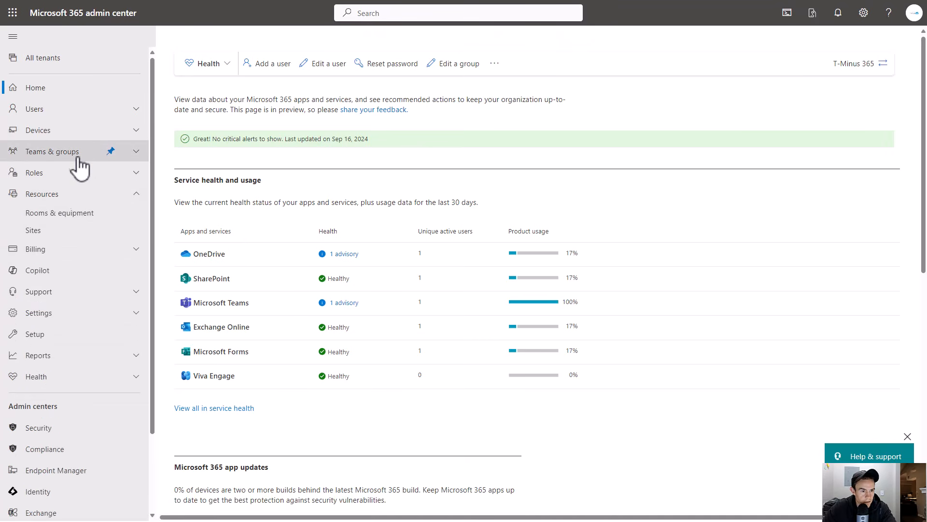
left_click(83, 153)
left_click(72, 221)
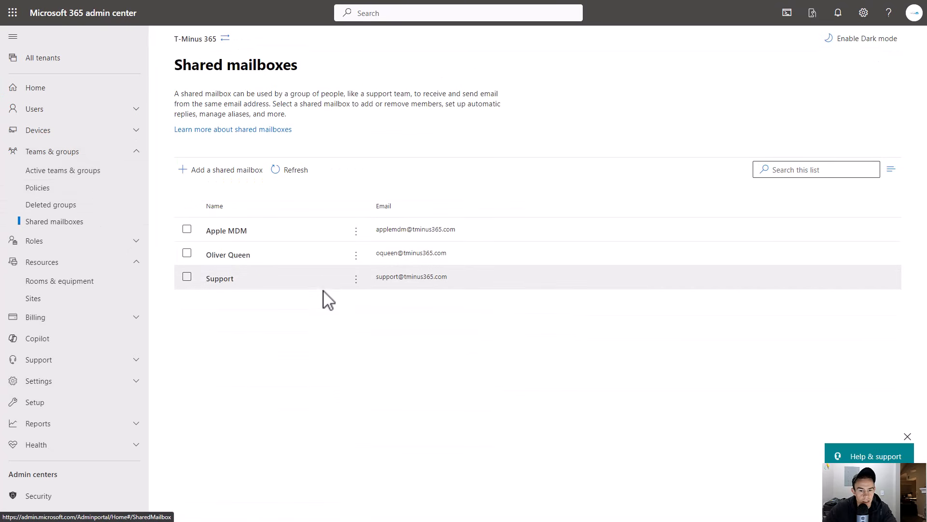
left_click_drag(451, 285, 387, 296)
key("ctrl+c")
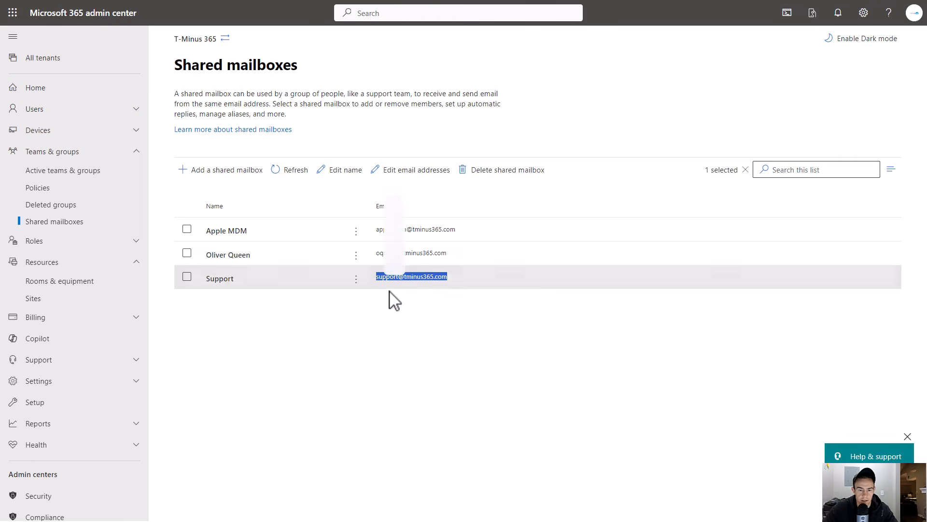
left_click_drag(787, 81, 701, 82)
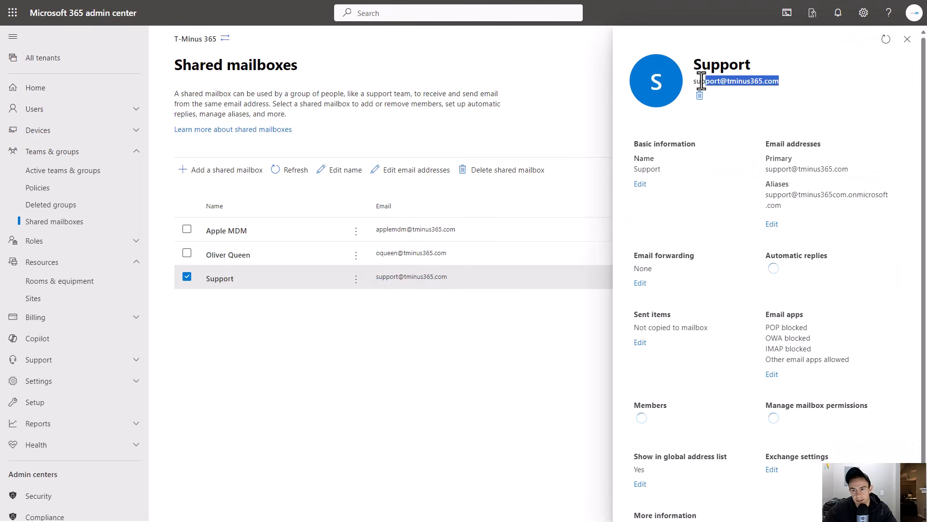
left_click(907, 39)
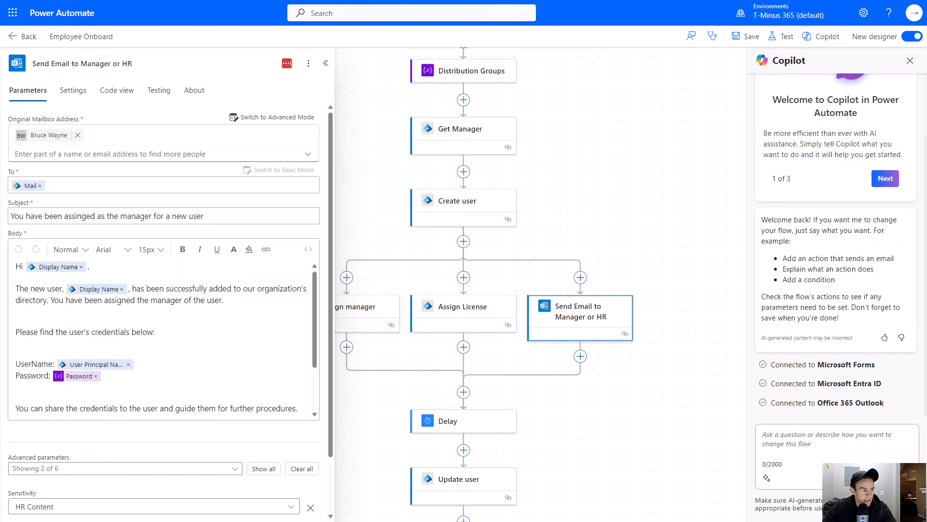
- Replace the email action's Original Mailbox Address with the copied Support shared mailbox address, review the body, and save the flow
left_click(81, 137)
key("ctrl+v")
left_click(103, 115)
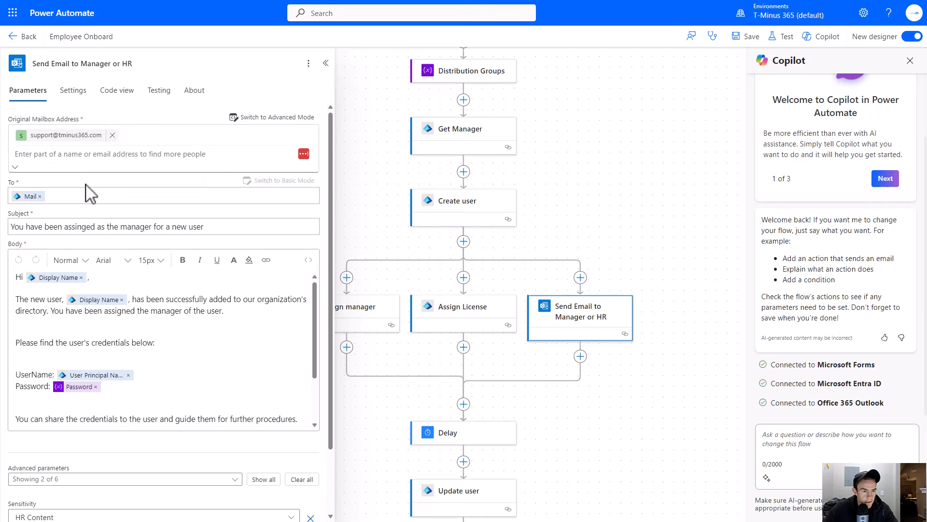
scroll(145, 280, "down", 2)
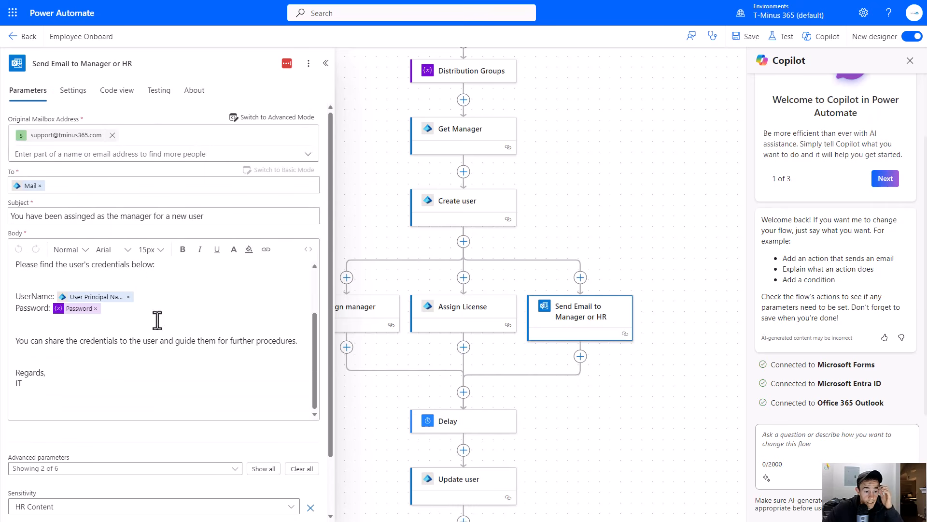
scroll(130, 379, "down", 1)
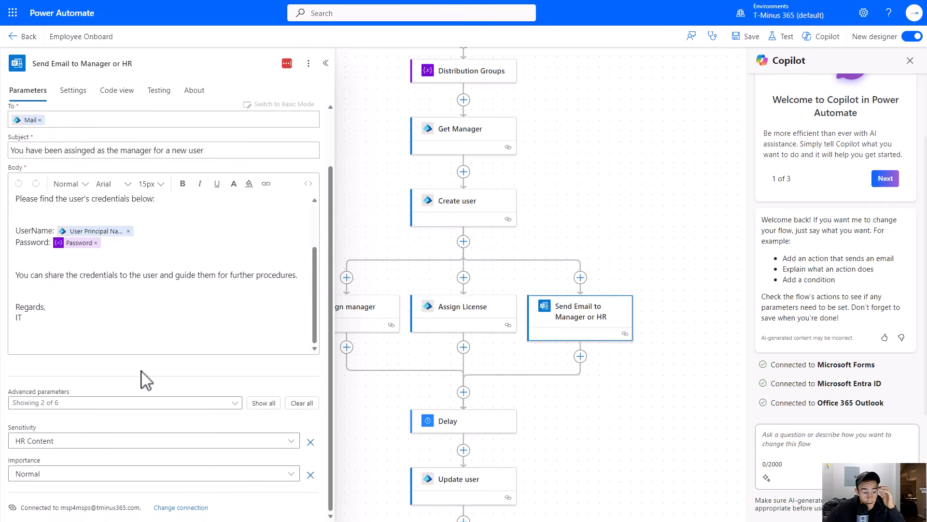
scroll(145, 379, "up", 3)
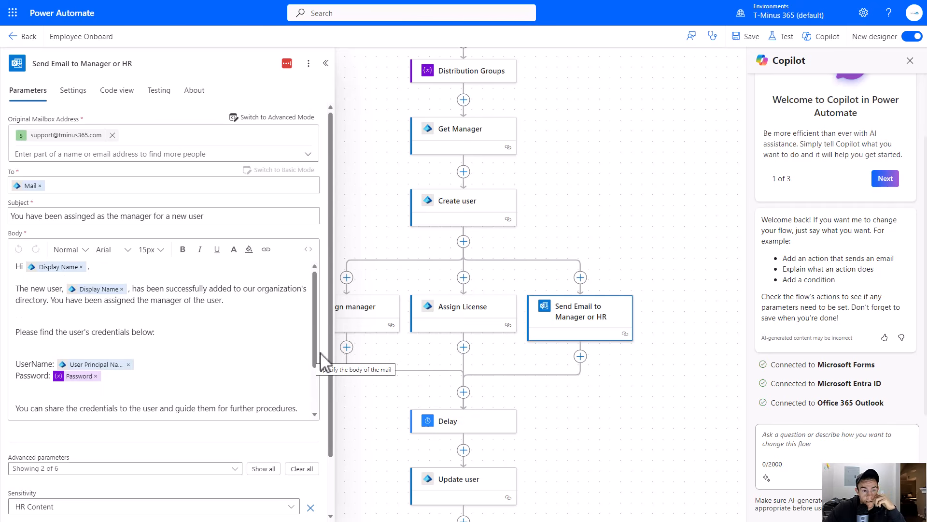
left_click(744, 36)
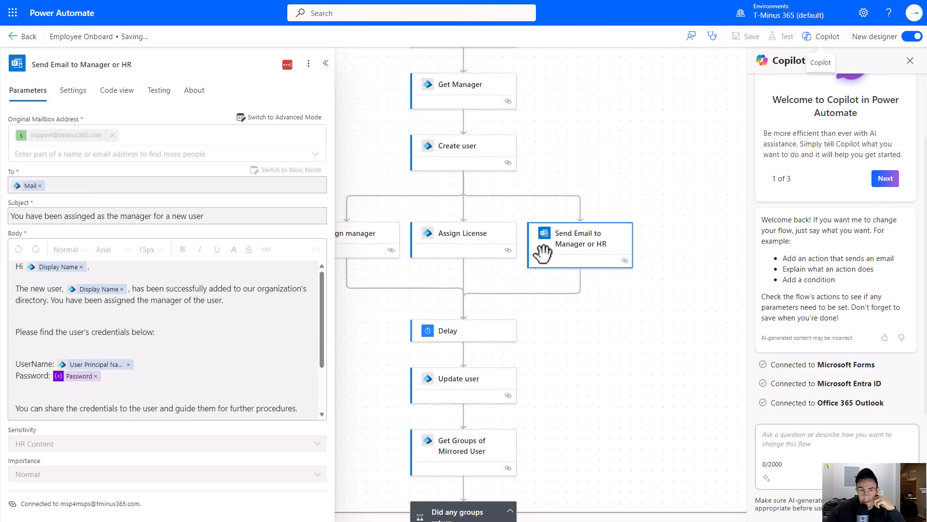
- Return to the flow's overview page and open the latest failed run
left_click(27, 36)
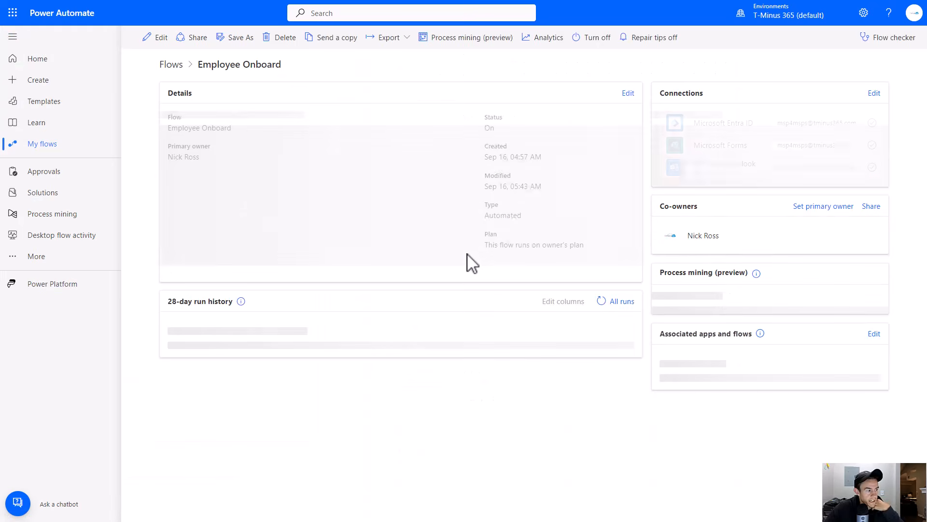
left_click(247, 395)
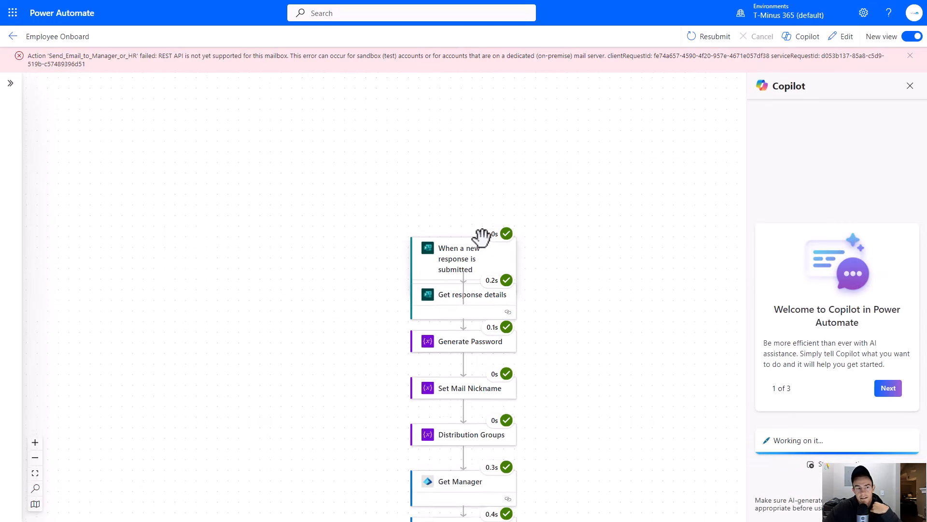
scroll(496, 269, "down", 6)
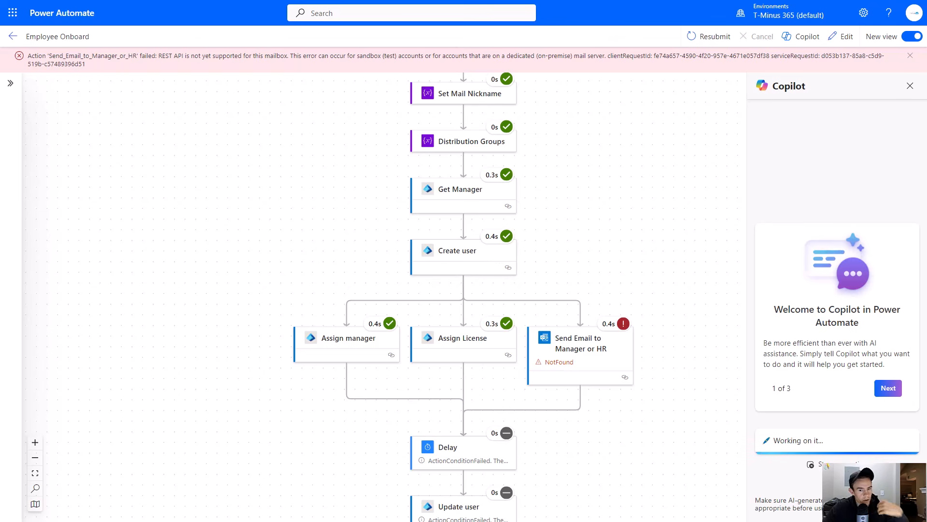
- Switch to the Microsoft Entra admin center and open the newly created test user from All users
key("ctrl+Tab")
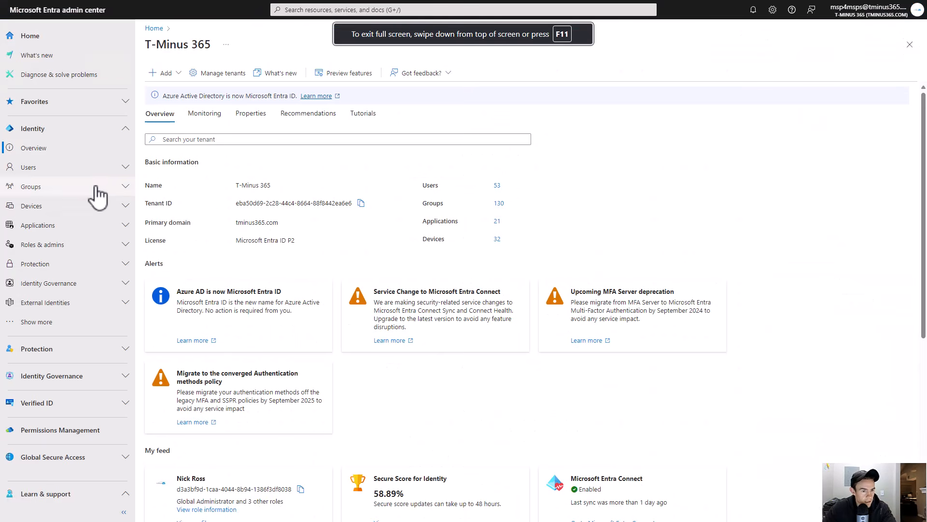
left_click(42, 169)
left_click(72, 188)
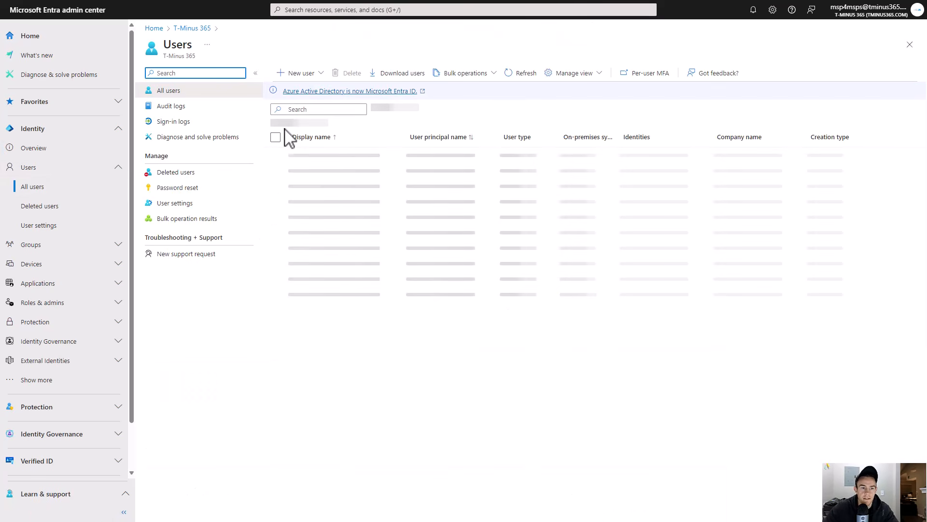
left_click(314, 109)
type("Rick")
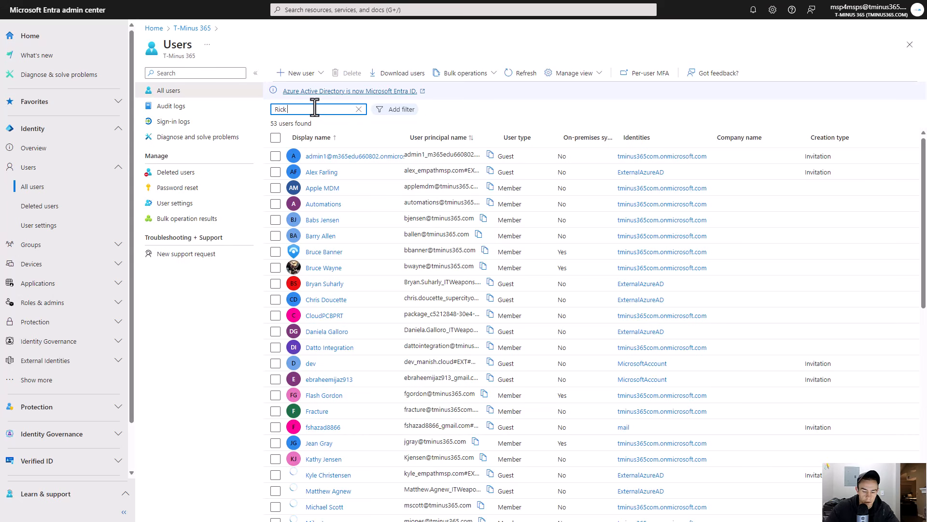
left_click(319, 156)
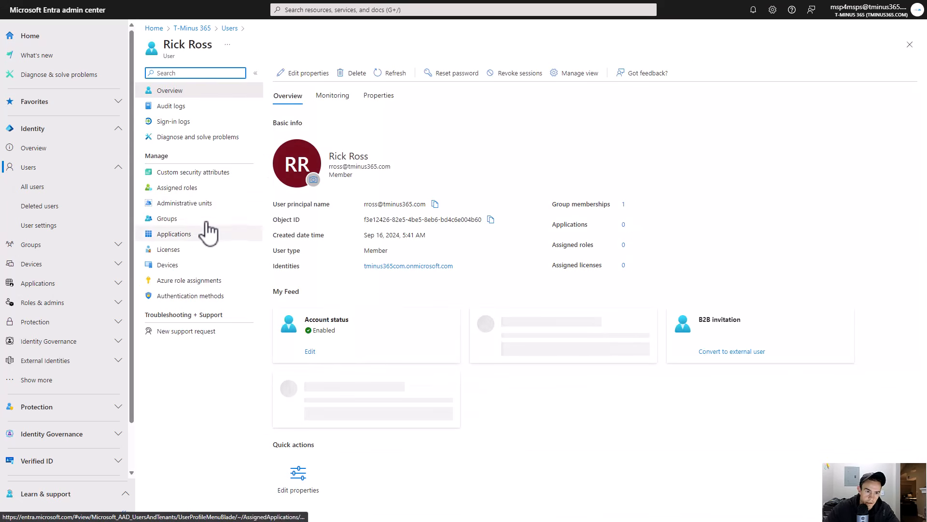
- Check the test user's group memberships and delete the user
left_click(203, 219)
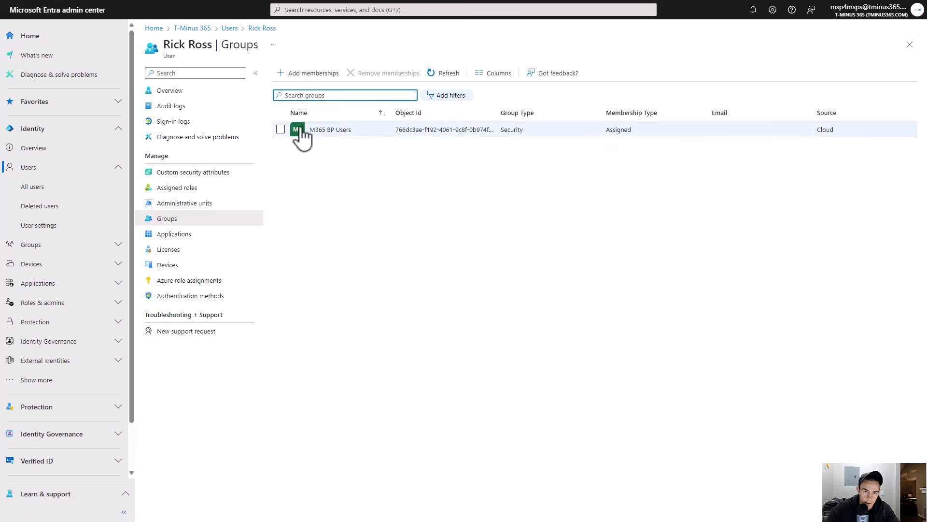
left_click(216, 96)
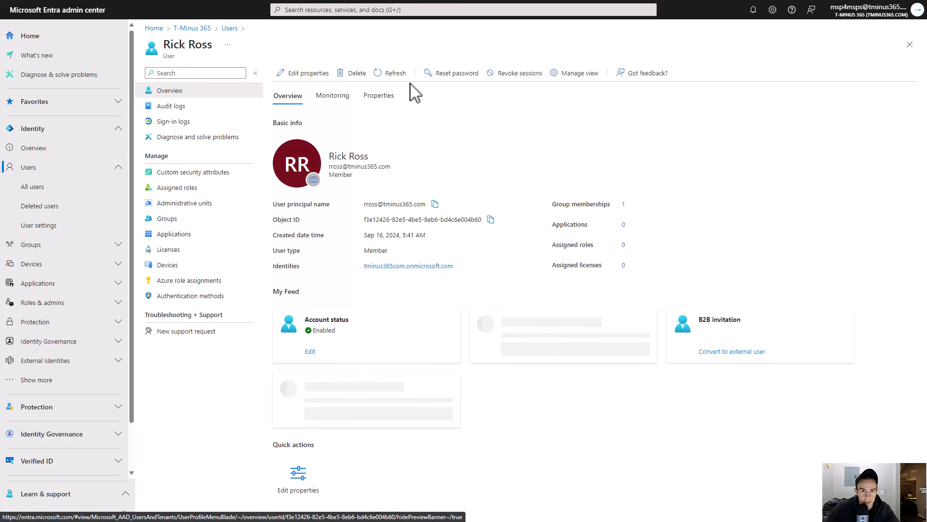
left_click(354, 73)
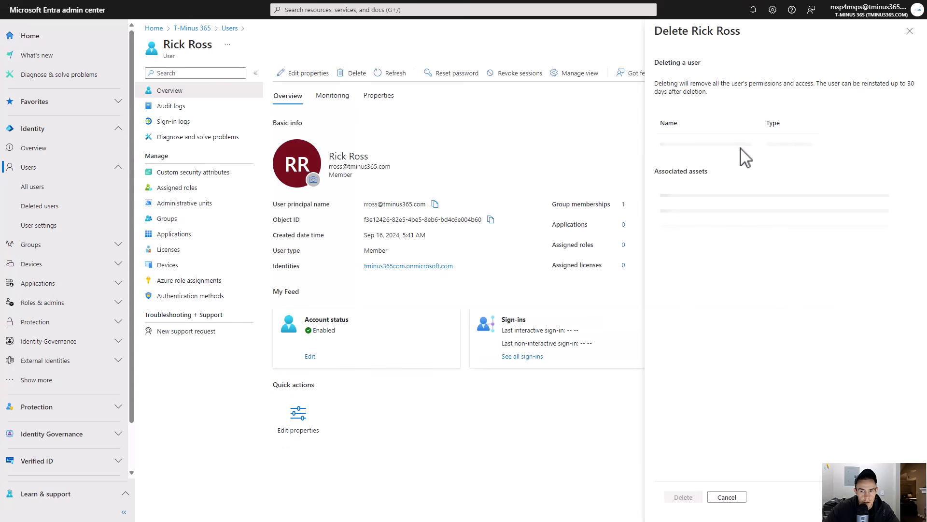
left_click(693, 501)
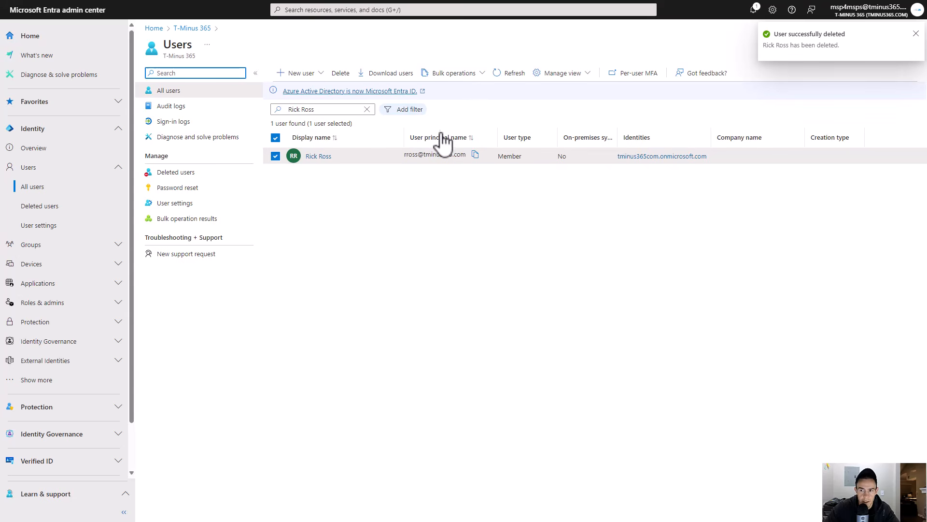
- Resubmit the failed flow run and confirm the resubmission
left_click(747, 236)
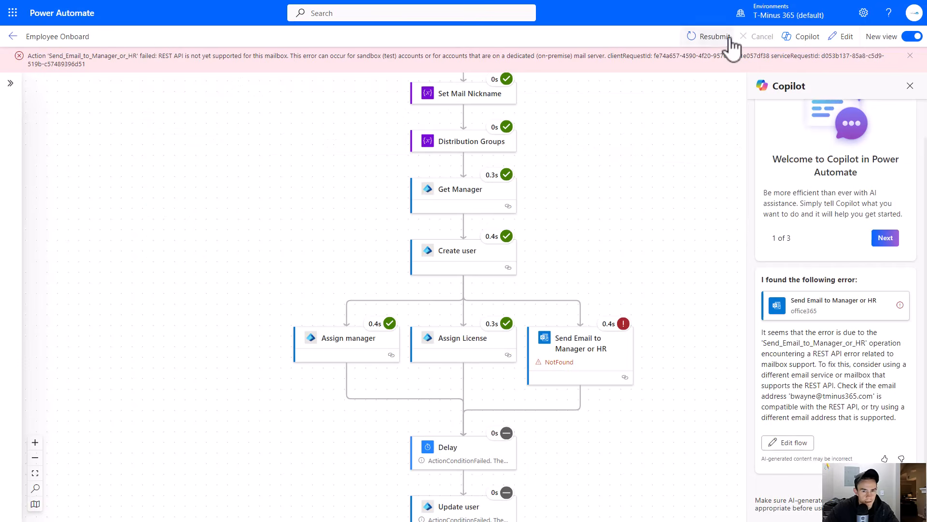
left_click(731, 41)
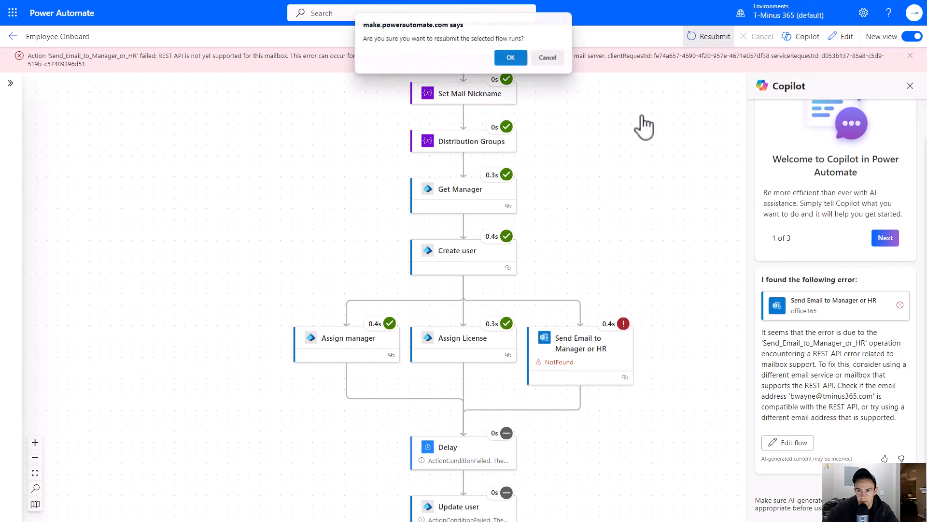
left_click(509, 56)
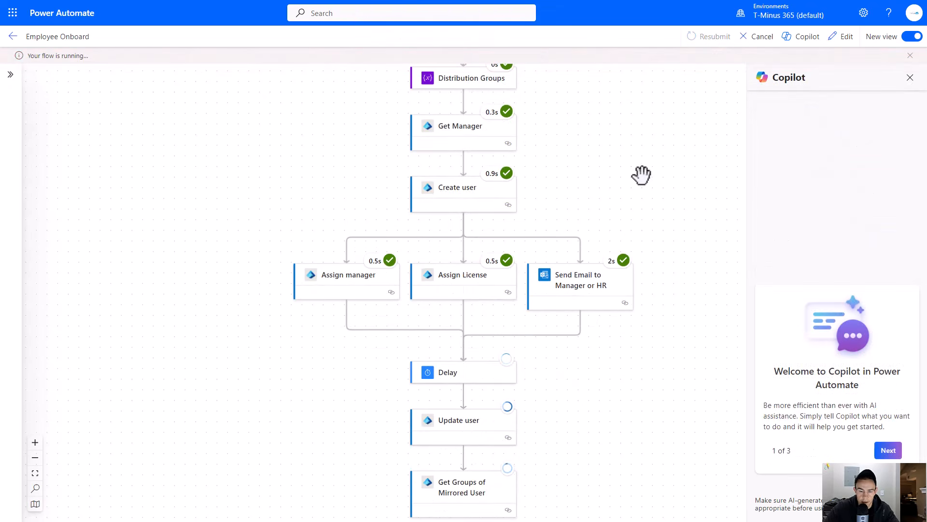
- Close the Copilot pane, follow the resubmitted run's progress, and refresh the Entra users list
scroll(642, 175, "down", 1)
scroll(642, 175, "down", 2)
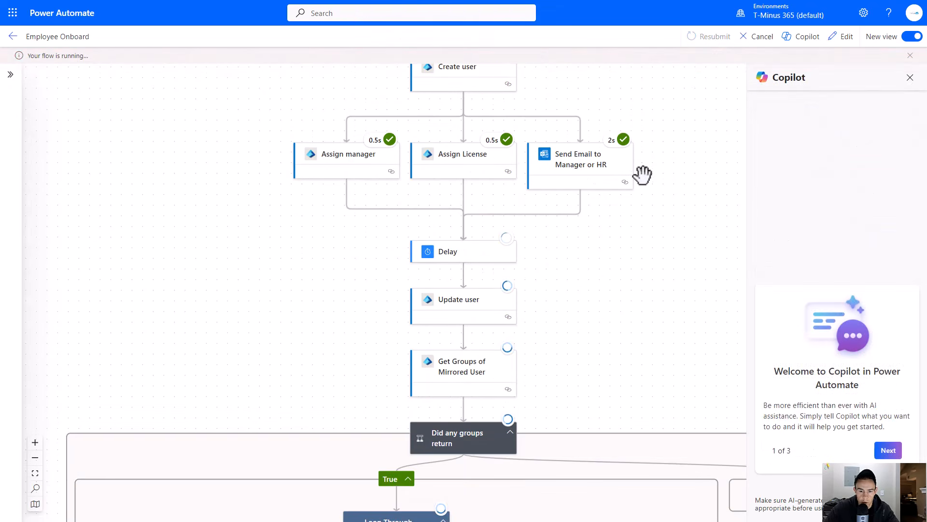
left_click(910, 77)
scroll(647, 169, "up", 2)
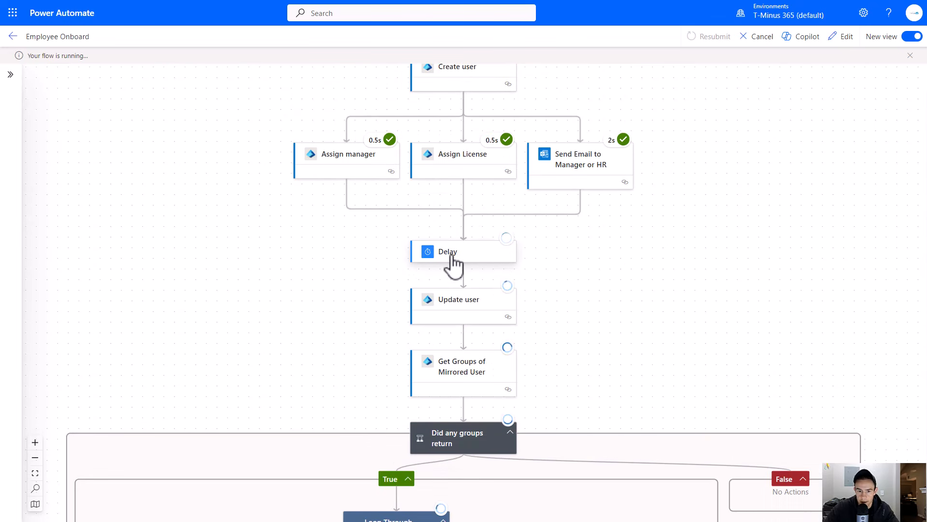
scroll(453, 263, "down", 1)
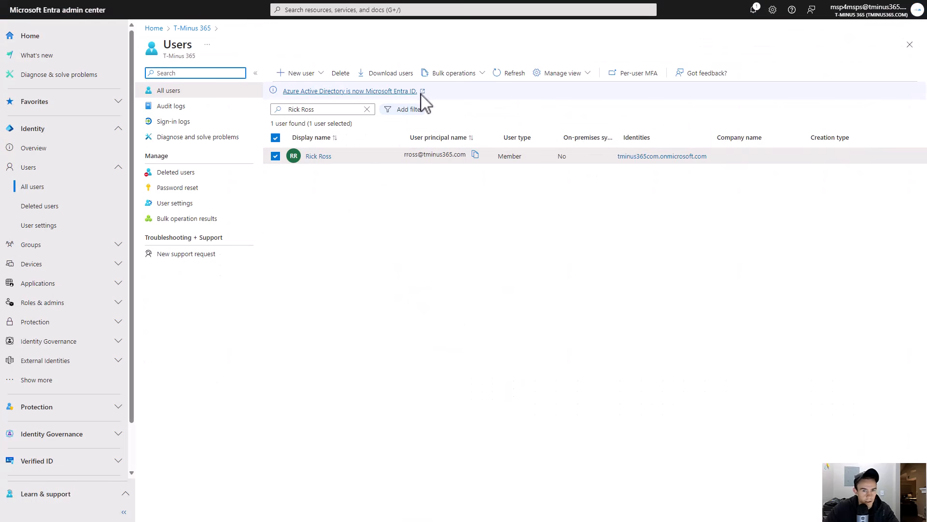
left_click(511, 73)
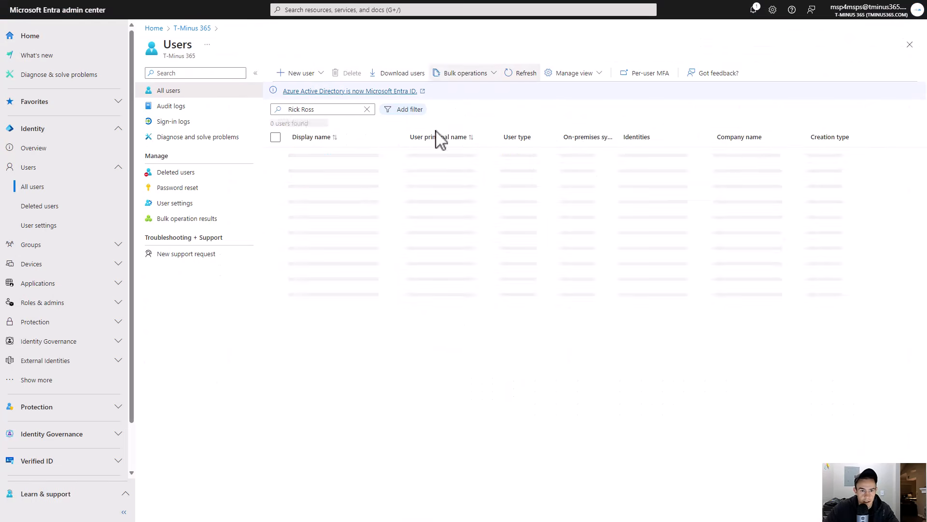
- Open the test user and review its properties, including the assigned manager
left_click(312, 156)
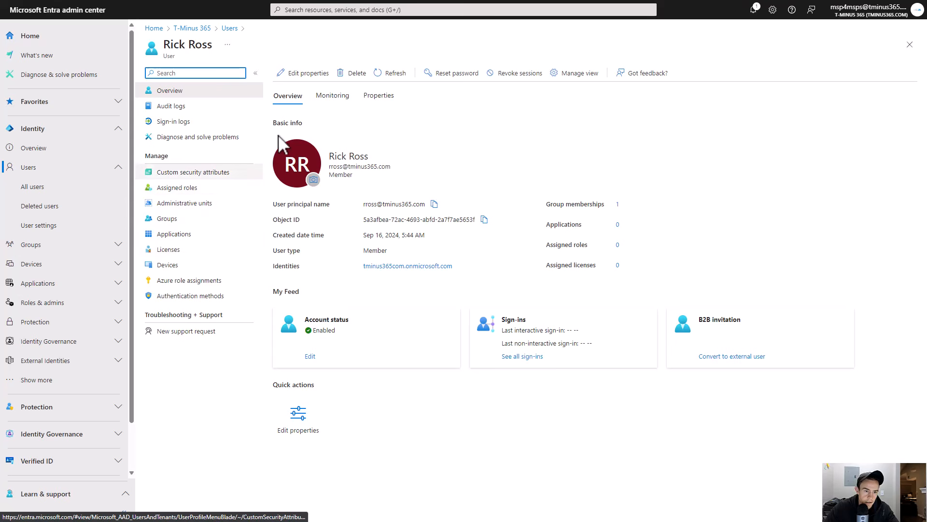
left_click(378, 96)
scroll(411, 157, "down", 1)
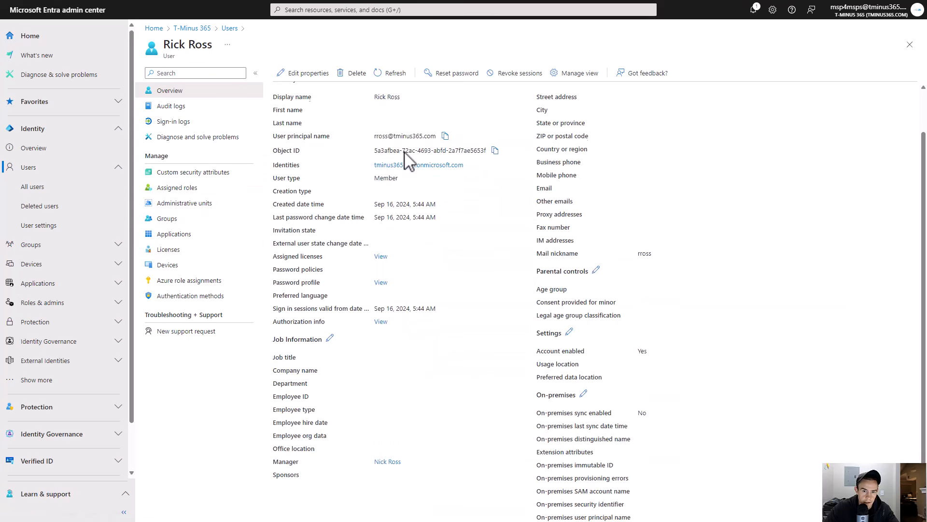
scroll(408, 160, "down", 1)
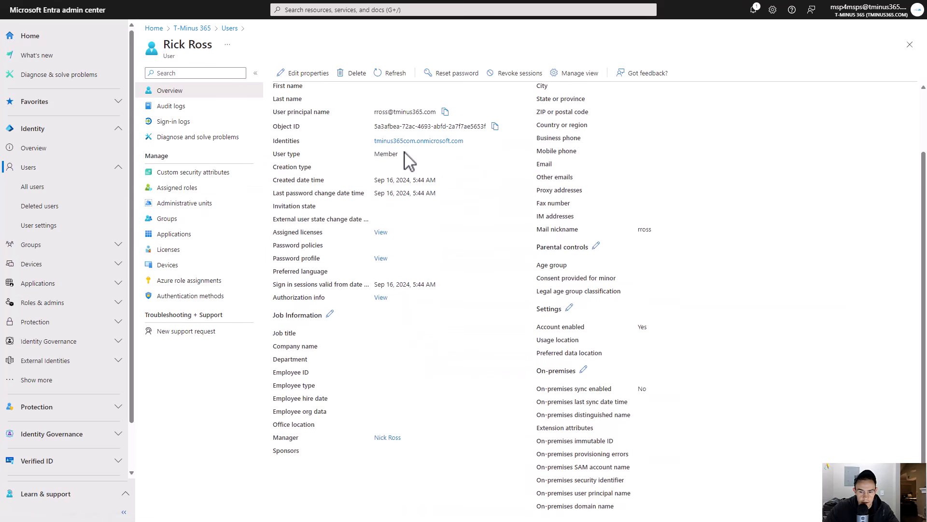
scroll(408, 161, "up", 2)
scroll(403, 153, "down", 2)
triple_click(393, 439)
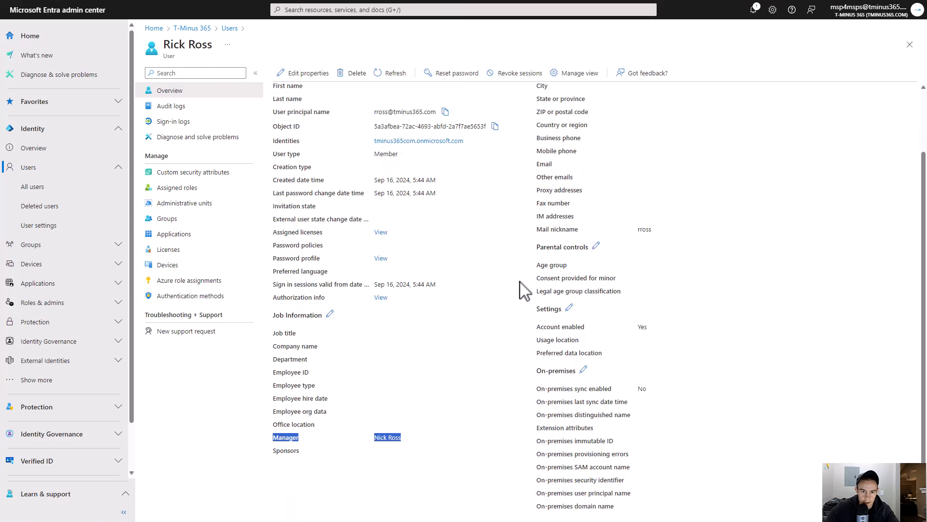
scroll(471, 288, "up", 2)
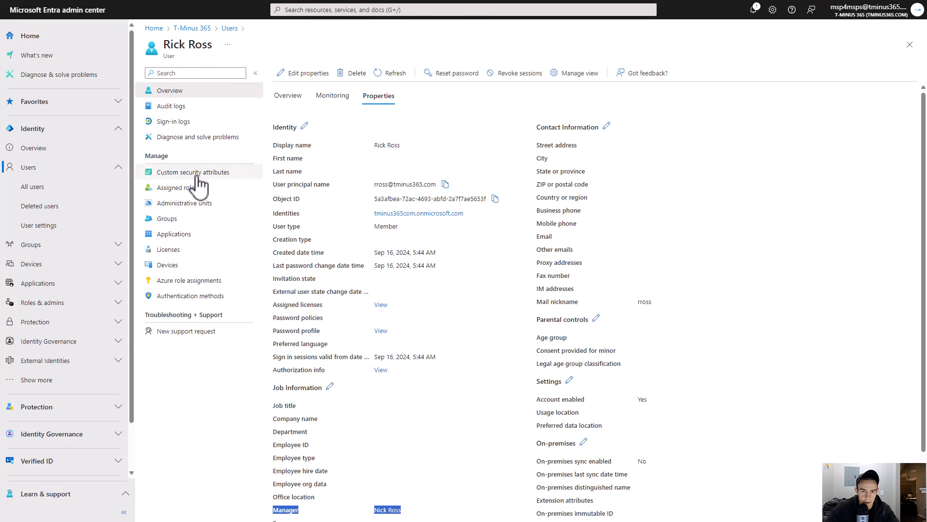
- Check the test user's group memberships while following the flow run through the group-copying loop
left_click(213, 220)
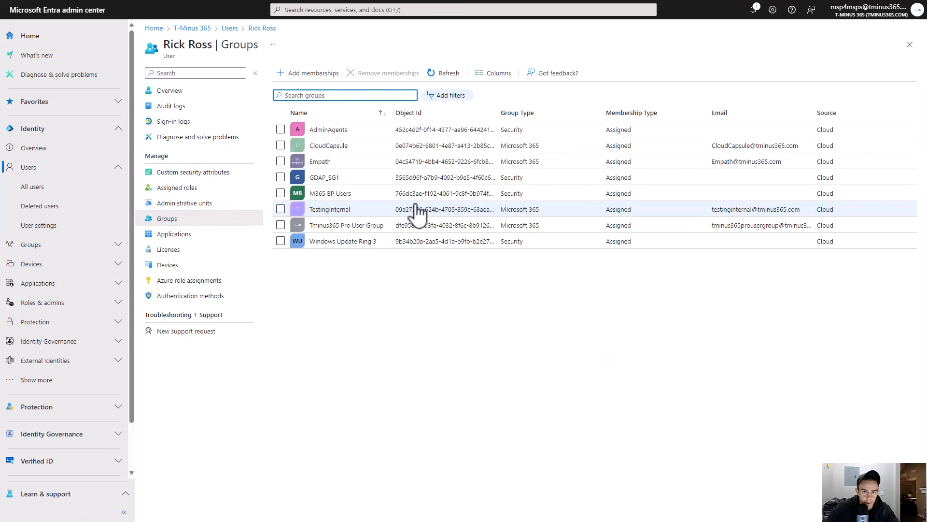
left_click(339, 247)
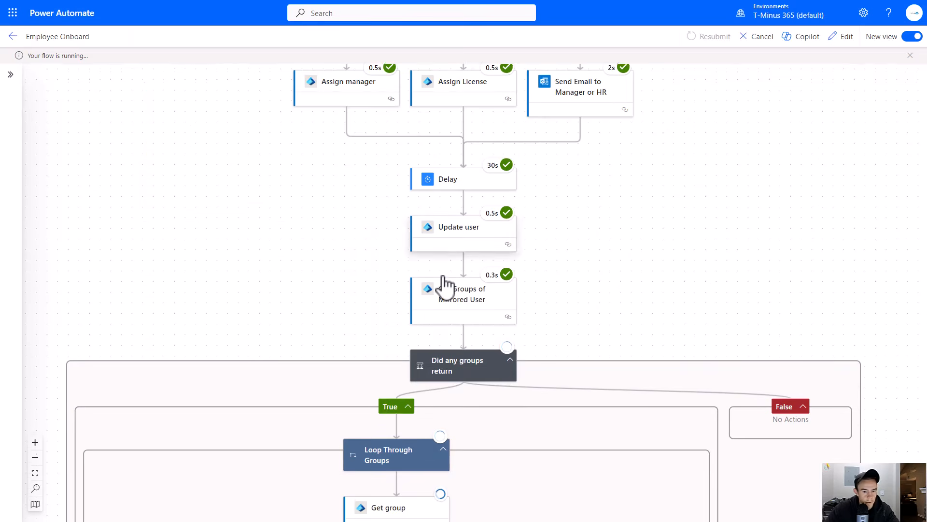
scroll(441, 251, "down", 7)
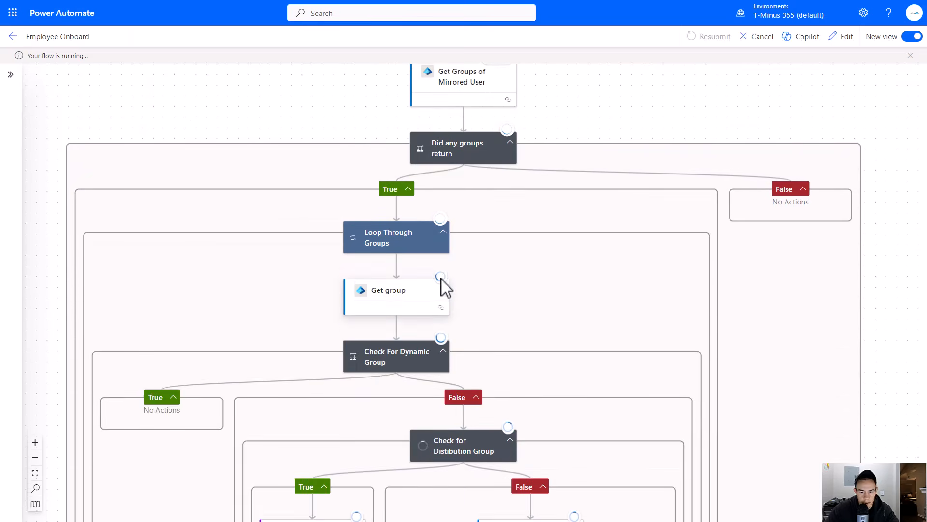
scroll(425, 271, "down", 5)
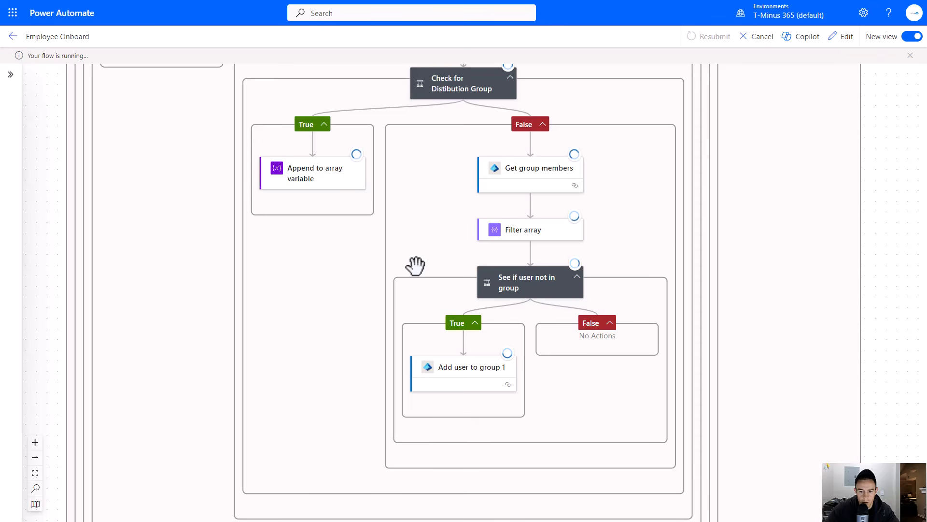
scroll(415, 264, "up", 6)
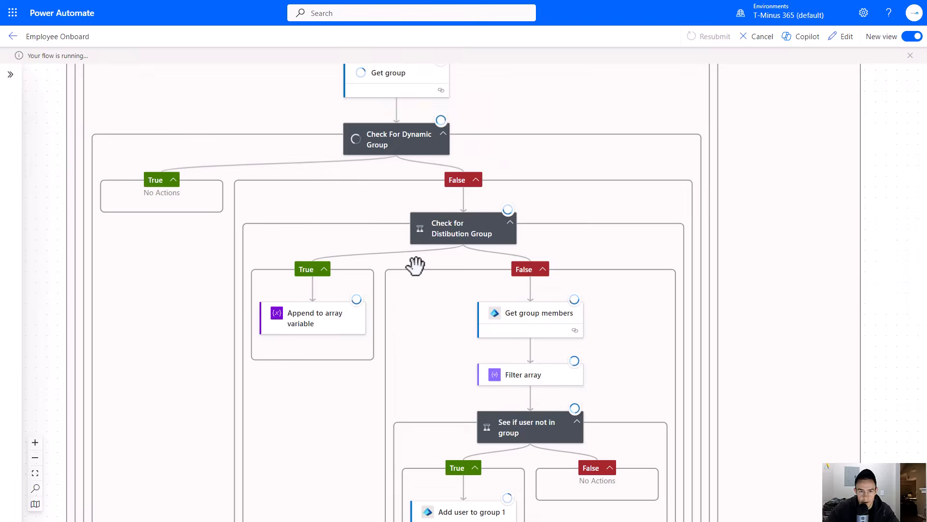
scroll(490, 207, "down", 2)
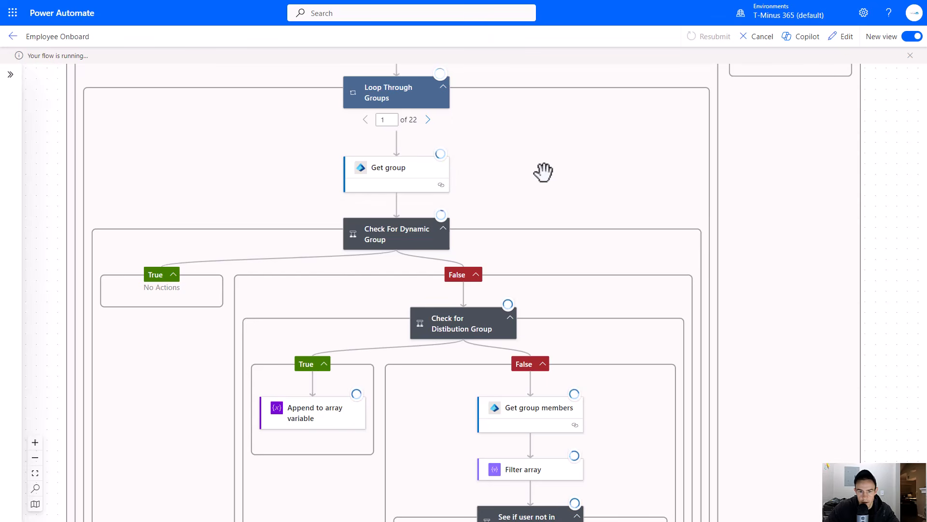
scroll(543, 172, "up", 5)
scroll(543, 176, "down", 2)
scroll(543, 176, "down", 8)
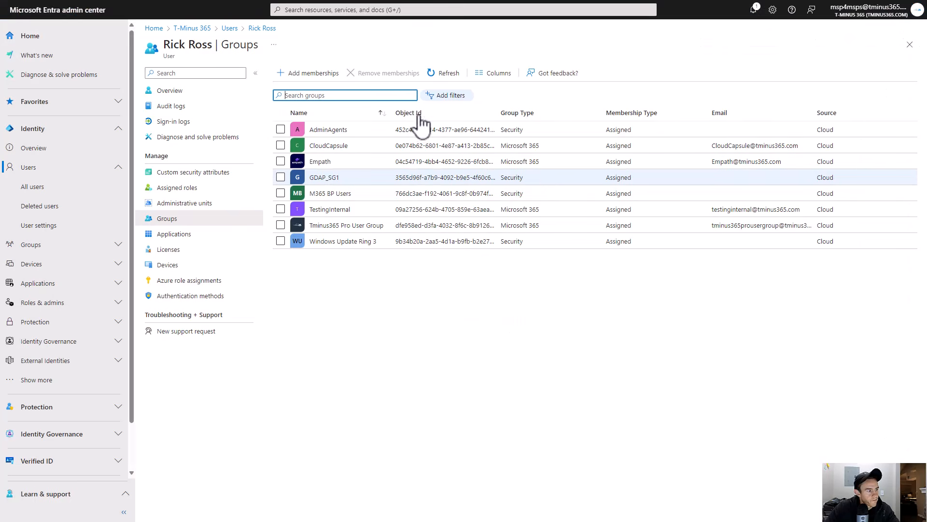
left_click(443, 74)
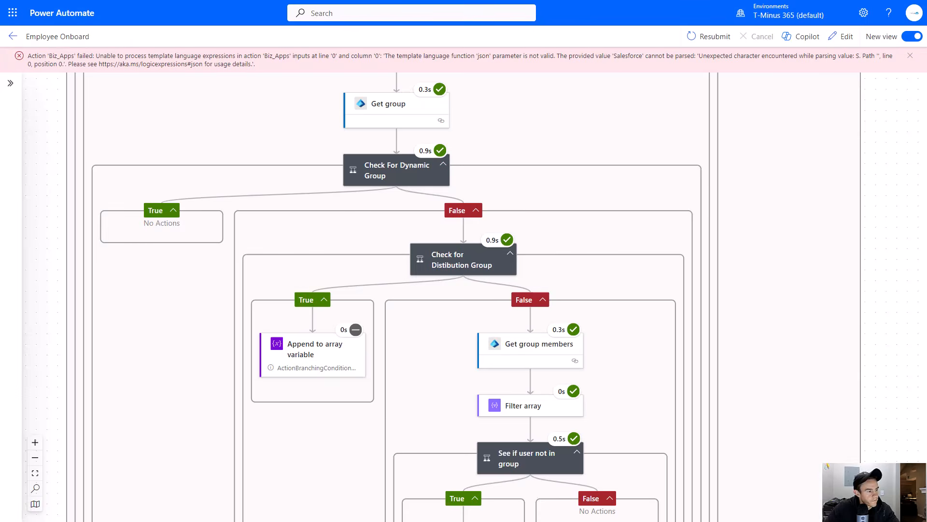
- Open the failed Biz Apps action in the run and read its error details
scroll(329, 240, "down", 10)
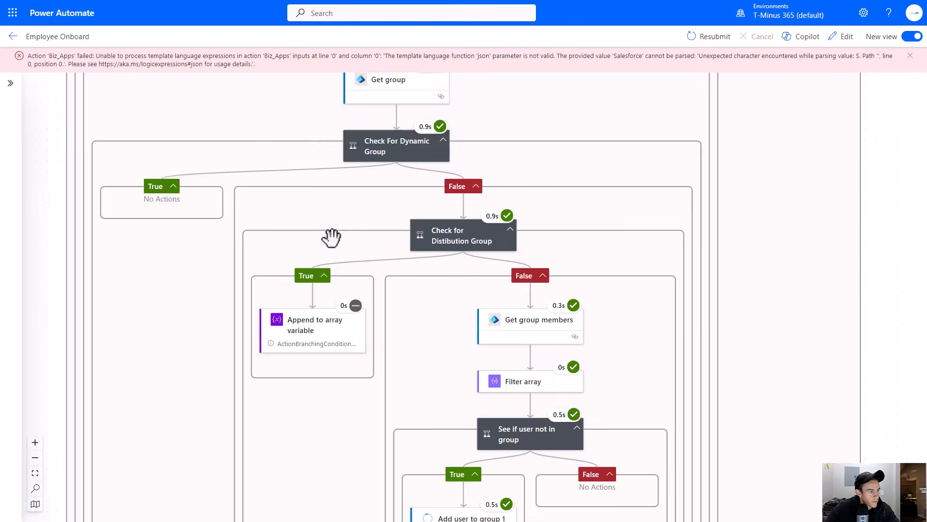
left_click(480, 243)
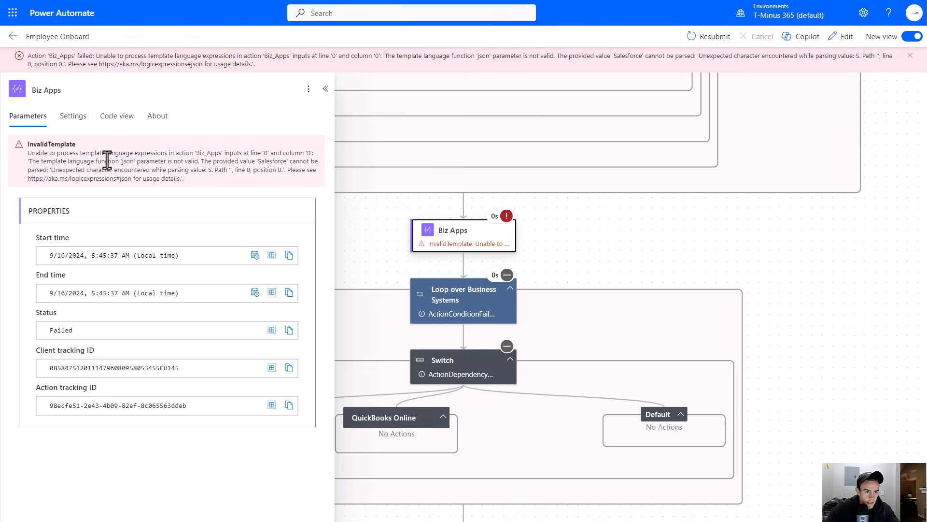
left_click_drag(136, 161, 252, 163)
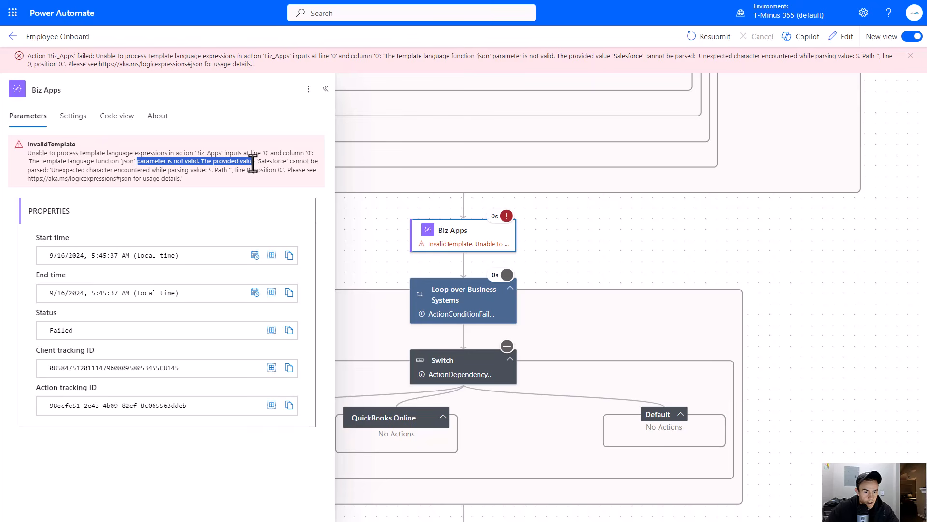
left_click(132, 162)
left_click_drag(143, 163, 144, 163)
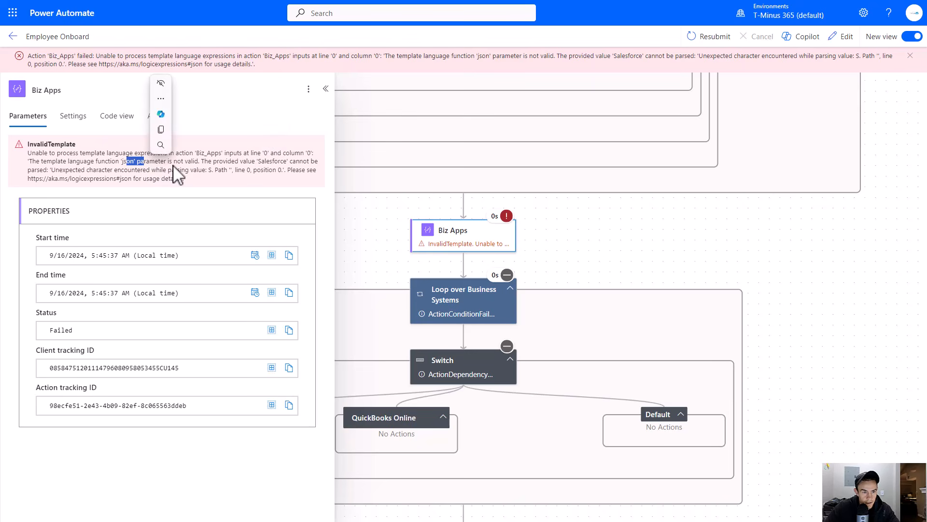
left_click_drag(214, 161, 142, 172)
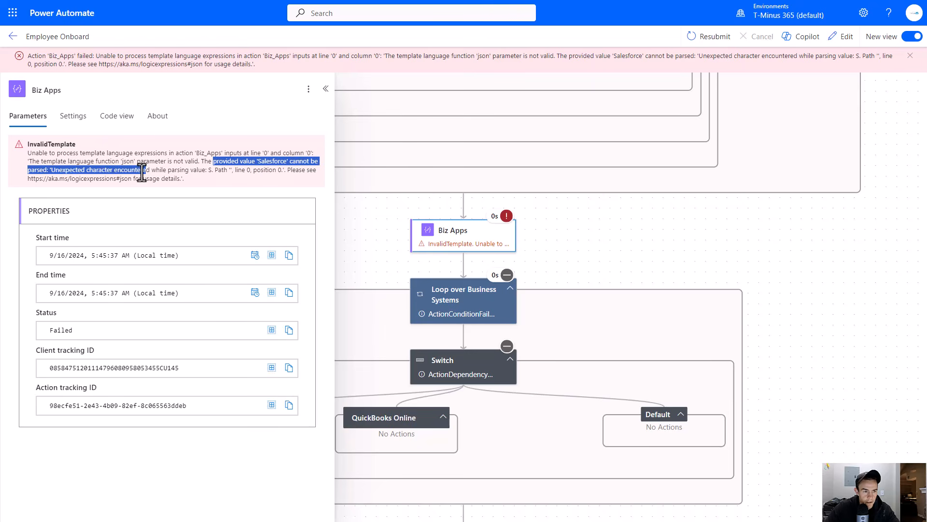
left_click(224, 174)
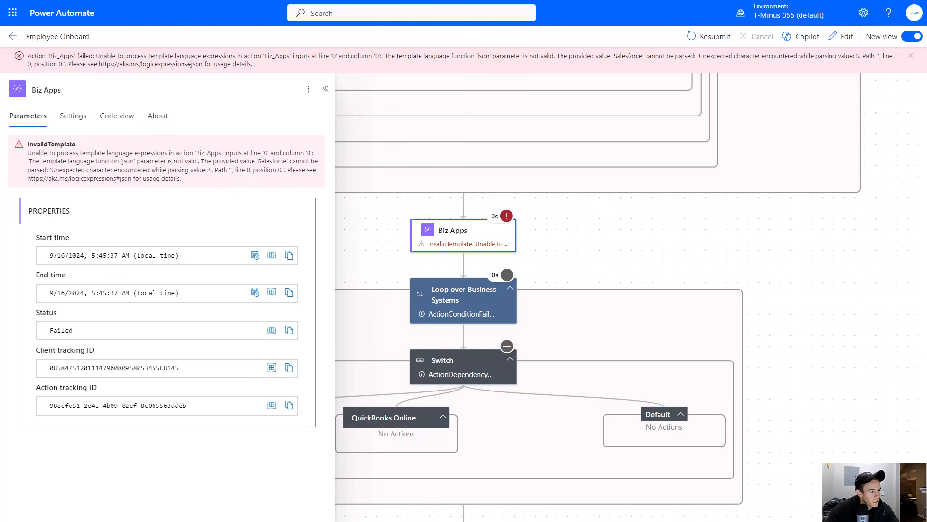
left_click(647, 192)
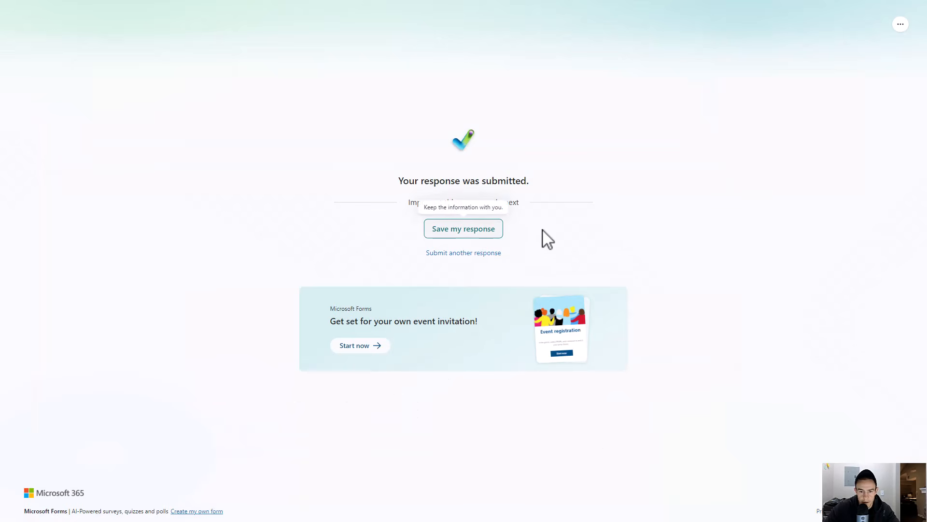
- Switch to the form editor and enable Multiple answers on the Business System Access question
key("F11")
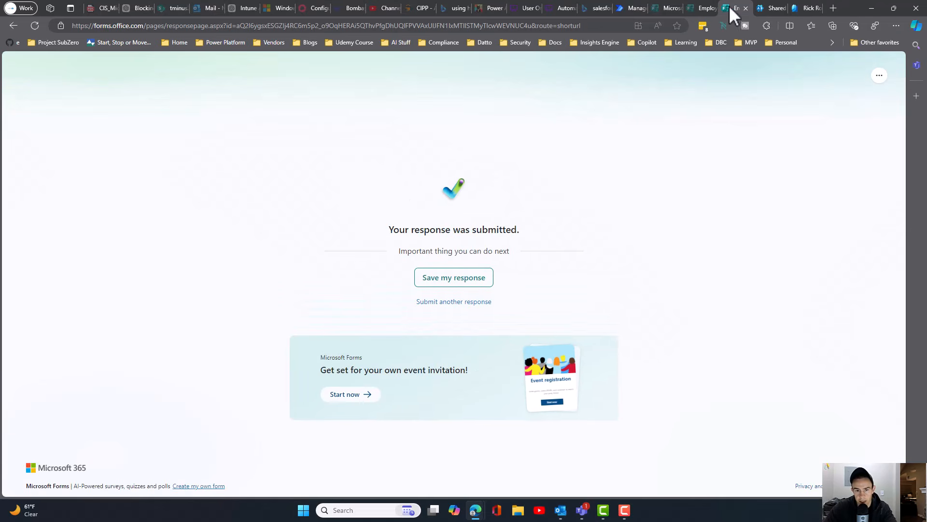
left_click(709, 1)
key("F11")
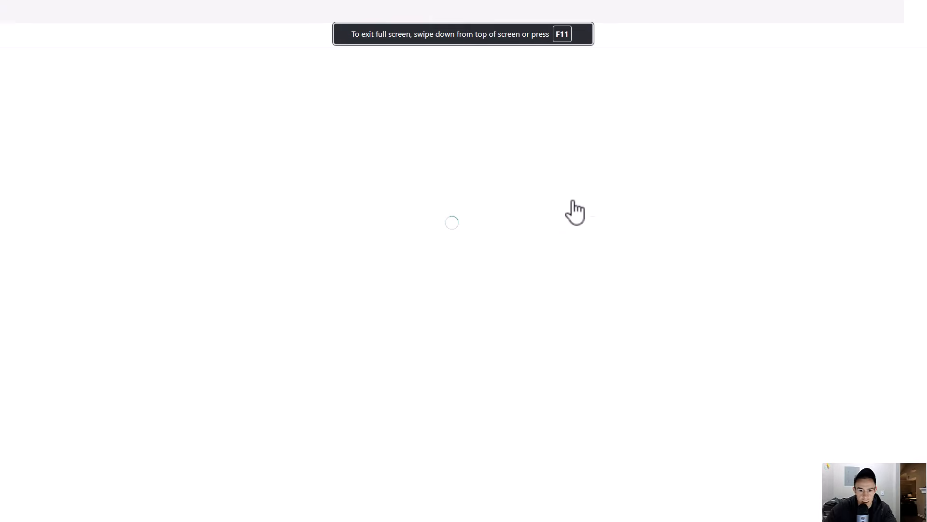
scroll(413, 243, "down", 12)
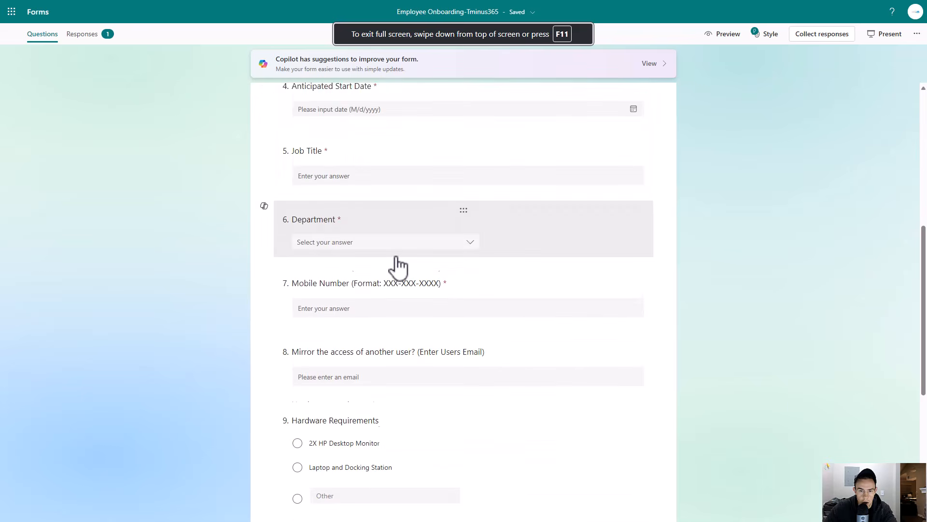
scroll(401, 271, "down", 1)
left_click(435, 281)
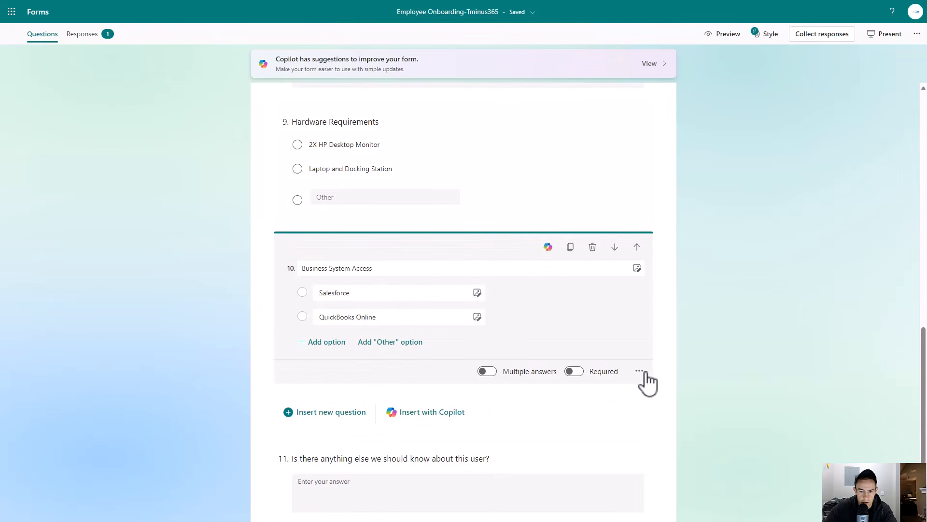
left_click(487, 371)
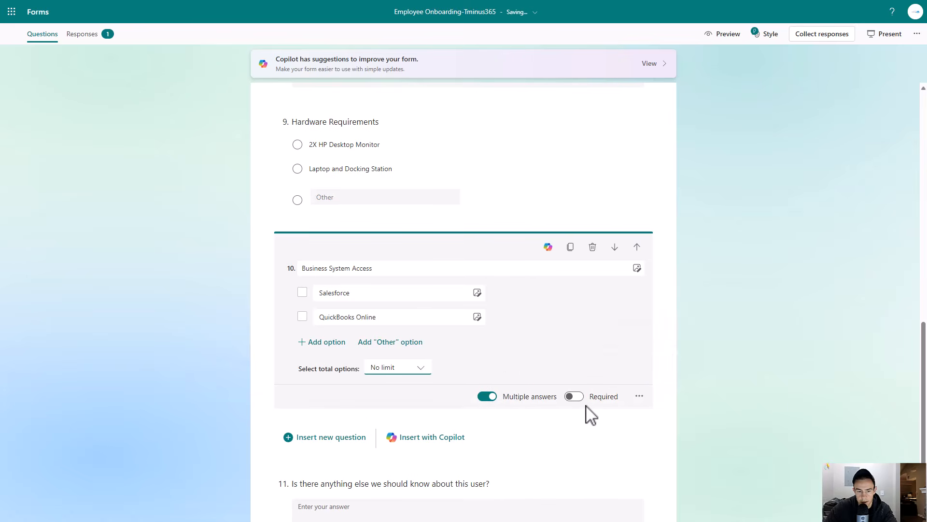
- Copy the form's shortened response link from the collect responses dialog
scroll(450, 367, "down", 2)
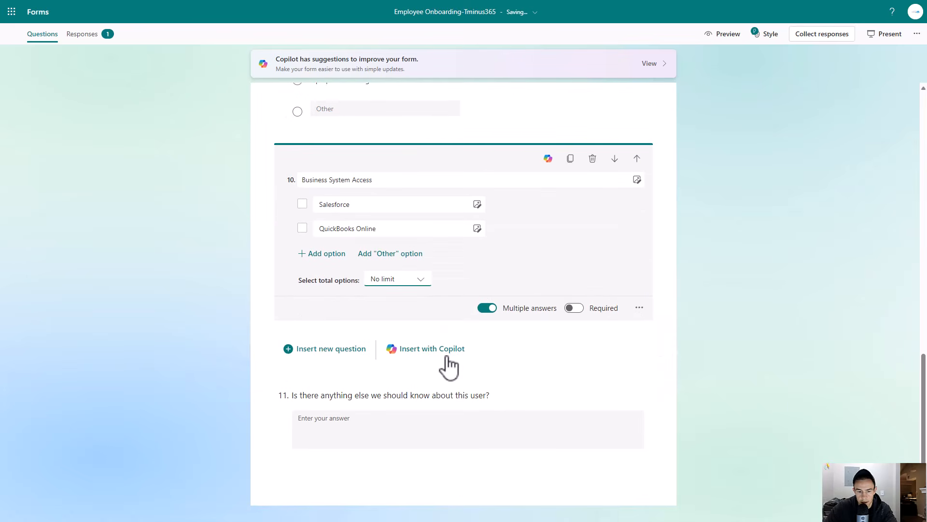
scroll(451, 365, "up", 4)
scroll(464, 373, "down", 3)
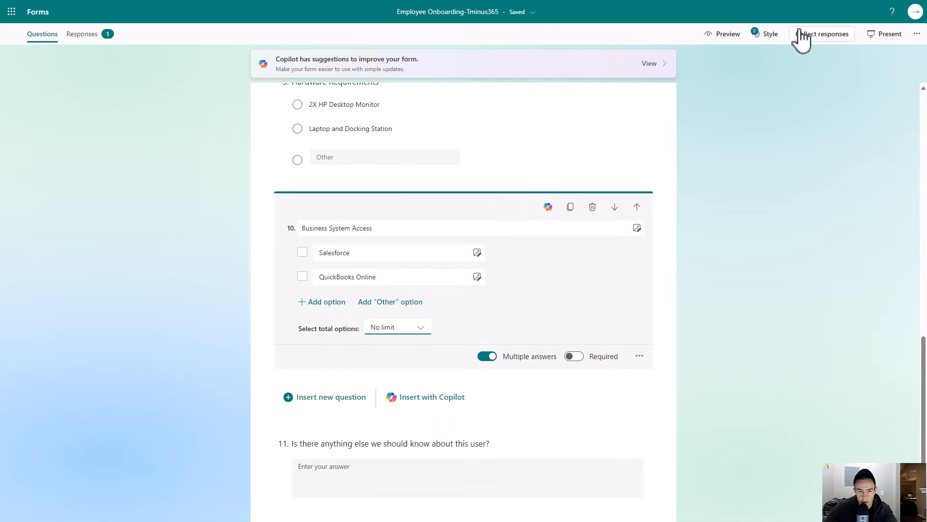
left_click(916, 33)
left_click(831, 36)
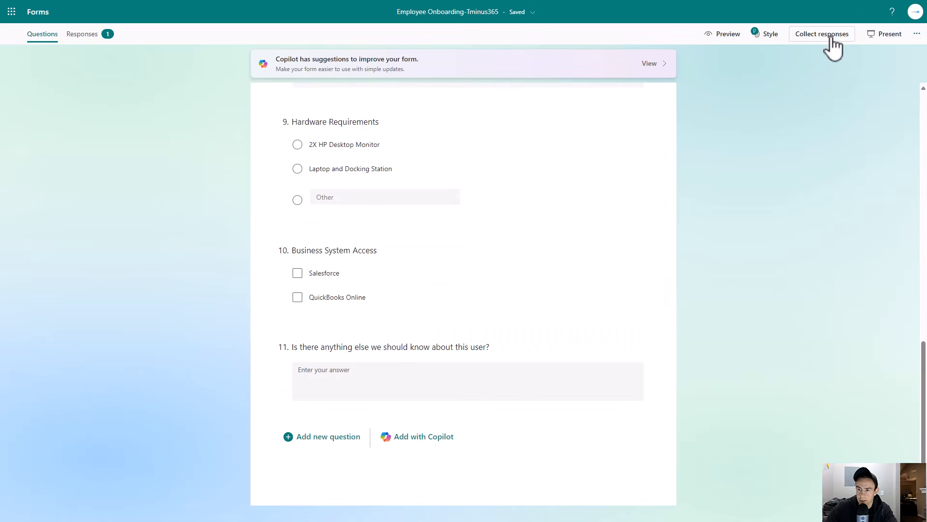
left_click(831, 37)
left_click(594, 114)
left_click(646, 114)
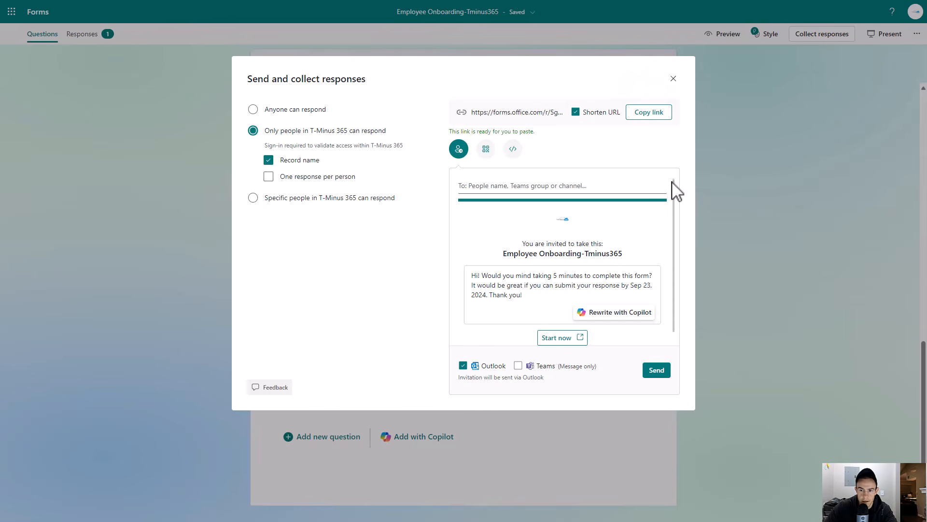
left_click(673, 78)
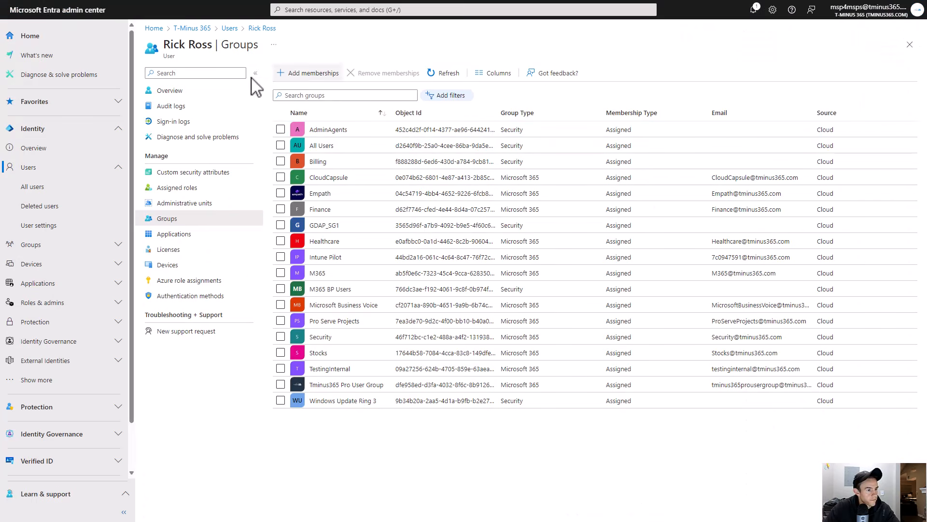
- Delete the test user from its overview page
left_click(195, 91)
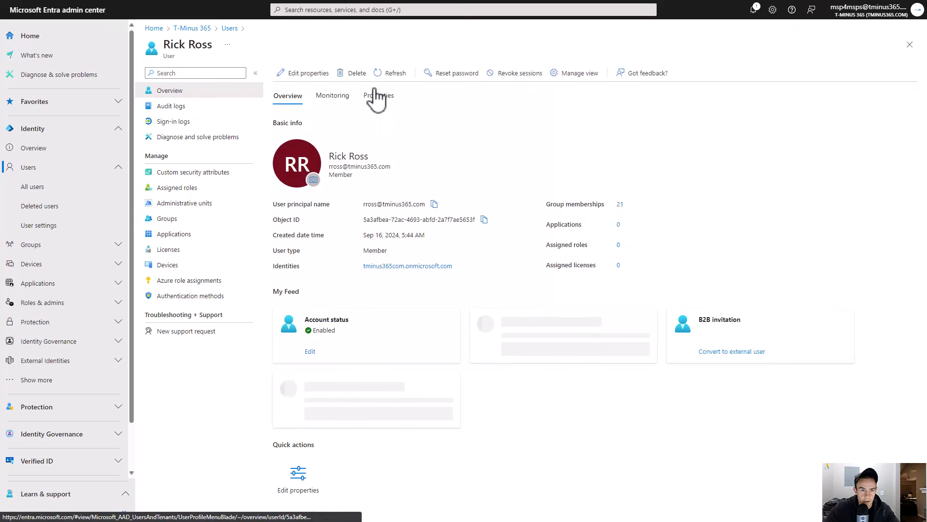
left_click(347, 73)
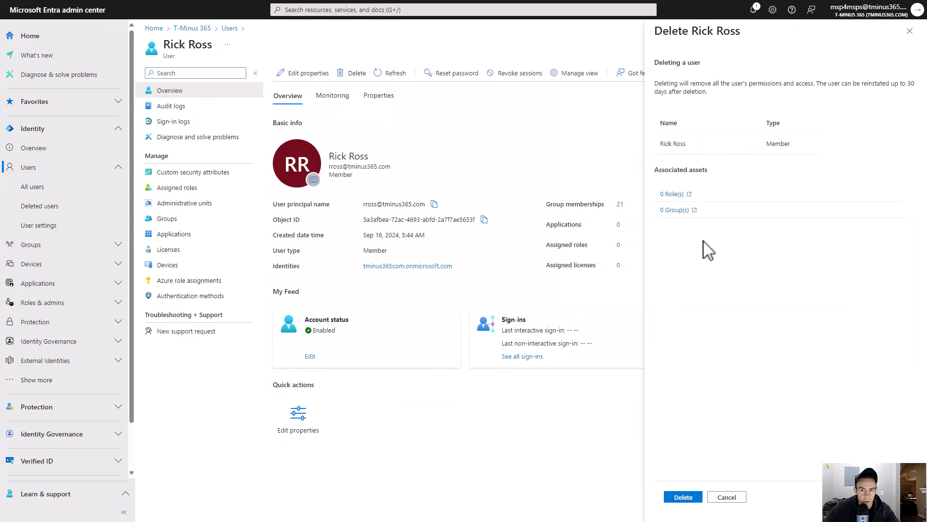
left_click(695, 498)
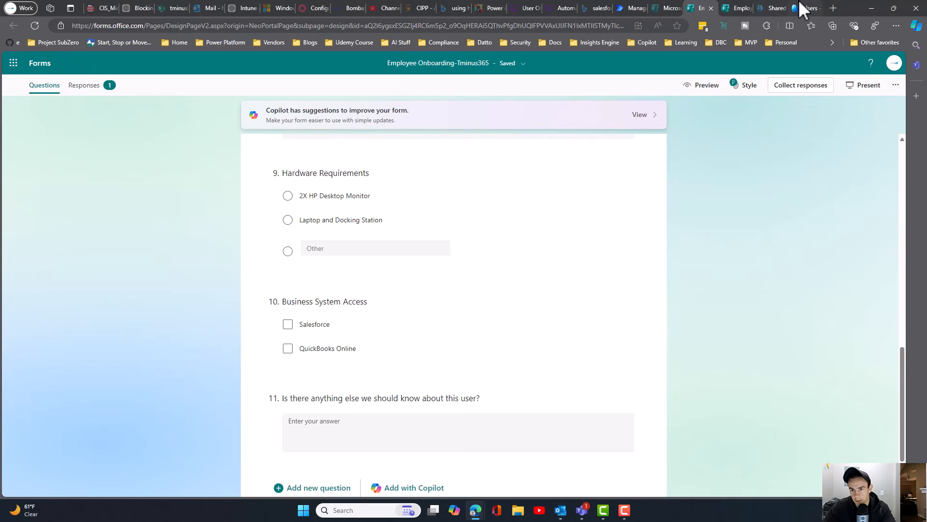
- Open the copied form link in a new browser tab
left_click(802, 8)
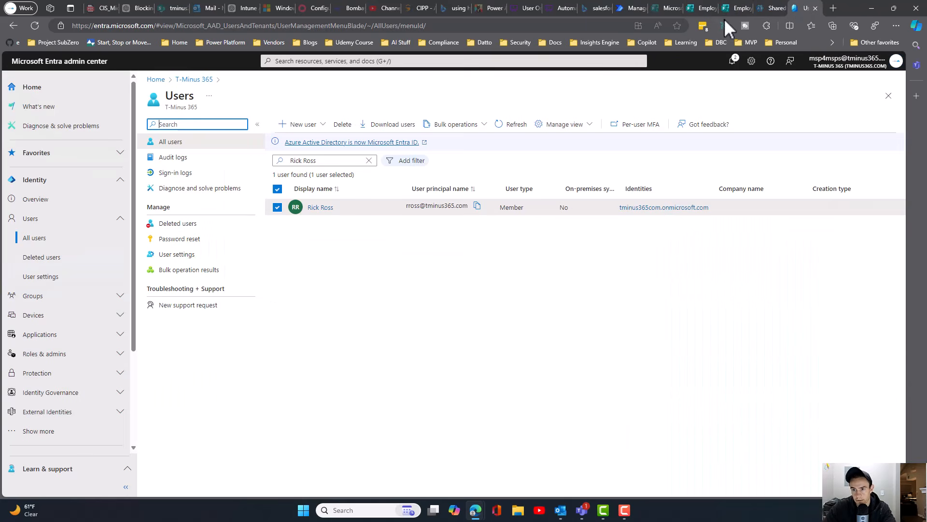
left_click(833, 8)
key("ctrl+v")
key("Return")
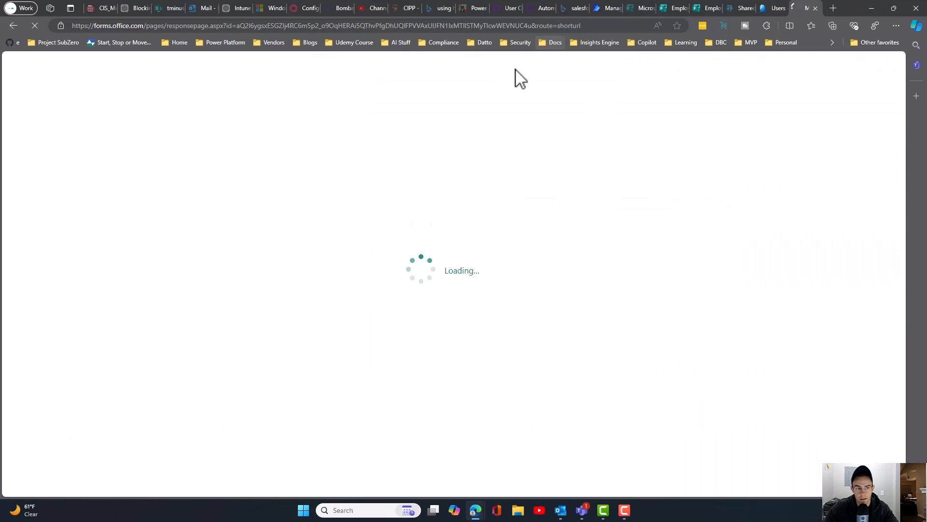
- Fill in the onboarding form with the new user's full name, desired e-mail address, manager's e-mail and start date 9/16/2024
key("F11")
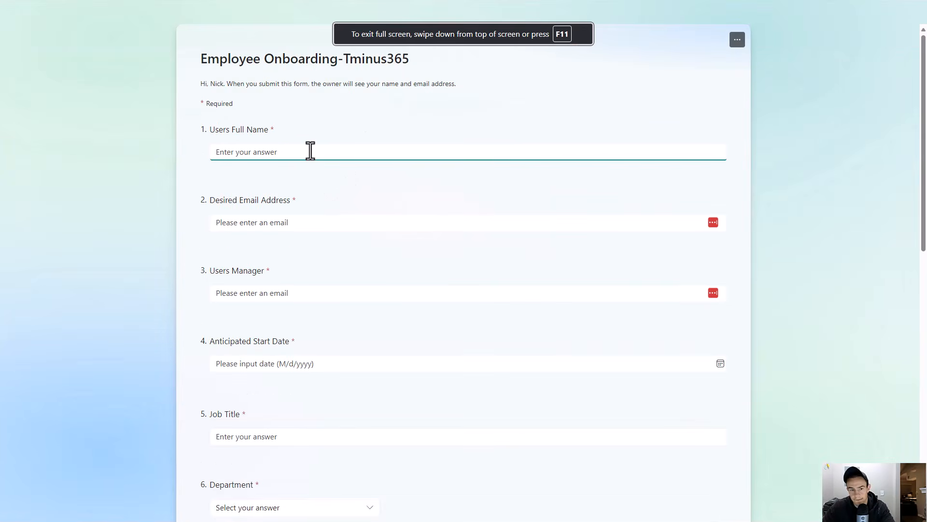
left_click(310, 151)
type("Rick Ross")
key("Tab")
type("rross@")
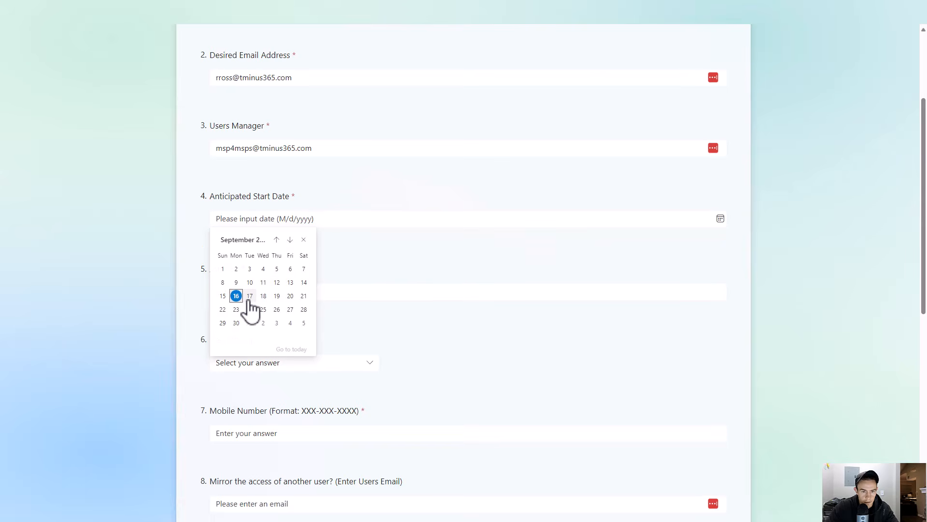
left_click(244, 297)
left_click(258, 289)
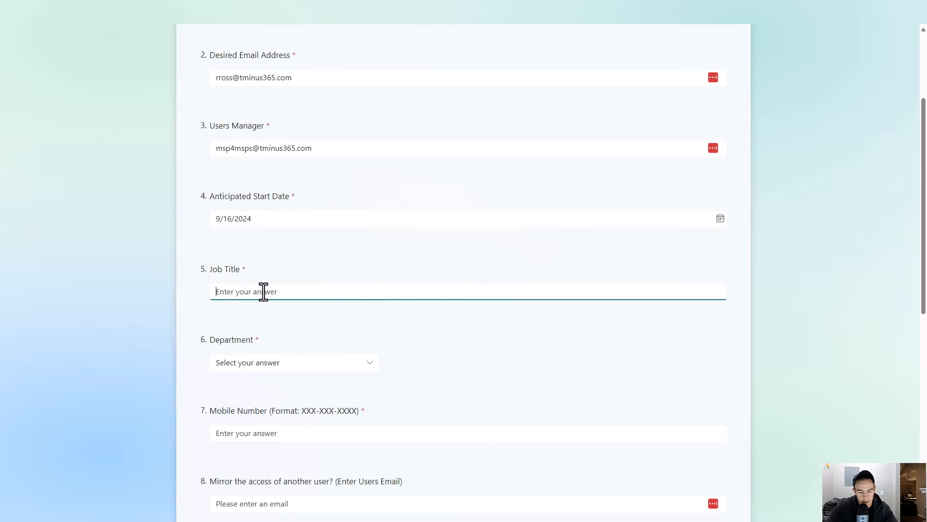
- Set the job title to VP of Product and choose Software Developer as the department
type("VP of Product")
left_click(273, 363)
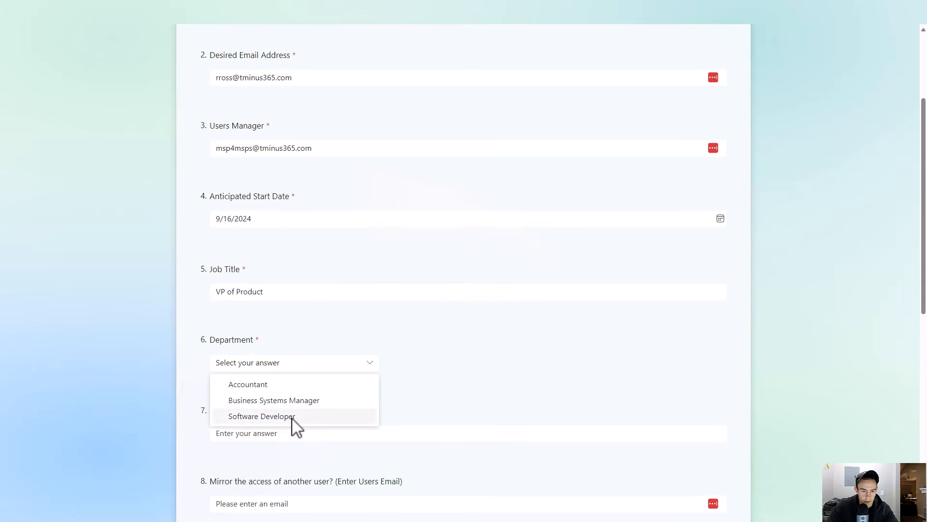
left_click(290, 416)
- Enter the user's mobile number and pick a saved e-mail for the mirror-access user
scroll(309, 415, "down", 2)
scroll(320, 413, "down", 1)
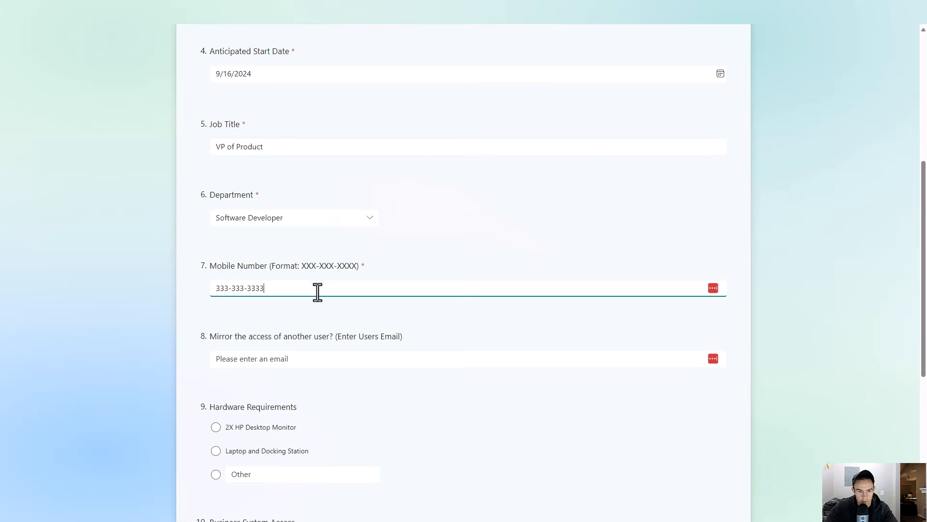
scroll(295, 311, "down", 1)
left_click(272, 314)
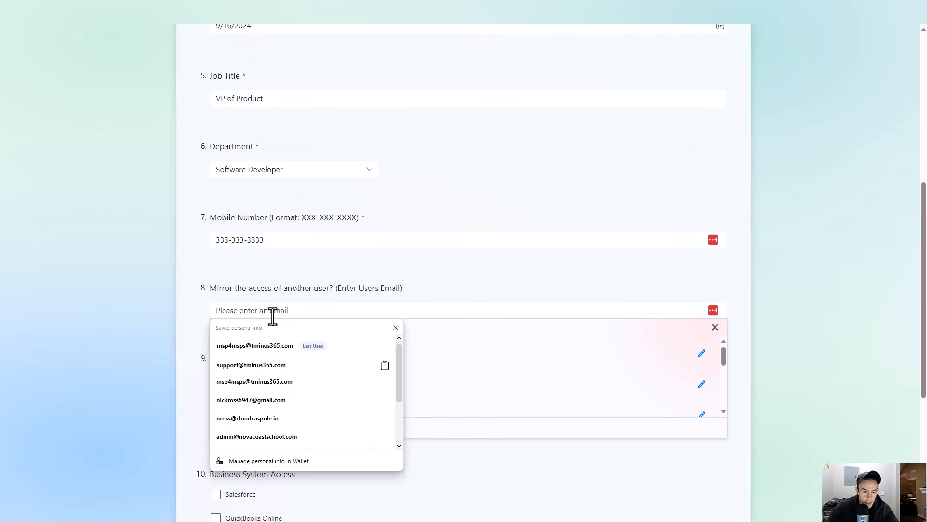
left_click(256, 346)
- Choose 2X HP Desktop Monitor for hardware and tick both Salesforce and QuickBooks Online for business system access
scroll(254, 367, "down", 1)
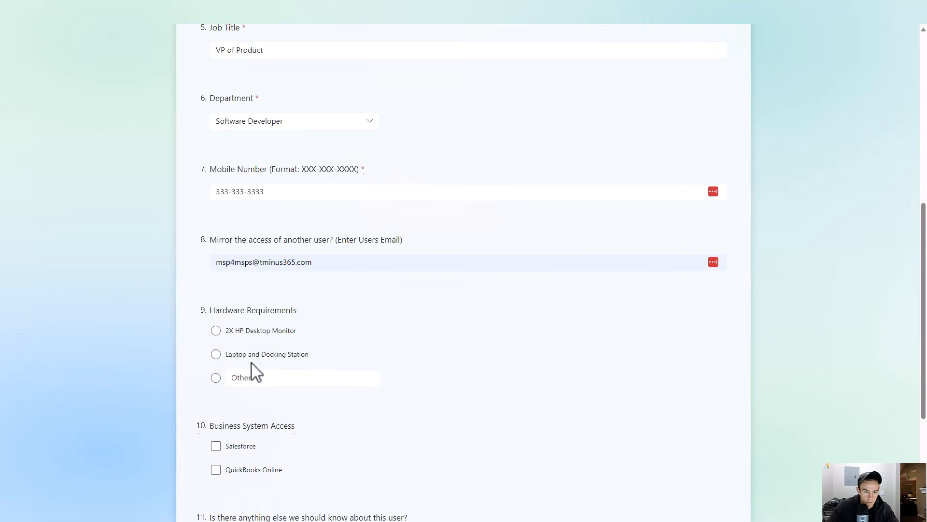
left_click(261, 332)
scroll(300, 378, "down", 3)
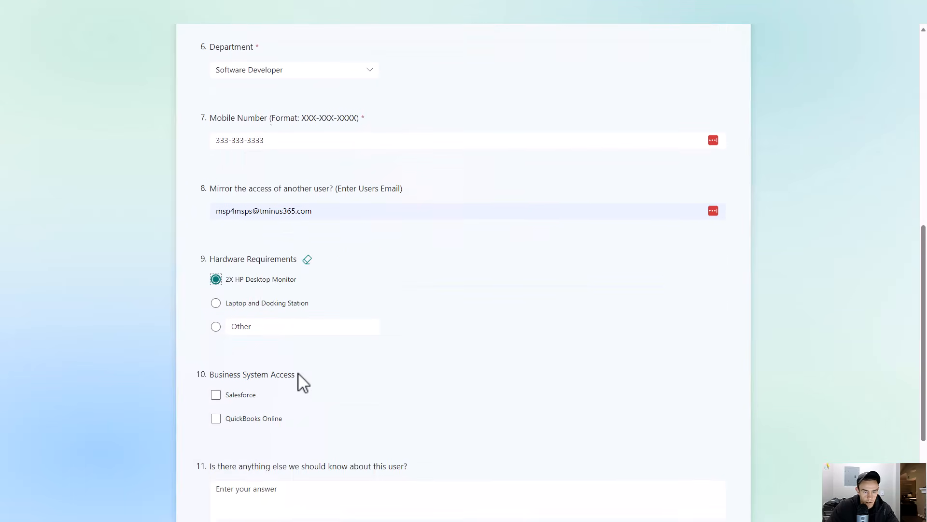
left_click(239, 324)
scroll(300, 400, "down", 1)
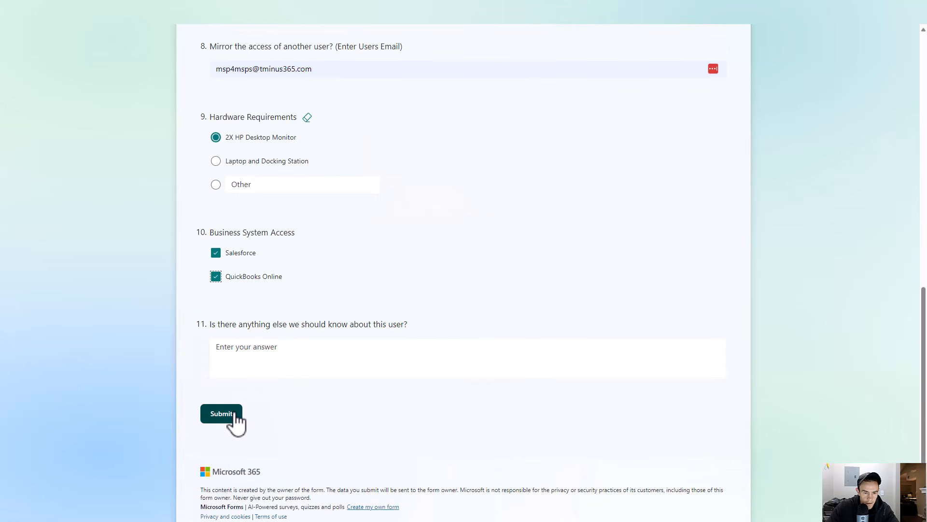
- Enter Test as additional information and submit the form response
left_click(271, 356)
type("Test")
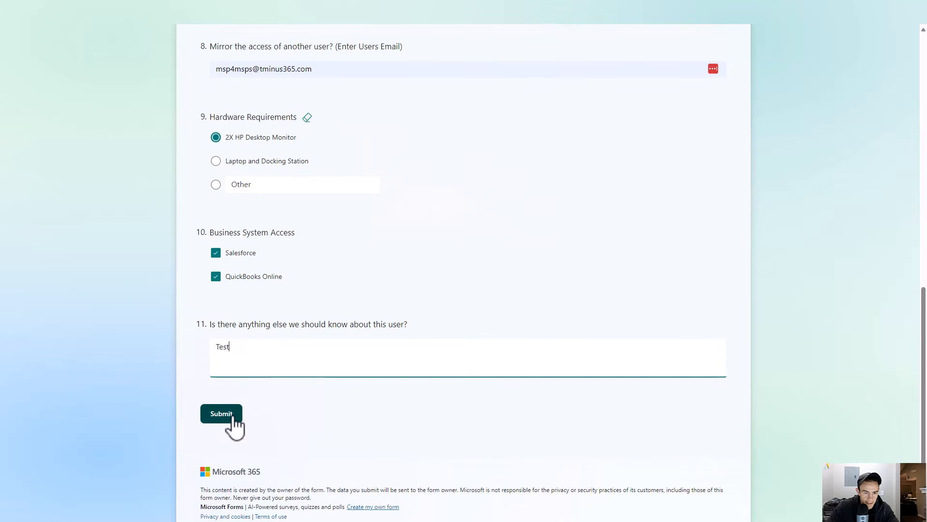
left_click(233, 418)
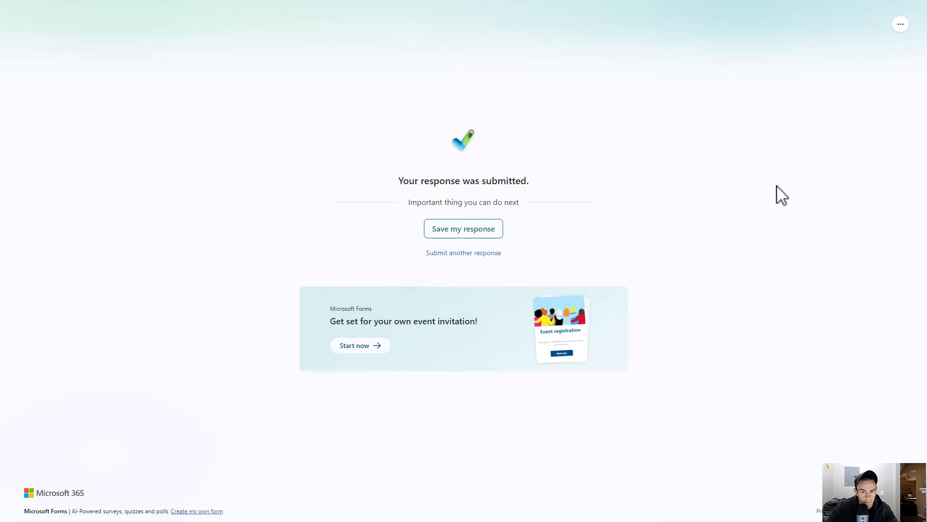
- Return to the Employee Onboard flow and open its newest run from the run history
key("F11")
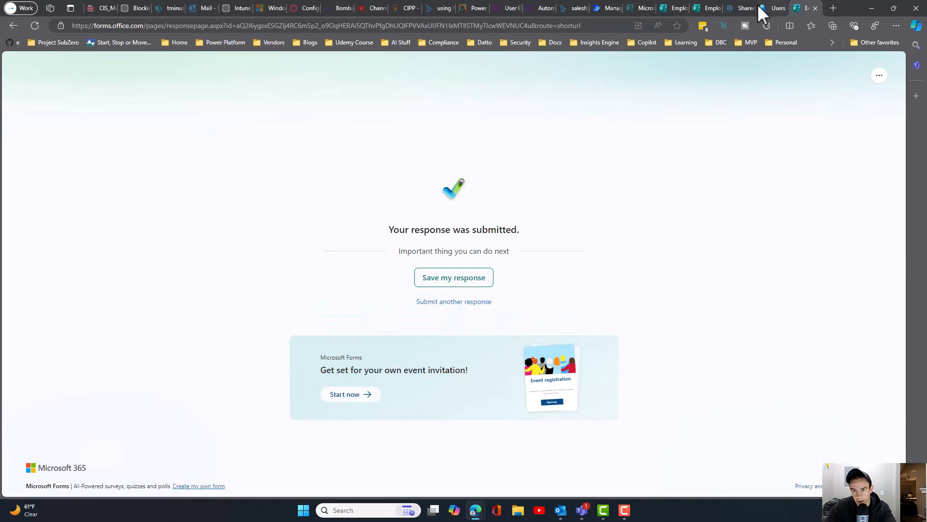
left_click(600, 4)
key("F11")
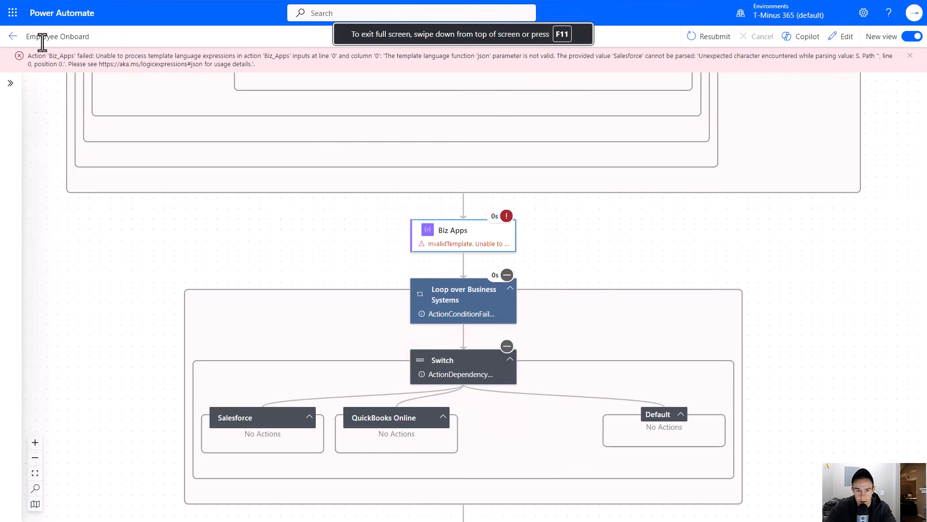
left_click(14, 38)
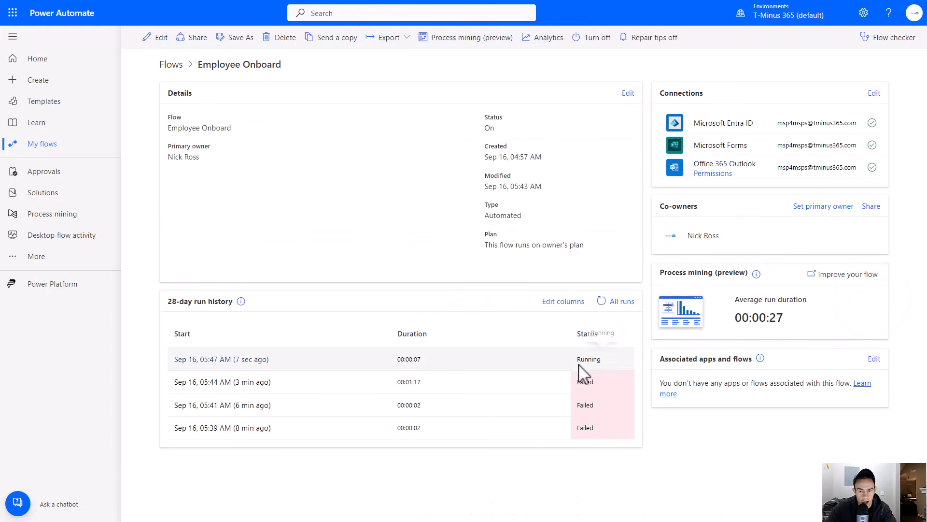
left_click(216, 367)
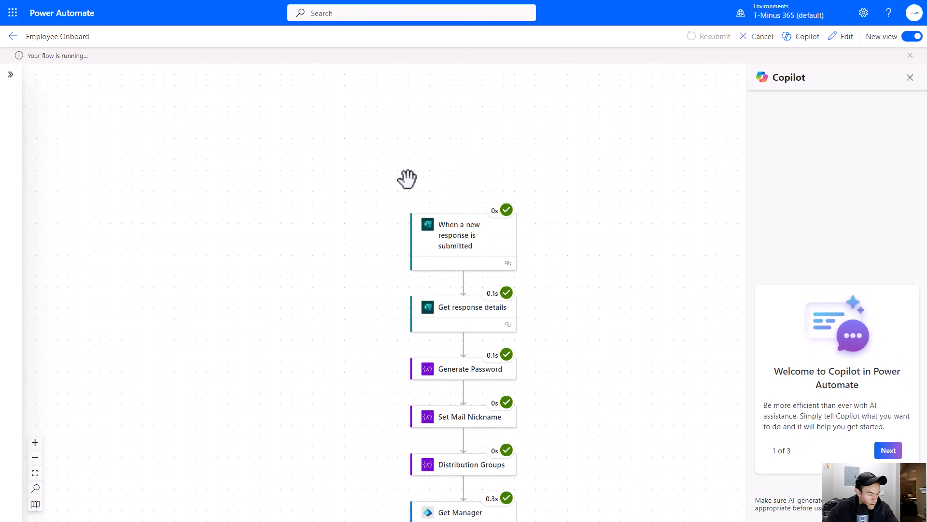
- Review the running flow's actions from top to bottom
scroll(470, 276, "down", 12)
scroll(469, 277, "down", 12)
scroll(469, 282, "down", 5)
scroll(503, 358, "down", 3)
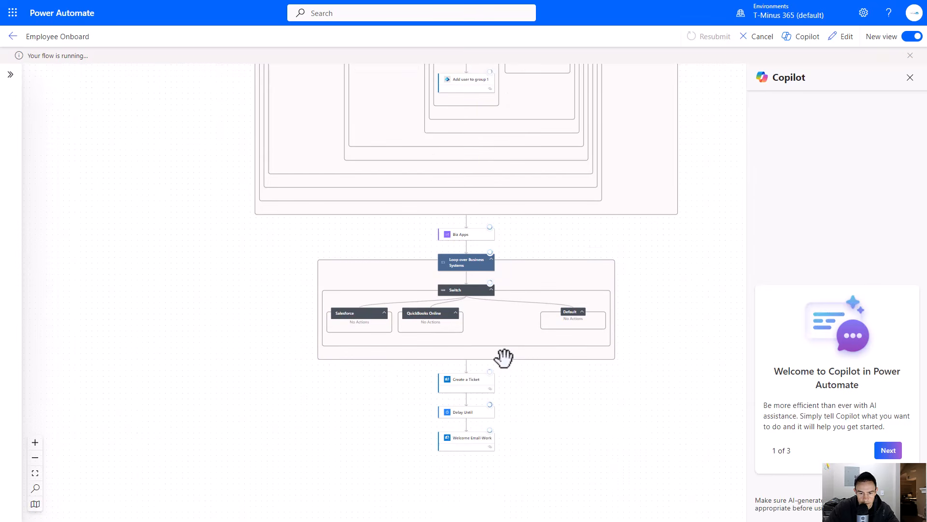
scroll(503, 355, "up", 3)
scroll(472, 321, "up", 10)
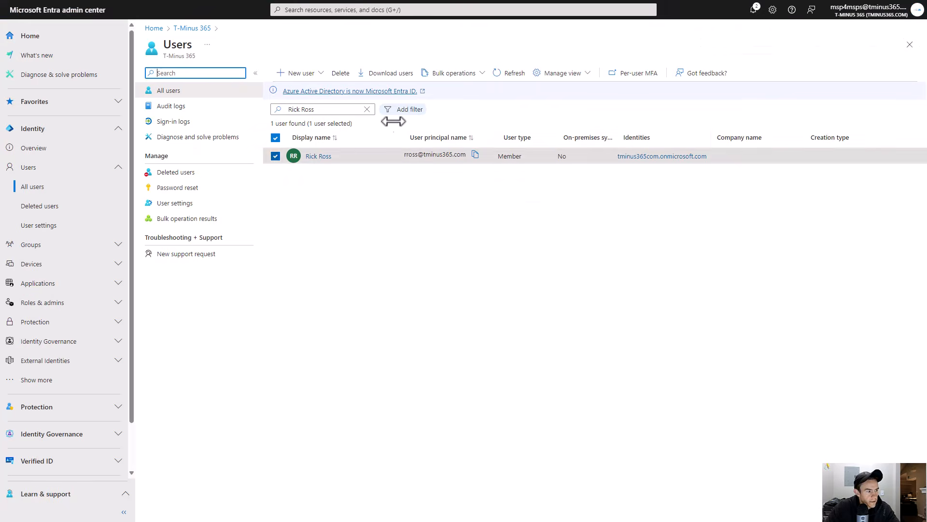
- Refresh the users list, open the newly created user and check its group memberships
left_click(520, 81)
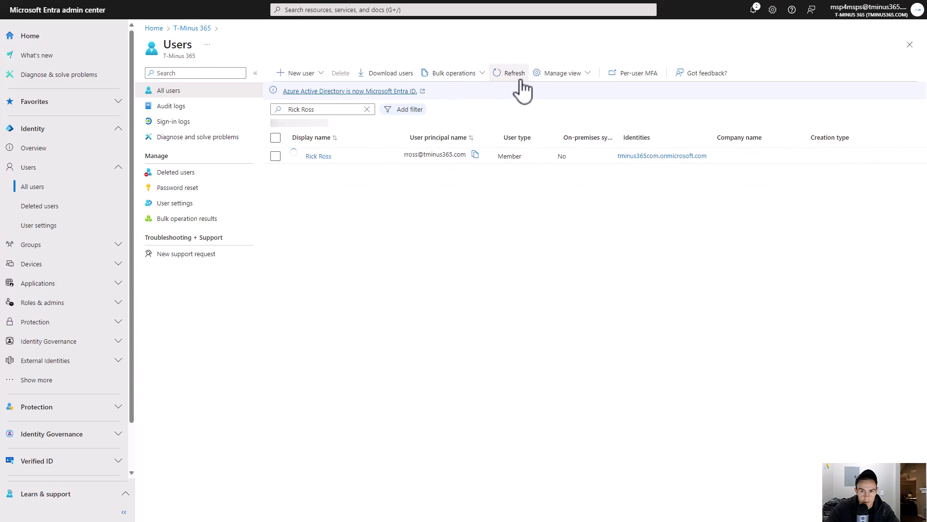
left_click(319, 156)
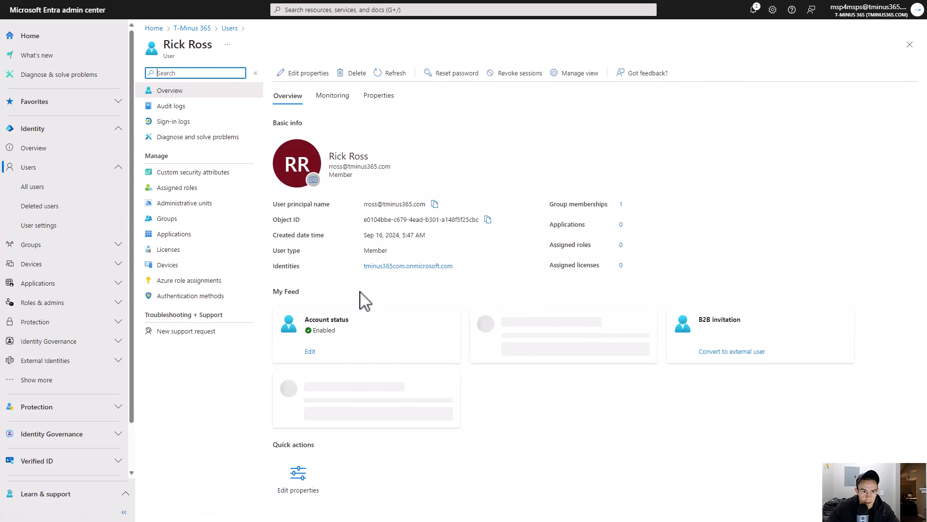
left_click(209, 219)
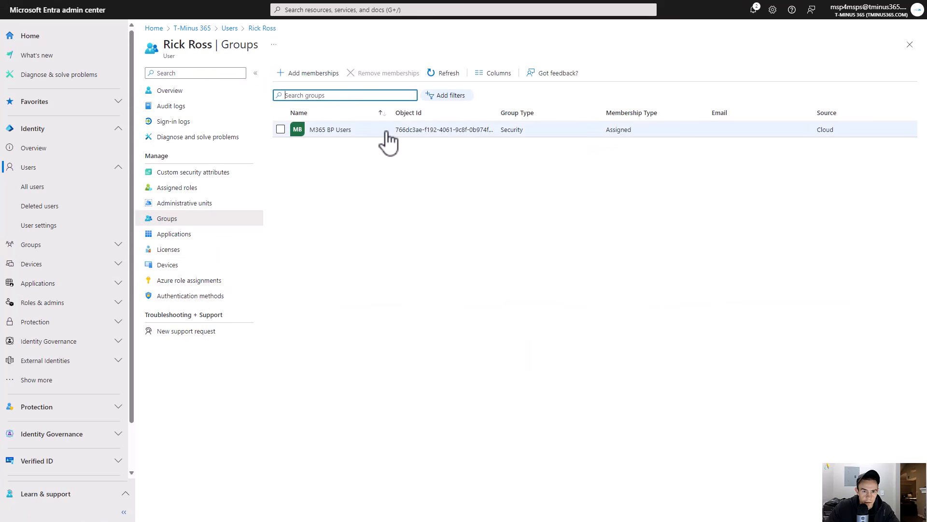
left_click(457, 73)
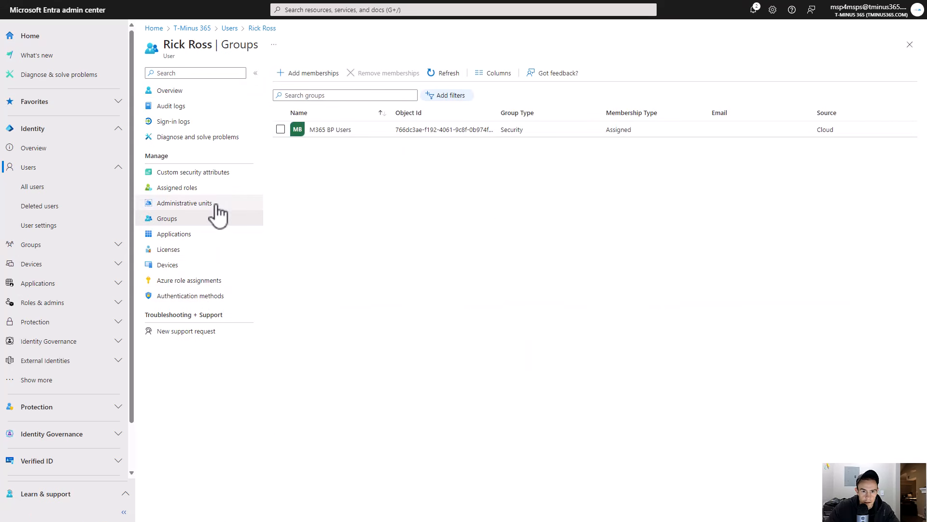
left_click(220, 91)
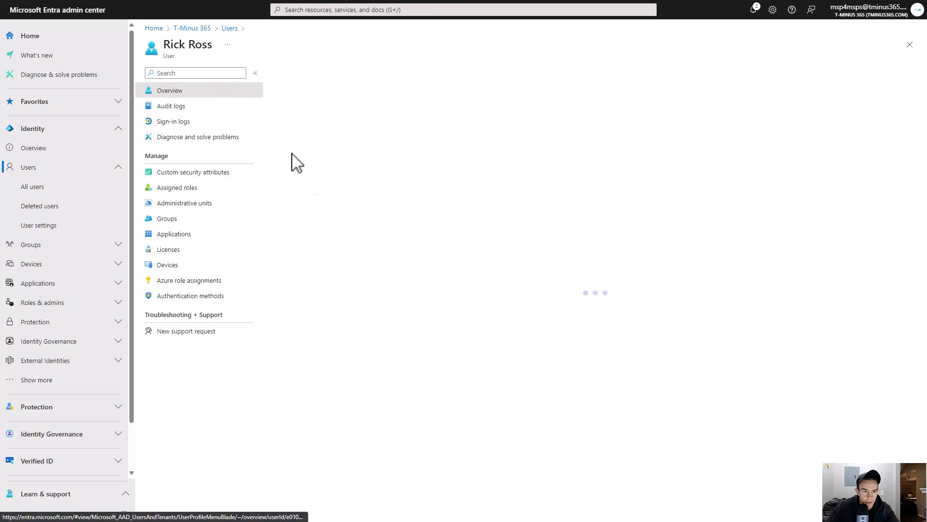
- Examine the new user's properties, job information, manager and group memberships
left_click(380, 98)
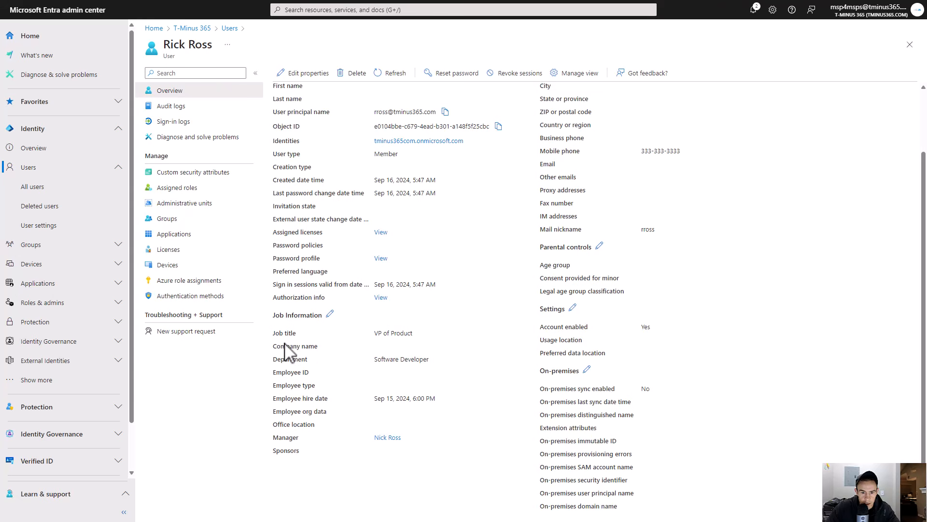
left_click_drag(273, 334, 447, 364)
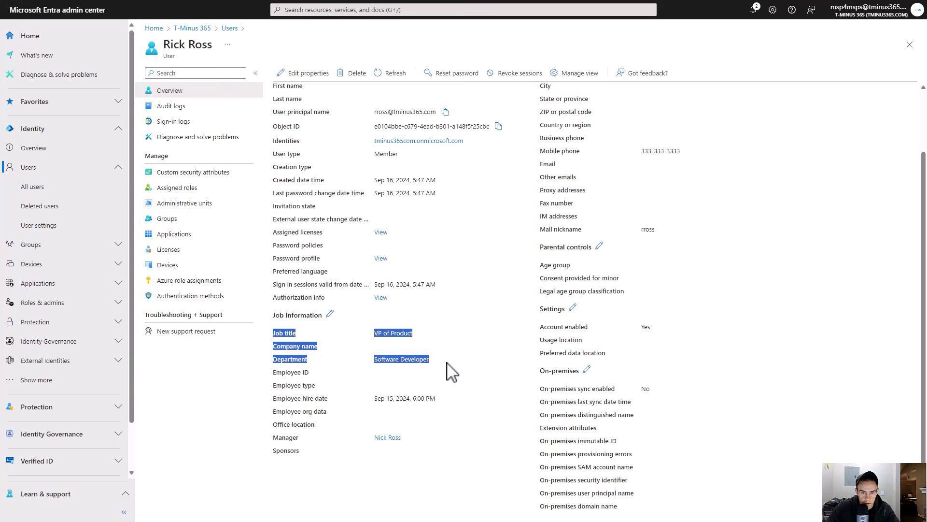
left_click(447, 364)
scroll(452, 372, "up", 2)
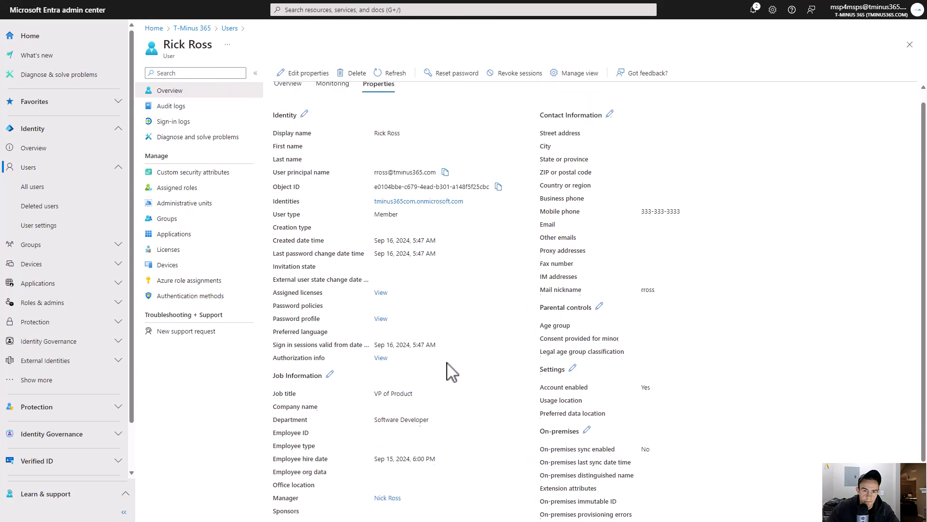
left_click_drag(686, 225, 494, 248)
left_click(461, 262)
scroll(449, 276, "down", 2)
left_click_drag(401, 439, 373, 438)
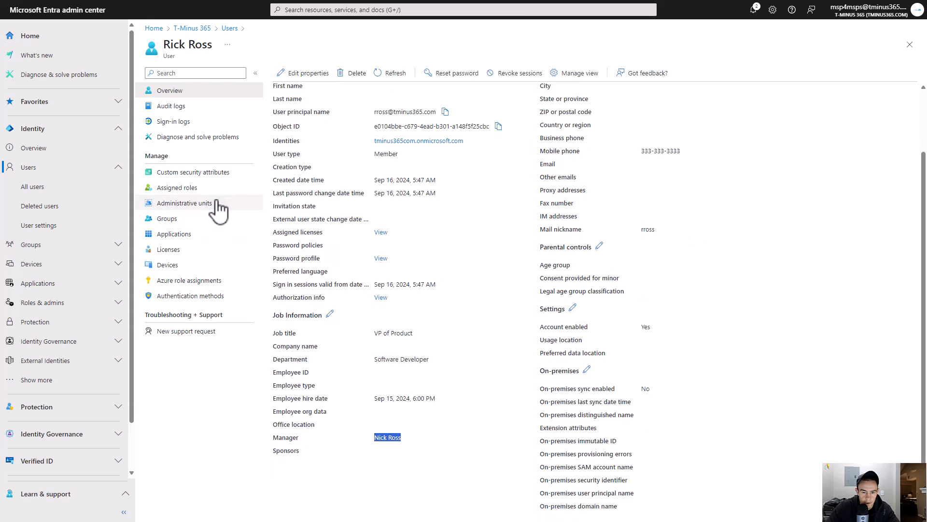
left_click(199, 220)
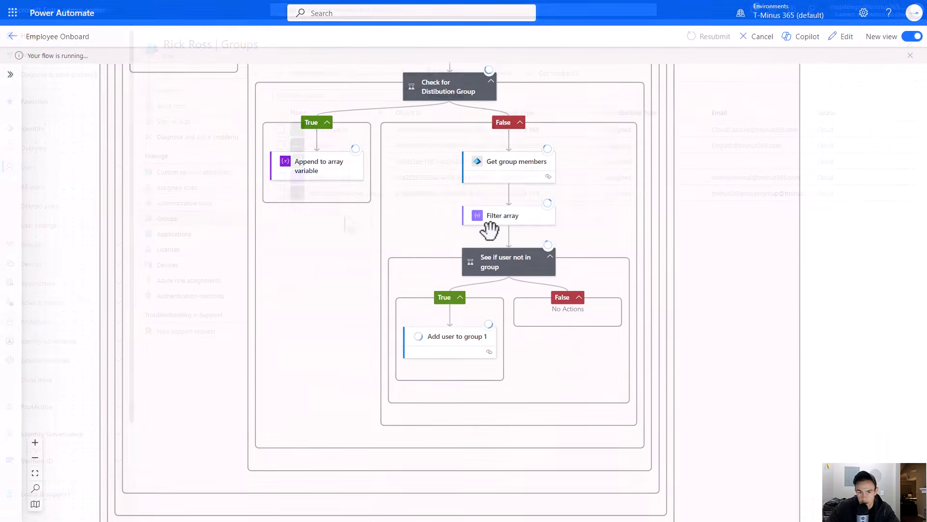
- Inspect the inputs of the Loop over Business Systems action in the flow run
scroll(490, 229, "down", 1)
scroll(483, 263, "down", 6)
scroll(232, 267, "down", 10)
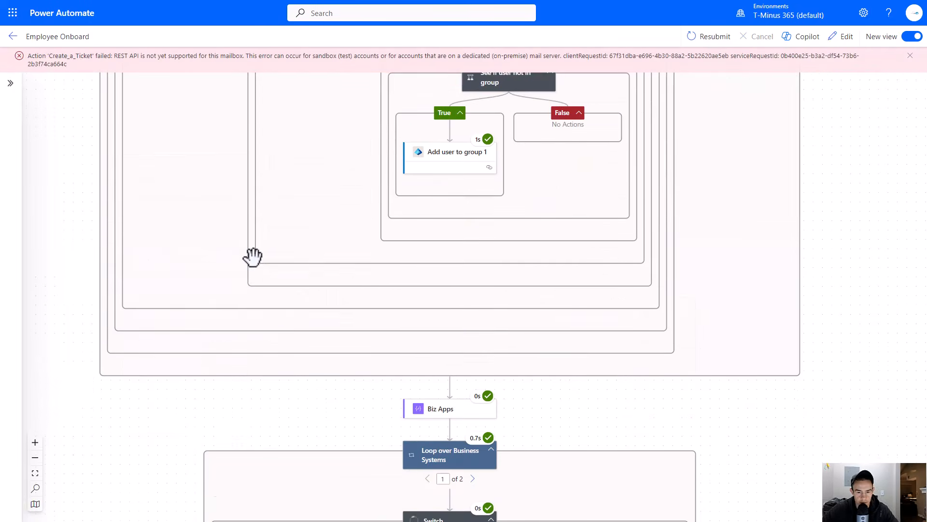
scroll(252, 256, "down", 5)
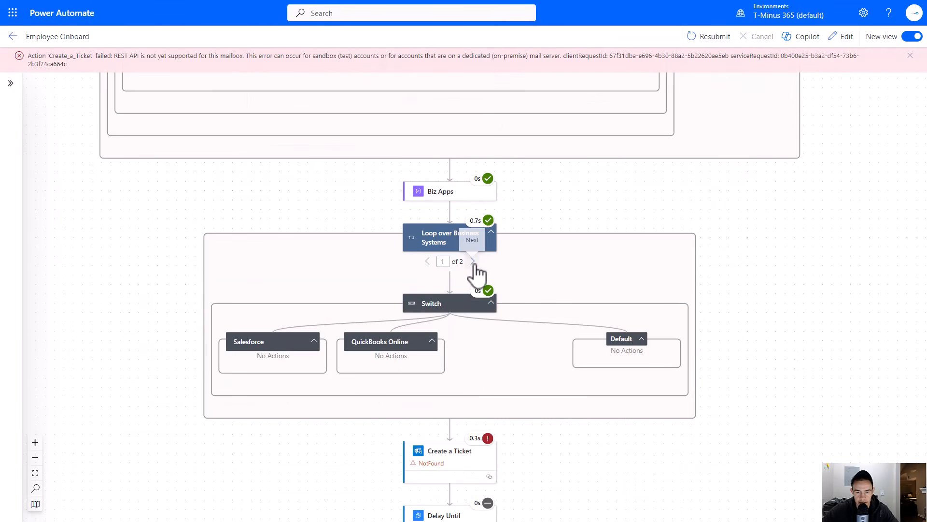
left_click(447, 239)
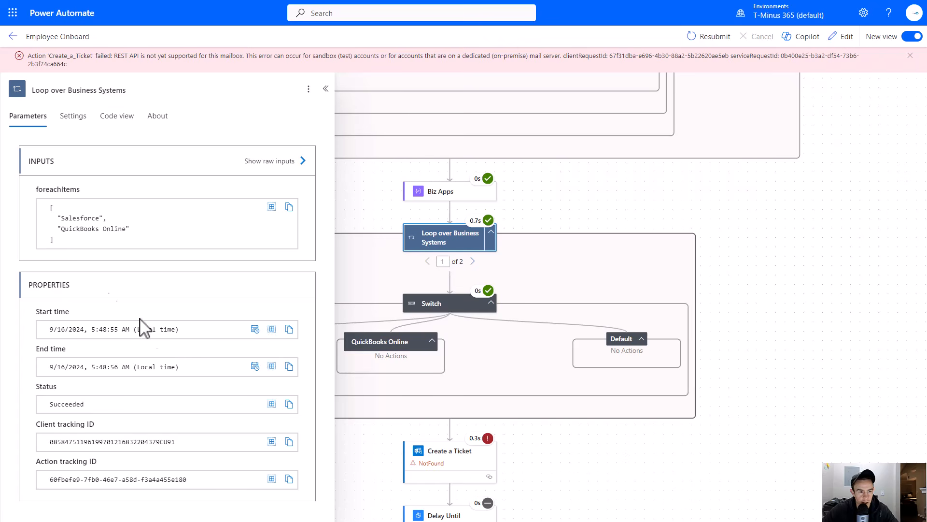
left_click_drag(51, 225, 166, 238)
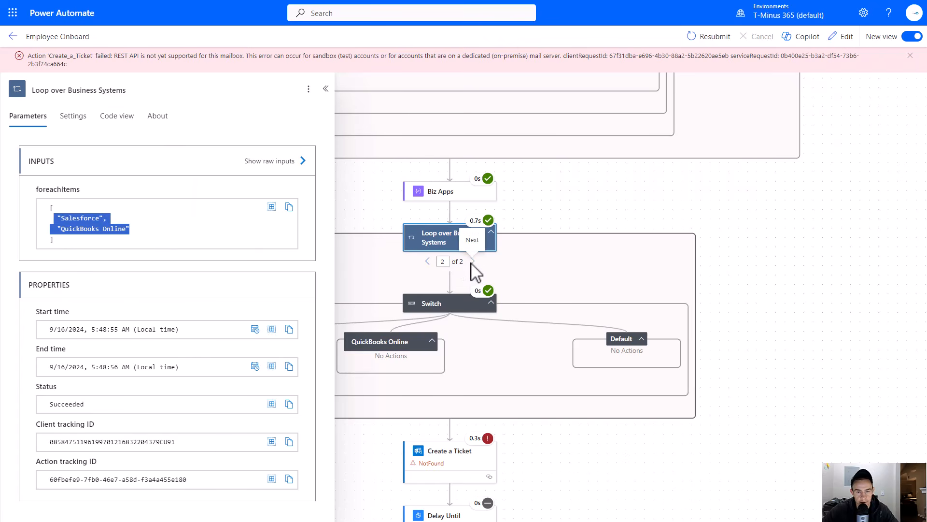
- Inspect the Switch inputs for each loop iteration and the failed Create a Ticket action
left_click(434, 299)
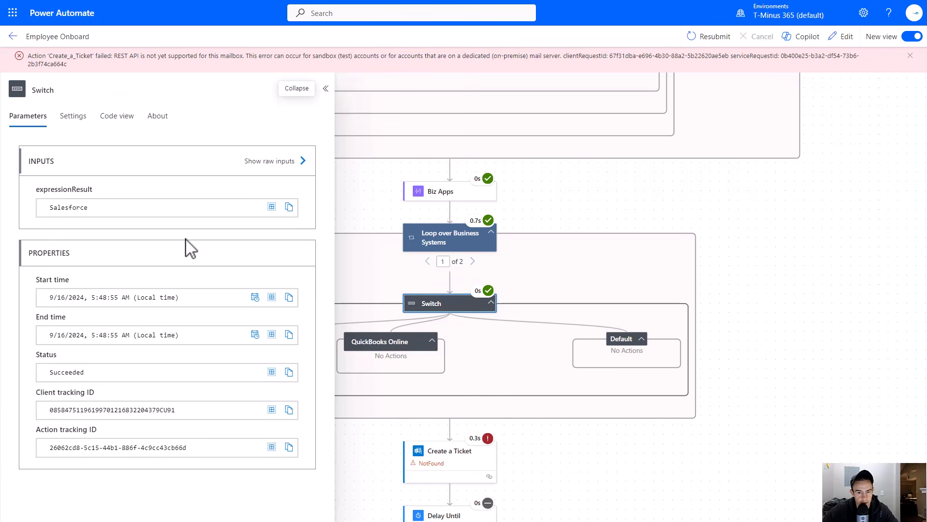
left_click_drag(55, 207, 131, 210)
left_click(473, 261)
scroll(554, 277, "down", 4)
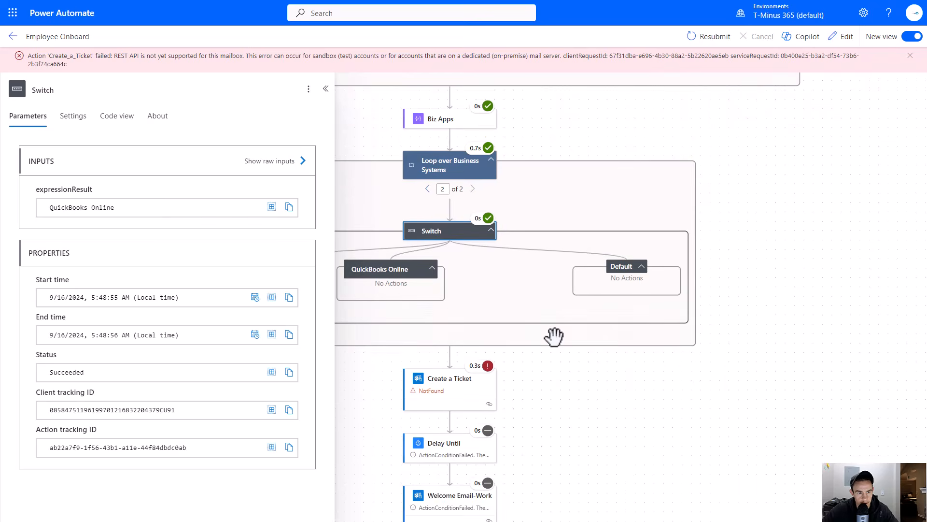
left_click(472, 314)
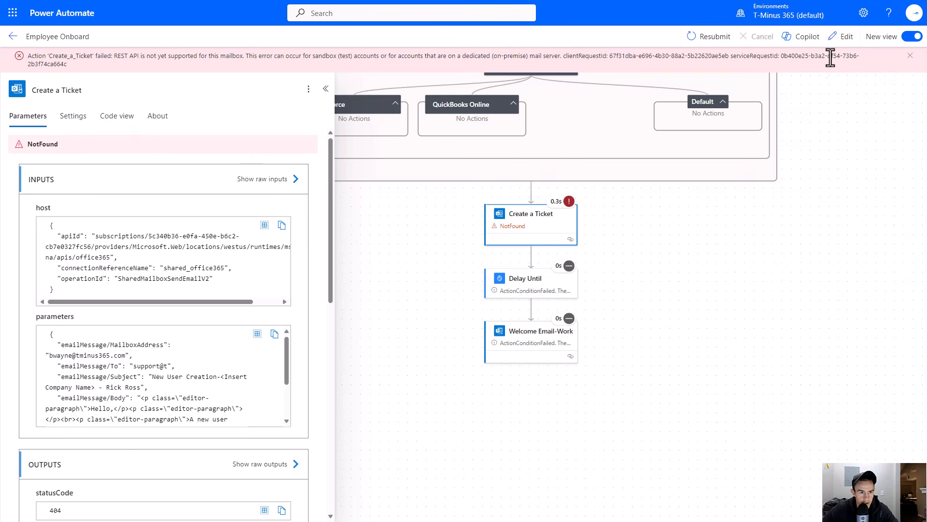
- Edit the flow and change the Create a Ticket action's original mailbox address to the Support shared mailbox
left_click(841, 36)
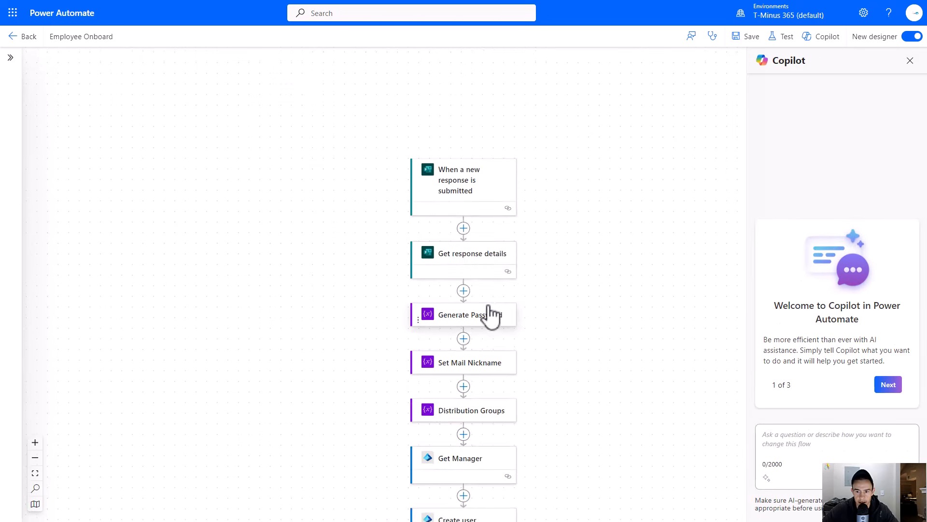
scroll(490, 290, "down", 5)
scroll(490, 310, "down", 15)
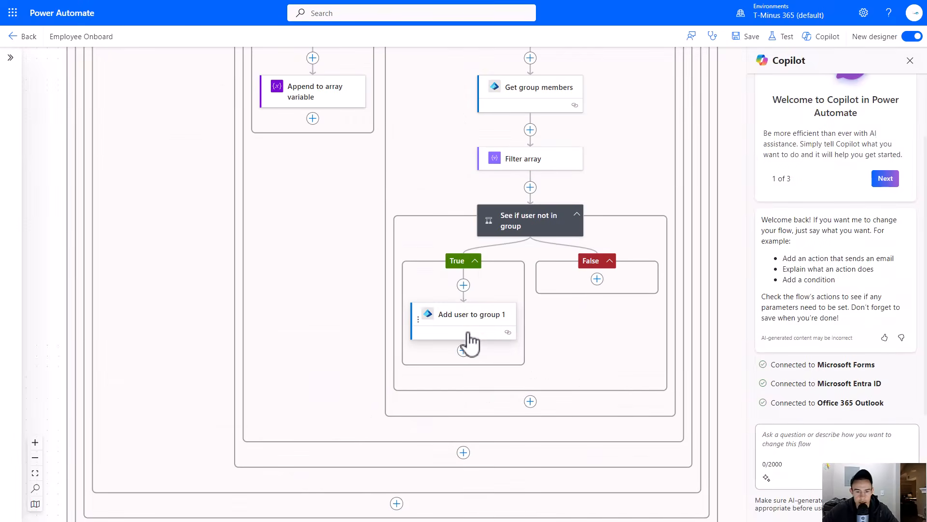
scroll(467, 335, "down", 8)
left_click(465, 329)
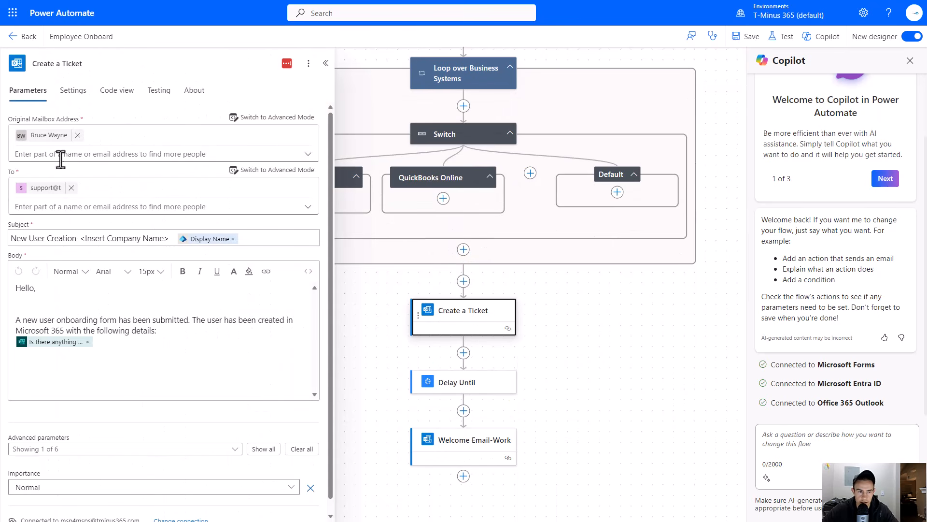
left_click(78, 134)
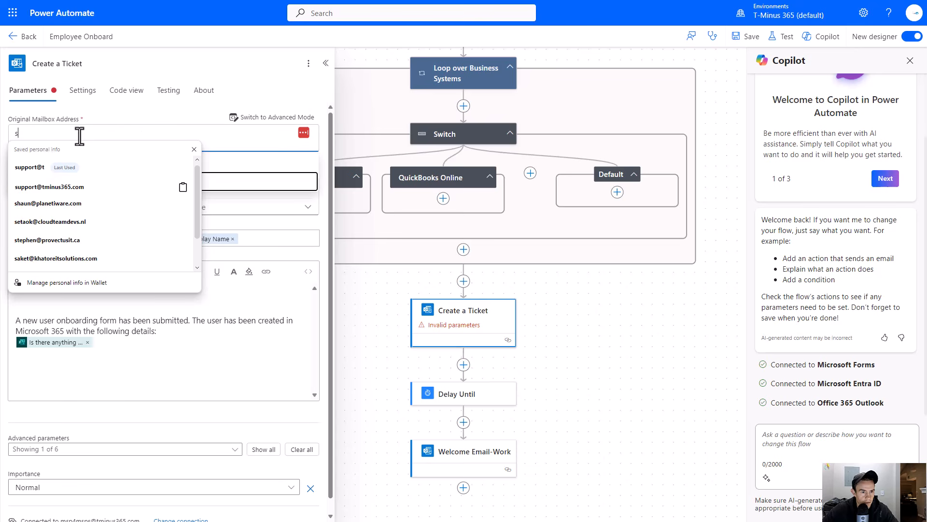
type("su")
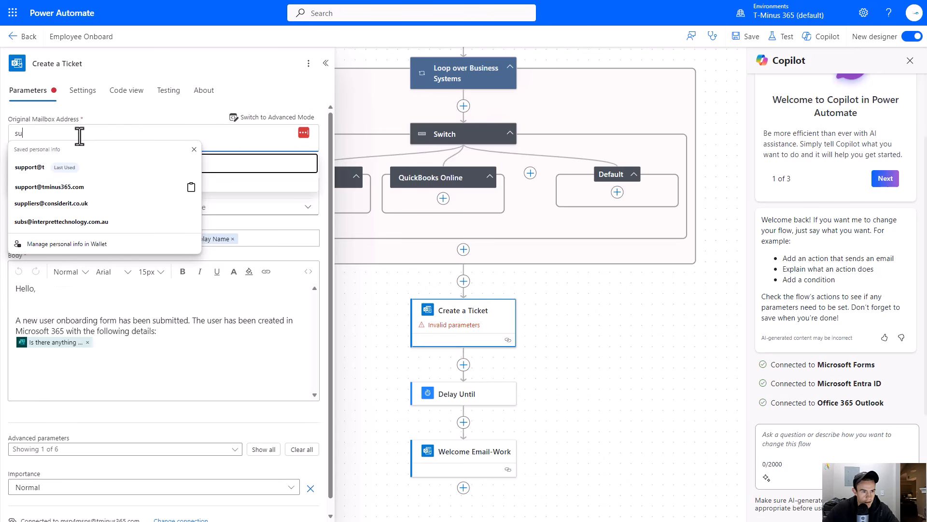
left_click(194, 149)
left_click(110, 189)
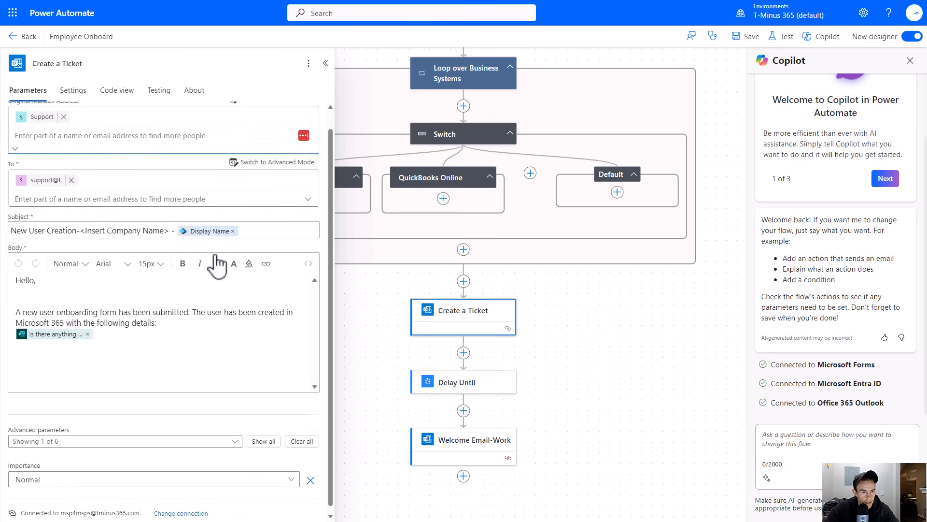
- Add the Hardware Requirements form answer to the ticket email body and save the flow
left_click(153, 356)
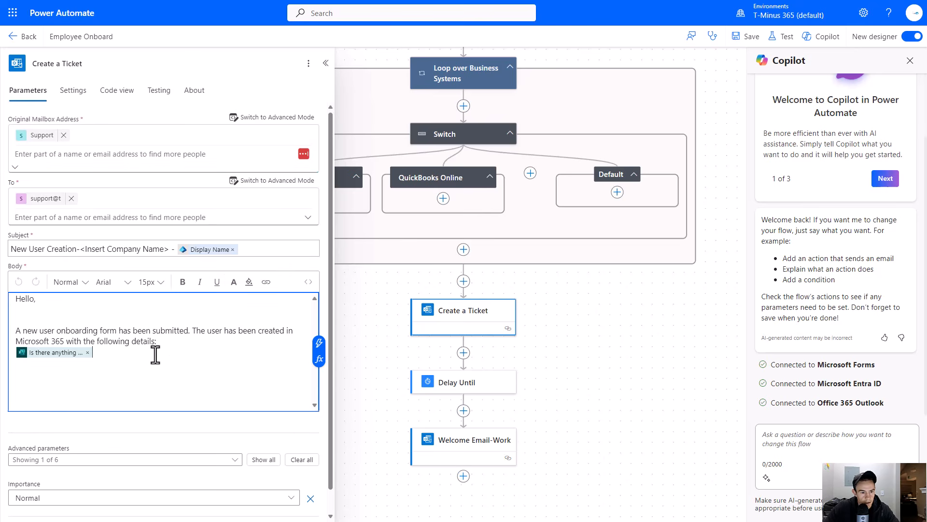
left_click(323, 380)
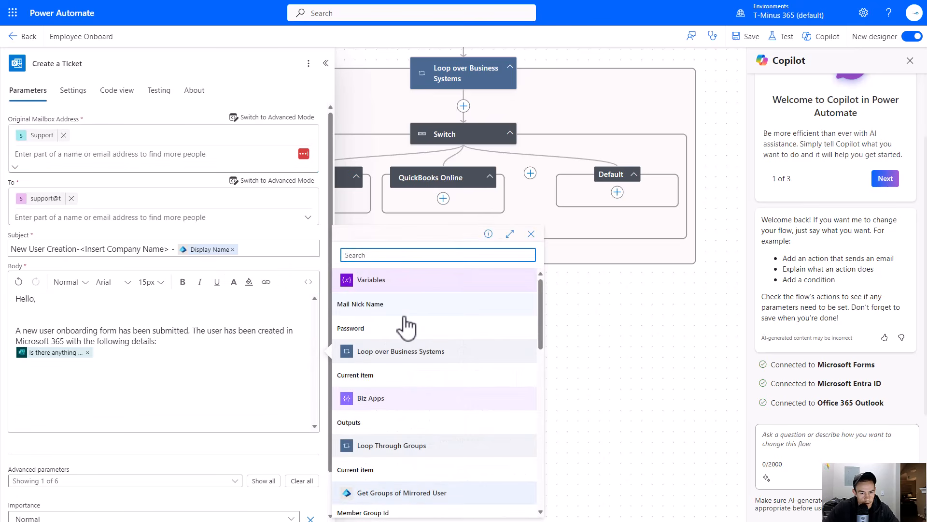
scroll(465, 348, "down", 10)
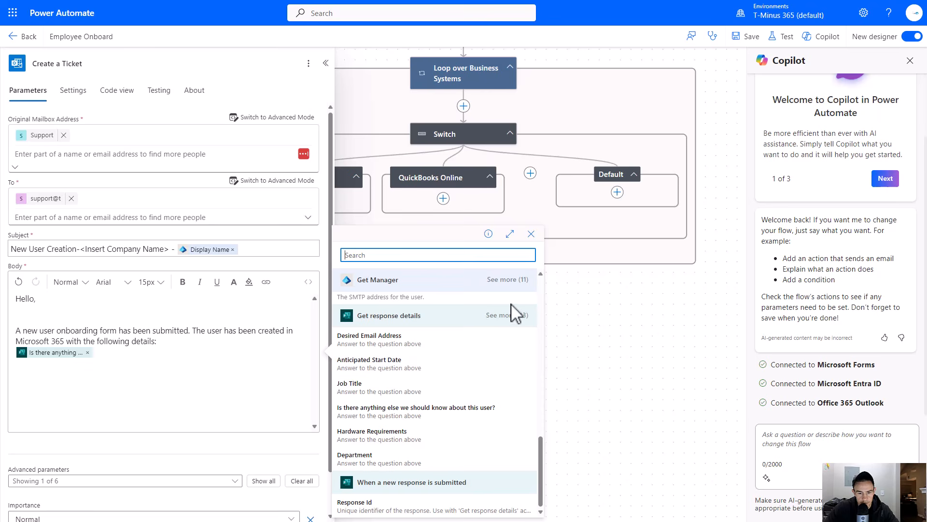
left_click(388, 435)
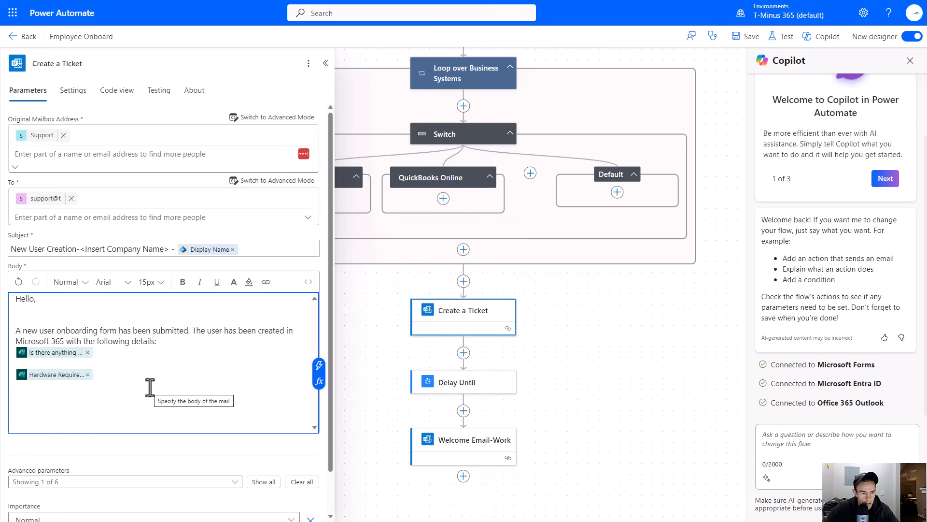
scroll(150, 387, "down", 1)
scroll(579, 419, "up", 5)
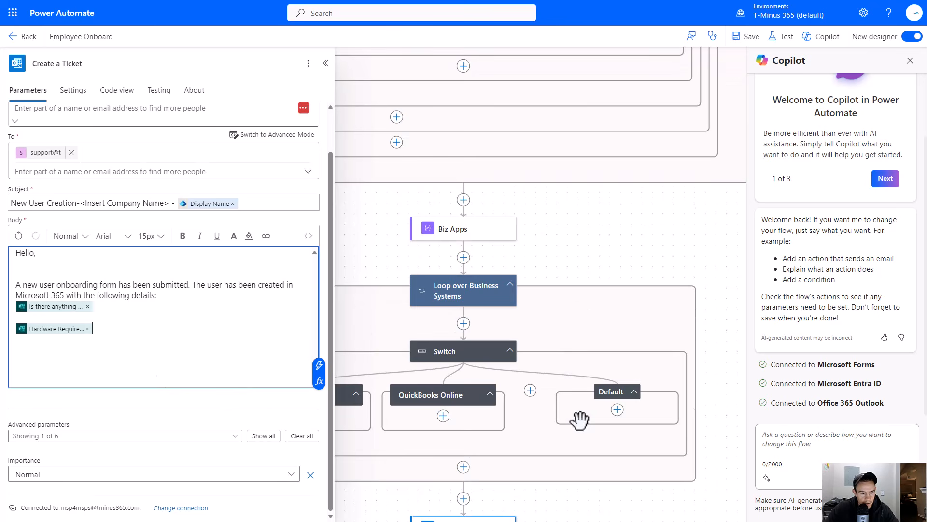
left_click(749, 36)
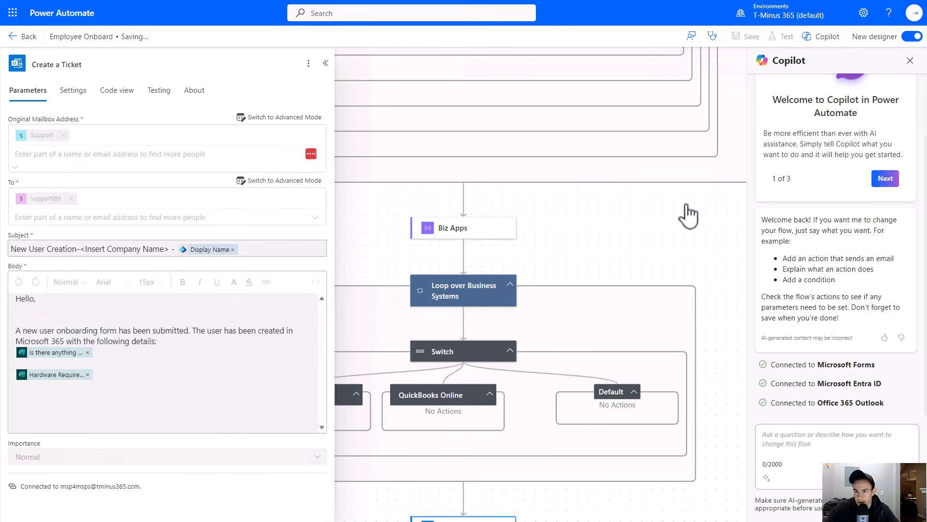
- Set the Welcome Email-Work action's original mailbox address to the Support mailbox, keeping only the existing recipient, and save
scroll(688, 216, "down", 5)
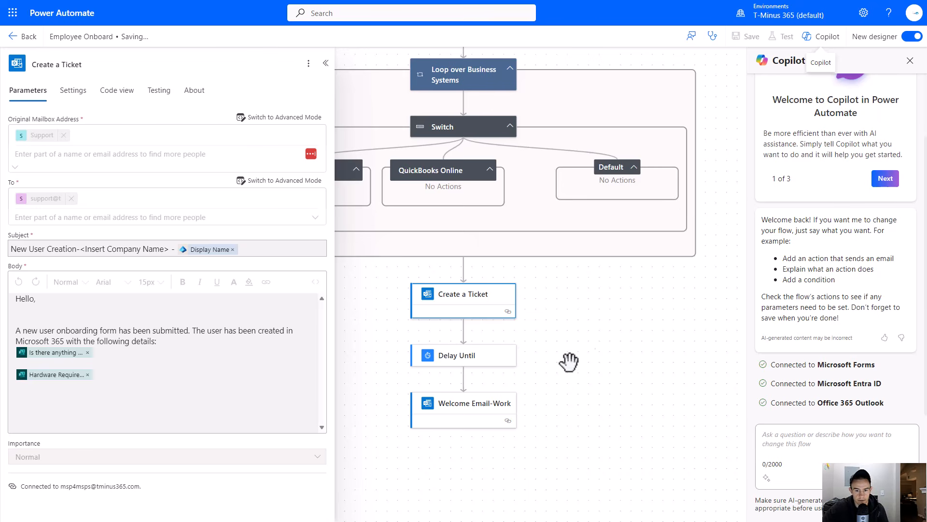
left_click(471, 406)
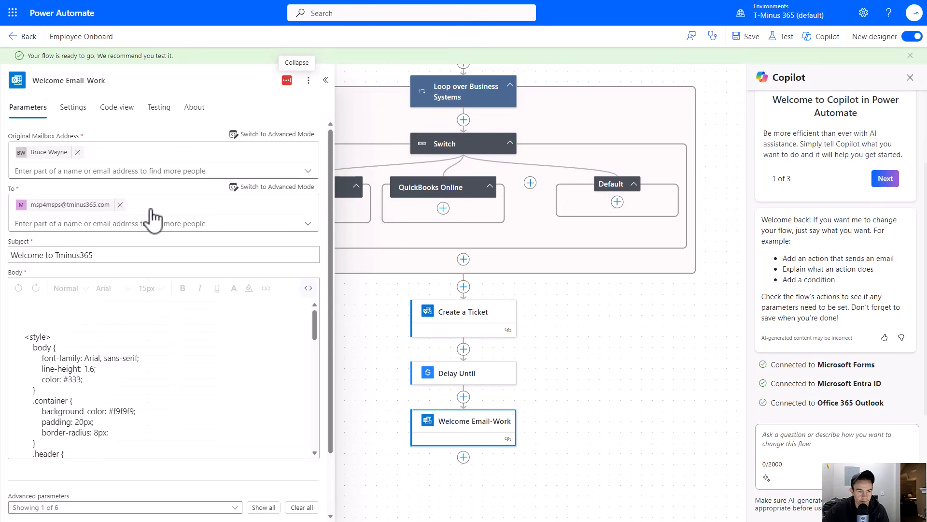
left_click(77, 152)
type("si[")
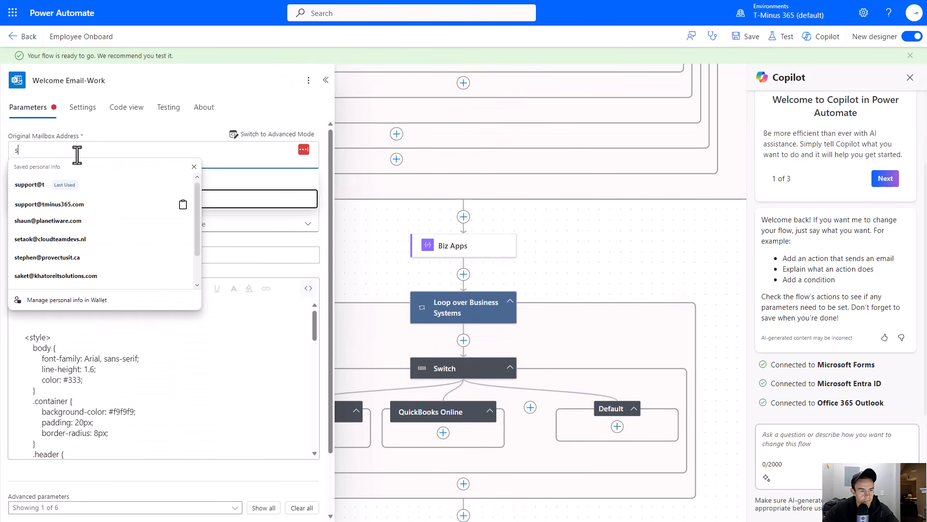
key("BackSpace")
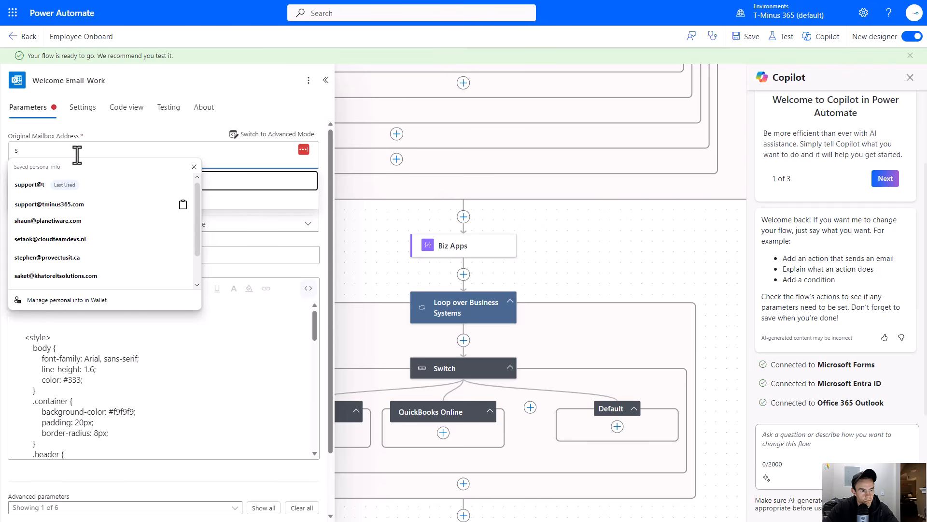
left_click(98, 205)
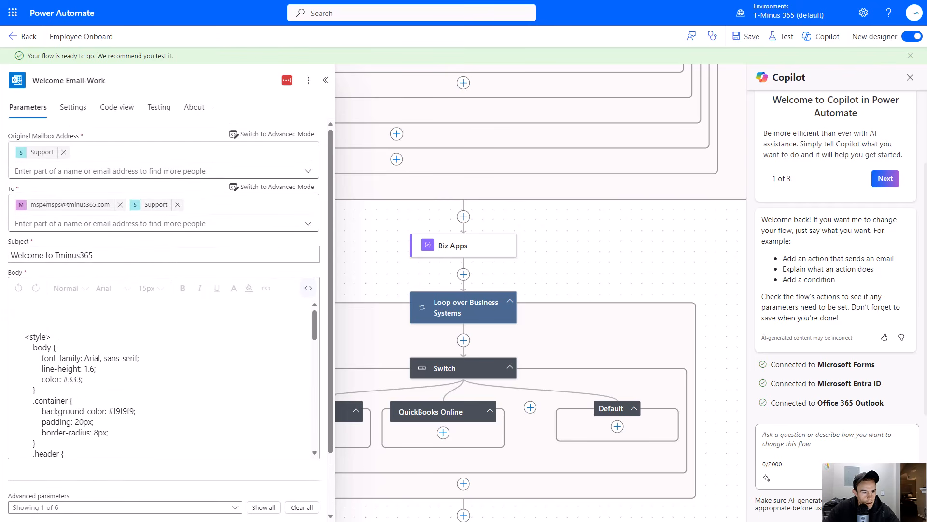
left_click(178, 205)
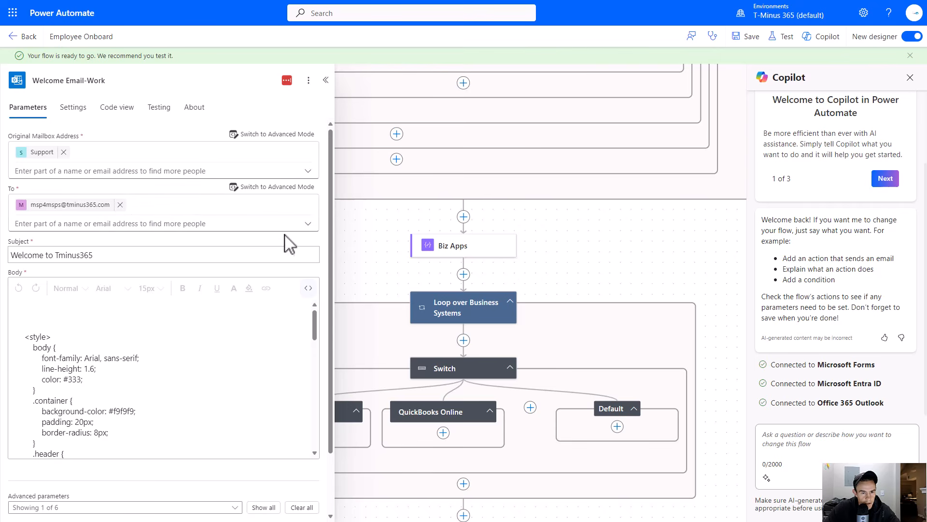
scroll(285, 232, "down", 2)
scroll(770, 304, "up", 2)
left_click(746, 37)
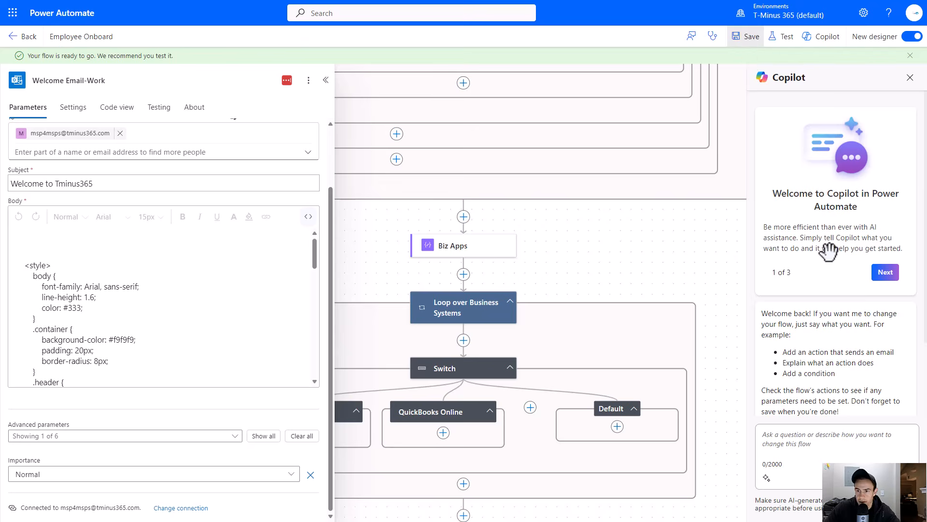
- Delete the previously created test user from the Entra users list
scroll(707, 295, "down", 5)
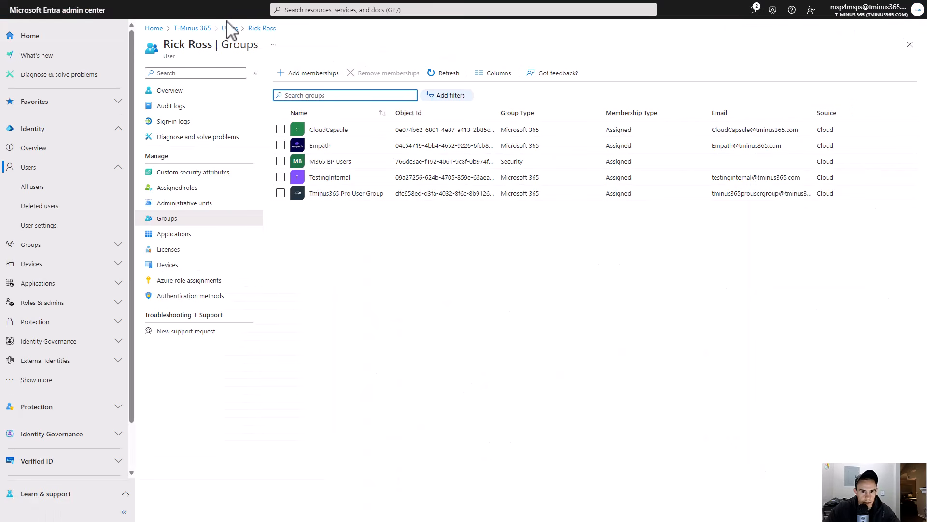
left_click(231, 28)
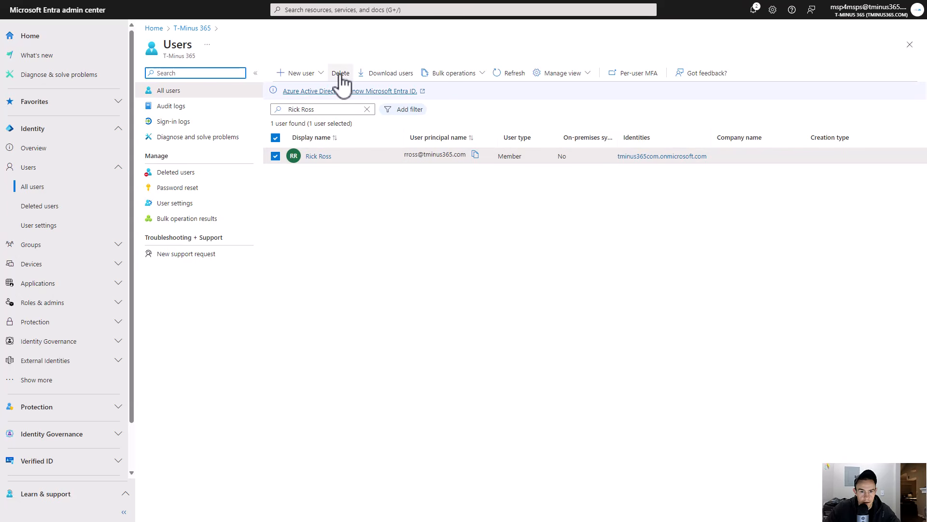
left_click(340, 74)
left_click(292, 110)
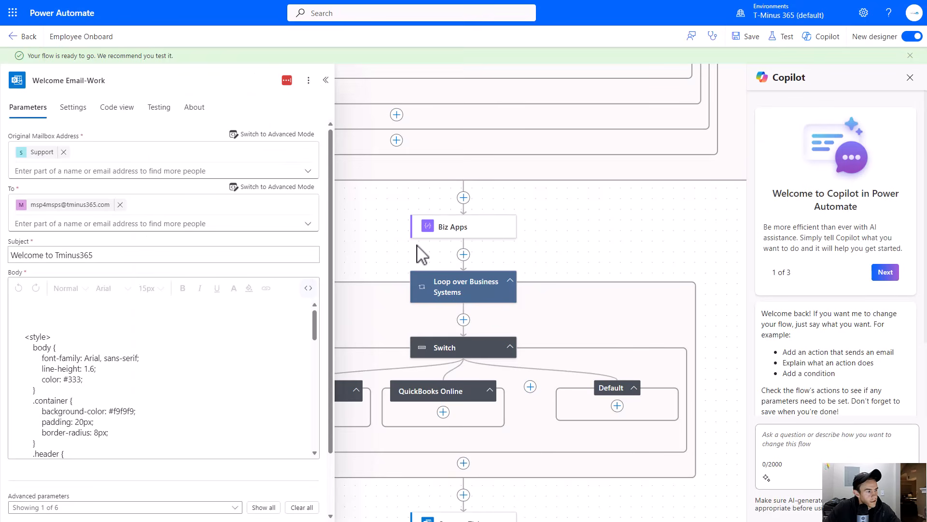
- Open the flow's latest run, resubmit it, and open the Delay Until action's details
left_click(20, 38)
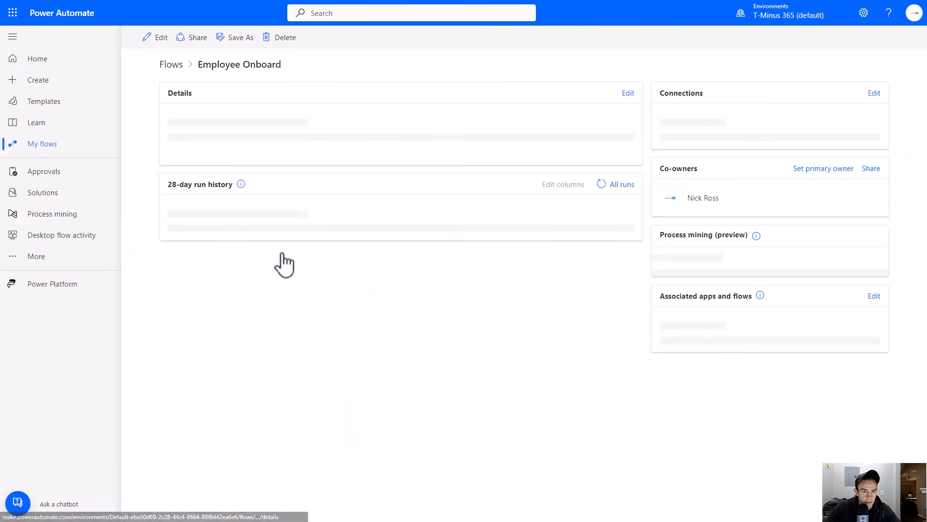
left_click(222, 376)
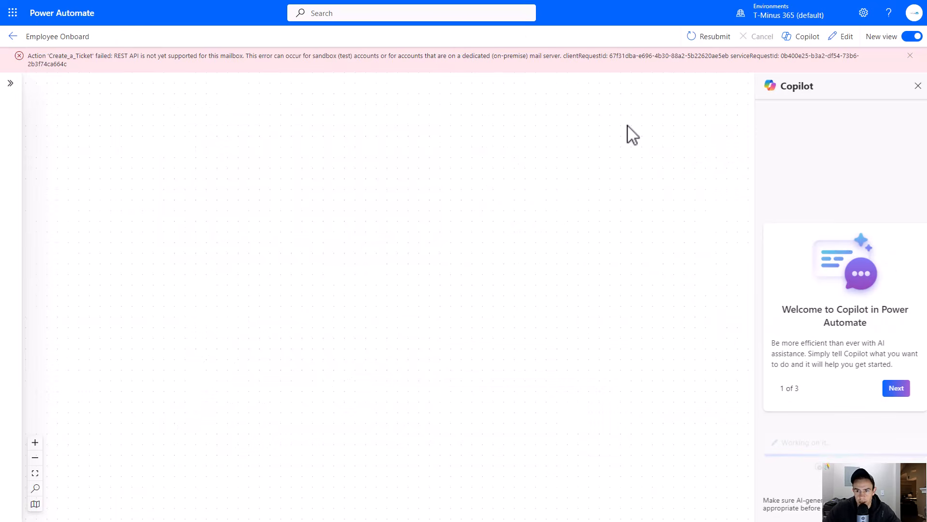
left_click(698, 39)
left_click(511, 60)
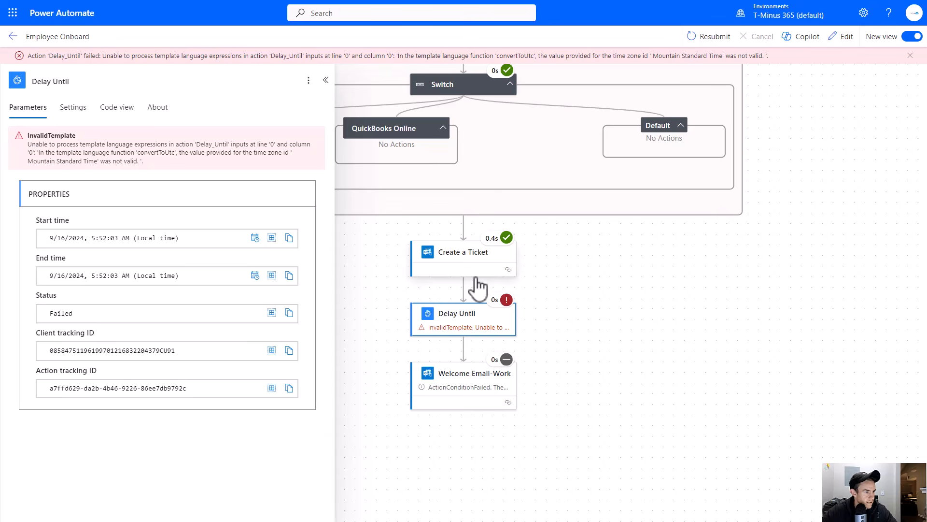
- Remove the stray space before 'Mountain Standard Time' in the Delay Until convertToUtc timestamp expression and save the flow
left_click(843, 36)
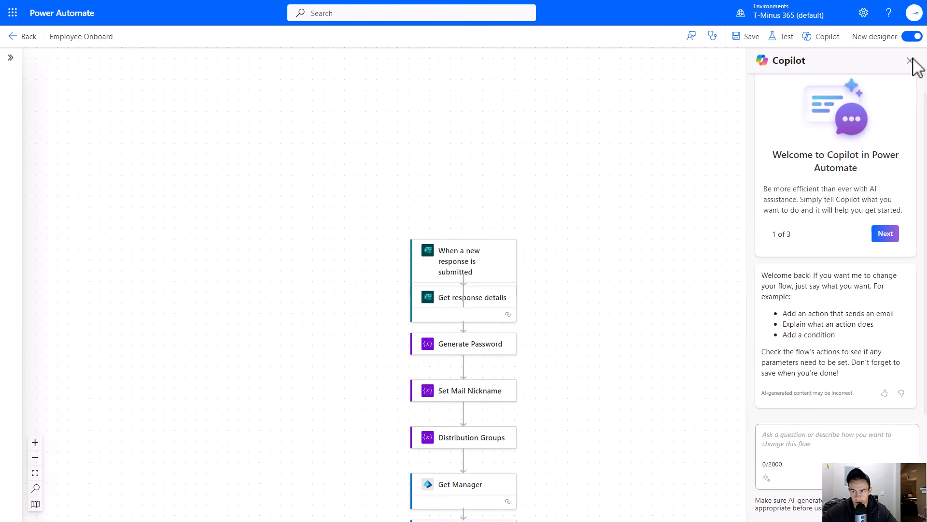
scroll(536, 317, "down", 5)
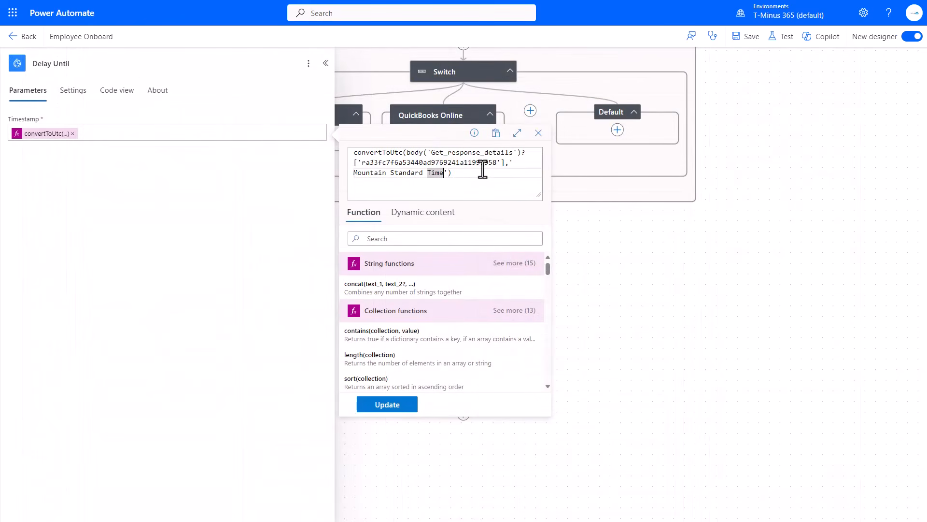
key("BackSpace")
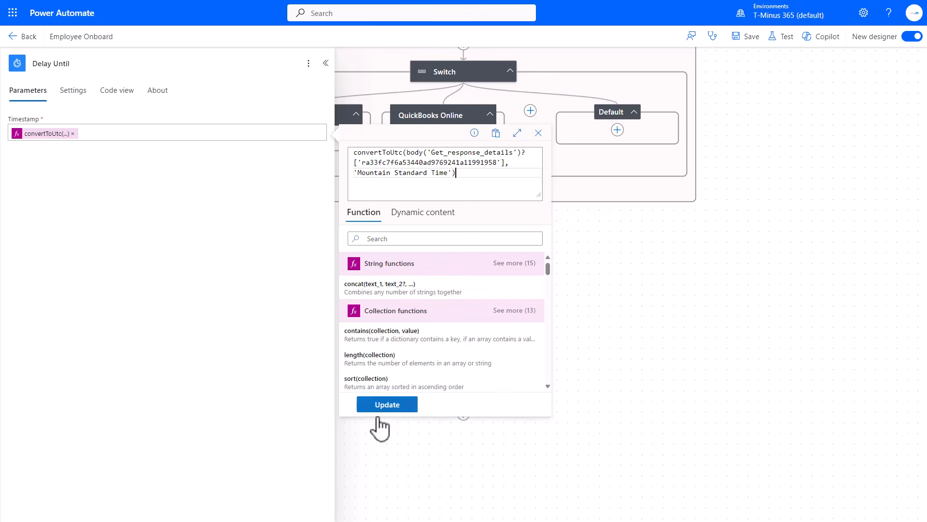
left_click(387, 405)
left_click(449, 322)
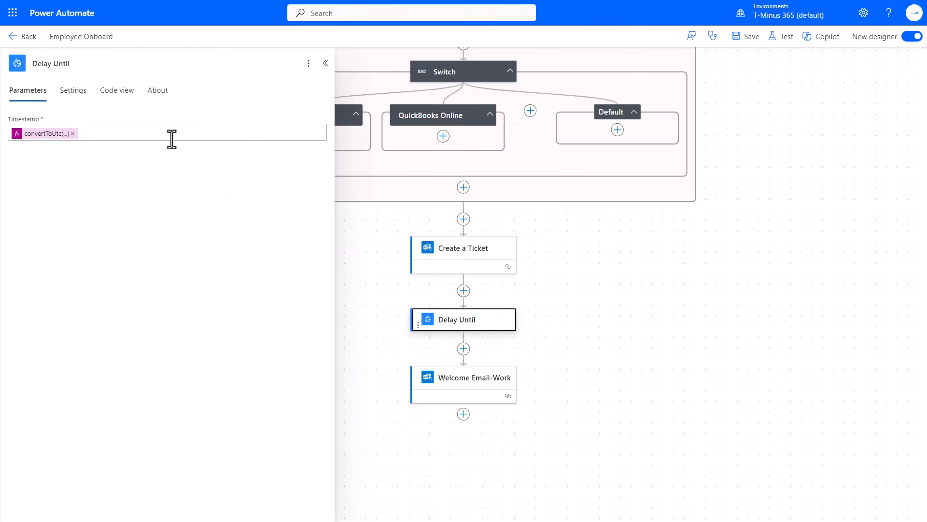
left_click(43, 134)
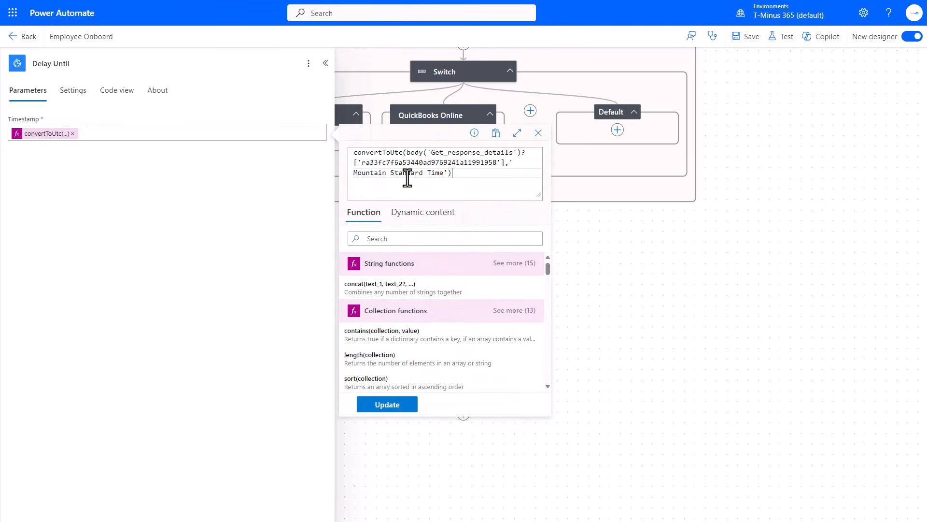
key("BackSpace")
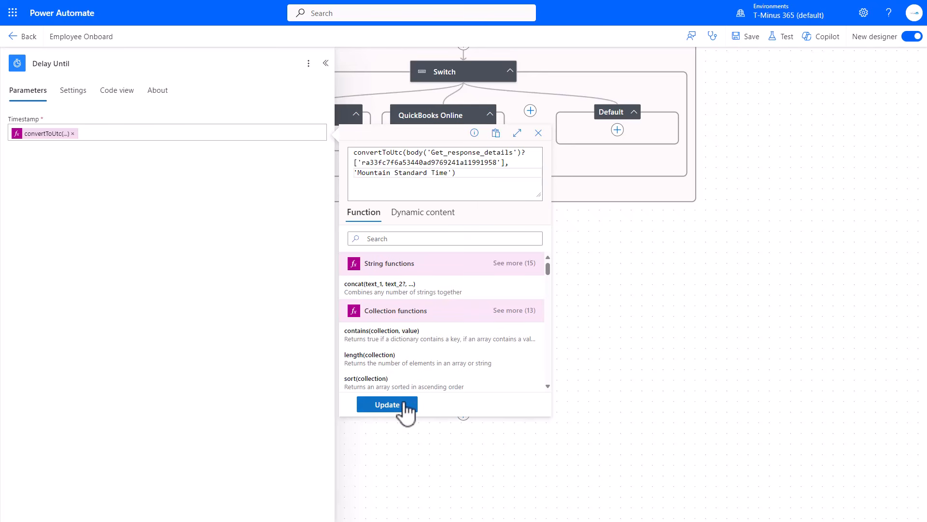
left_click(387, 405)
left_click(61, 135)
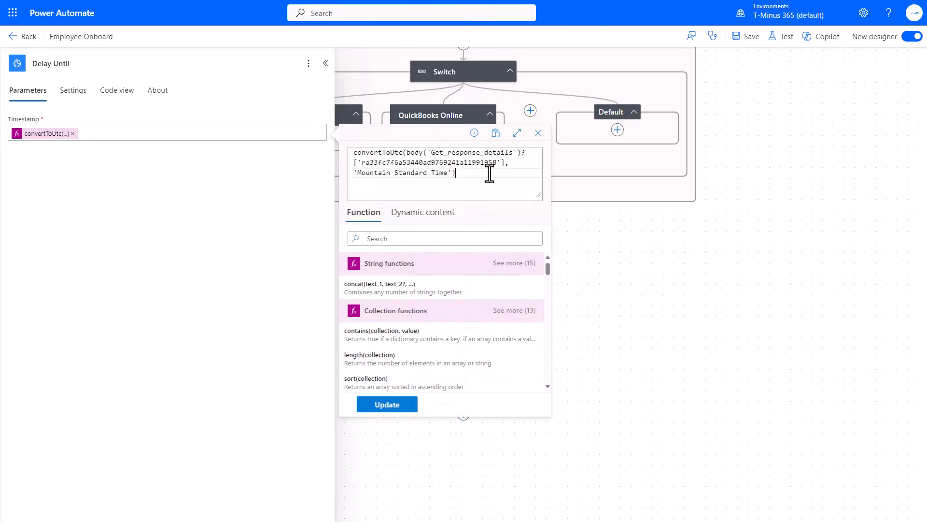
left_click(627, 352)
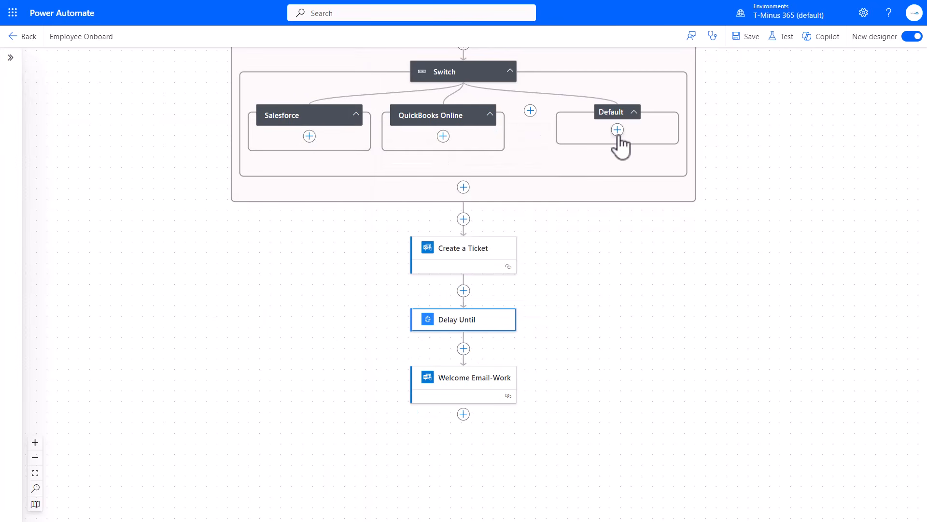
left_click(748, 36)
- Inspect the Welcome Email-Work action's inputs in the successful flow run
scroll(702, 207, "down", 5)
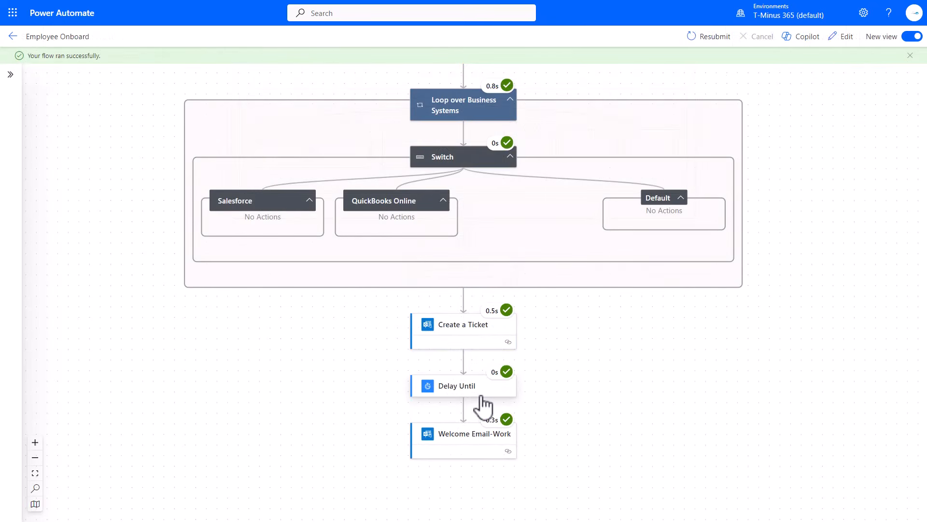
left_click(482, 437)
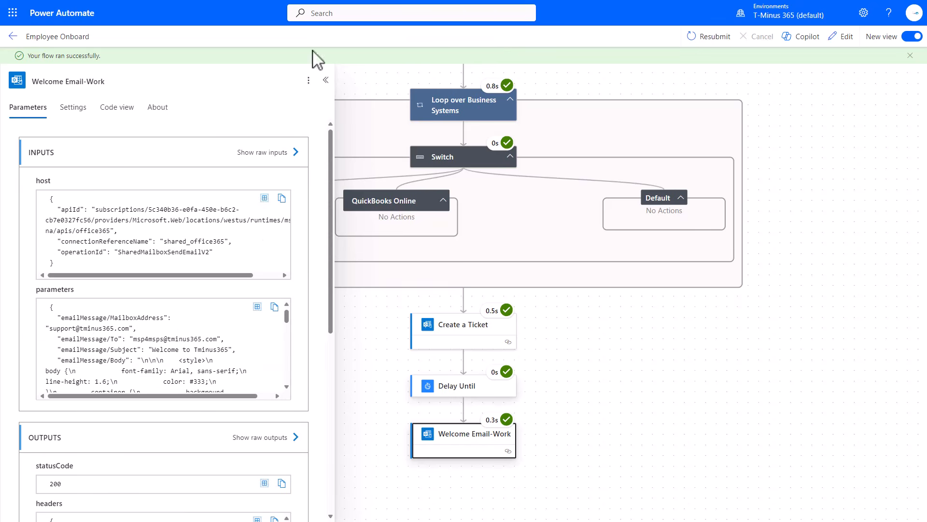
- Scroll through the successful run's actions to review each step's status
scroll(600, 261, "up", 10)
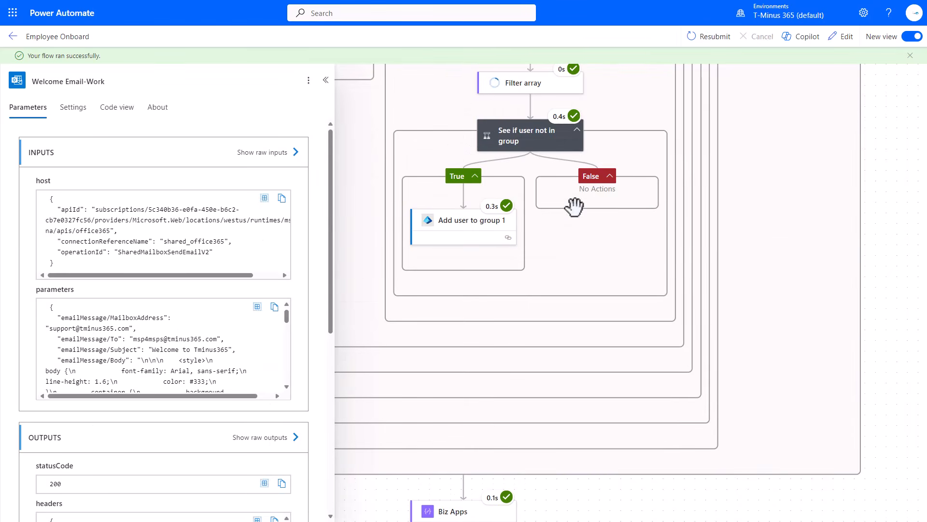
scroll(572, 188, "up", 6)
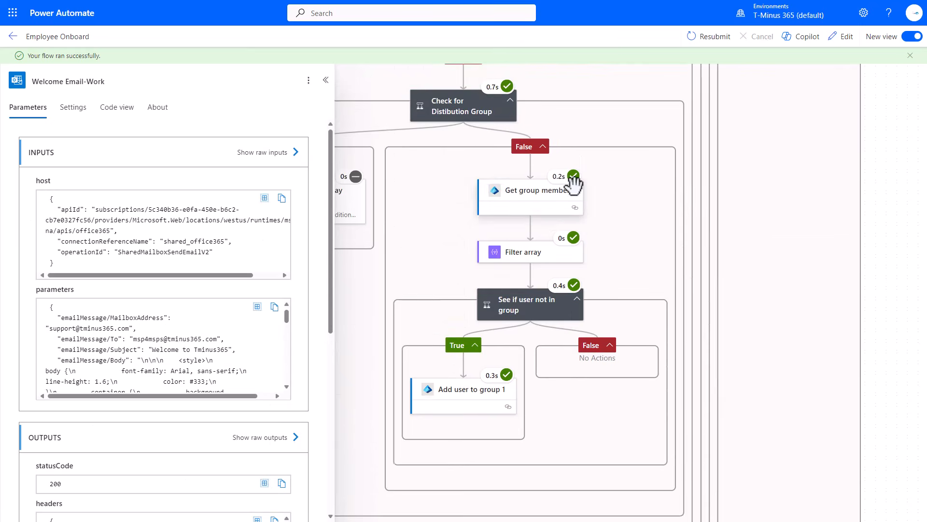
scroll(594, 182, "up", 9)
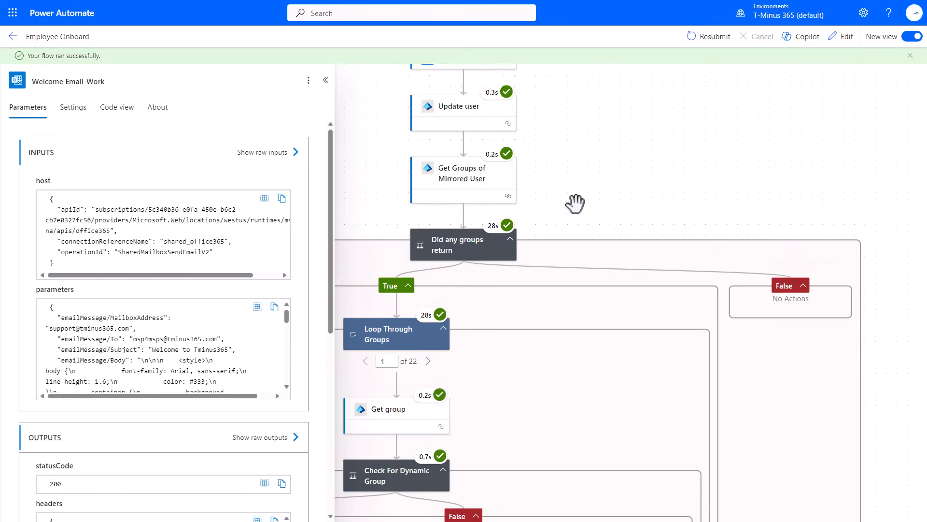
scroll(567, 229, "down", 8)
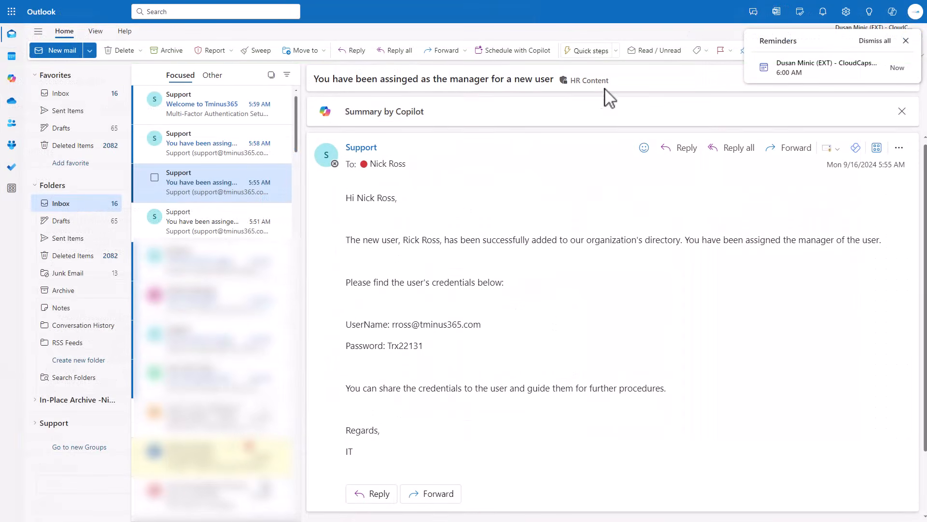
- Switch to Outlook and open the Welcome to Tminus365 email to read its MFA setup content
left_click_drag(609, 80, 561, 86)
left_click(187, 112)
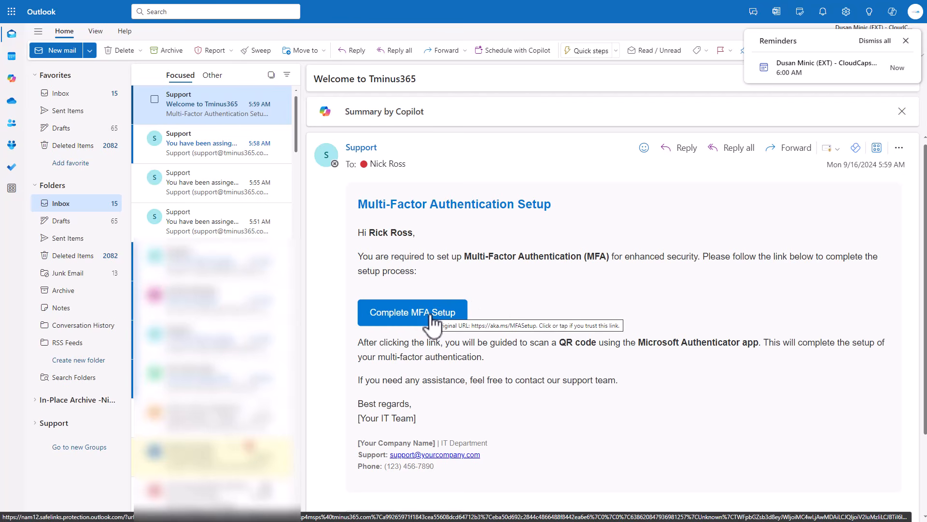
mouse_move(505, 472)
left_mouse_down()
mouse_move(391, 408)
mouse_move(356, 223)
left_mouse_up()
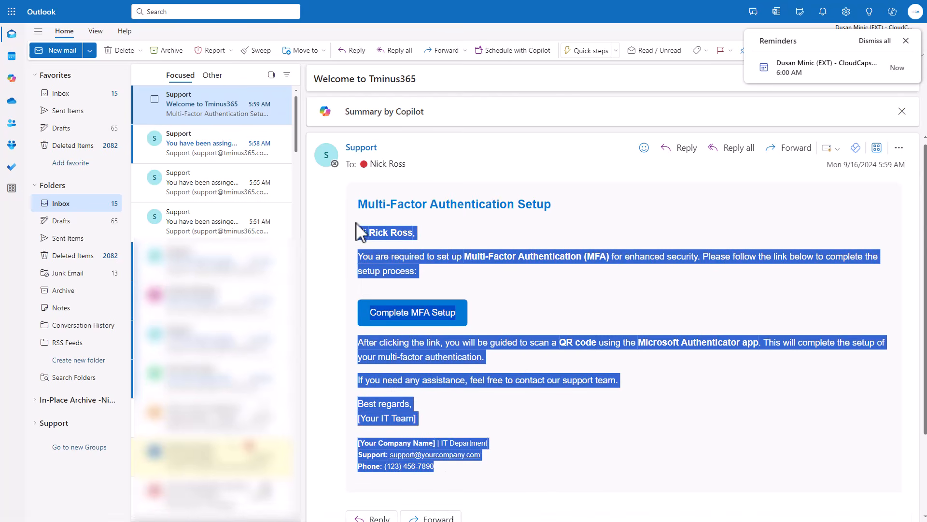
left_click(552, 310)
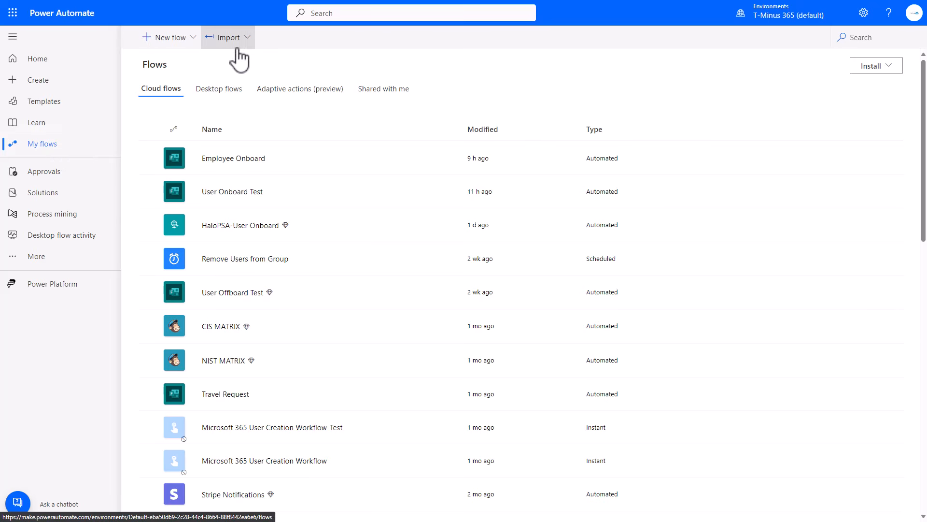
- Back in Power Automate, start importing a flow package into My flows and upload the package file
left_click(212, 40)
left_click(225, 78)
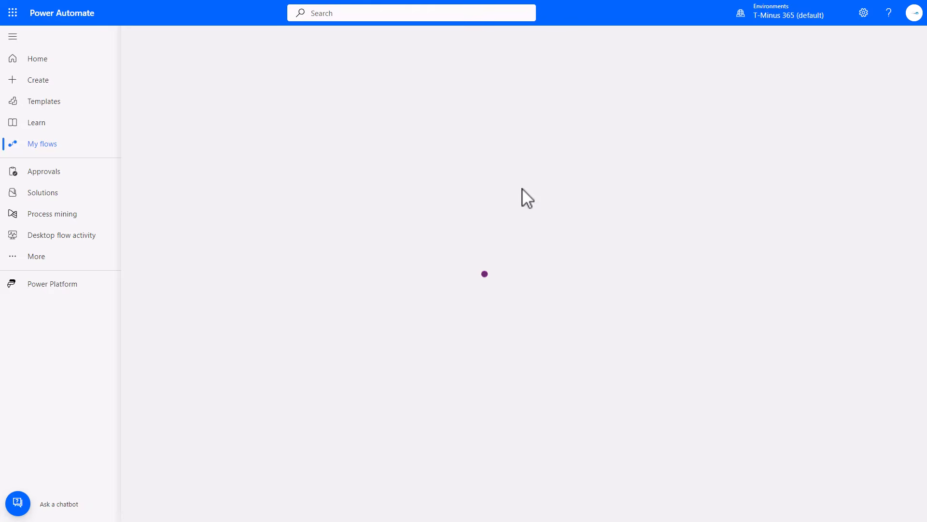
left_click(859, 111)
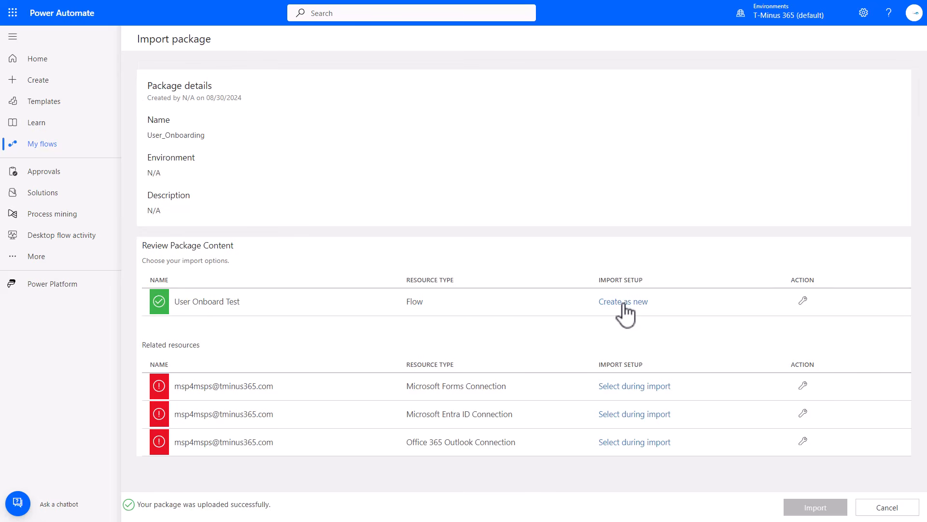
- Open the User Onboard Test flow's import setup, review the Create as new and Update options, and close the panel
left_click(623, 301)
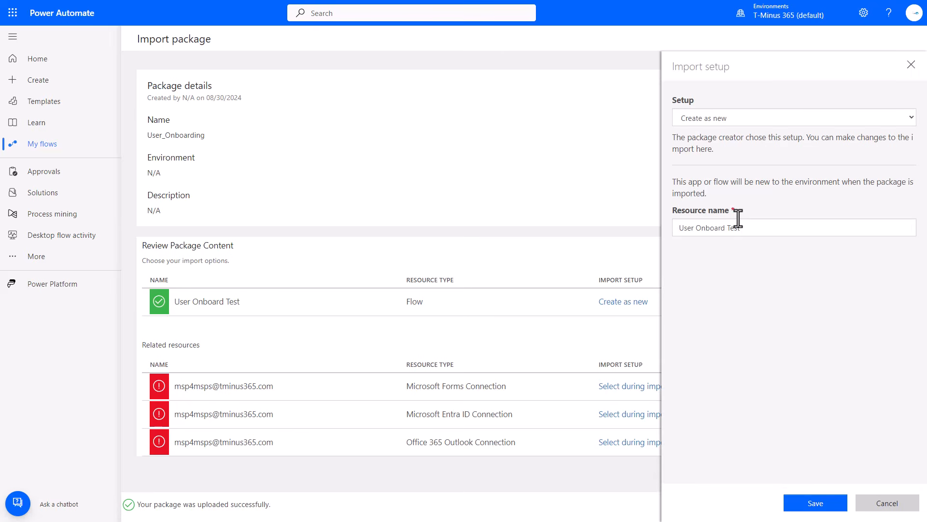
left_click(717, 112)
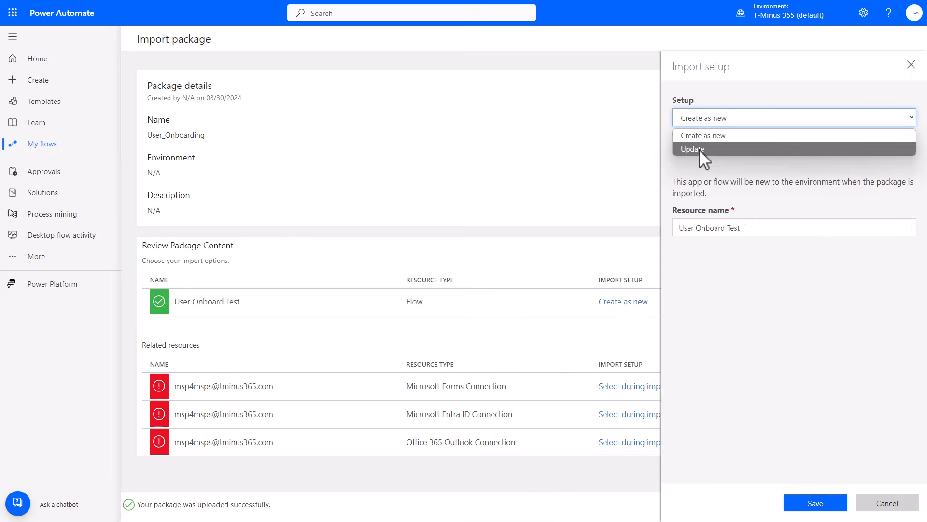
left_click(911, 65)
left_click(911, 65)
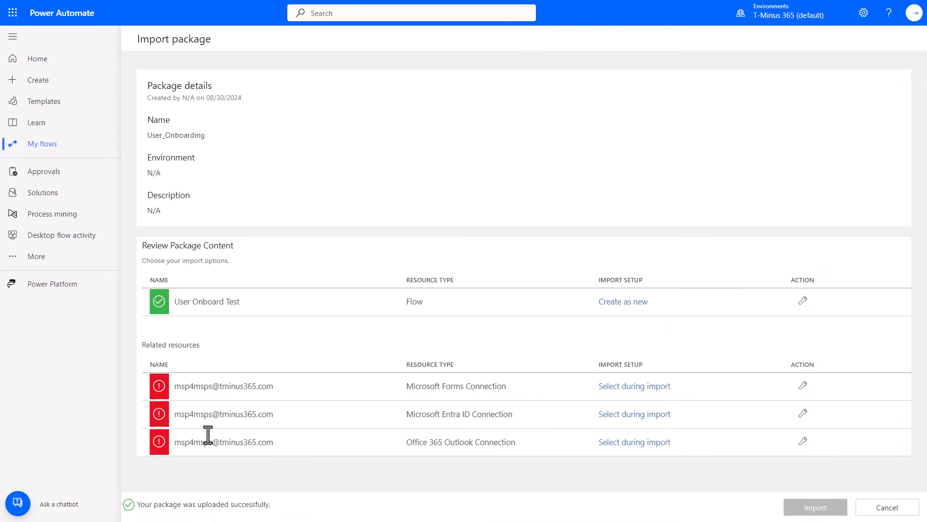
- Examine the resource types of the related Forms, Entra ID and Office 365 Outlook connections
left_click_drag(400, 386, 513, 386)
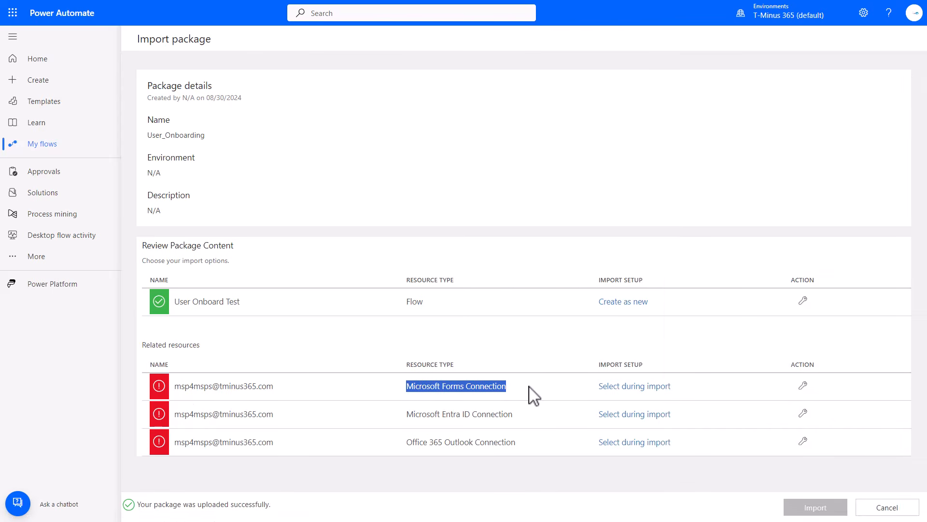
left_click_drag(407, 415, 528, 429)
left_click_drag(412, 442, 510, 467)
left_click(510, 475)
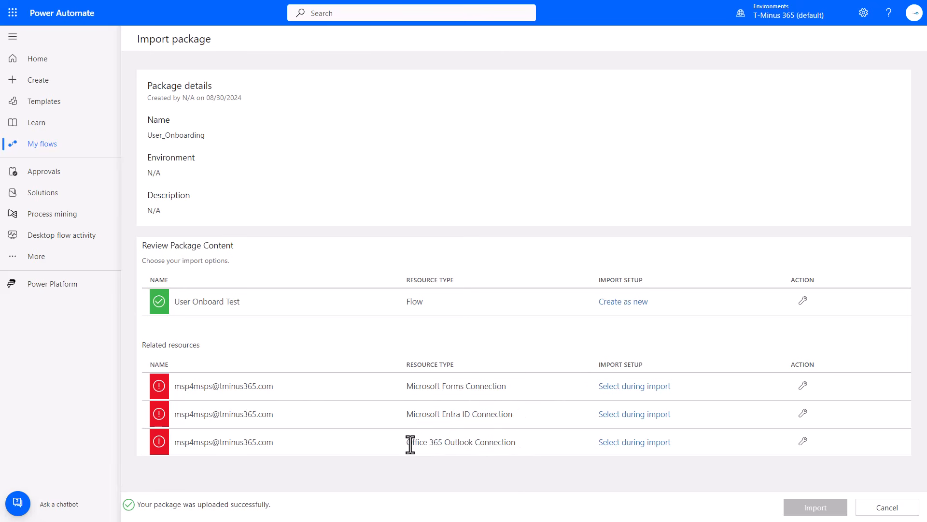
left_click_drag(407, 442, 536, 443)
left_click_drag(406, 414, 510, 413)
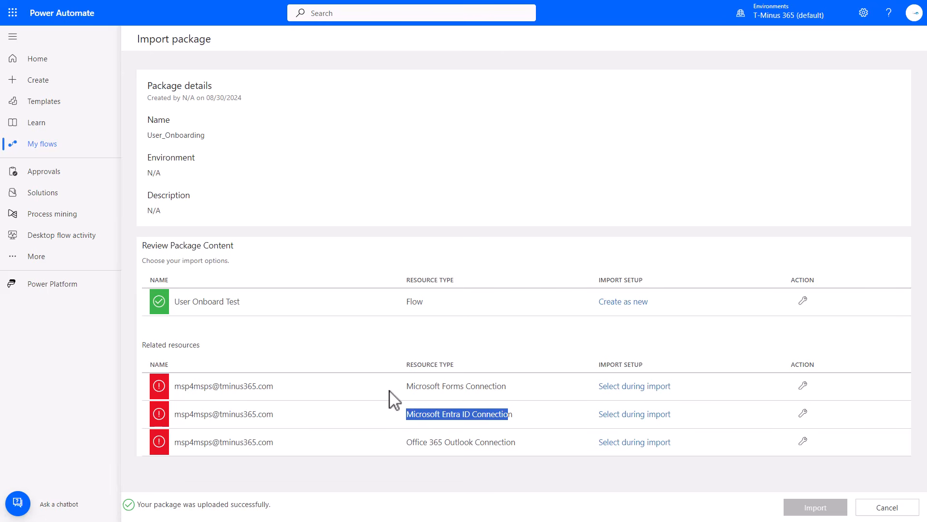
left_click_drag(406, 387, 523, 400)
left_click(566, 406)
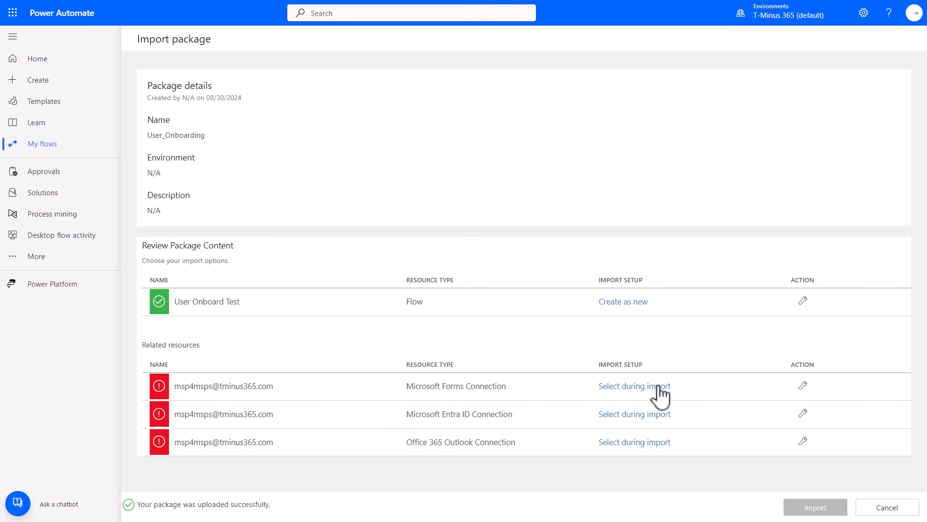
- Open the Microsoft Forms connection's import setup, review the existing connections listed, and close the panel
left_click(802, 385)
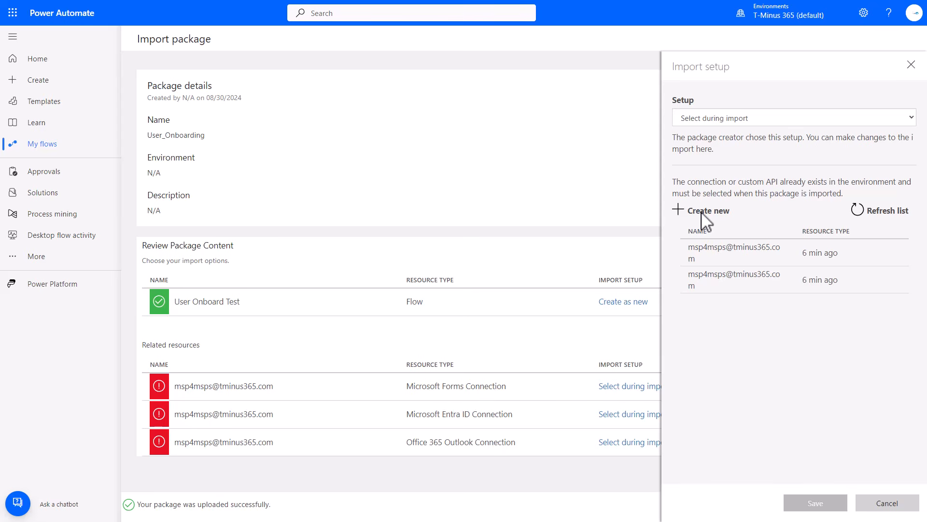
left_click_drag(407, 386, 521, 389)
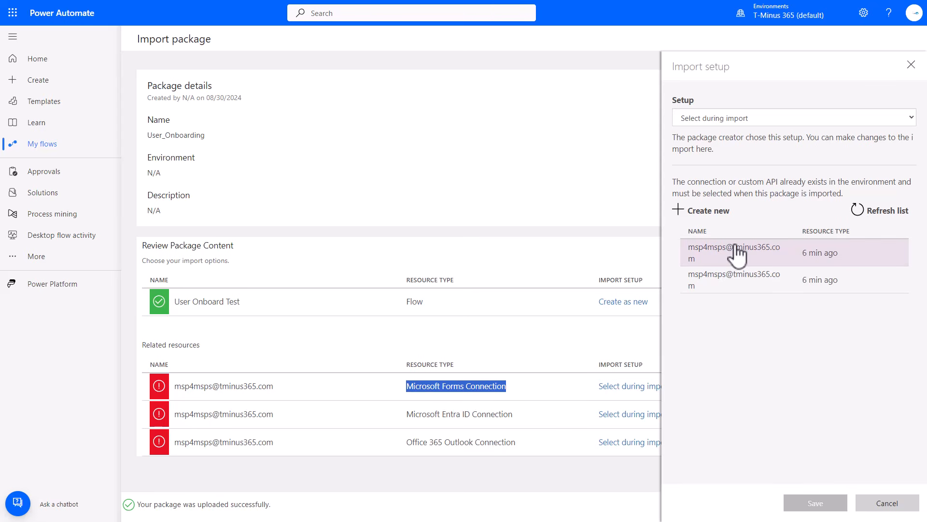
left_click(912, 65)
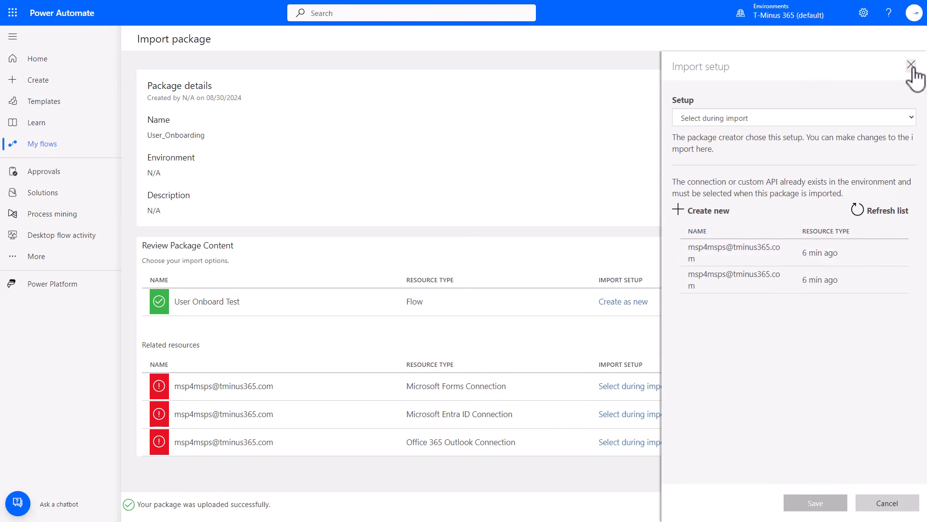